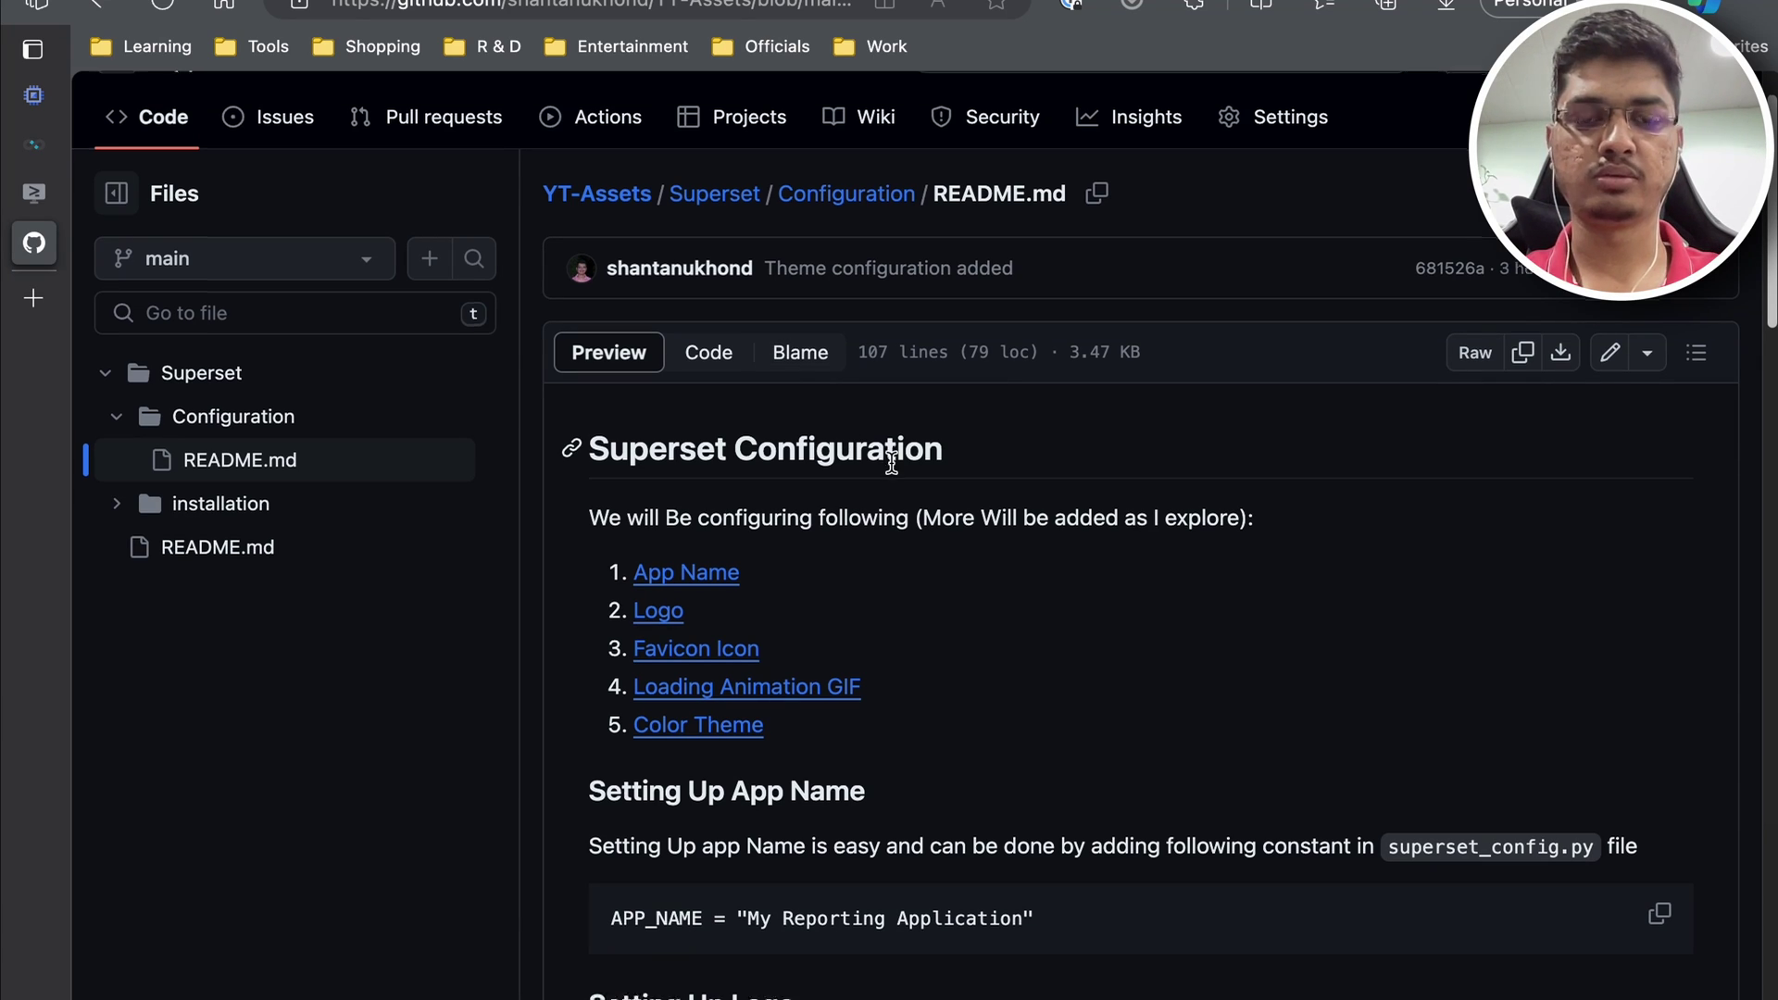
Step: Scroll through the Superset configuration README and its list of five configuration topics
scroll(892, 465, "down", 1)
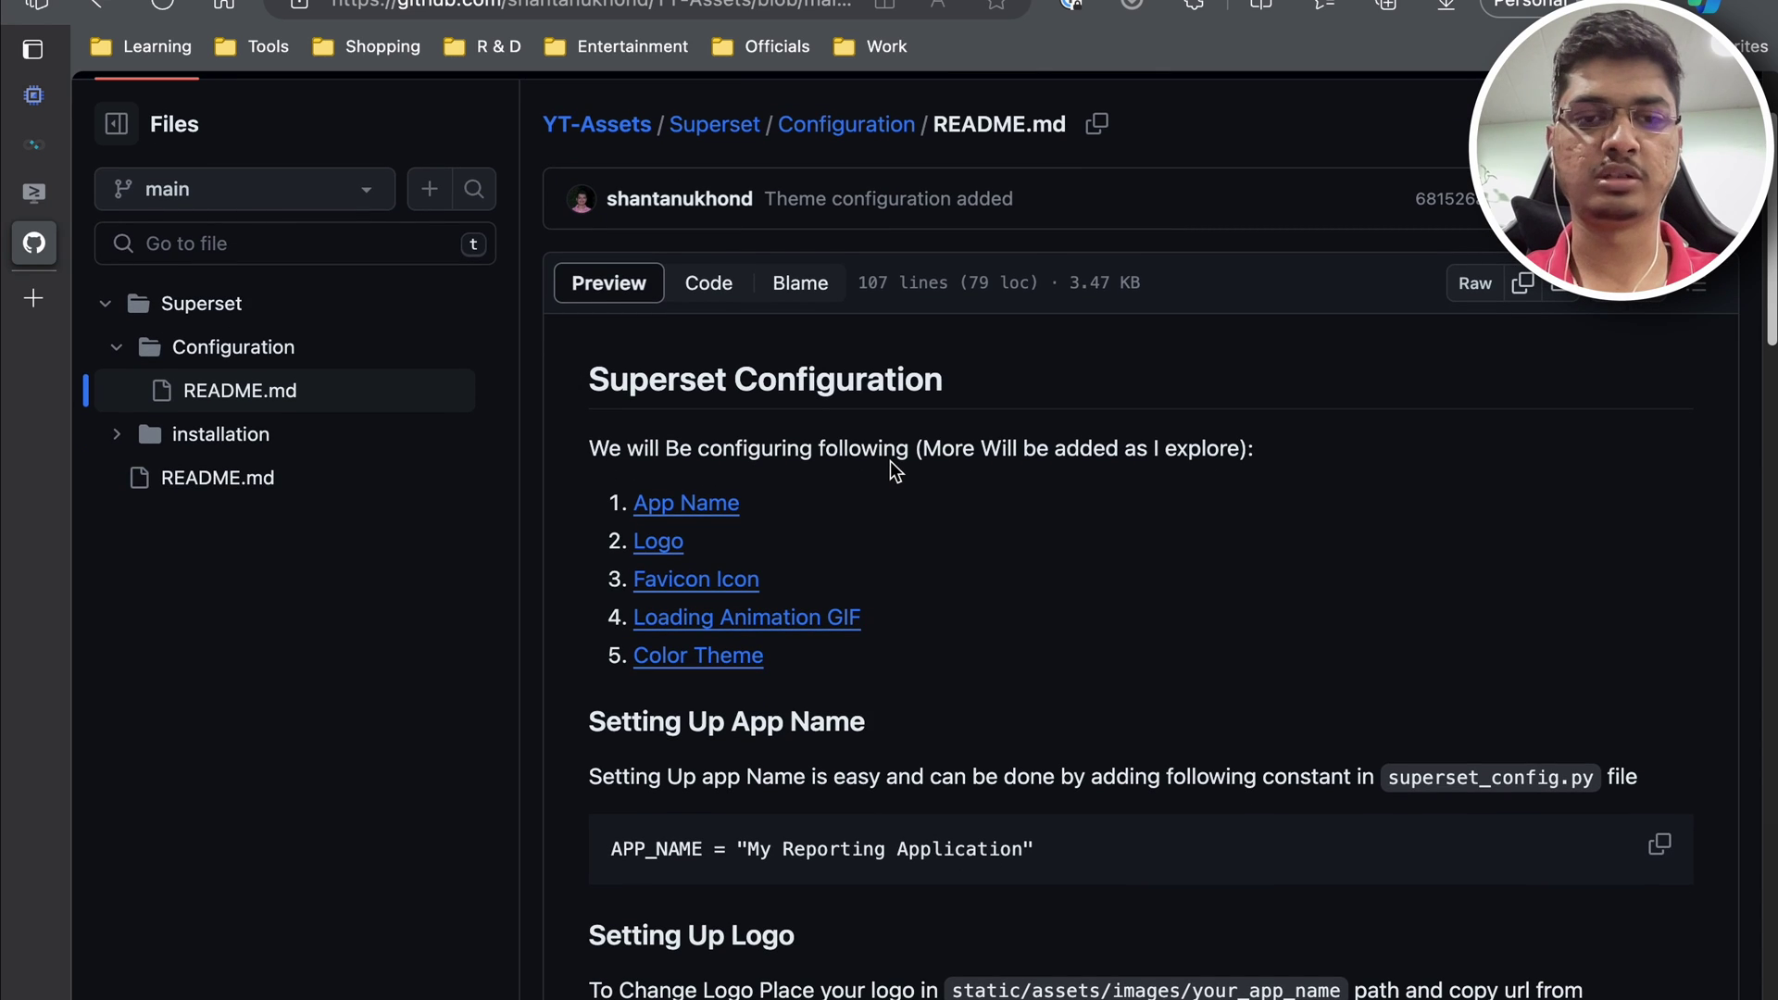
scroll(891, 470, "down", 1)
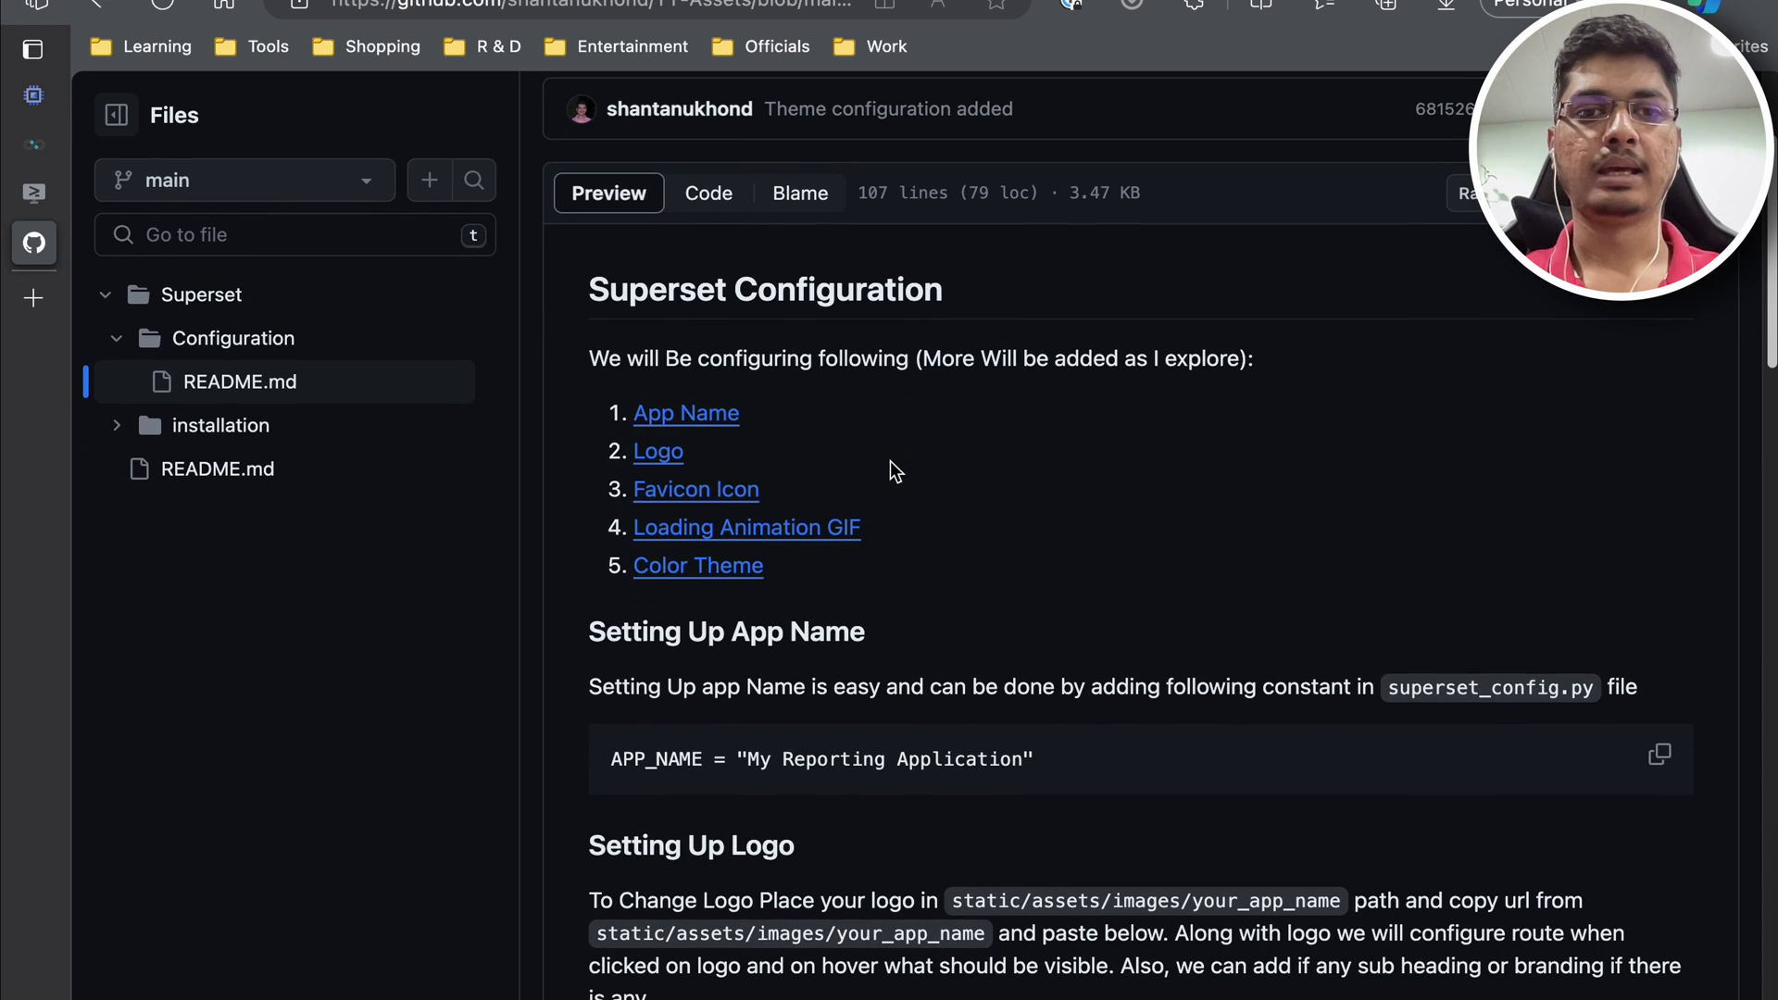
left_click_drag(604, 381, 807, 568)
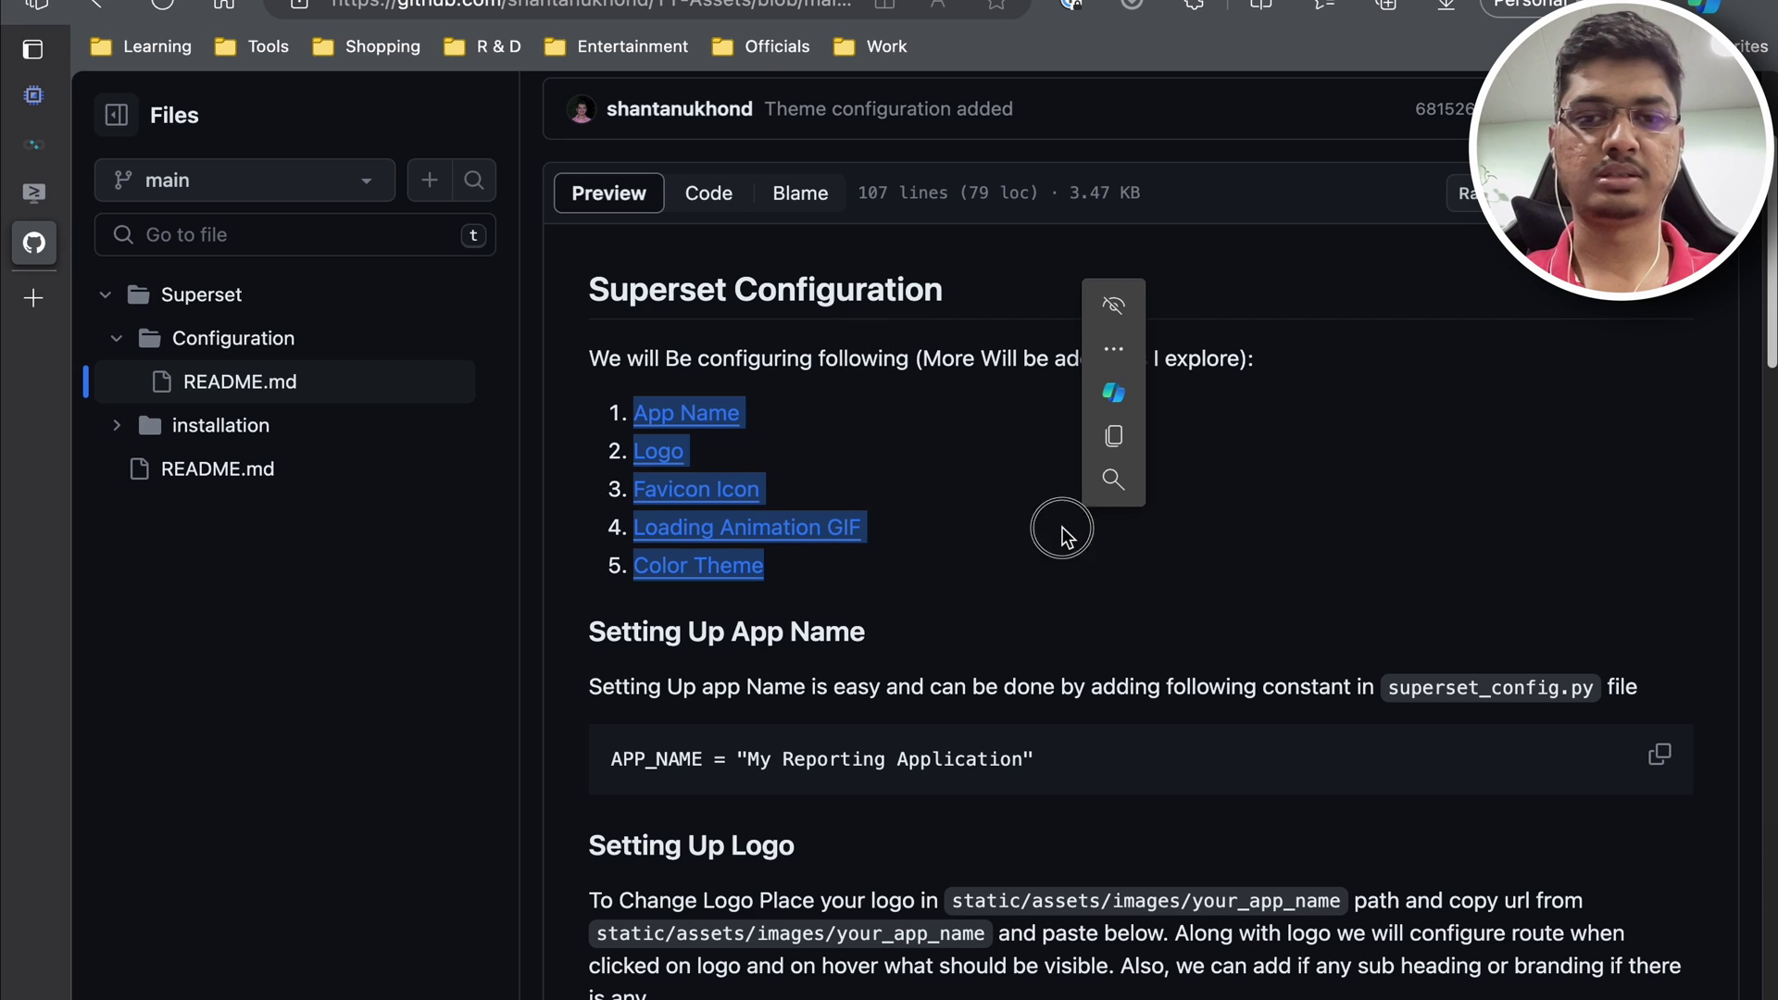
left_click(1063, 530)
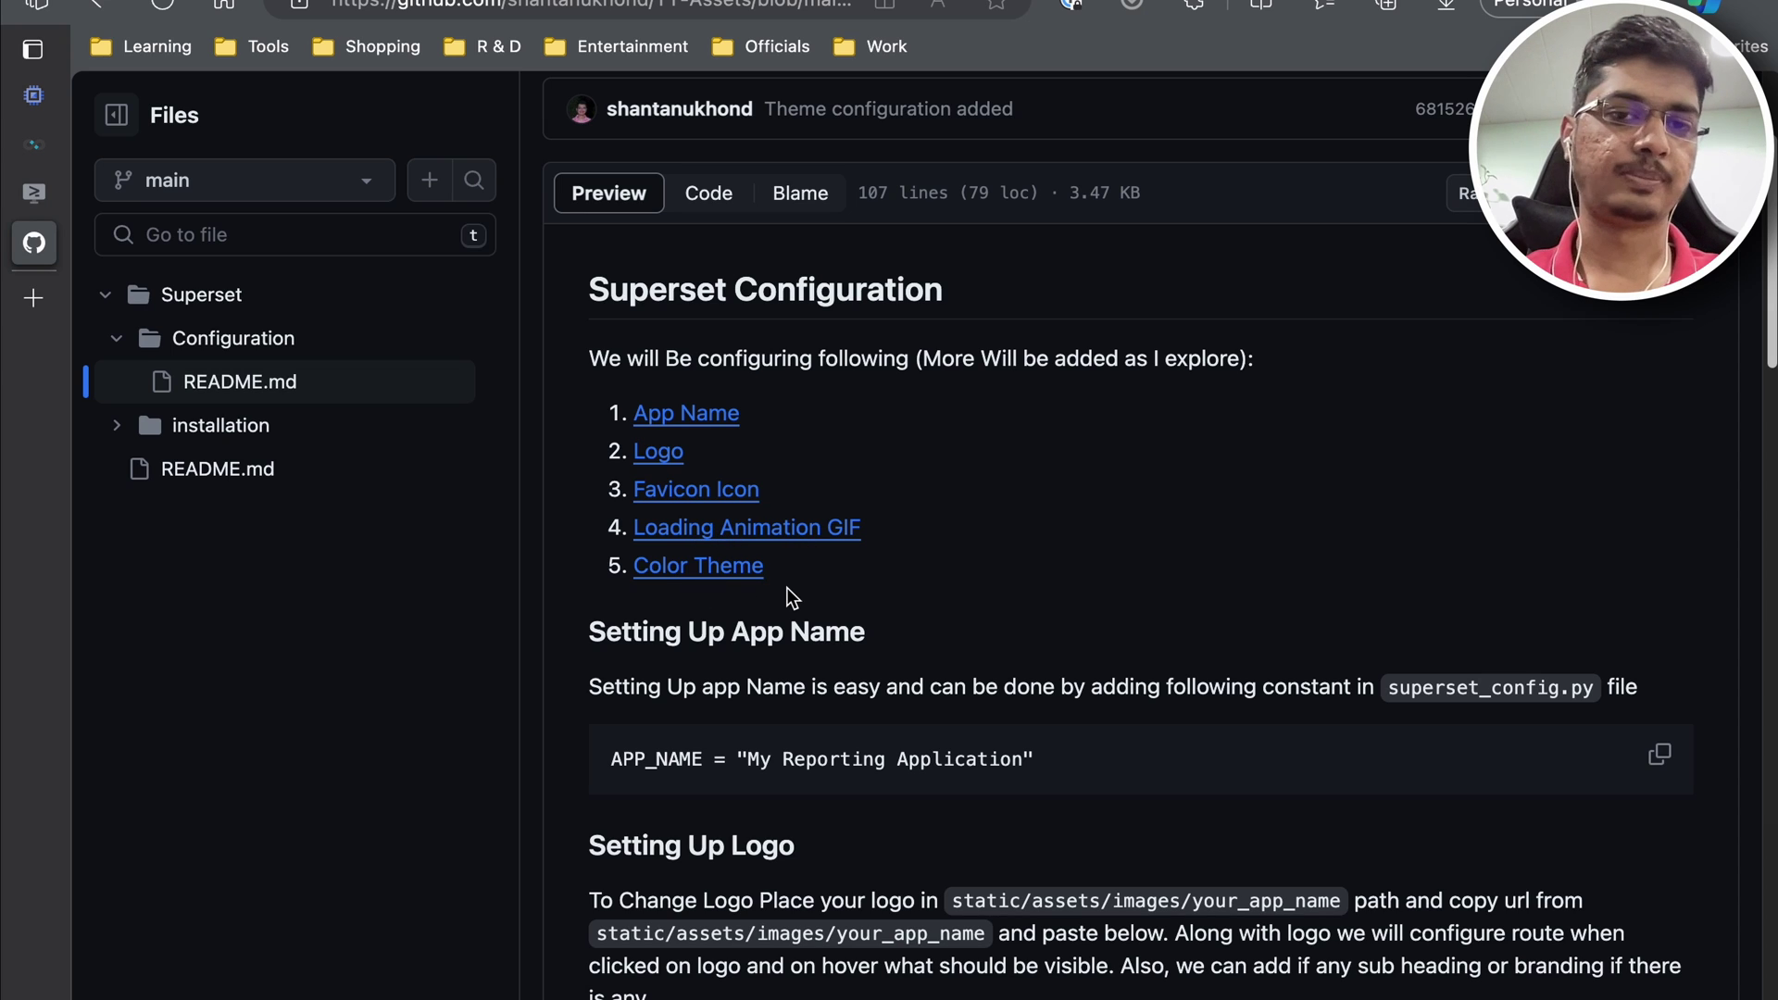
scroll(786, 587, "down", 1)
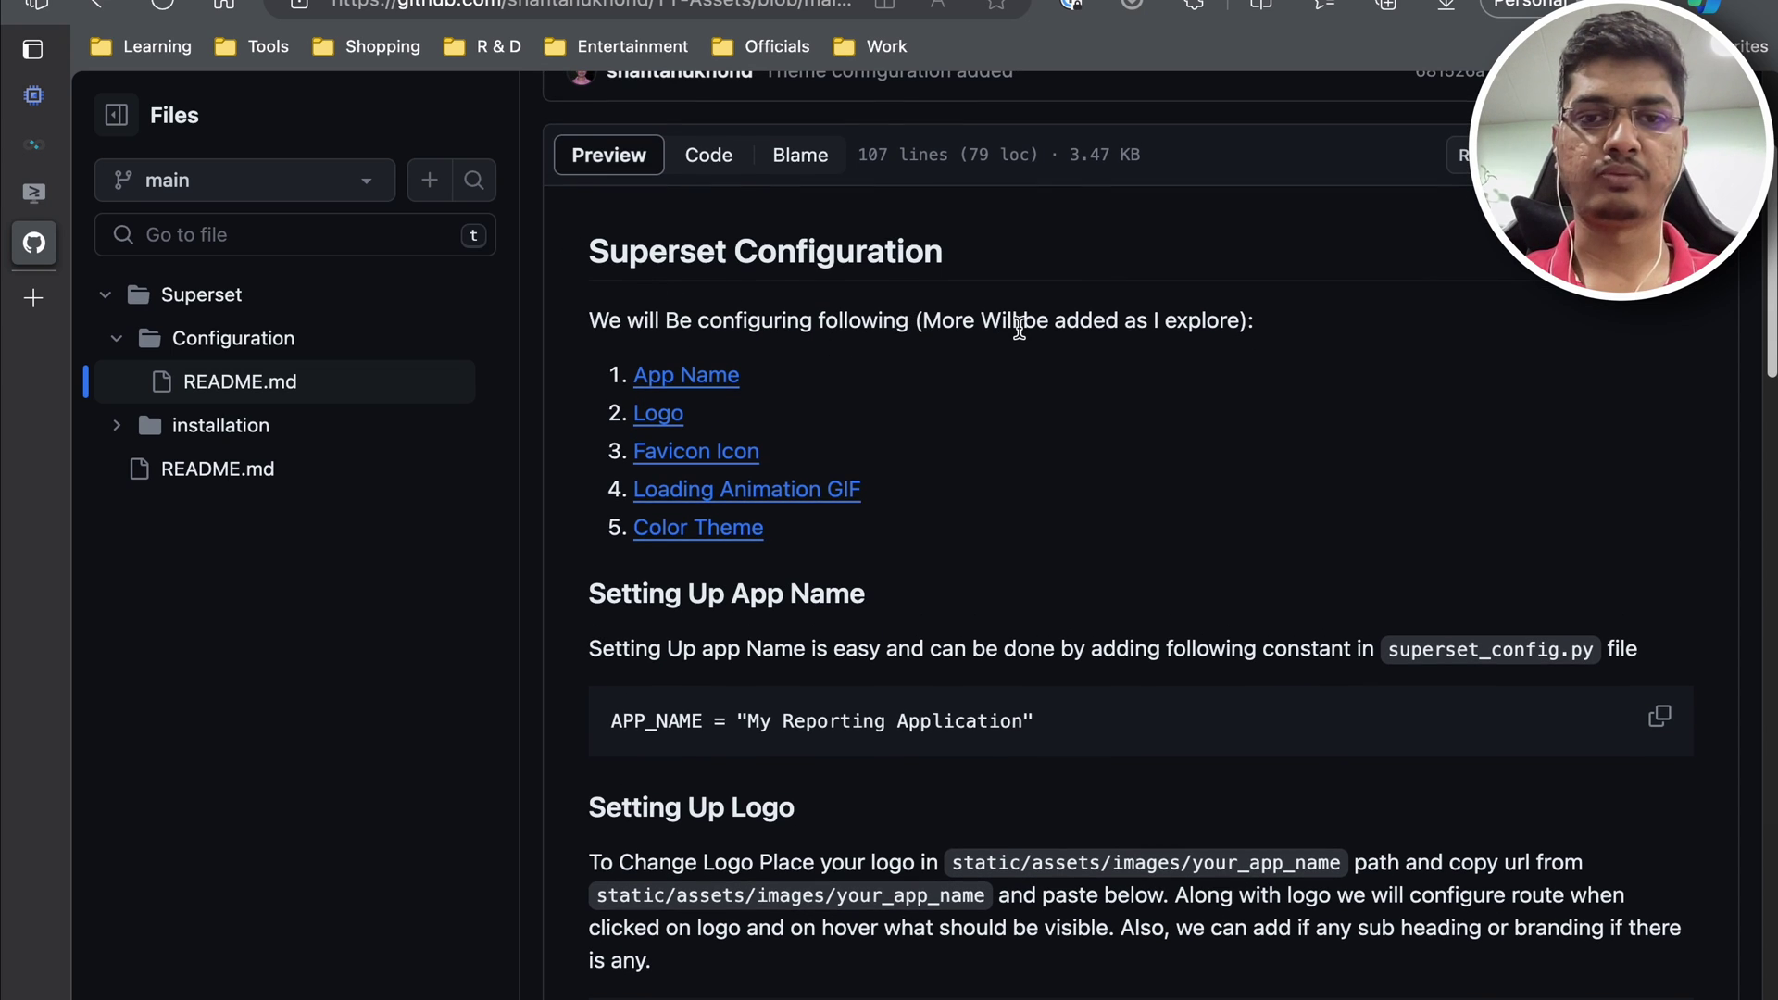
scroll(971, 278, "up", 4)
scroll(971, 277, "down", 15)
scroll(971, 278, "down", 15)
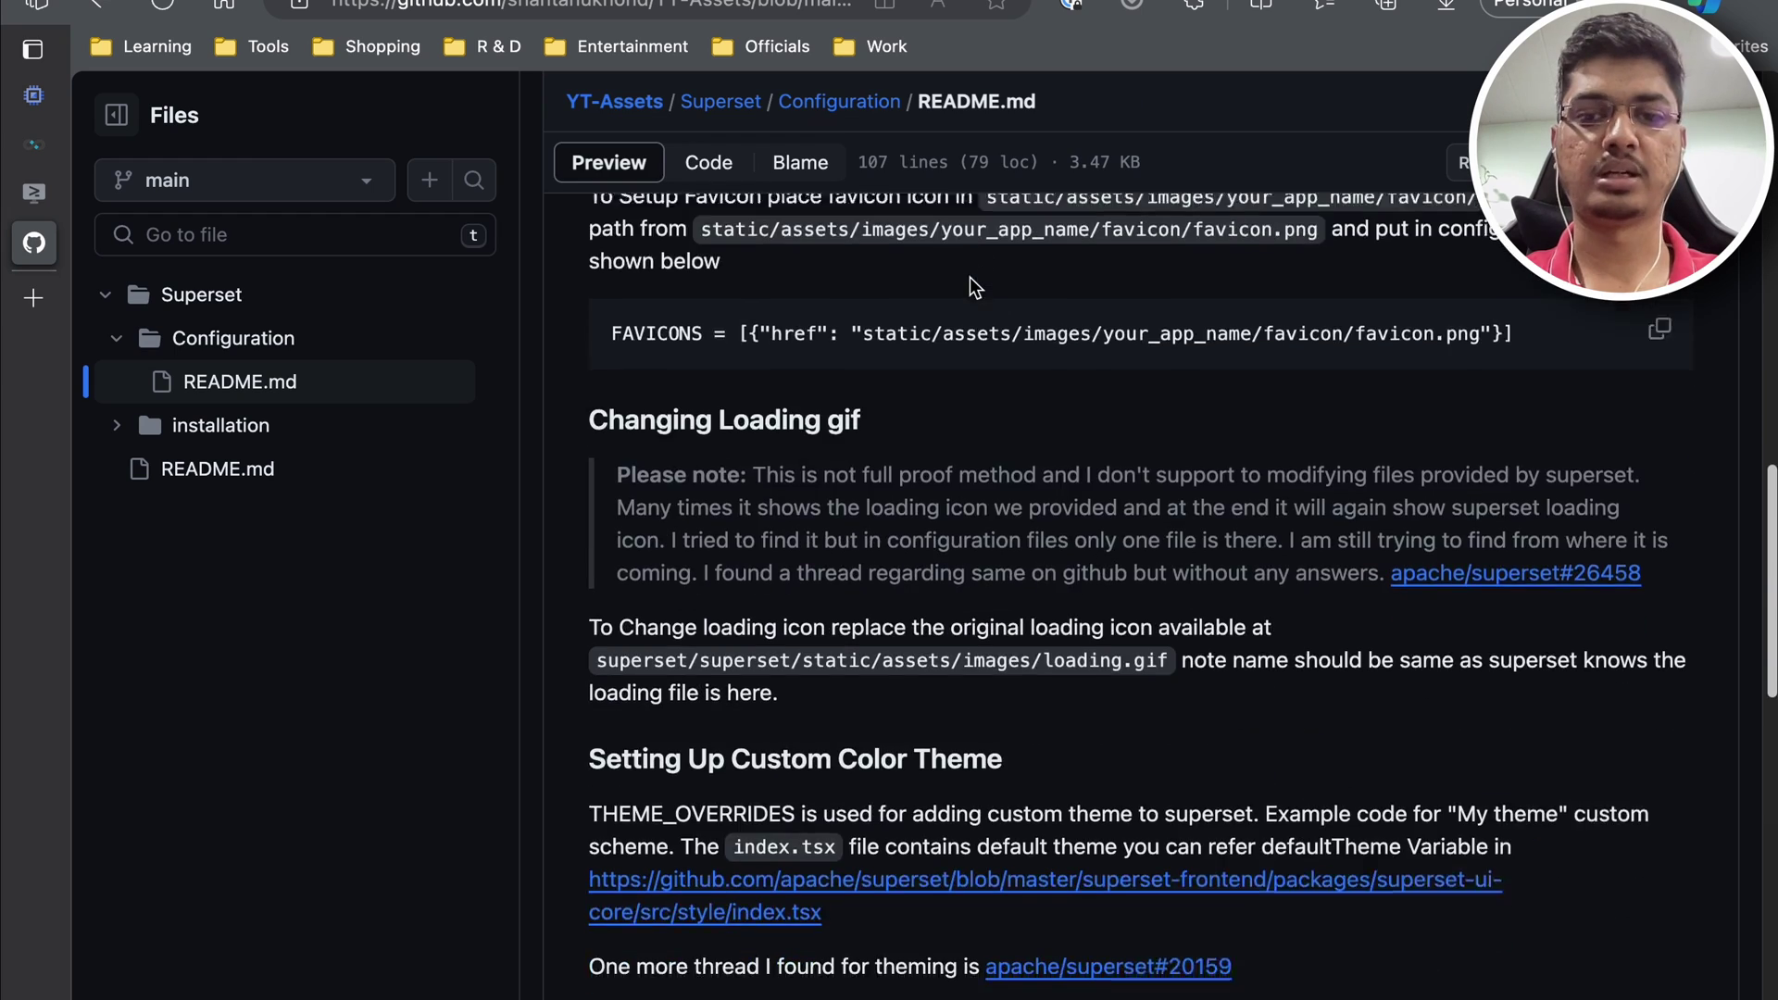
scroll(969, 276, "down", 10)
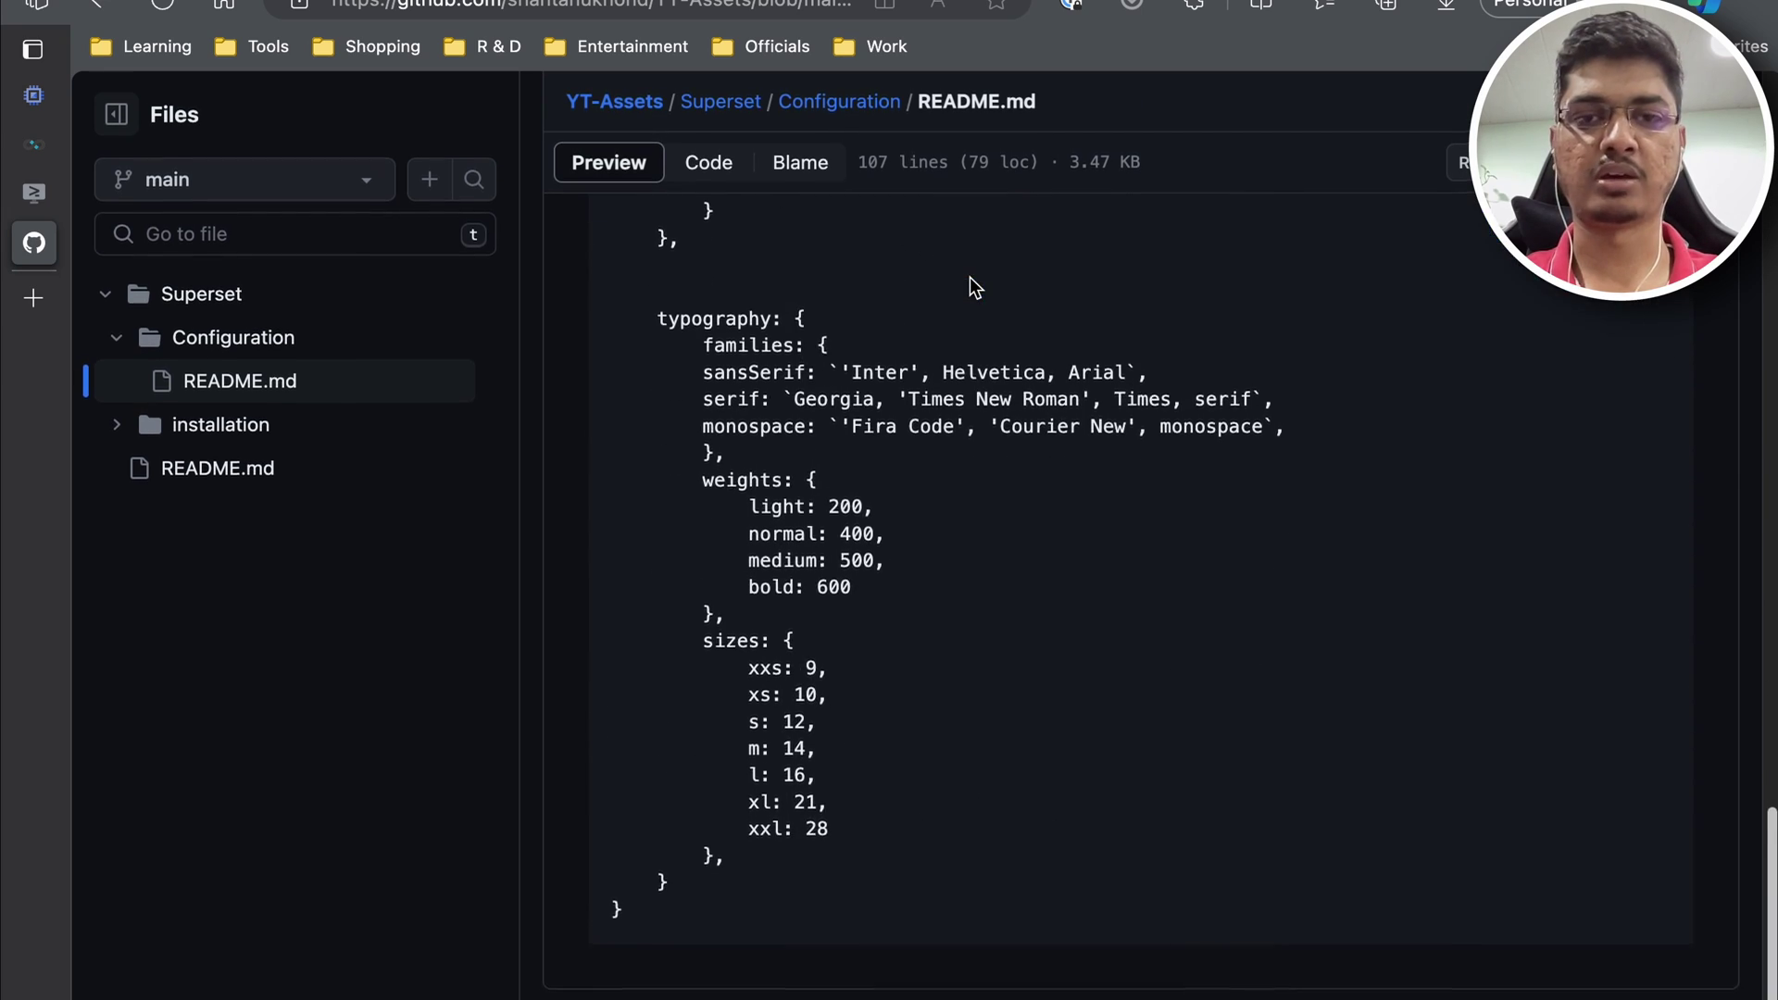
scroll(969, 276, "up", 20)
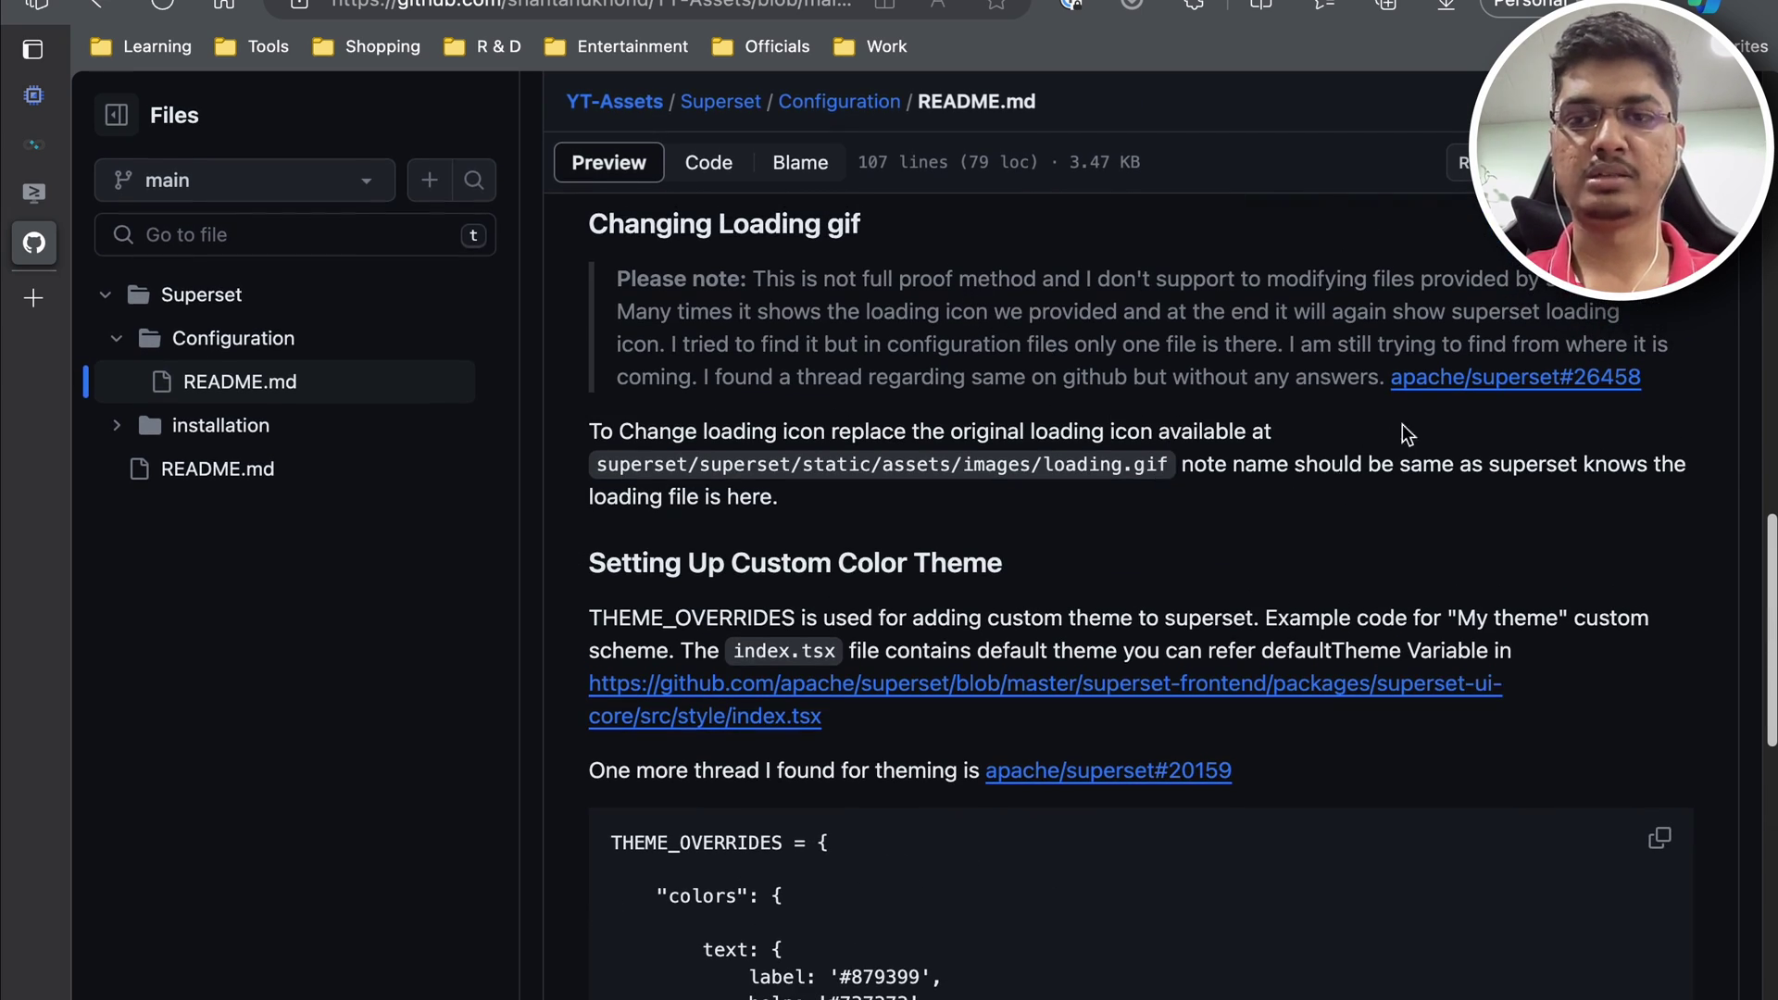
Step: Review the linked loading-gif issue #26458, then close its tab
left_click(1463, 379, "super")
left_click(33, 291)
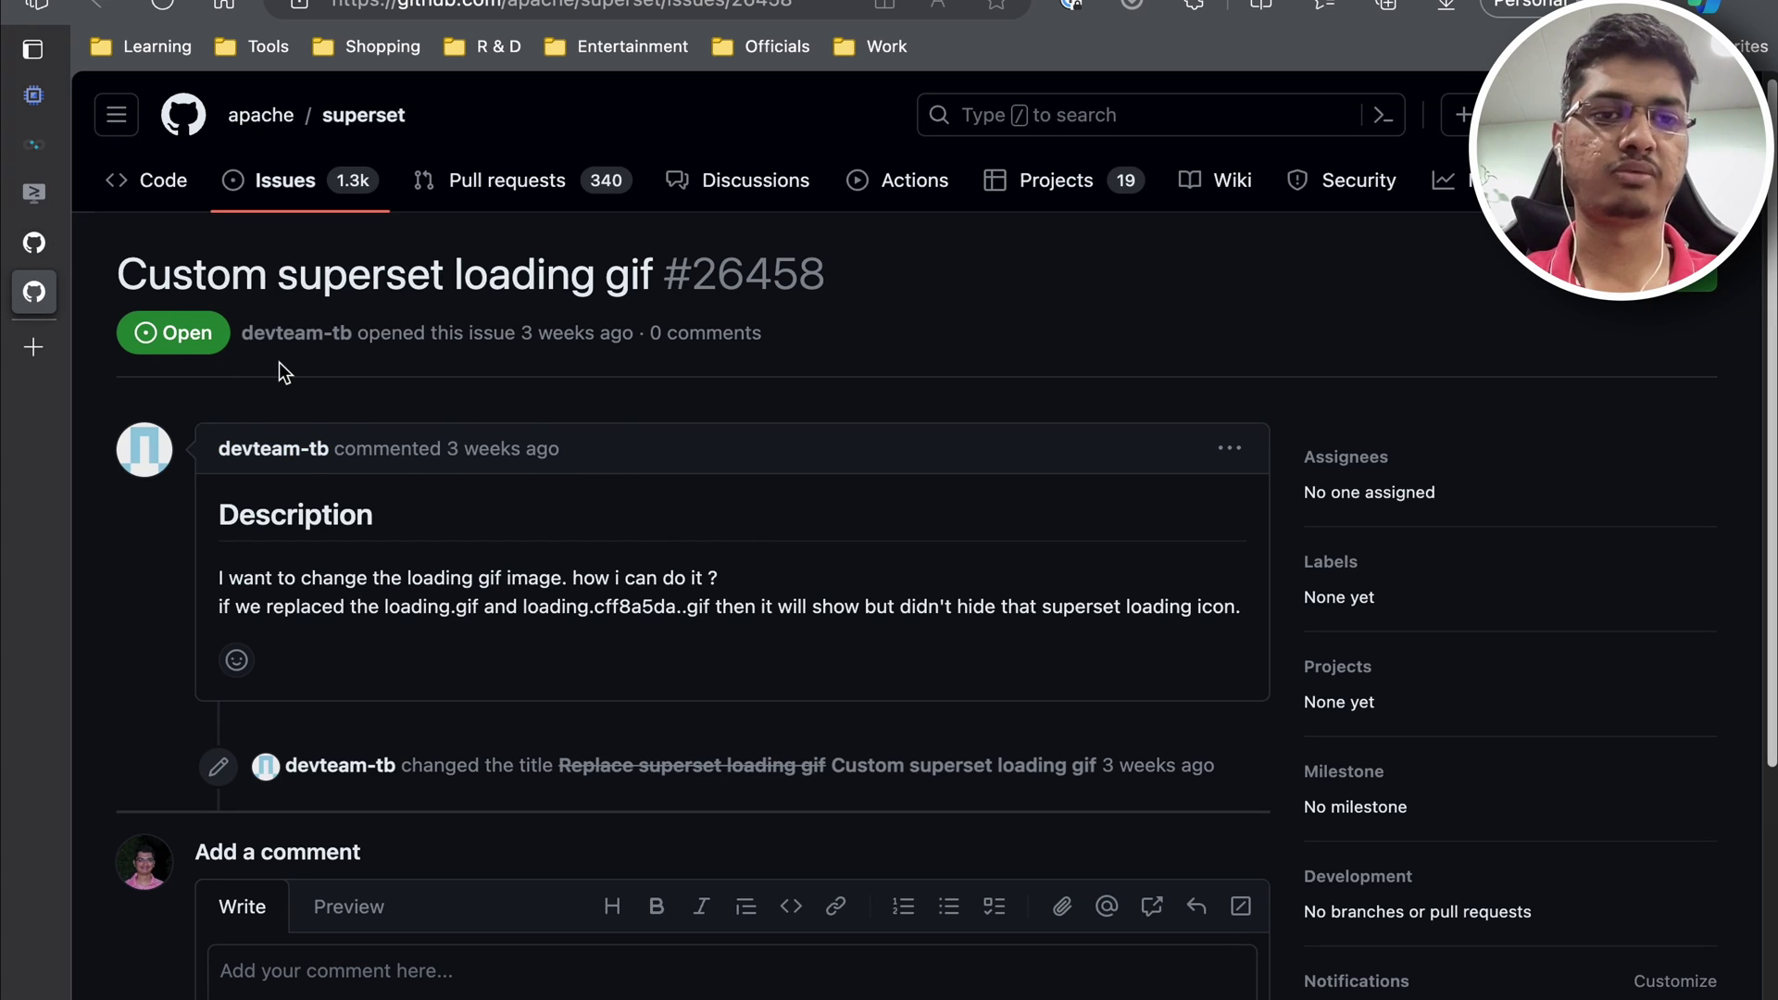
left_click(33, 242)
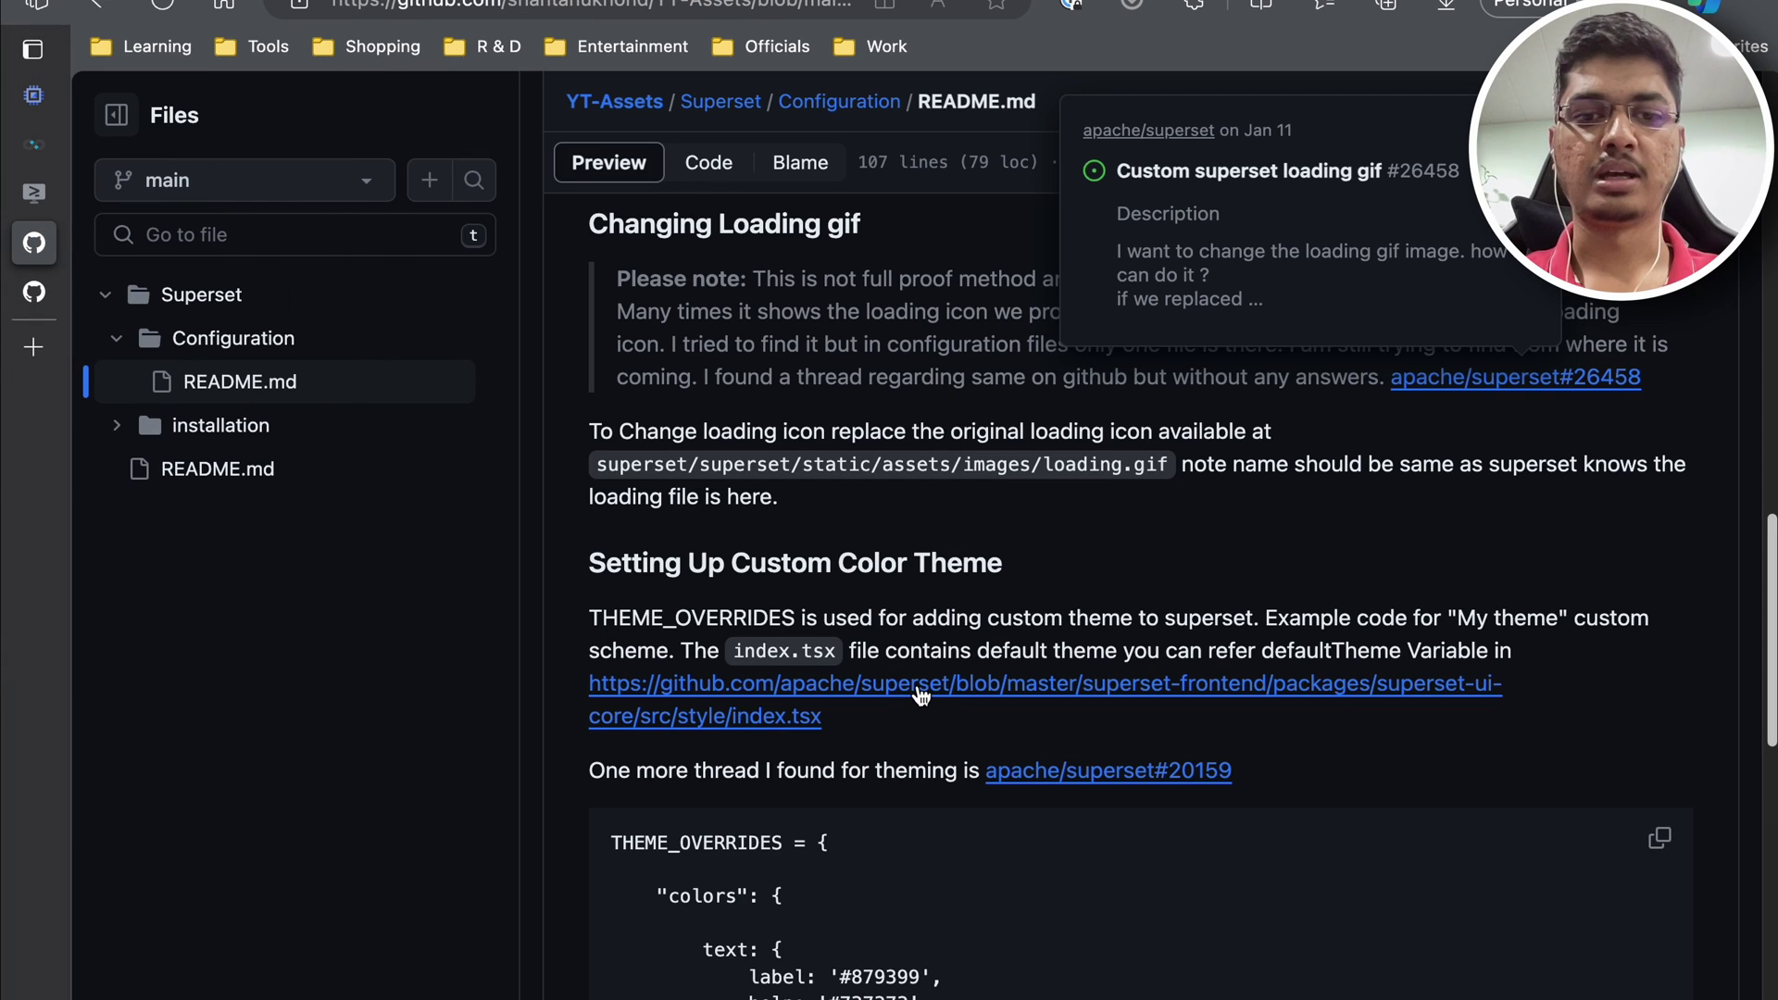
mouse_move(88, 301)
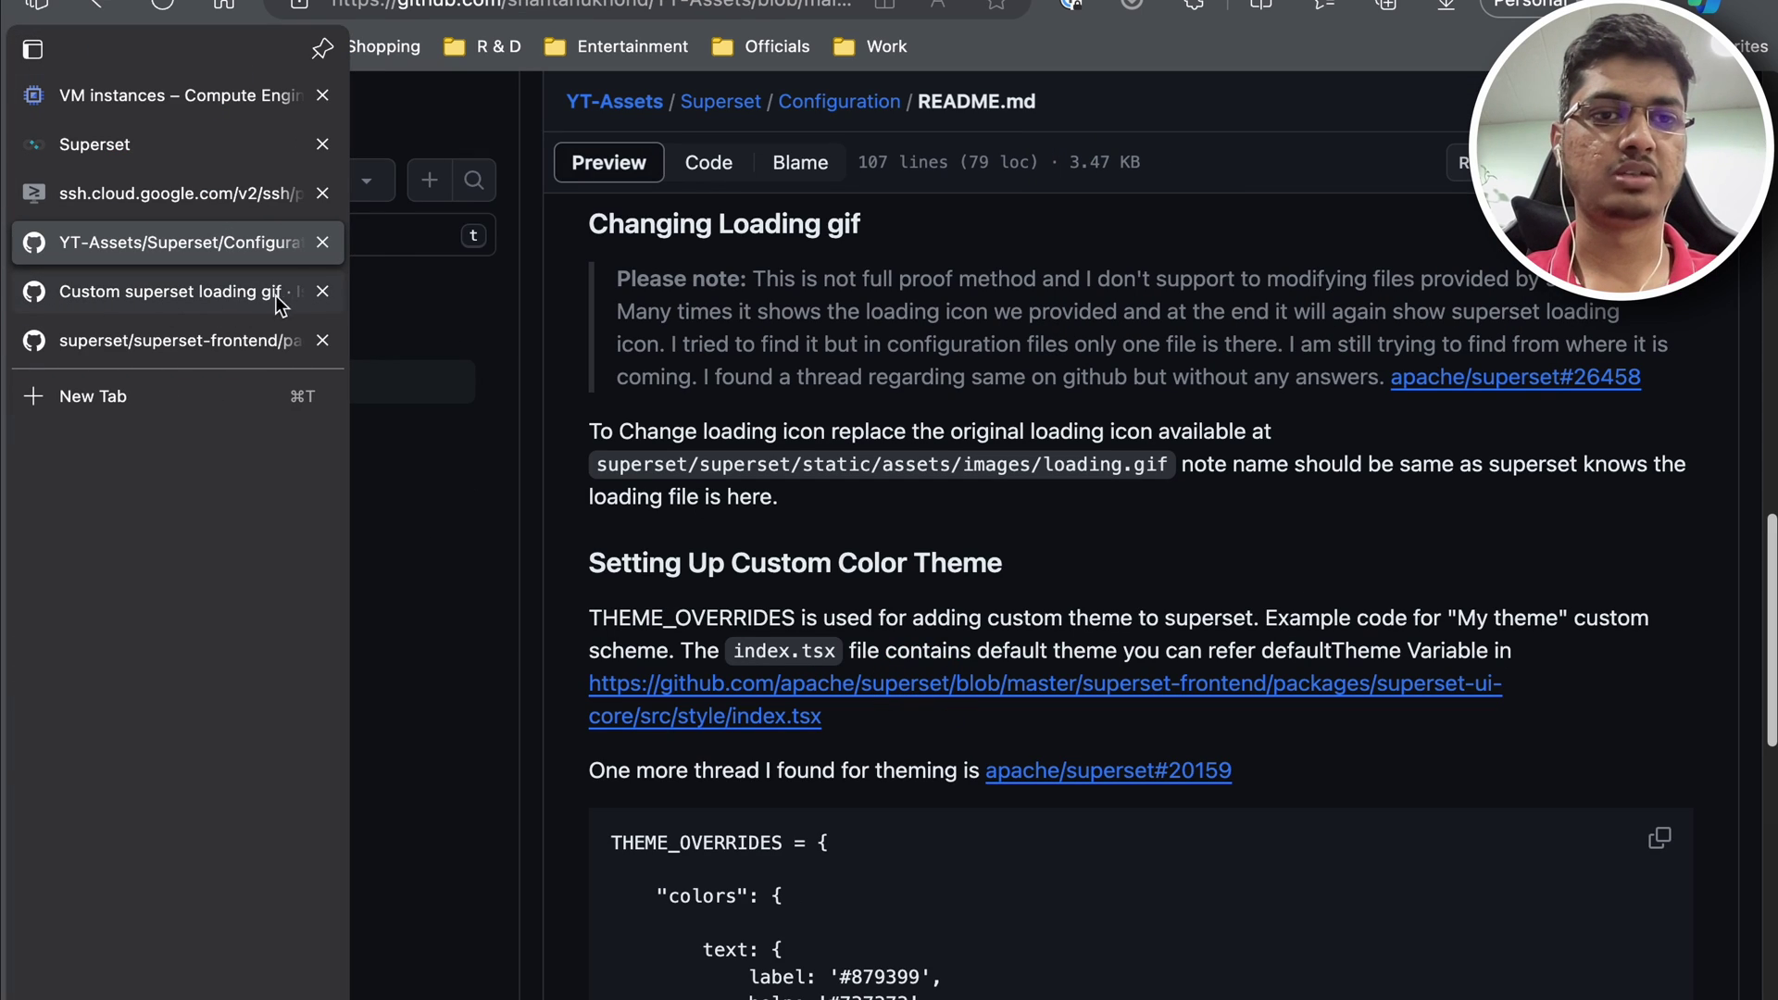
left_click(322, 293)
Step: Read through the default theme file index.tsx, then close its tab
left_click(202, 293)
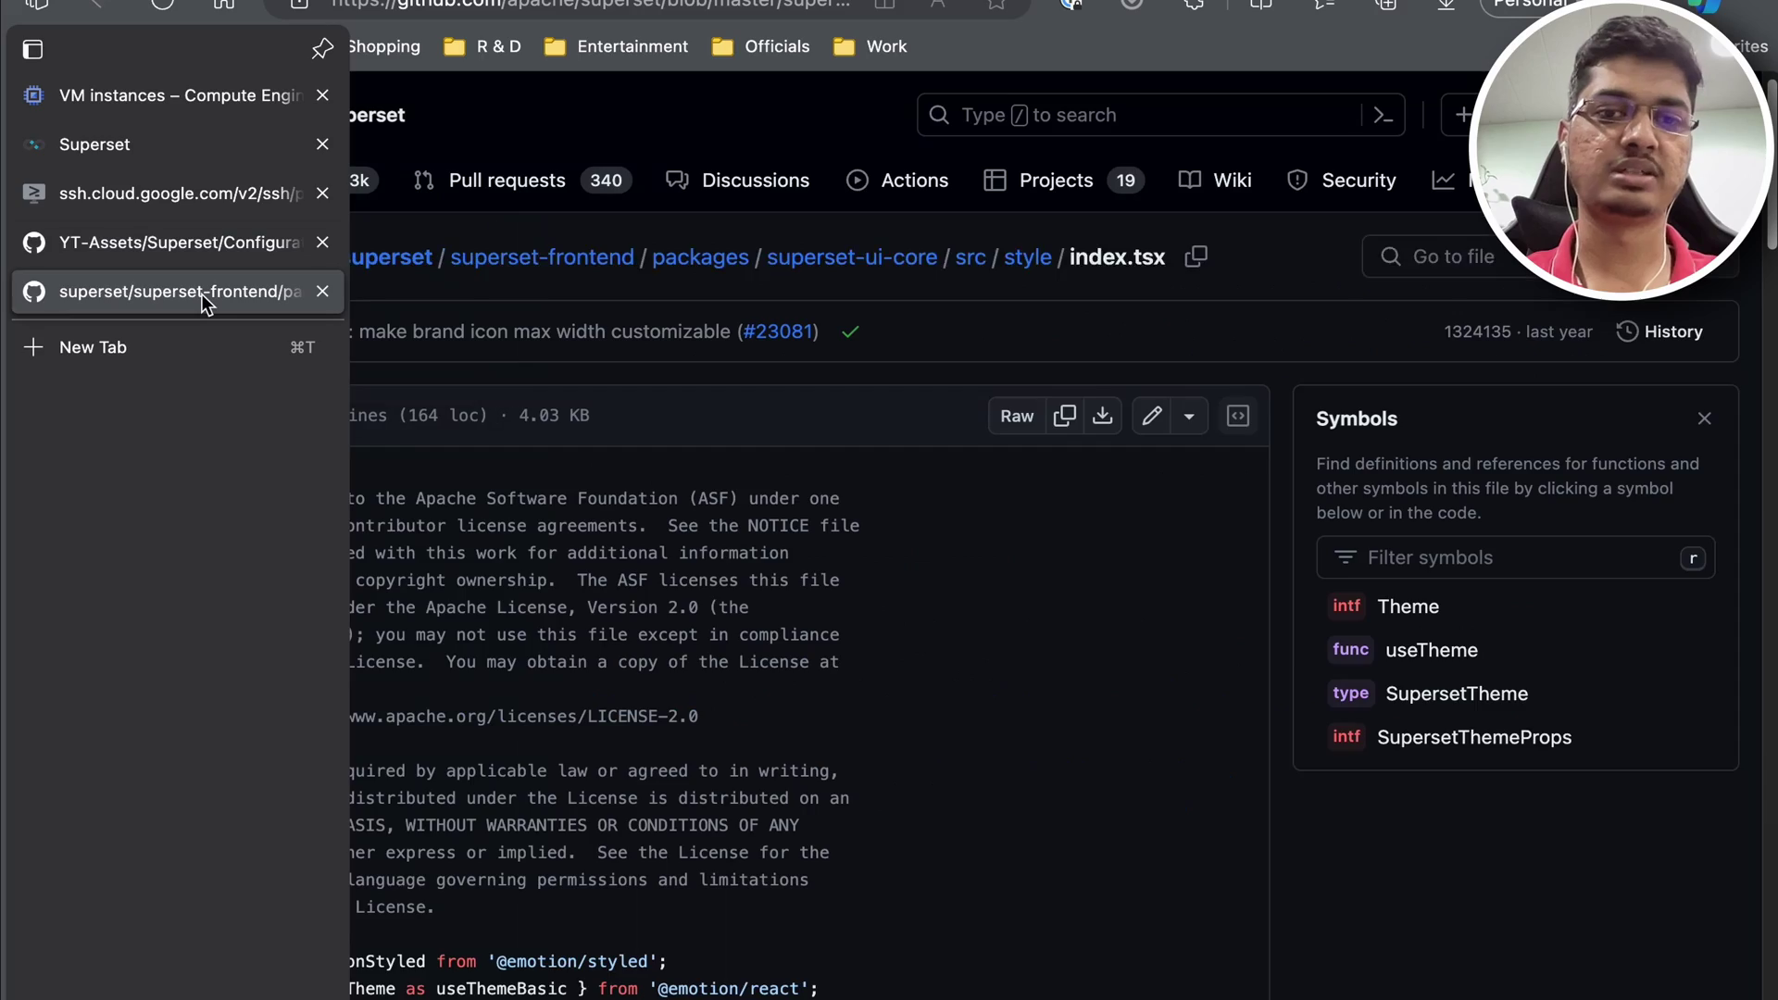
scroll(778, 528, "down", 10)
scroll(778, 527, "down", 15)
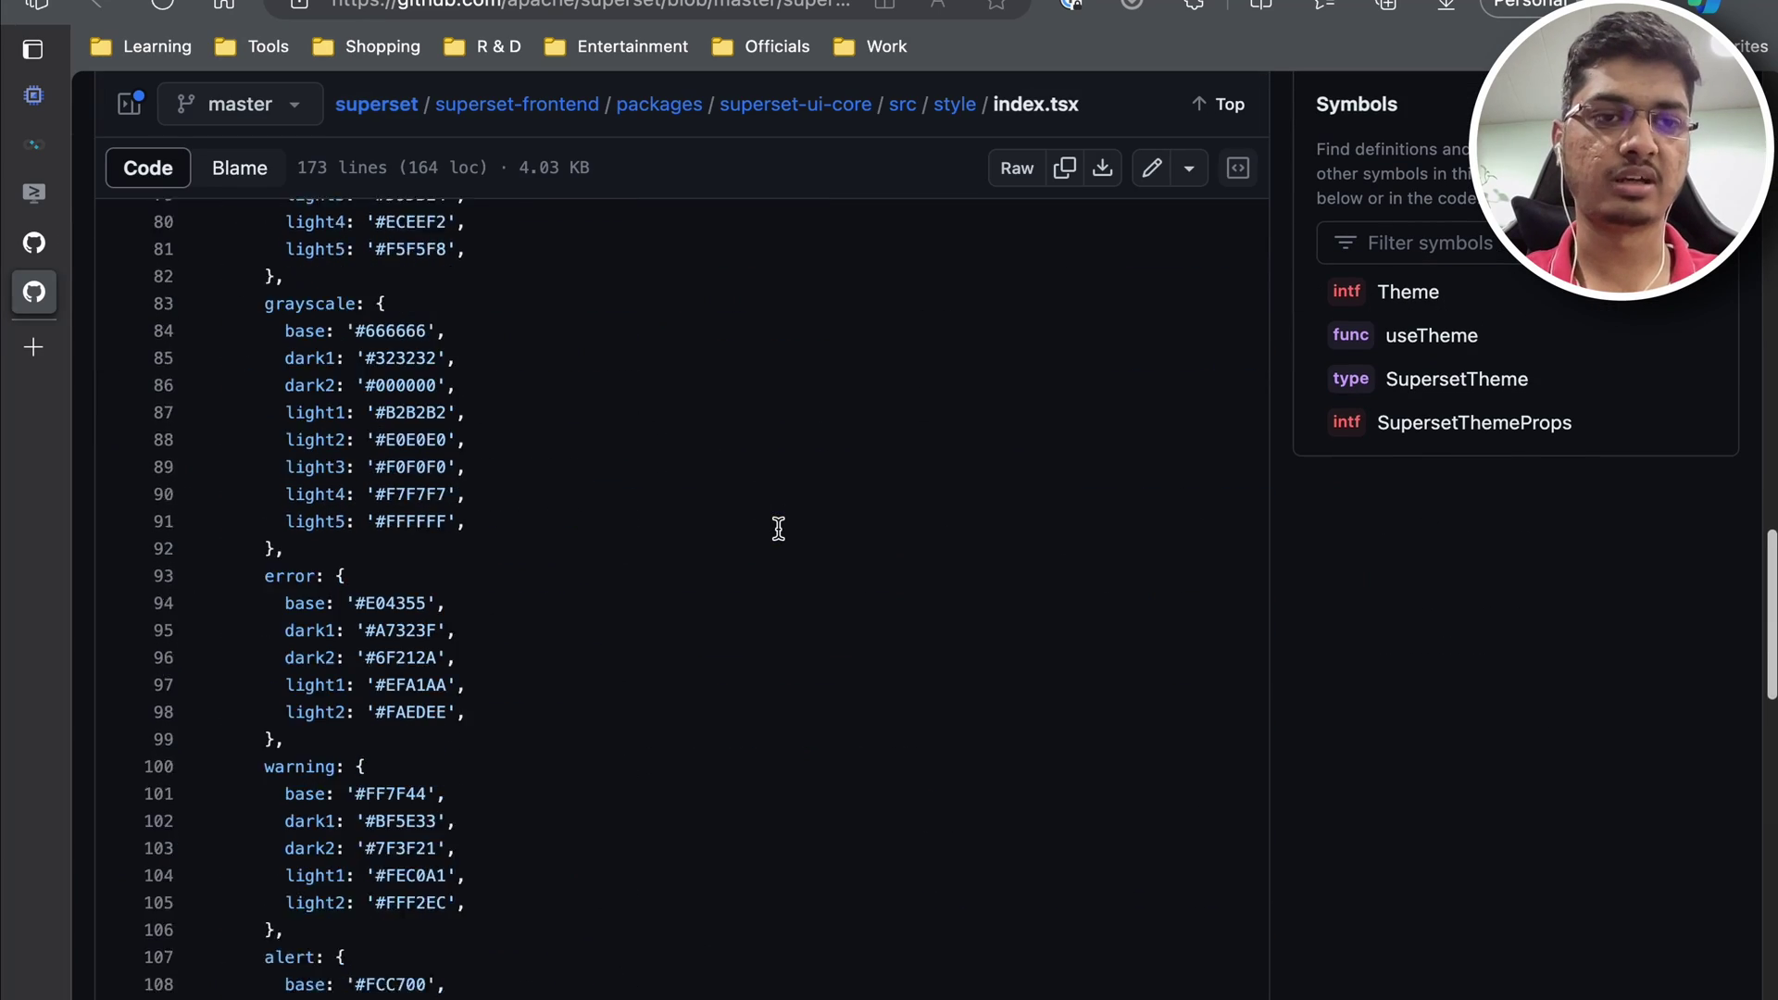
scroll(778, 528, "down", 2)
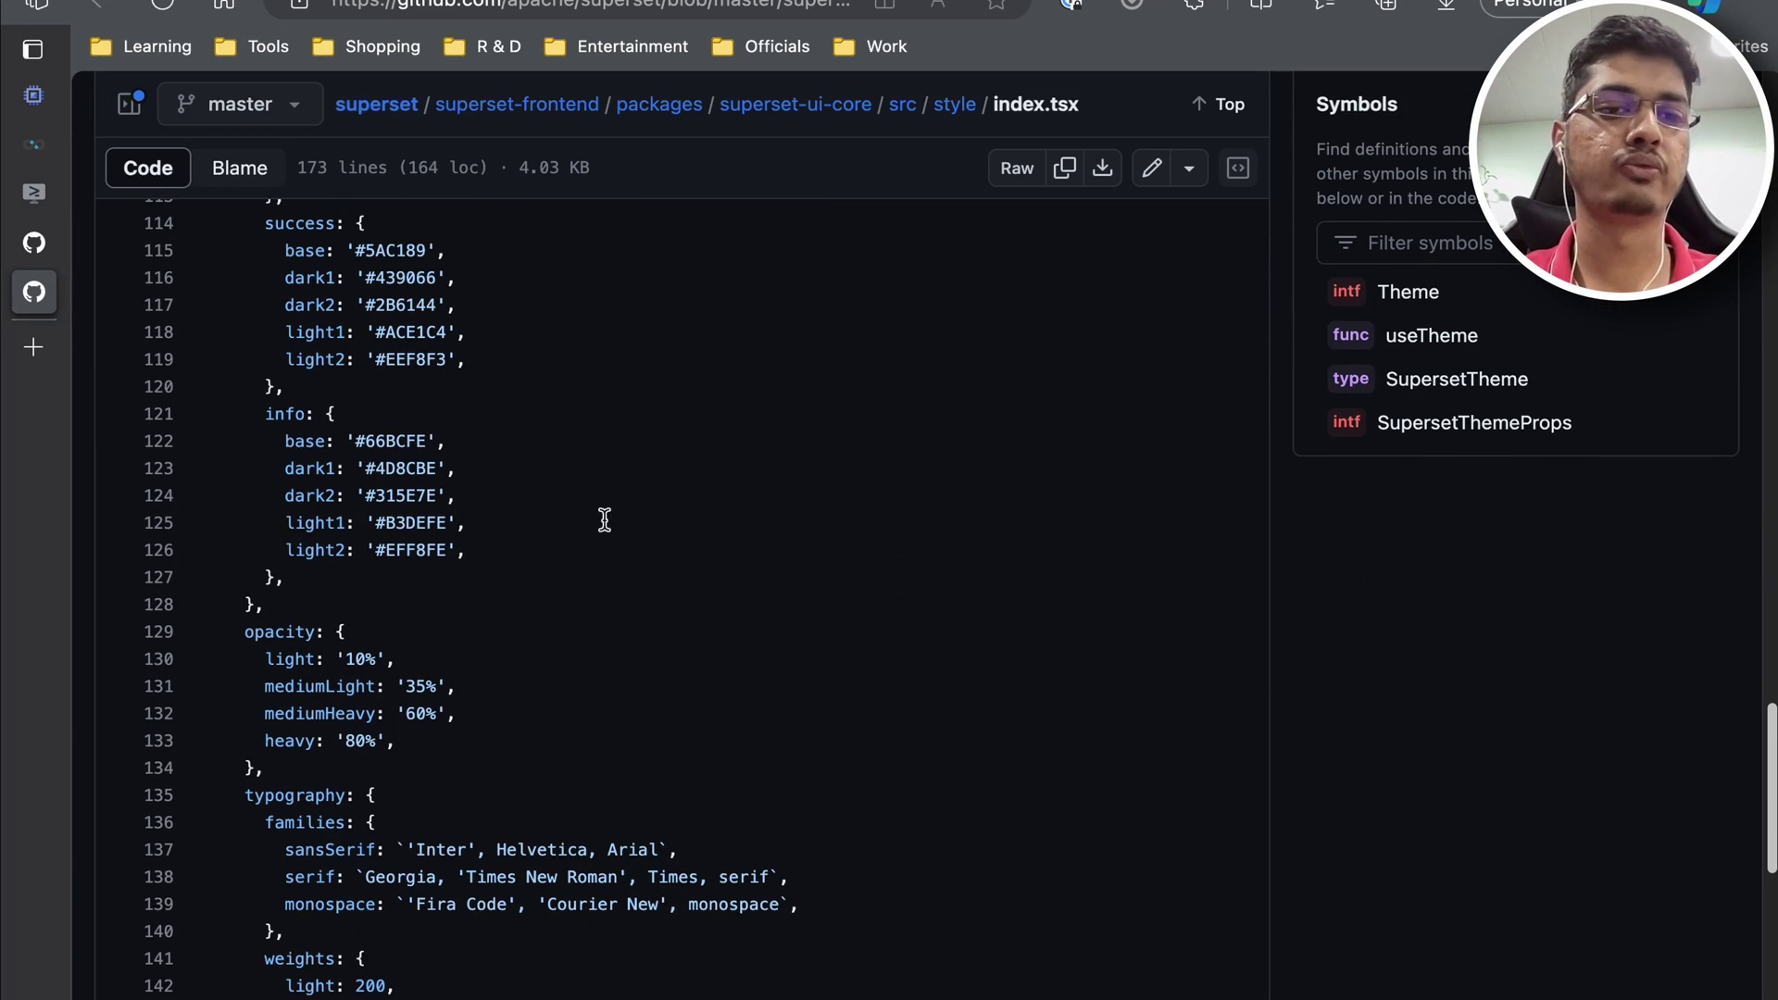
mouse_move(4, 298)
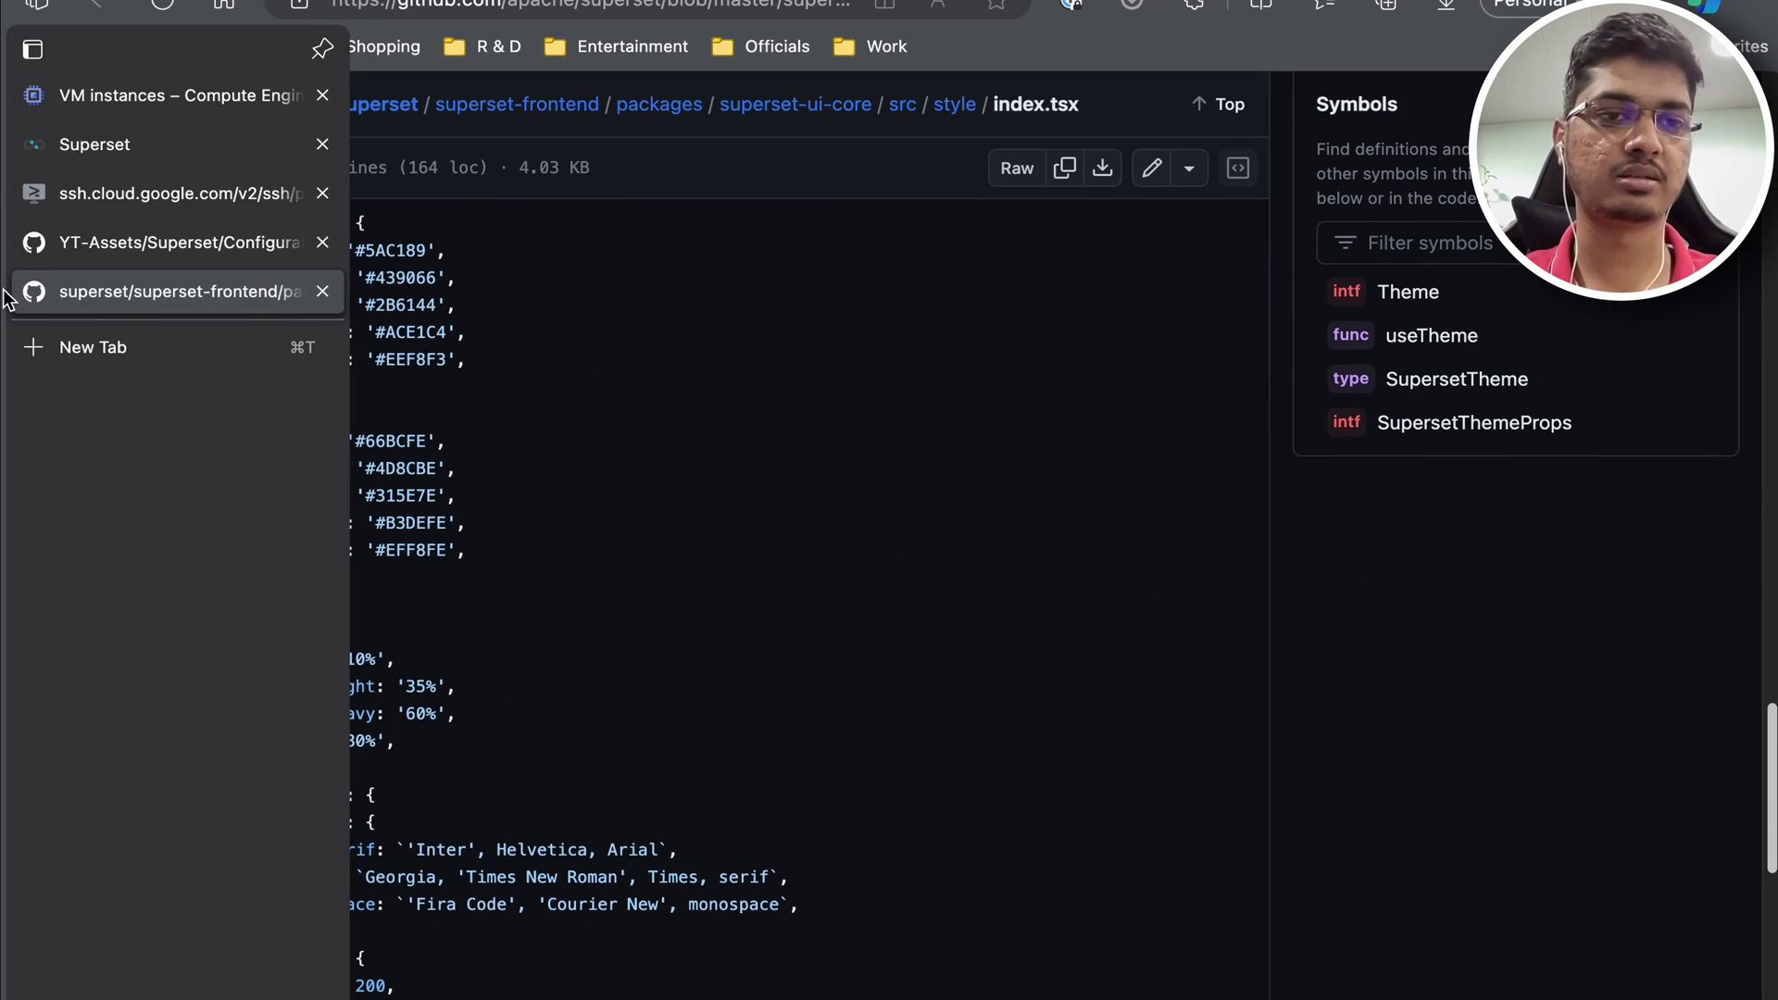
left_click(322, 292)
scroll(841, 421, "up", 5)
scroll(840, 422, "up", 10)
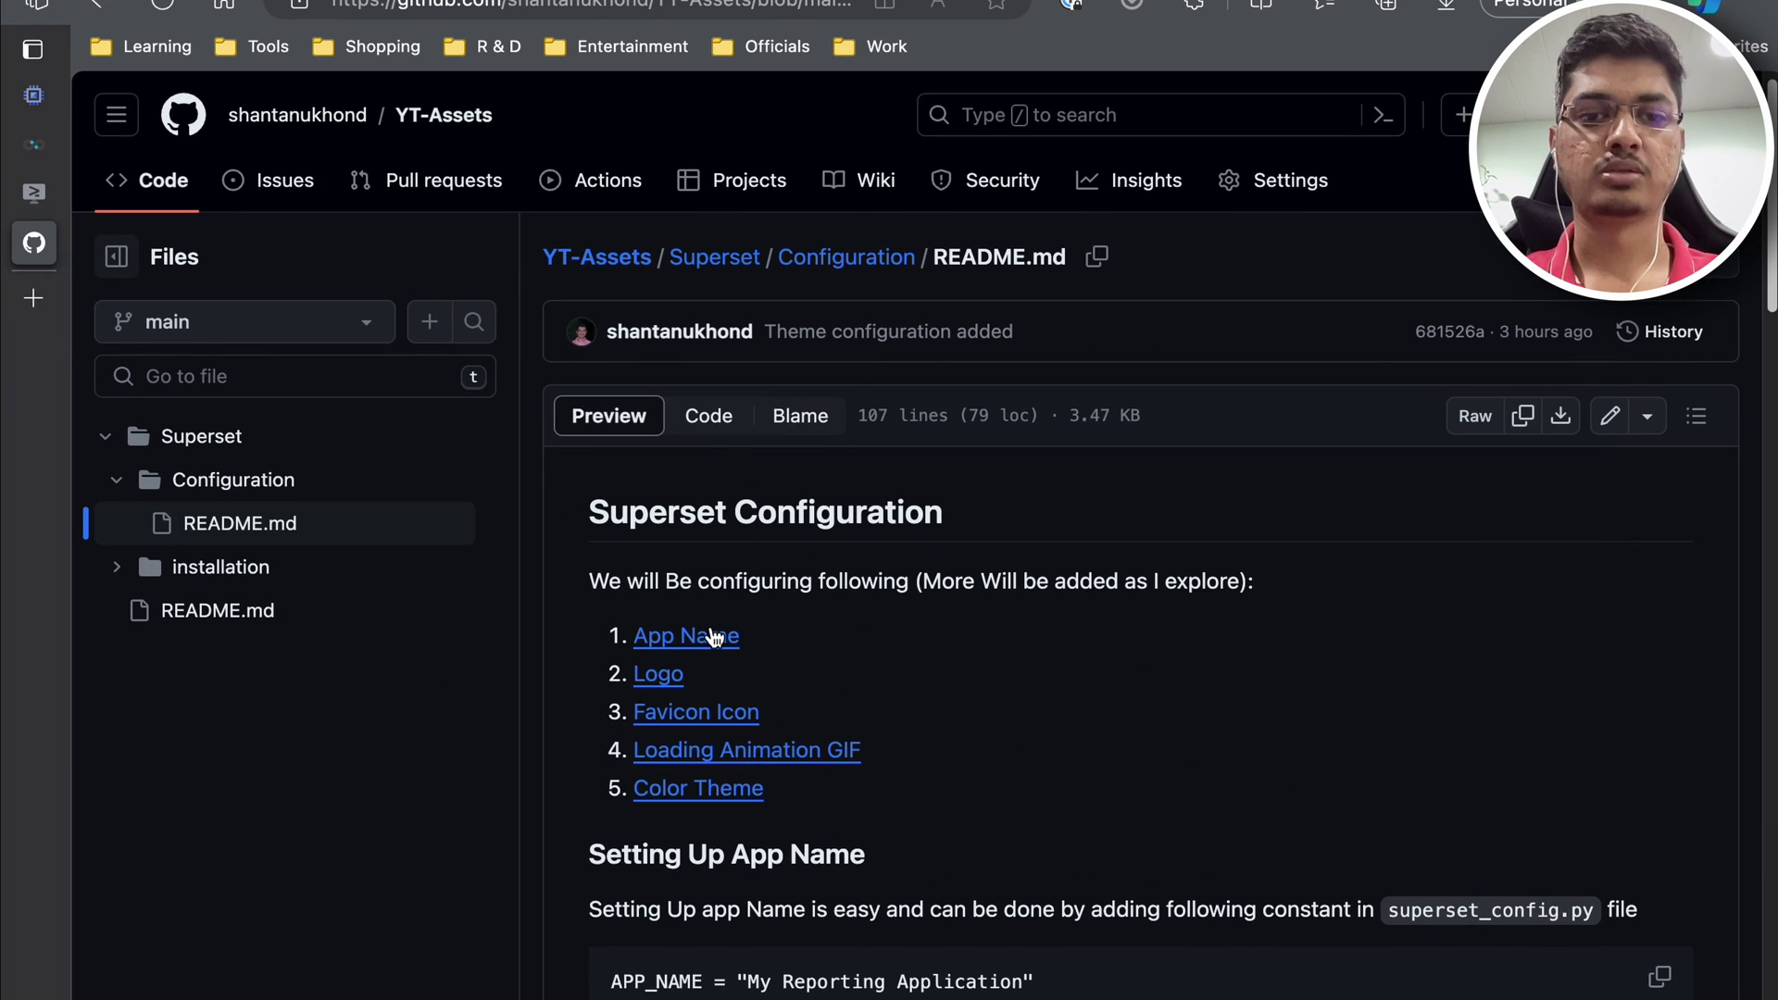
Step: Jump to the README's App Name section and check the Superset web app
left_click(713, 637)
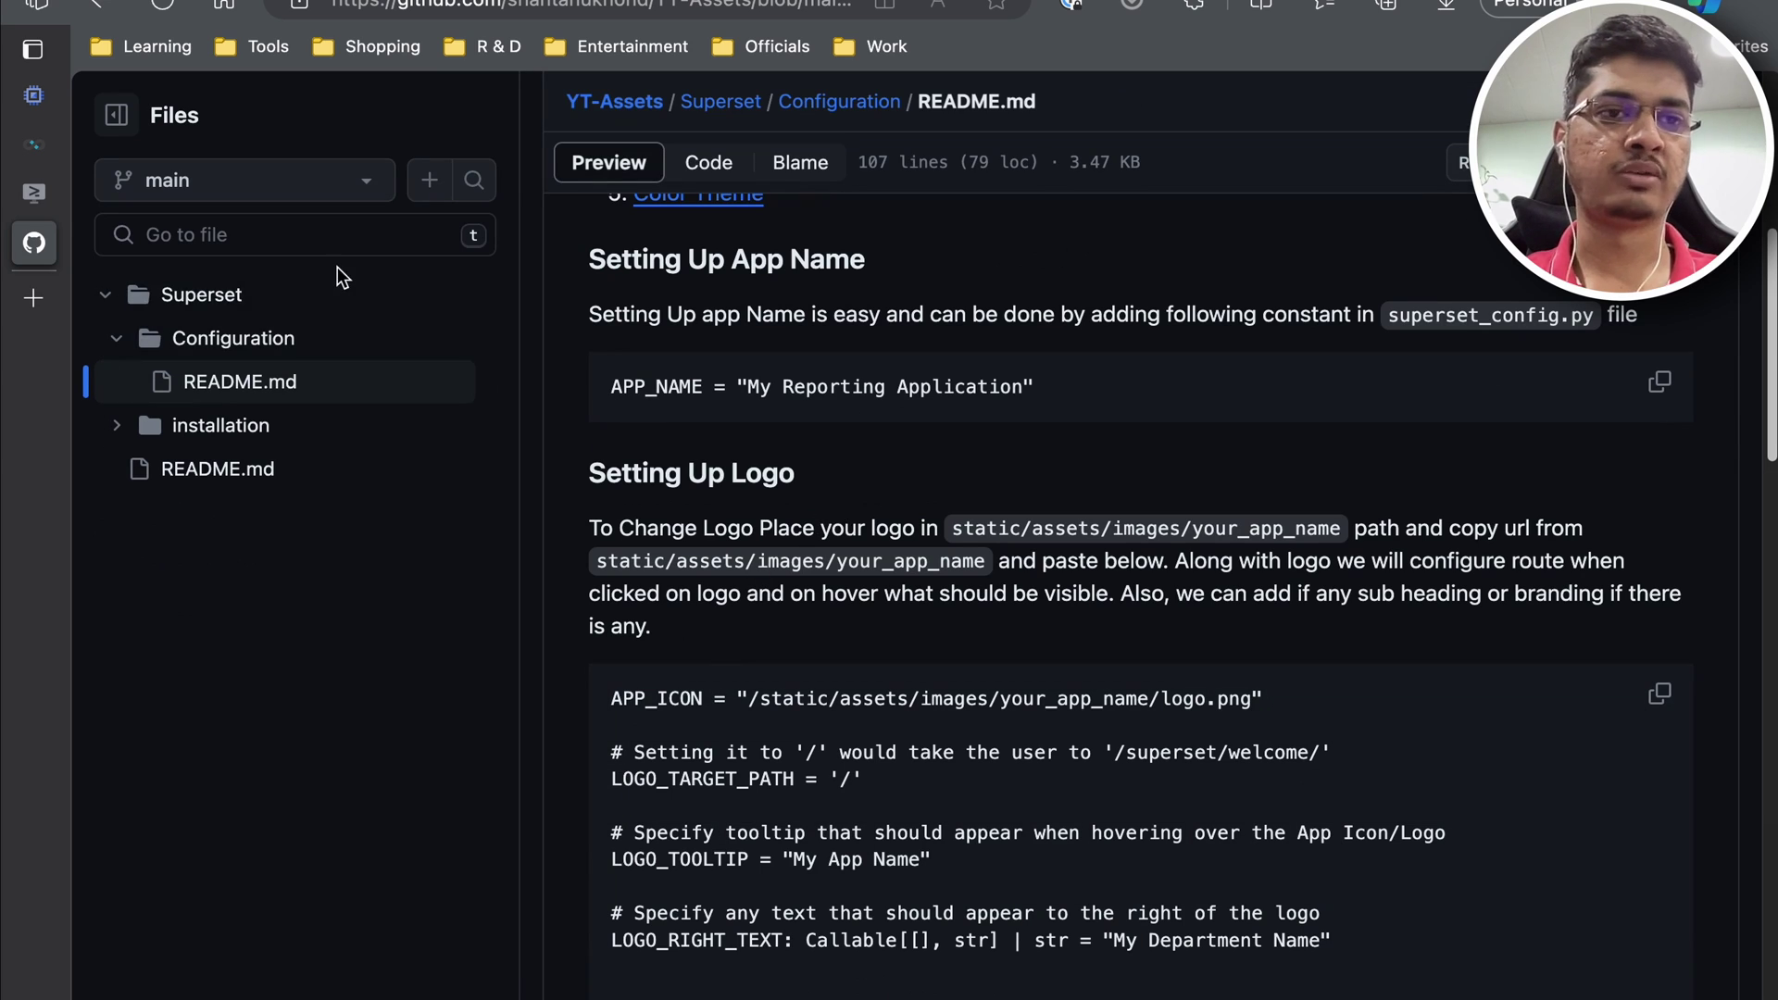
mouse_move(28, 154)
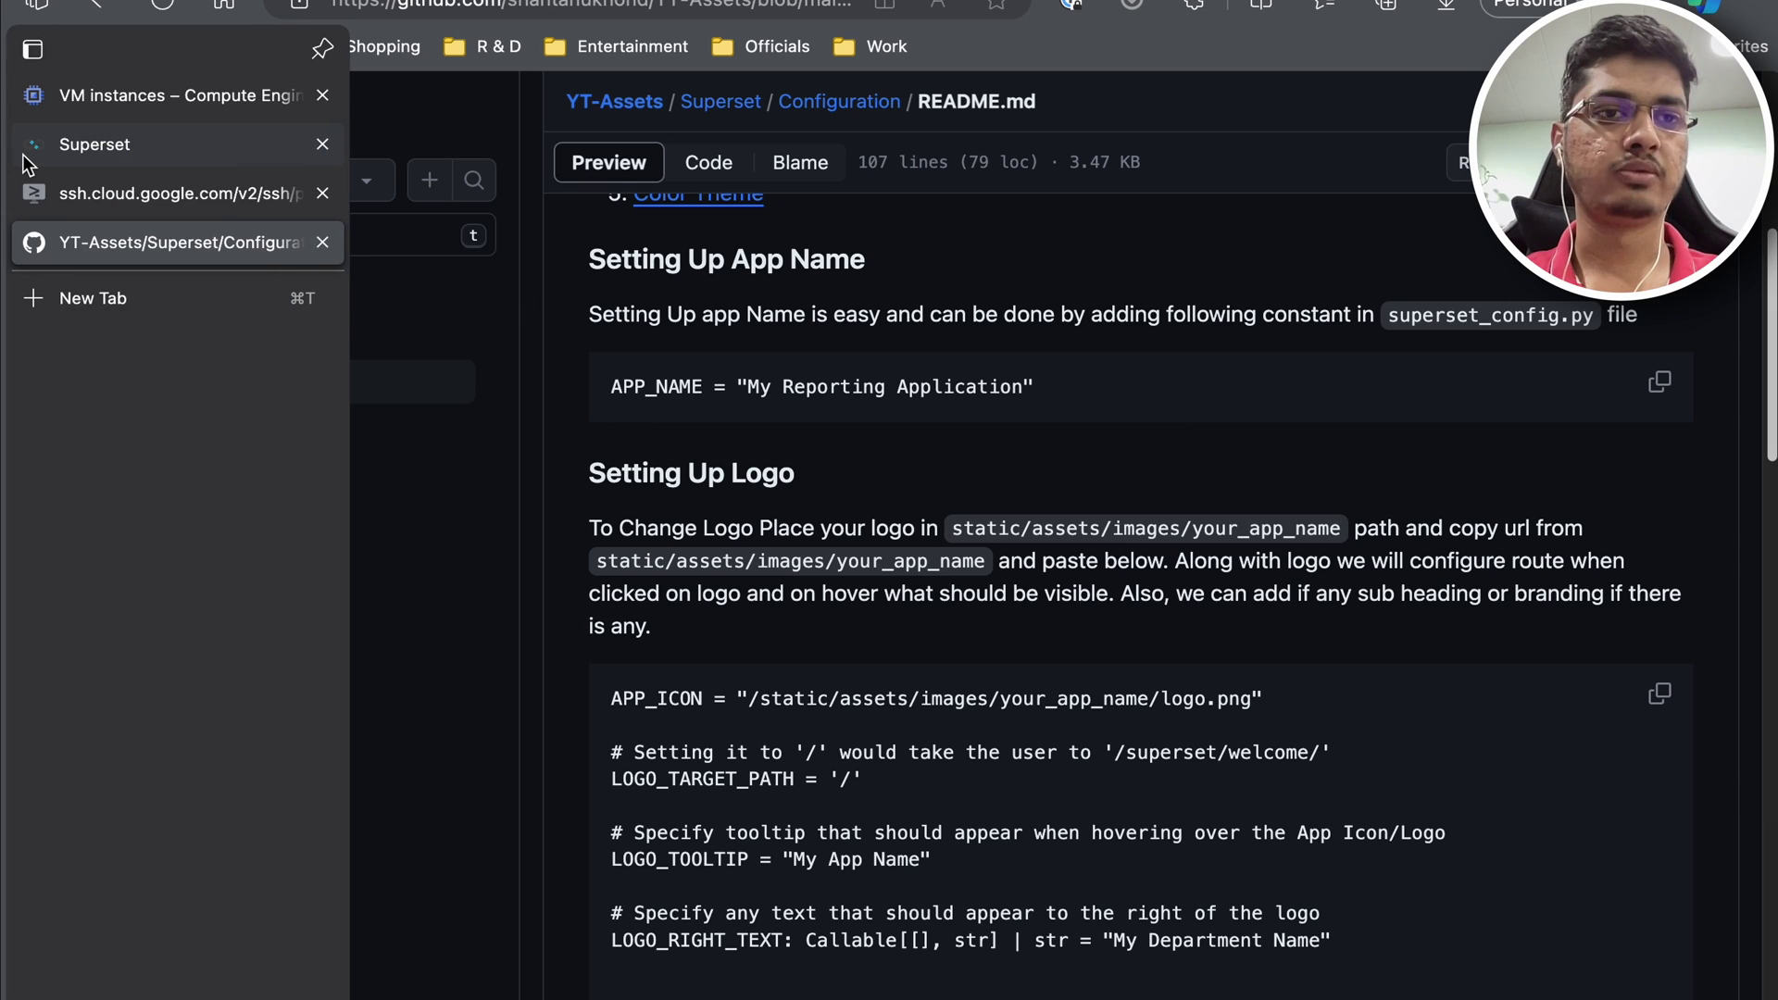
left_click(153, 146)
key("super+Tab")
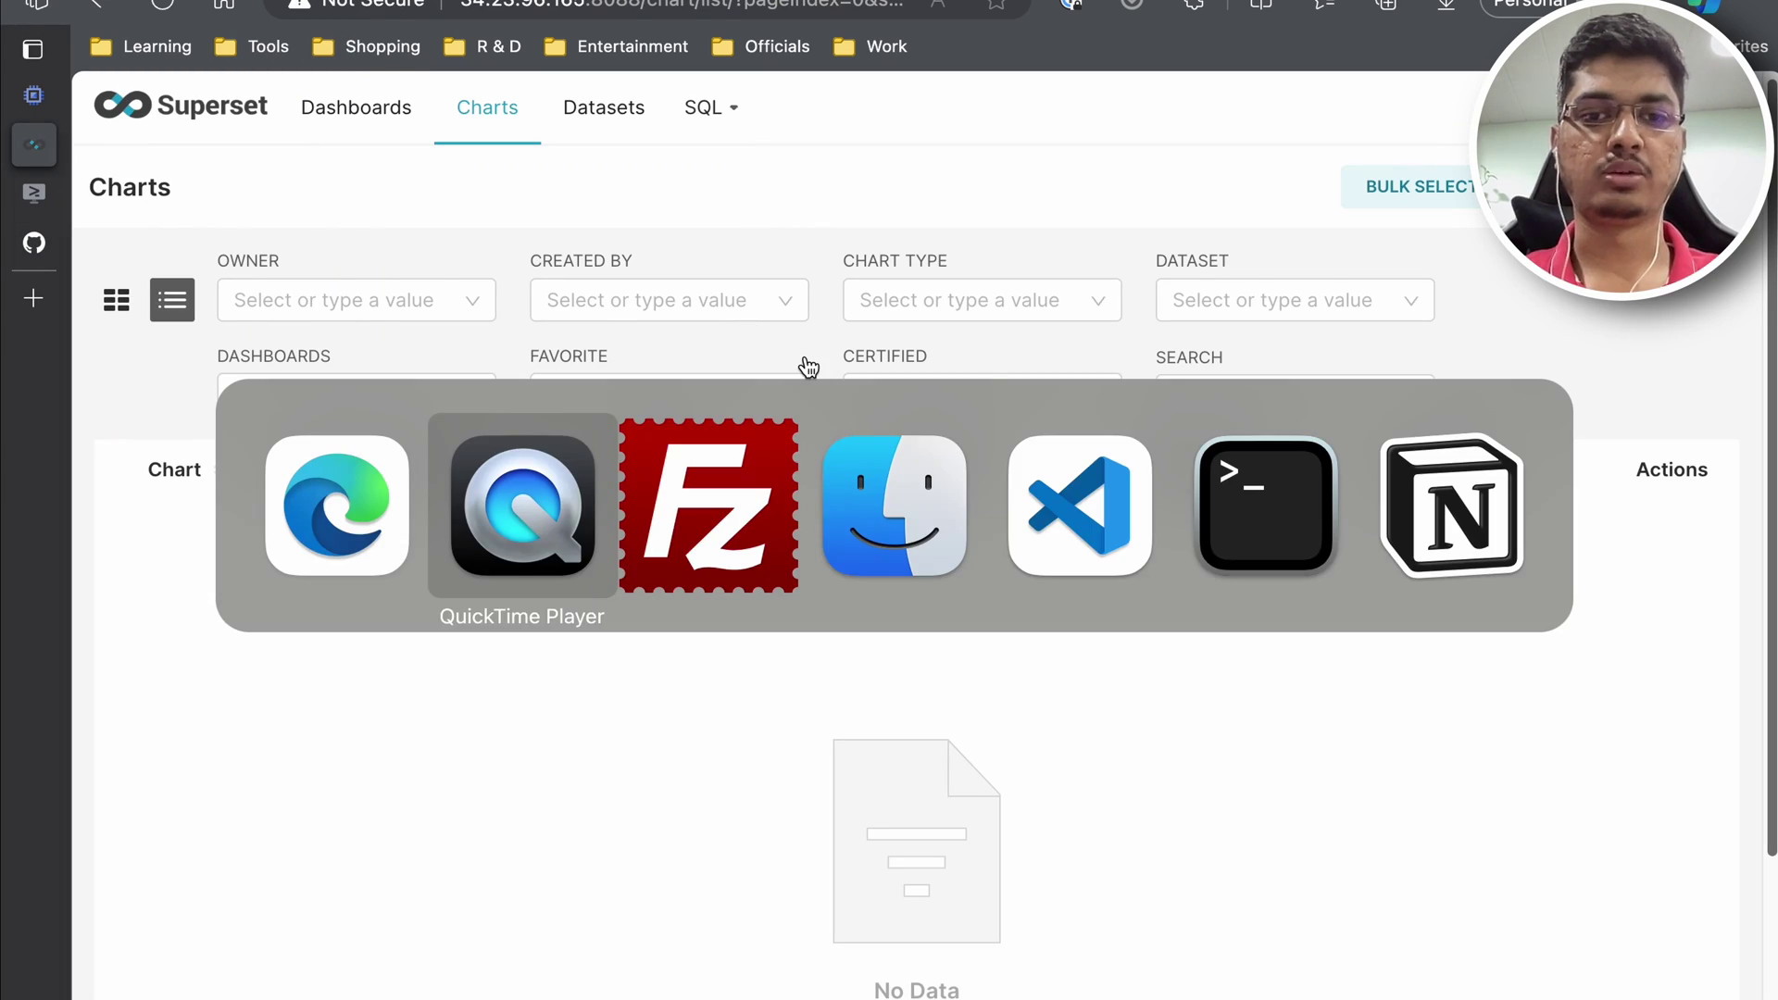
key("super+shift+Tab")
Step: In the SSH terminal, change into /app/superset/ and list its files
left_click(35, 194)
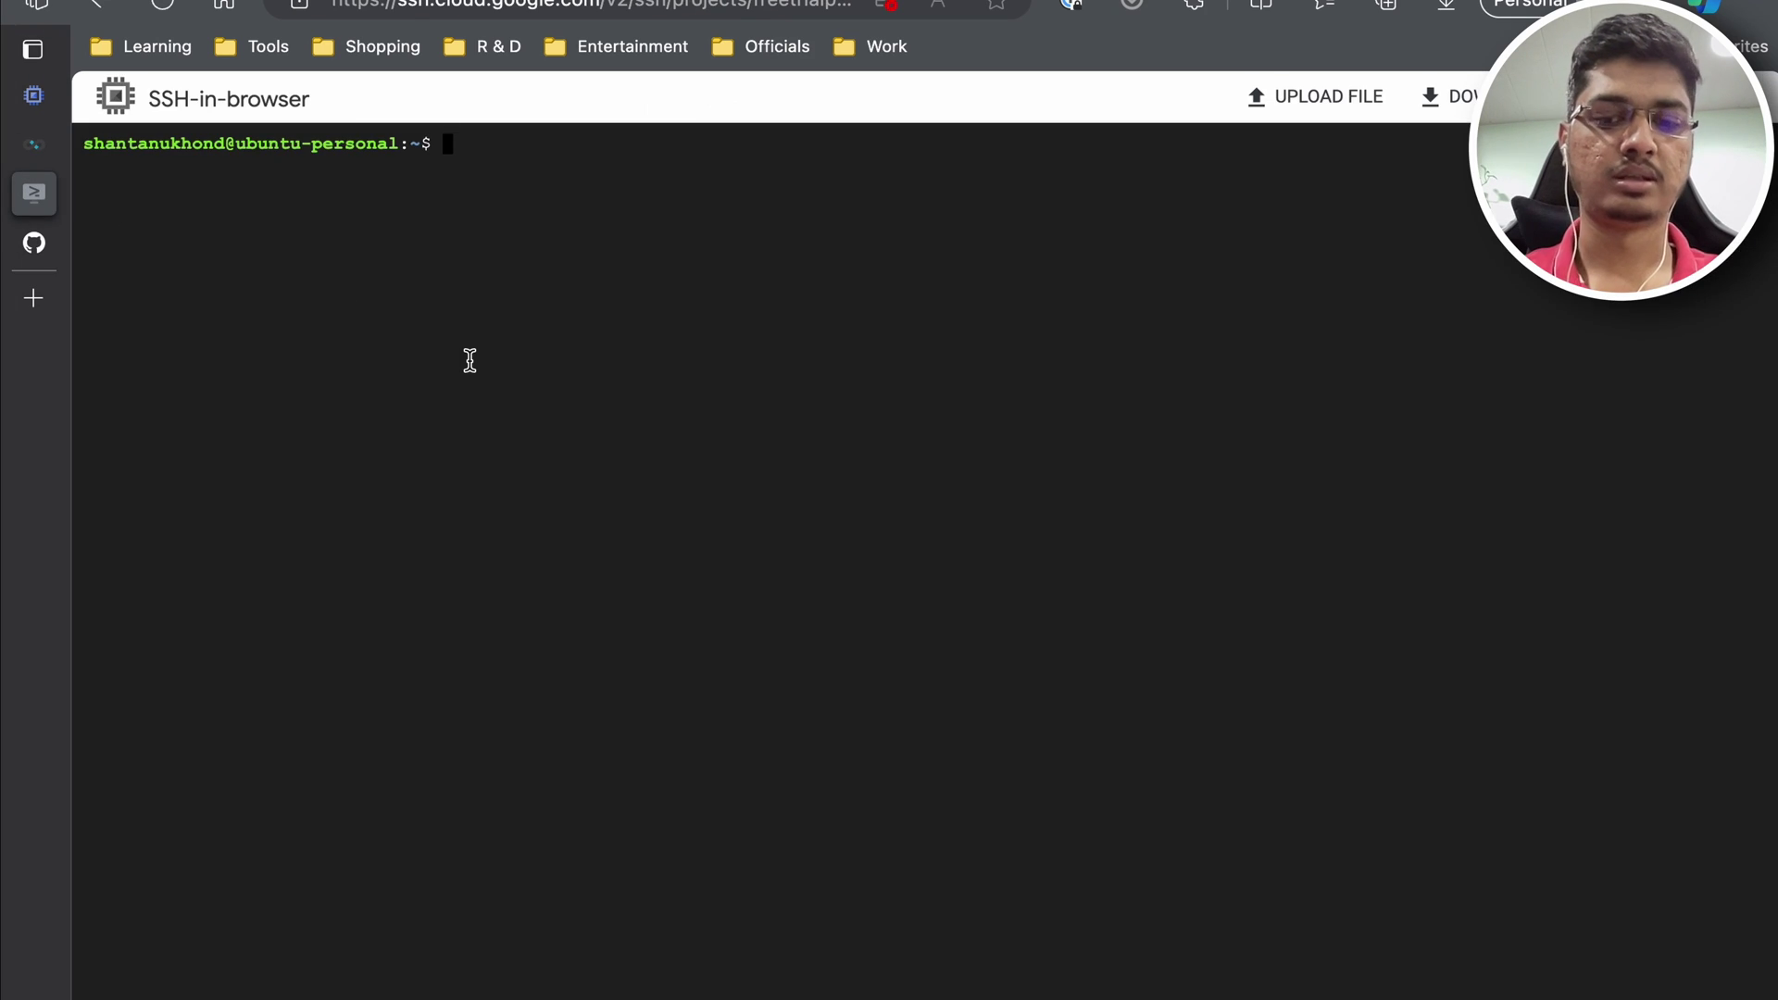
type("/")
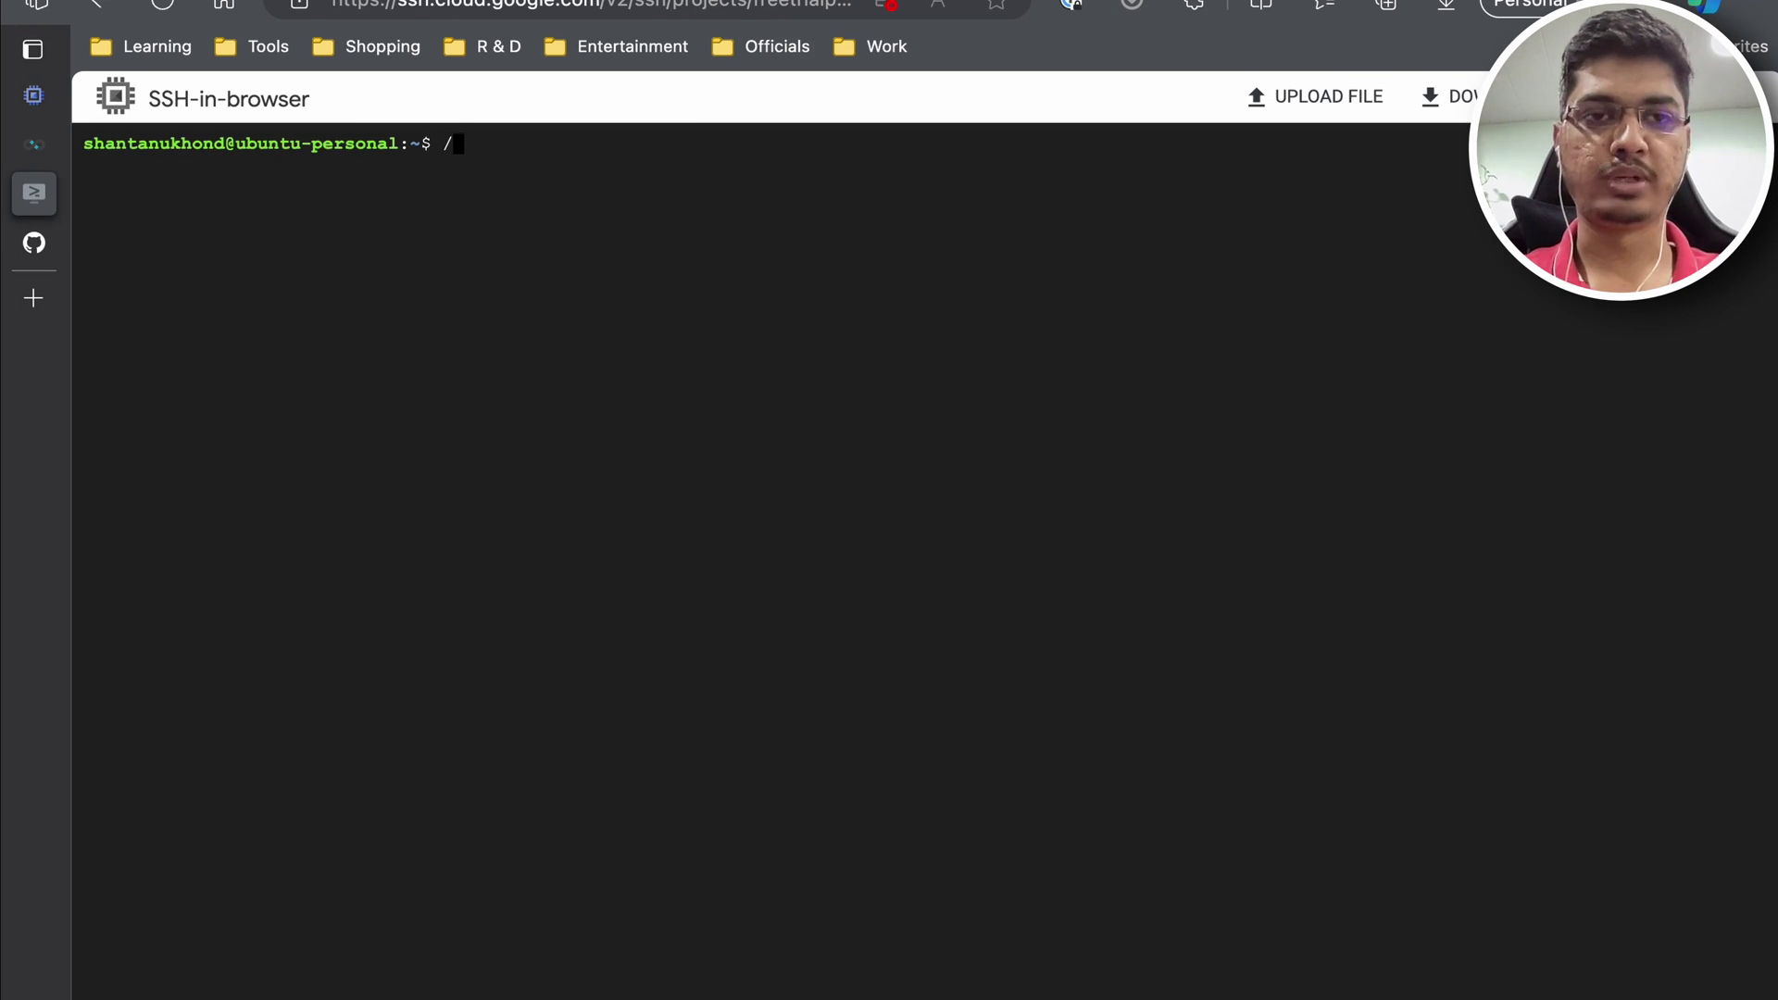
type("opt/")
key("BackSpace")
key("BackSpace")
key("BackSpace")
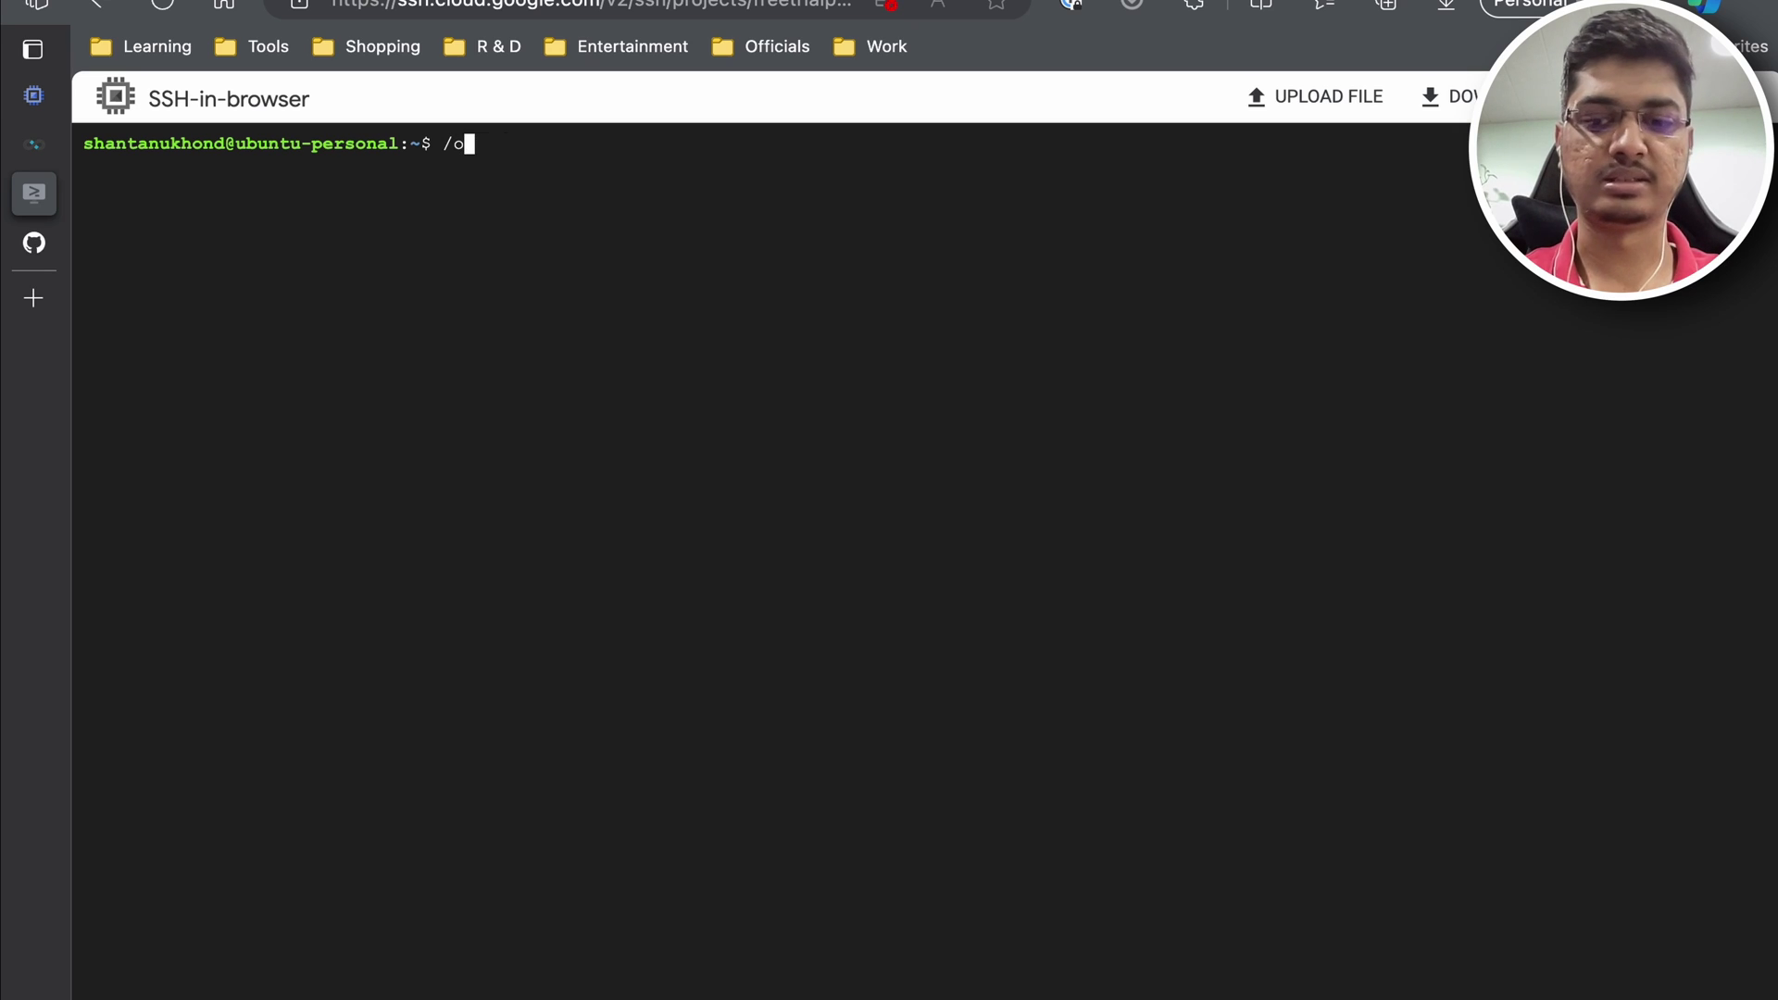
type("pp/s")
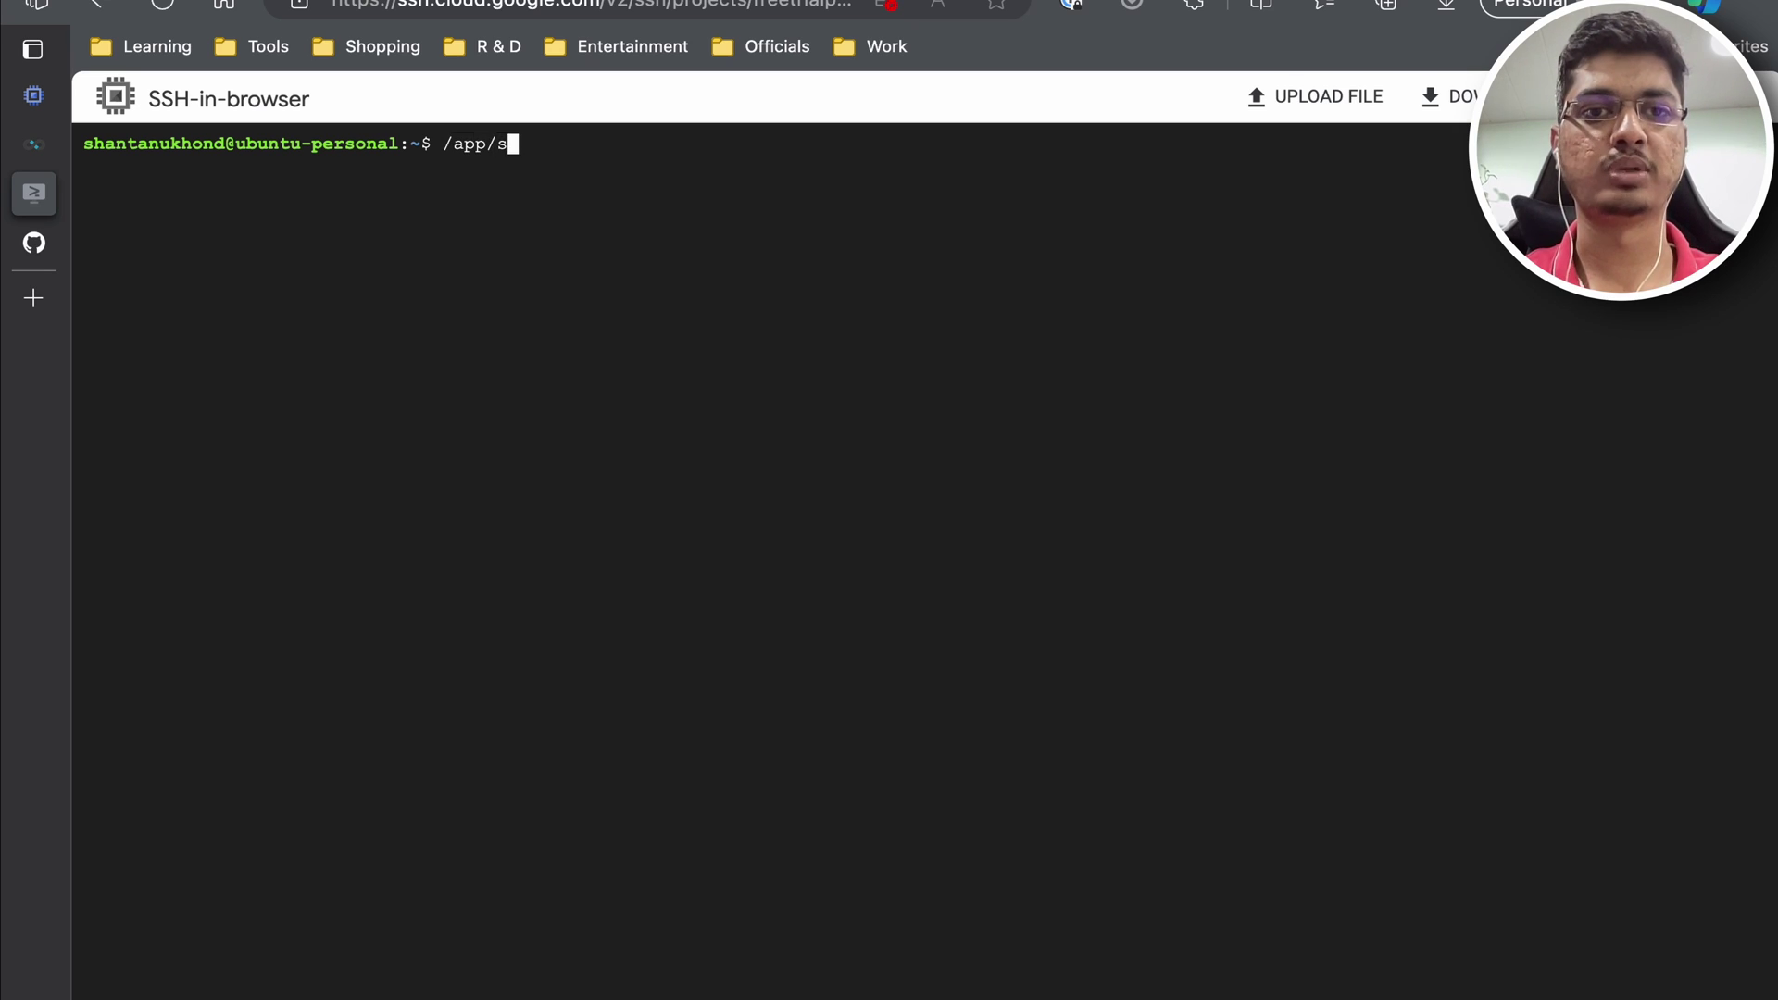
key("Tab")
key("Left")
key("Left")
key("Left")
key("Left")
key("Left")
key("Left")
key("Left")
key("Left")
key("Left")
key("Left")
key("Left")
key("Left")
key("Left")
type("cd")
key("Return")
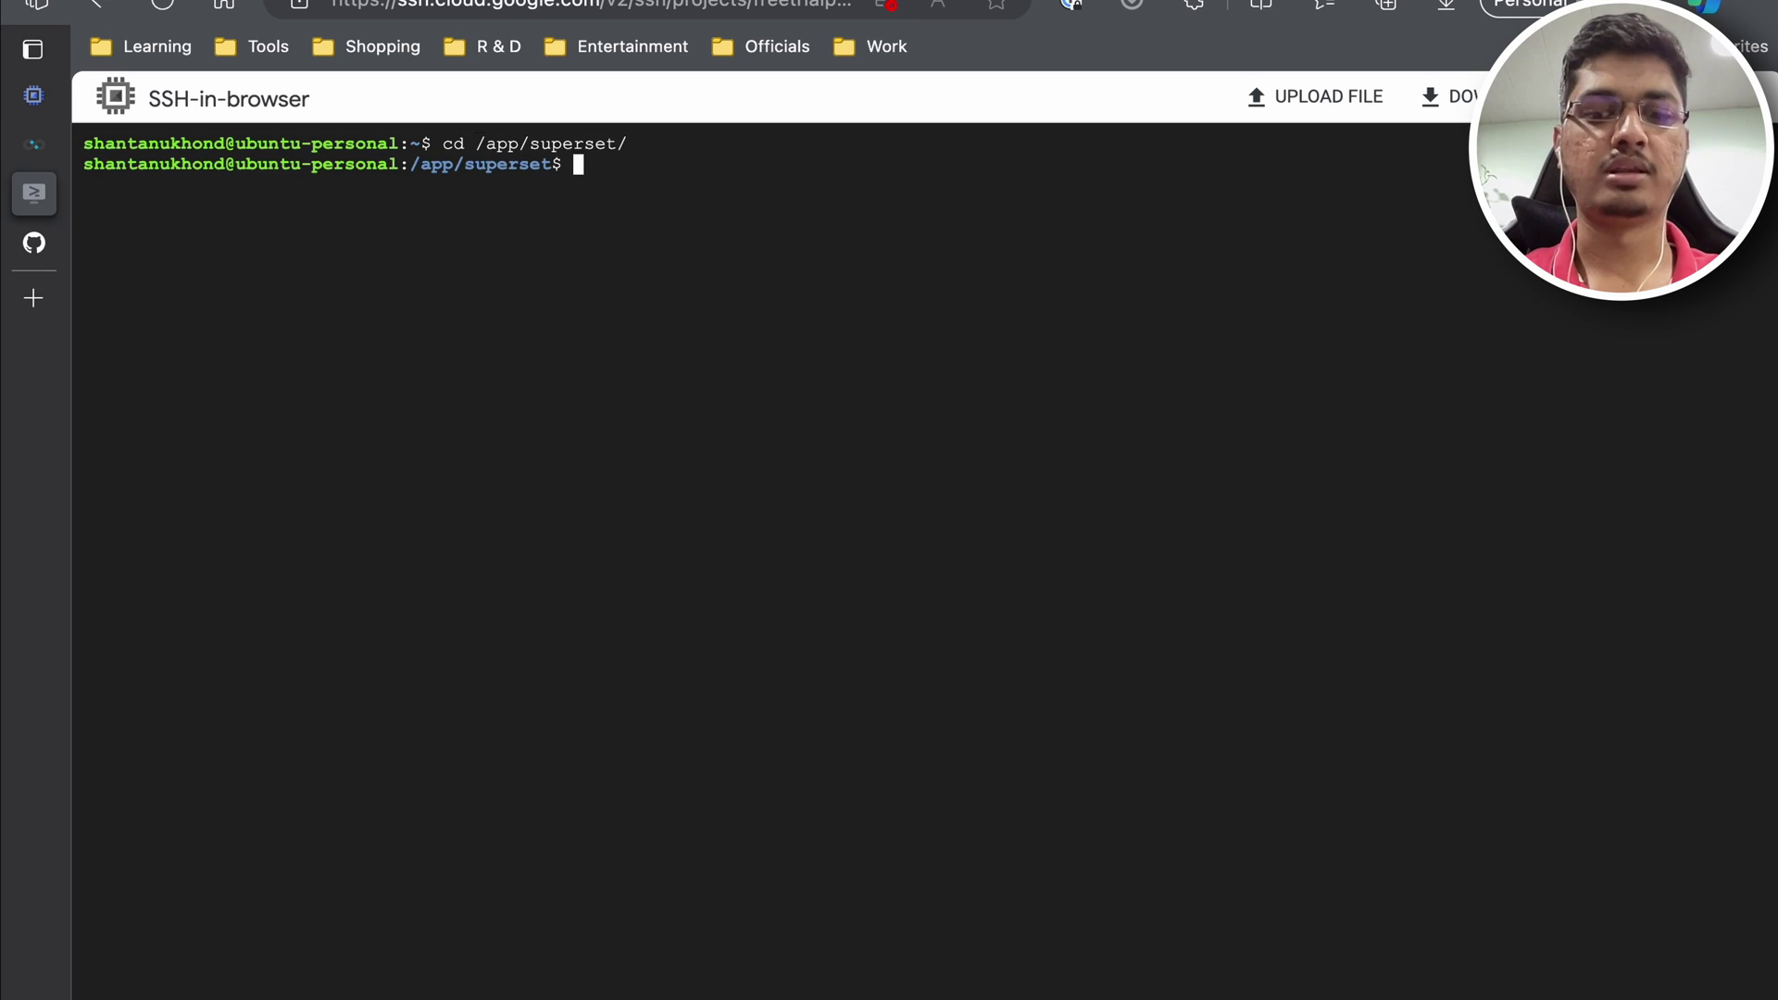
type("ls")
key("Return")
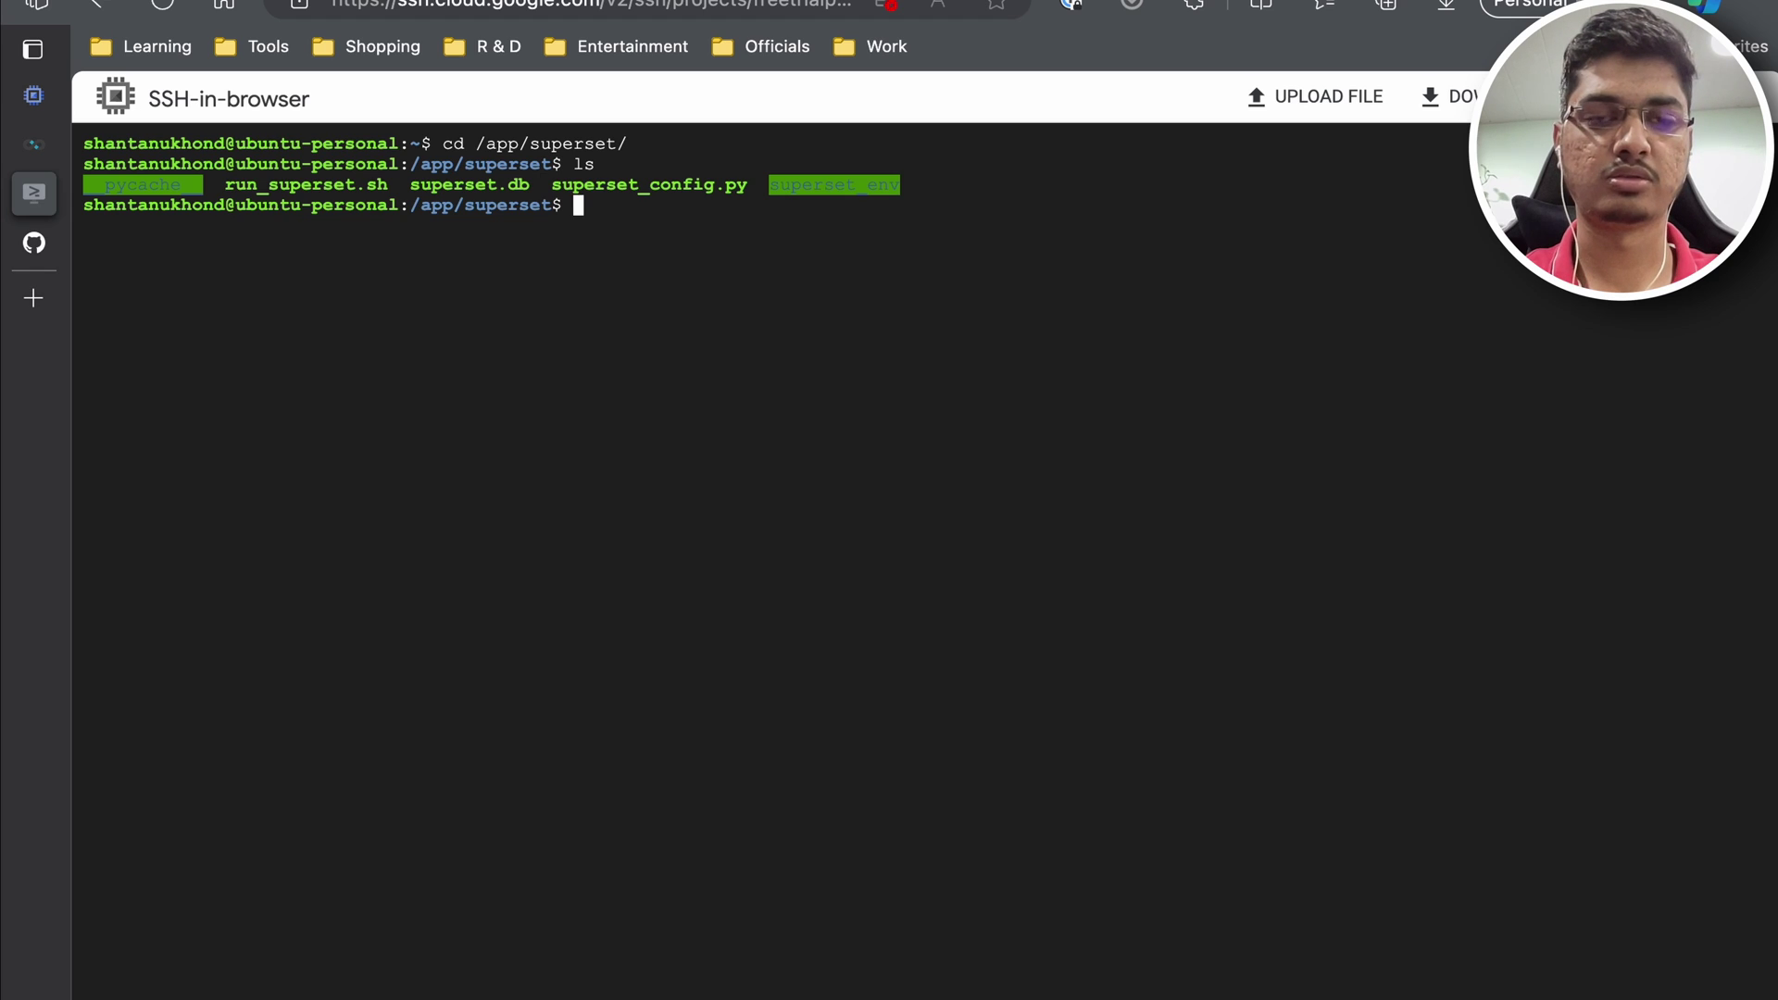
Step: Open superset_config.py in nano and move to the empty last line
type("nano superset")
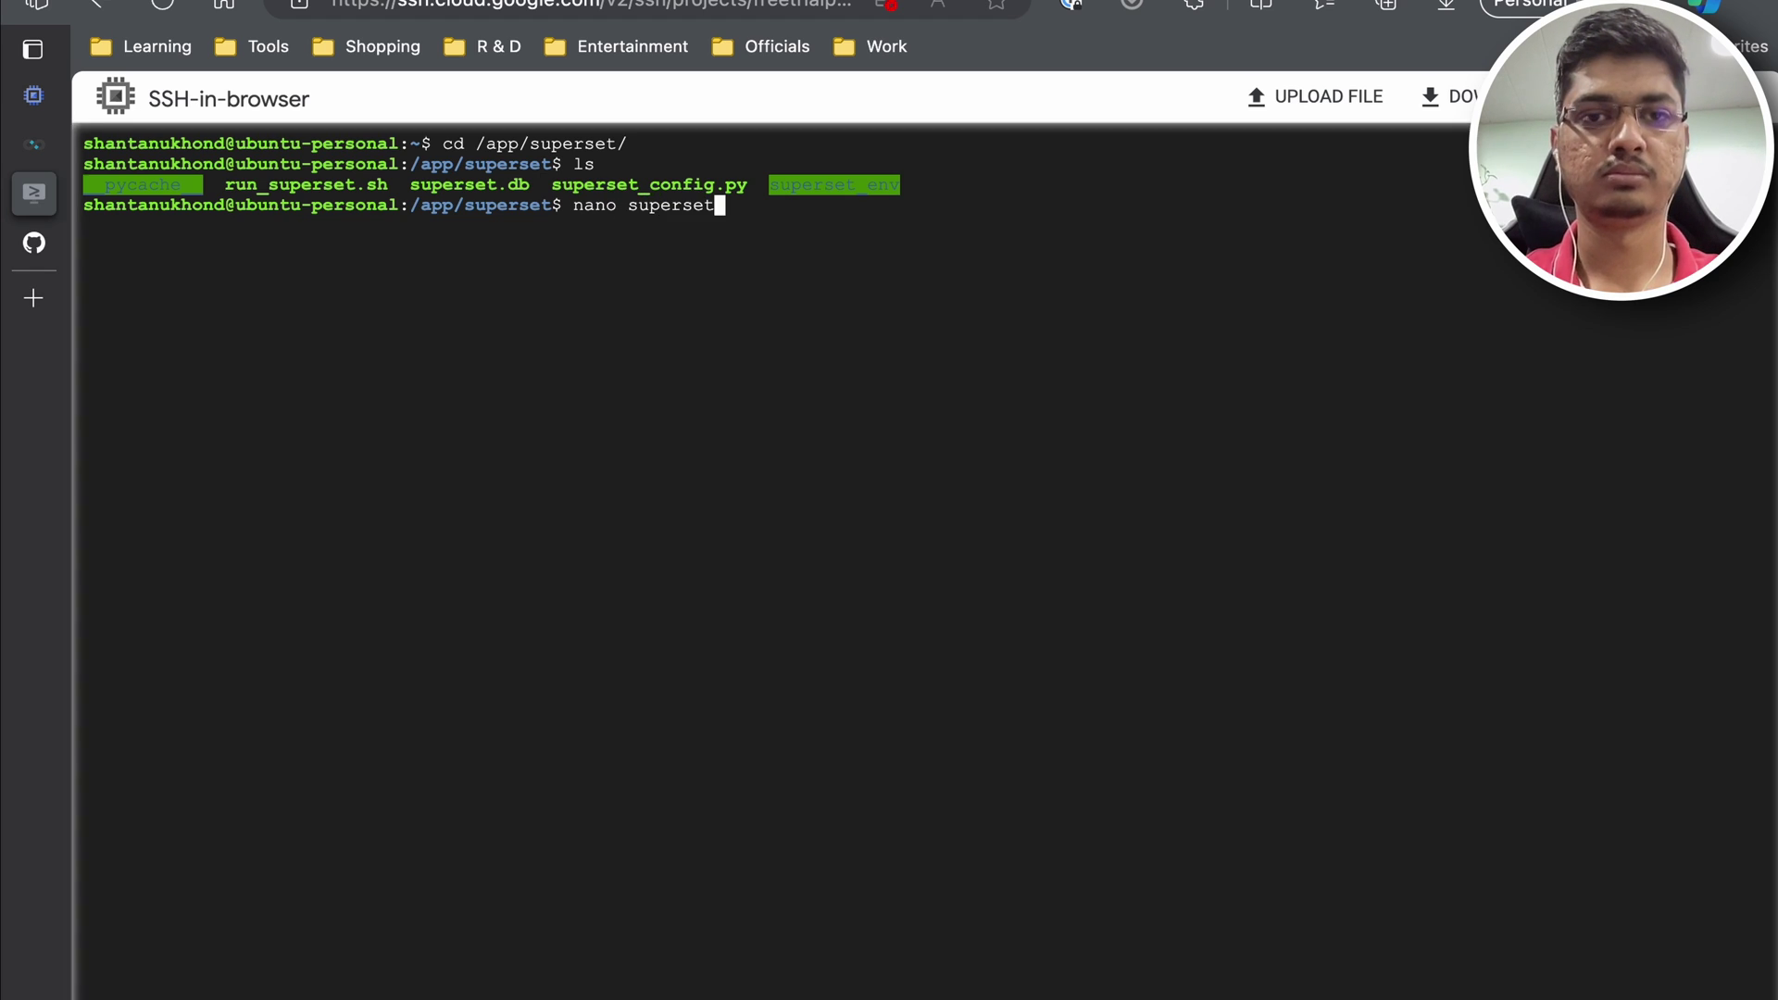
type("_c")
key("Tab")
key("Return")
key("Down")
key("Down")
key("Down")
key("Down")
key("Down")
key("Down")
key("Down")
key("Down")
key("Down")
key("Down")
key("Down")
key("Down")
key("Down")
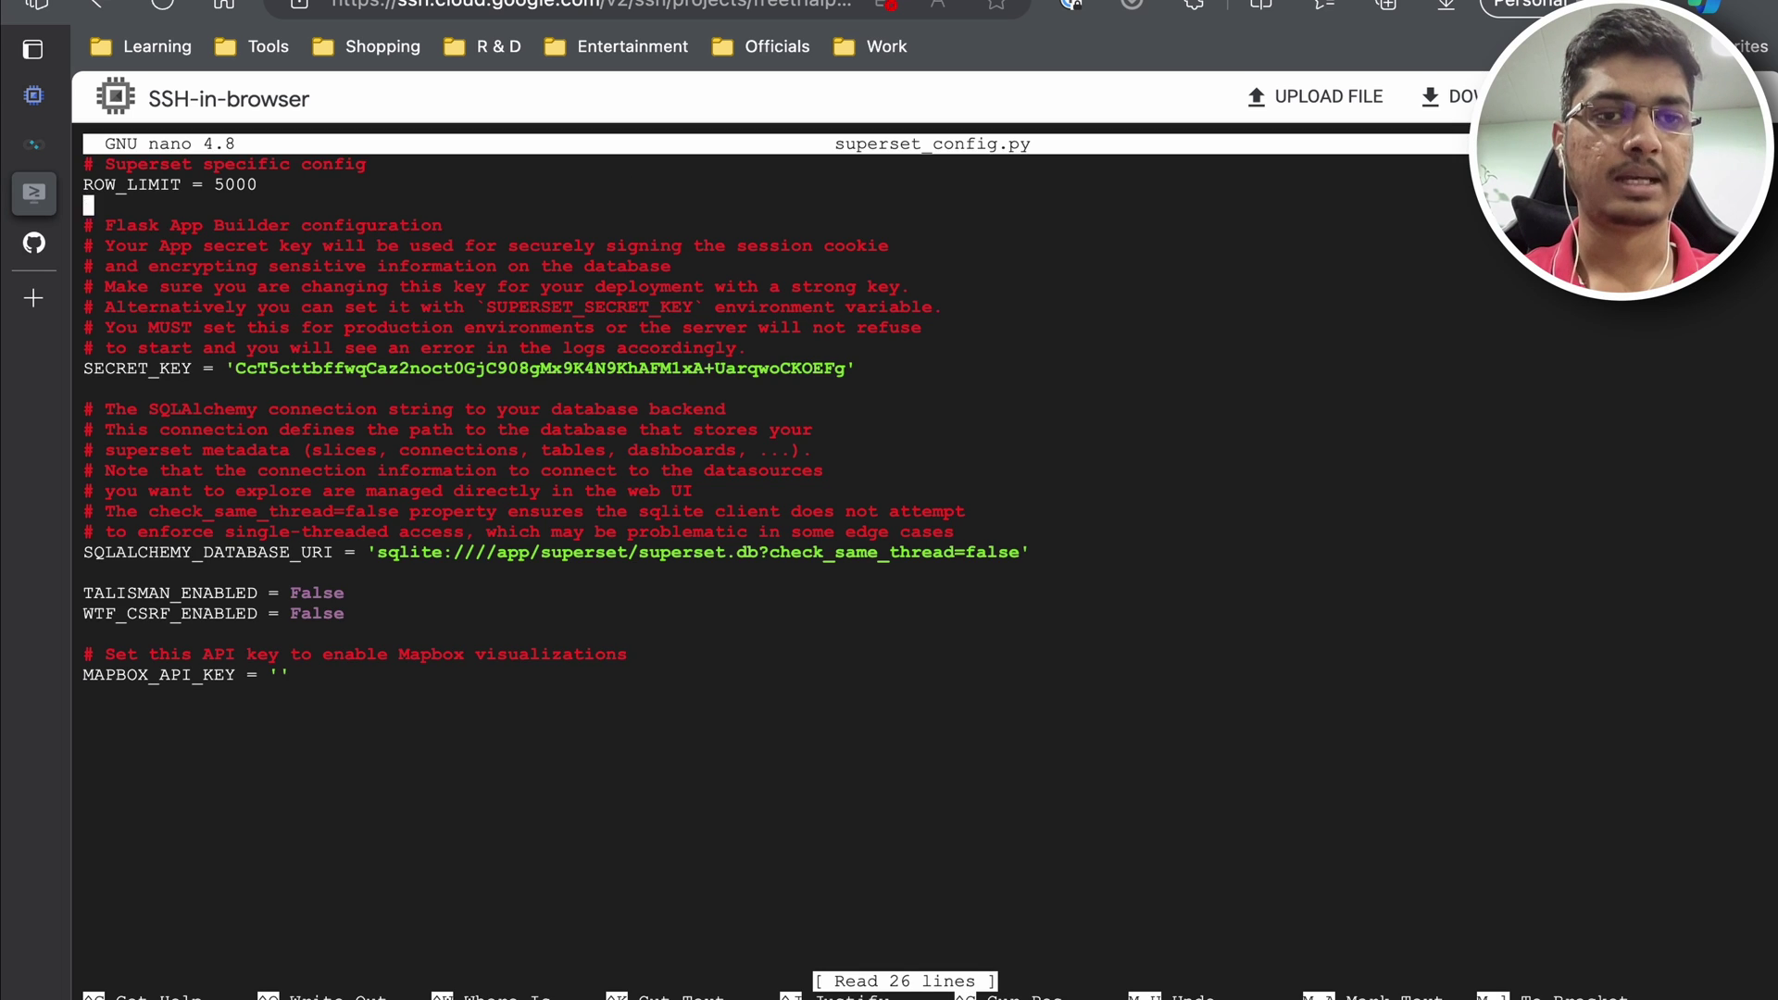
key("Down")
key("Down")
key("Down")
key("Down")
key("Down")
key("Down")
key("Down")
key("Down")
key("Down")
key("Down")
key("Down")
key("Down")
key("Down")
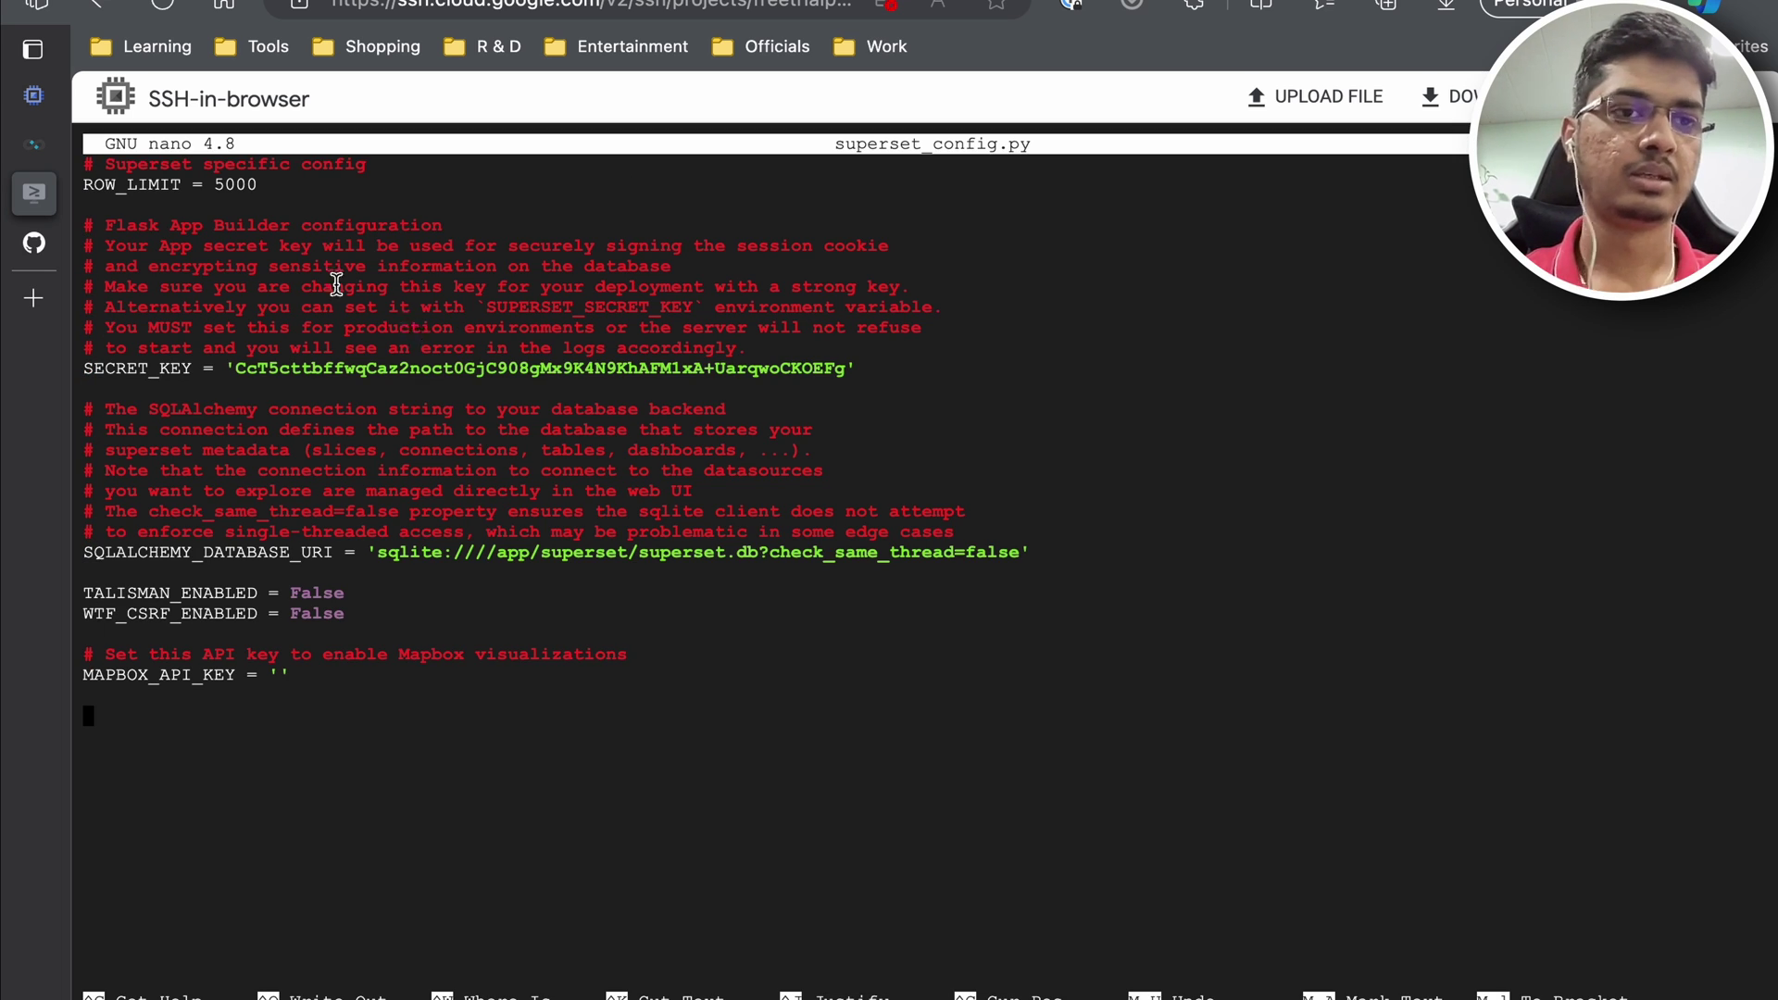
Step: Copy the APP_NAME line from the README, paste it into superset_config.py, and save
left_click(34, 242)
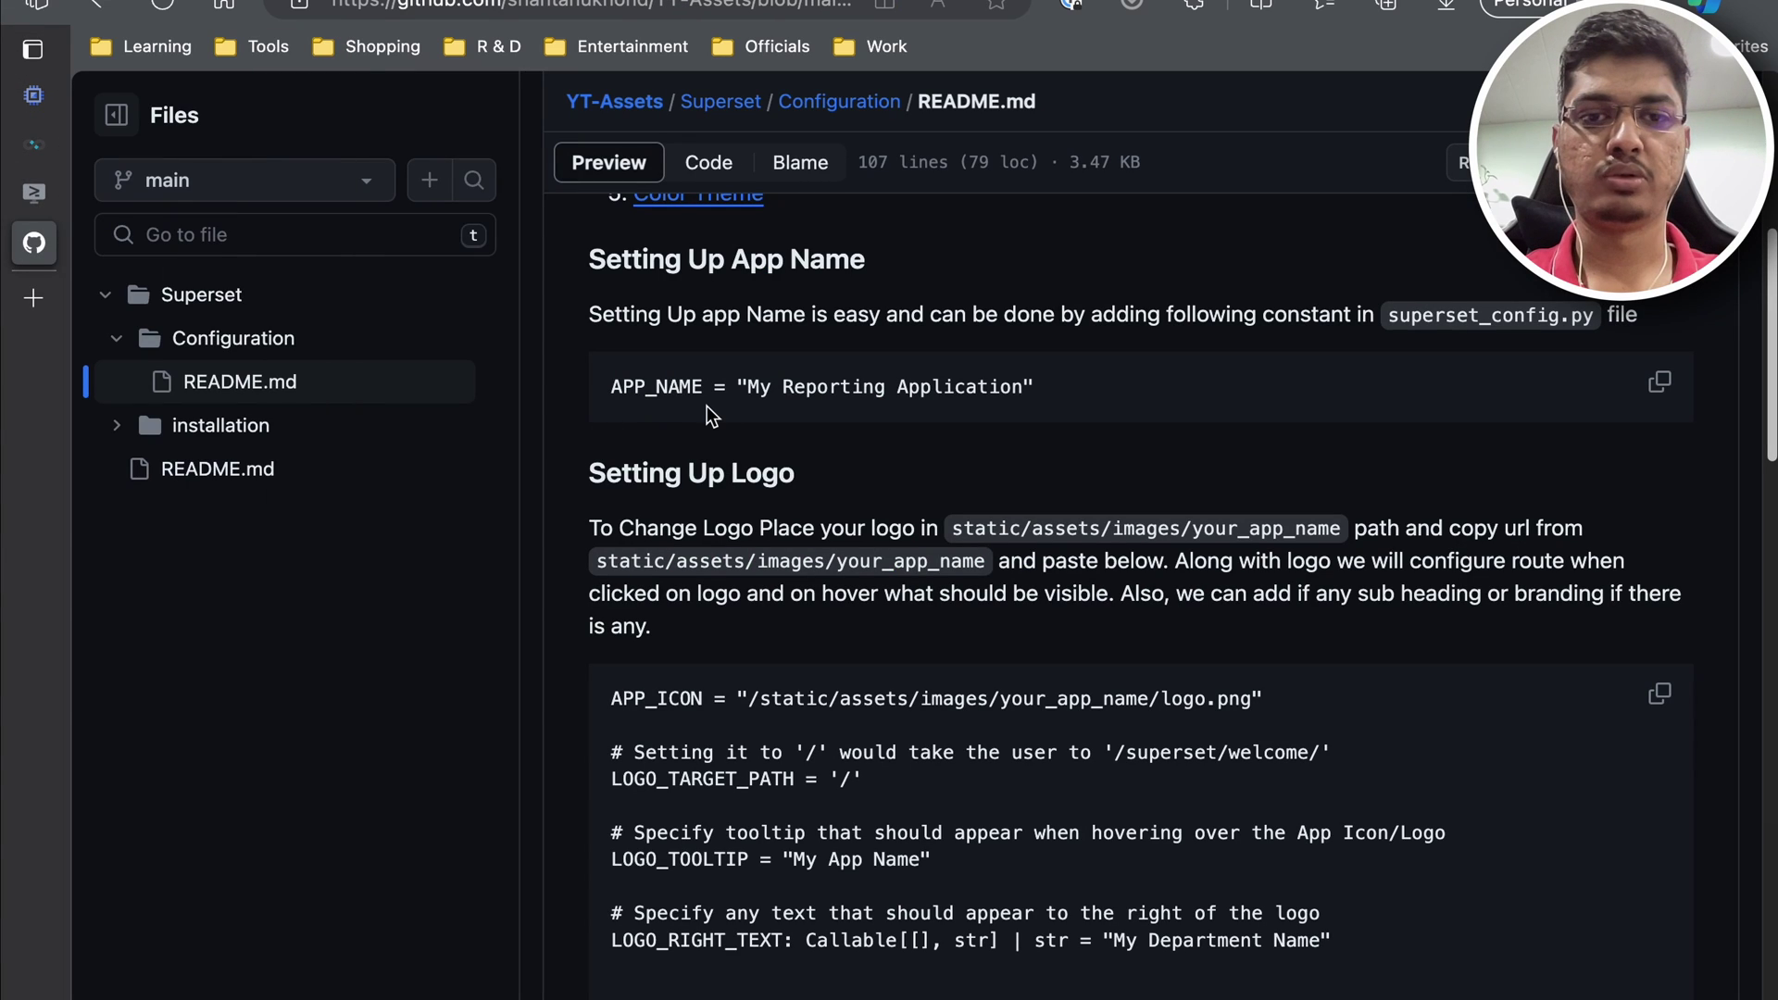
double_click(696, 392)
left_click(1662, 385)
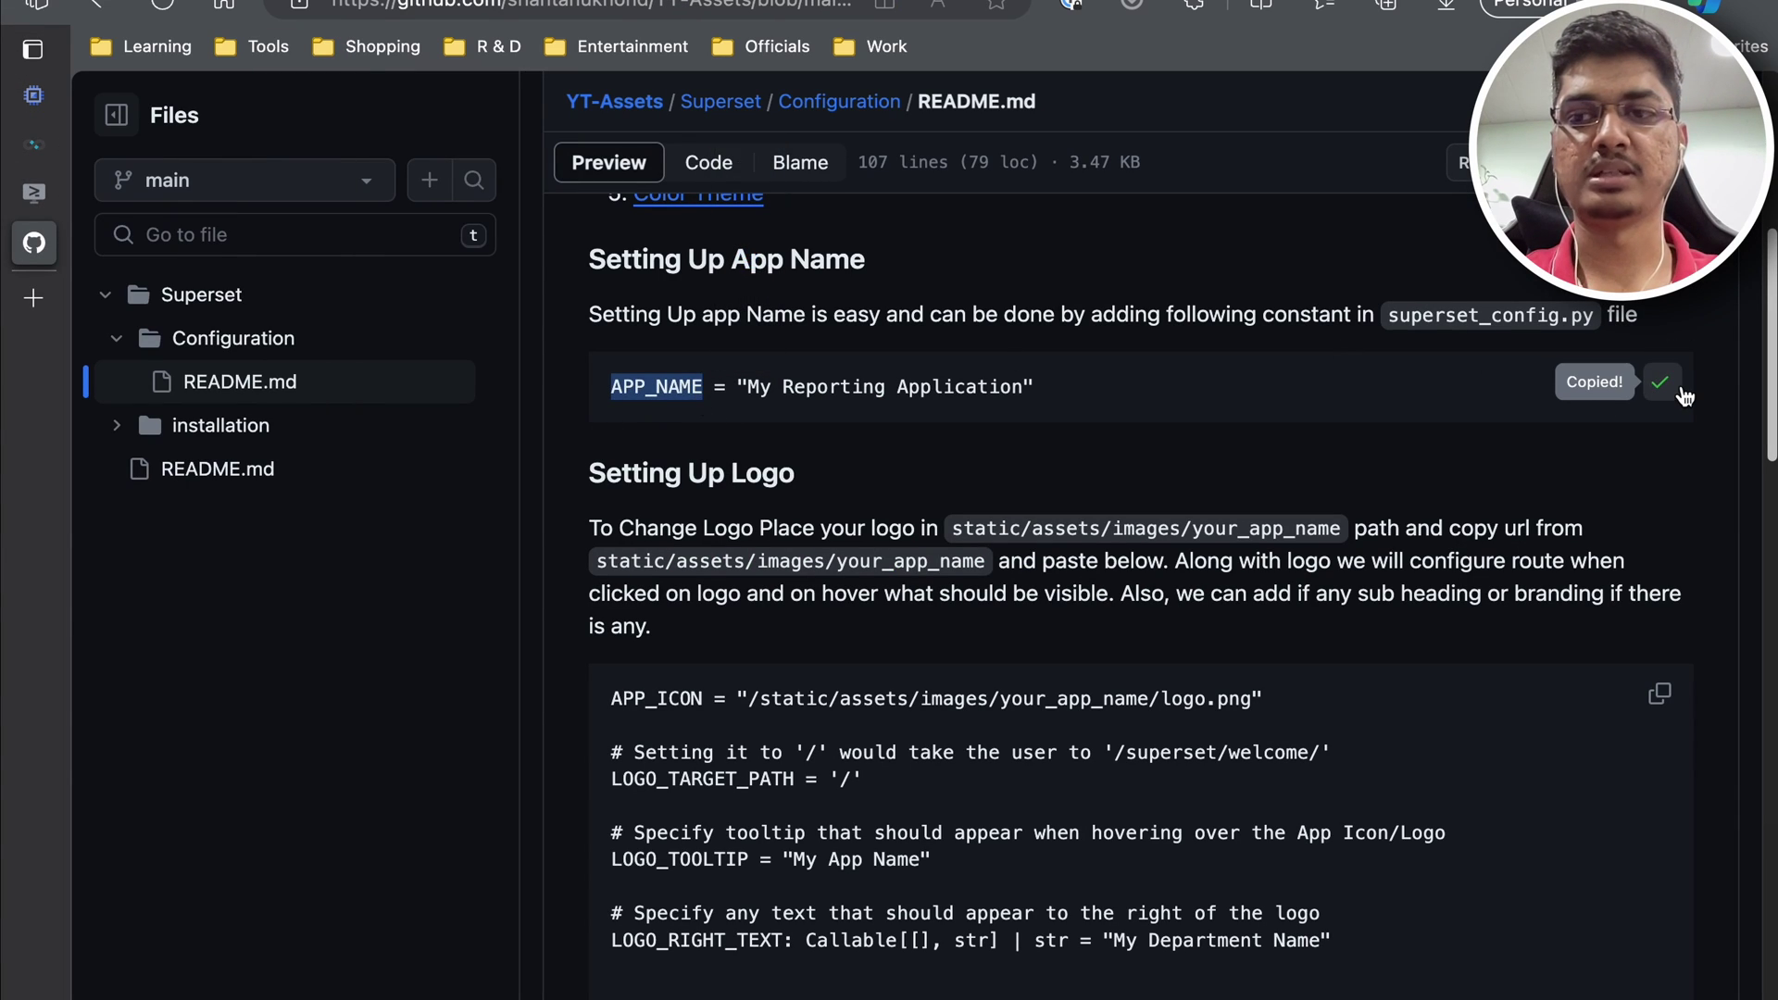
left_click(33, 192)
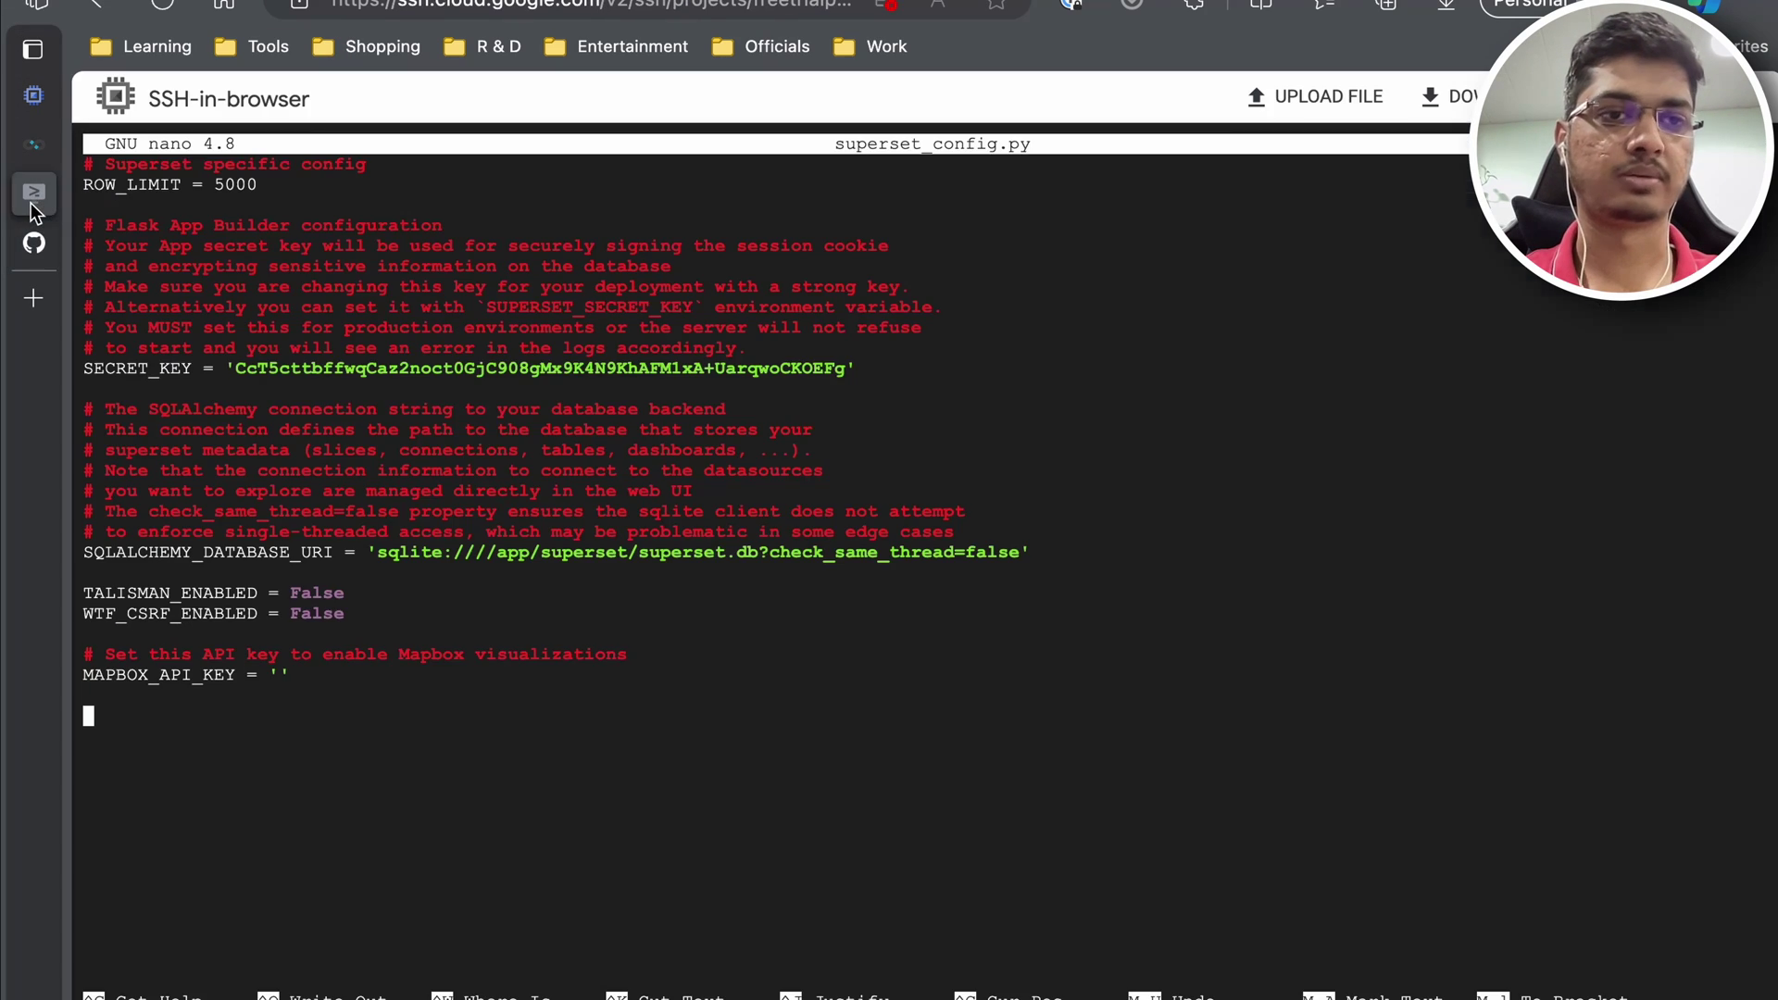
right_click(571, 764)
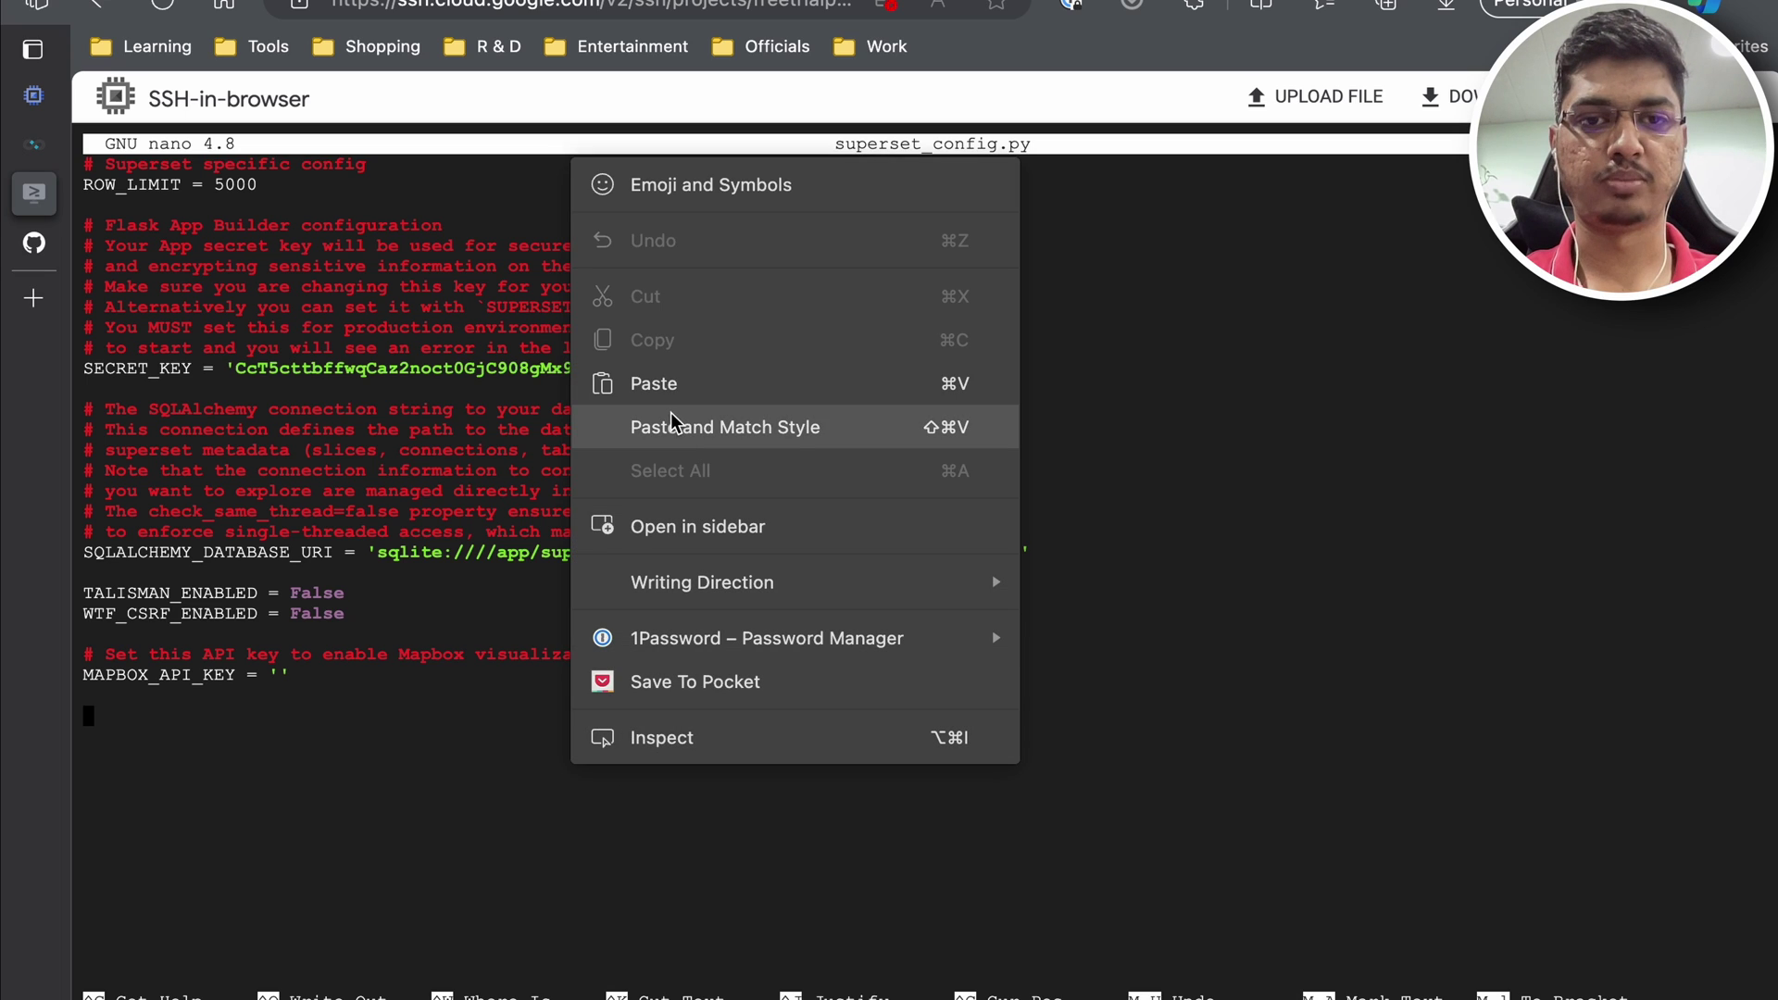
left_click(651, 384)
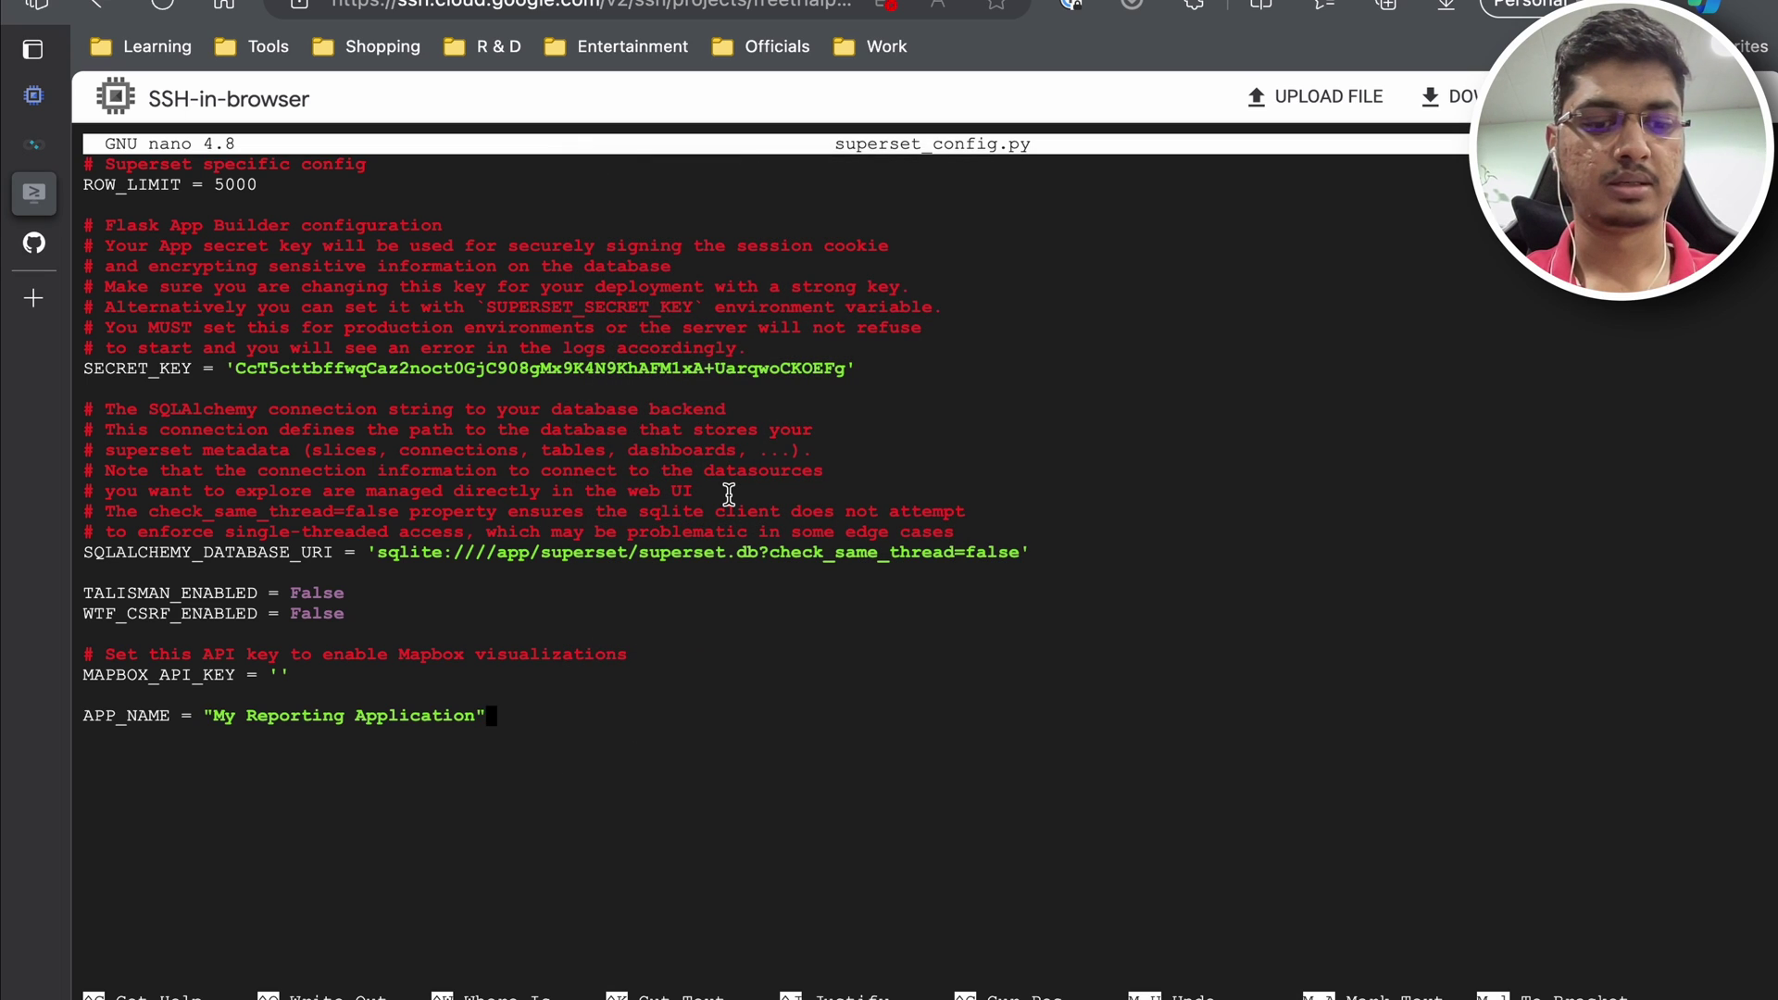
key("ctrl+o")
key("Return")
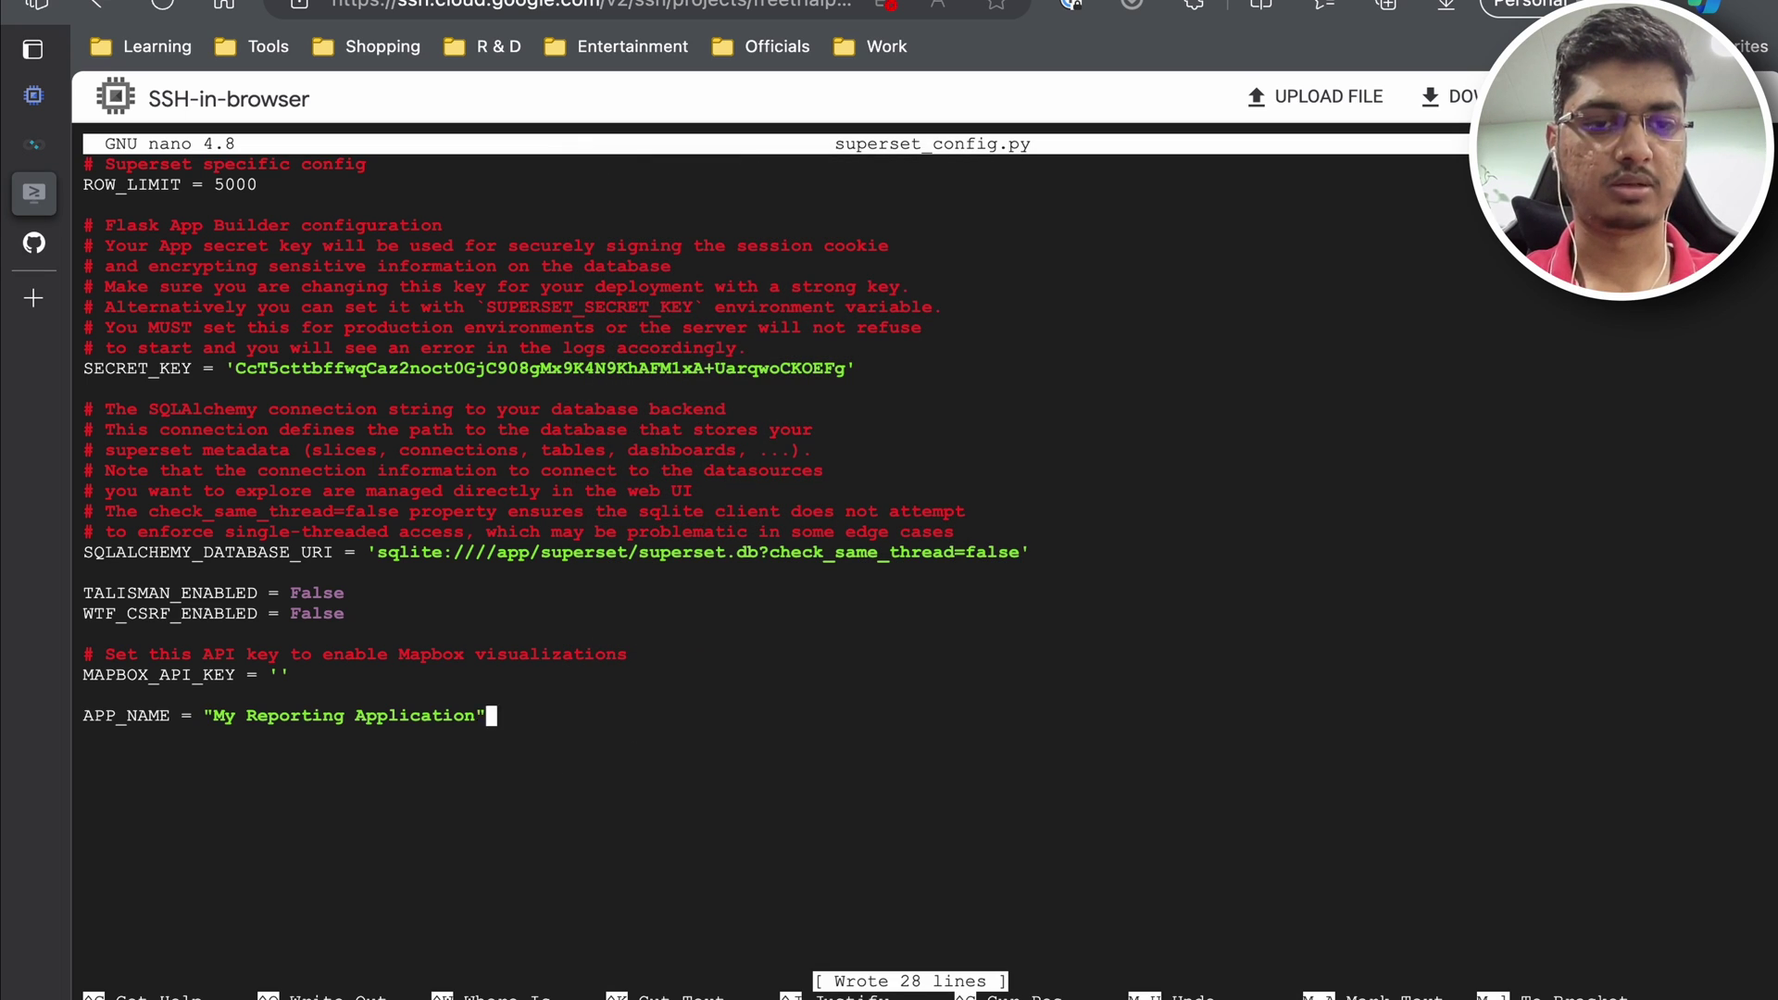
key("ctrl+x")
Step: Reopen superset_config.py to verify the APP_NAME line, then exit to a clean prompt
key("Up")
key("Return")
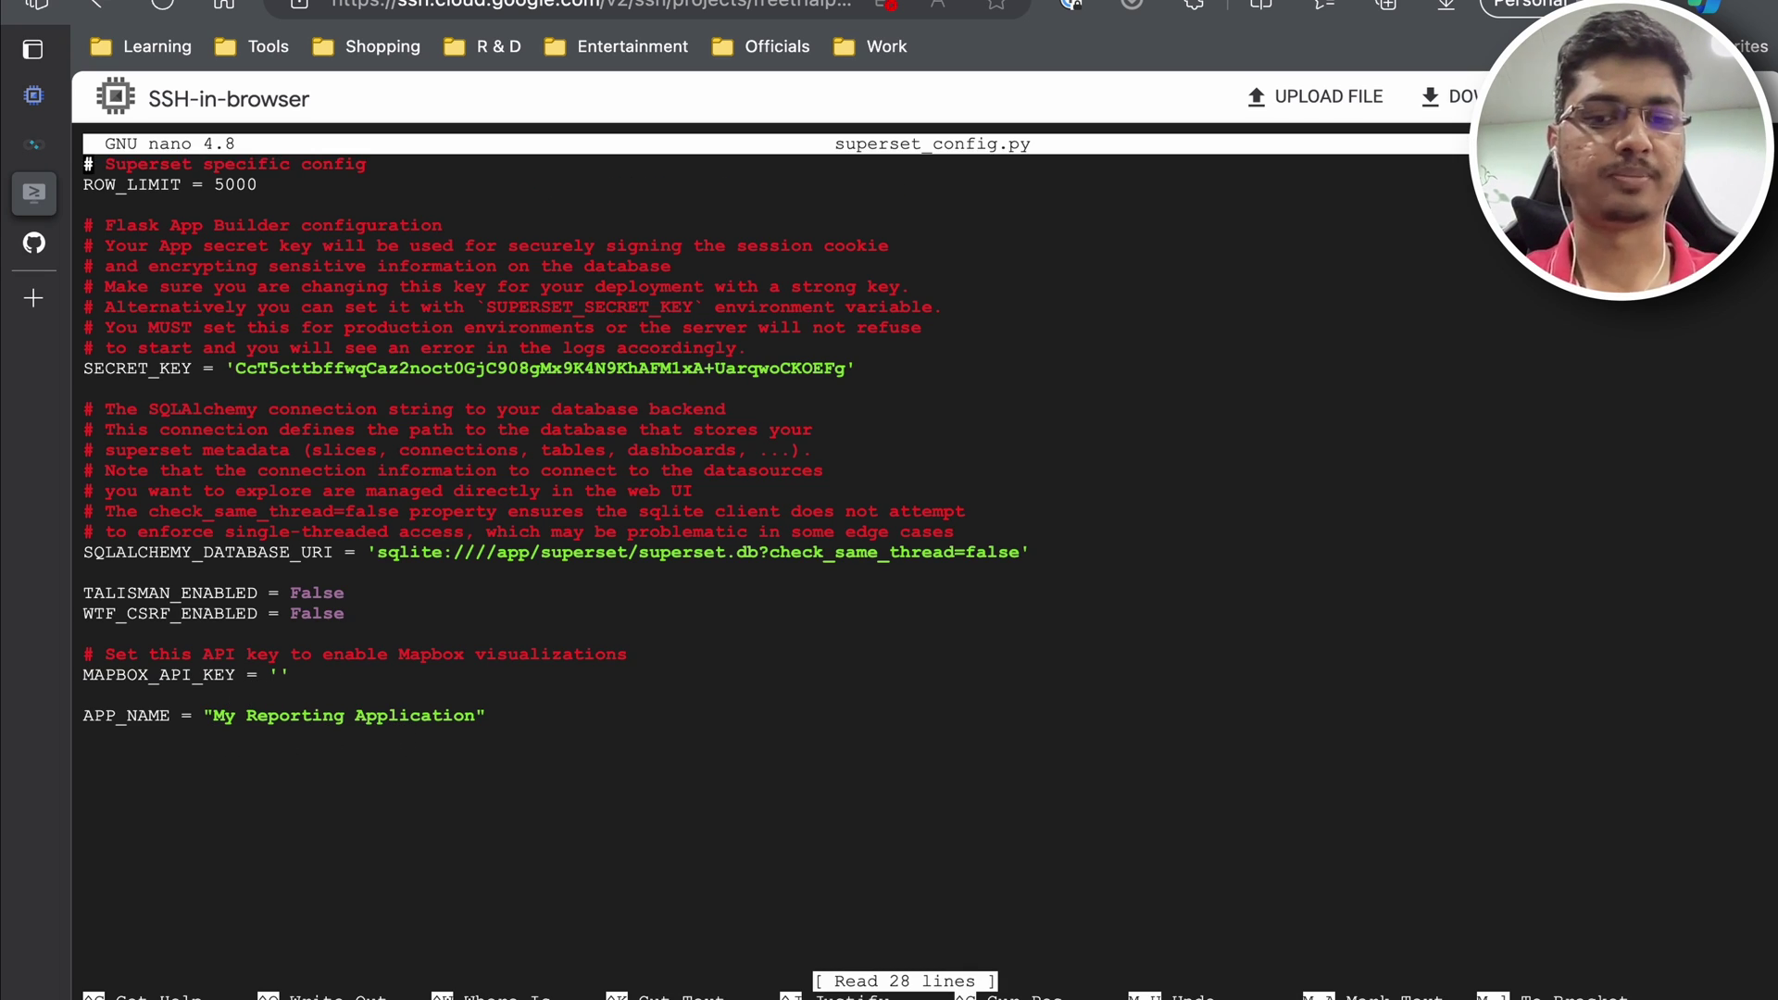
key("ctrl+x")
type("clear")
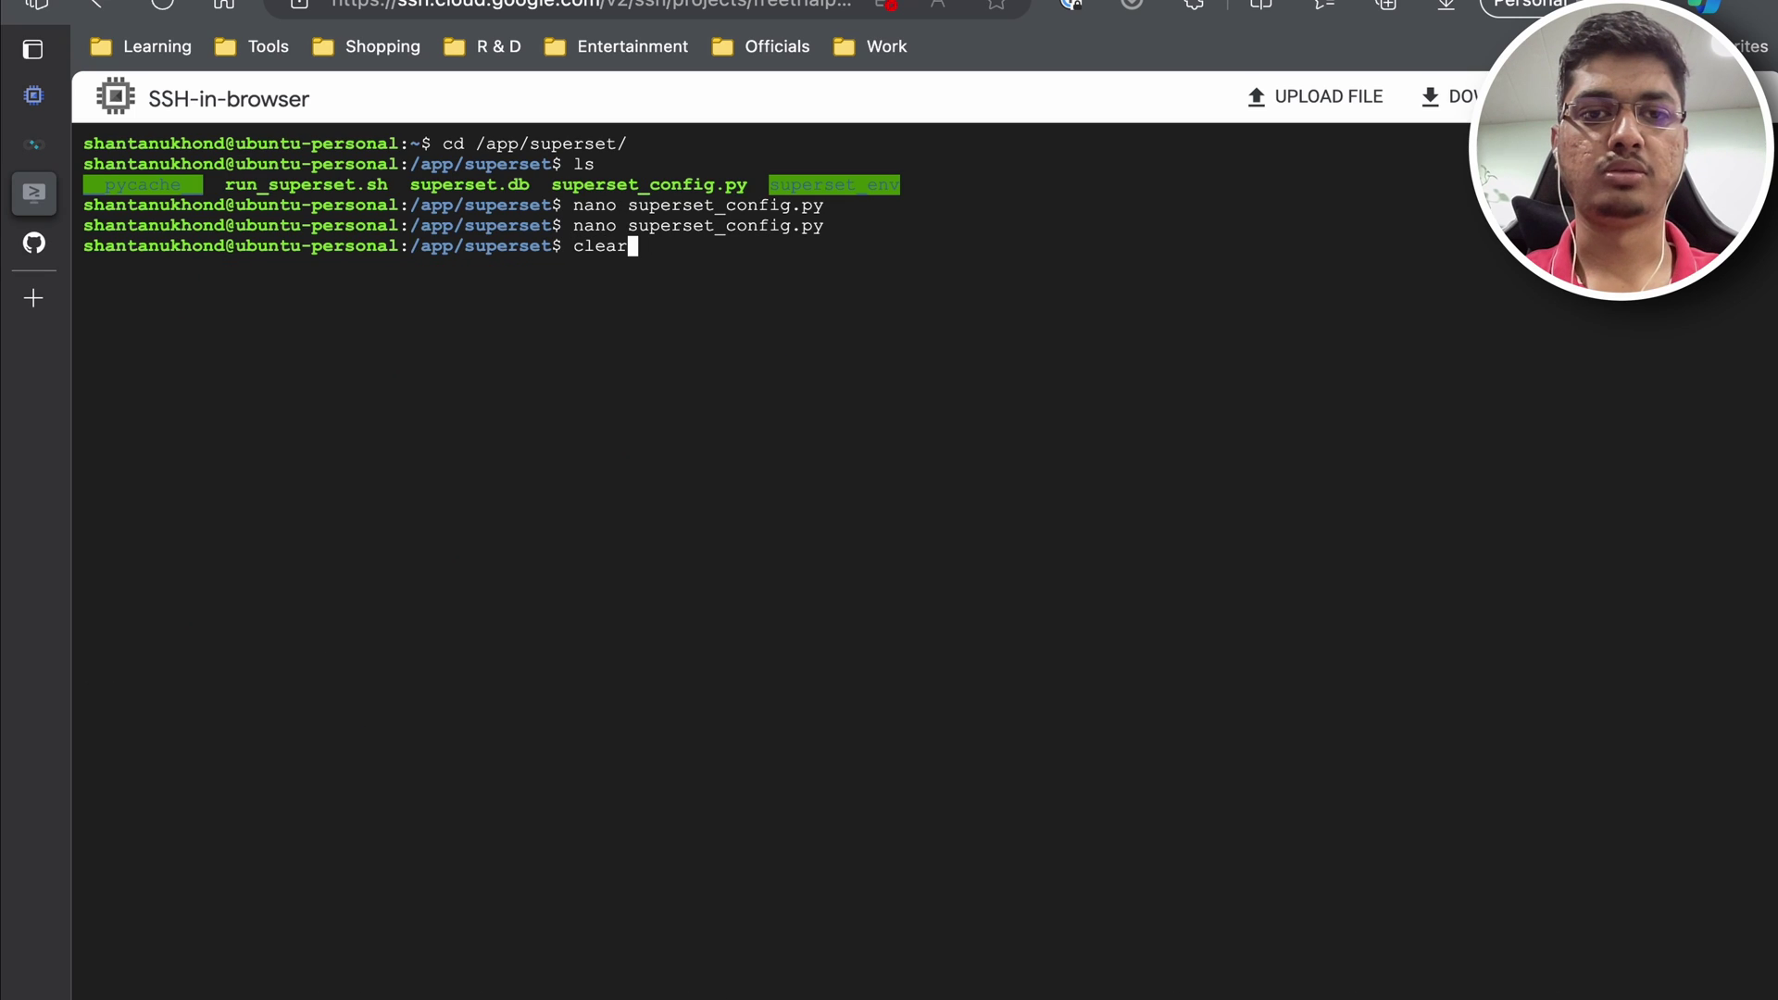
key("BackSpace")
key("BackSpace")
key("BackSpace")
key("BackSpace")
key("BackSpace")
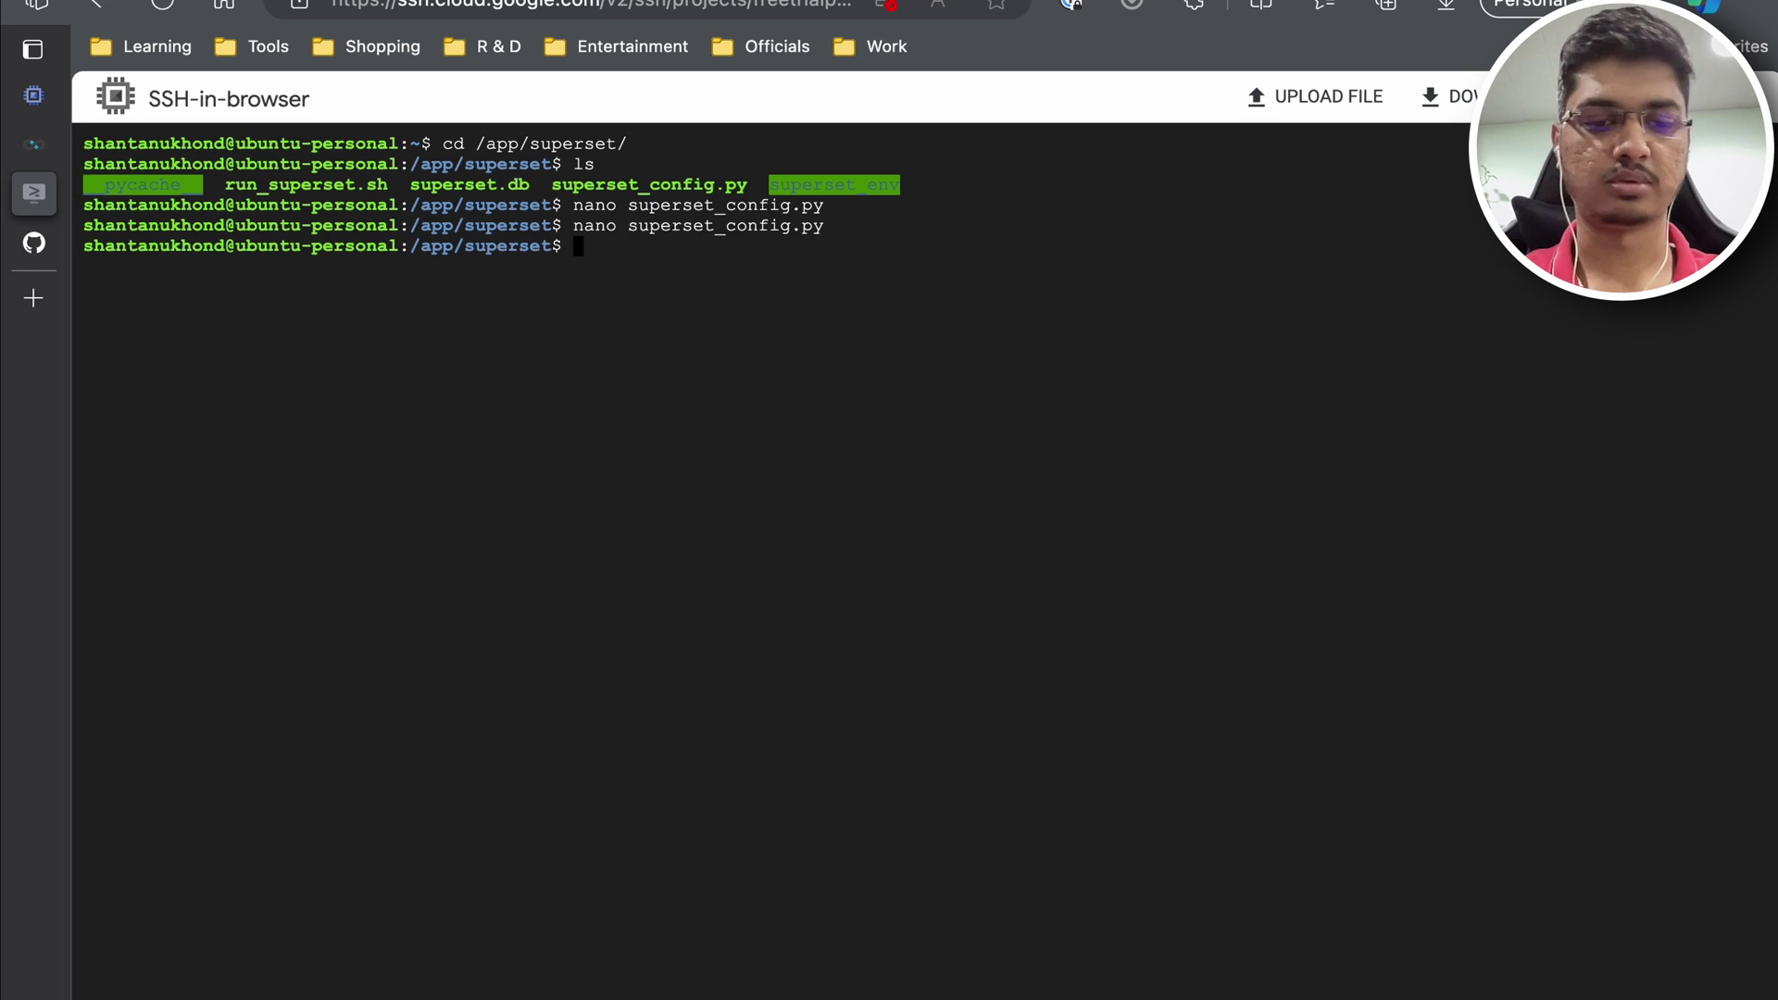
Step: Restart superset.service and reload Superset to show the 'My Reporting Application' title
key("super+v")
key("Return")
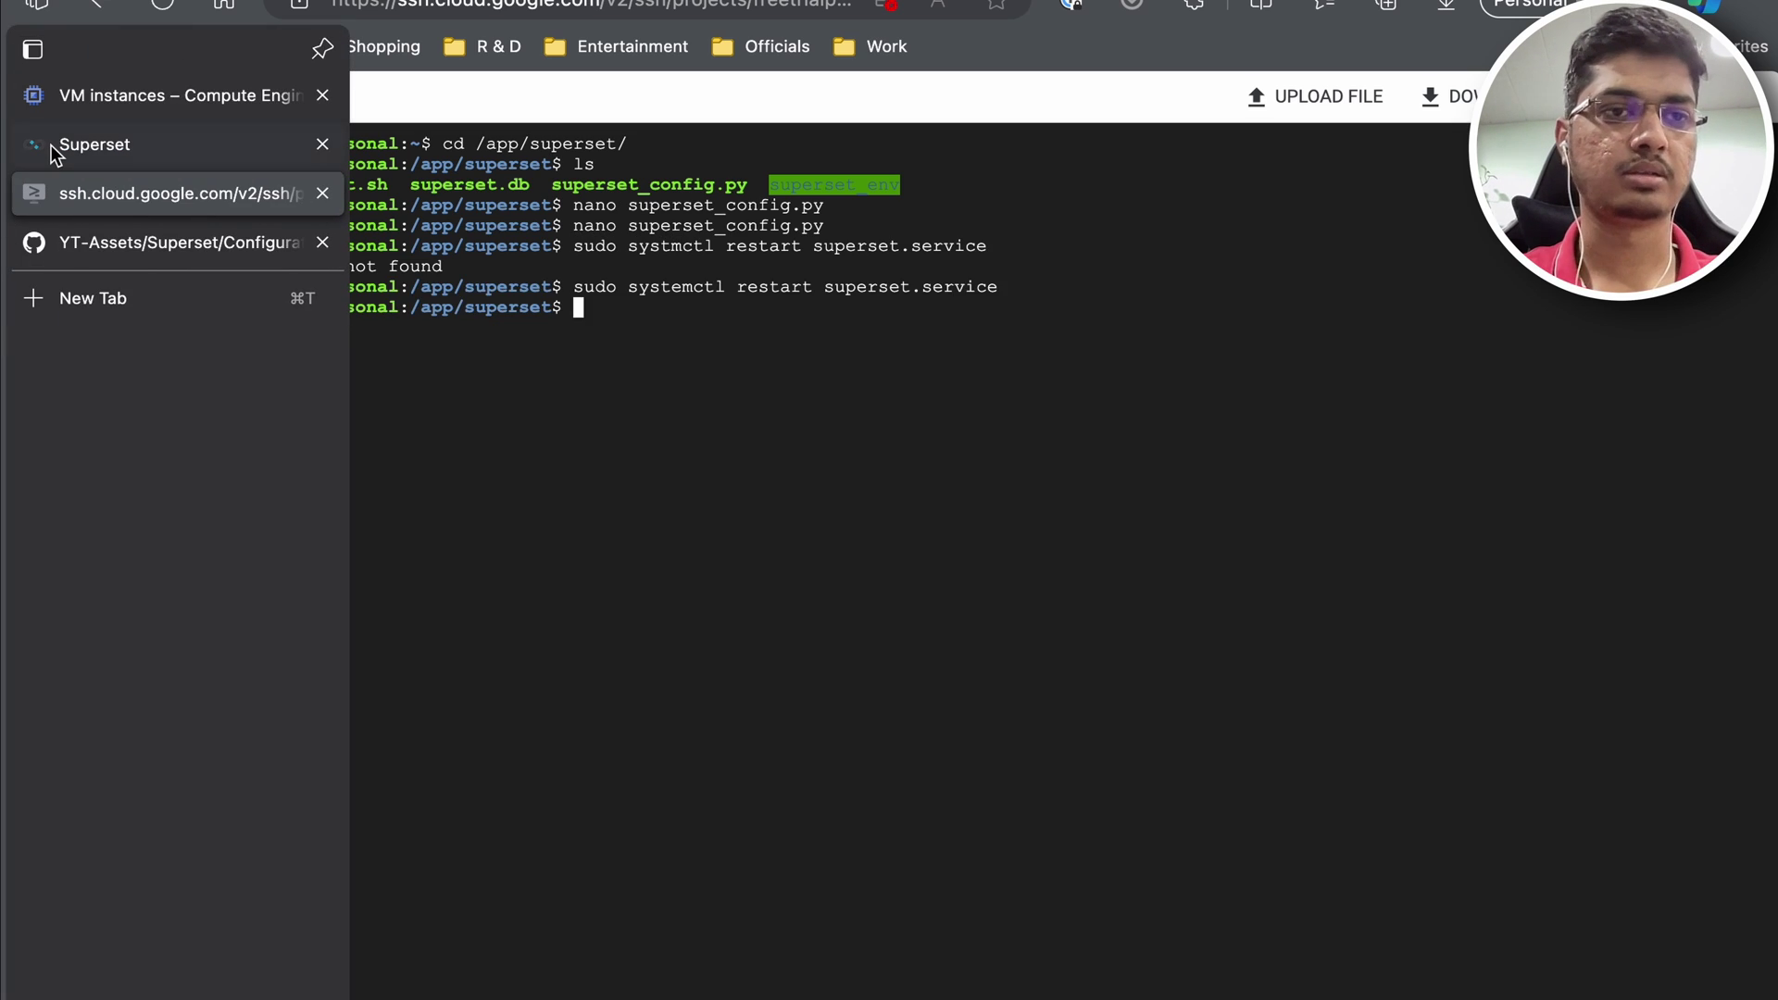
left_click(52, 144)
left_click(167, 11)
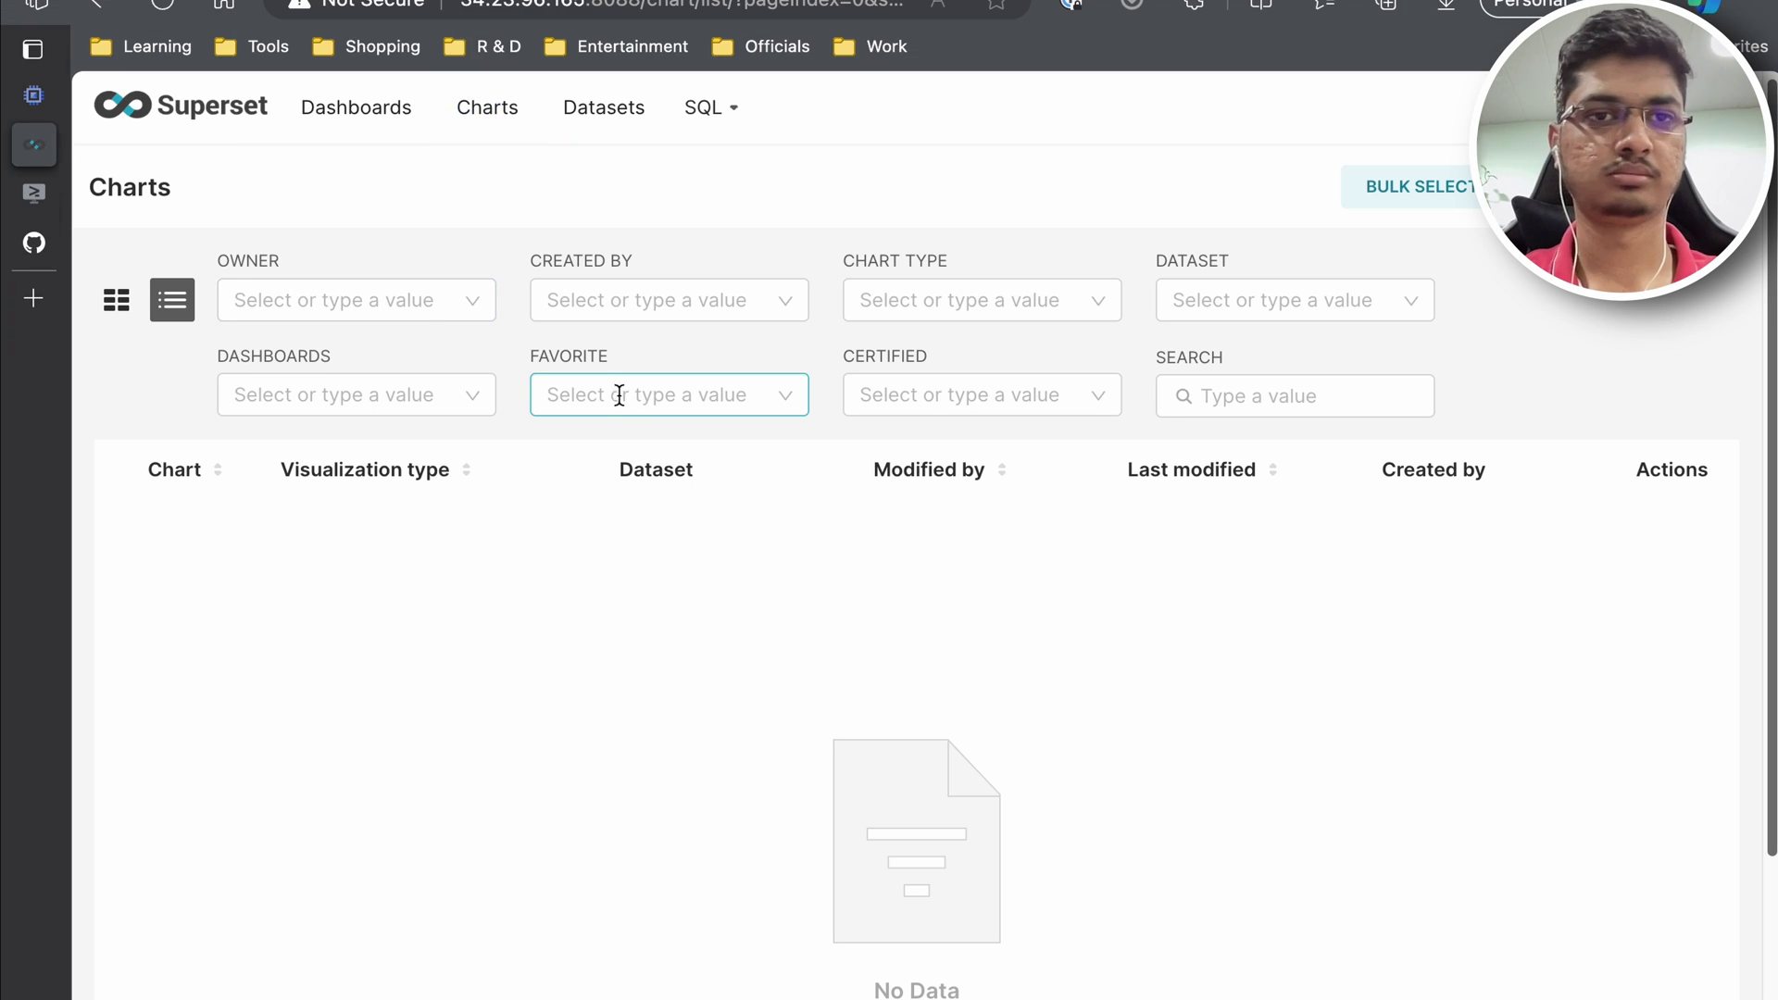
mouse_move(102, 159)
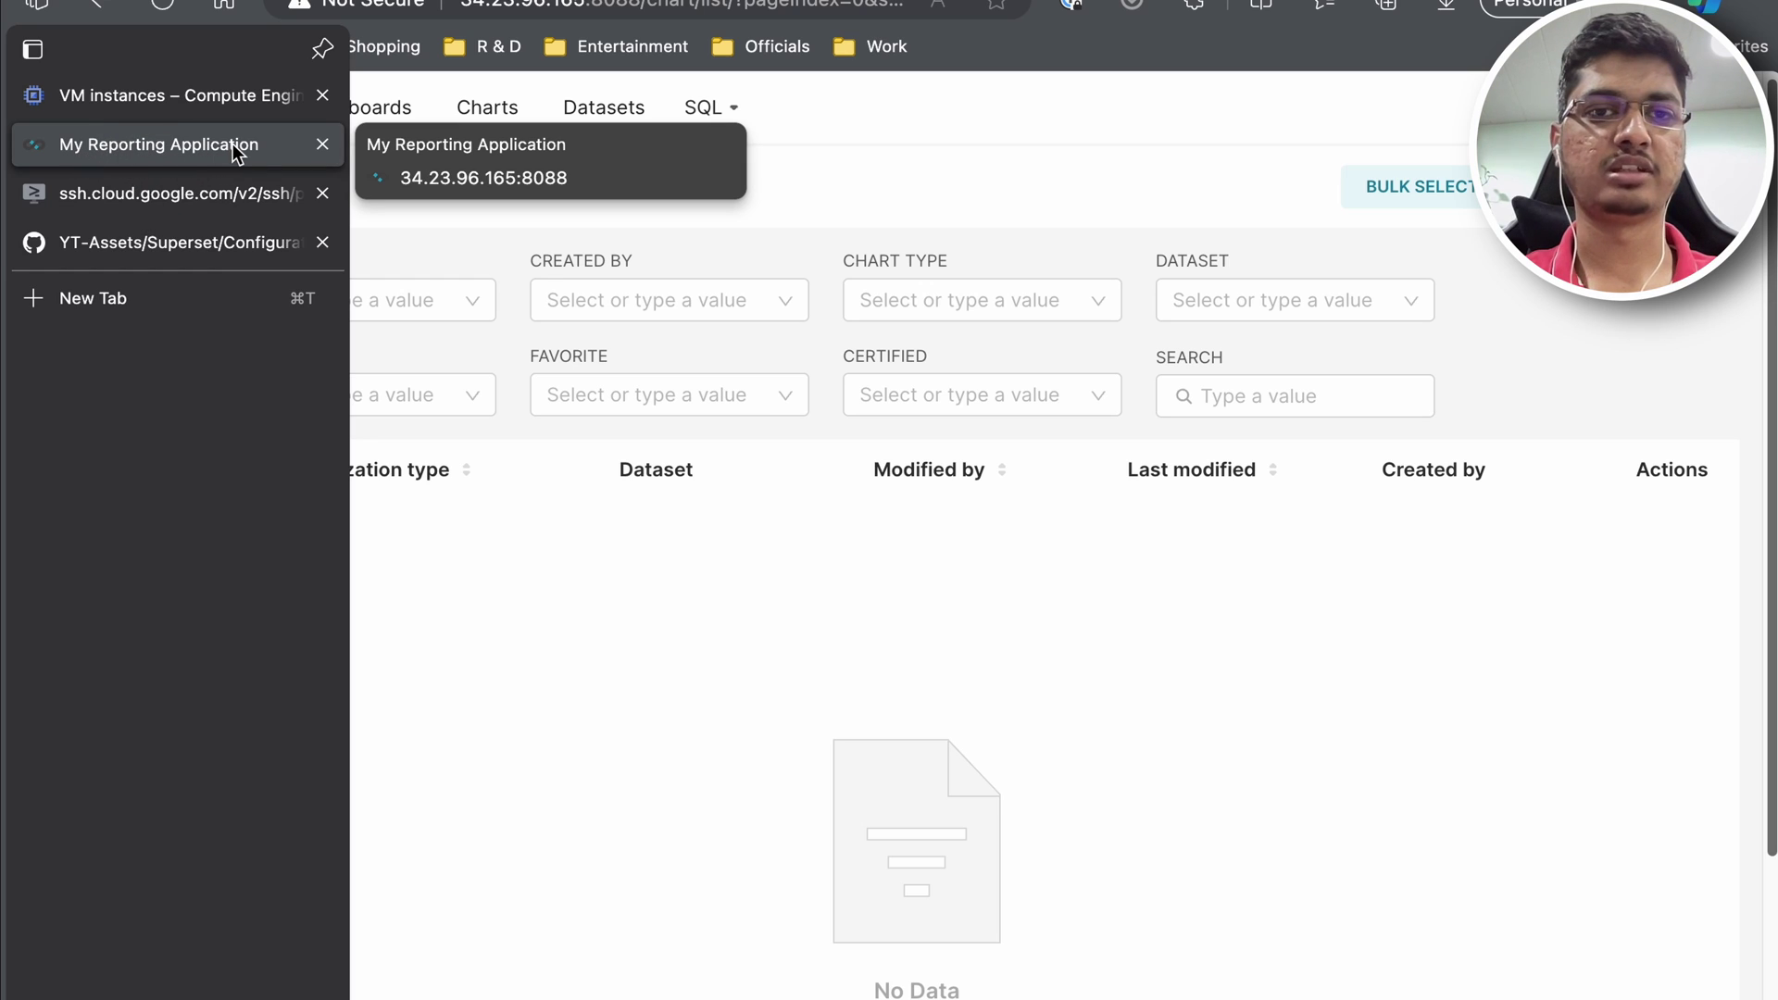
left_click(223, 243)
Step: Scroll the README to Setting Up Logo and confirm Superset's new title
scroll(794, 435, "up", 2)
scroll(794, 435, "down", 2)
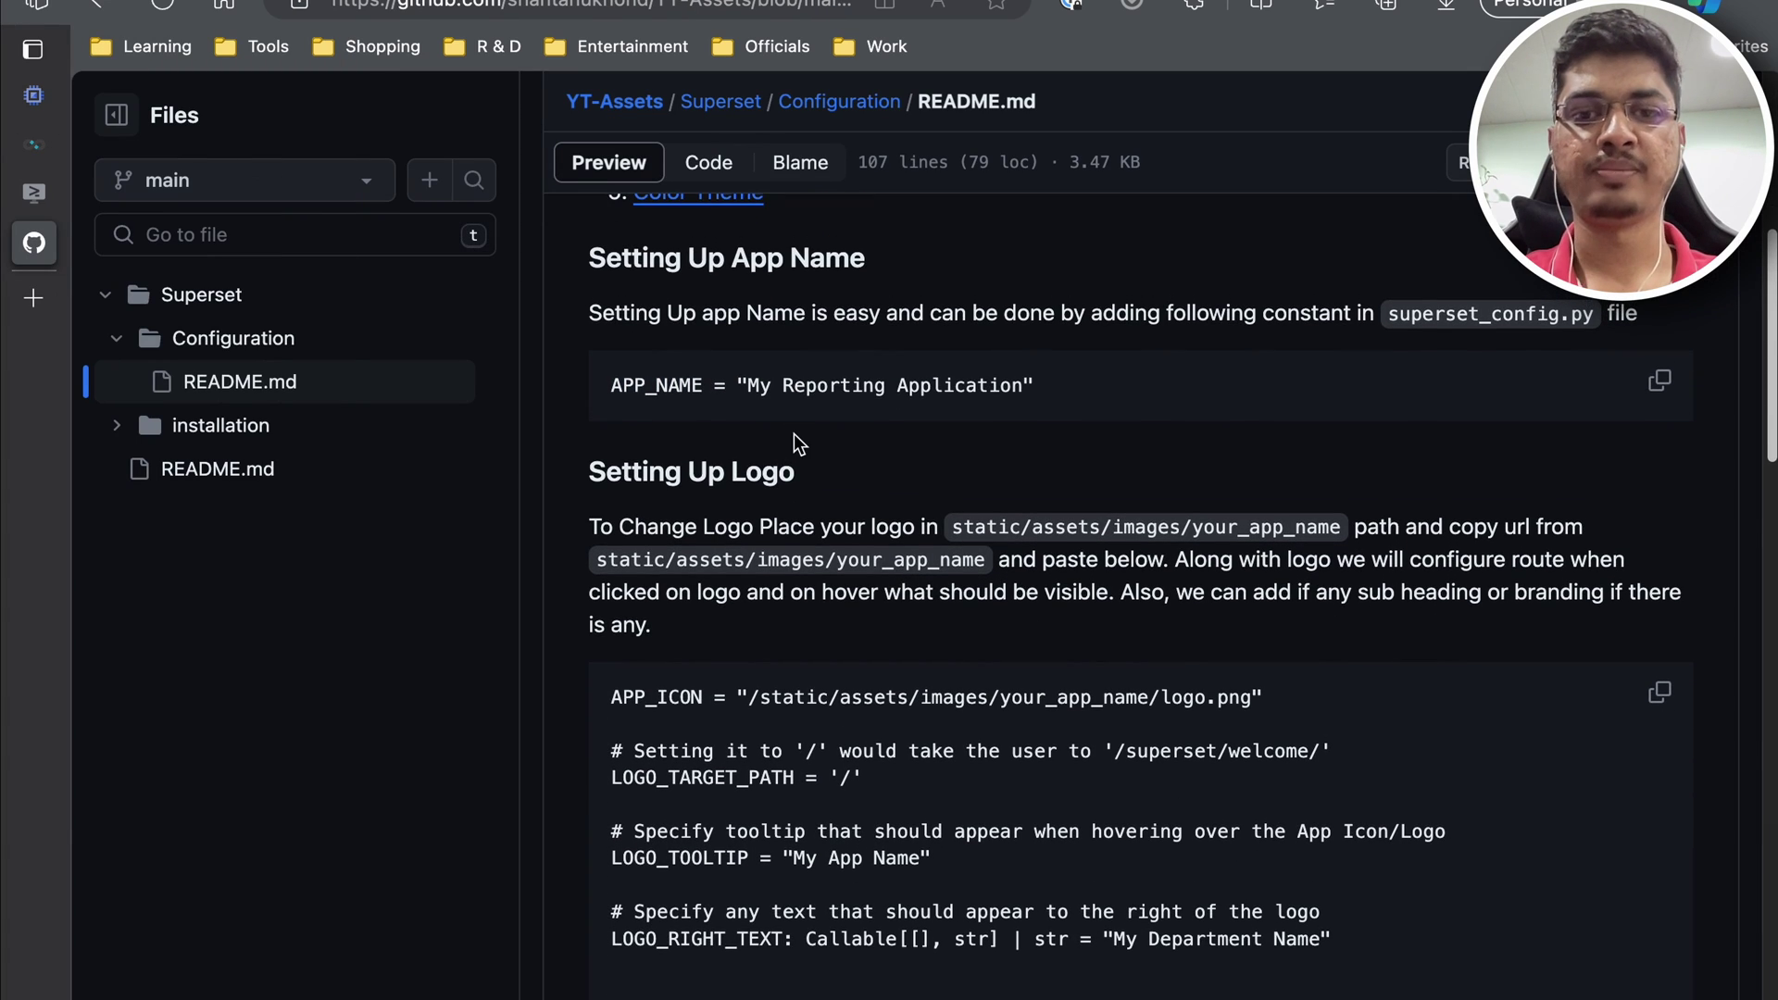
scroll(793, 434, "down", 1)
scroll(793, 434, "up", 3)
scroll(795, 433, "down", 4)
scroll(794, 434, "down", 2)
scroll(792, 433, "up", 3)
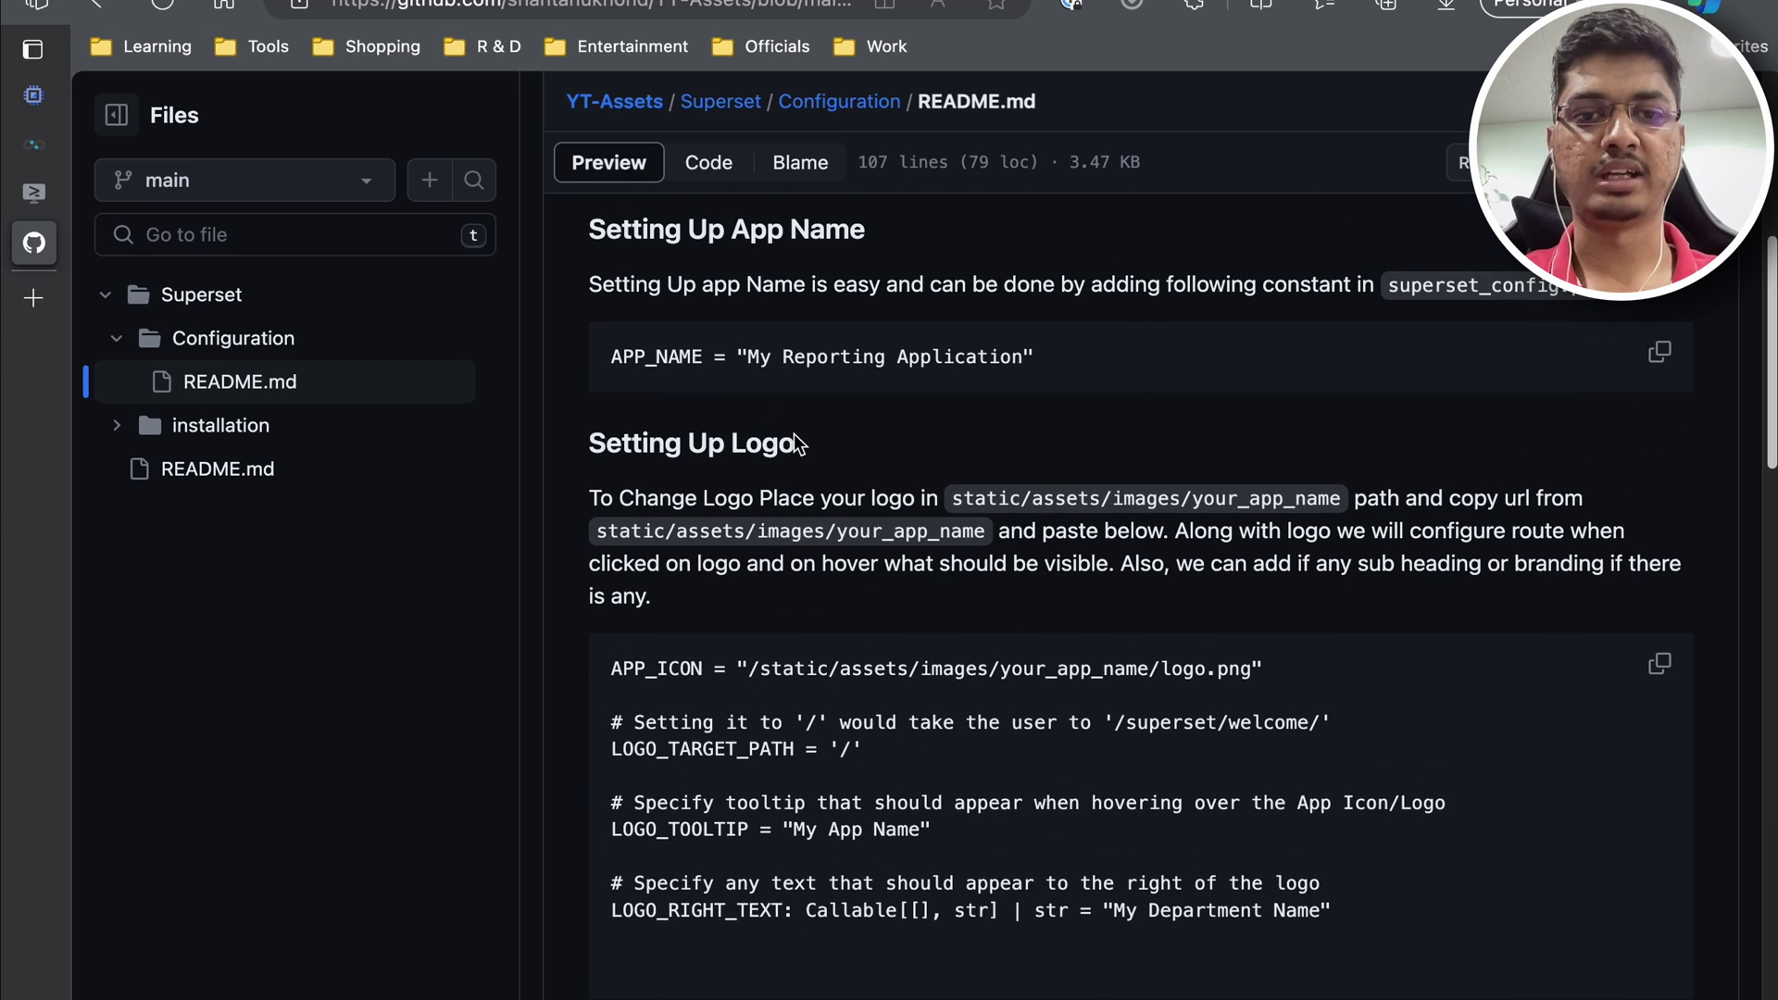
left_click(35, 159)
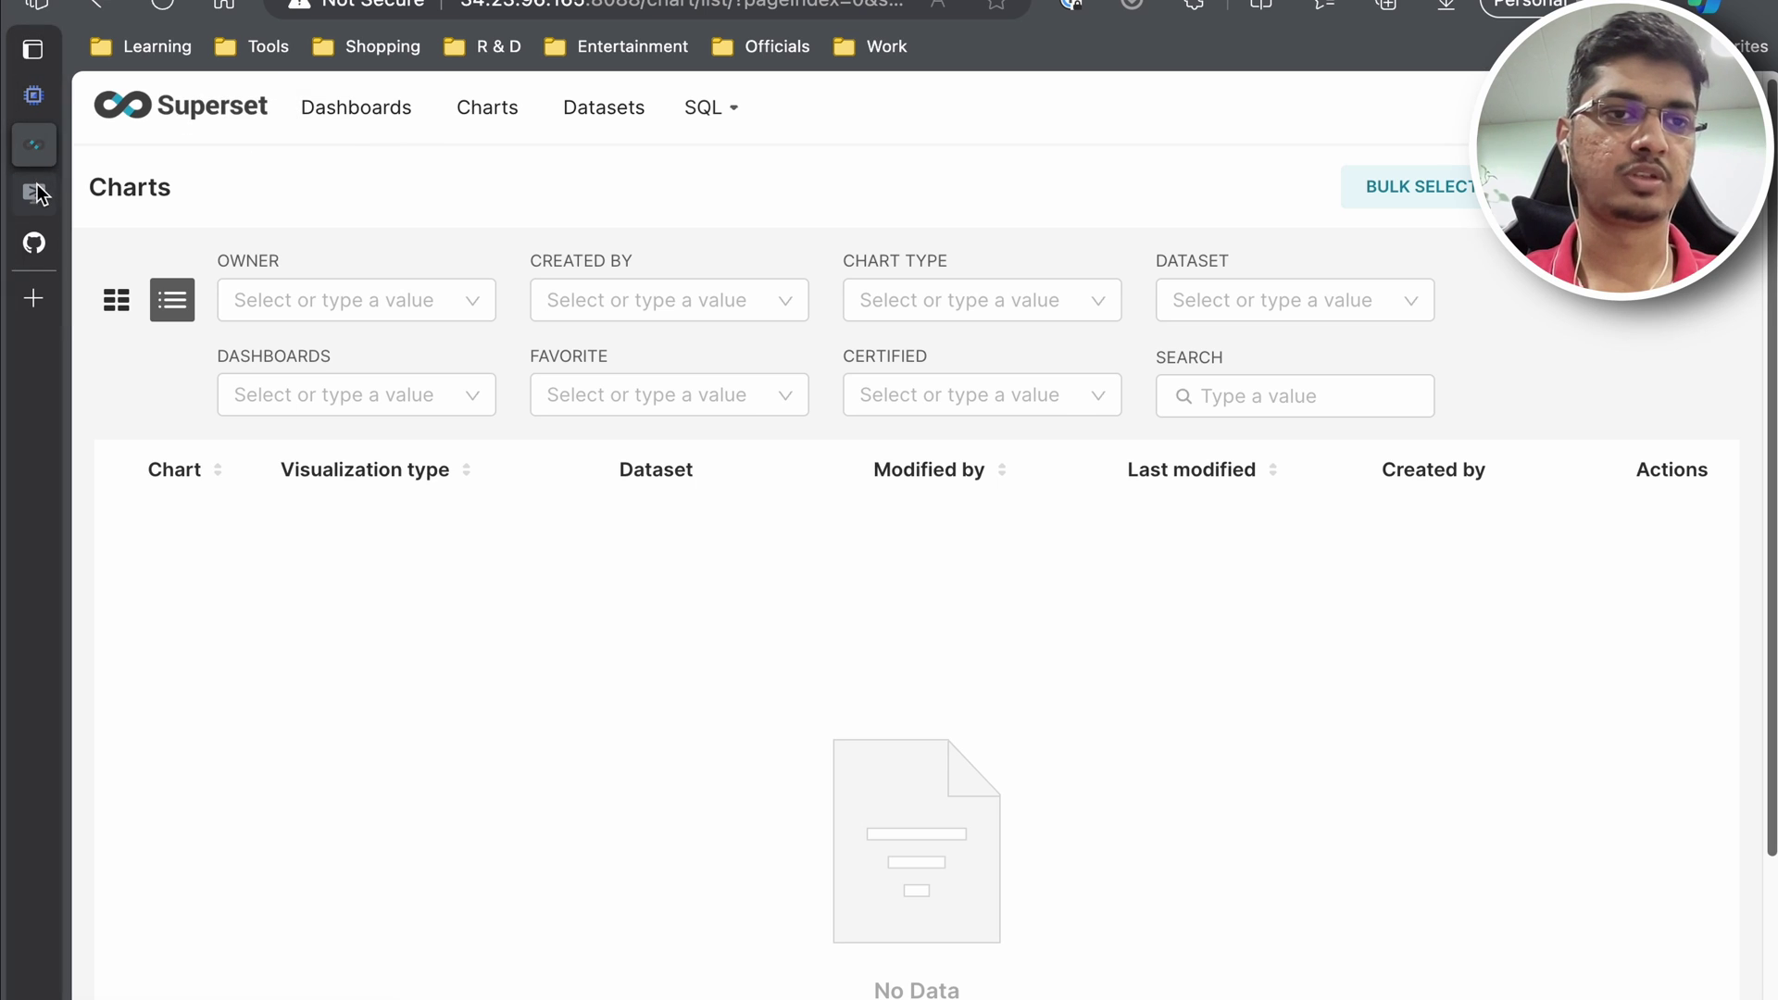
mouse_move(33, 148)
left_click(111, 241)
Step: Select the static/assets/images/your_app_name path in the logo setup instructions
scroll(984, 415, "down", 2)
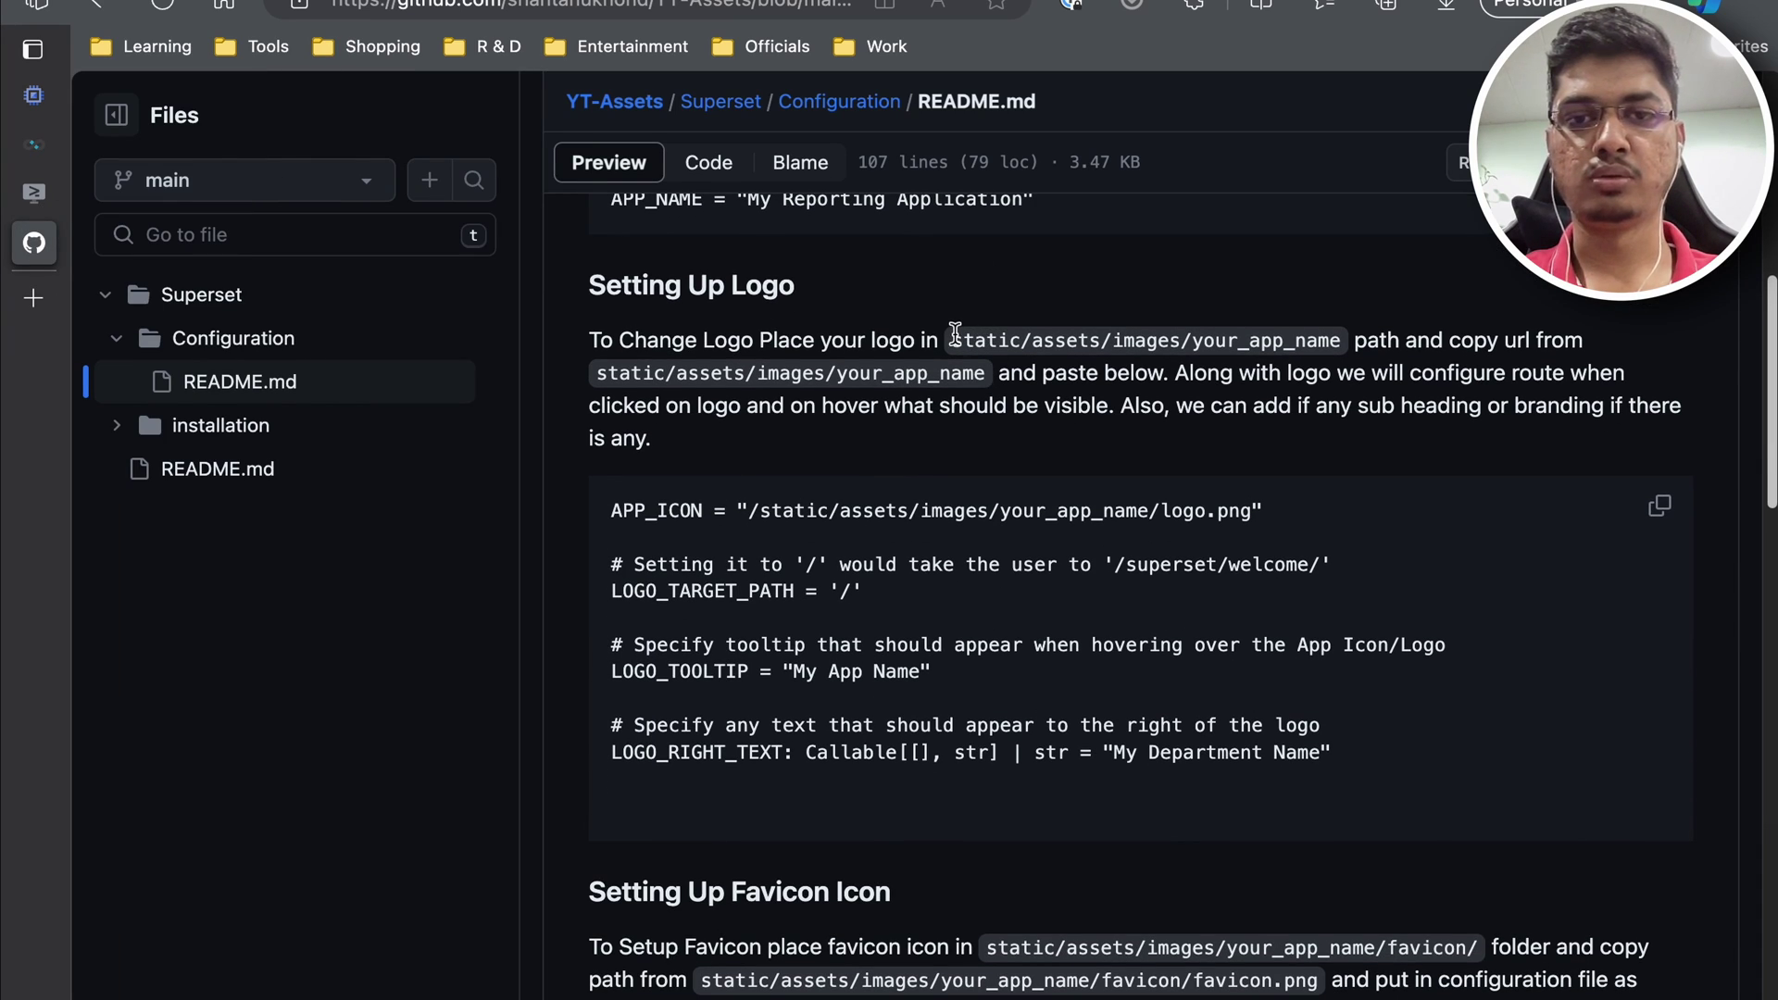
left_click_drag(952, 341, 1344, 352)
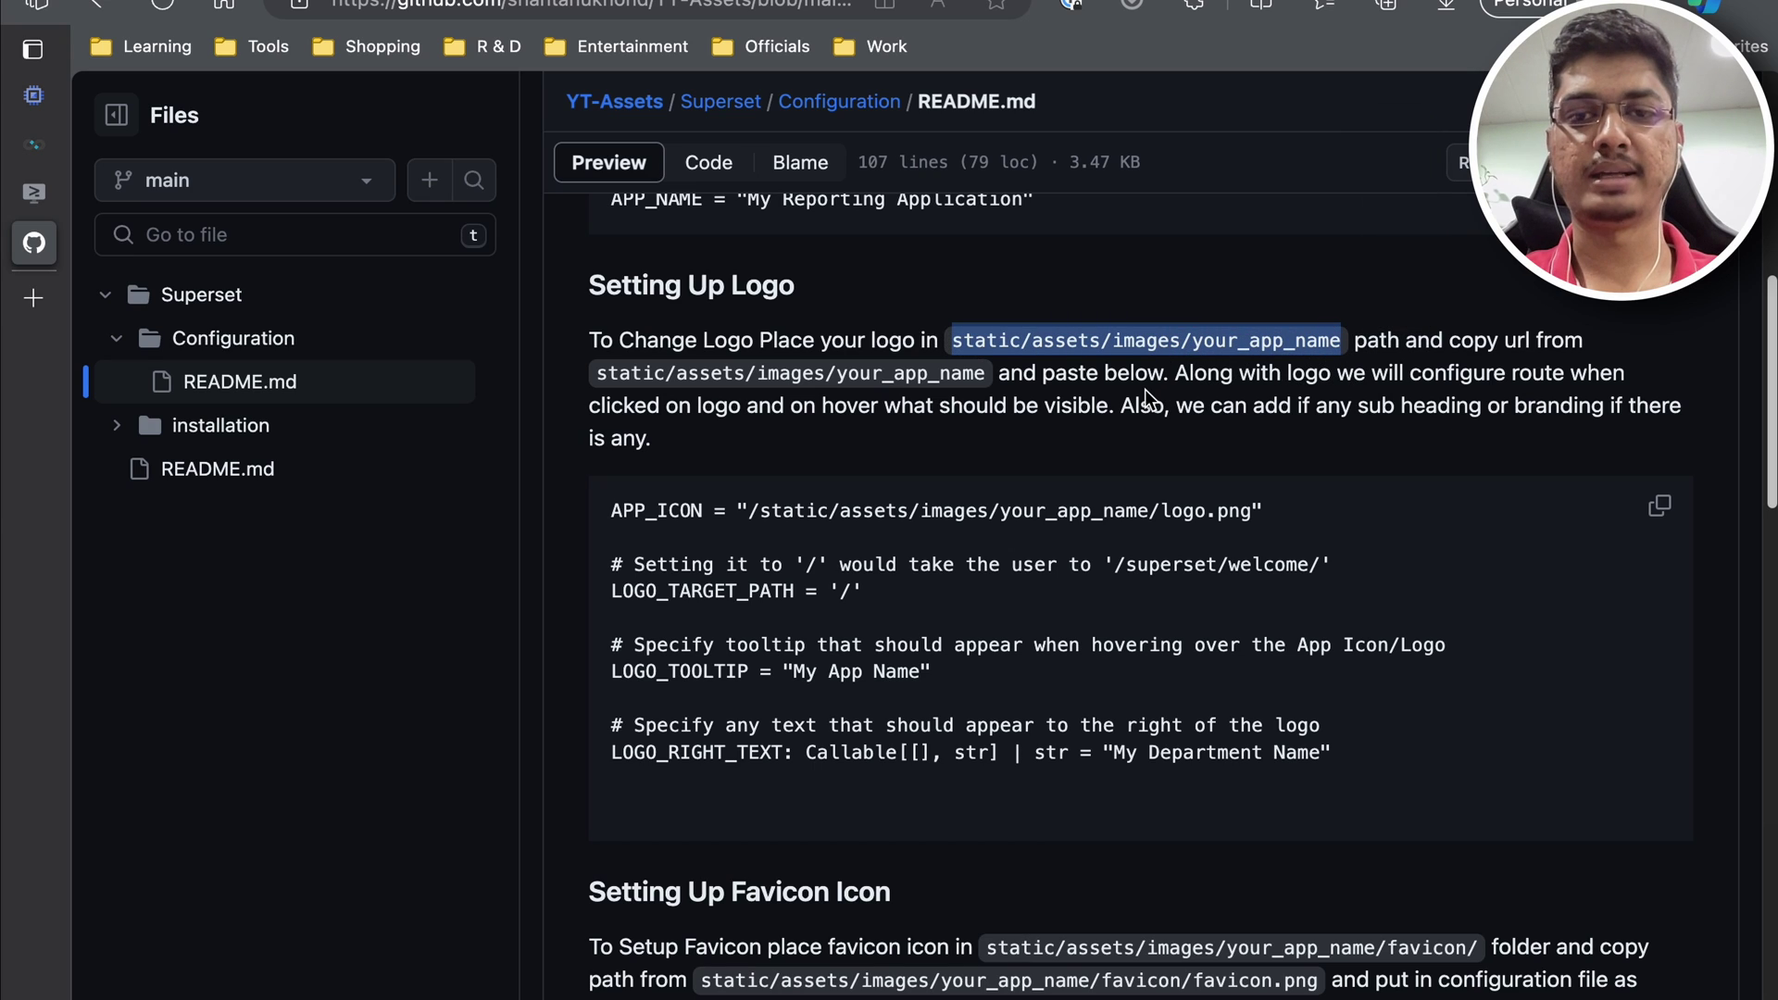
left_click(615, 505)
left_click_drag(956, 340, 1342, 350)
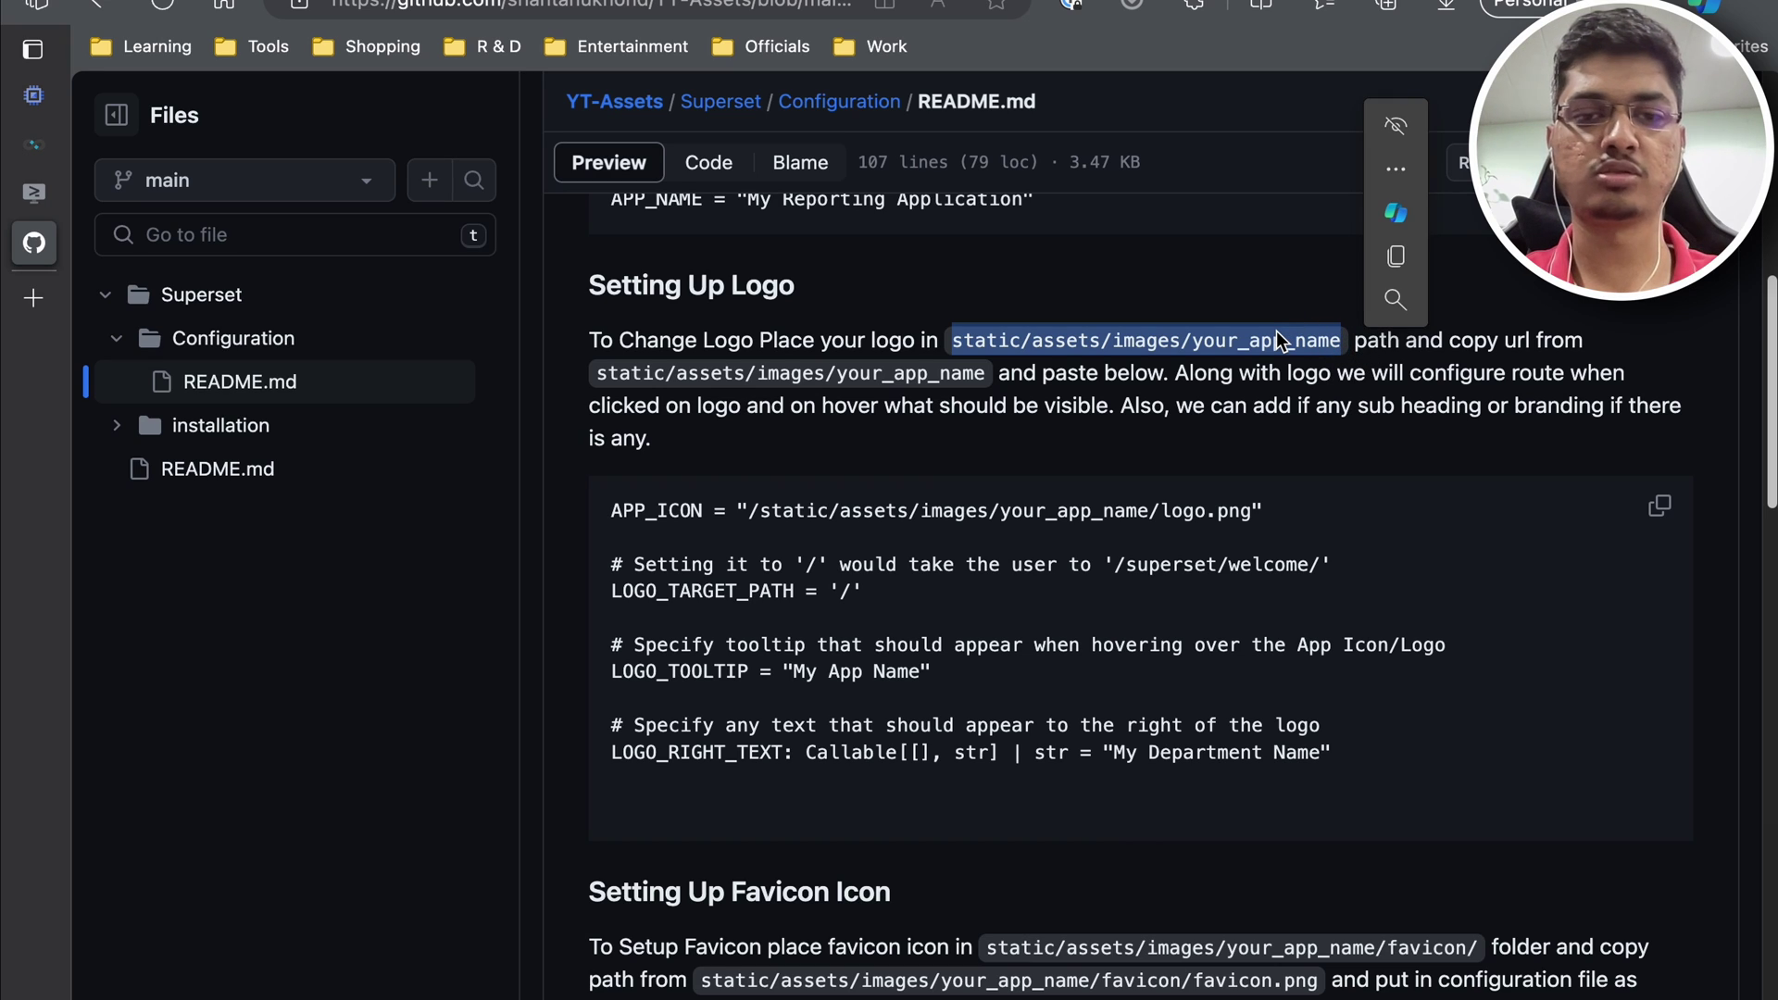
left_click(1096, 350)
scroll(1097, 350, "down", 1)
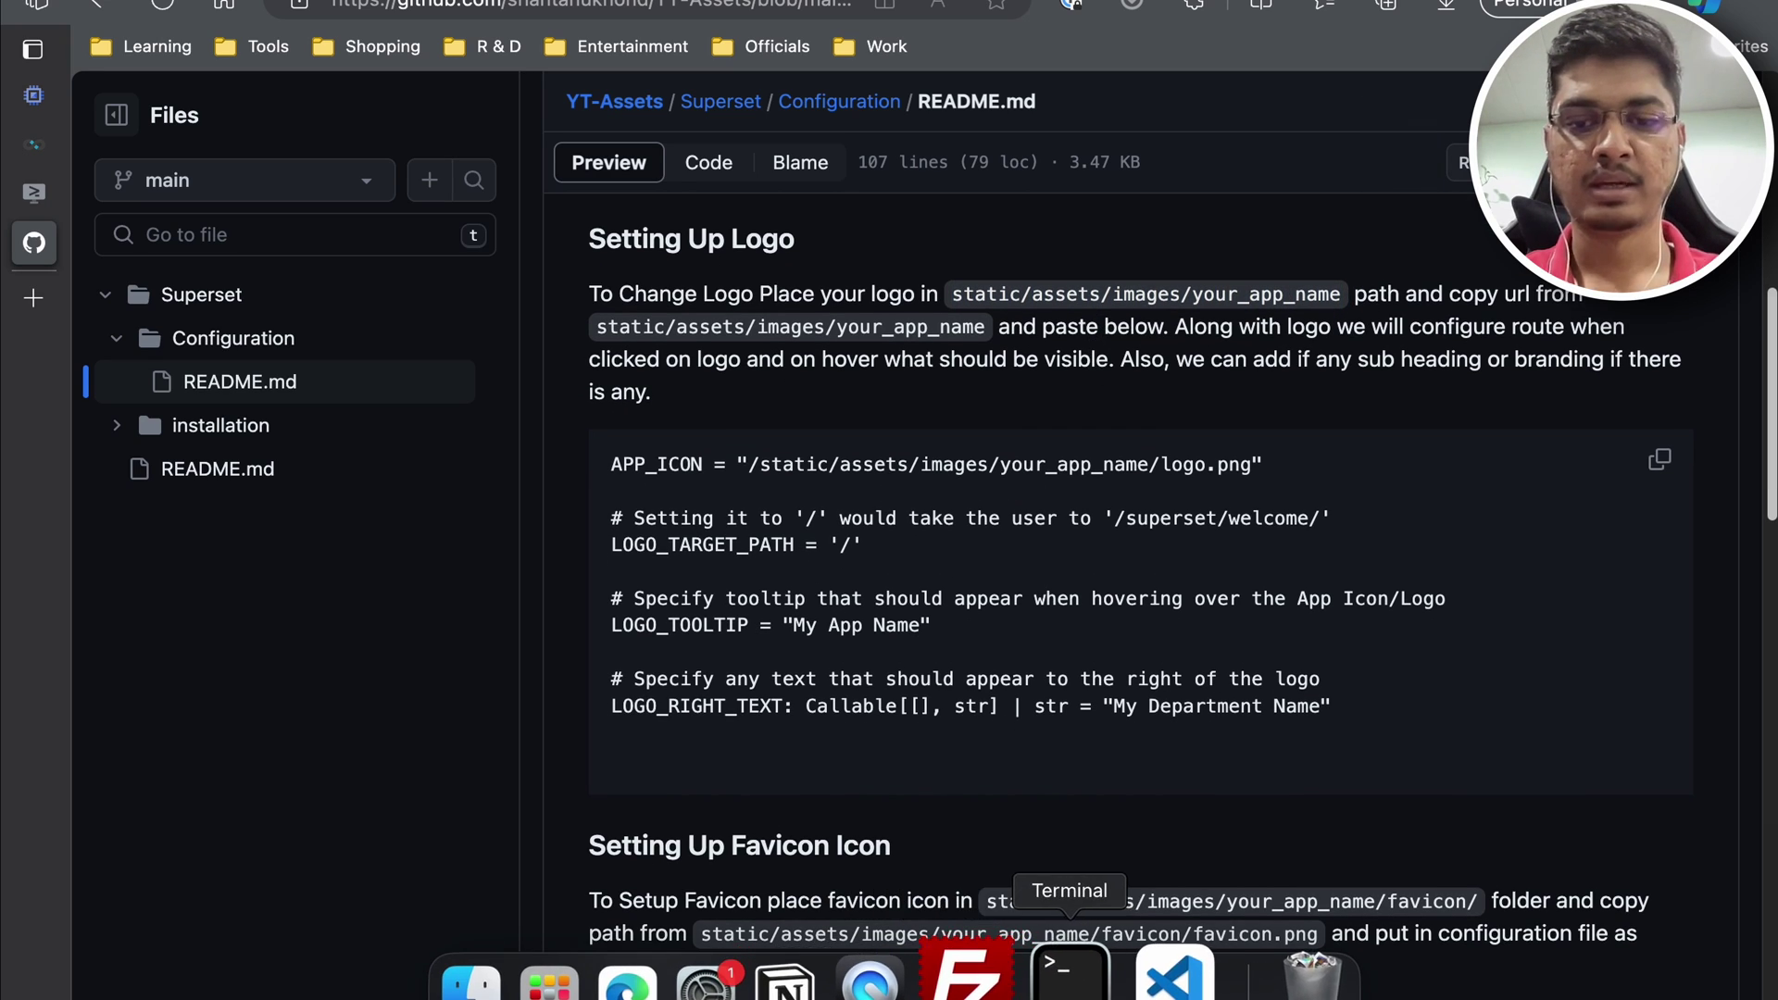
Step: In FileZilla, open the remote app/superset/superset_env/lib/python3.8/site-packages folder
left_click(994, 986)
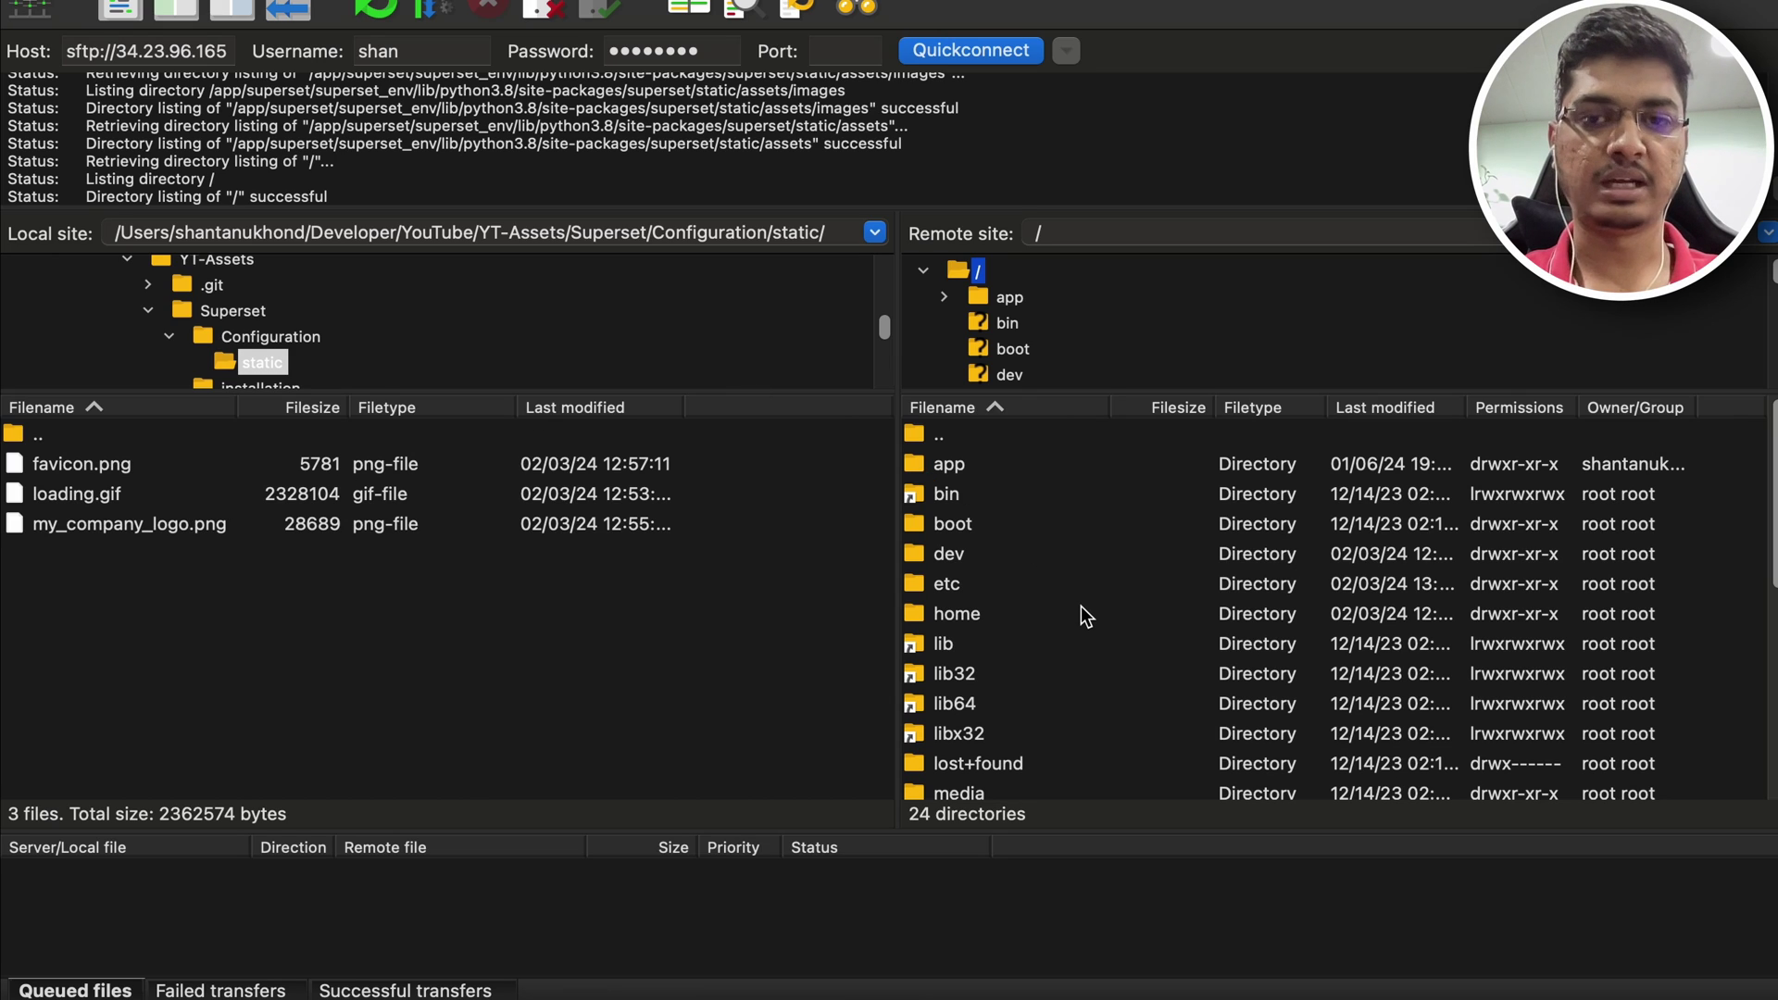
double_click(972, 468)
double_click(972, 470)
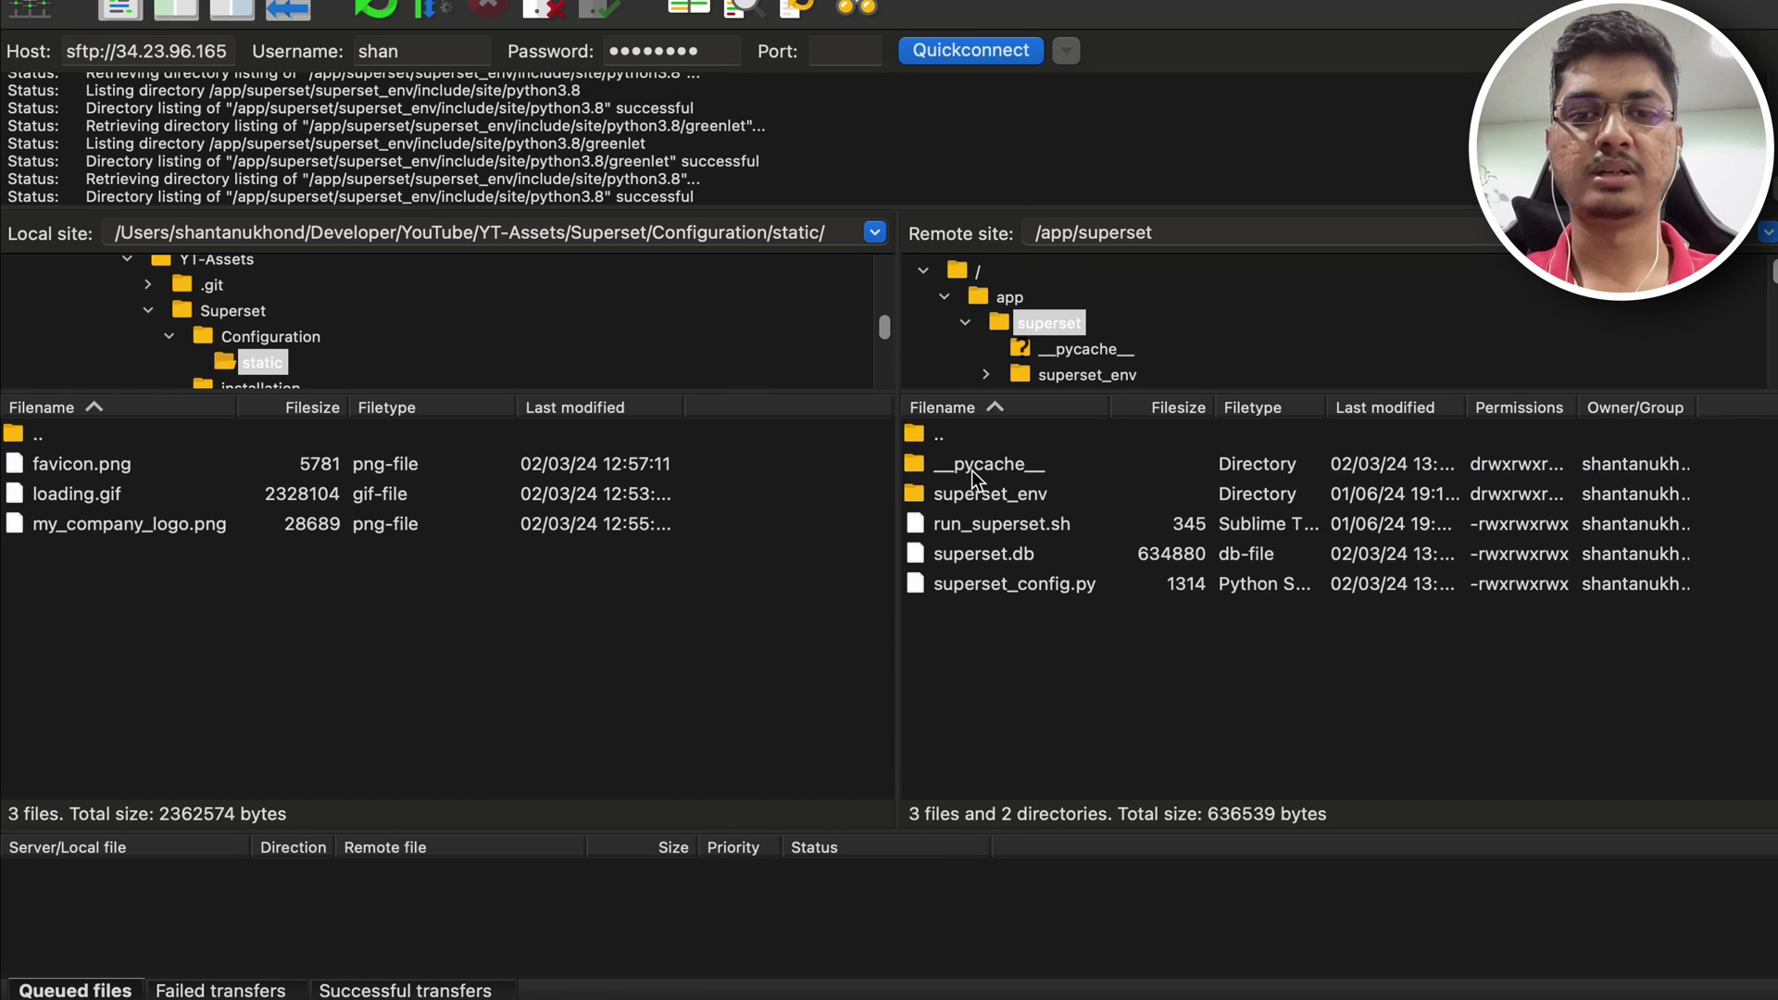
double_click(991, 497)
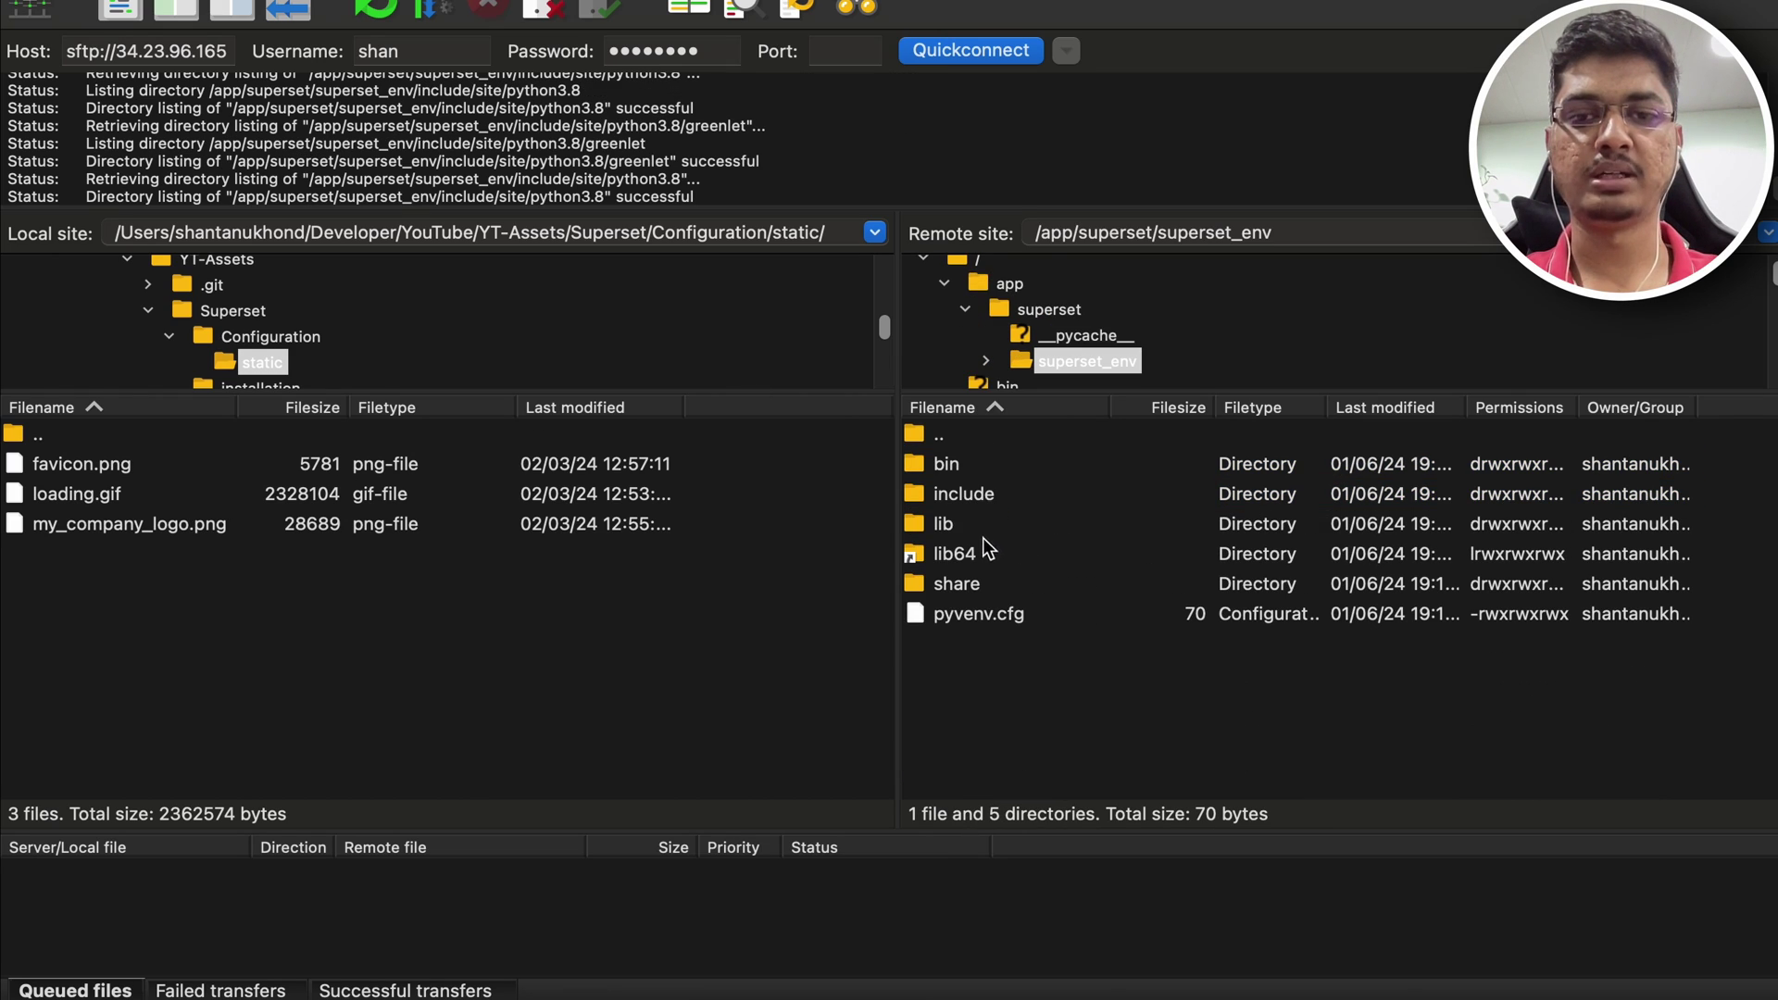
double_click(944, 524)
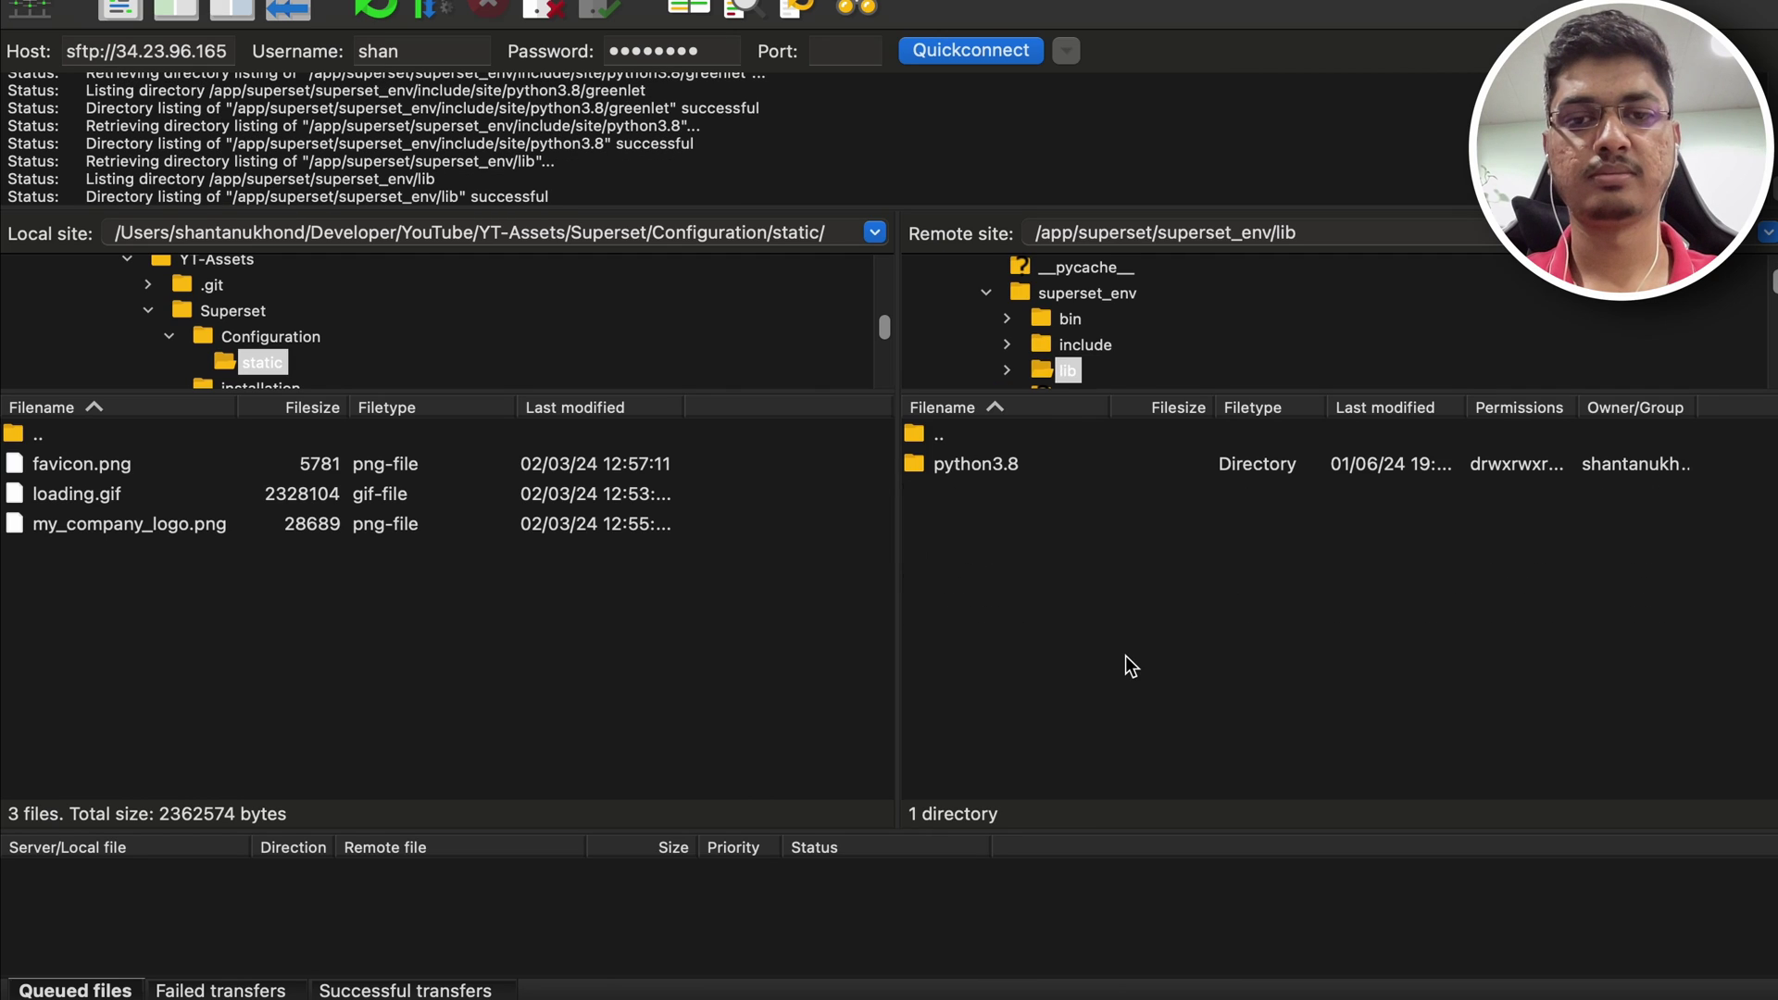
double_click(972, 467)
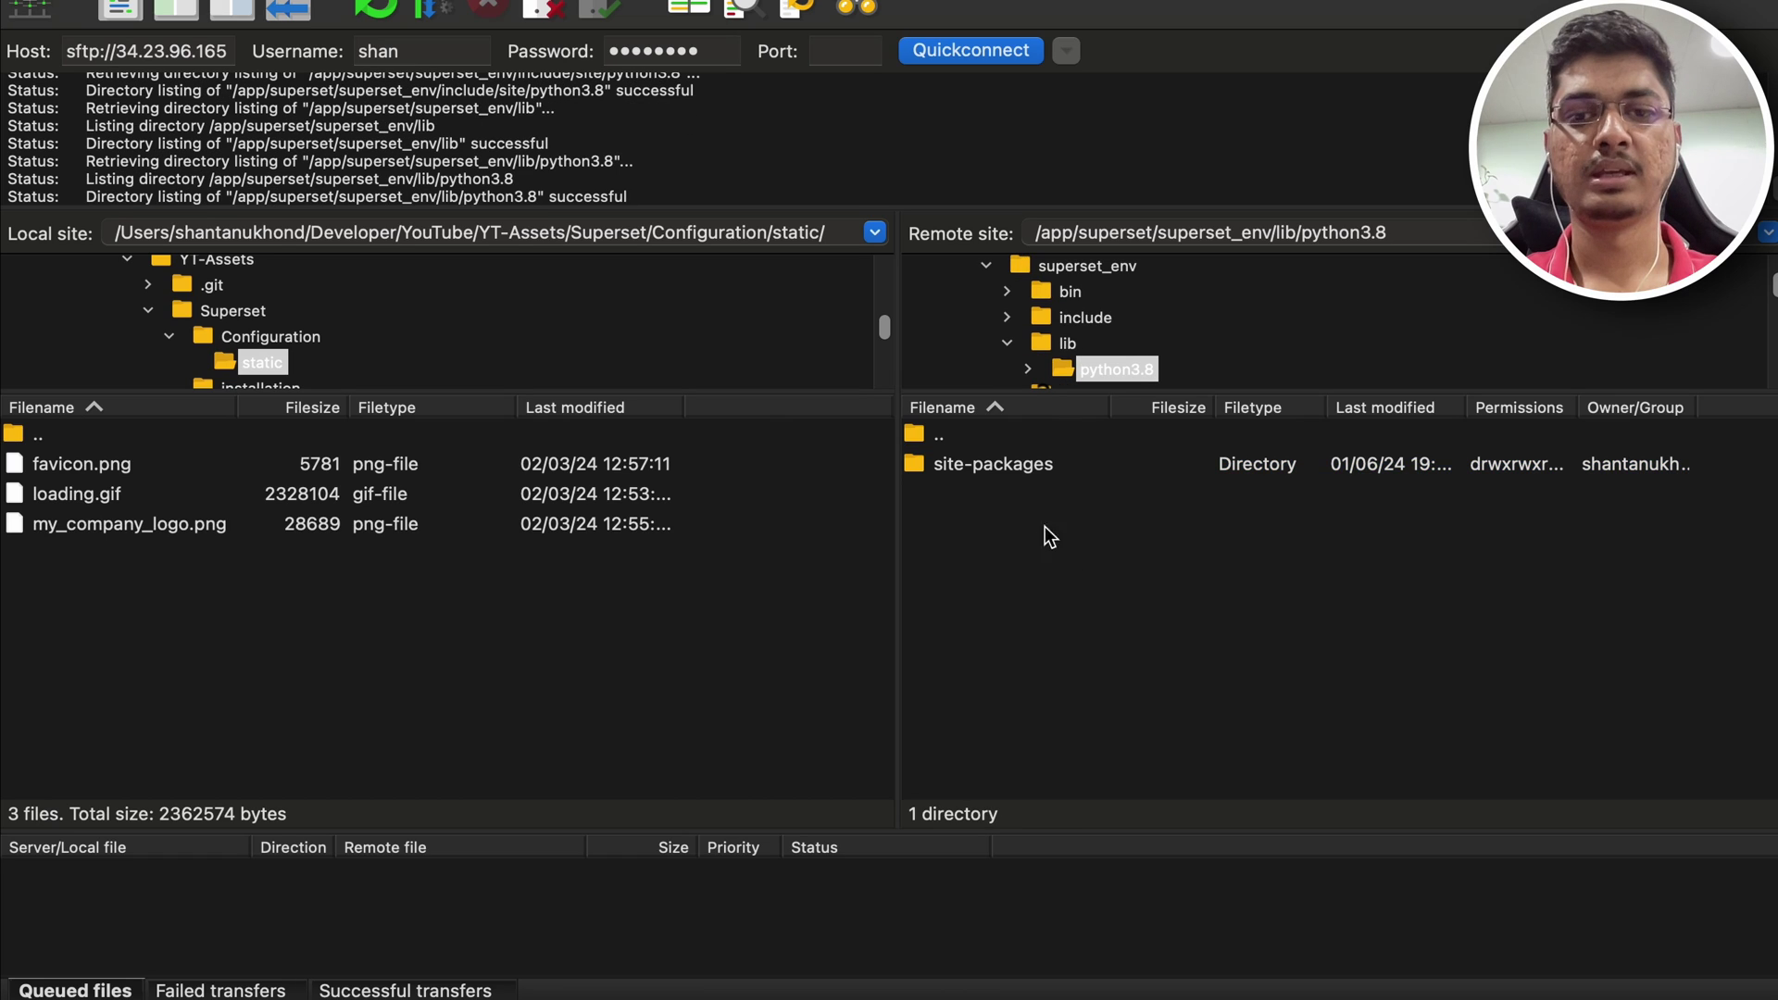
double_click(1002, 467)
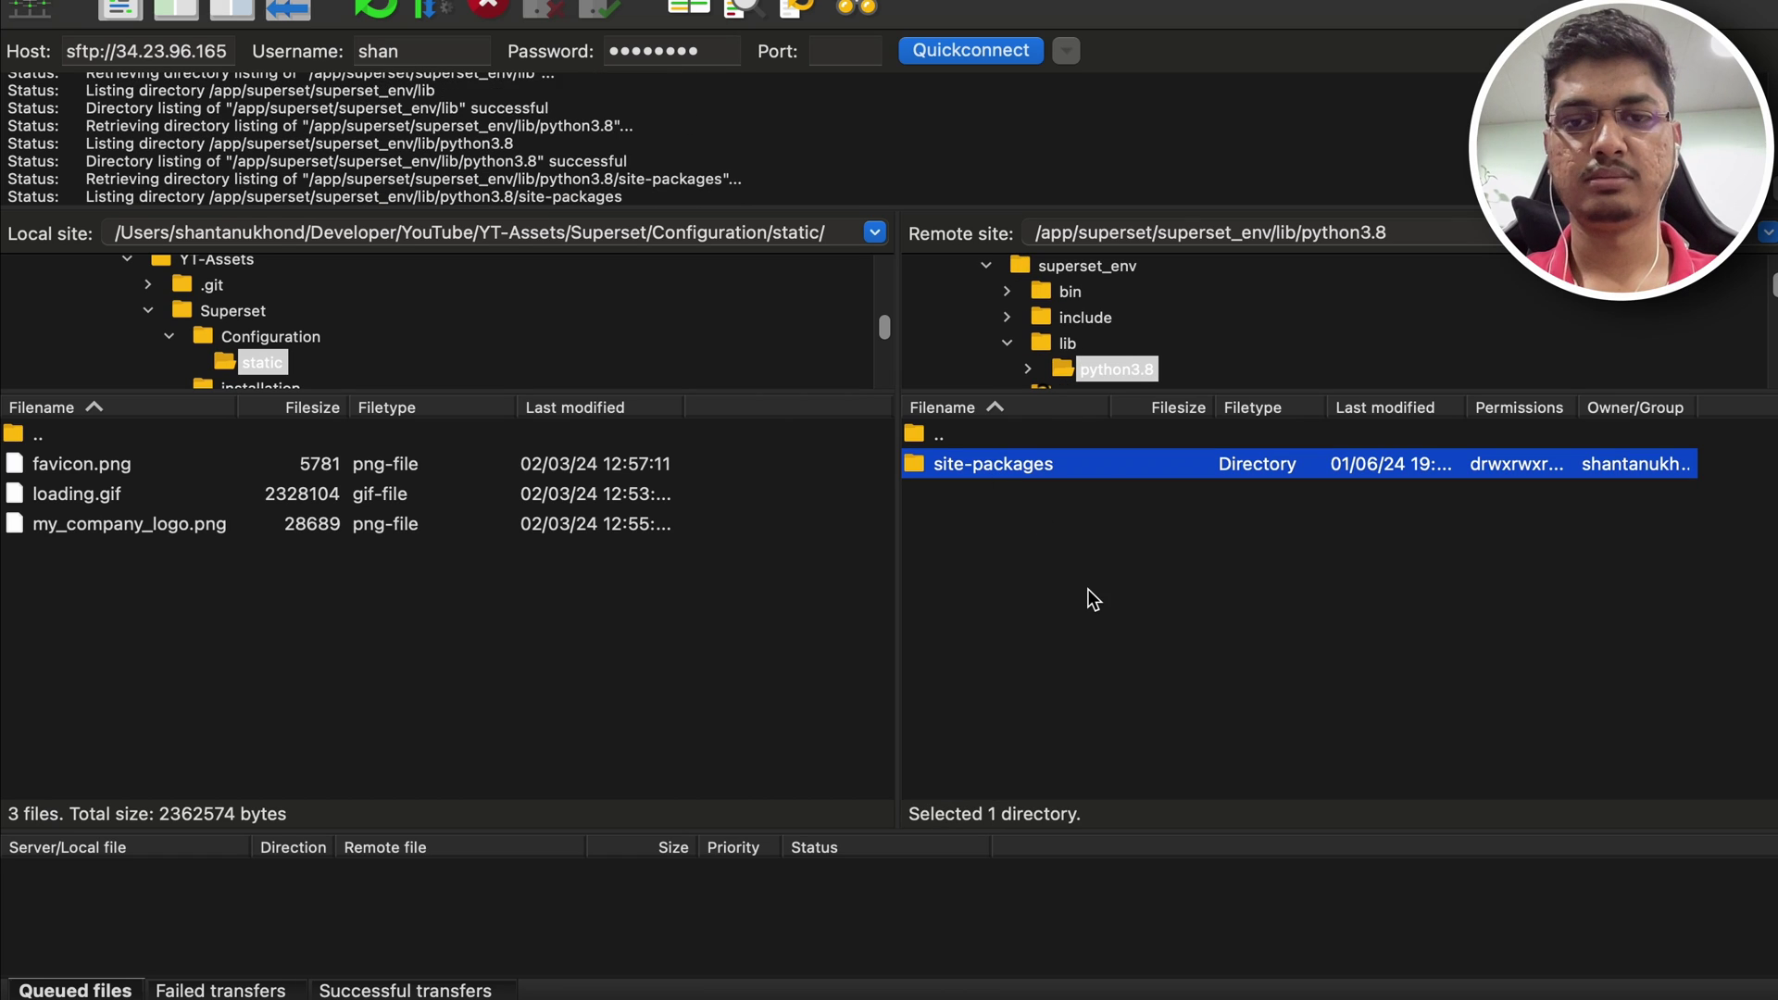
Step: Open the superset package, then its static and assets folders
scroll(1091, 587, "down", 10)
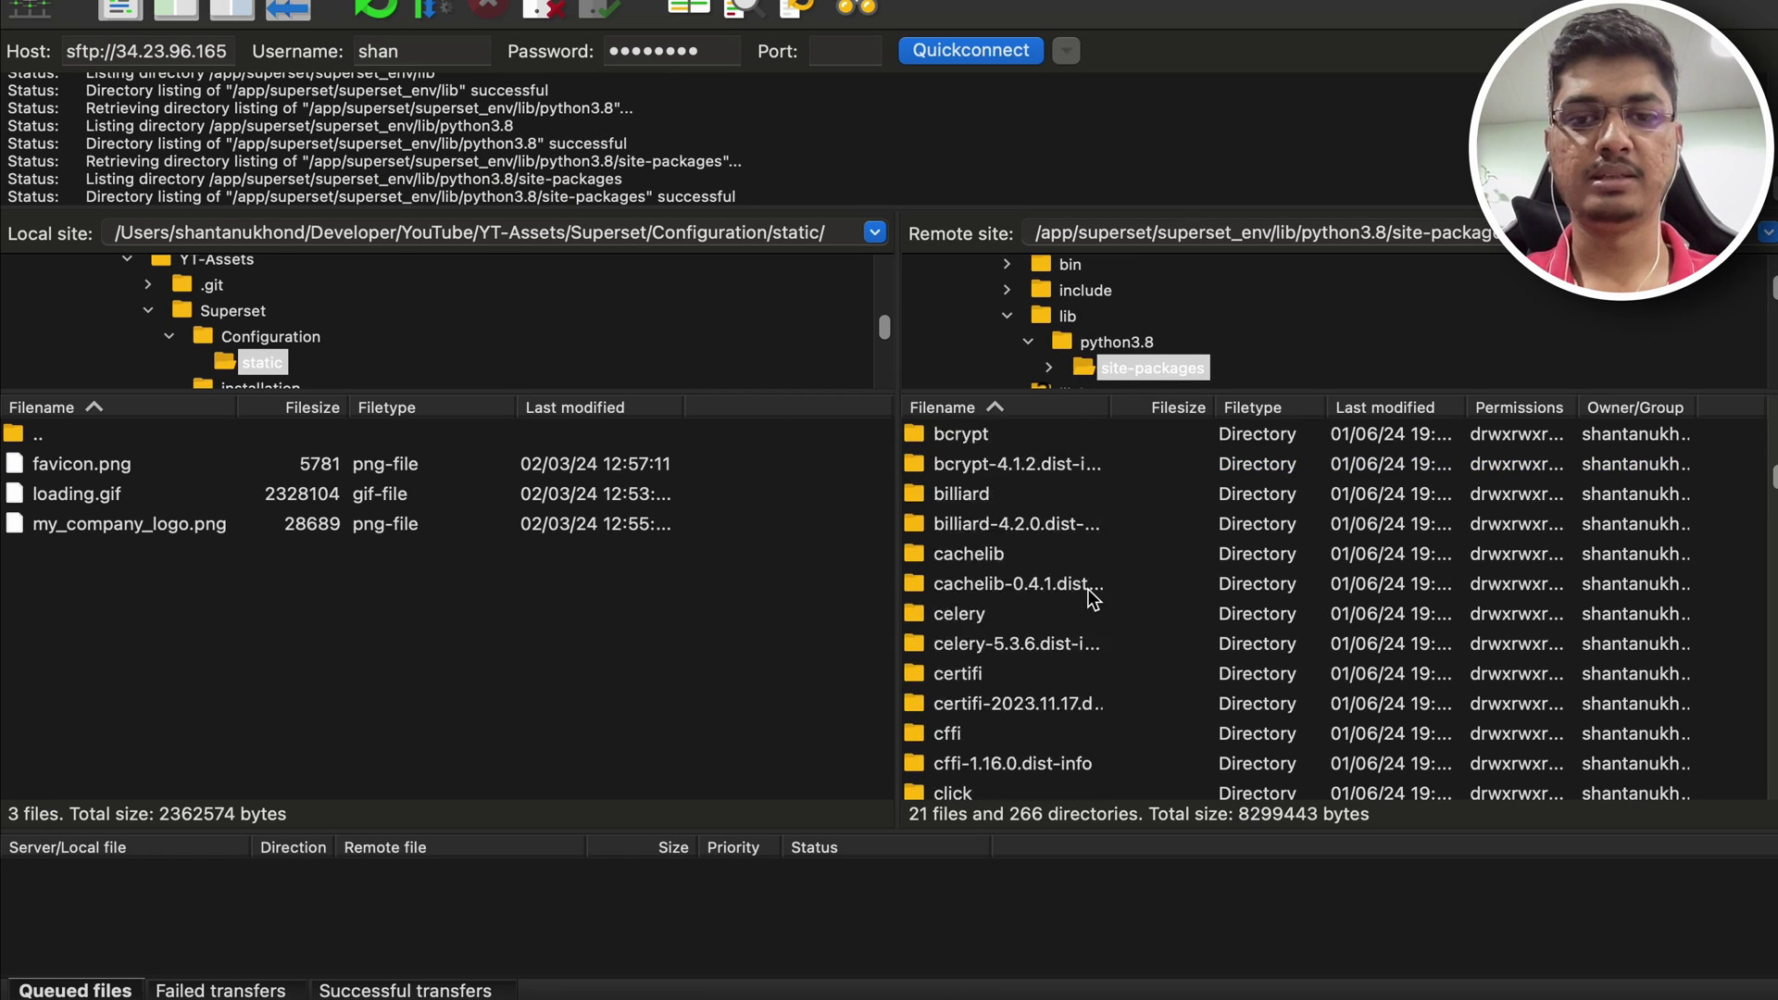
left_click(966, 553)
key("s")
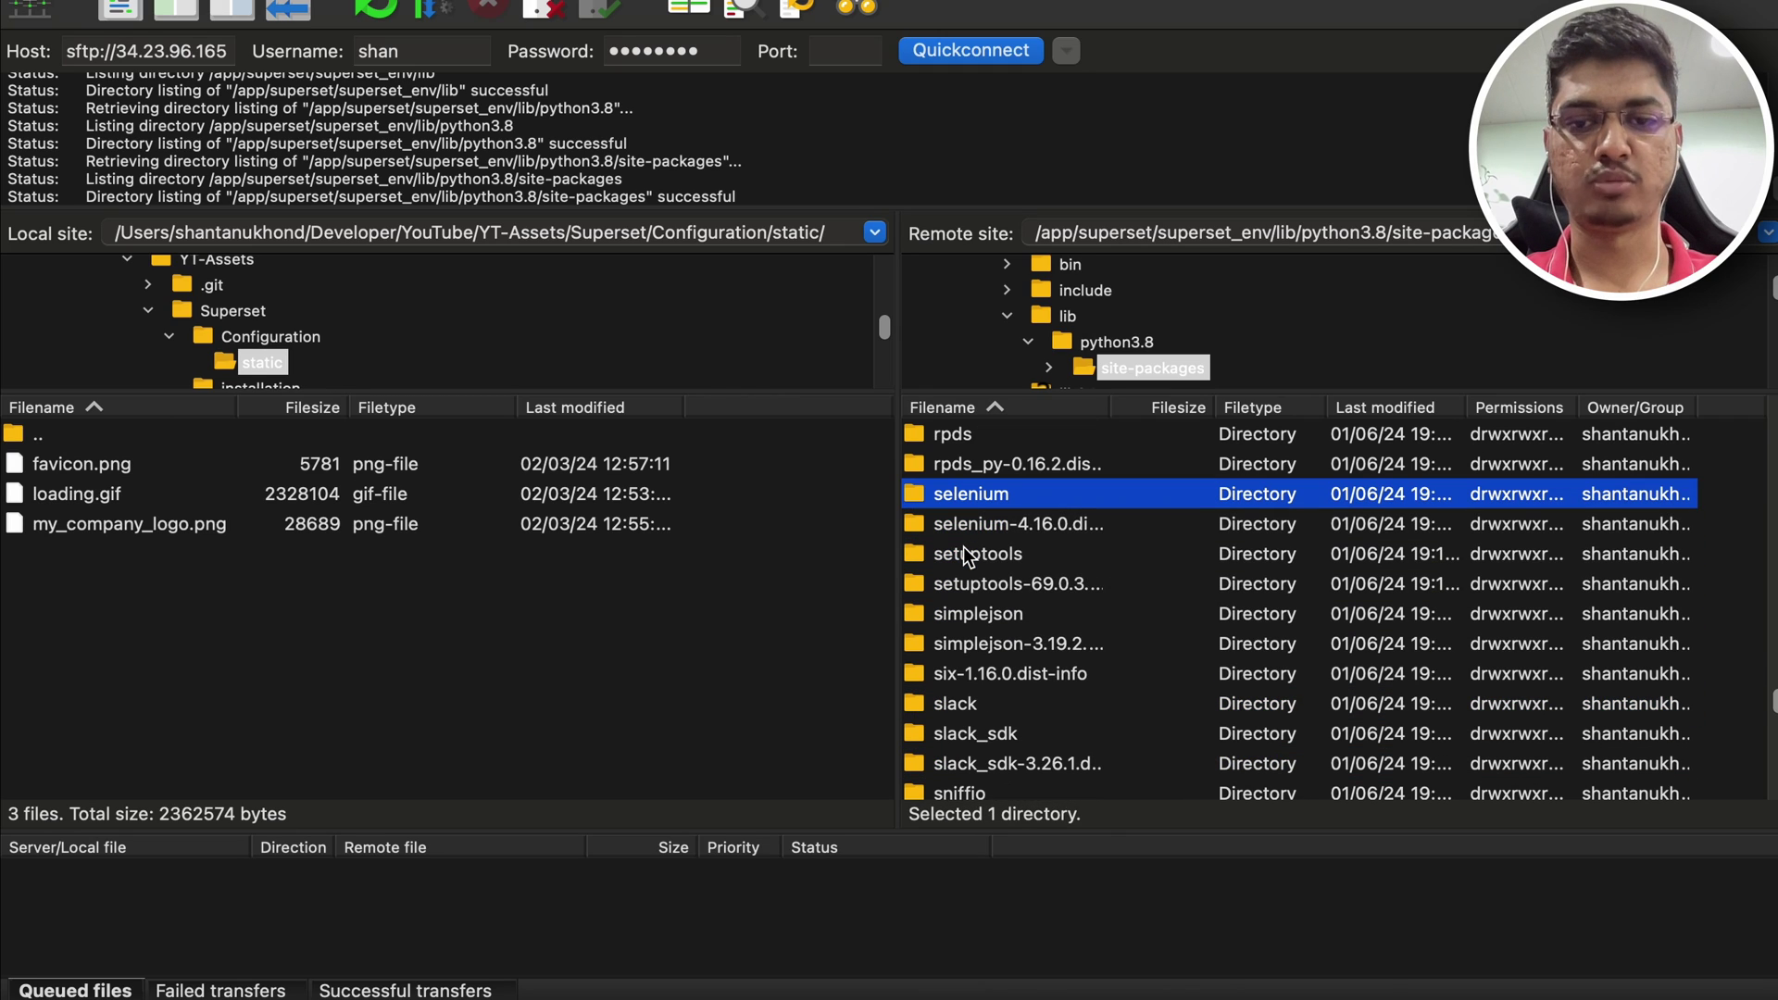
scroll(998, 658, "down", 3)
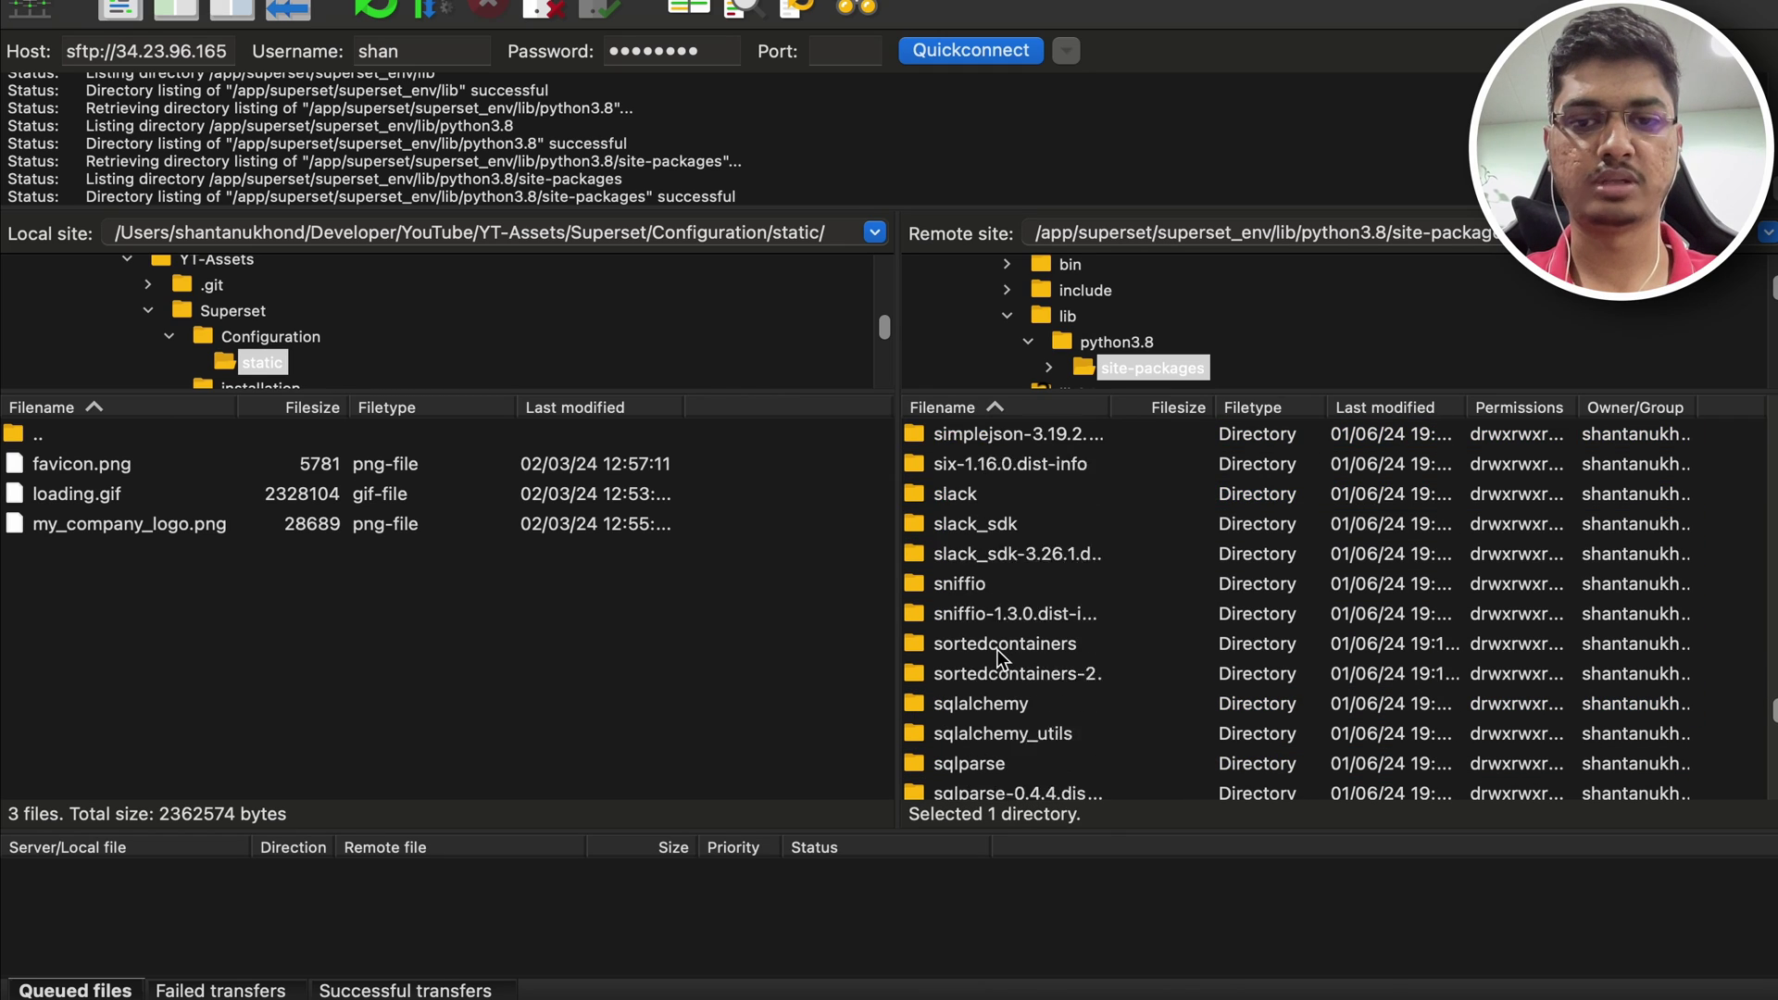
scroll(998, 657, "down", 3)
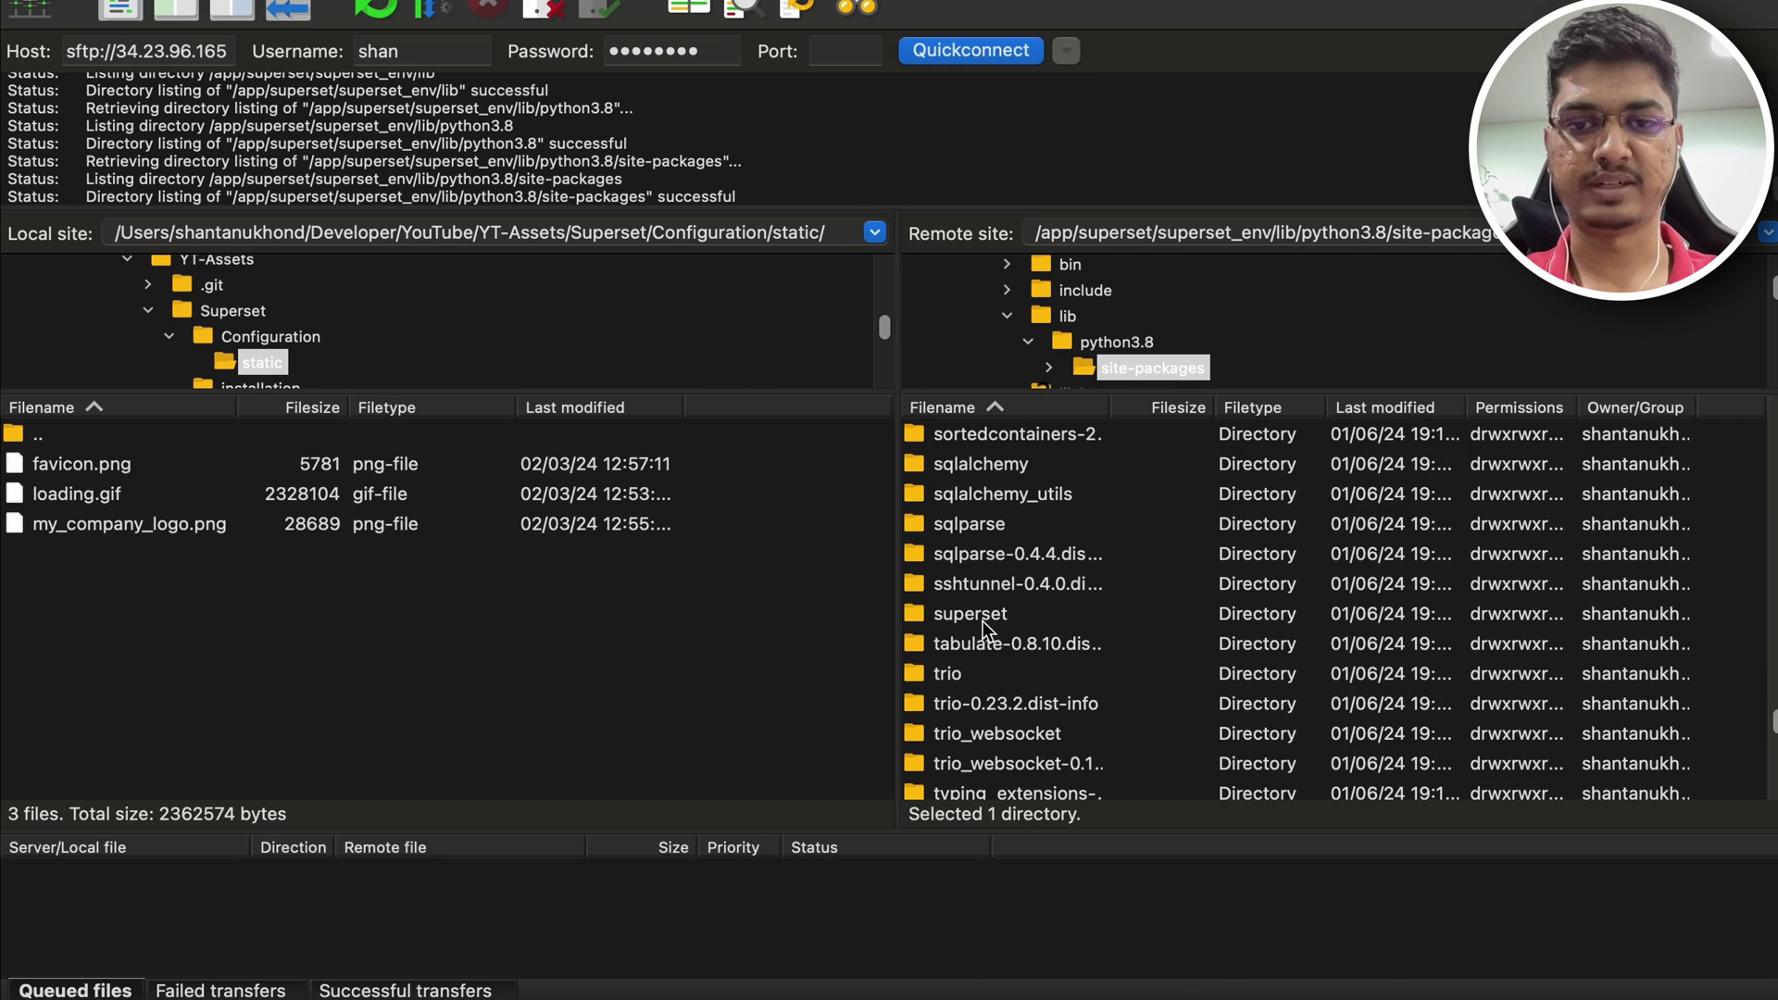
double_click(972, 615)
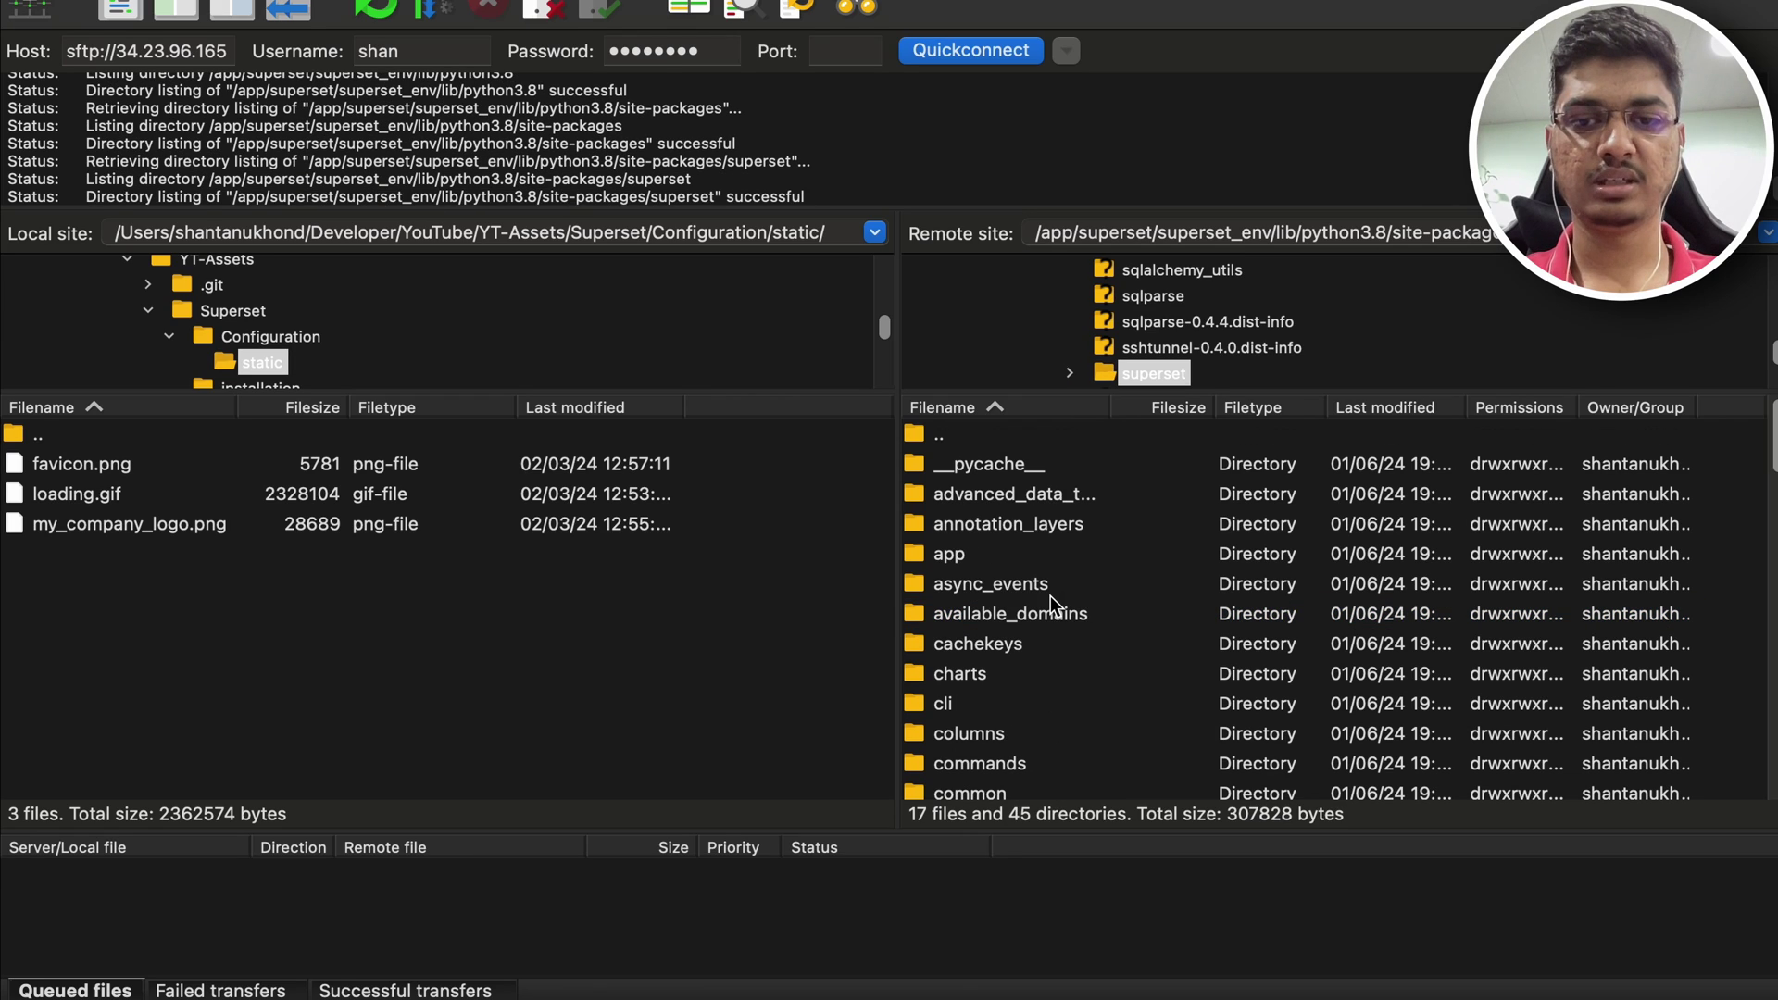
scroll(1111, 611, "down", 5)
left_click(1051, 592)
key("s")
scroll(1054, 606, "down", 3)
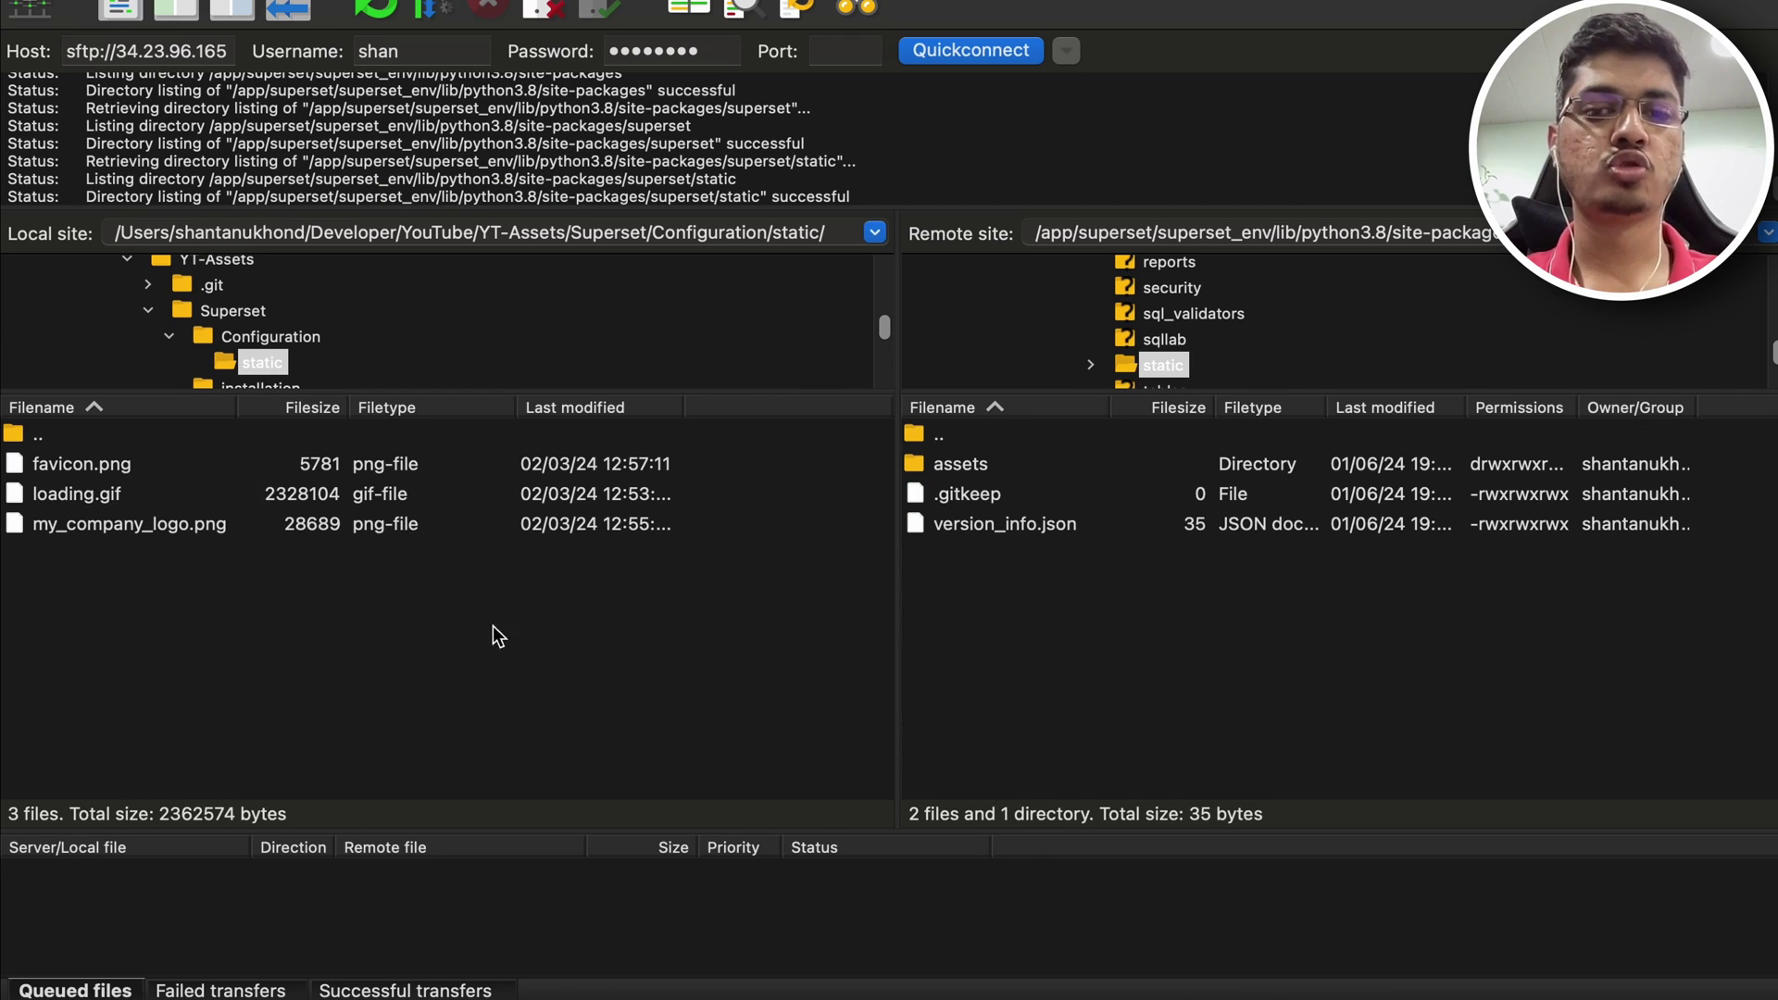
double_click(983, 475)
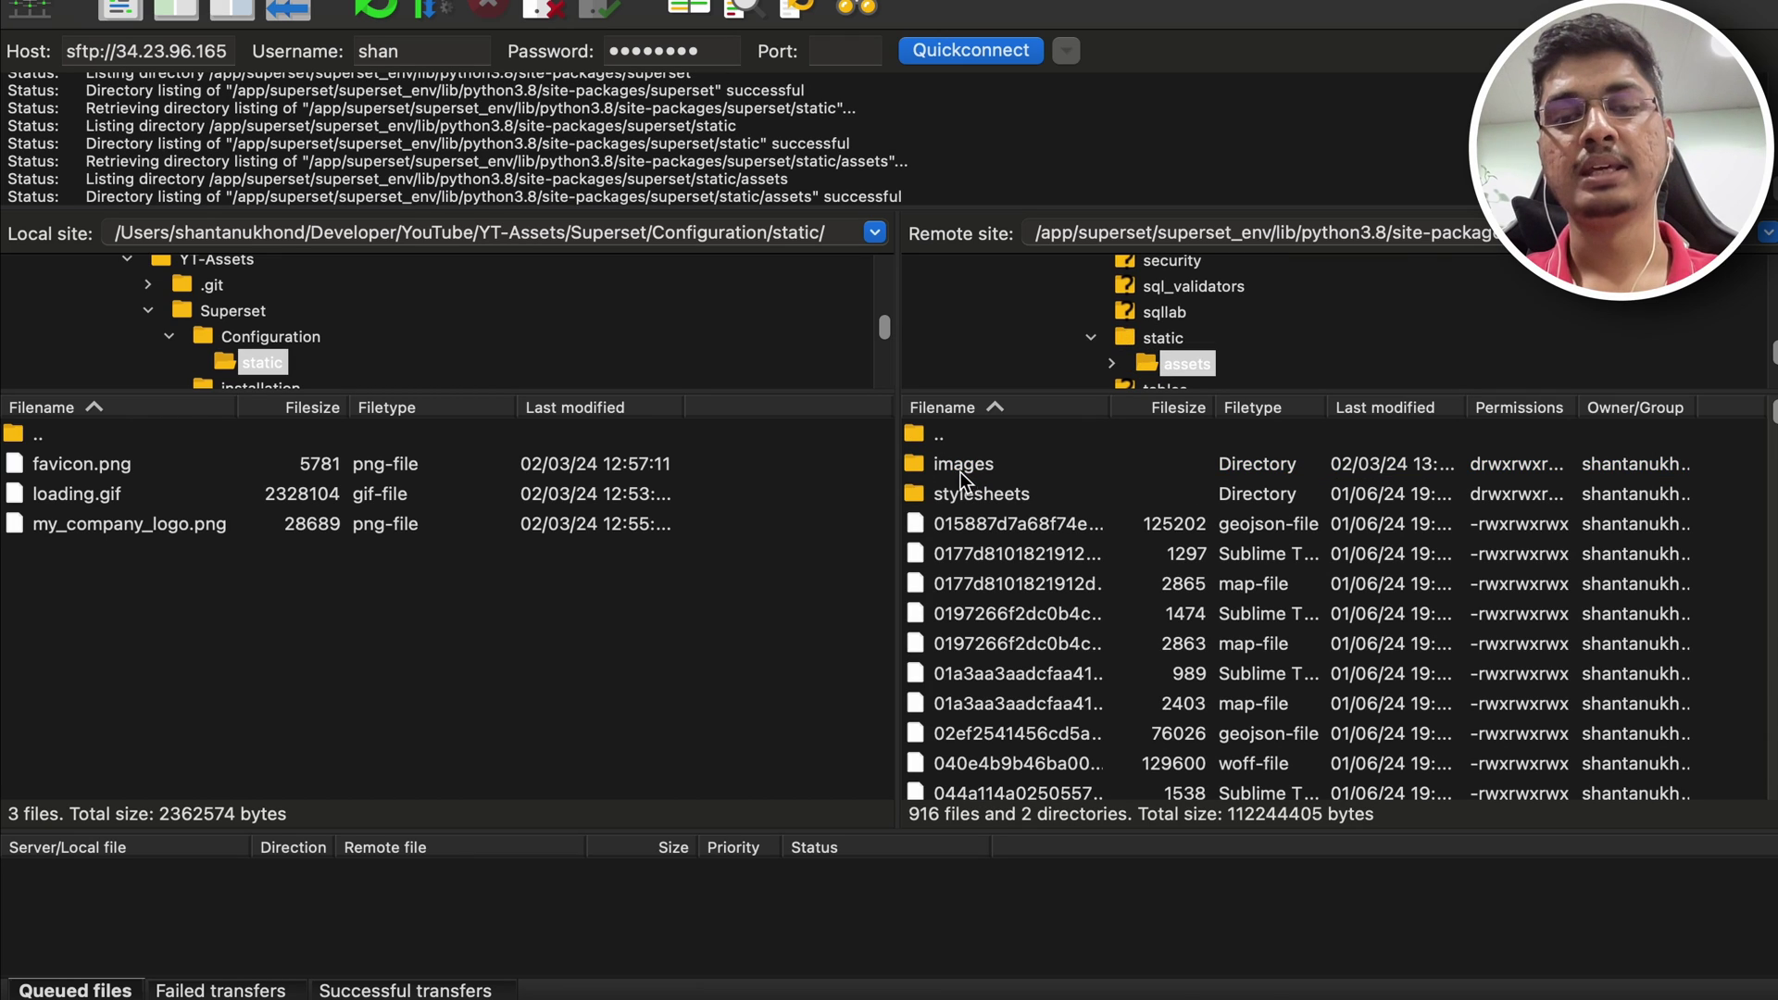
Step: Browse into assets/images and locate the New directory folder there
left_click(972, 472)
double_click(972, 474)
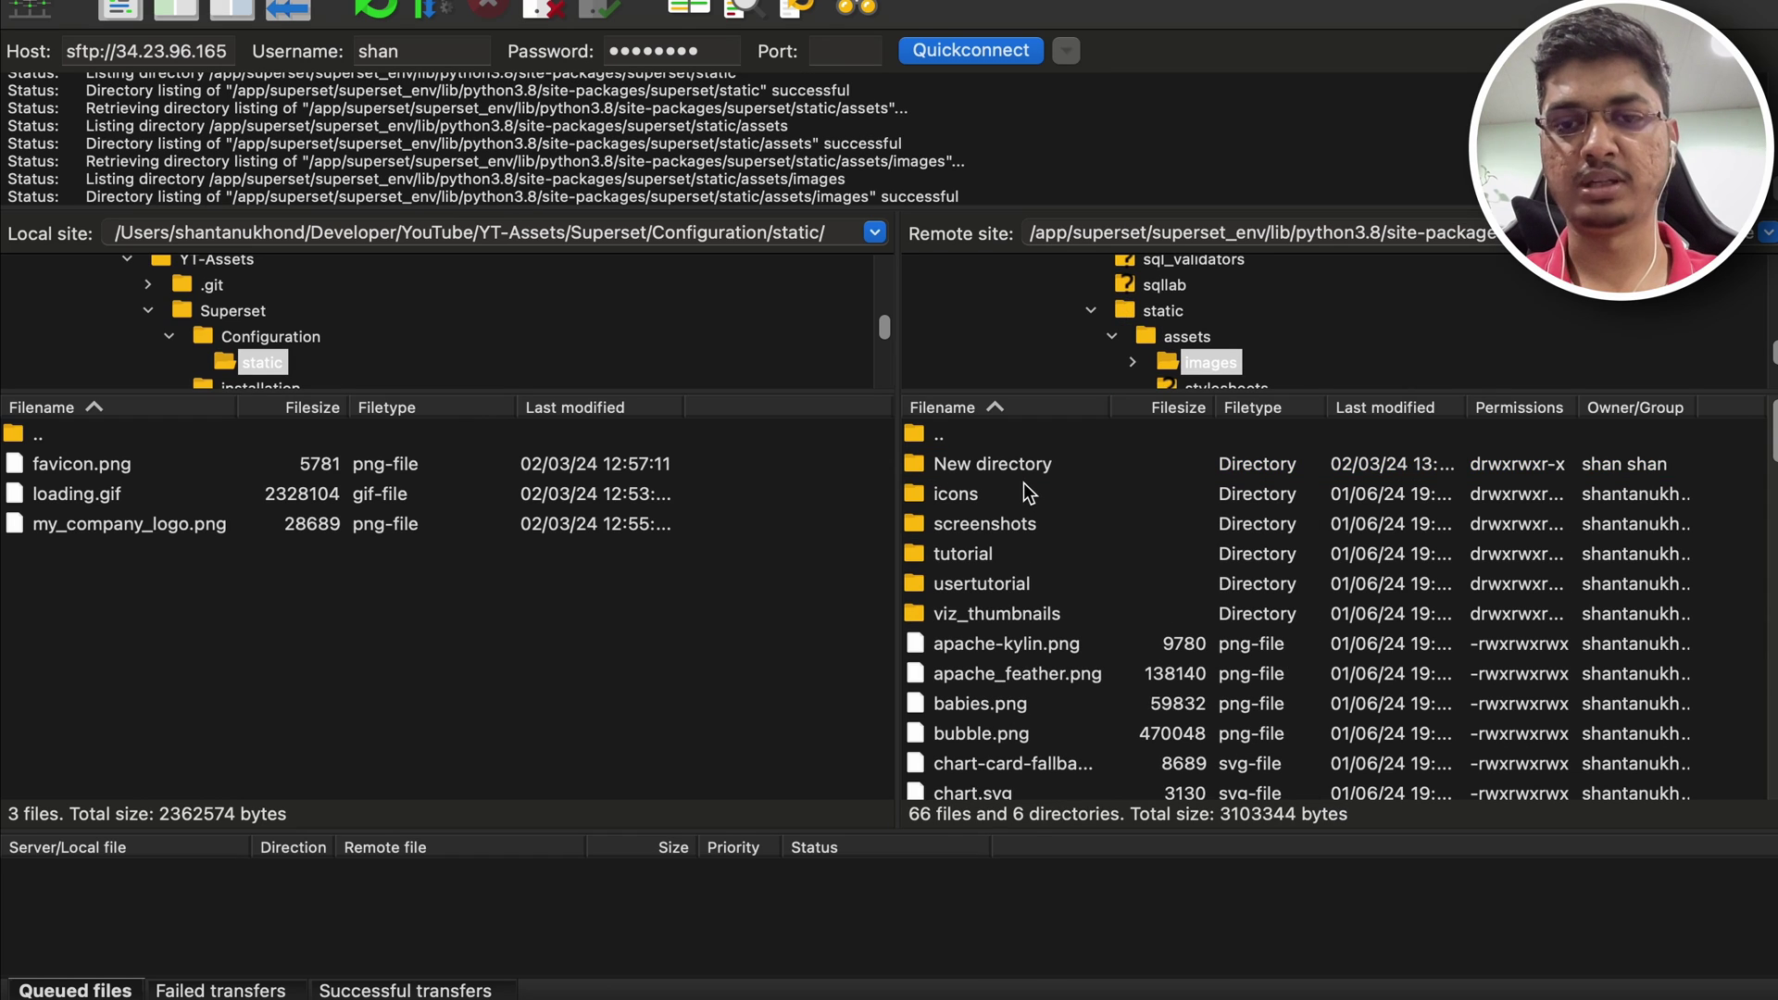
left_click(1000, 473)
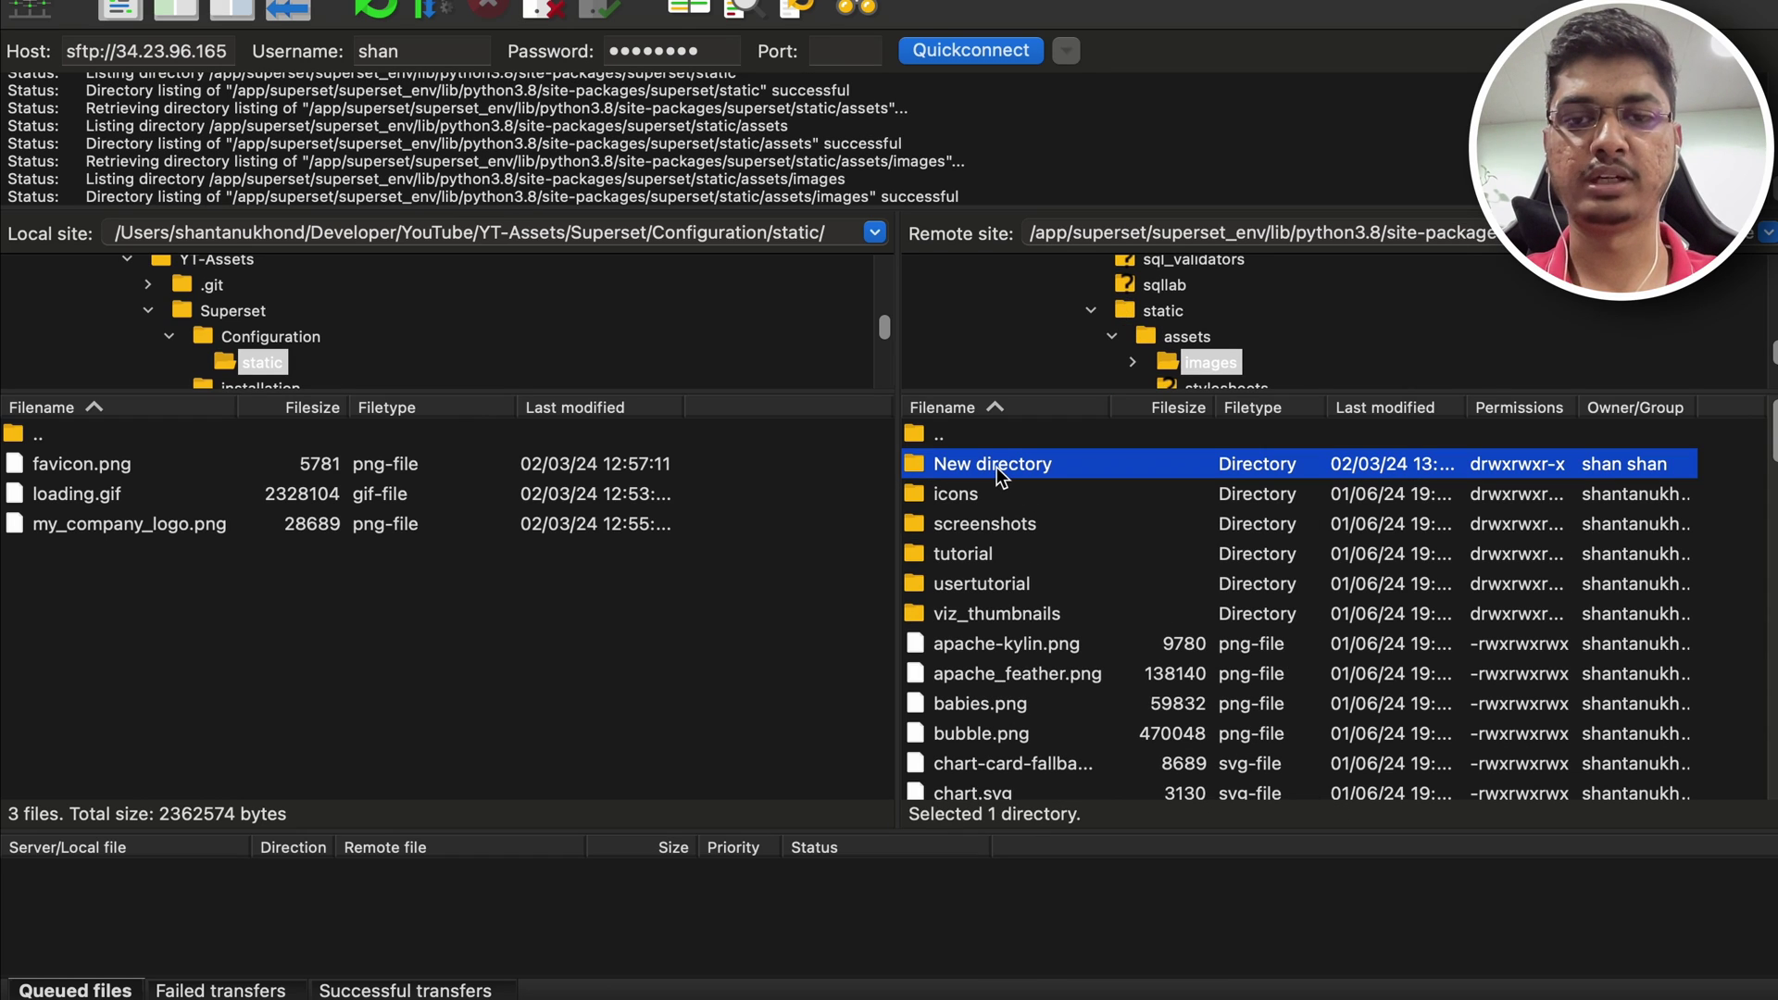
double_click(1000, 472)
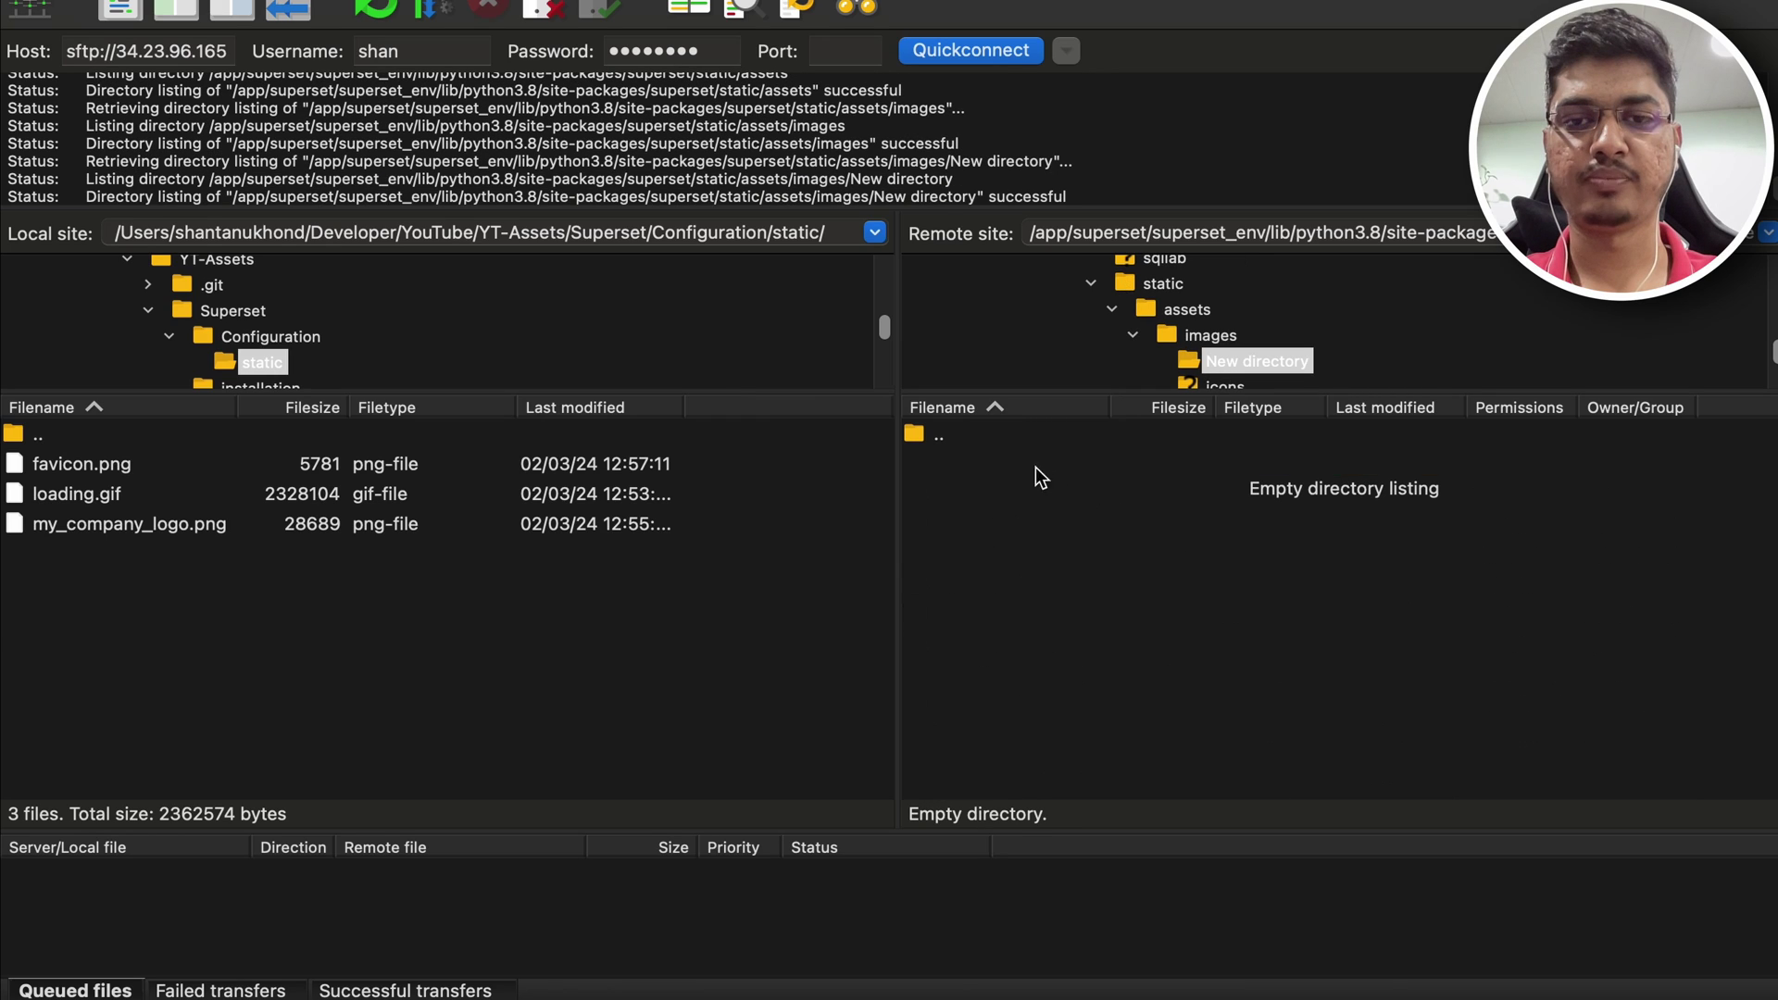
double_click(968, 441)
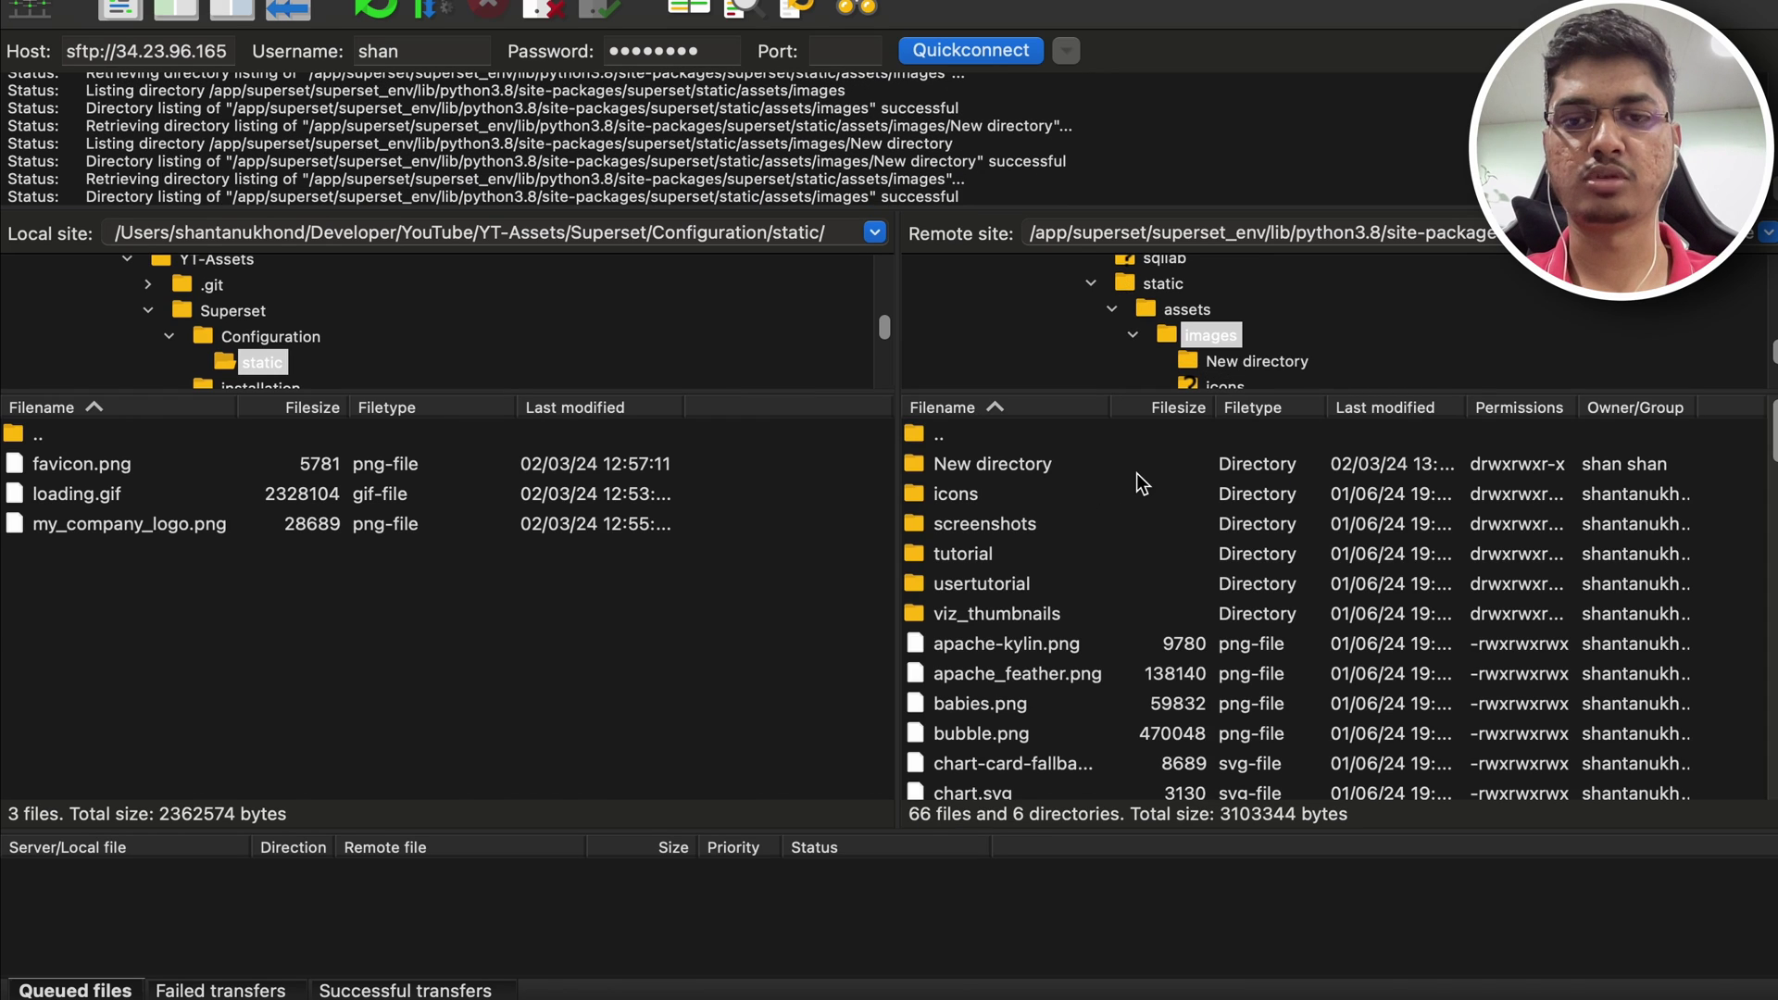
left_click(998, 463)
key("BackSpace")
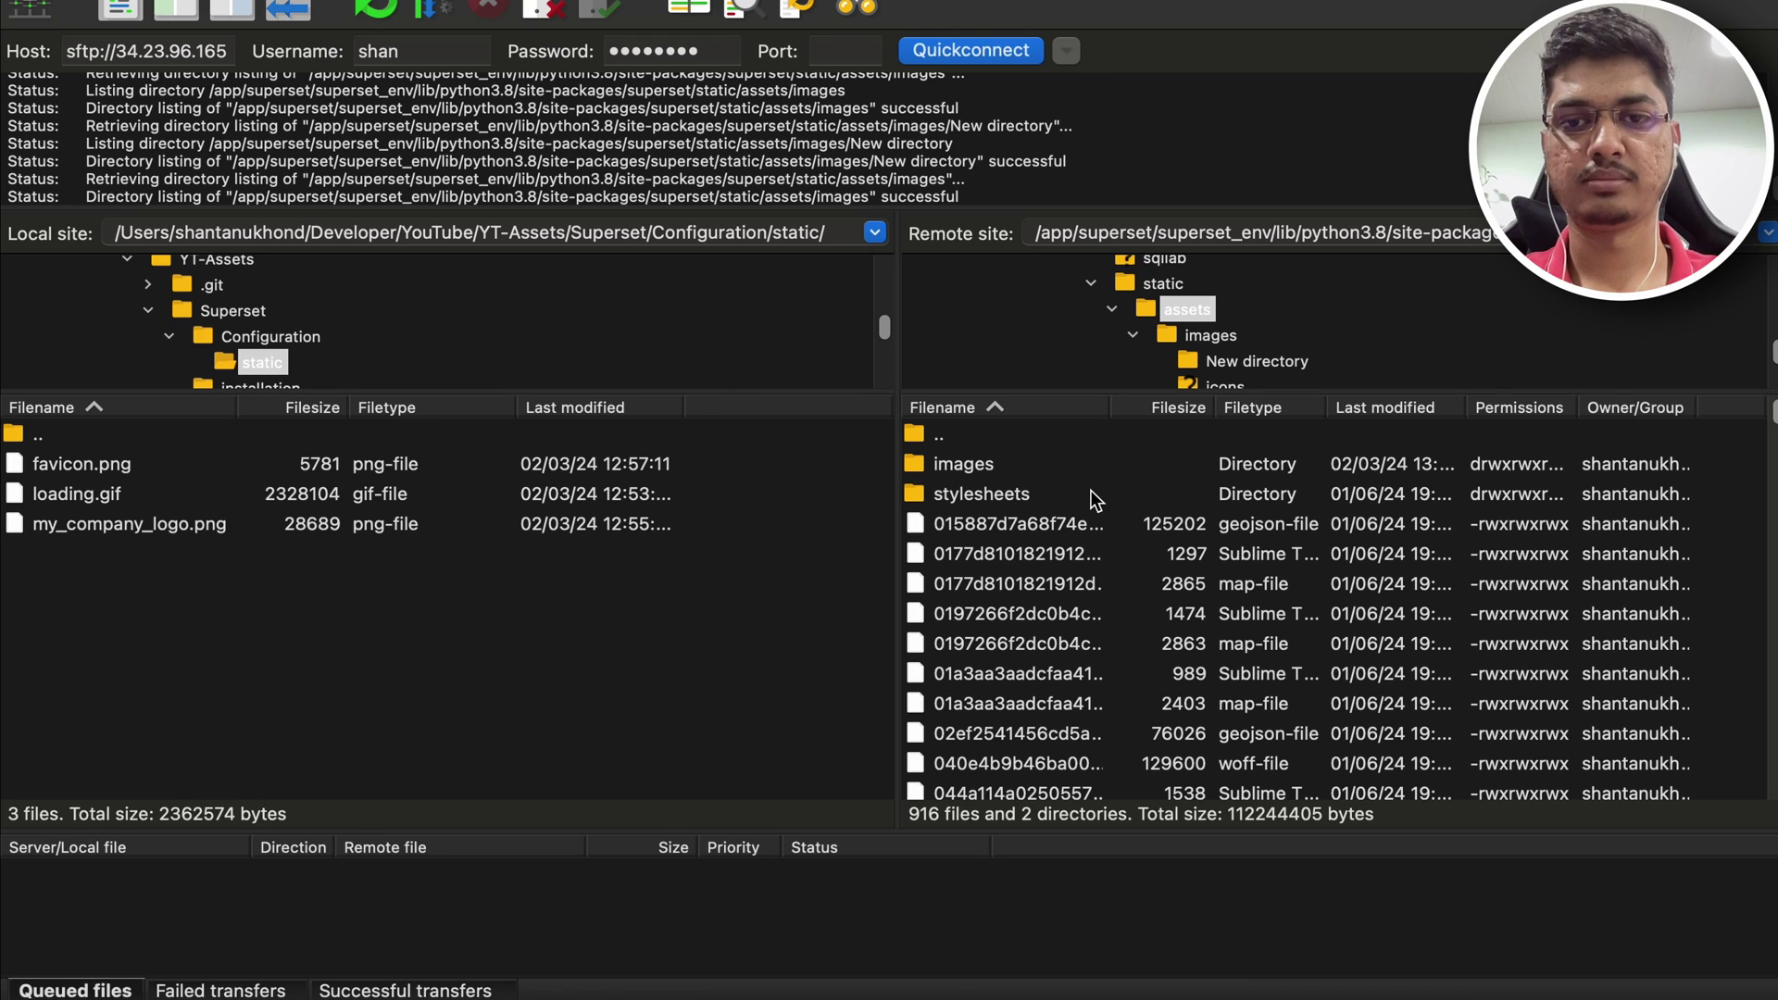
double_click(989, 467)
left_click(987, 469)
Step: Rename New directory to my_company_images and upload my_company_logo.png into it
right_click(992, 477)
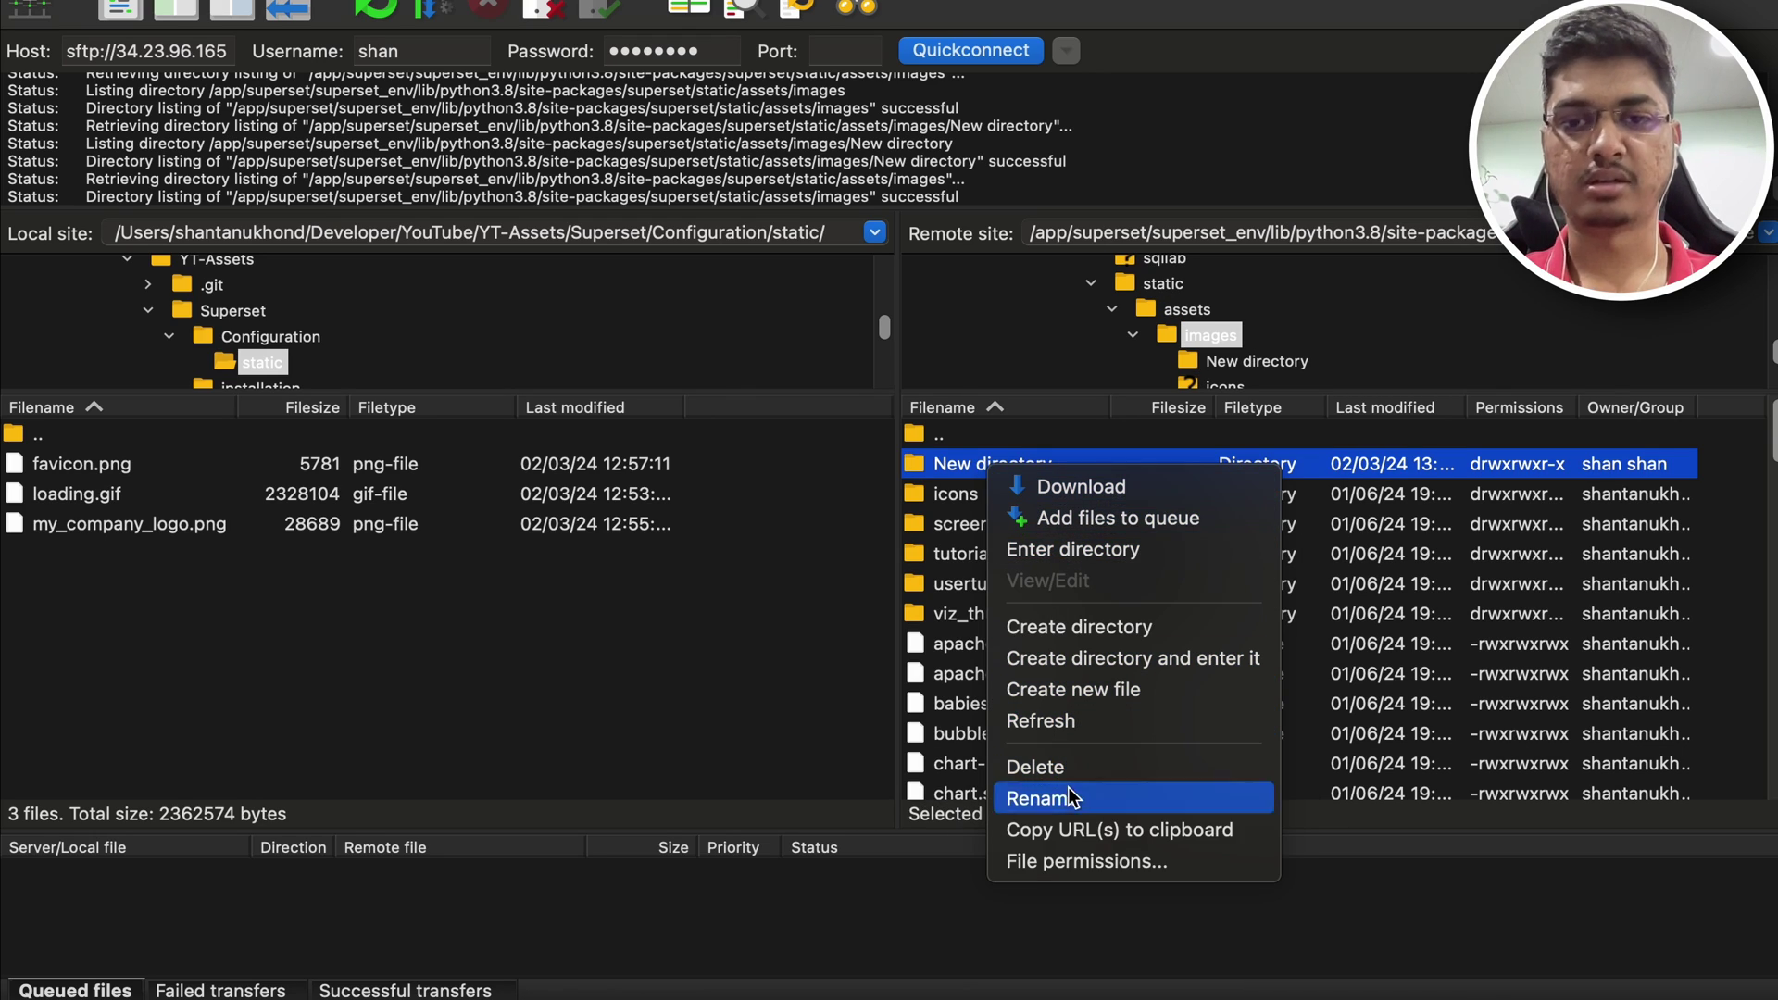
left_click(1045, 798)
key("BackSpace")
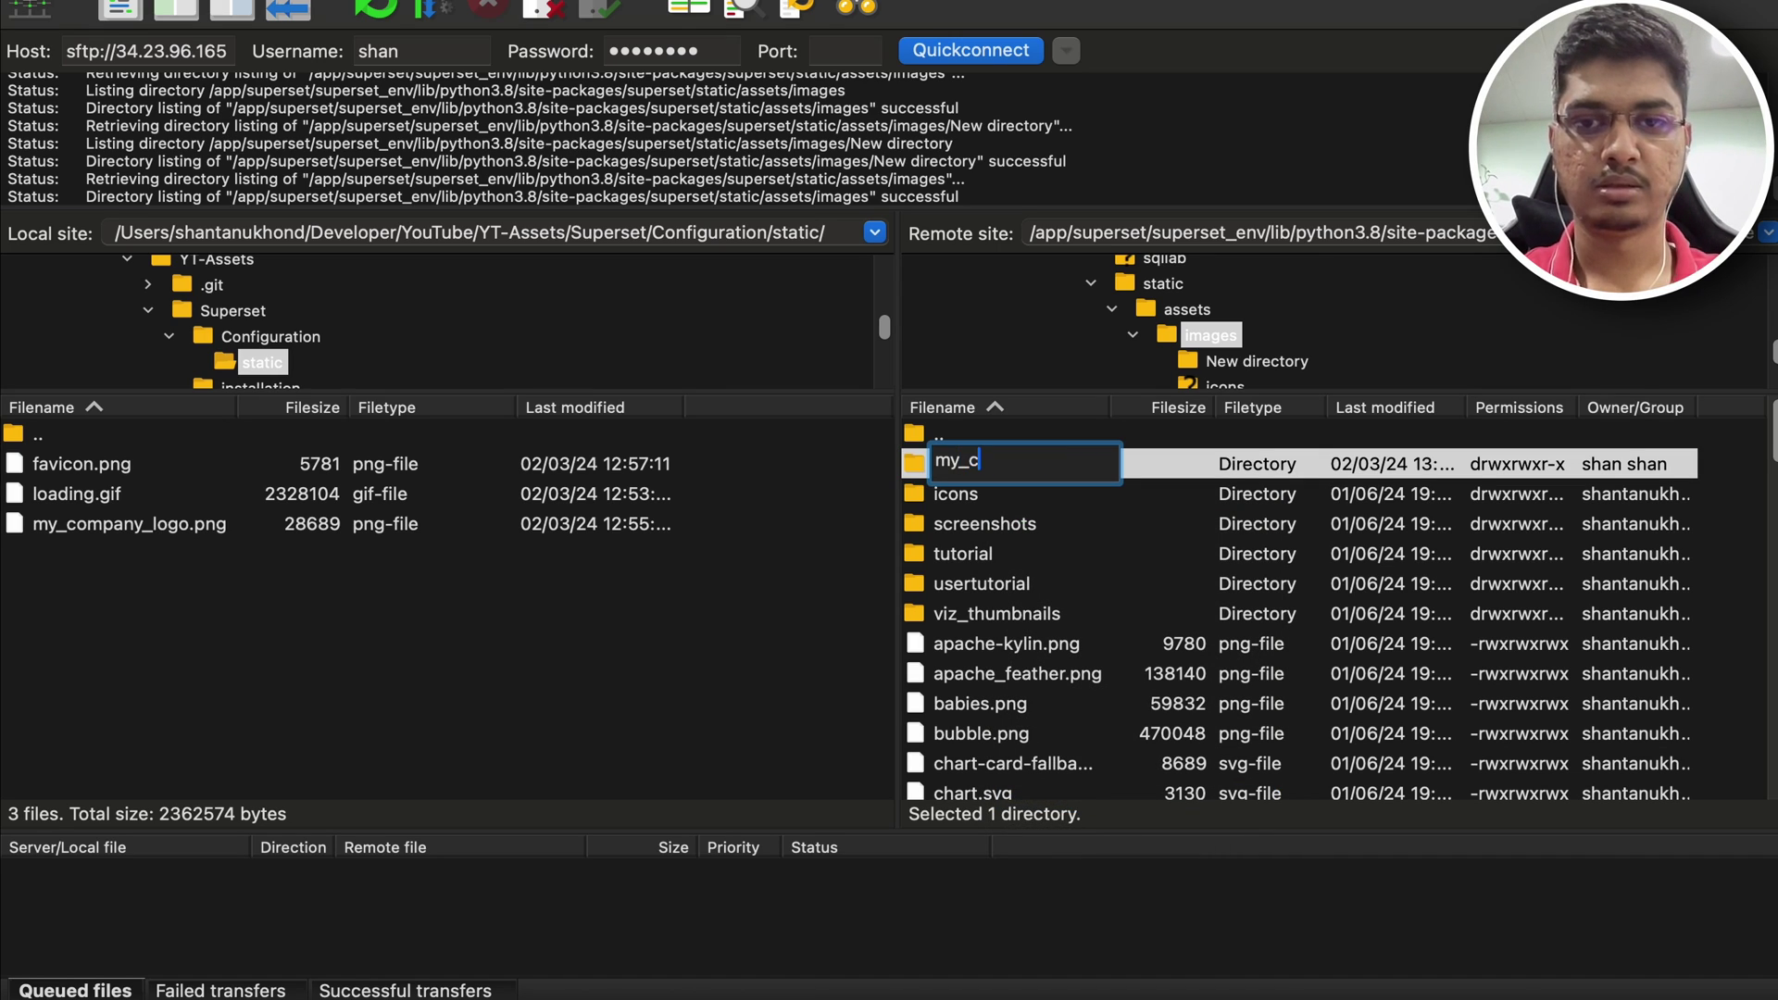
type("my_company_")
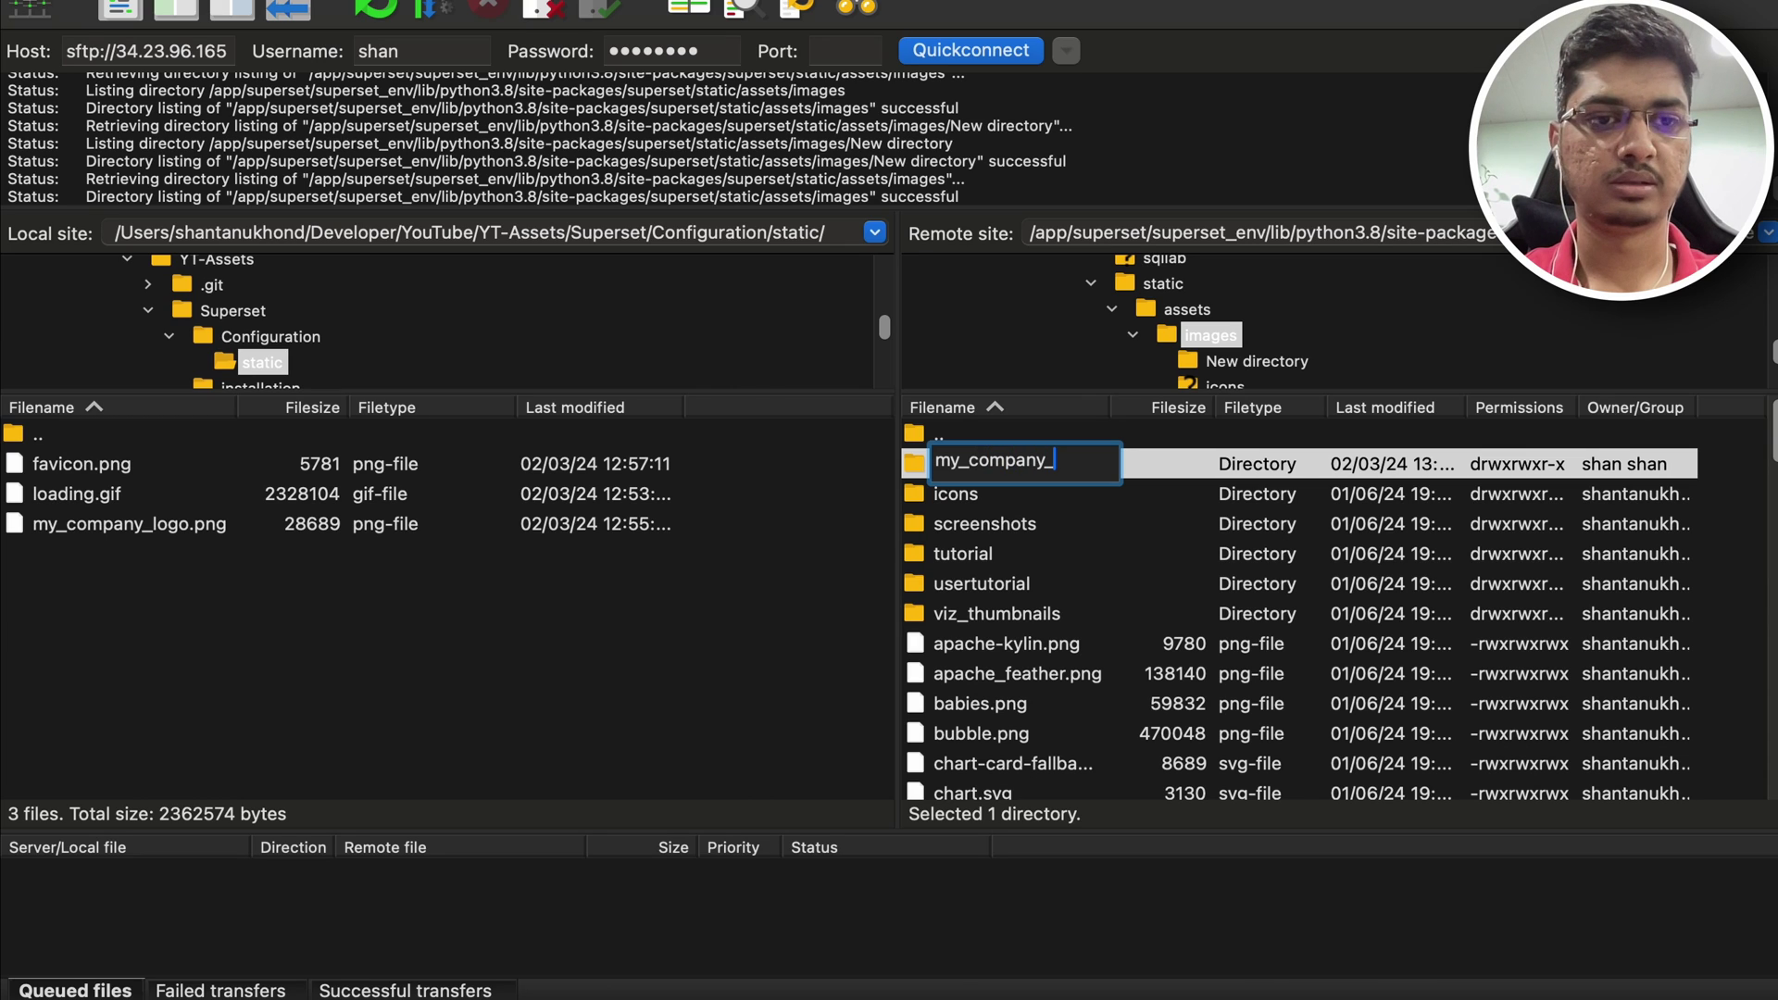
type("images")
key("Return")
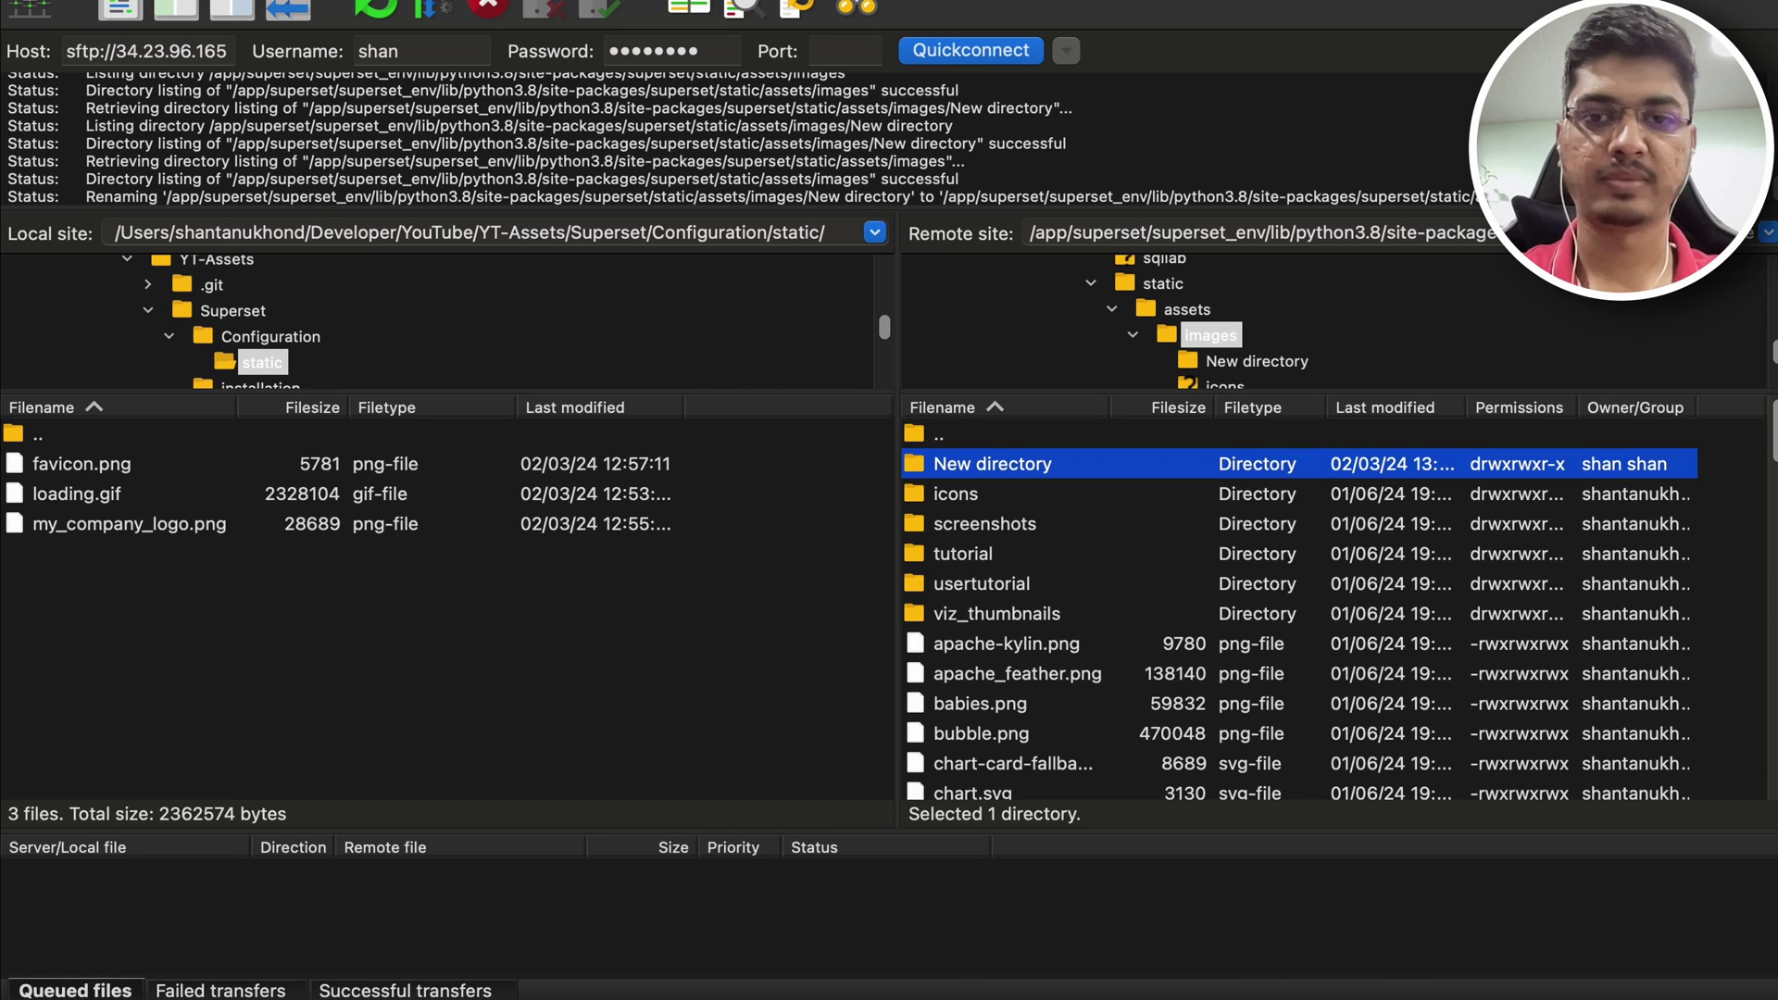
left_click(978, 498)
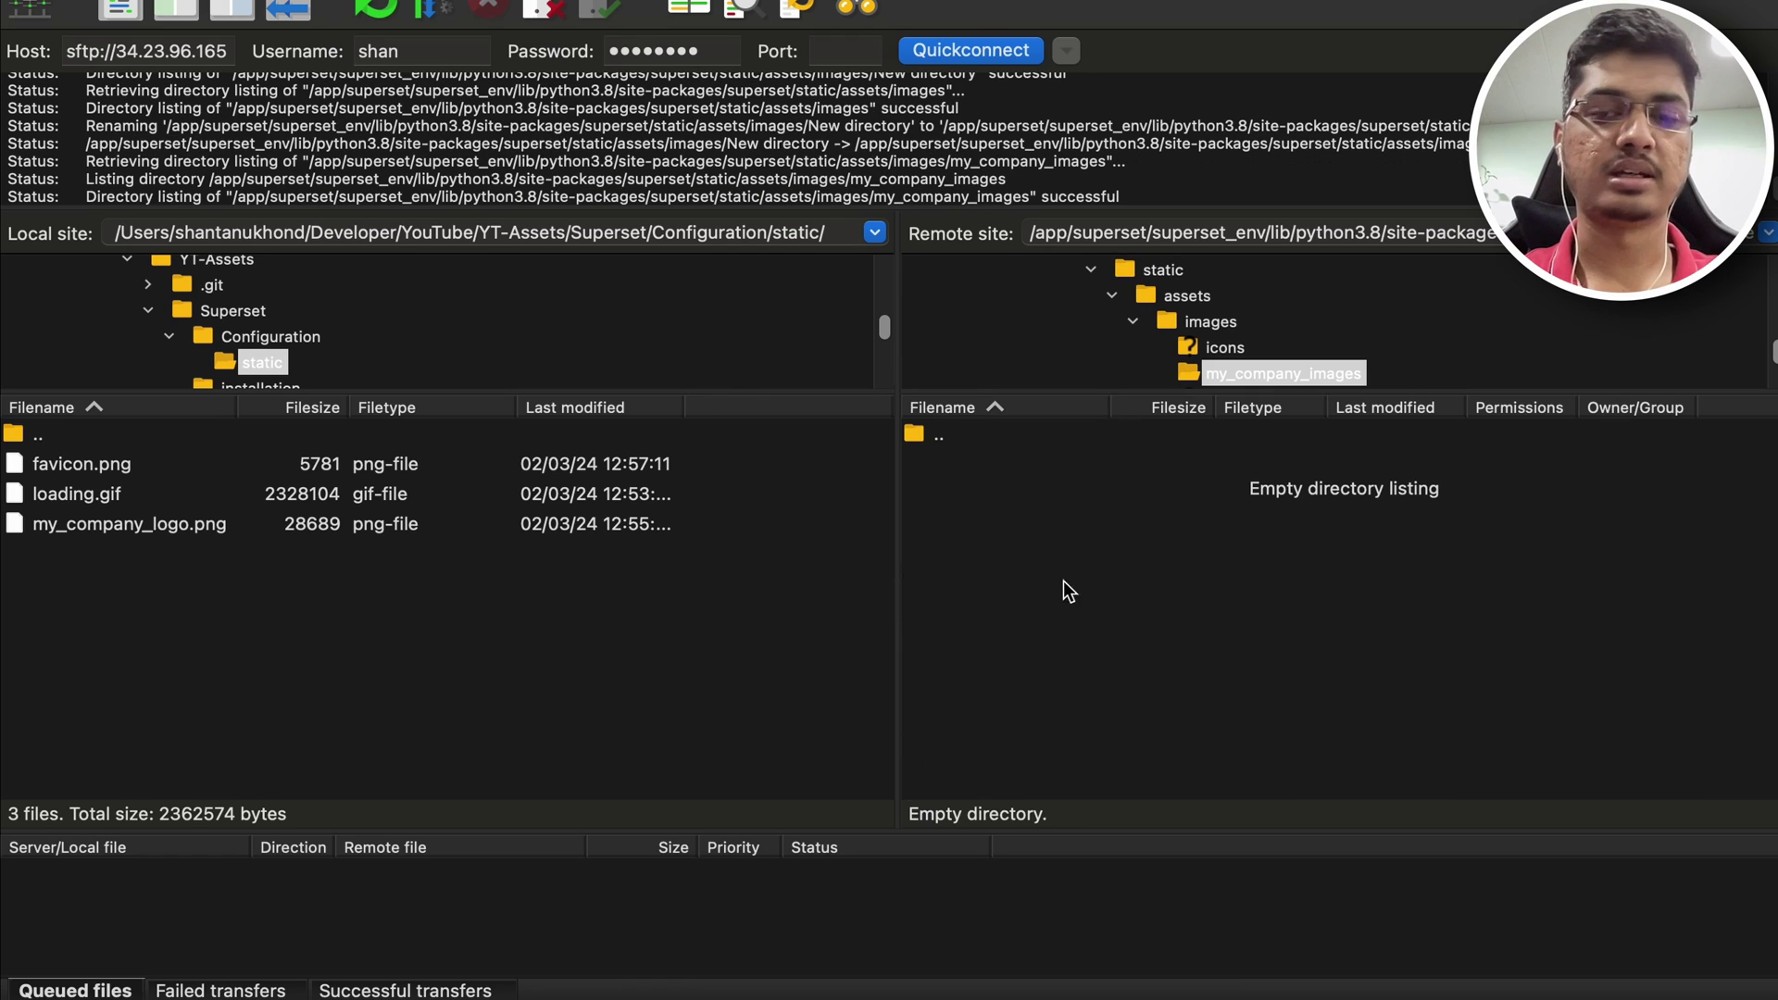
left_click_drag(128, 526, 1208, 514)
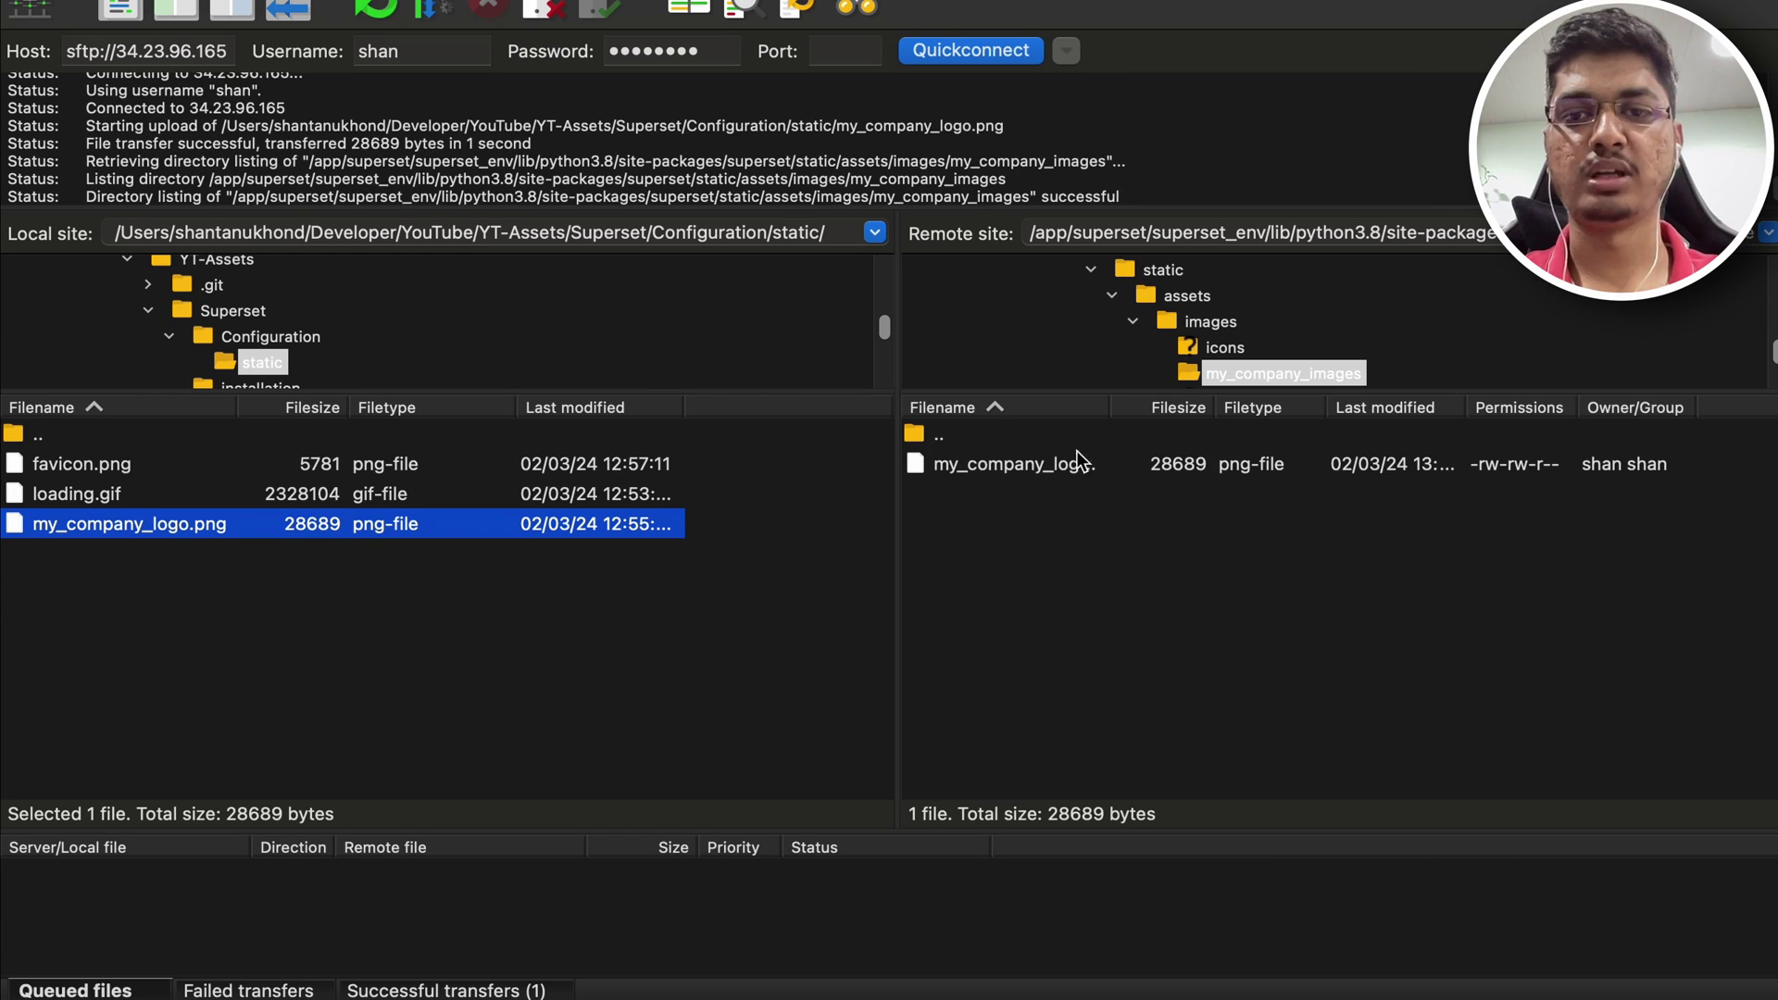
Step: Select the whole APP_ICON example line in the README's Setting Up Logo section
key("super+Tab")
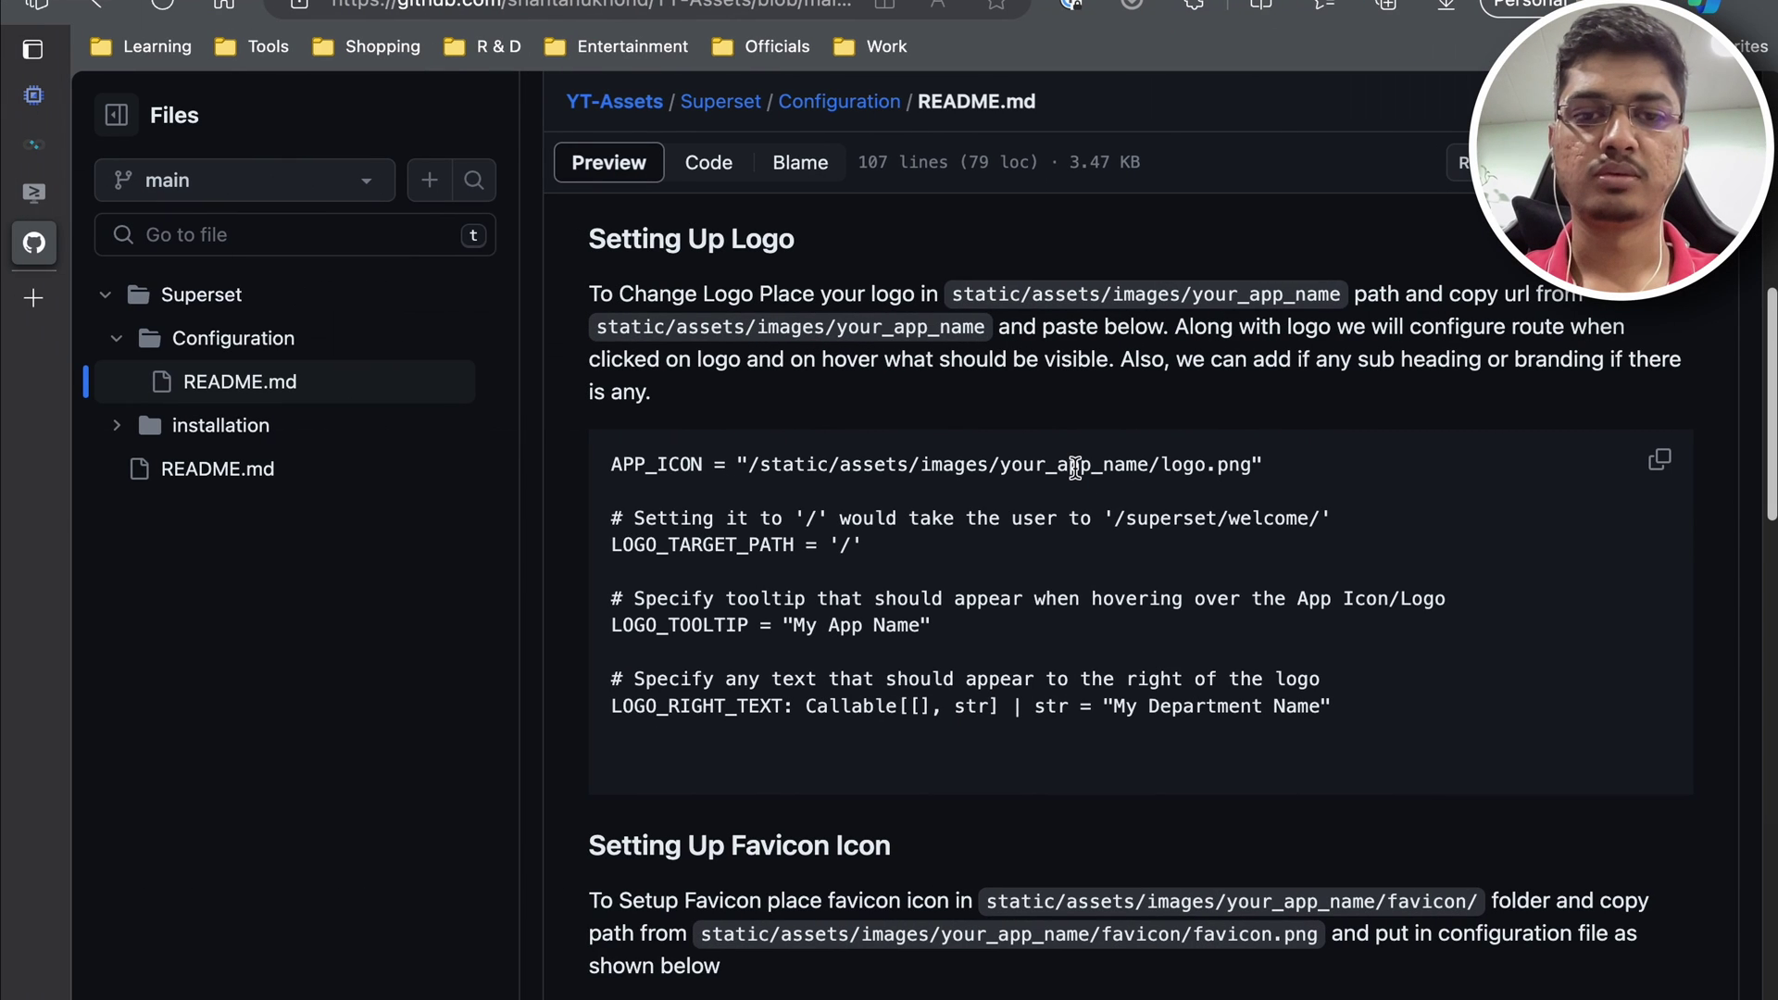
scroll(1086, 500, "up", 2)
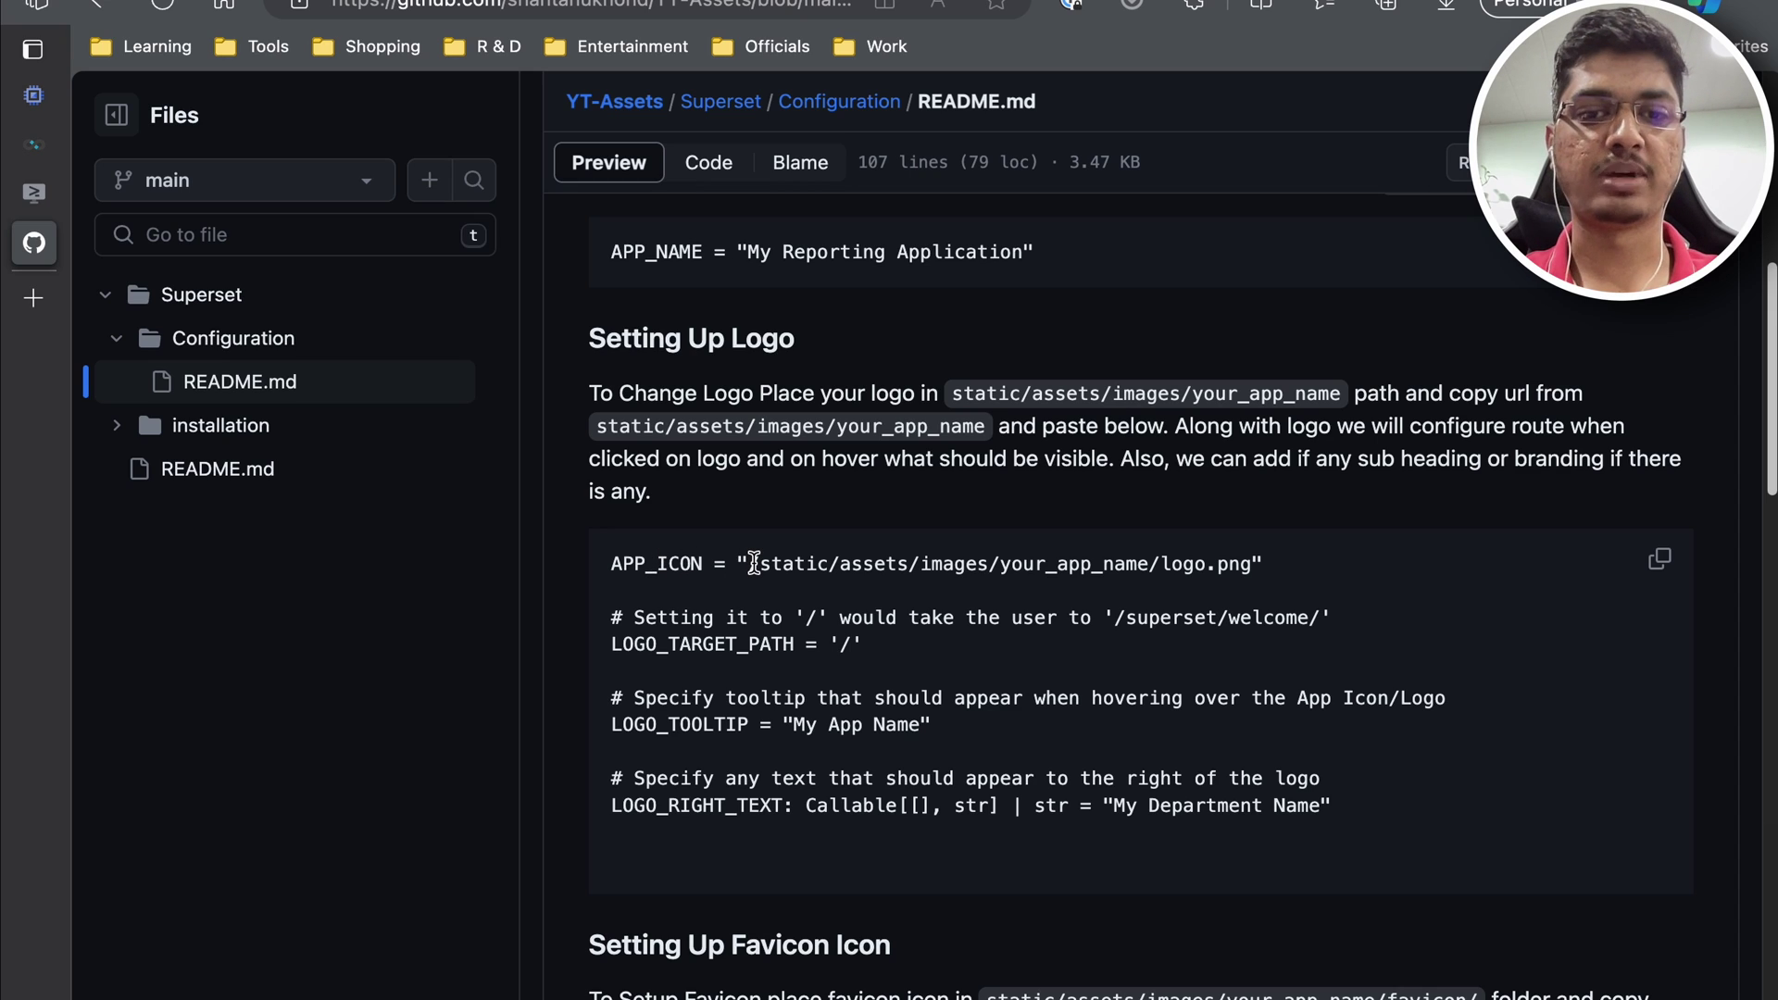
left_click_drag(753, 562, 1264, 555)
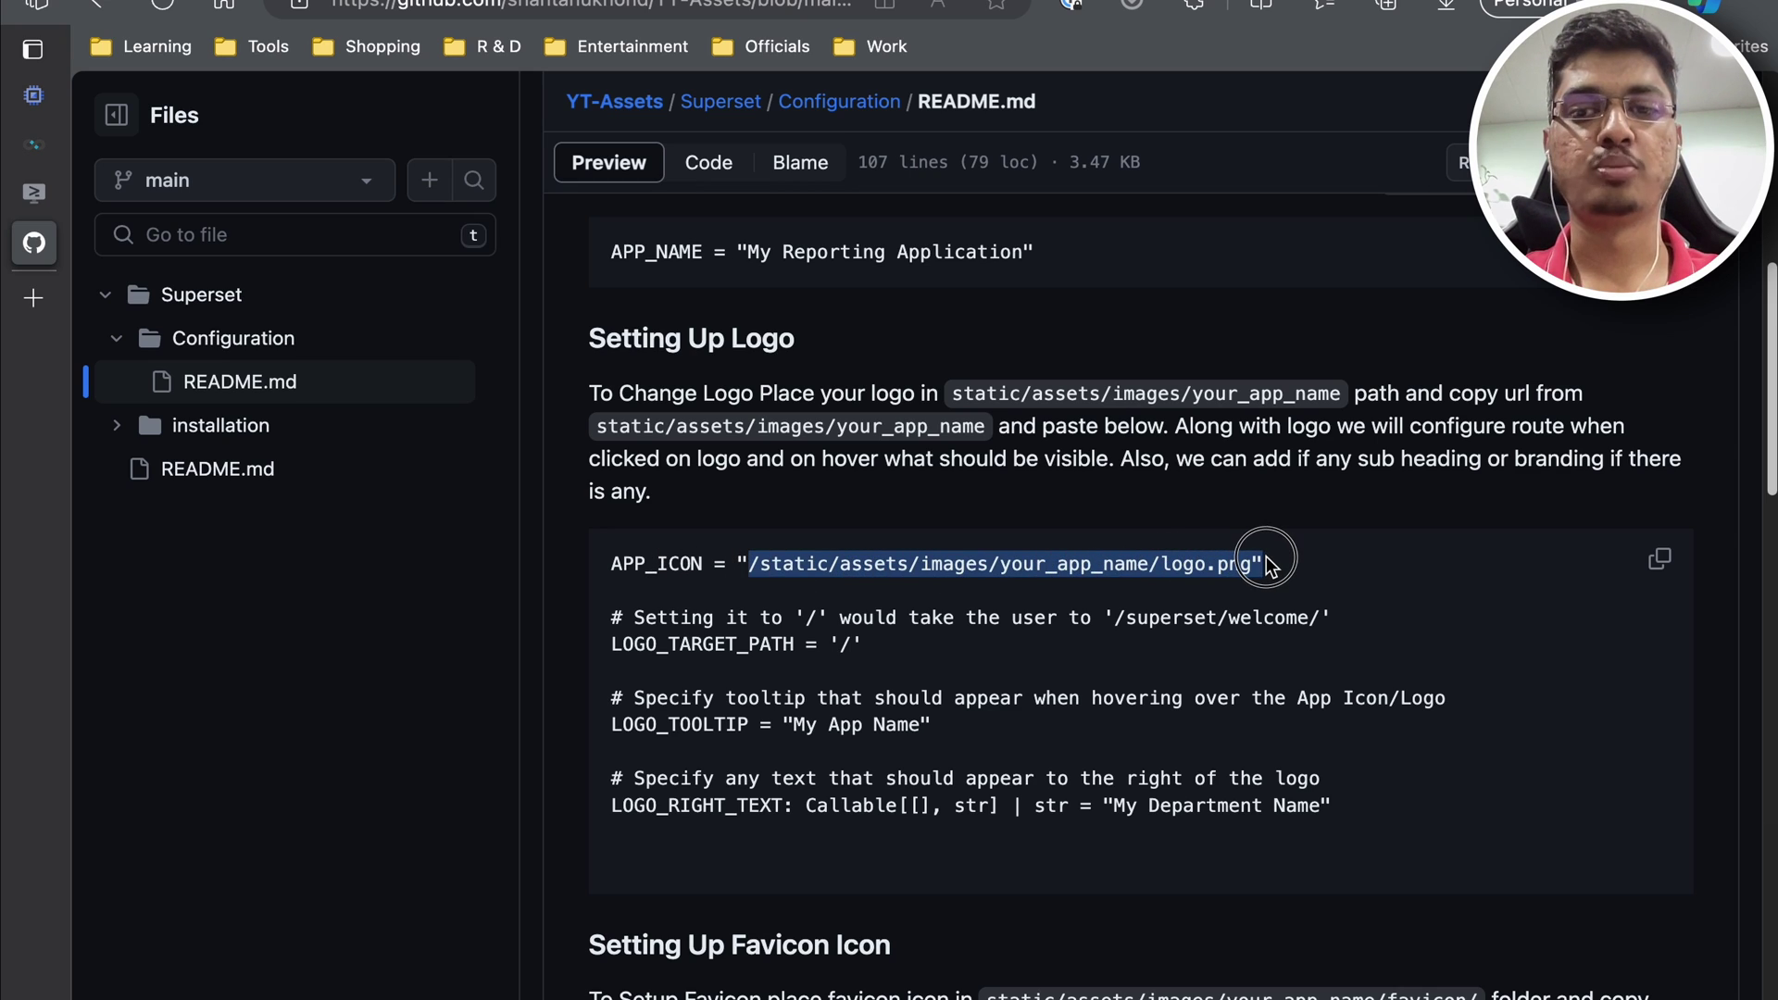
double_click(1189, 574)
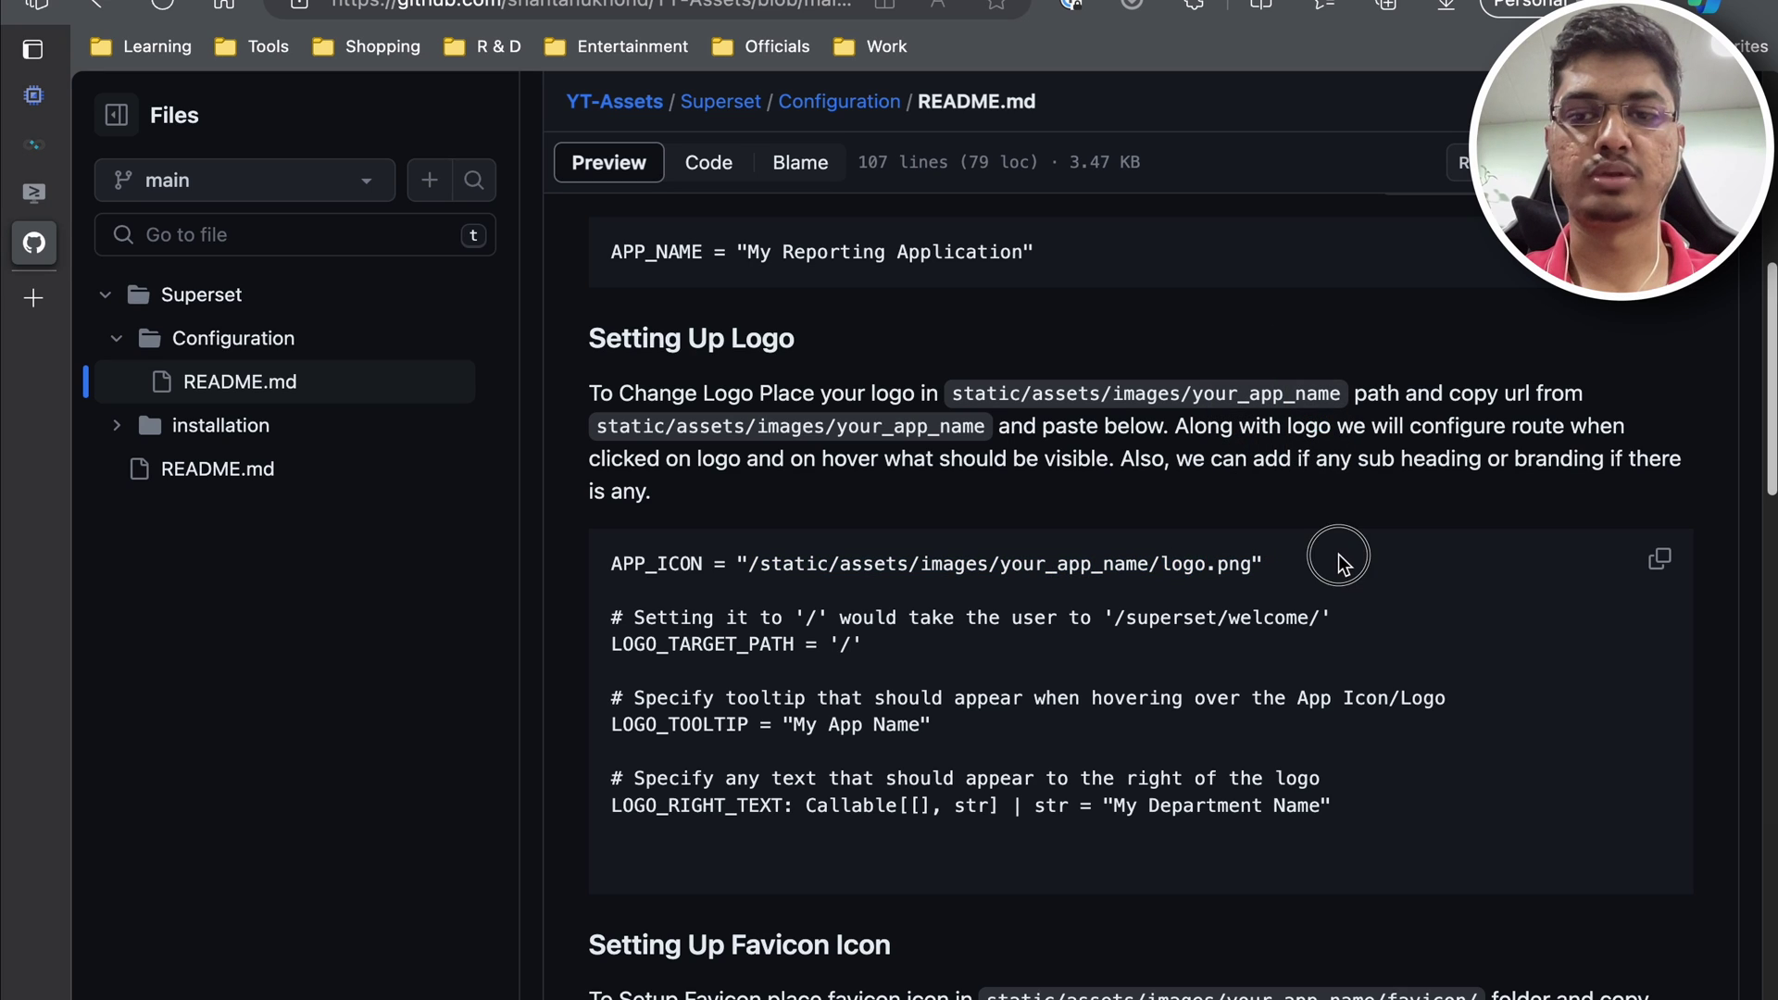
left_click_drag(1336, 555, 600, 566)
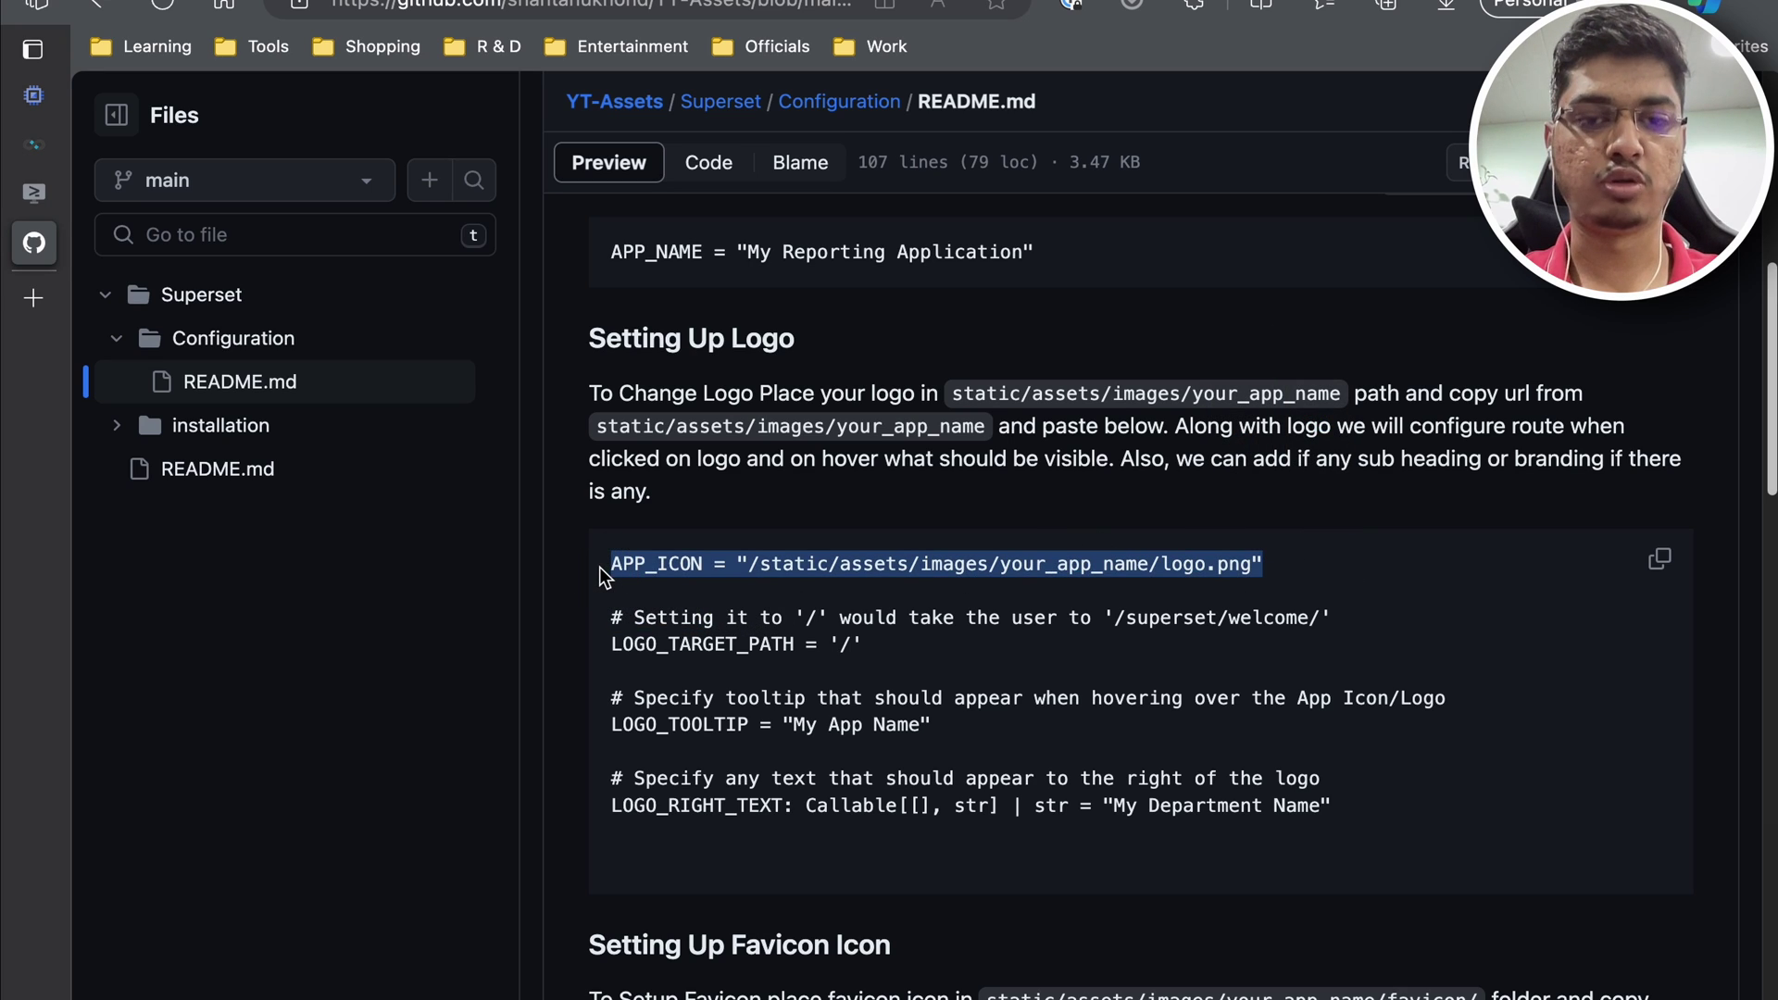
Step: Reopen superset_config.py in nano and paste the APP_ICON line below APP_NAME
mouse_move(35, 148)
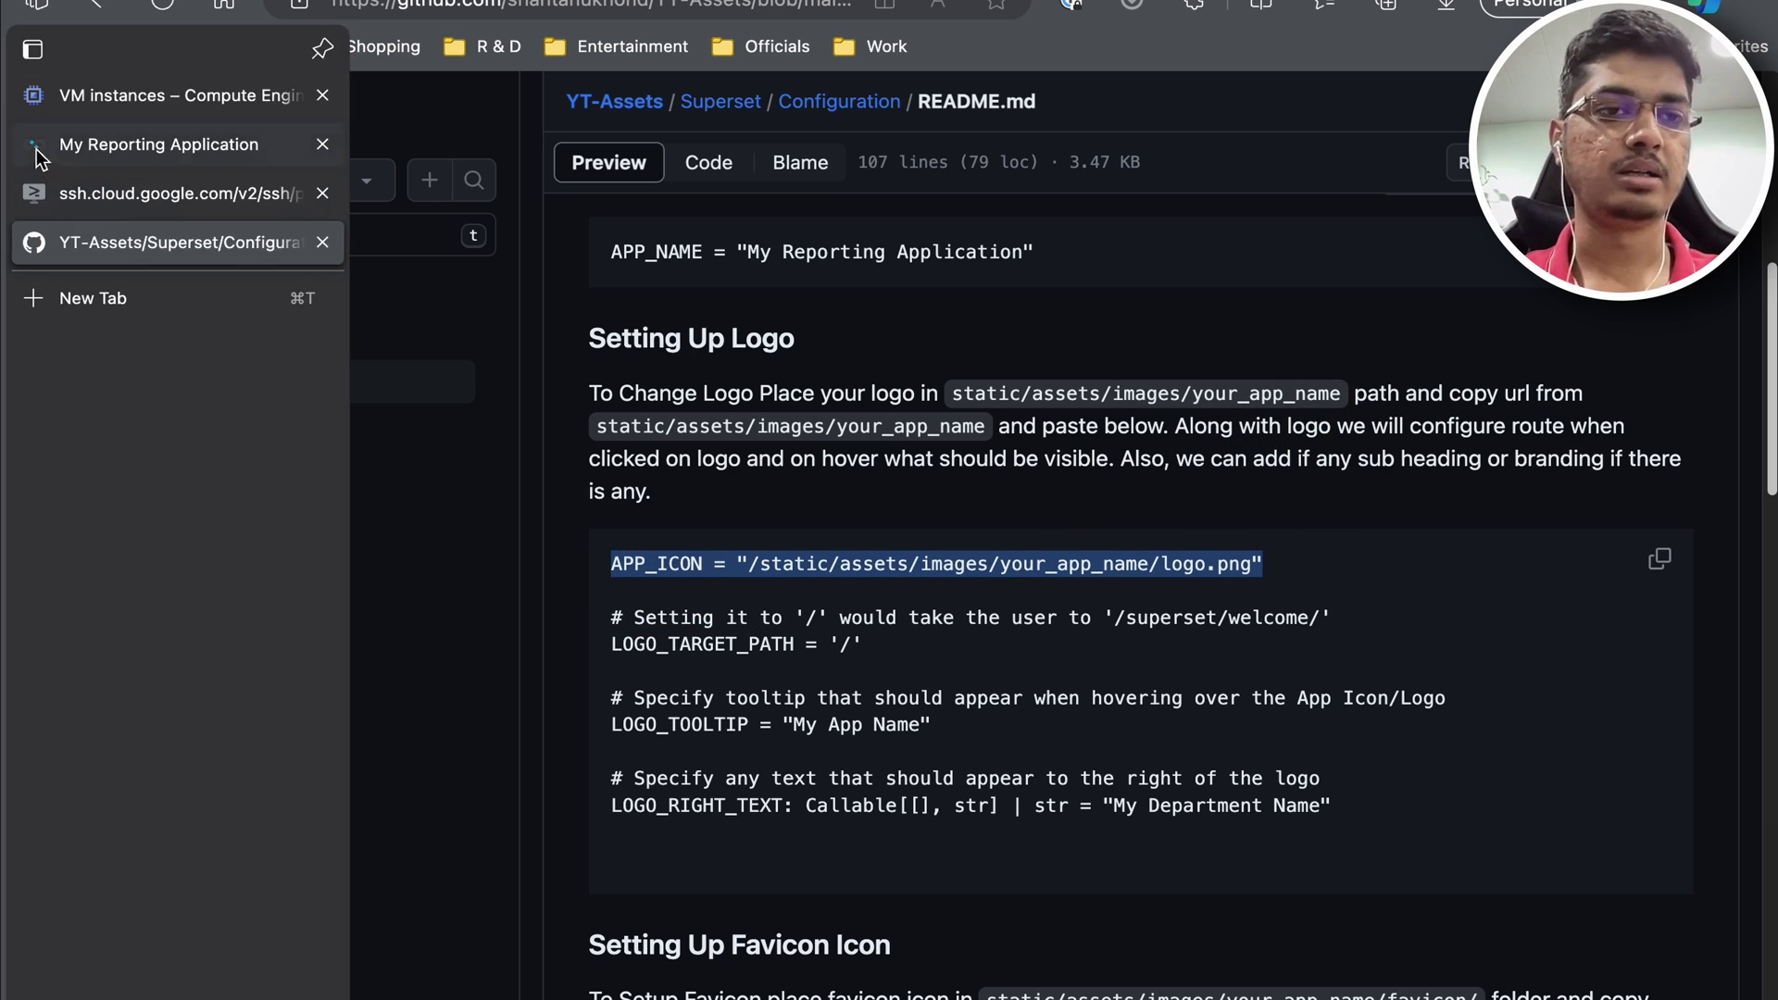
left_click(58, 191)
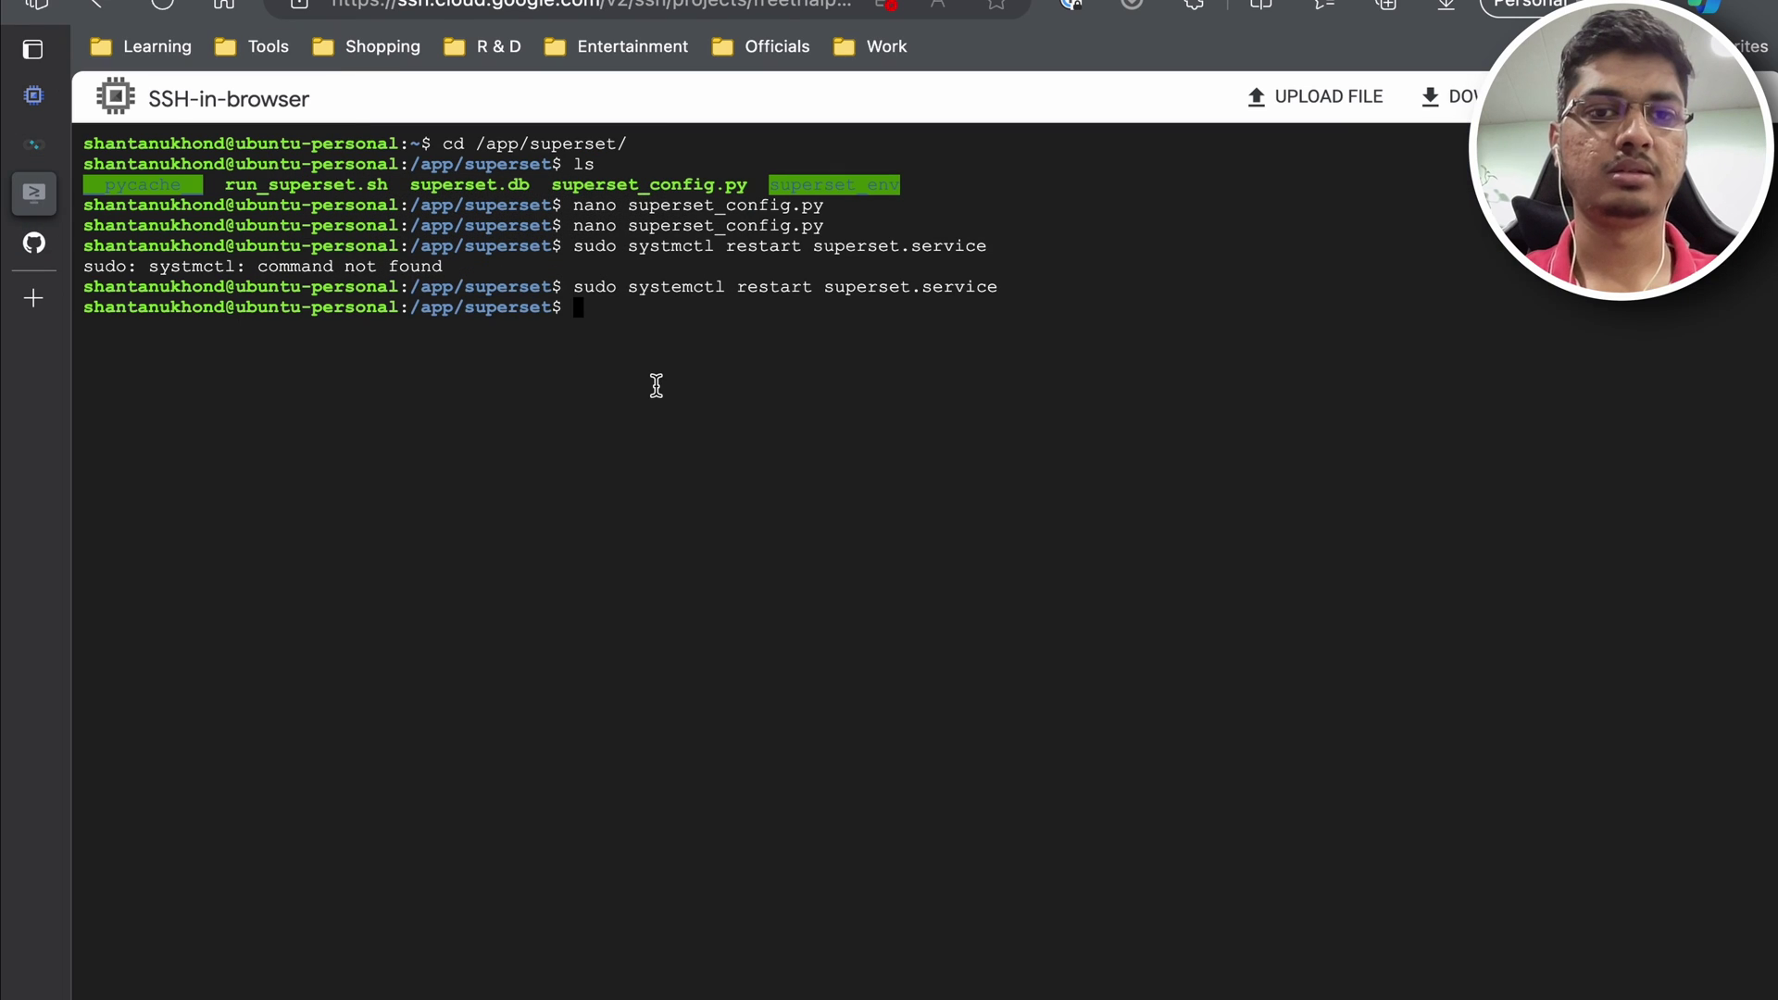
key("Up")
key("Up")
key("Up")
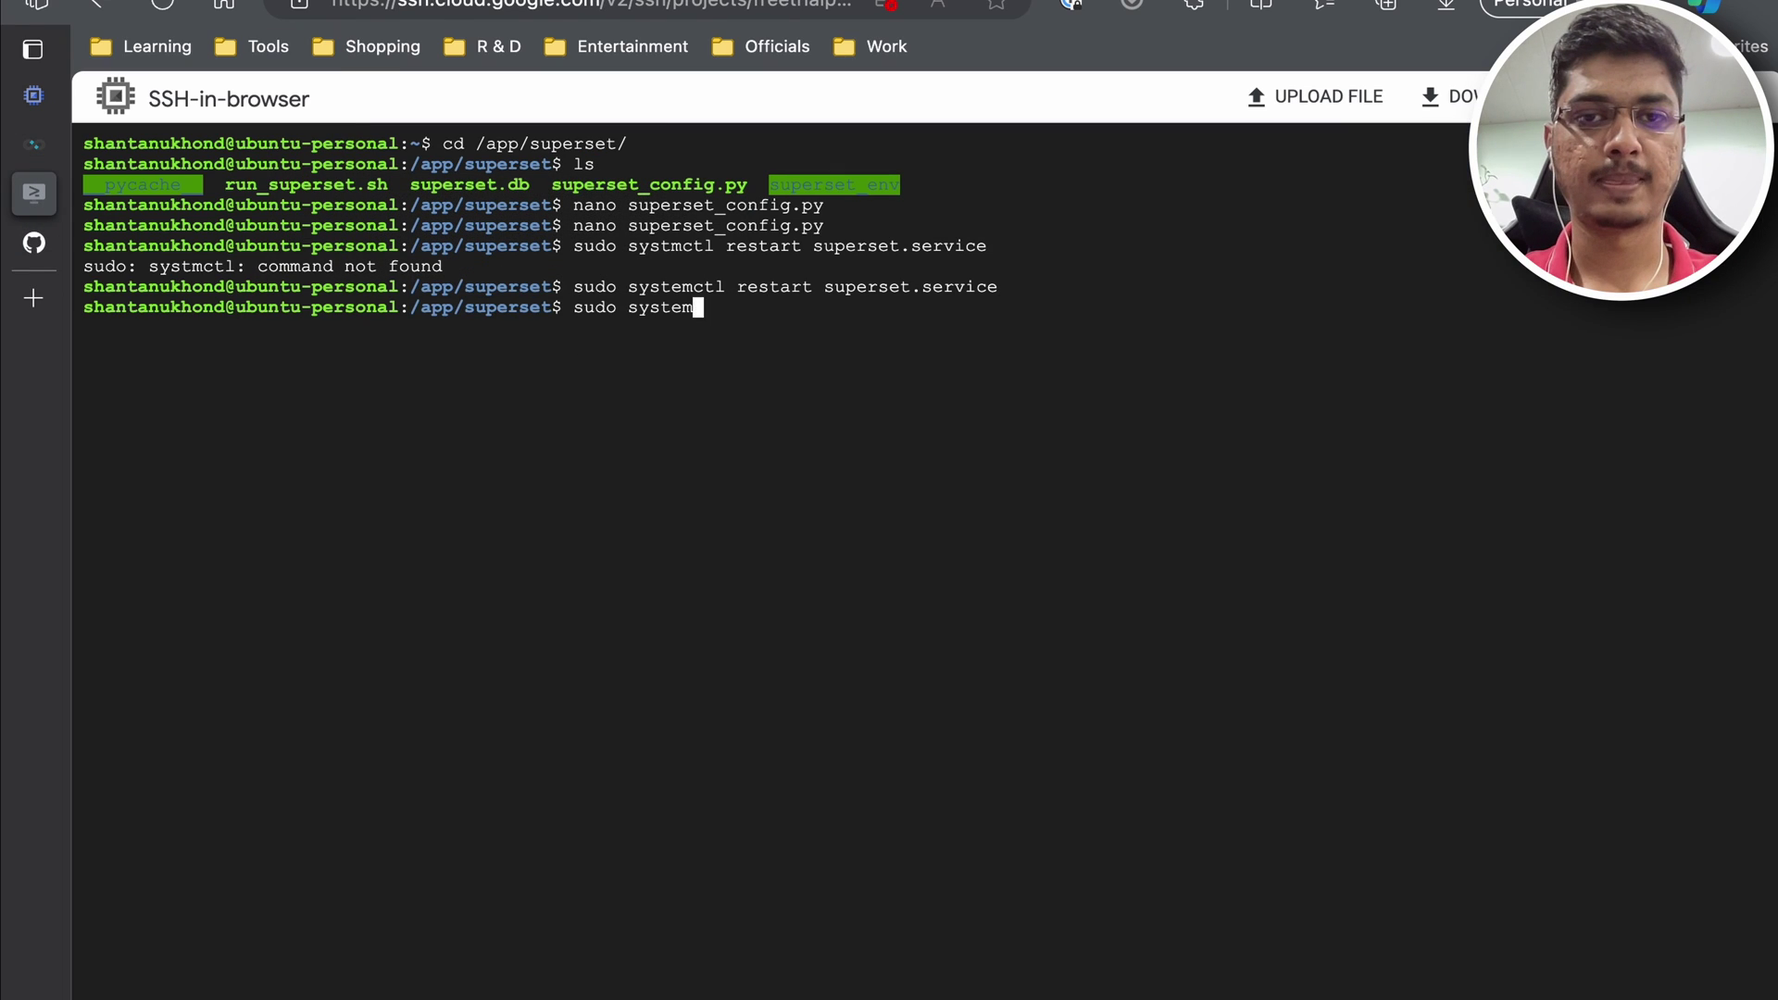
key("Return")
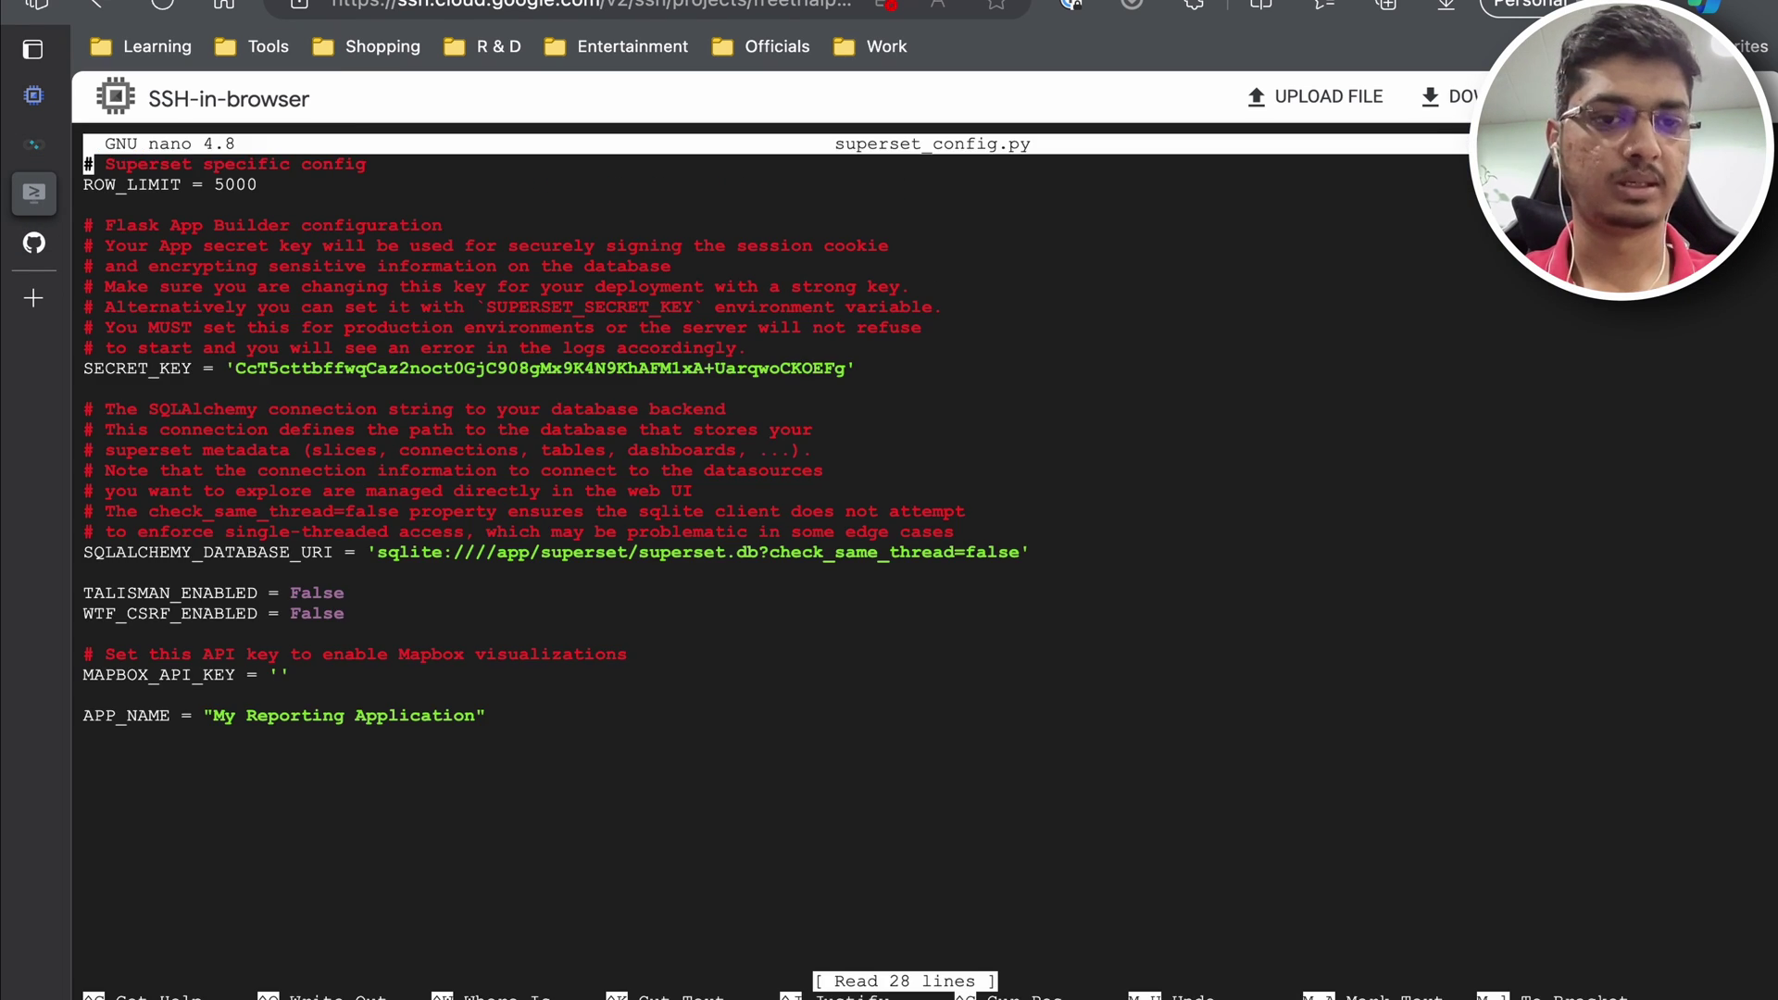
key("Down")
key("Down")
key("Down")
key("Down")
key("Down")
key("Down")
key("Down")
key("Down")
key("Down")
key("Down")
key("Down")
key("Down")
key("Down")
key("Down")
key("Down")
key("Down")
key("Down")
key("Down")
key("Down")
key("Down")
key("Down")
key("Down")
key("Down")
key("Down")
key("Down")
key("Down")
key("Down")
key("Down")
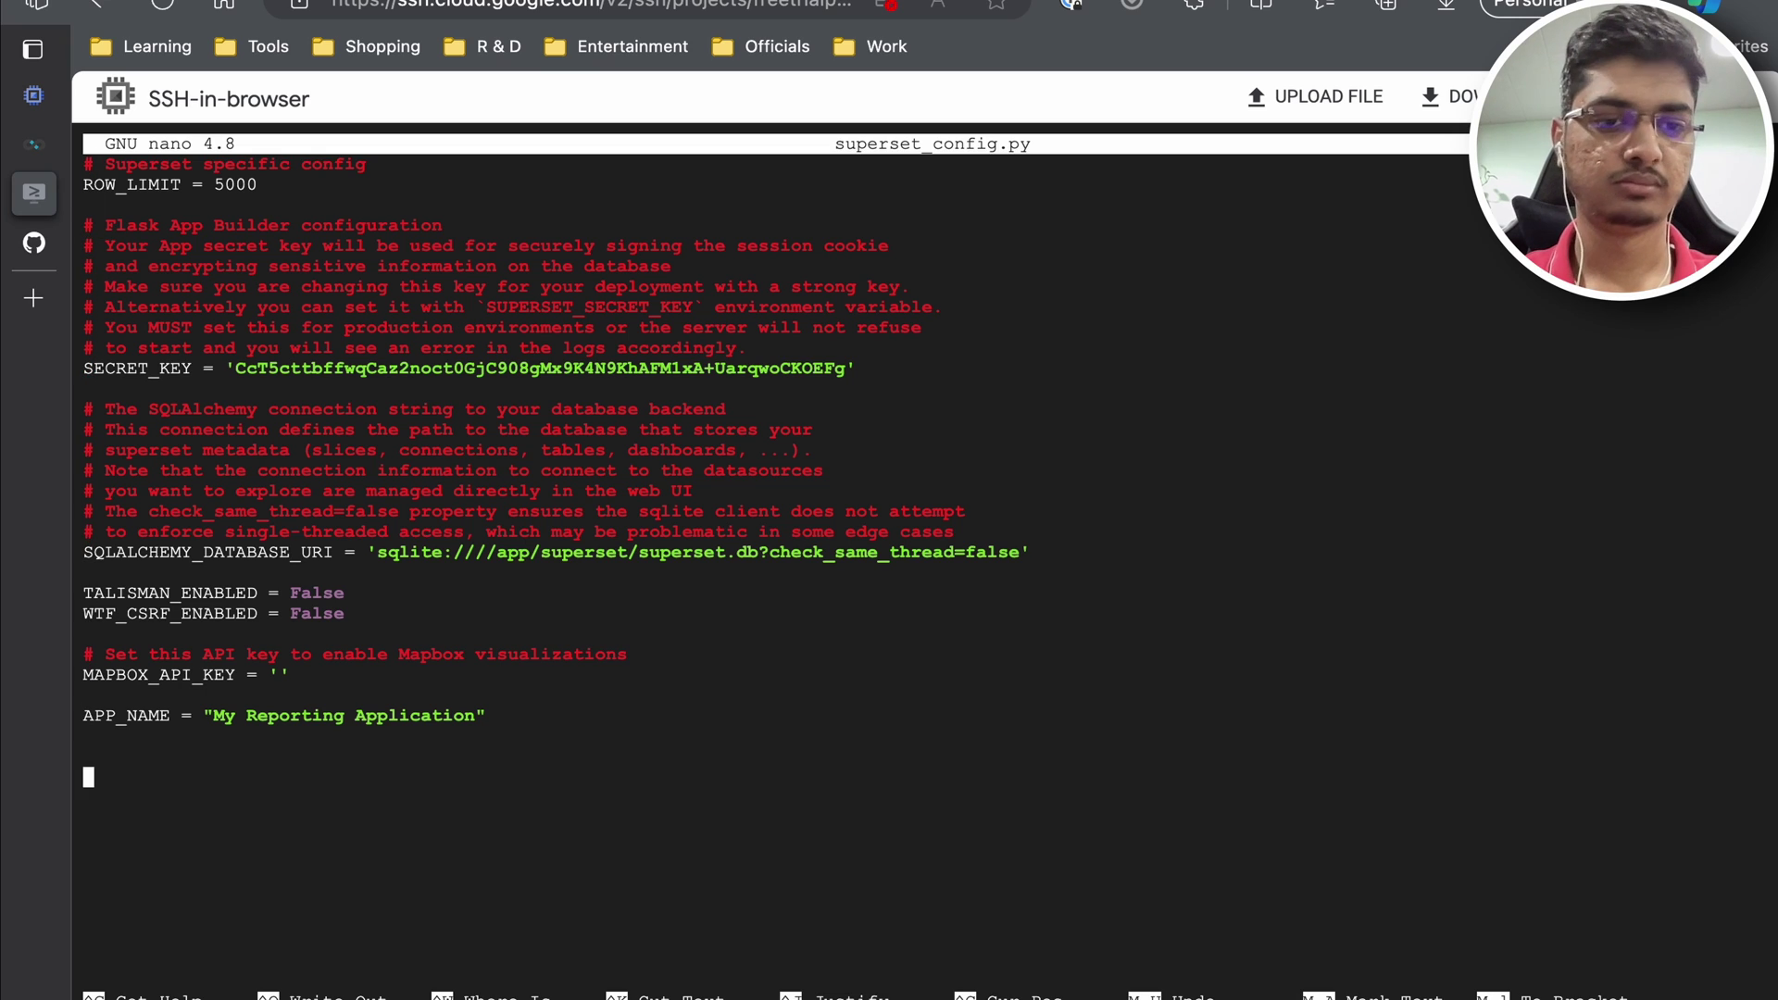
type("APP_ICON = \"/static/assets/images/your_app_name/logo.png\"")
key("Left")
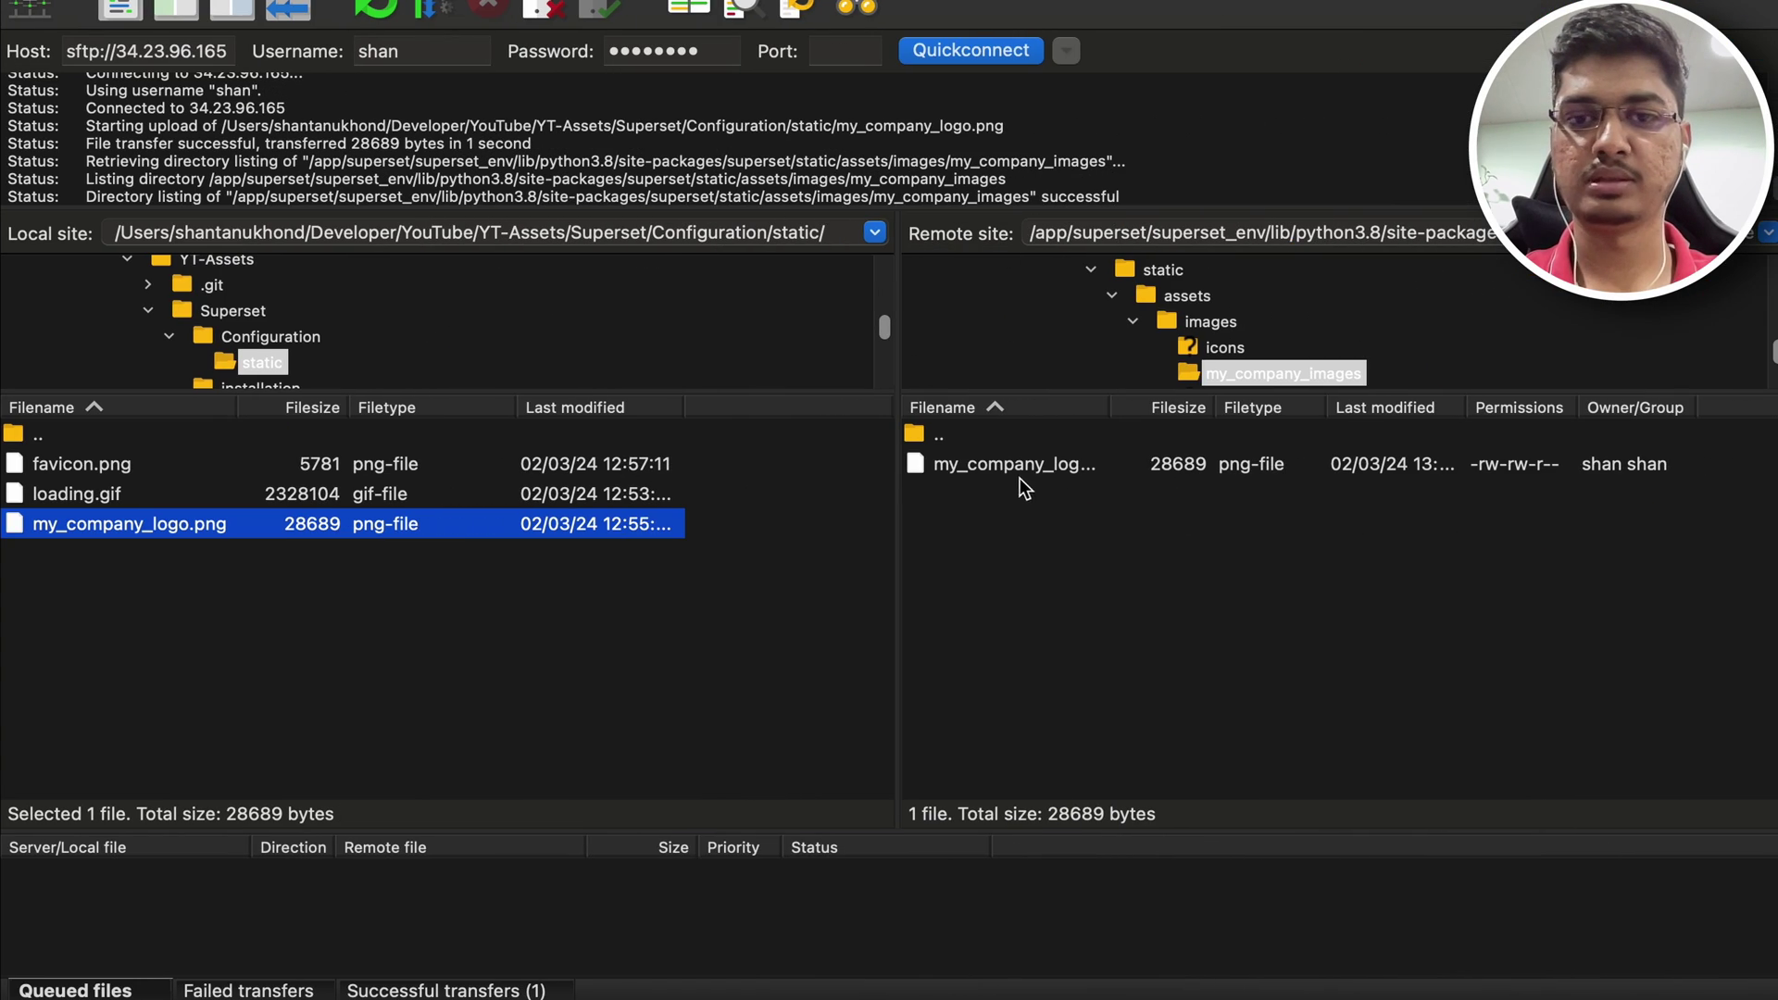
Step: Put the server file my_company_logo.png into rename mode to expose its exact name
left_click(1010, 465)
right_click(1007, 463)
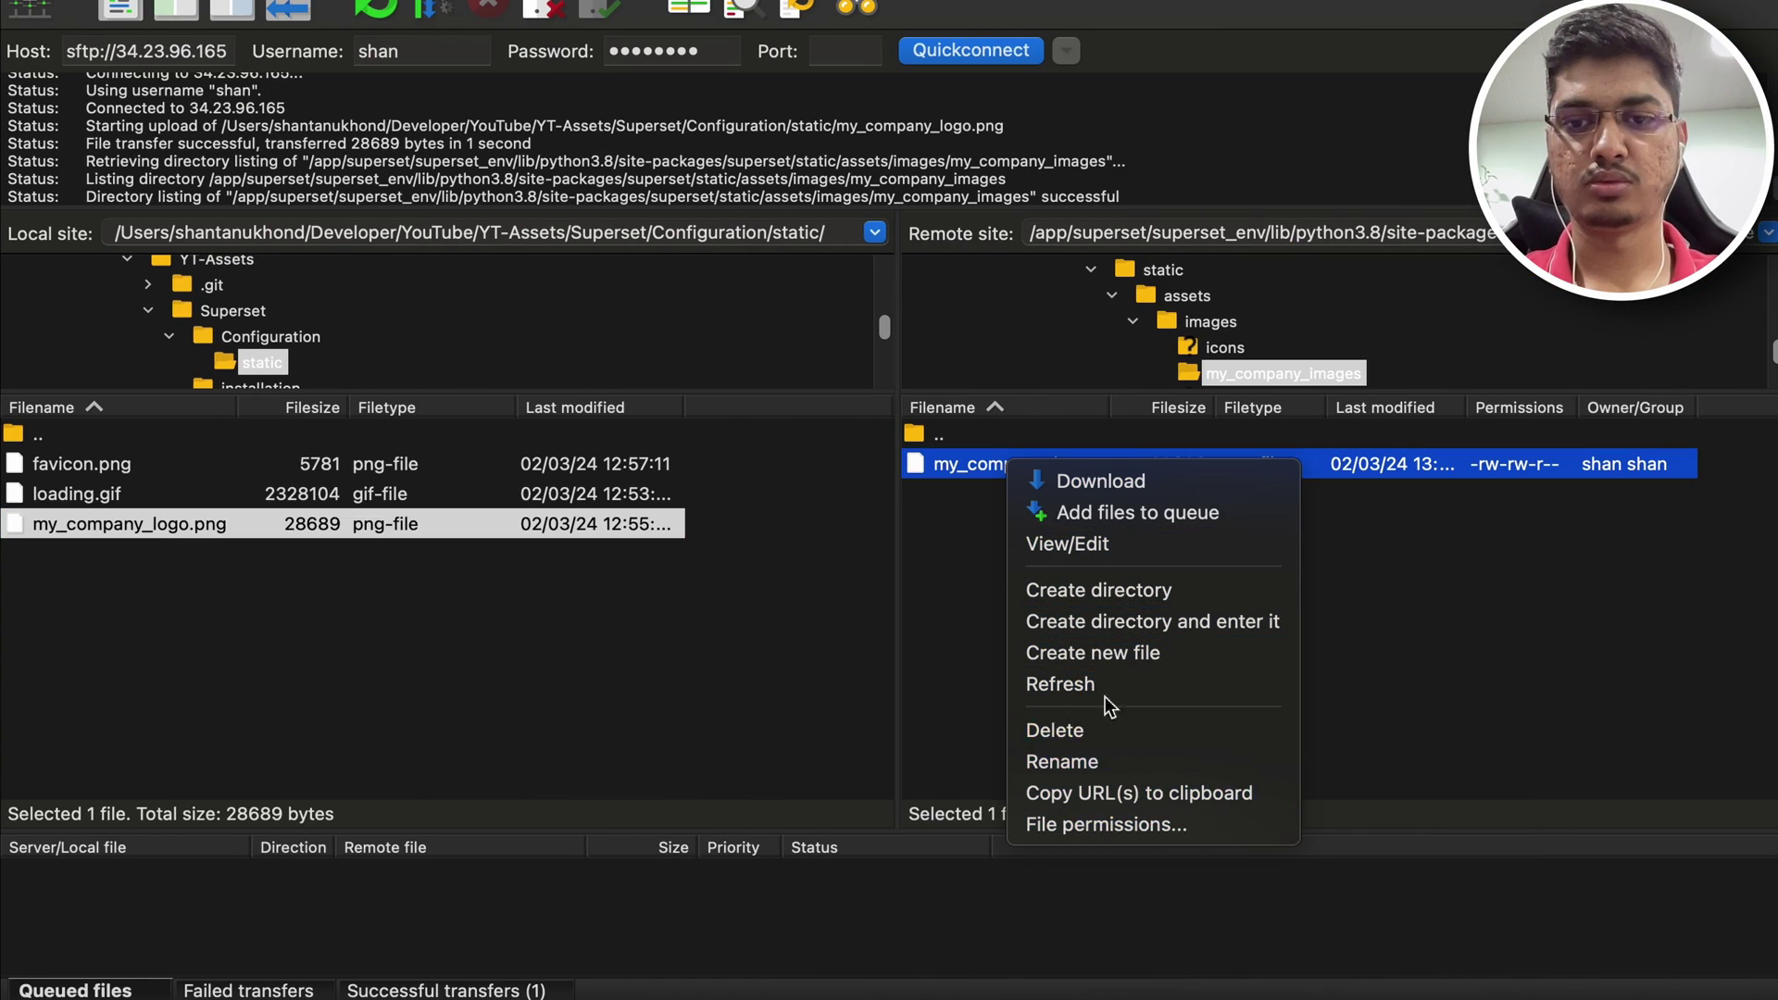
left_click(1111, 762)
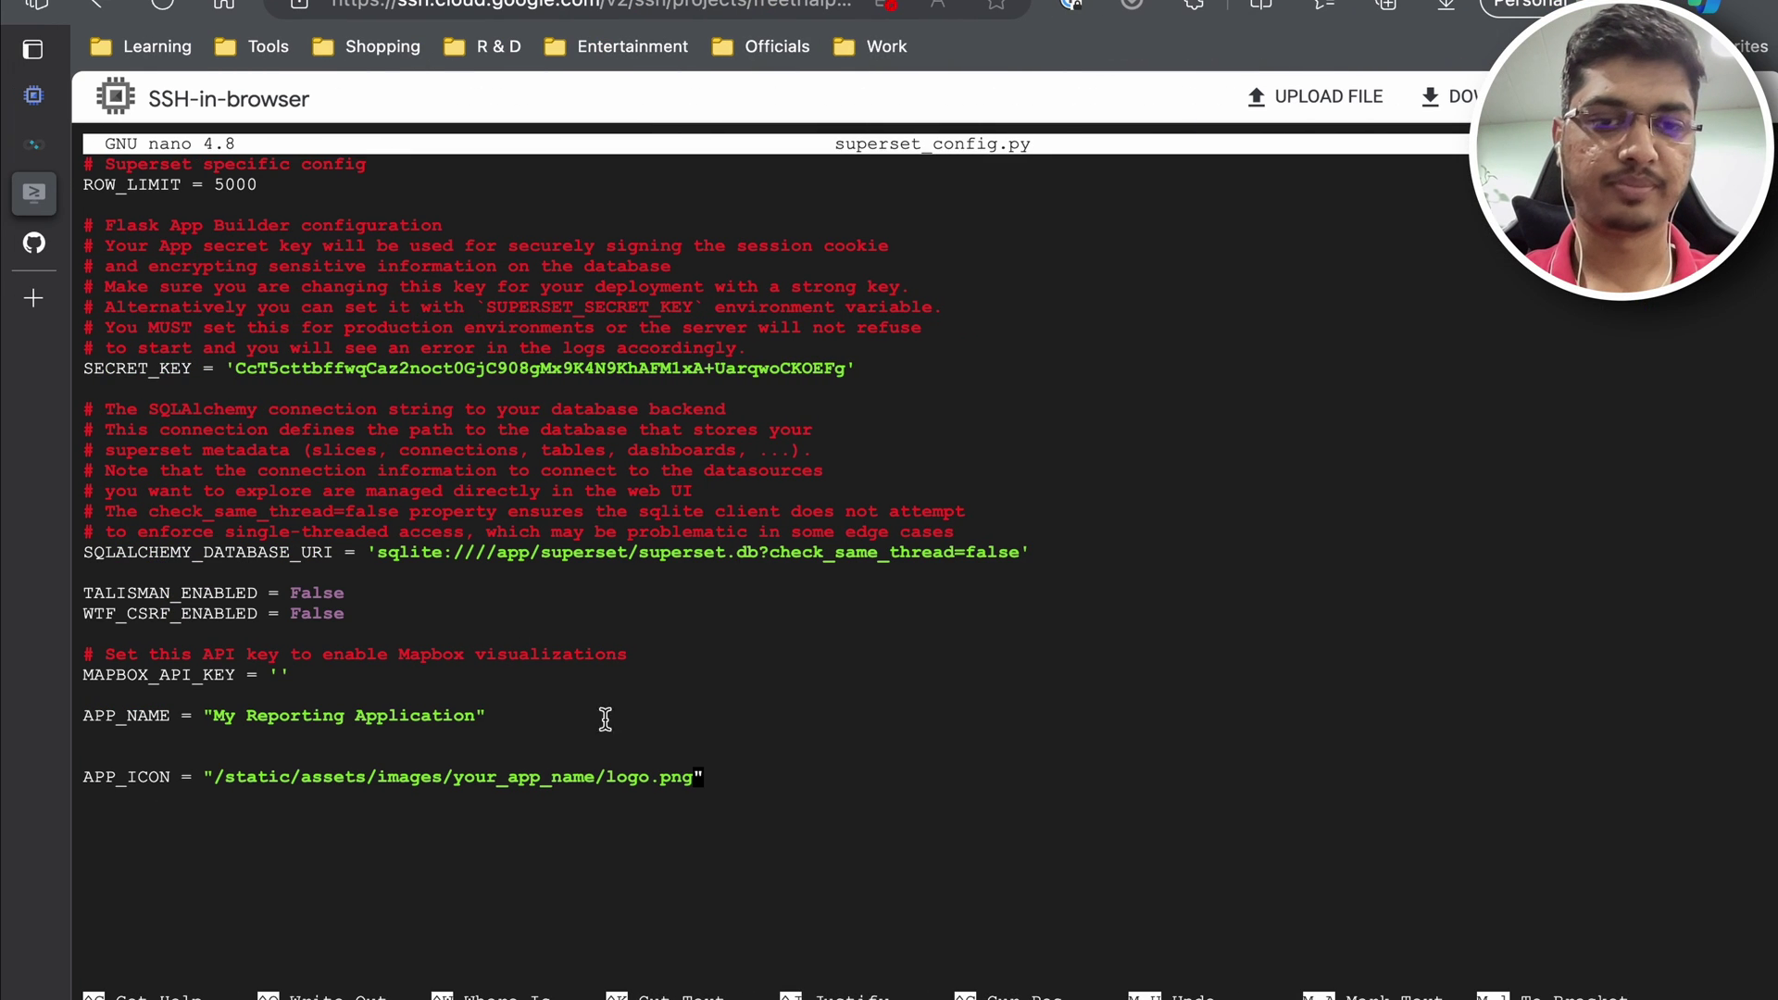
Step: Change the APP_ICON path to /static/assets/images/my_company_images/my_company_logo.png
key("BackSpace")
key("BackSpace")
key("BackSpace")
key("BackSpace")
key("BackSpace")
key("BackSpace")
key("BackSpace")
key("BackSpace")
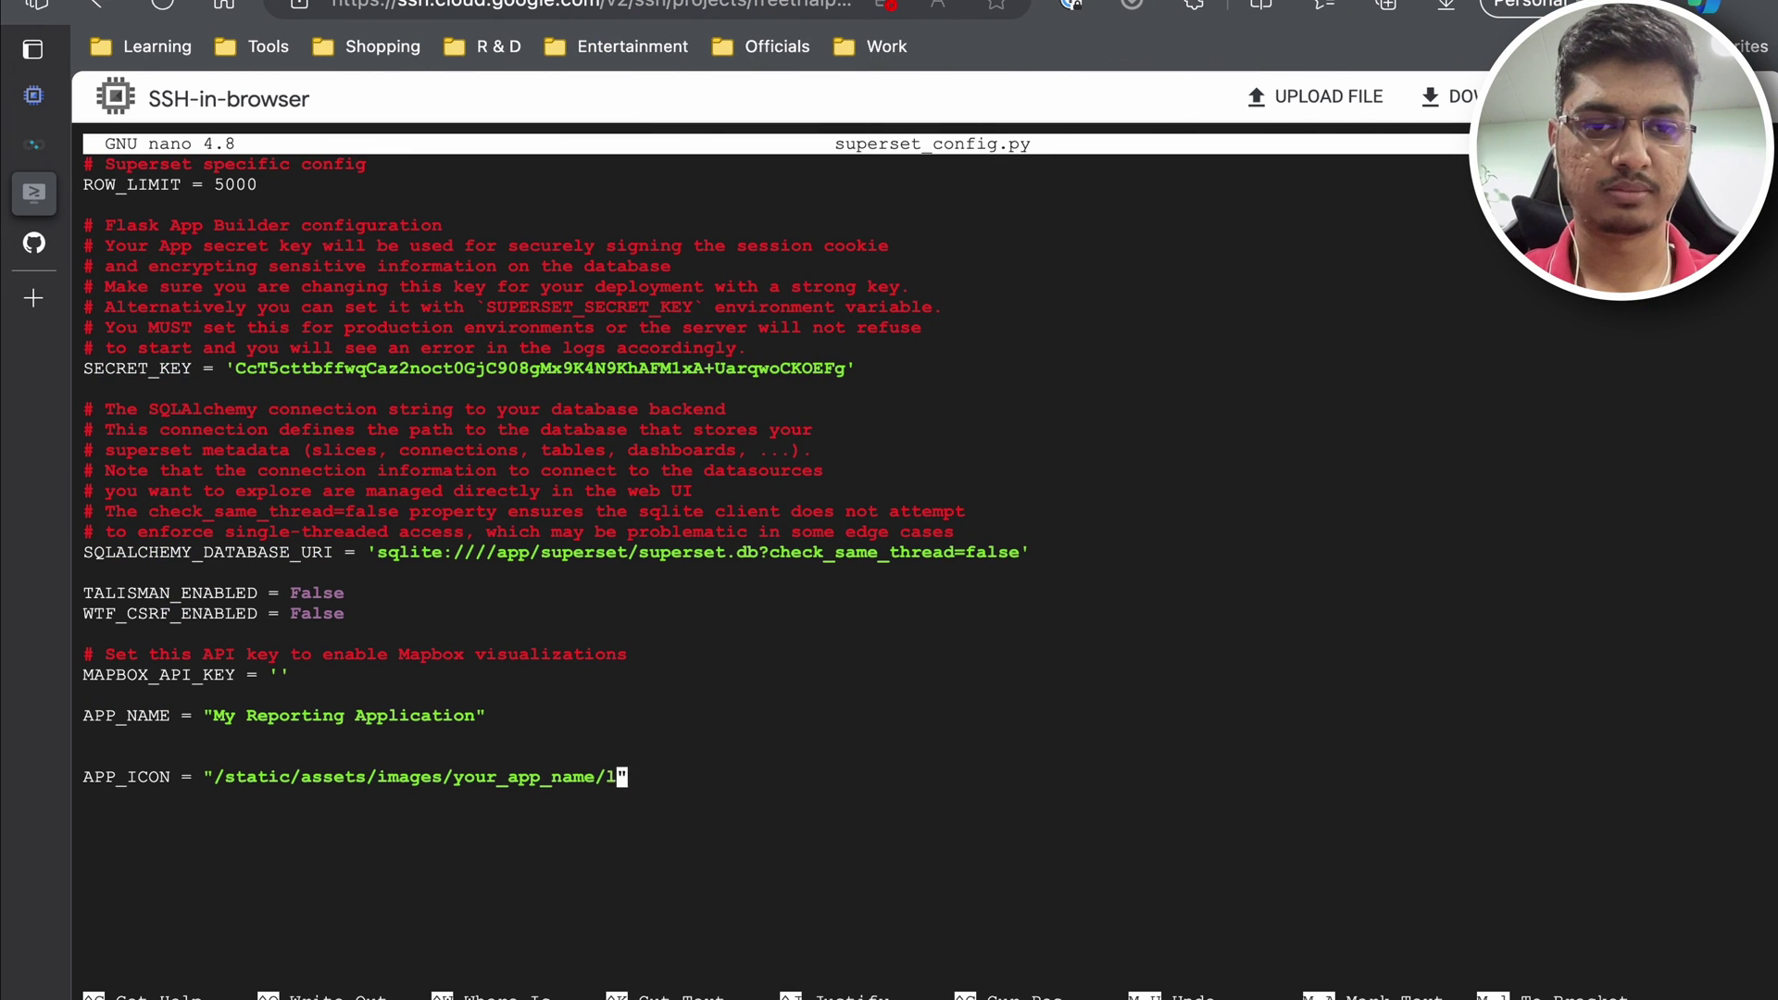
type("my_company_logo.png")
key("Left")
key("Left")
key("Left")
key("Left")
key("Left")
key("Left")
key("Left")
key("Left")
key("Left")
key("Left")
key("Left")
key("Left")
key("Left")
key("Left")
key("Left")
key("Left")
key("Left")
key("Left")
key("Left")
key("Left")
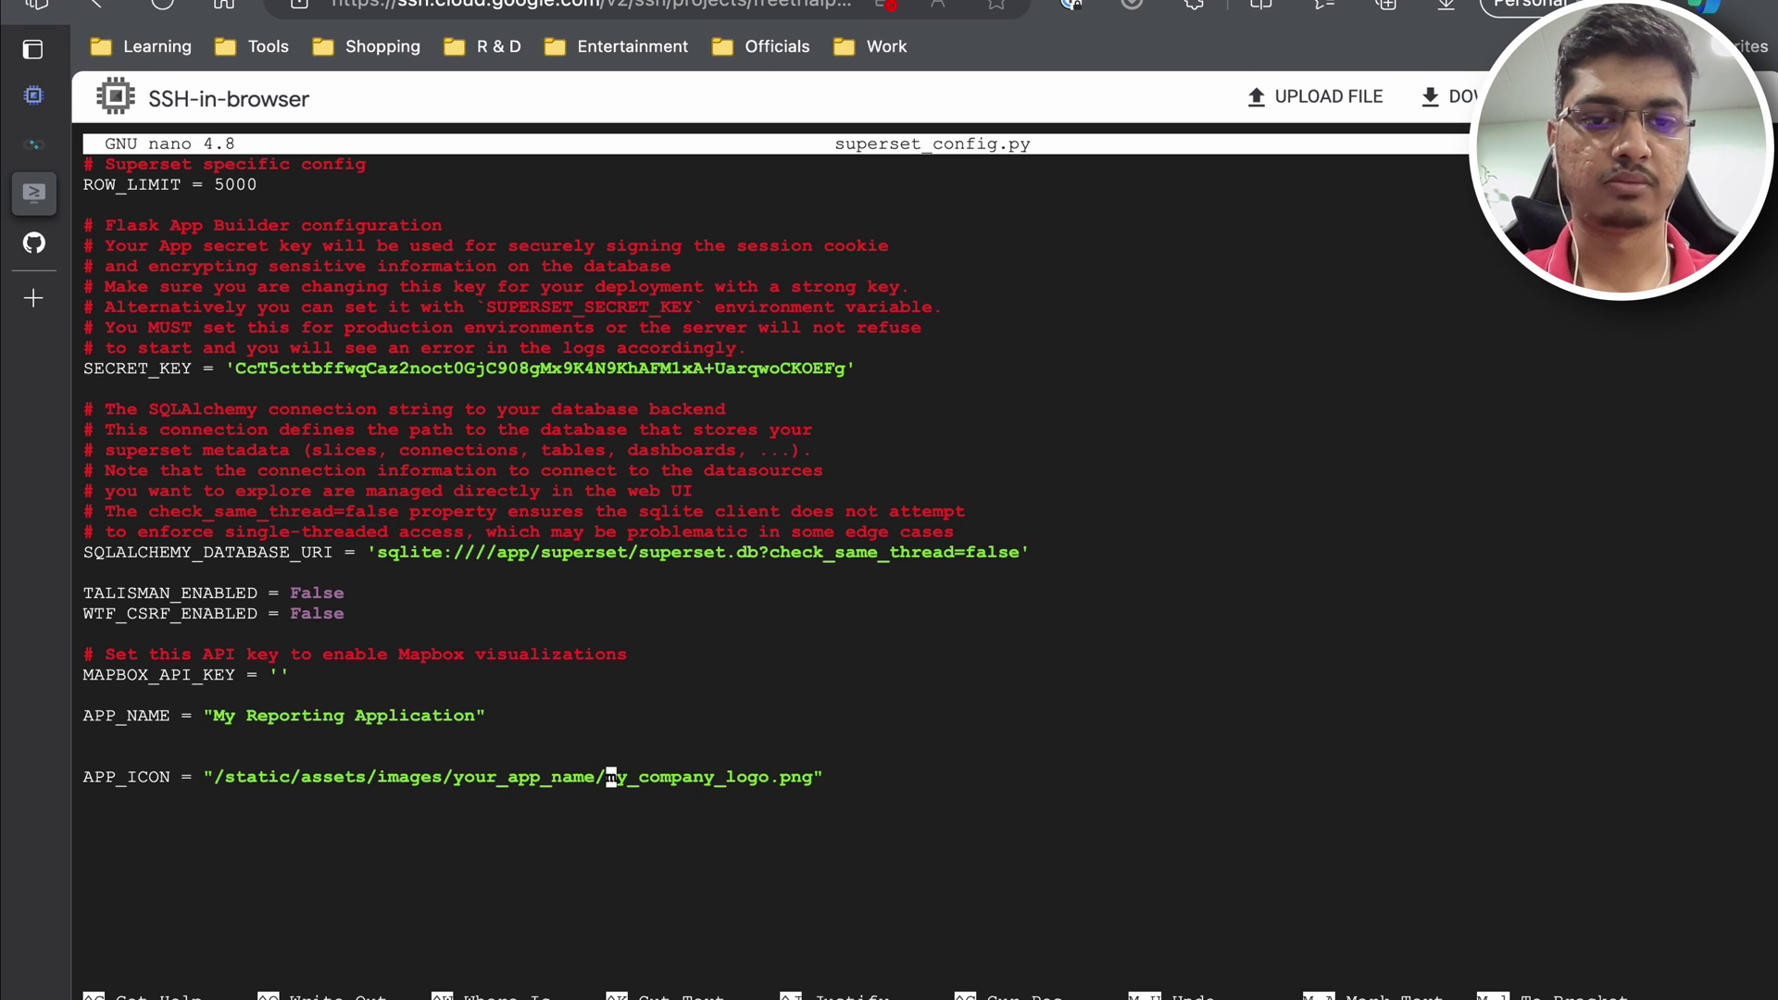
key("BackSpace")
key("BackSpace")
key("BackSpace")
key("BackSpace")
key("BackSpace")
key("BackSpace")
key("BackSpace")
key("BackSpace")
key("BackSpace")
key("BackSpace")
key("BackSpace")
key("BackSpace")
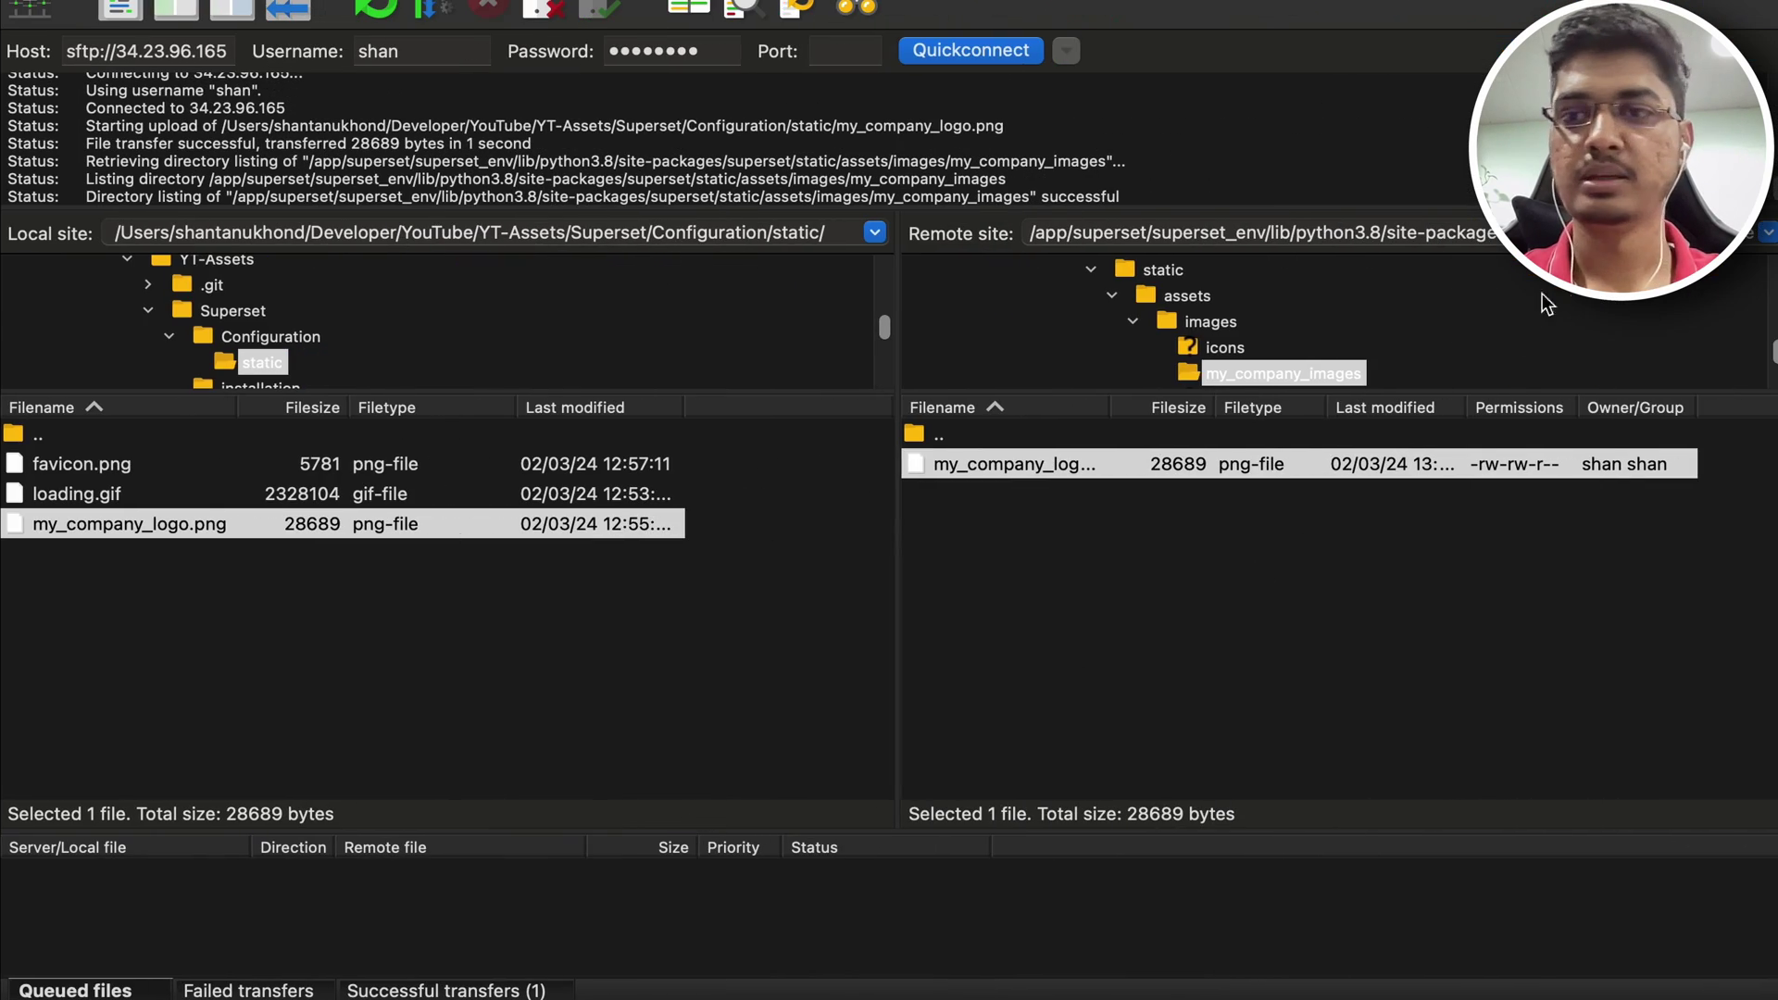
left_click(1259, 232)
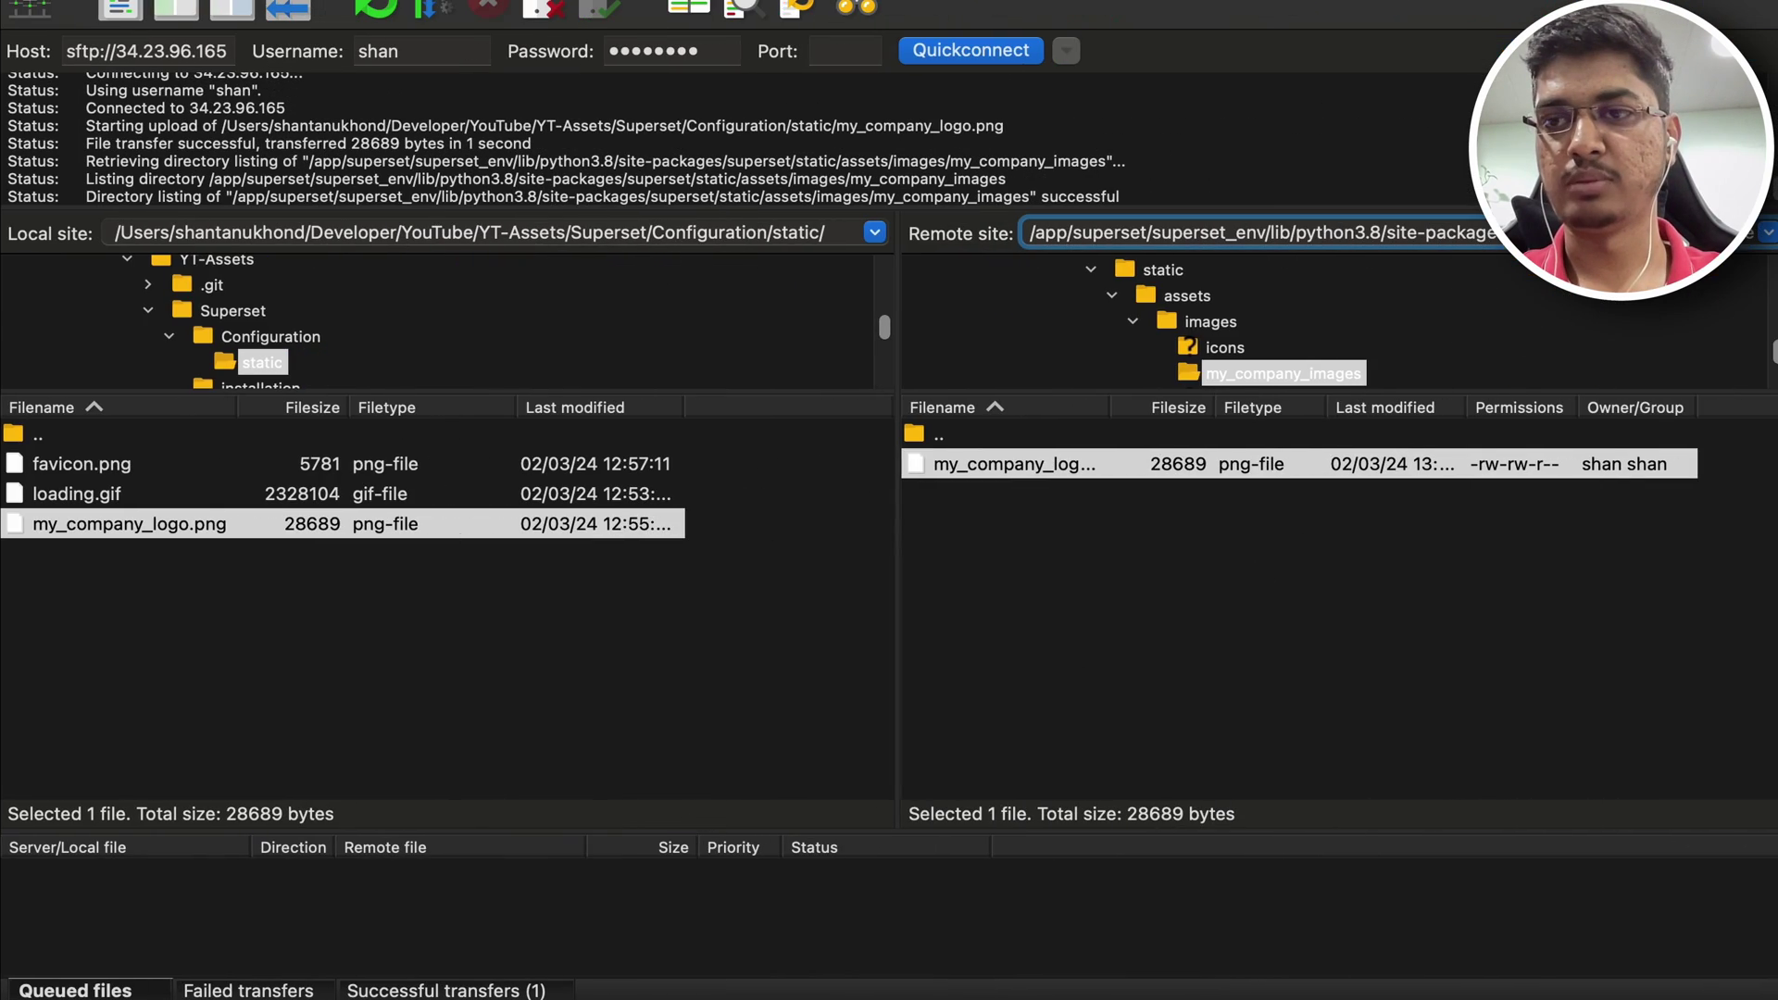
key("Right")
key("Right")
key("Right")
key("Right")
key("Right")
key("Right")
key("Right")
key("Right")
key("Right")
key("Right")
key("Right")
key("Right")
key("Right")
key("Right")
key("Right")
key("Right")
key("Right")
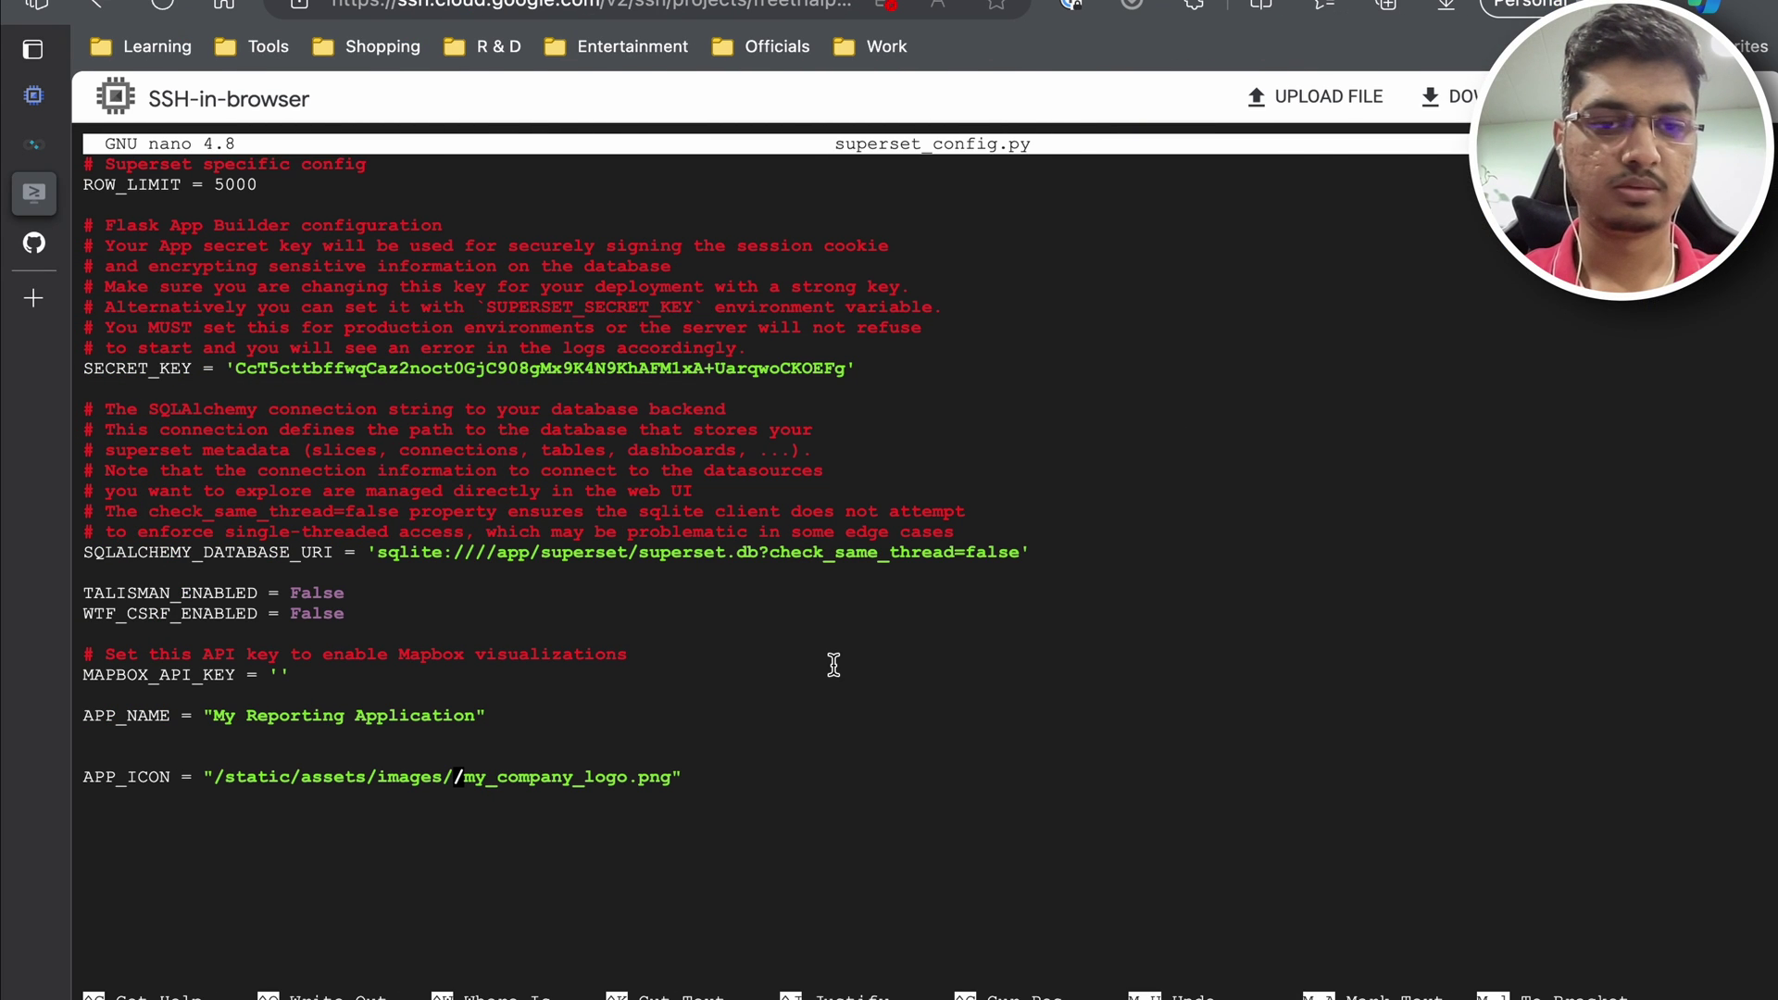
type("my_company_images")
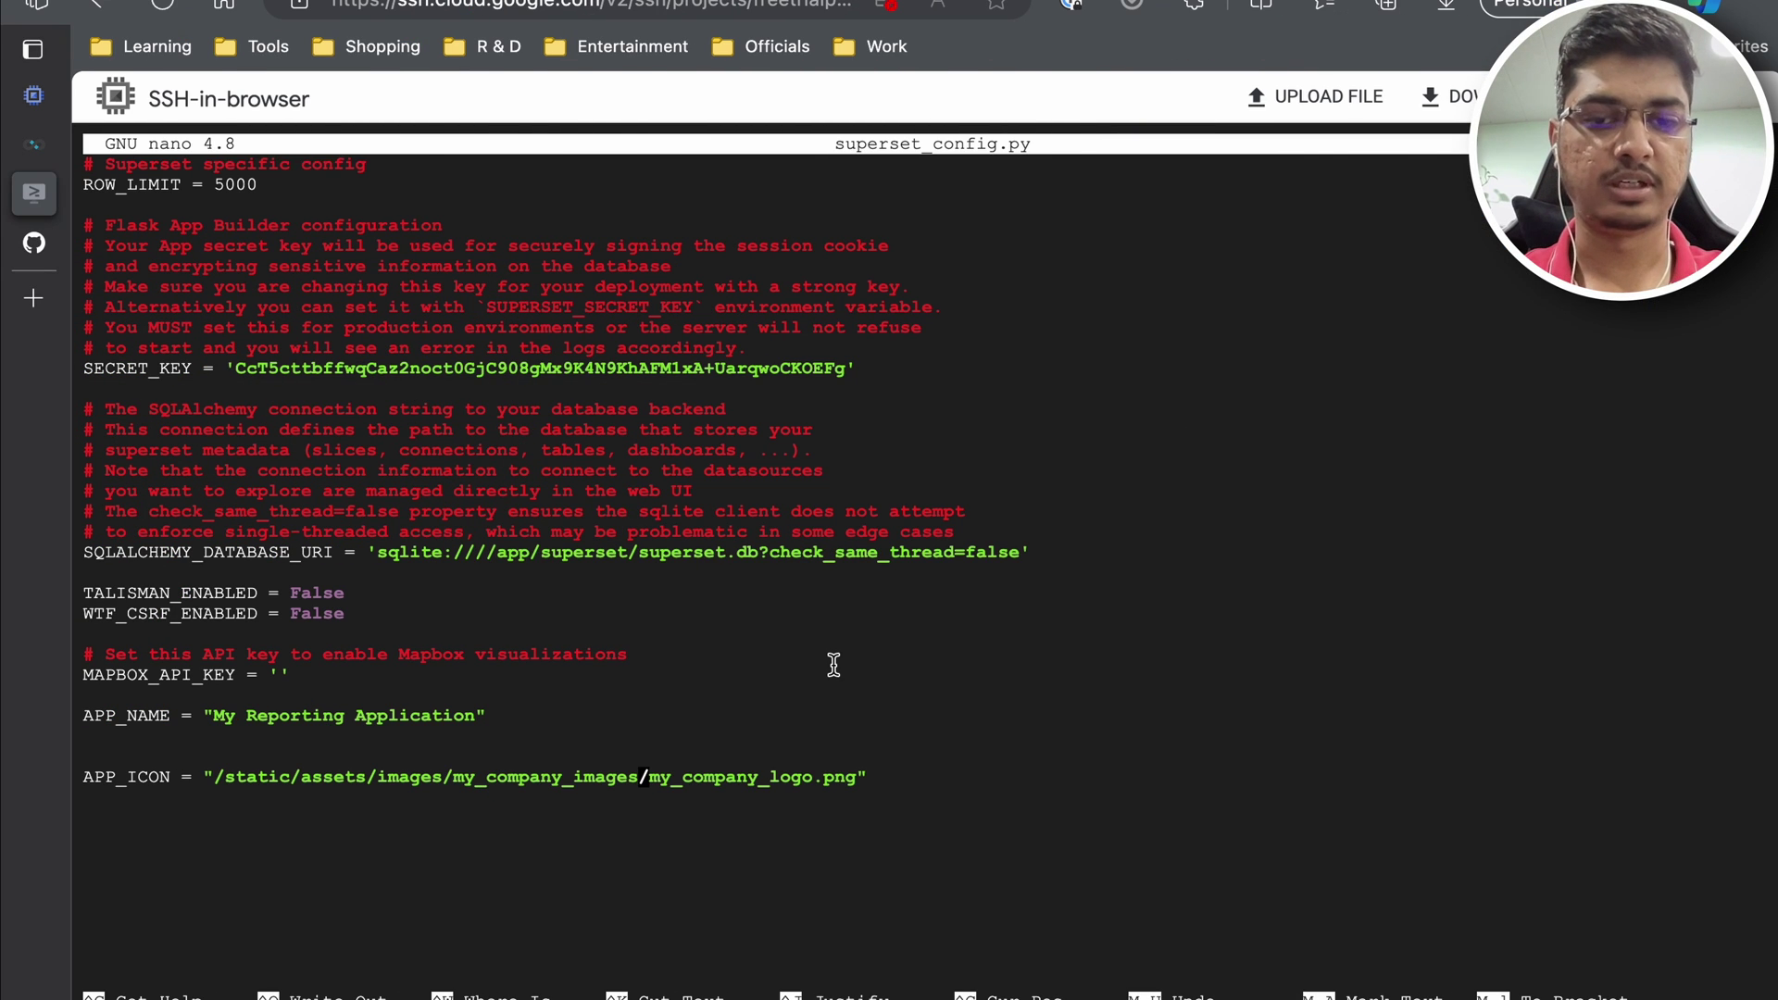
Step: Save superset_config.py in nano and move to the empty line below APP_ICON
key("super+s")
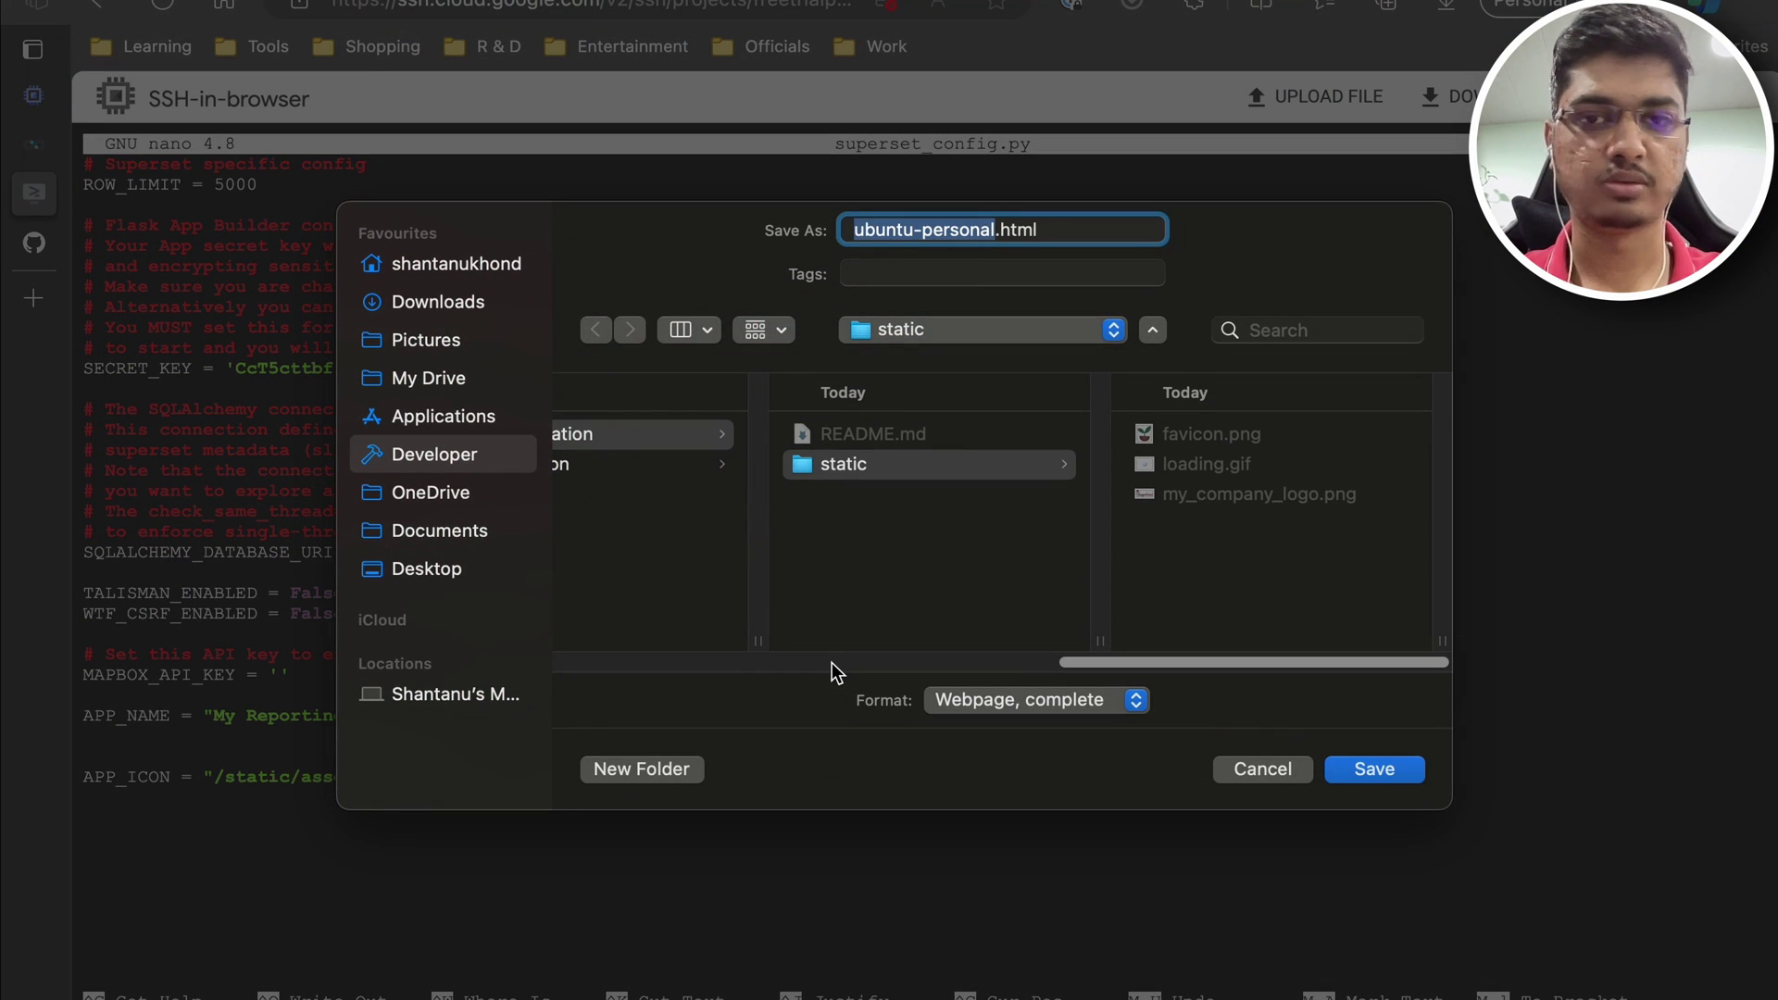
key("Escape")
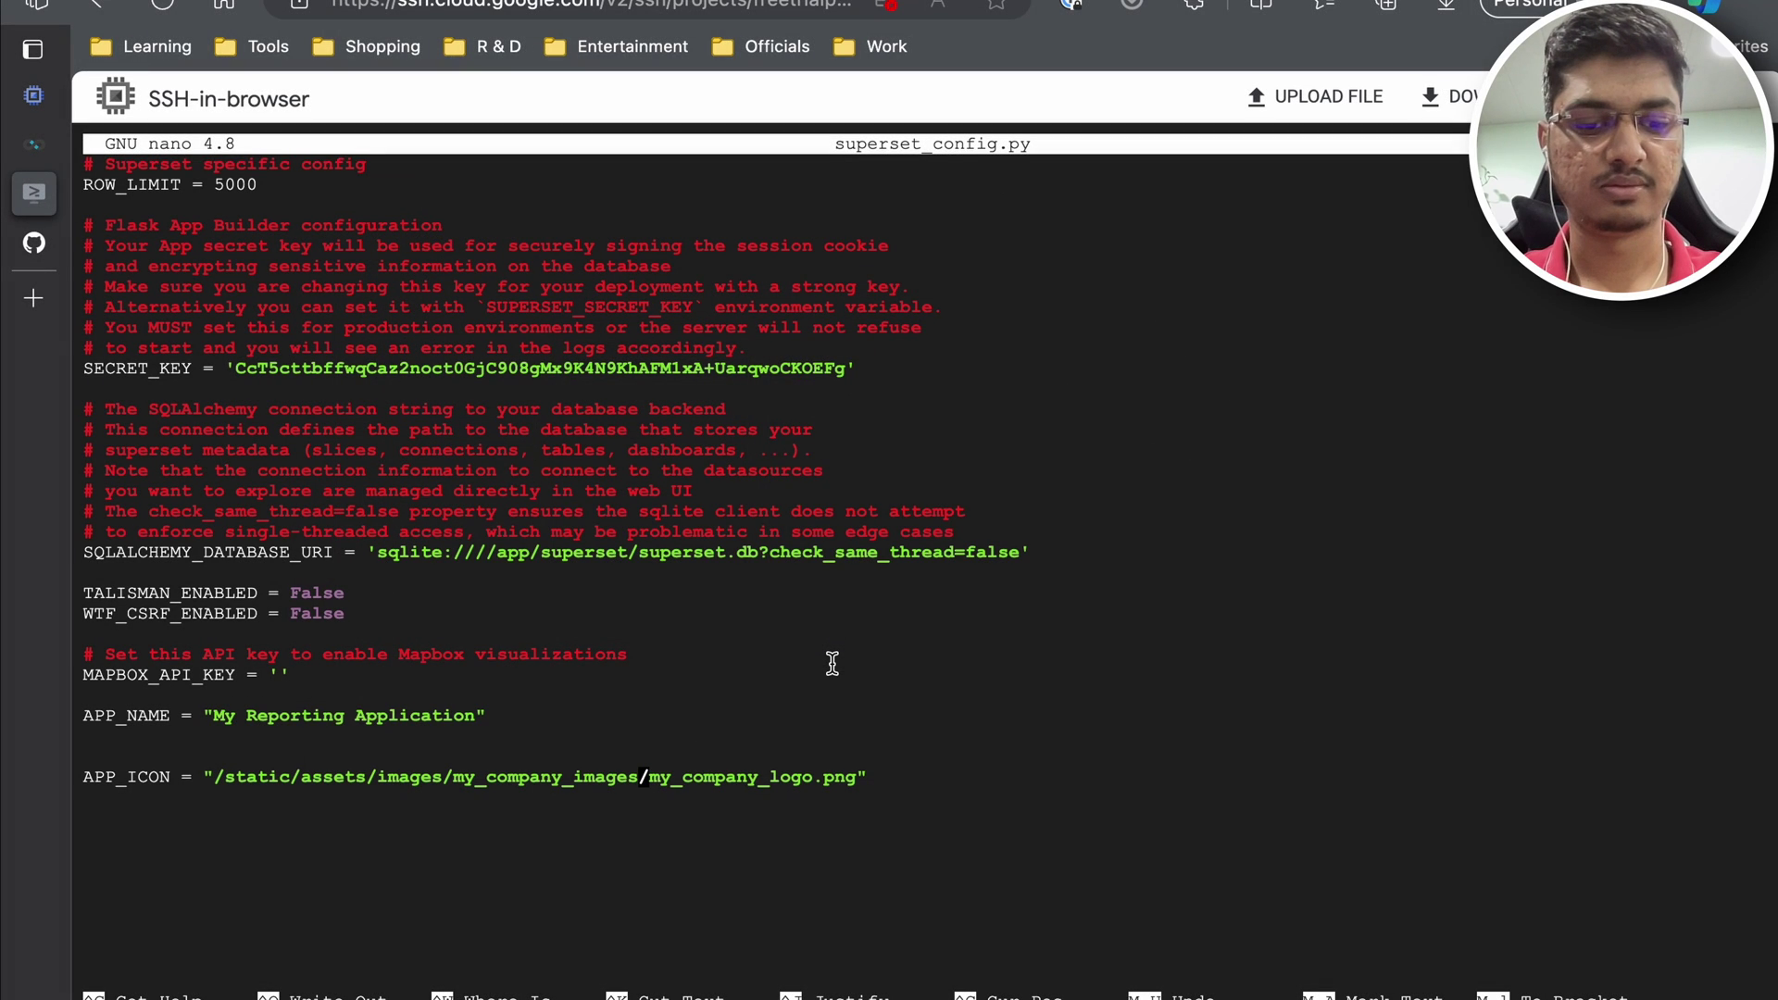
key("ctrl+o")
key("Return")
key("Down")
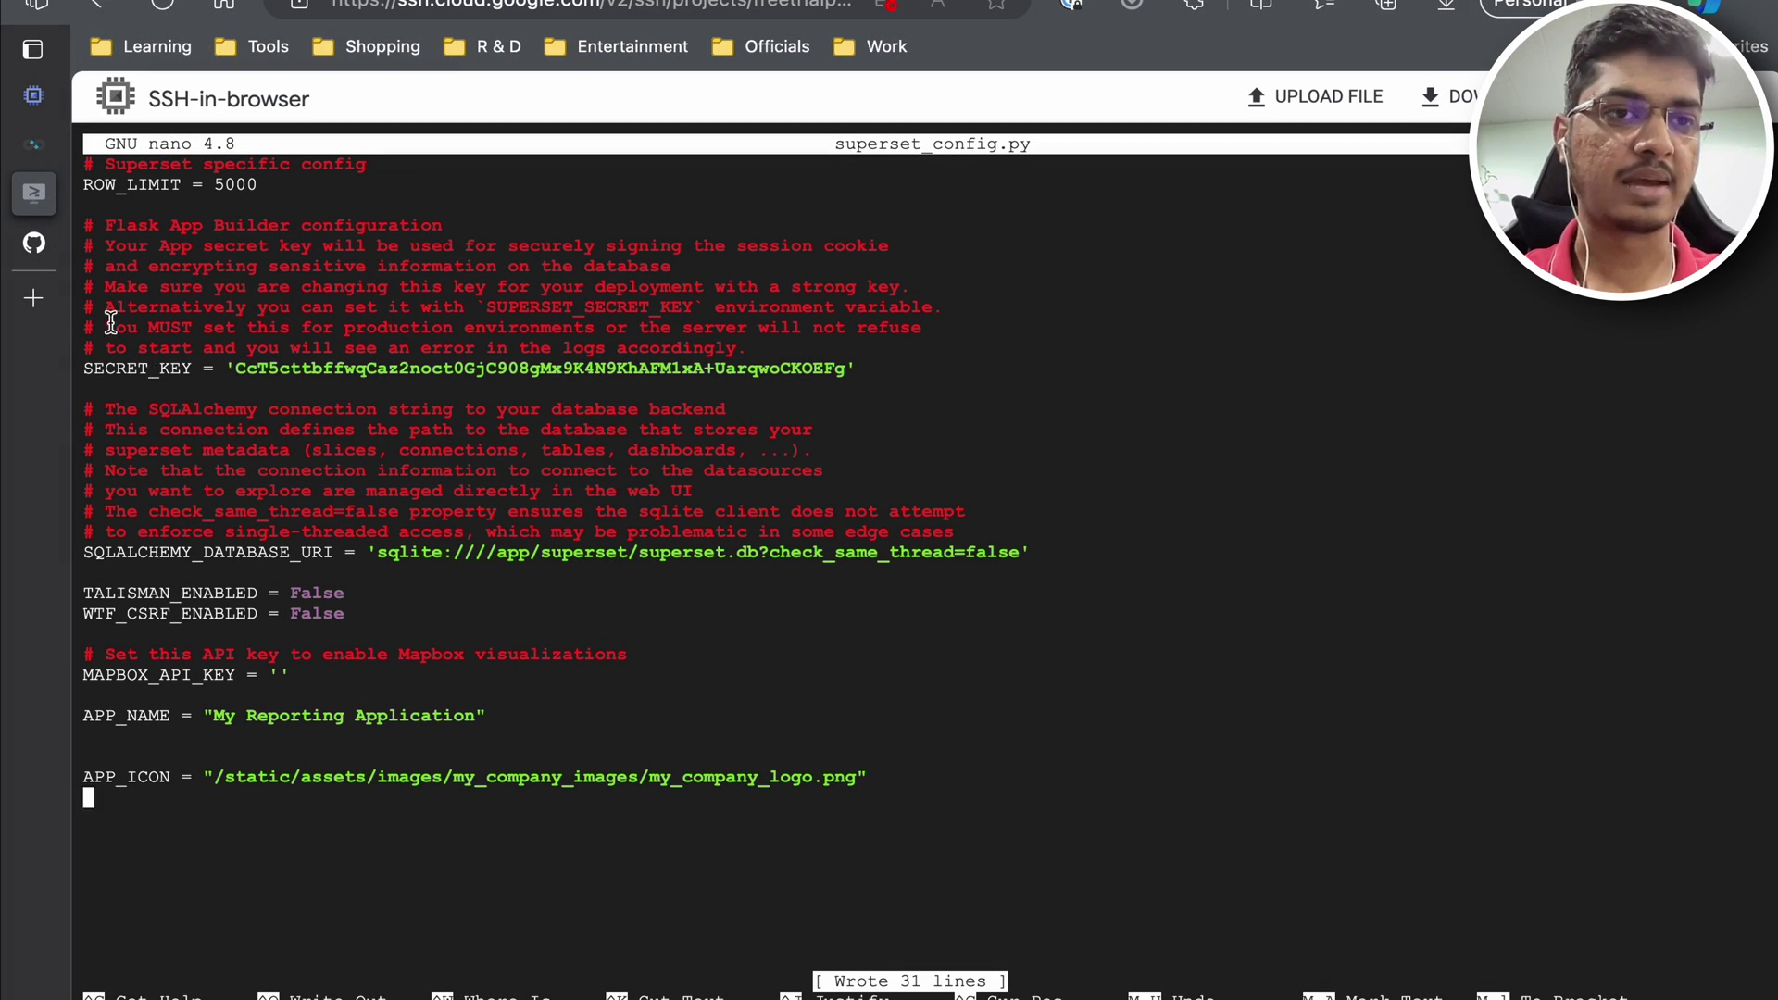
Step: Copy the LOGO_TARGET_PATH, LOGO_TOOLTIP and LOGO_RIGHT_TEXT lines from the GitHub README
left_click(33, 243)
scroll(798, 604, "down", 3)
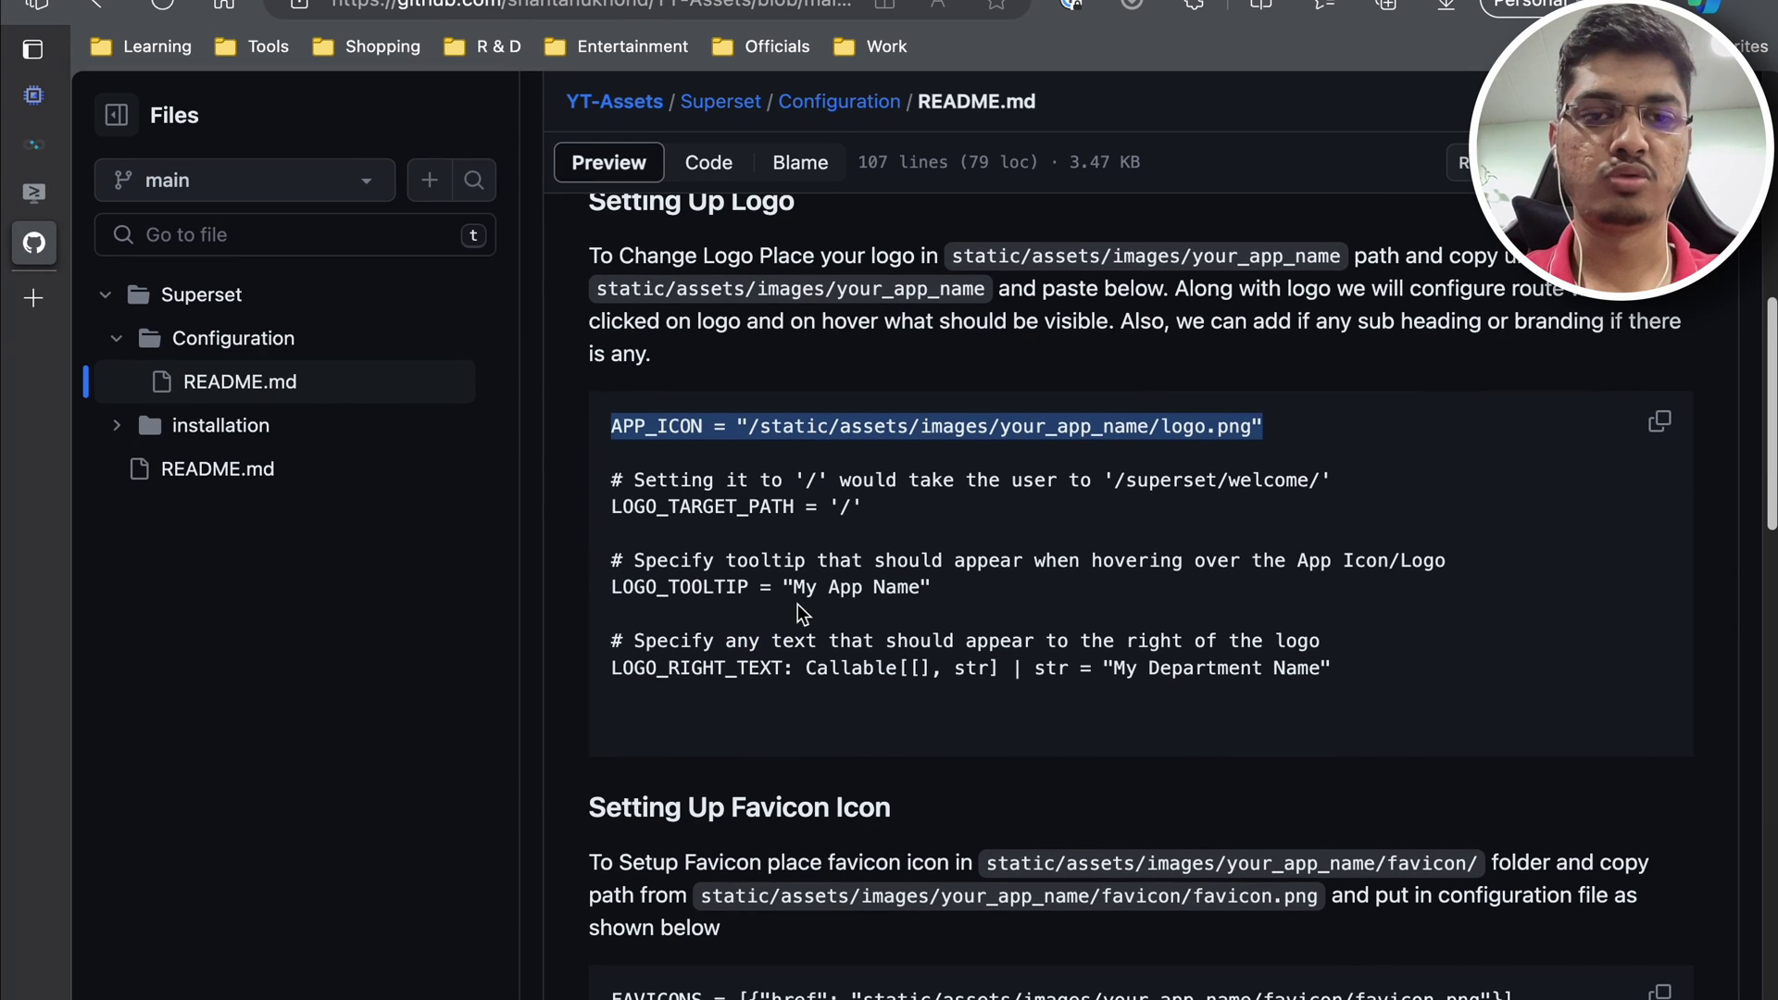
left_click_drag(609, 474, 892, 513)
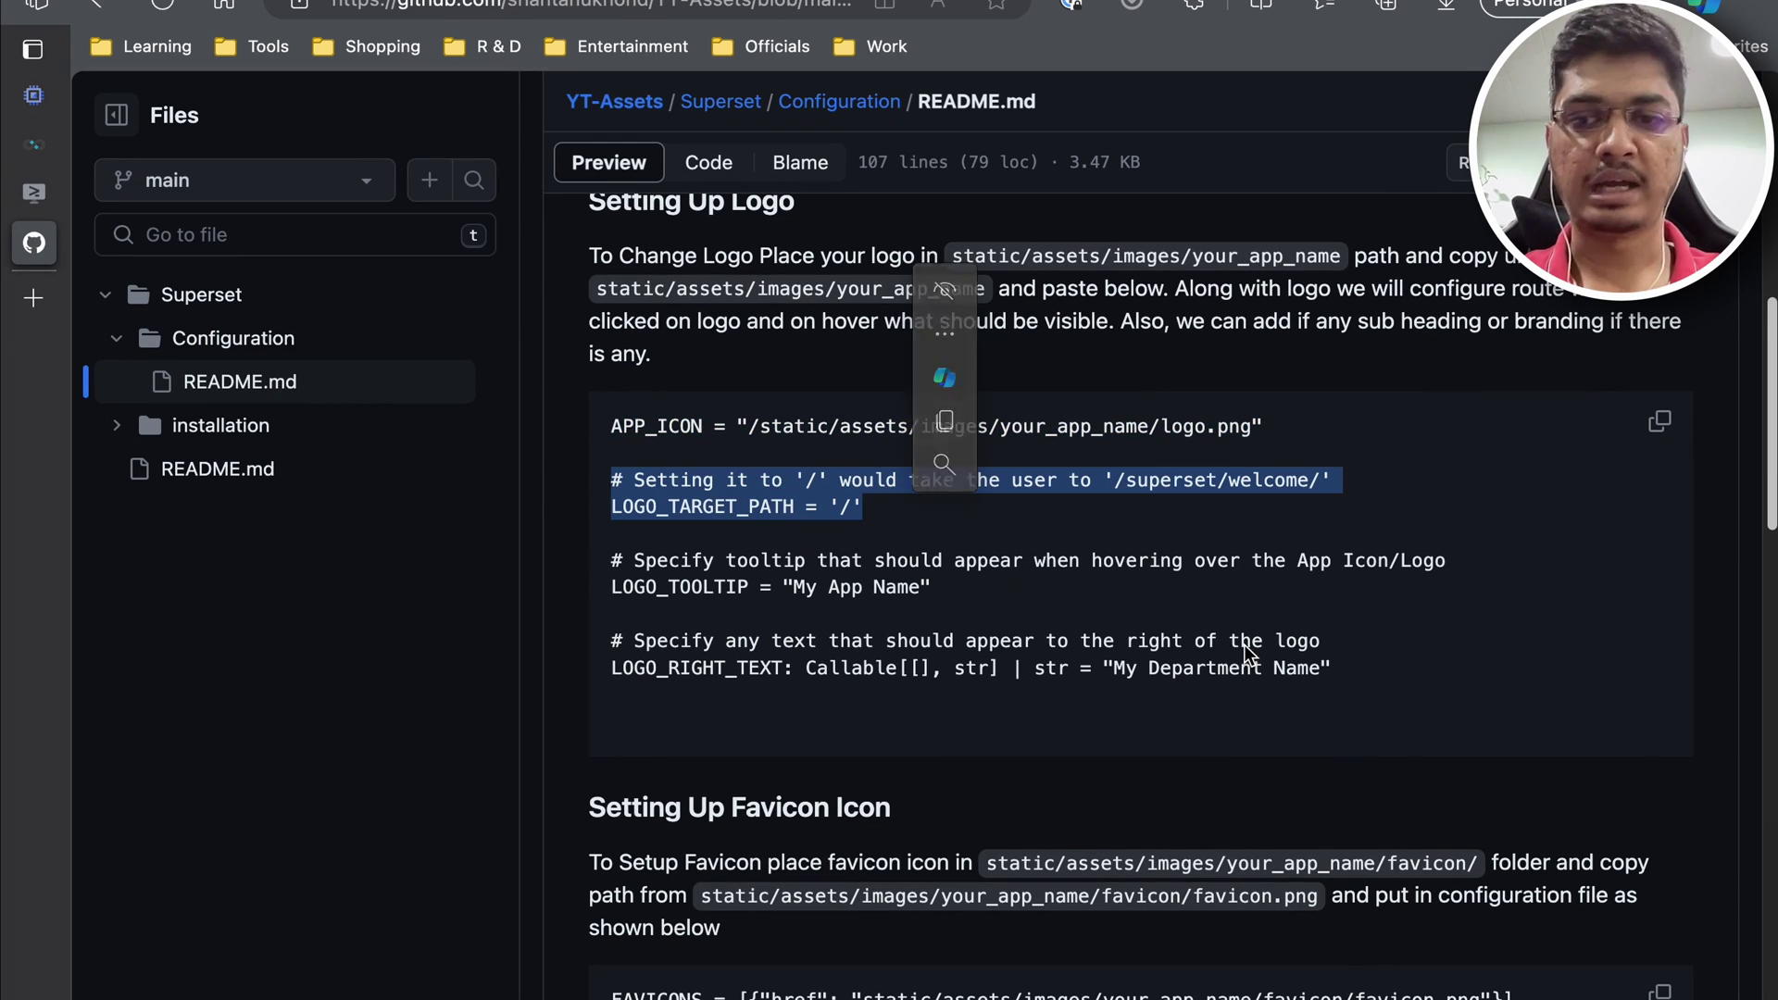
left_click(1358, 664, "shift")
key("ctrl+c")
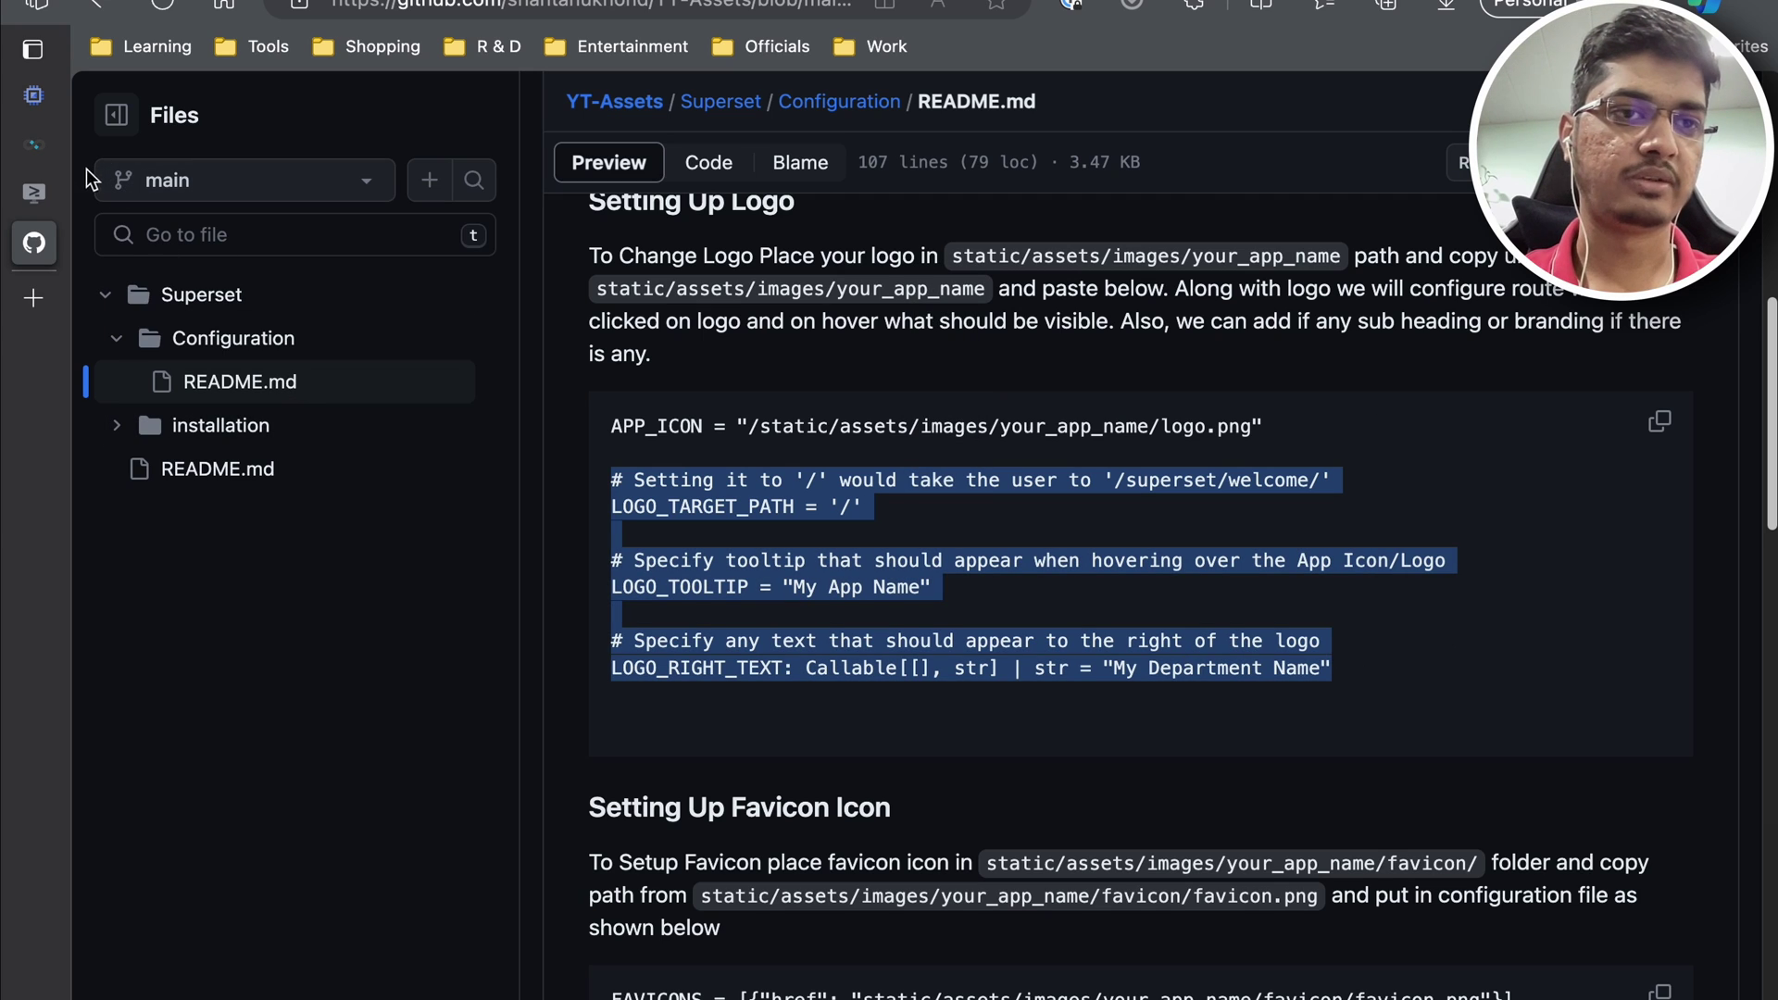
left_click(48, 191)
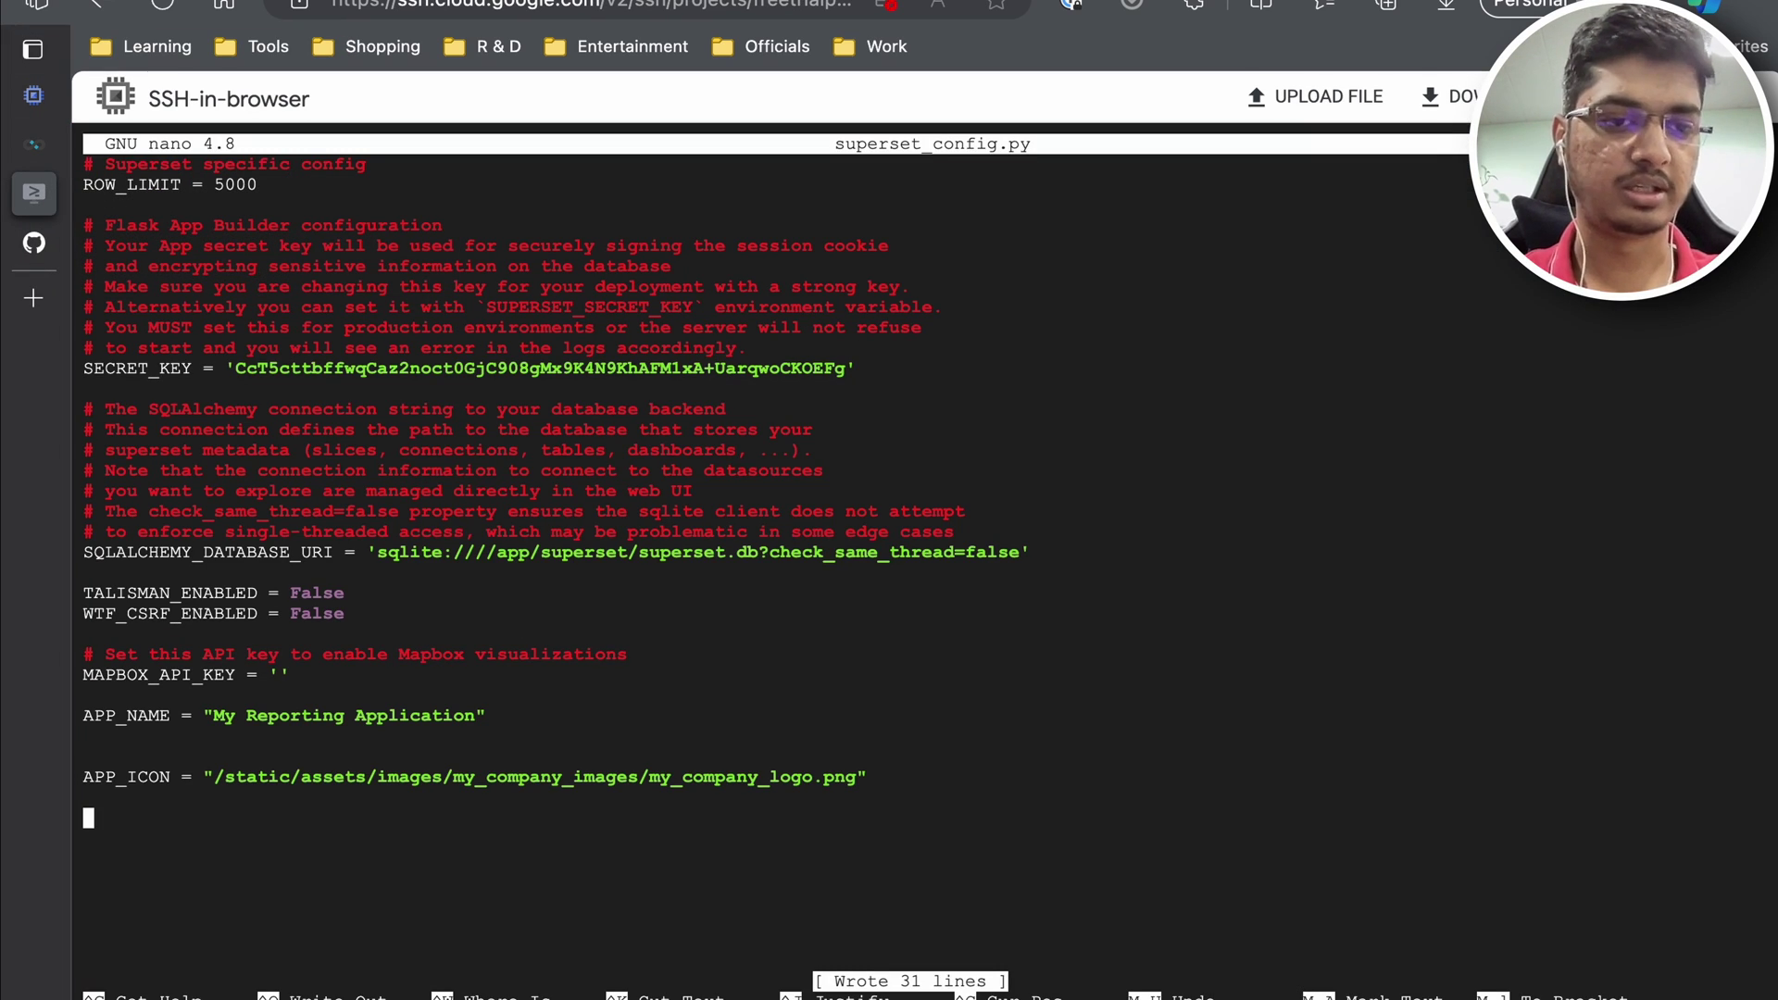
Step: Paste the three LOGO_* settings below APP_ICON, save the file and exit nano
key("ctrl+v")
key("Return")
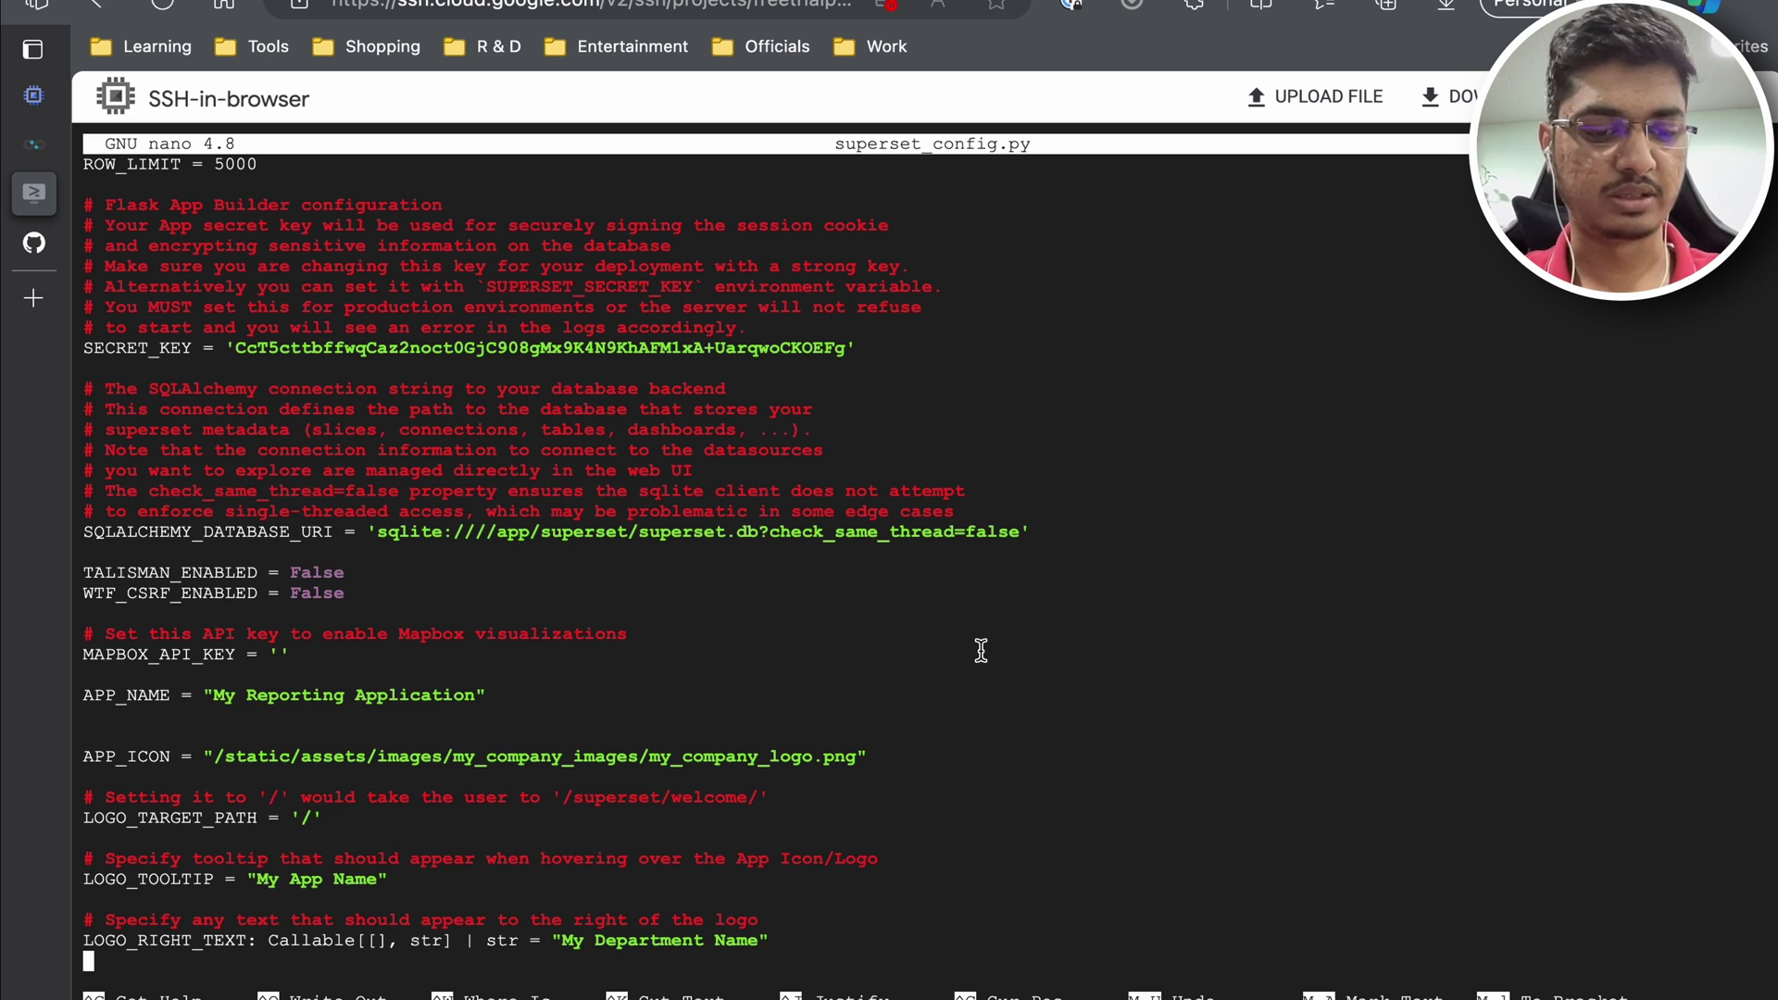
key("ctrl+s")
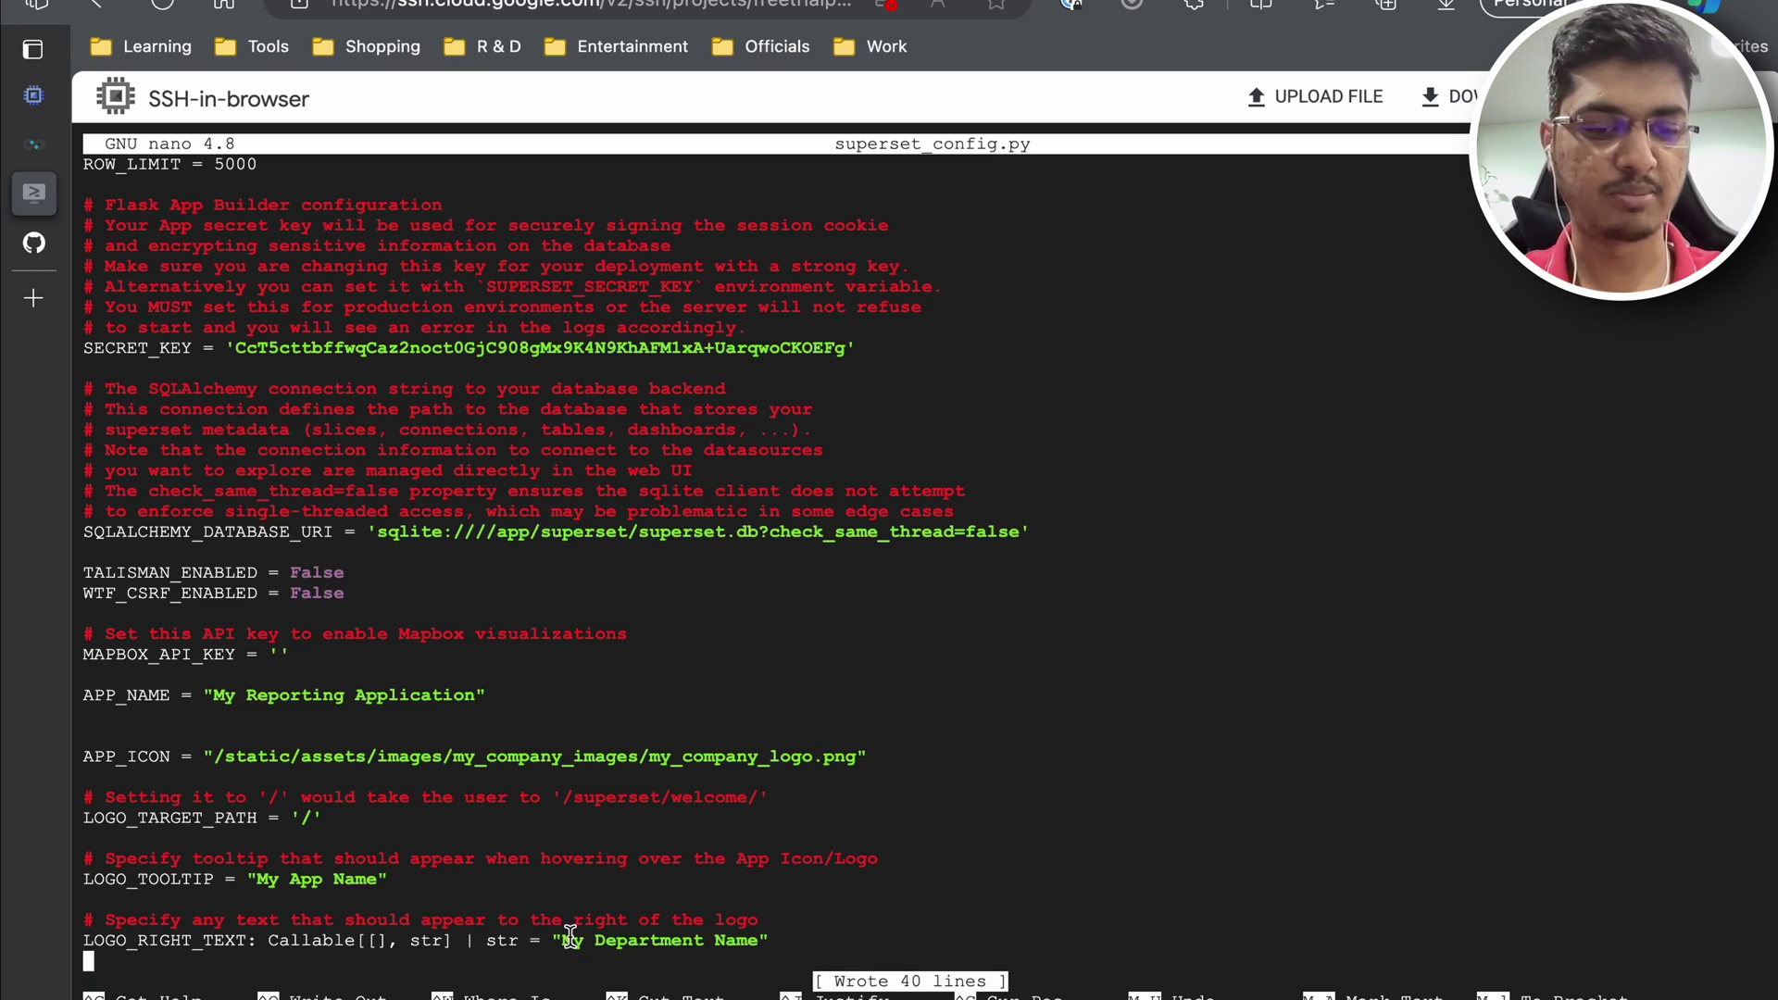
key("ctrl+x")
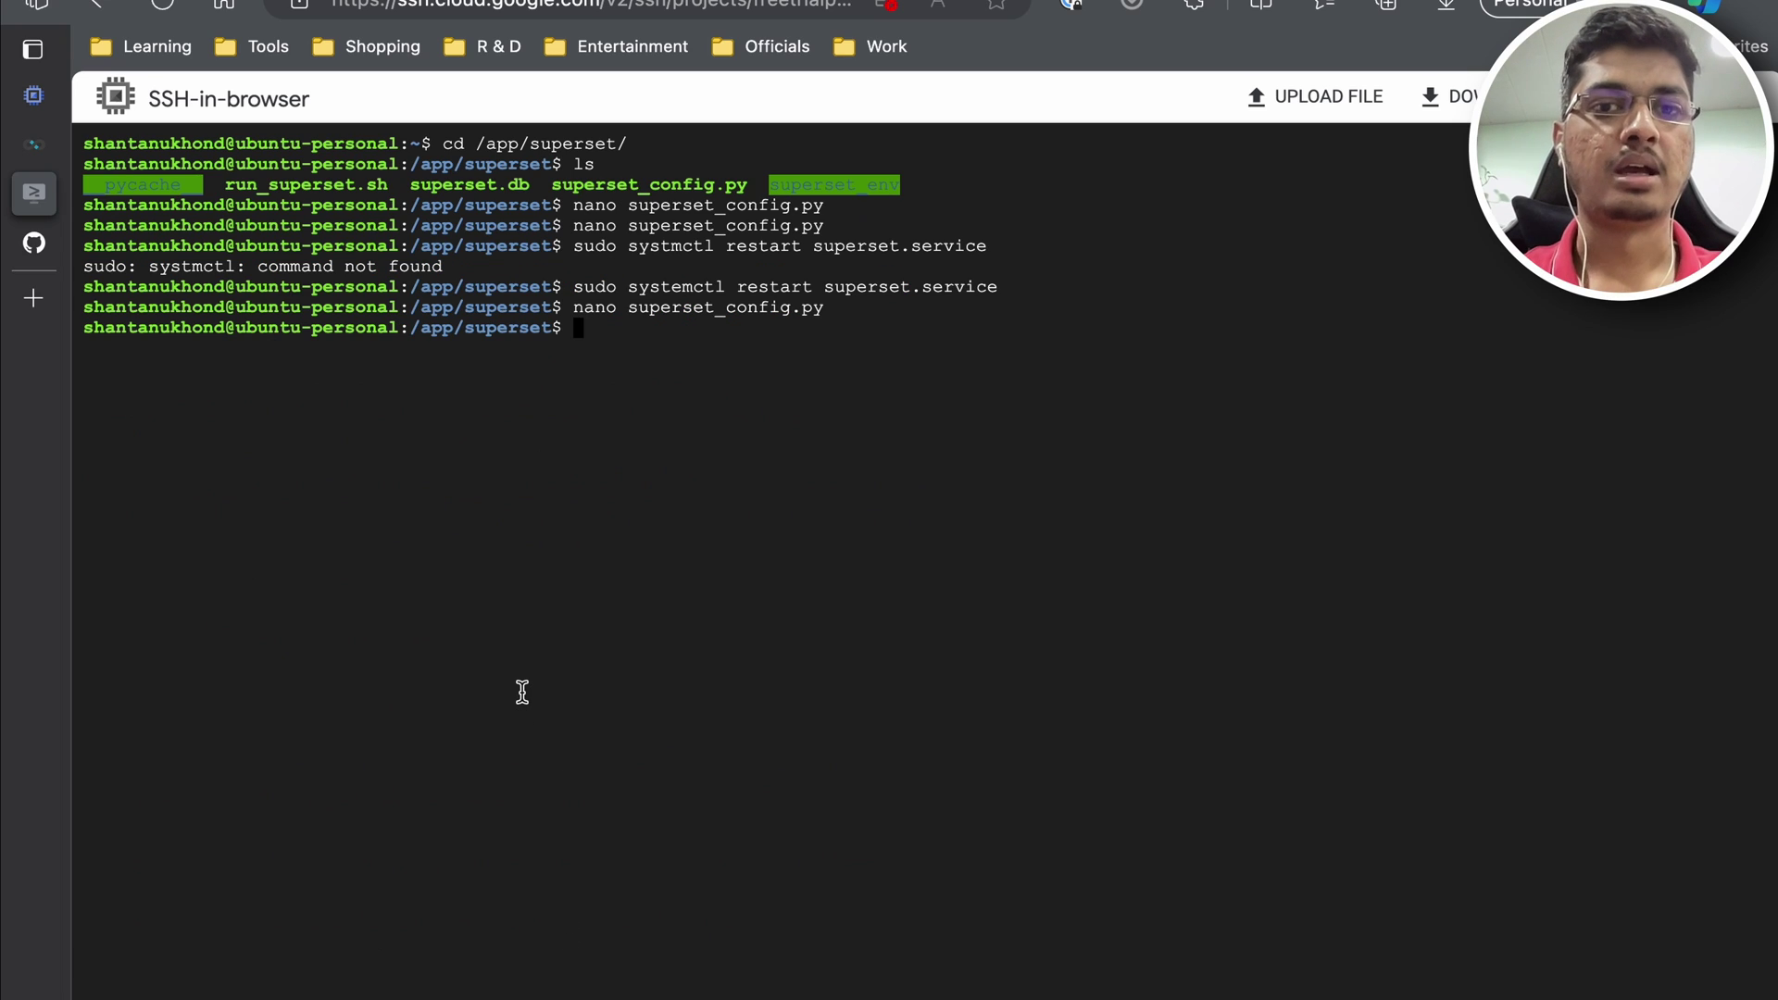
Step: Restart superset.service with systemctl and check whether Superset loads in the browser
type("sudo systemctl restart superset.service")
key("Return")
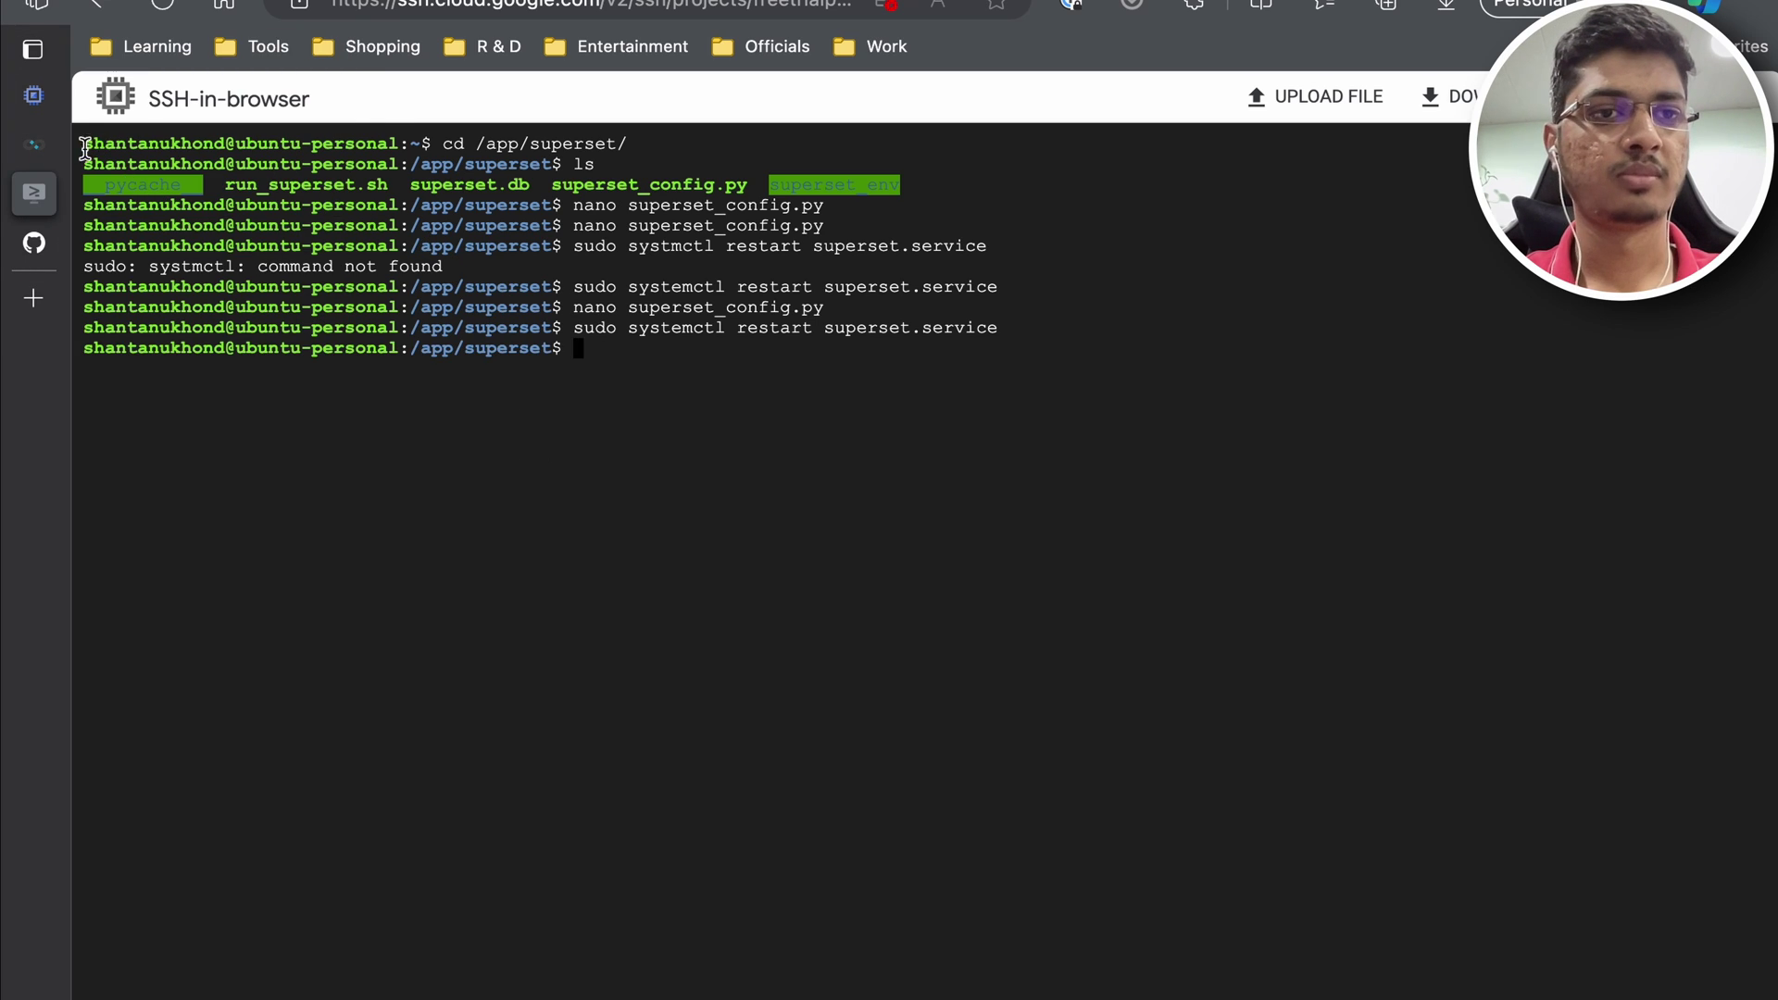
left_click(47, 146)
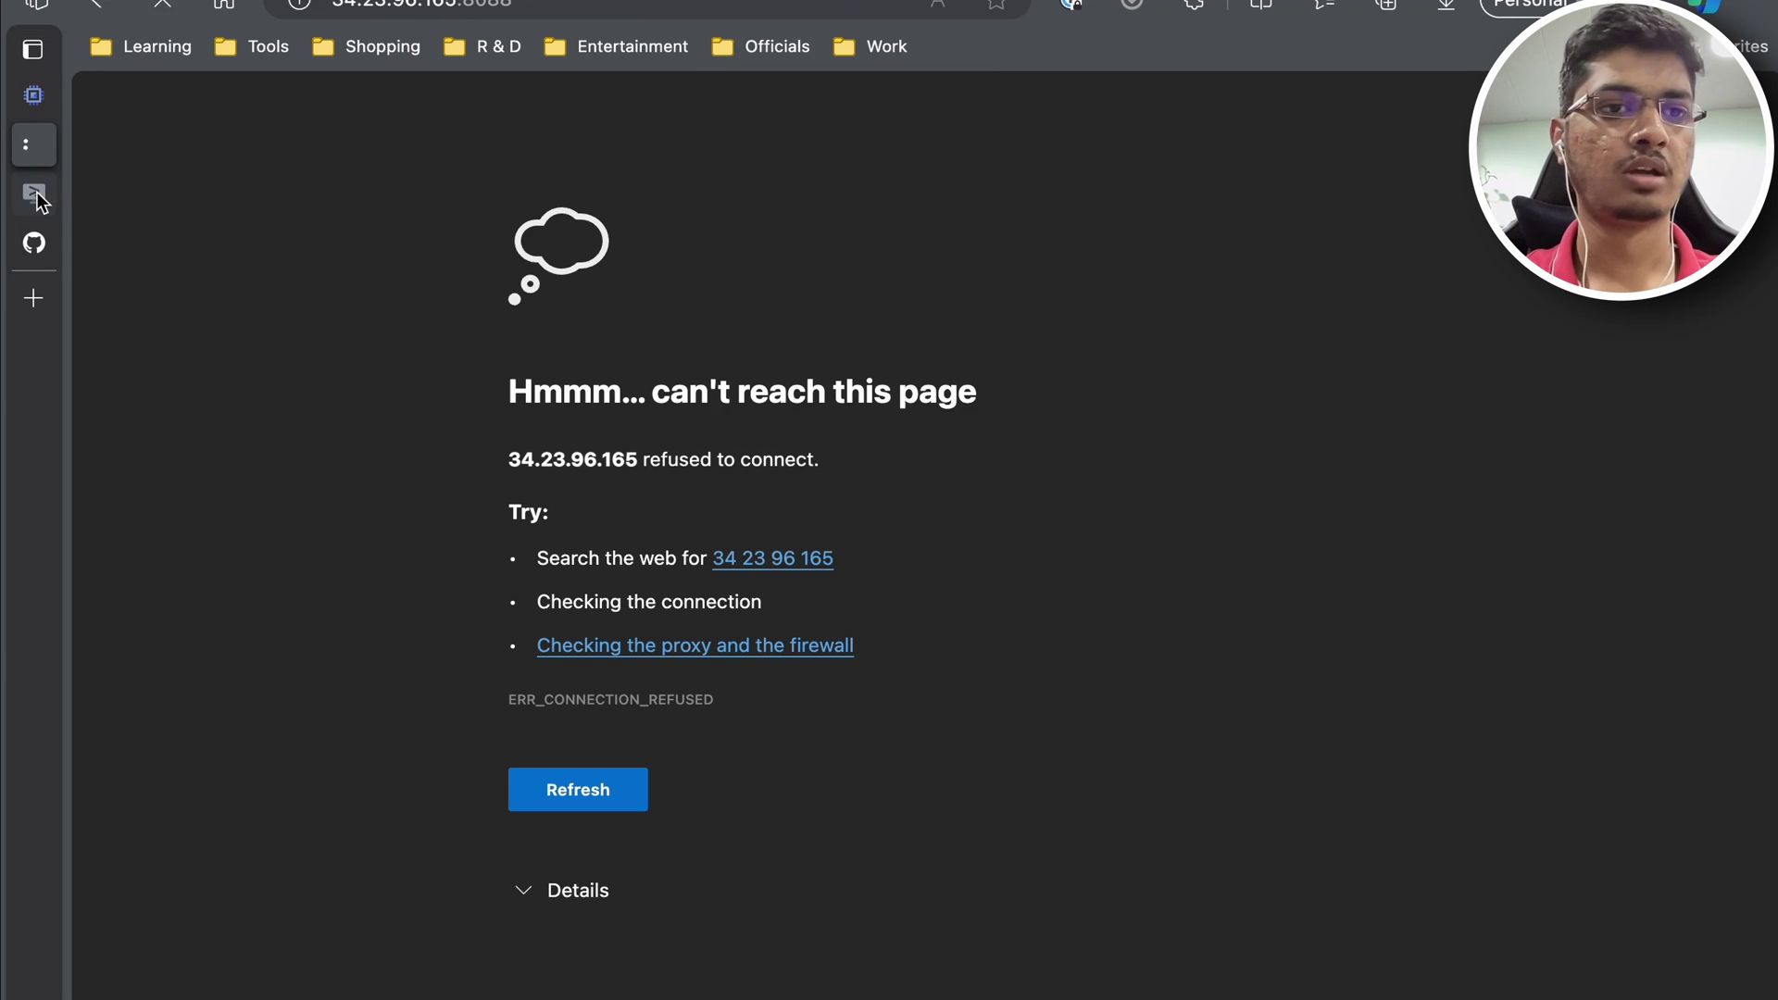
left_click(35, 192)
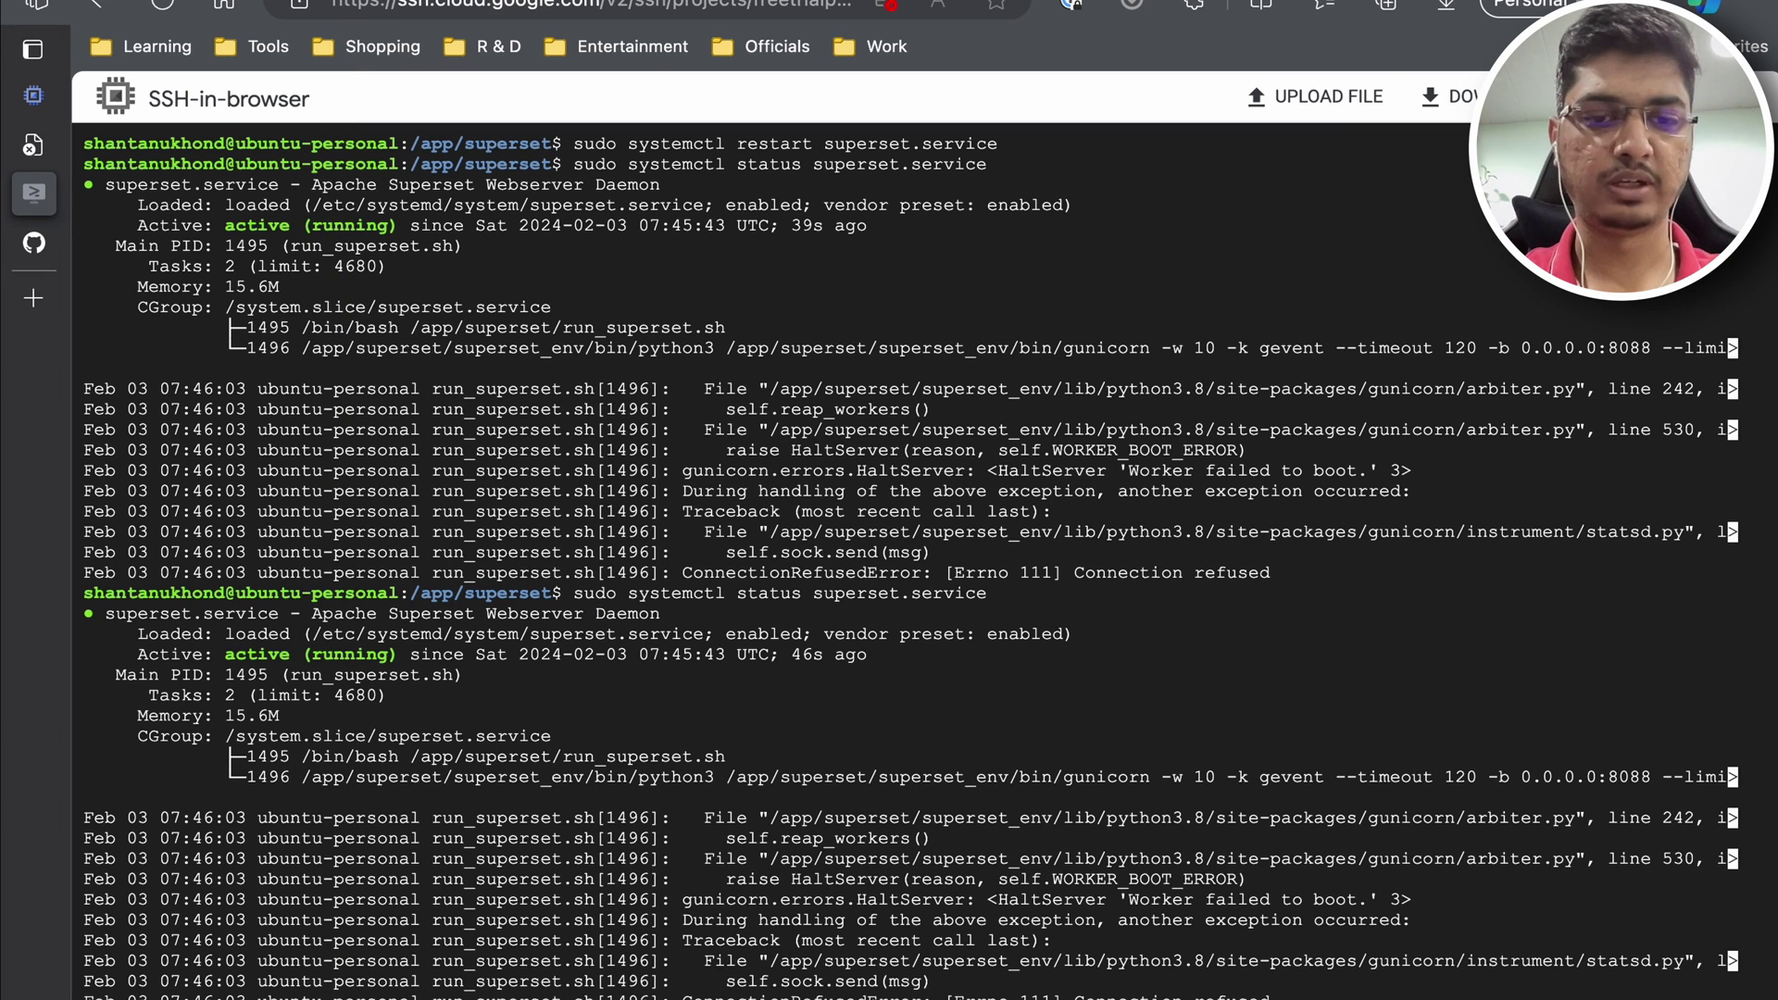
Step: Stop superset.service by editing the recalled systemctl status command
key("ctrl+l")
type("clear")
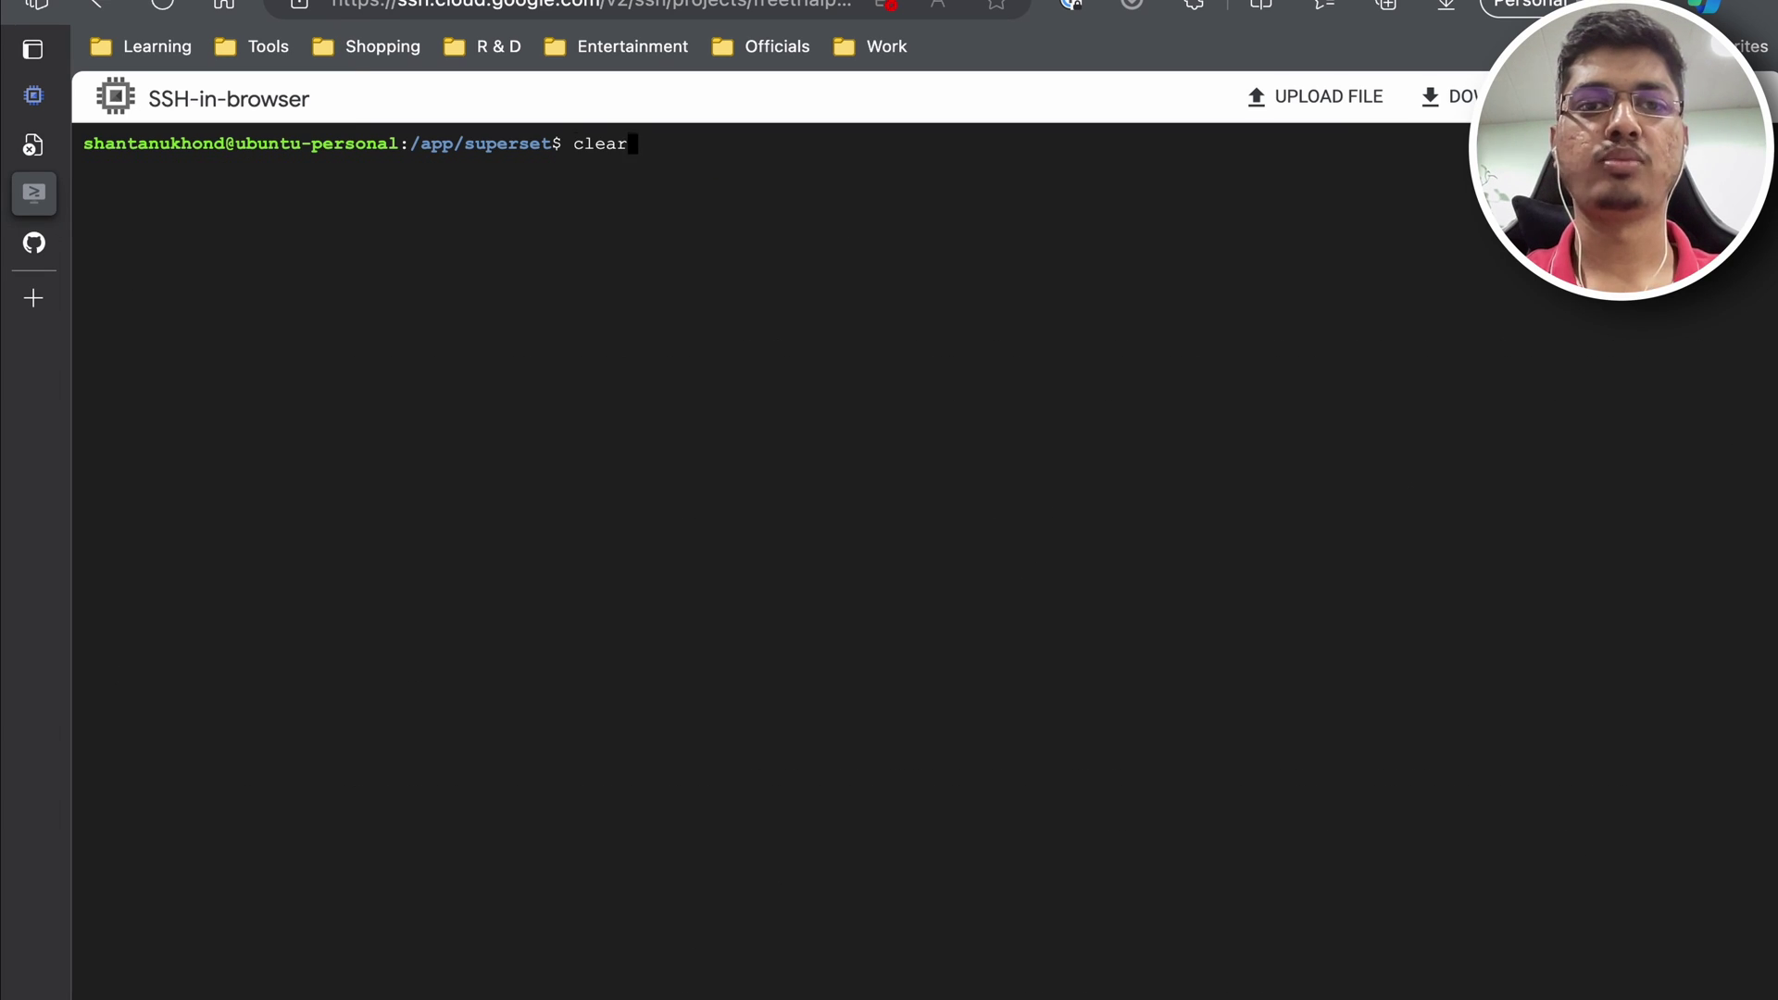
key("Up")
key("Left")
key("Left")
key("Left")
key("Left")
key("Left")
key("Left")
key("Left")
key("Left")
key("Left")
key("Left")
key("Left")
key("Left")
key("Left")
key("Left")
key("Left")
key("Left")
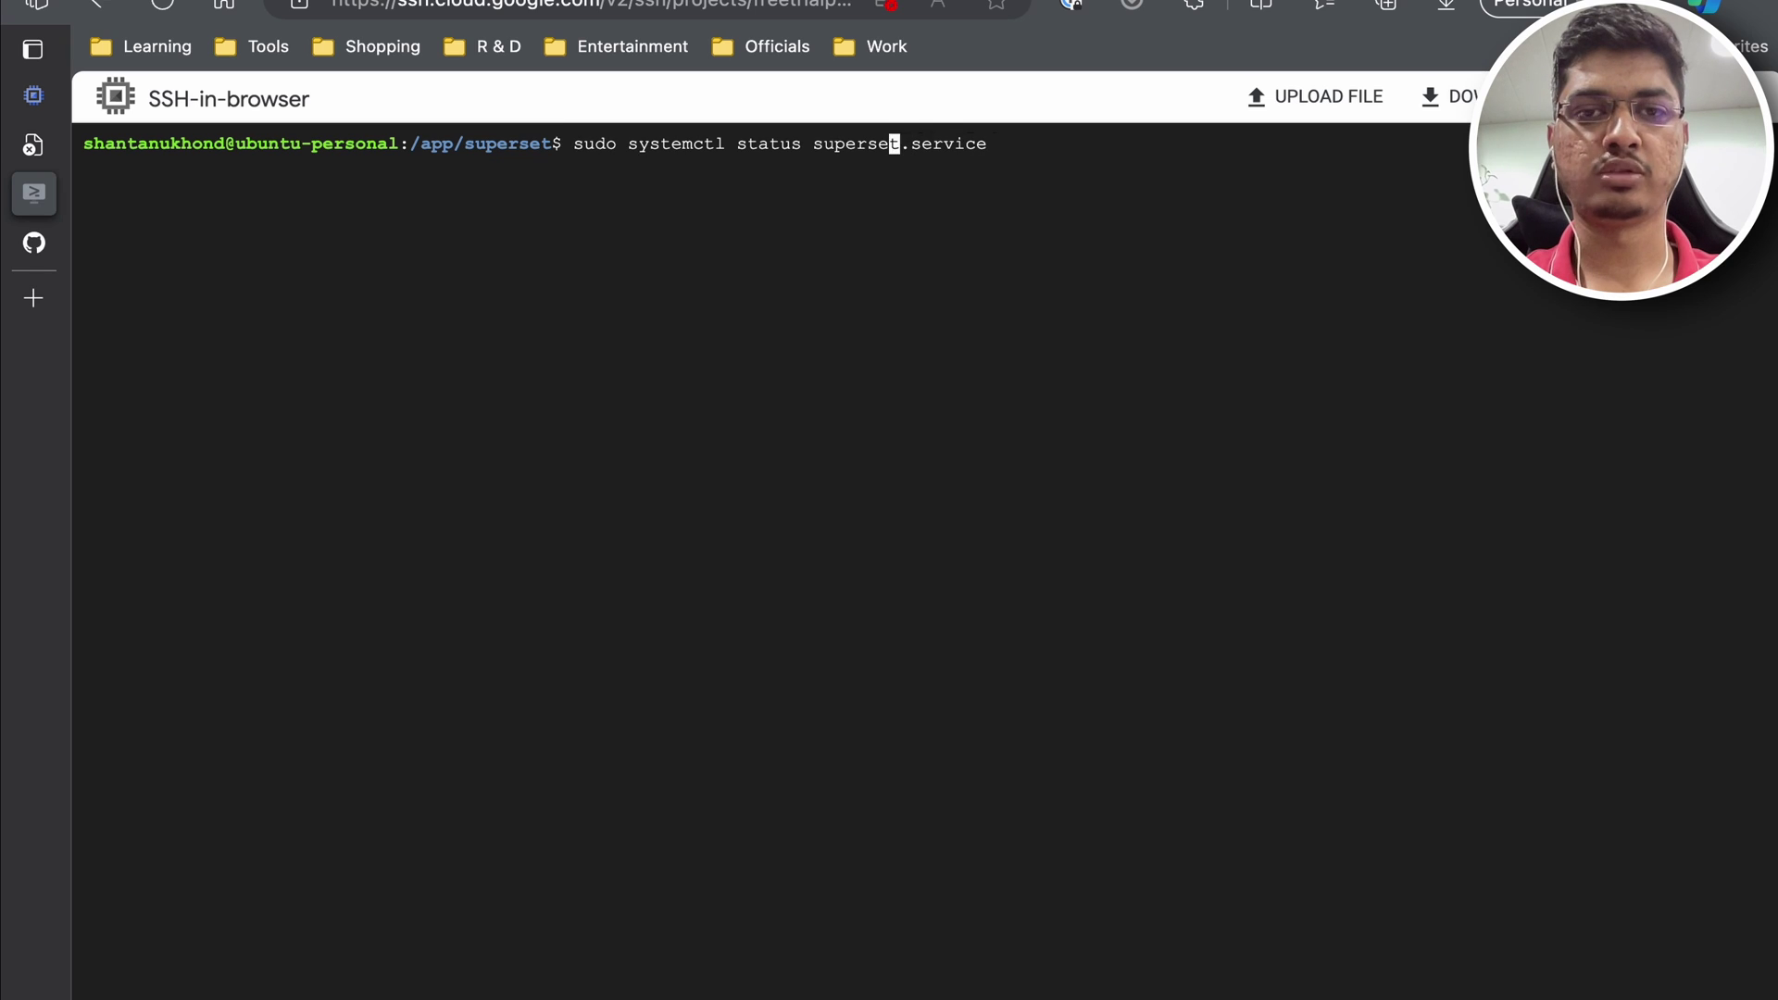
key("BackSpace")
key("BackSpace")
key("BackSpace")
key("BackSpace")
type("op")
key("Return")
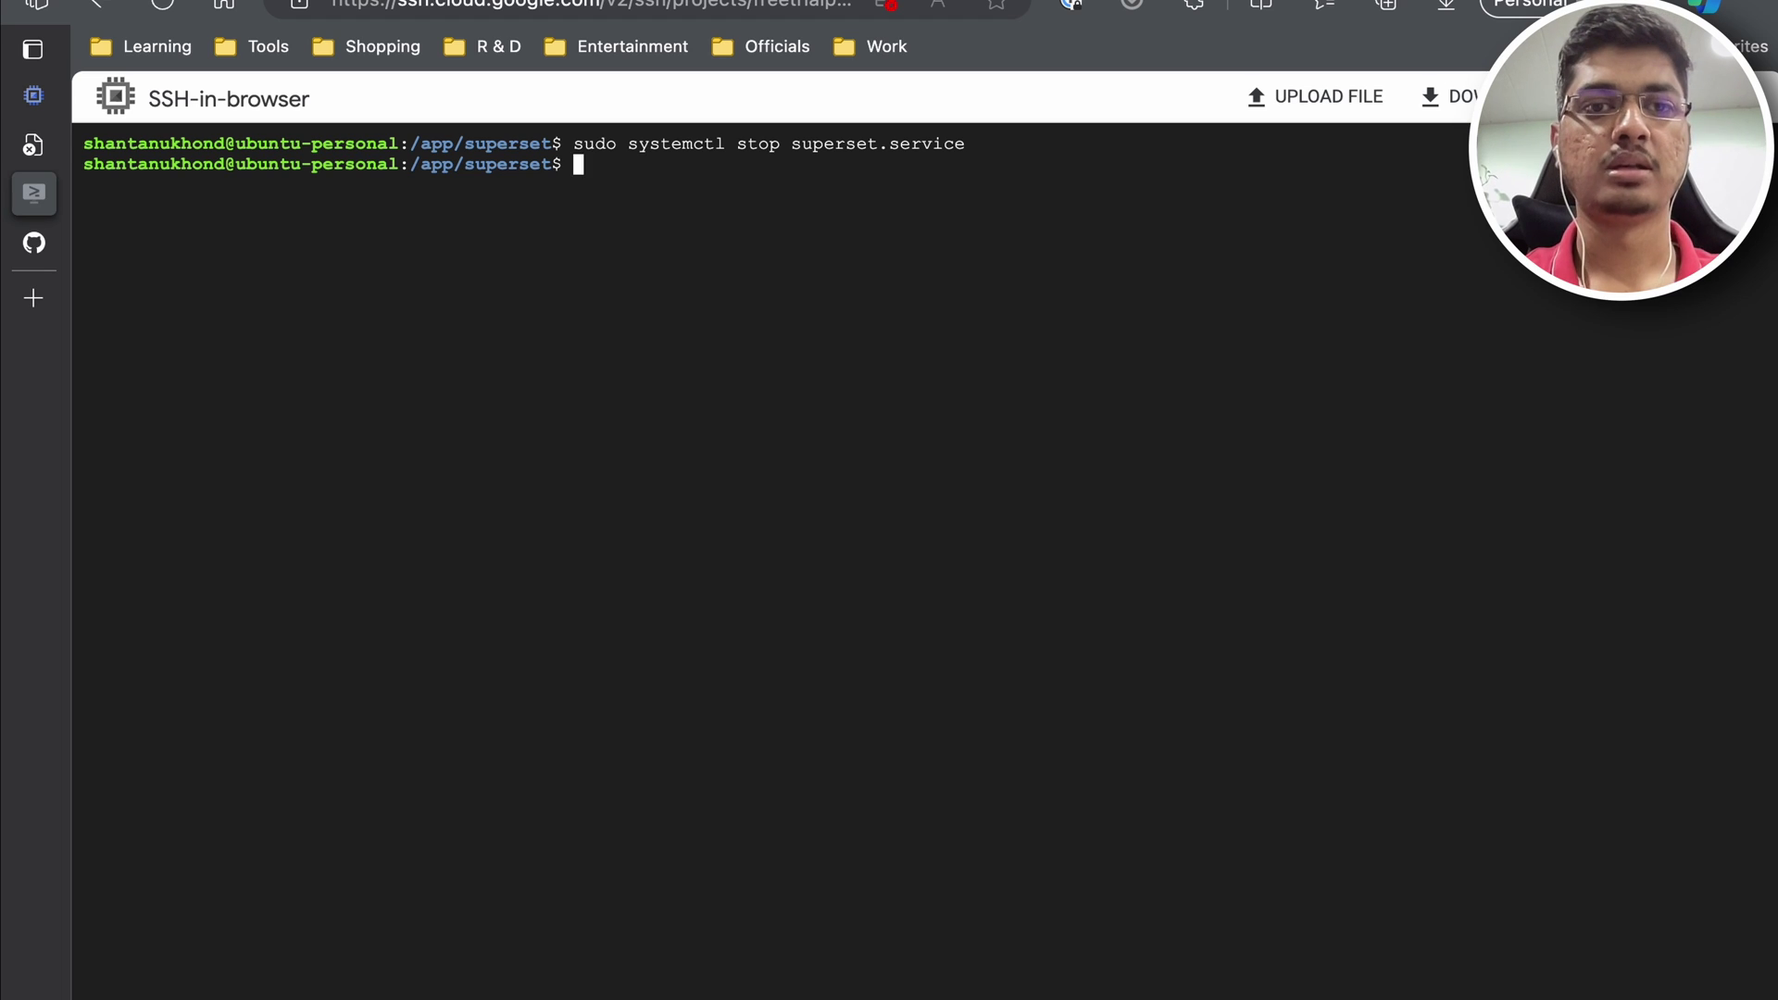
Step: Run ./run_superset.sh manually and reload Superset, exposing the 'Callable' NameError
type("ls")
key("Return")
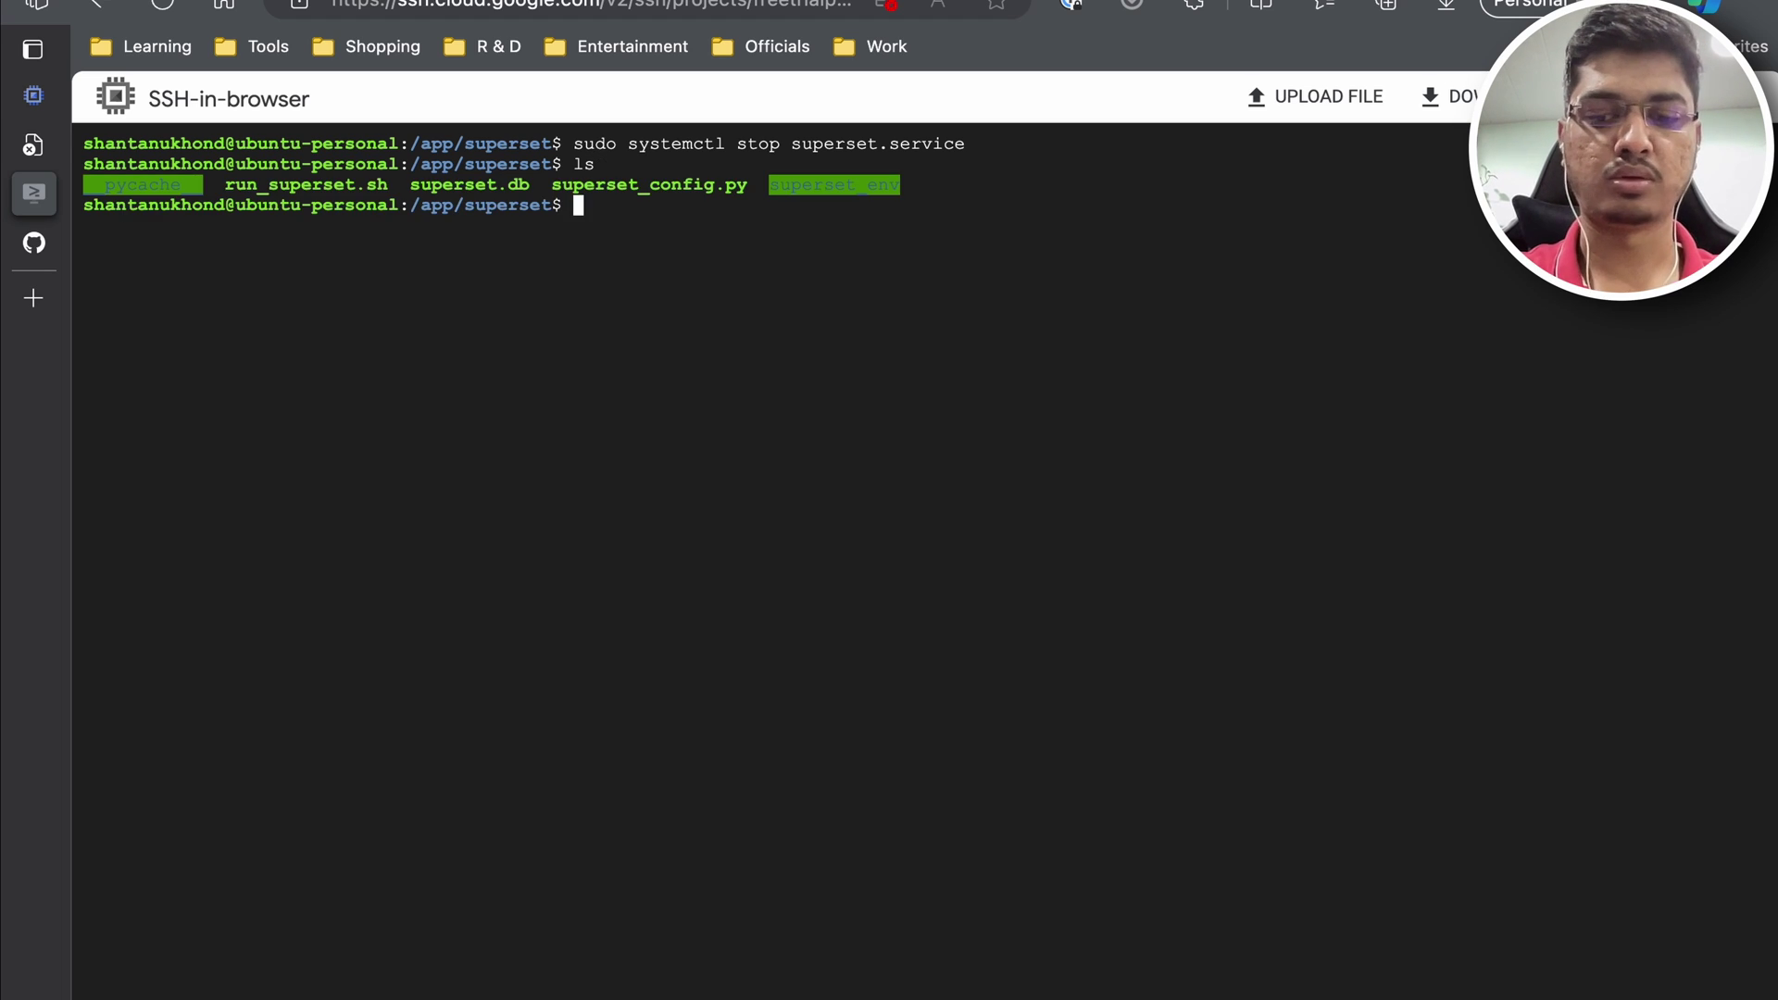
type("./r")
key("Tab")
key("Return")
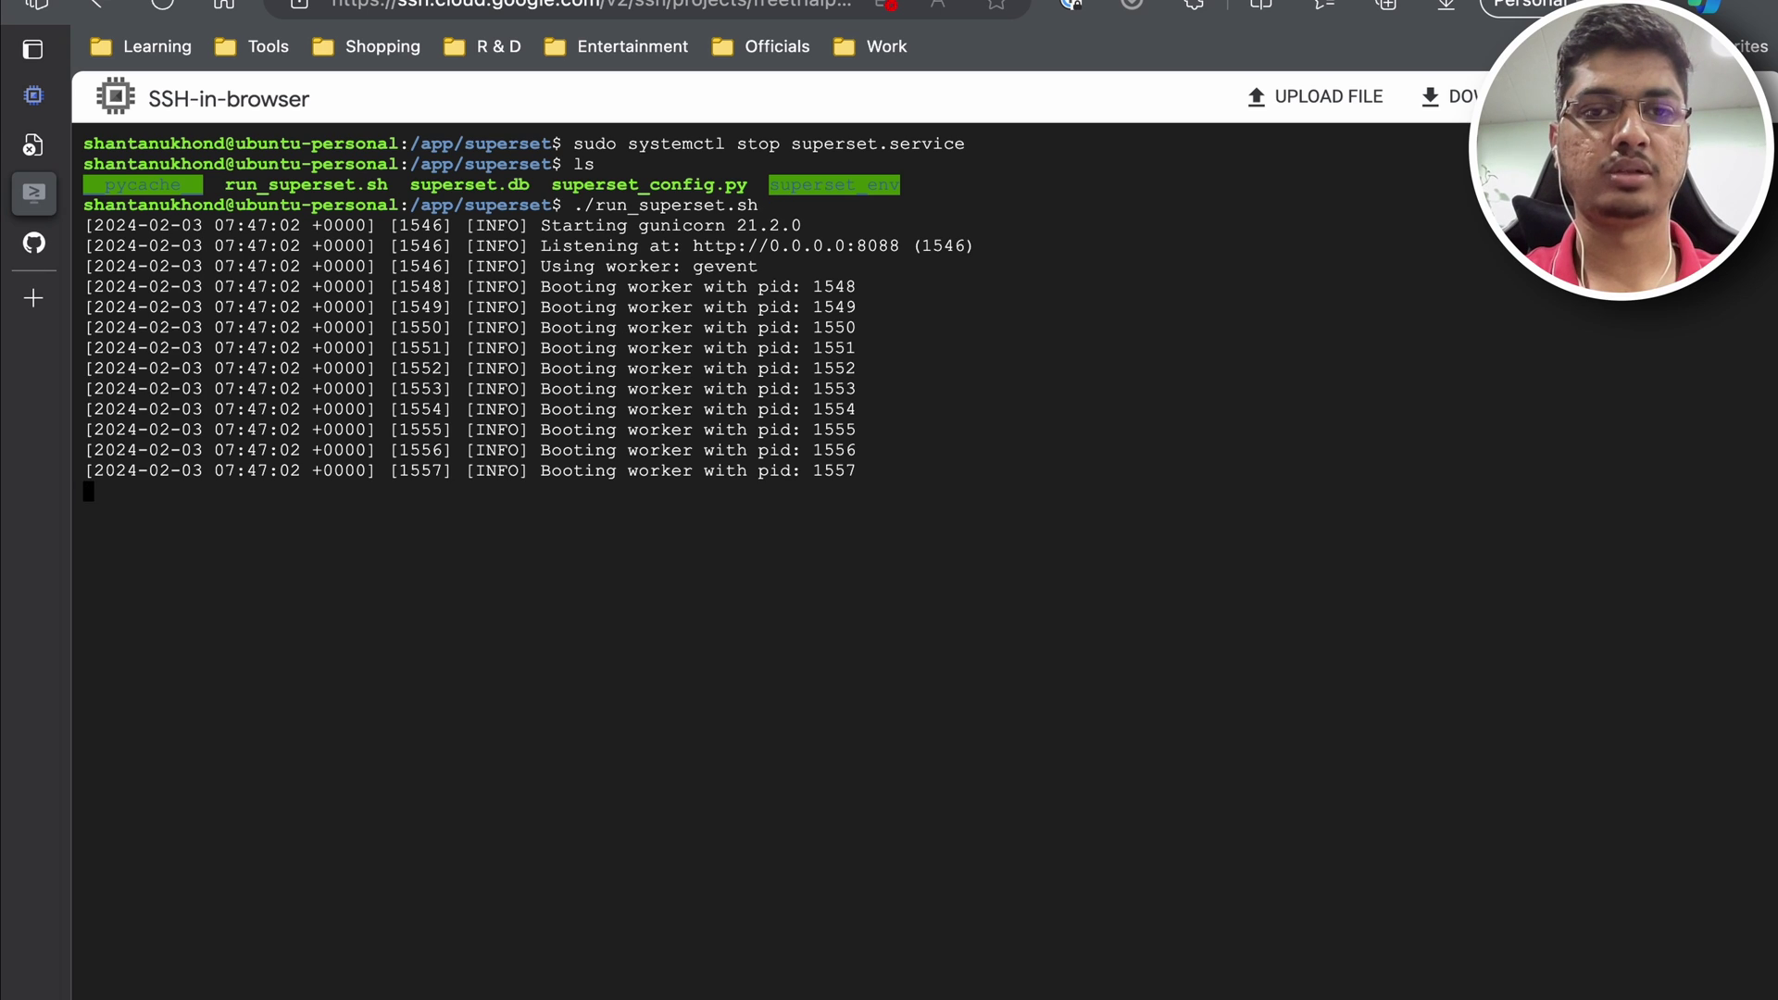
left_click(41, 147)
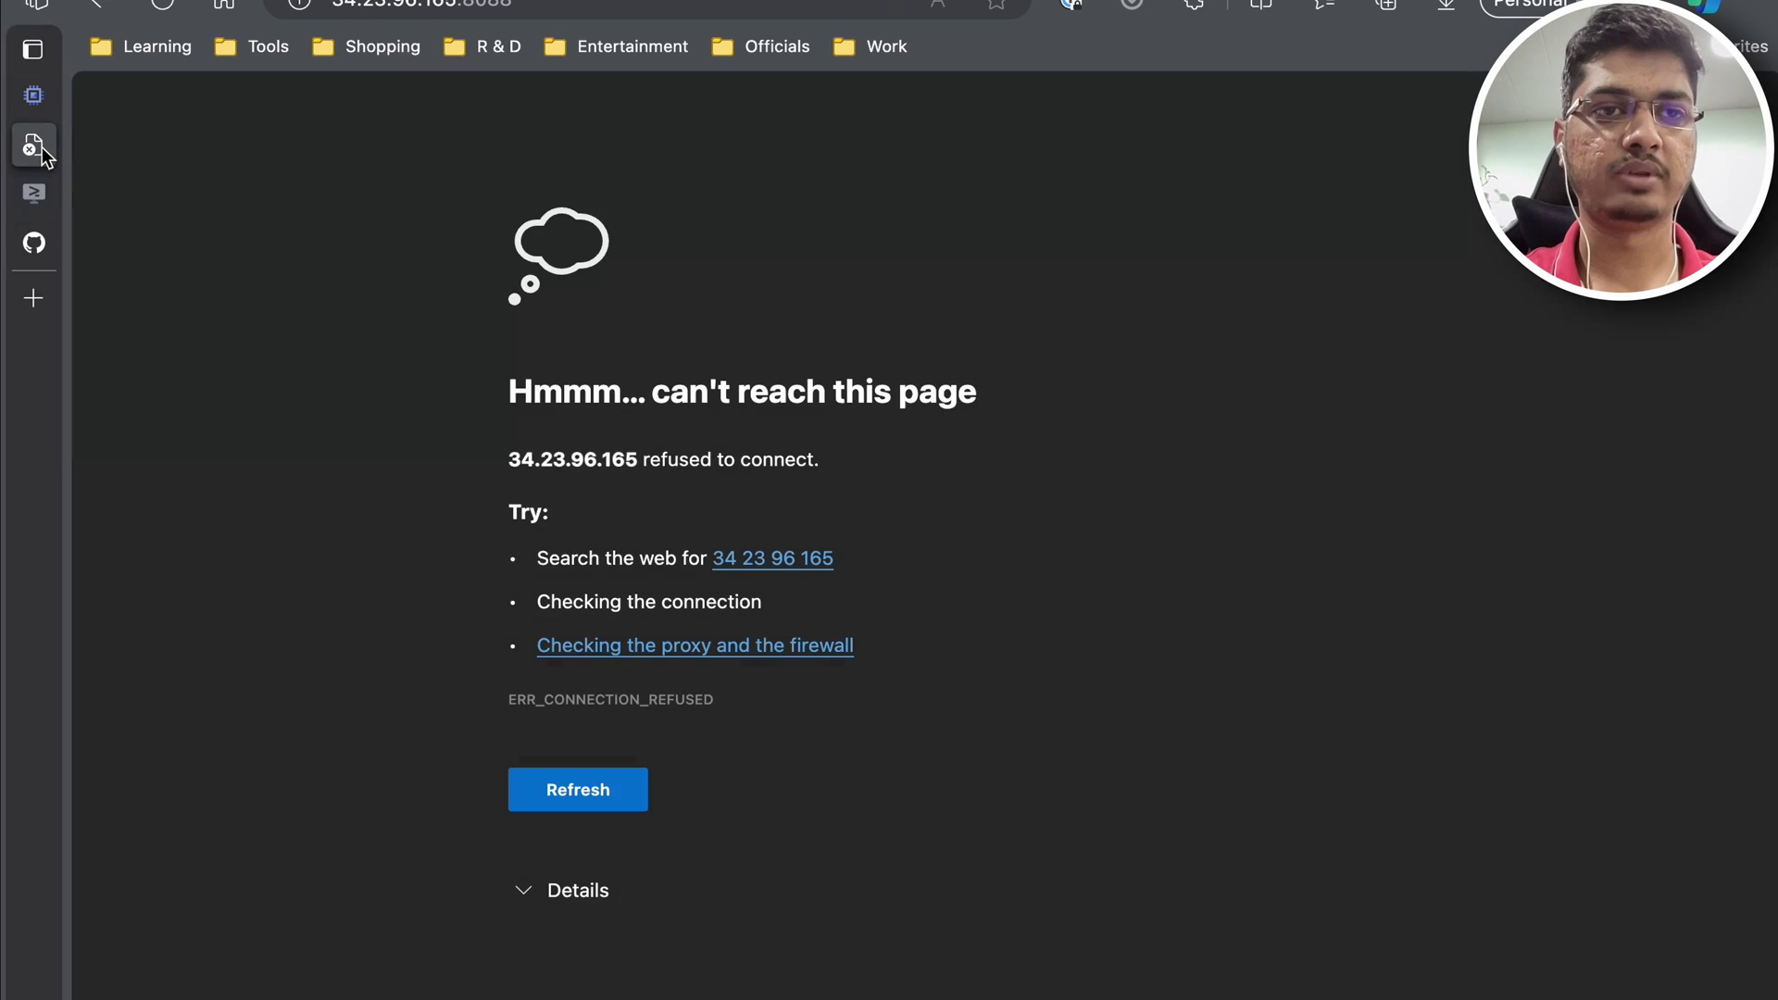
left_click(162, 6)
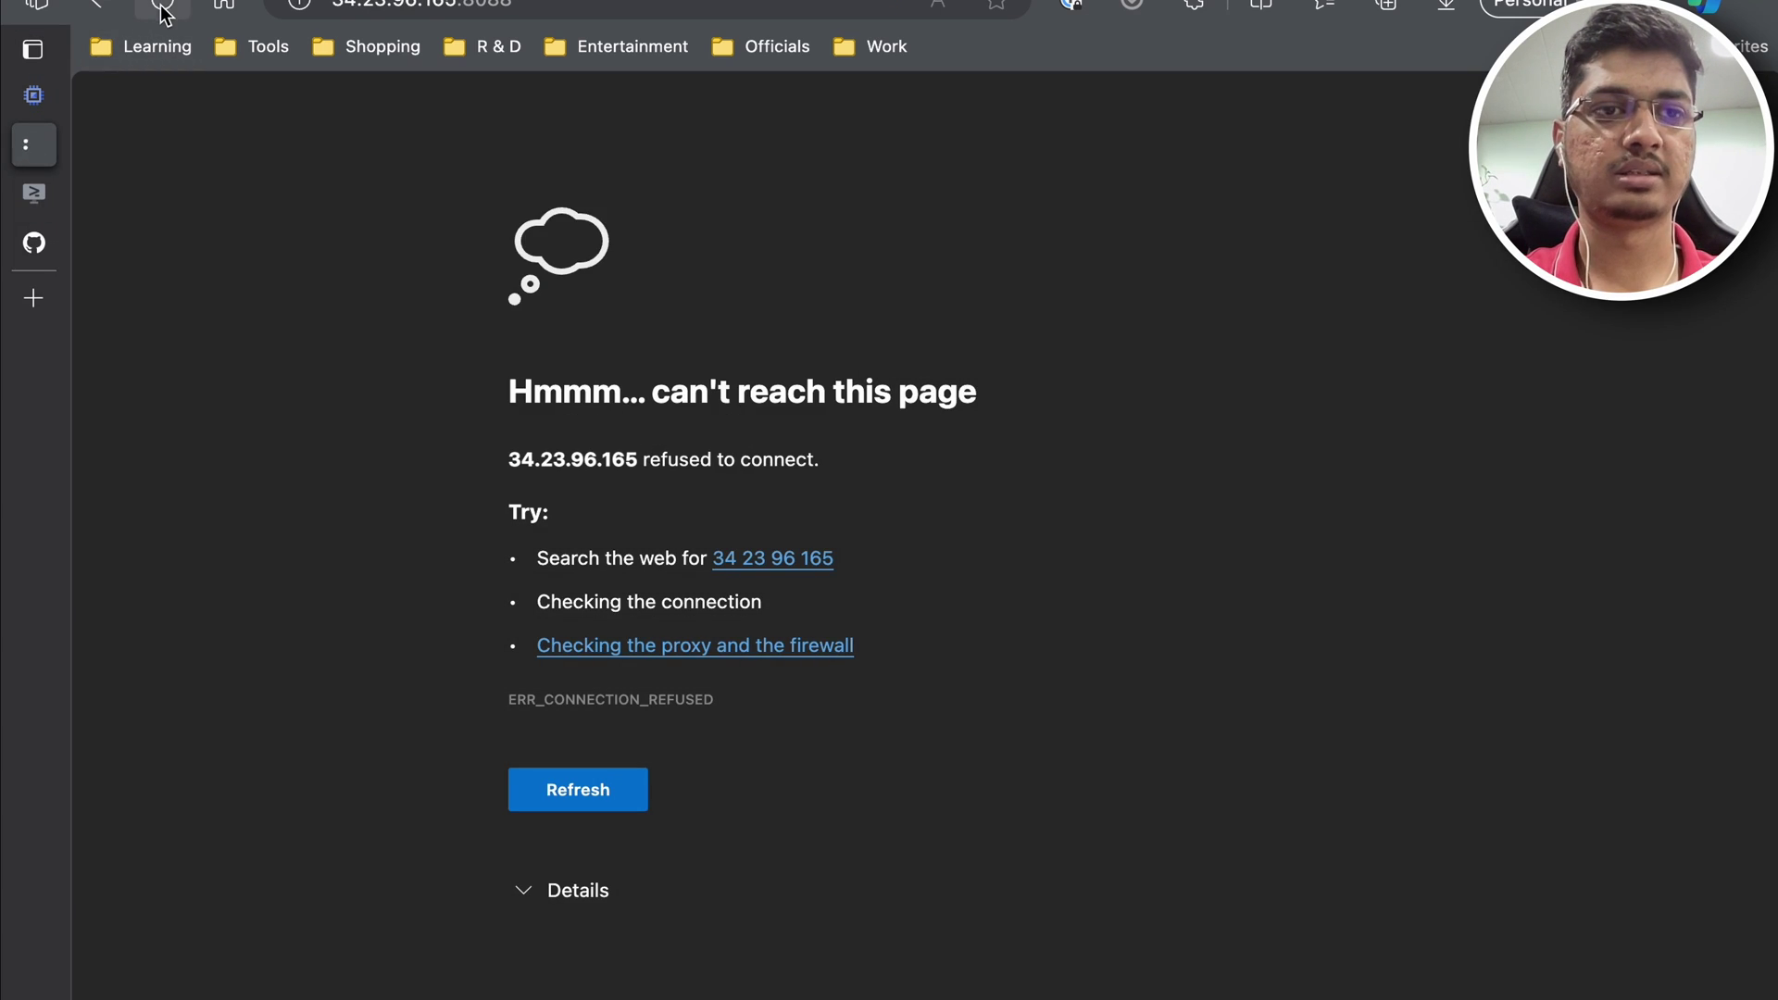
left_click(42, 178)
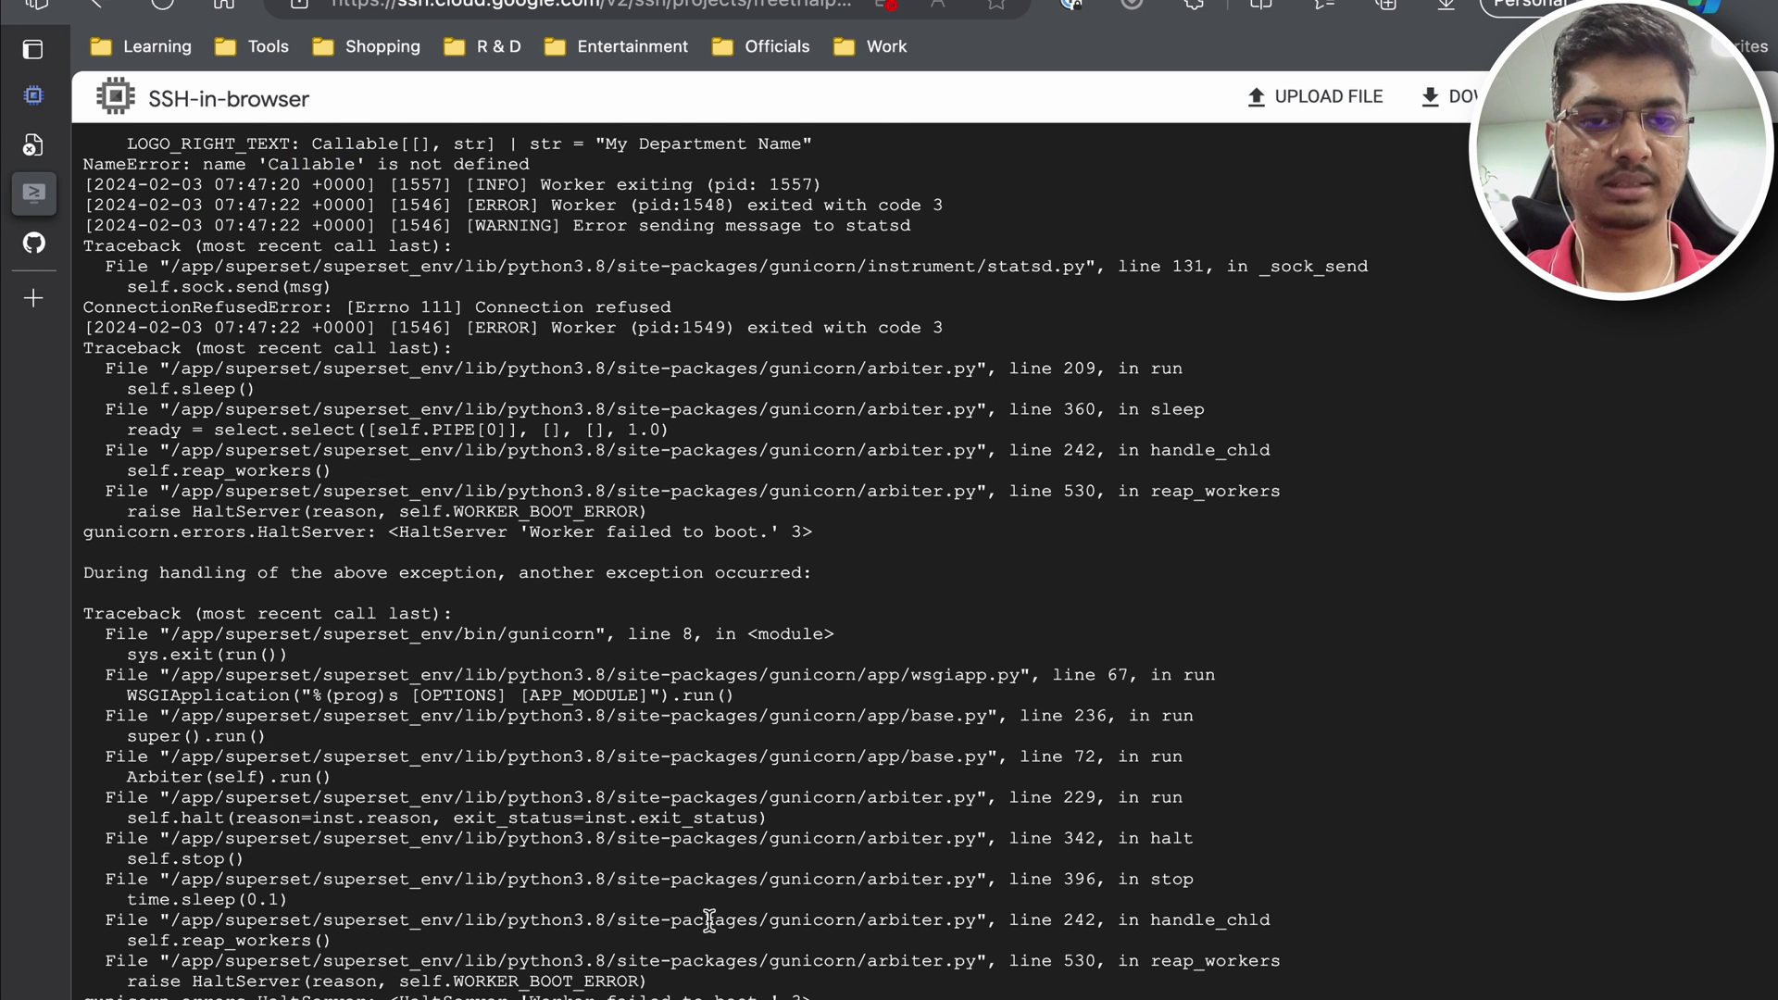
Step: Rewrite the config line as LOGO_RIGHT_TEXT = "My Department Name"
scroll(709, 920, "up", 5)
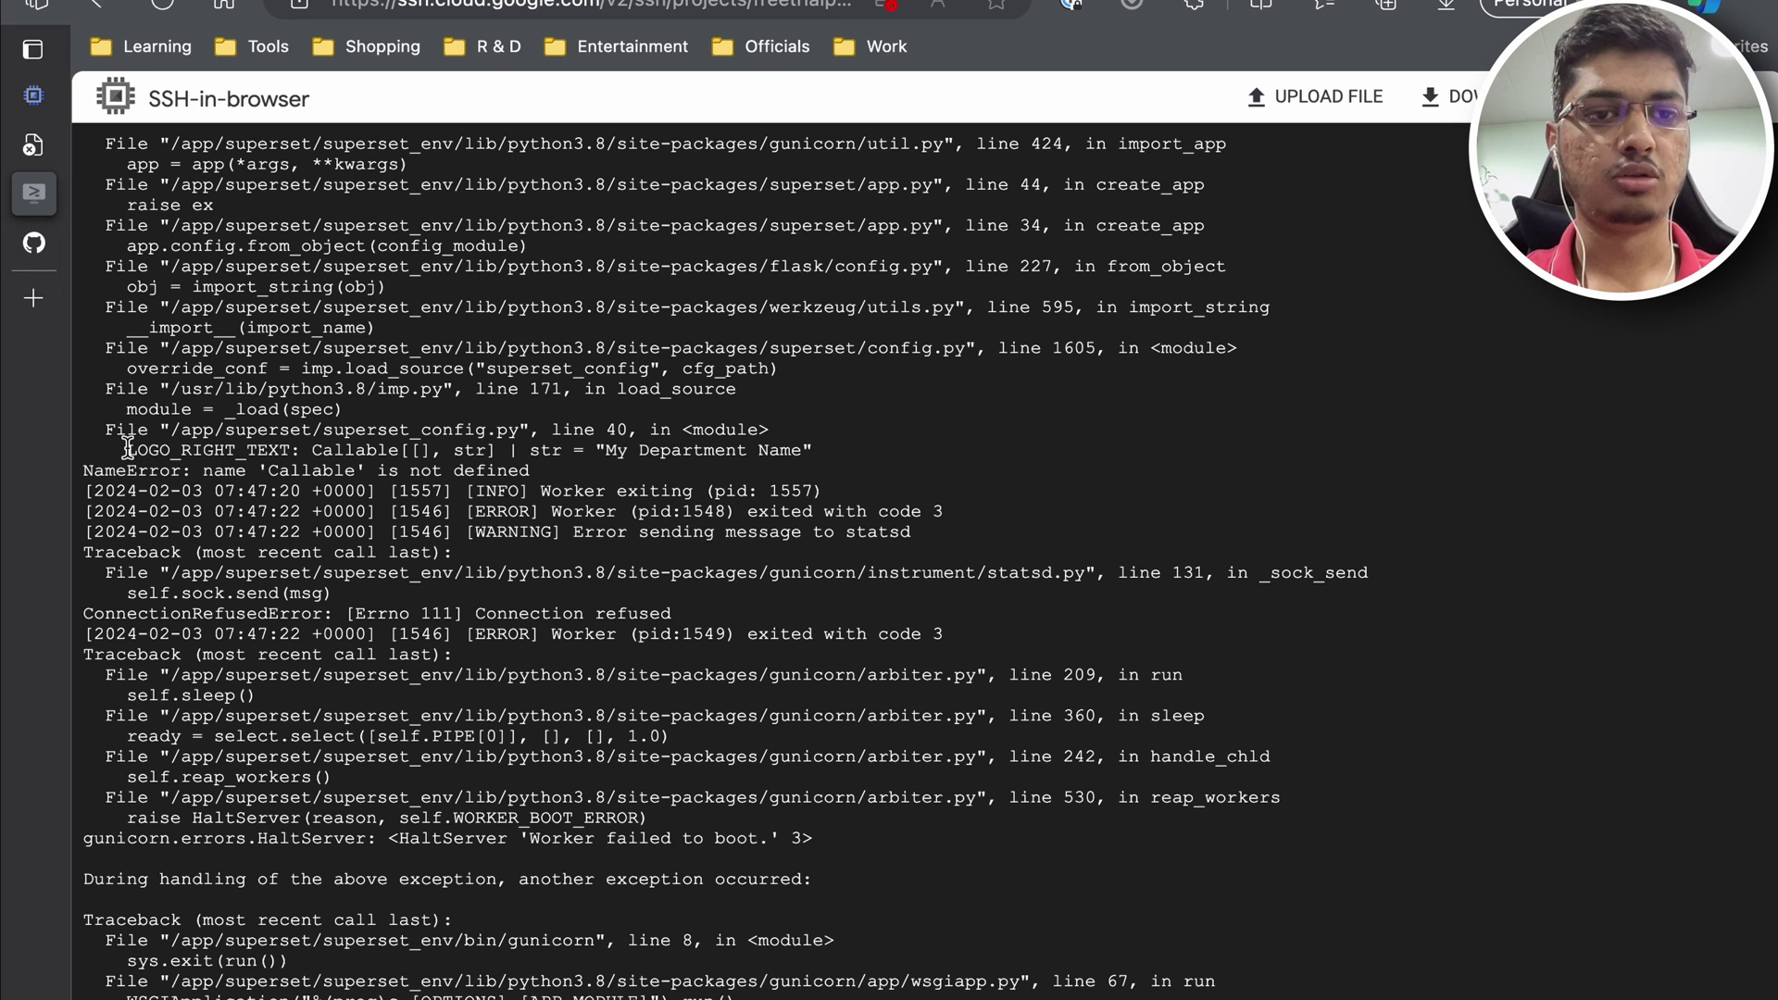
left_click_drag(127, 450, 825, 447)
scroll(825, 447, "down", 2)
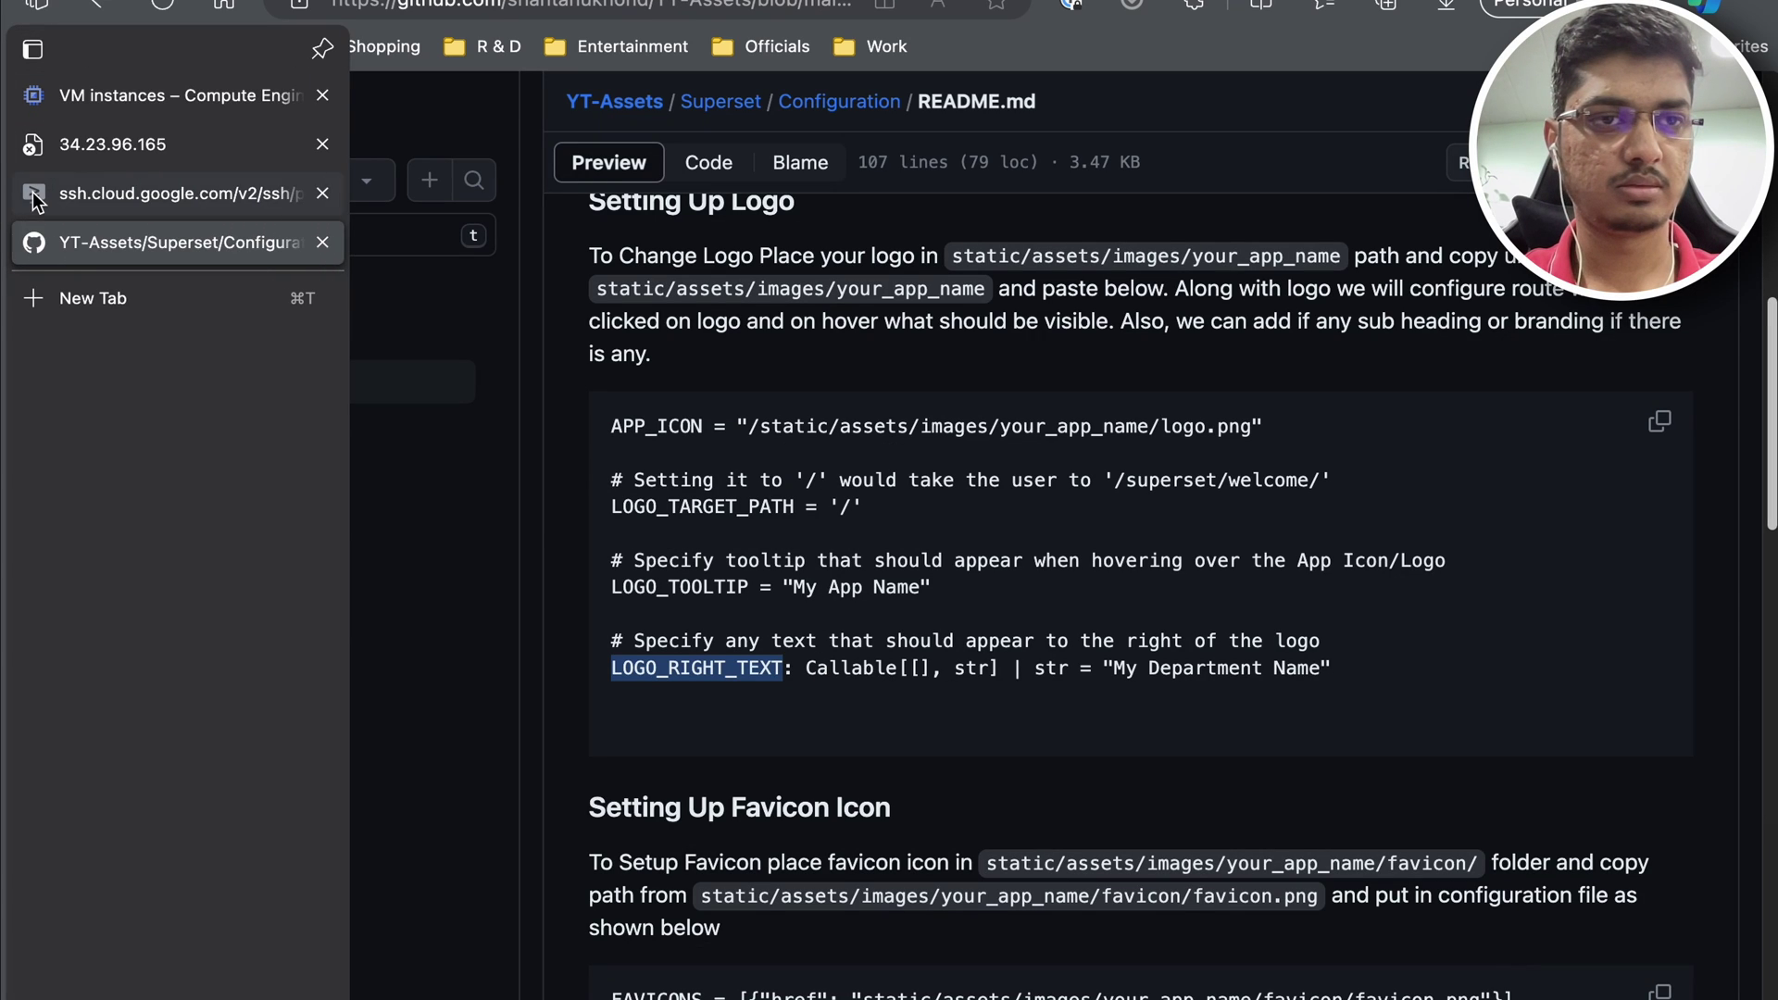
left_click(31, 191)
type("LOGO_RIGHT_TEXT =")
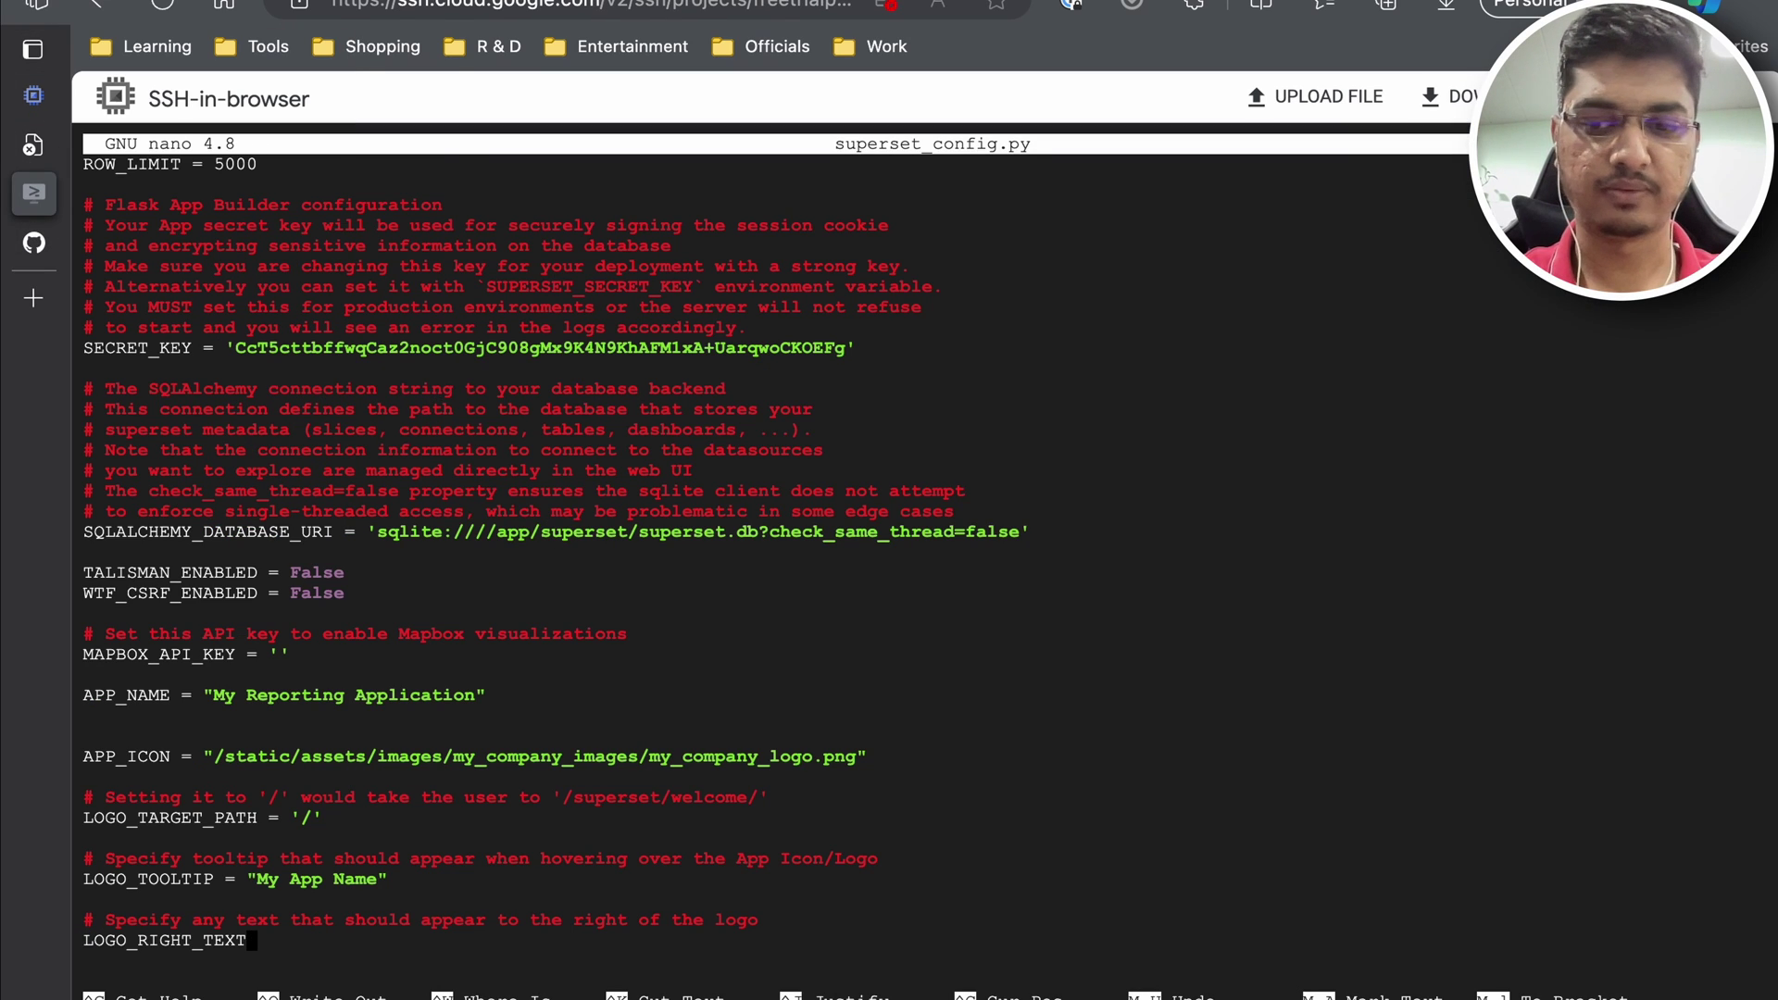
key("ctrl+Tab")
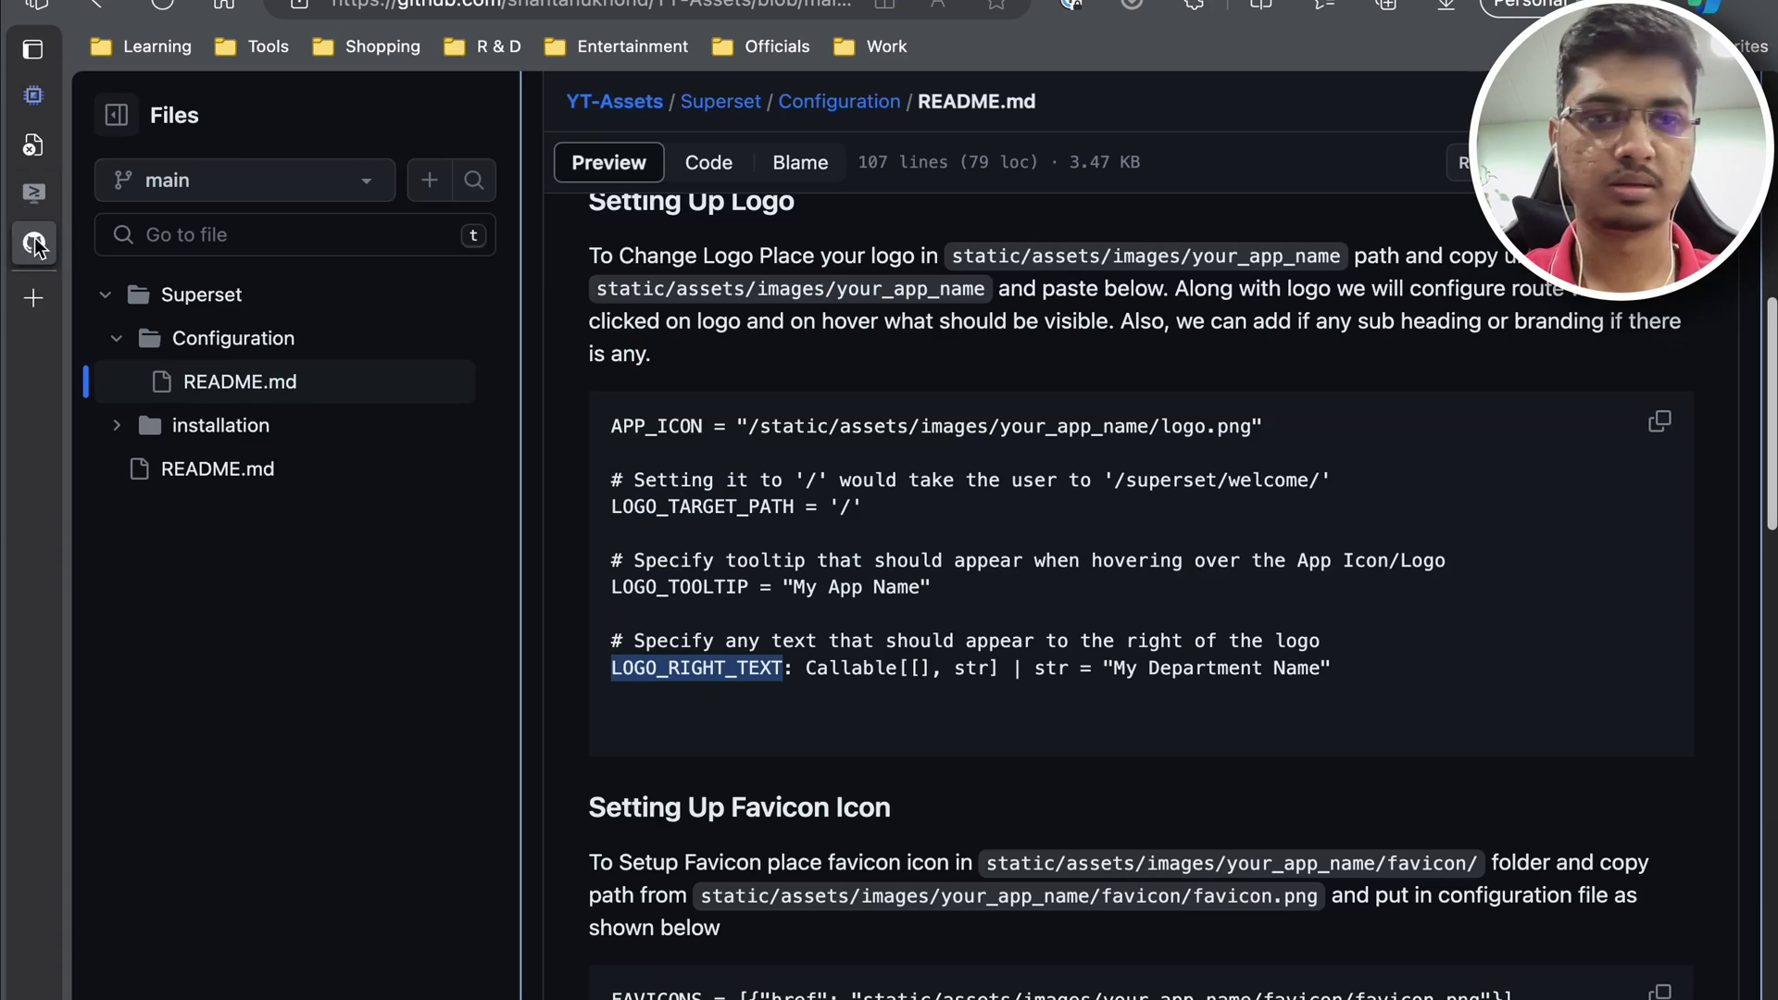
left_click_drag(1102, 667, 1322, 665)
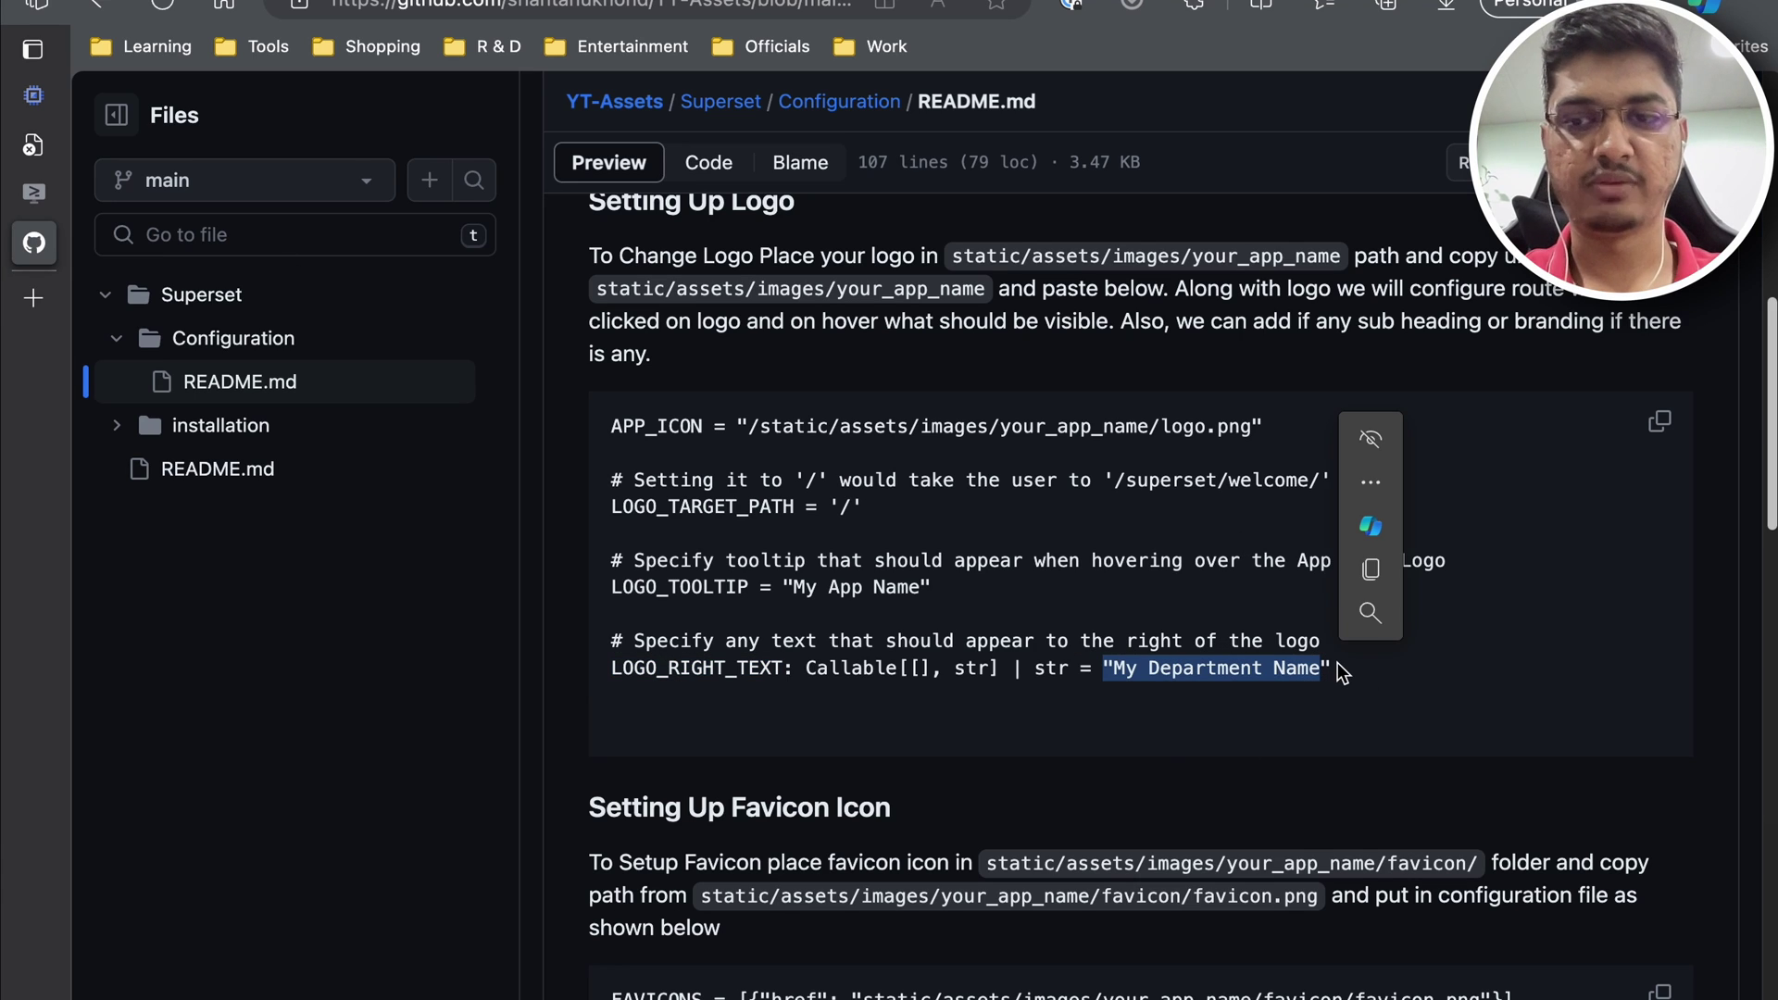
key("ctrl+c")
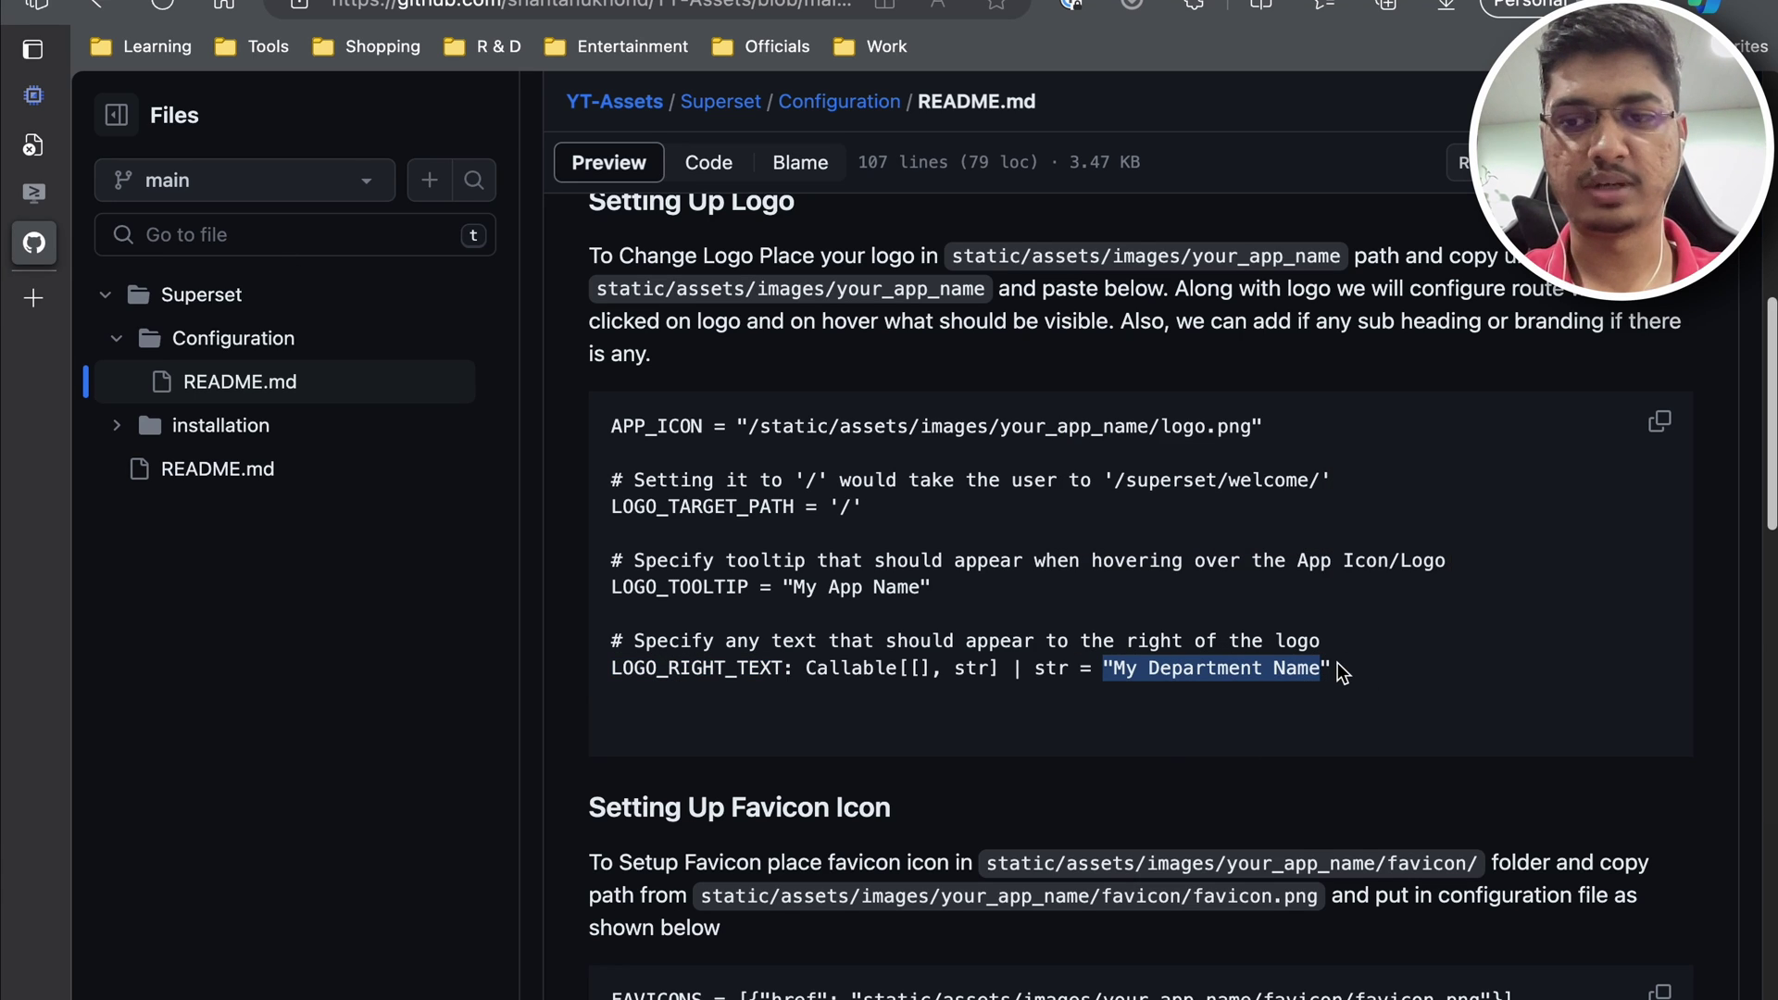
left_click(33, 192)
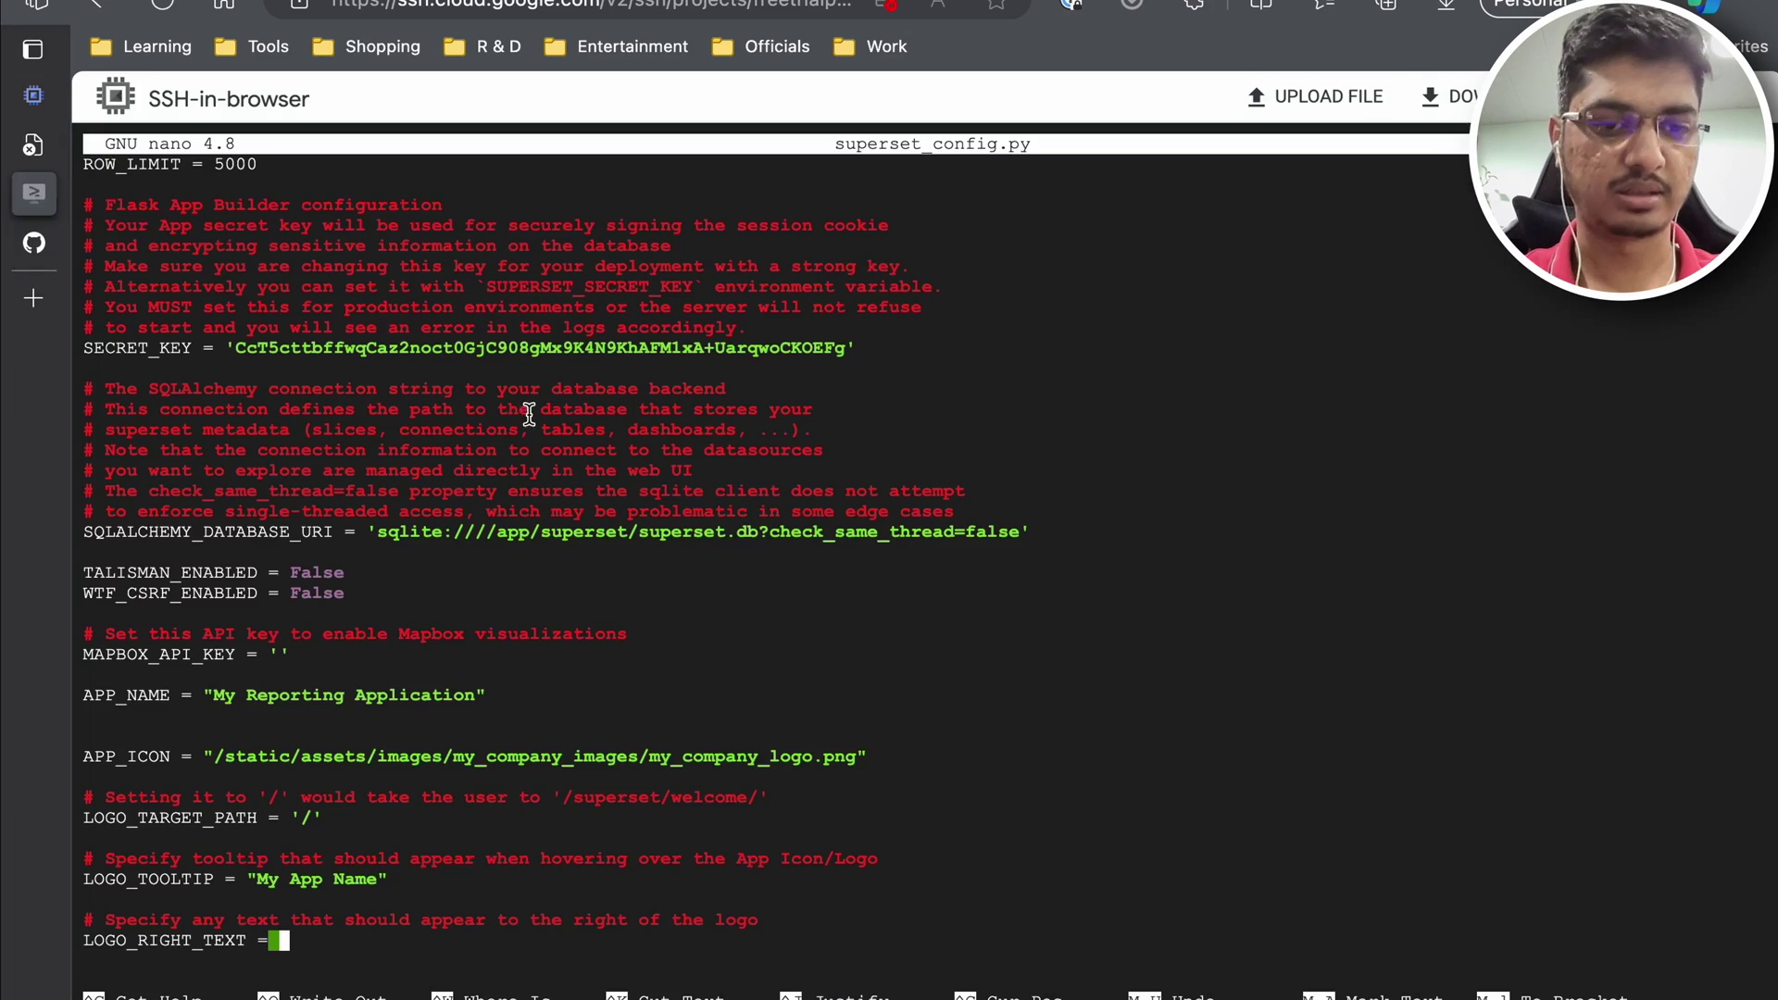
key("ctrl+v")
Step: Save superset_config.py, exit nano, and rerun ./run_superset.sh
key("super+s")
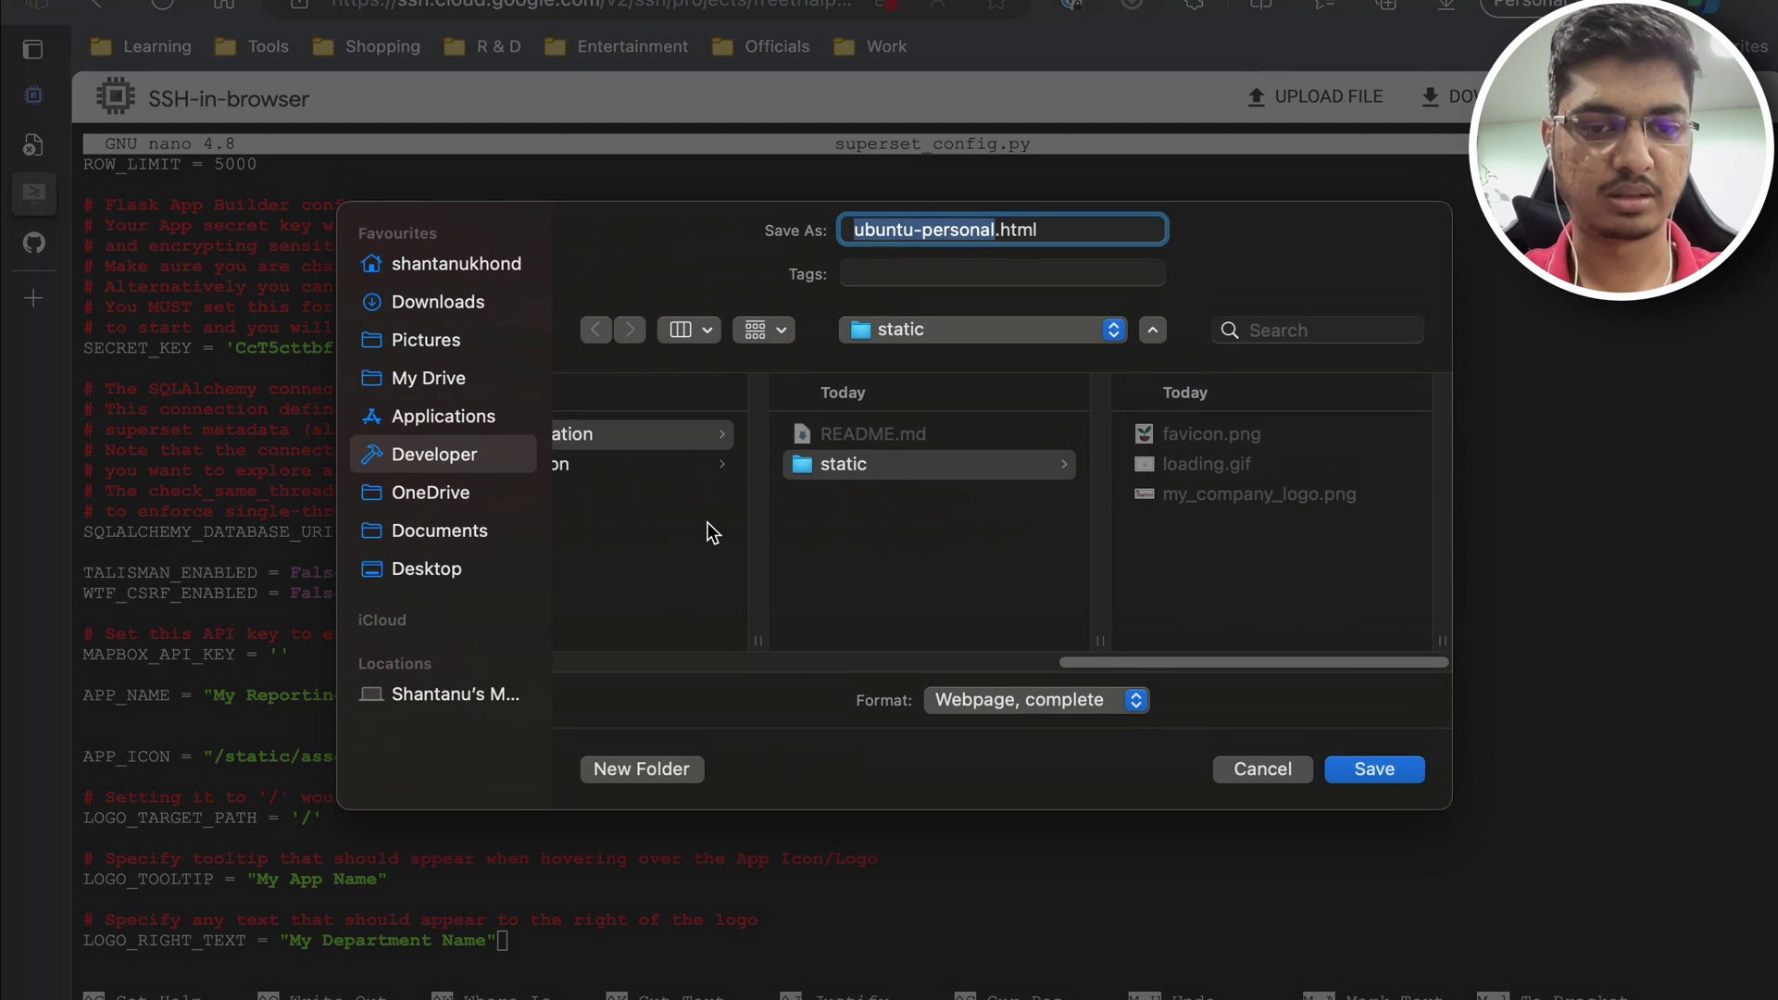
key("Escape")
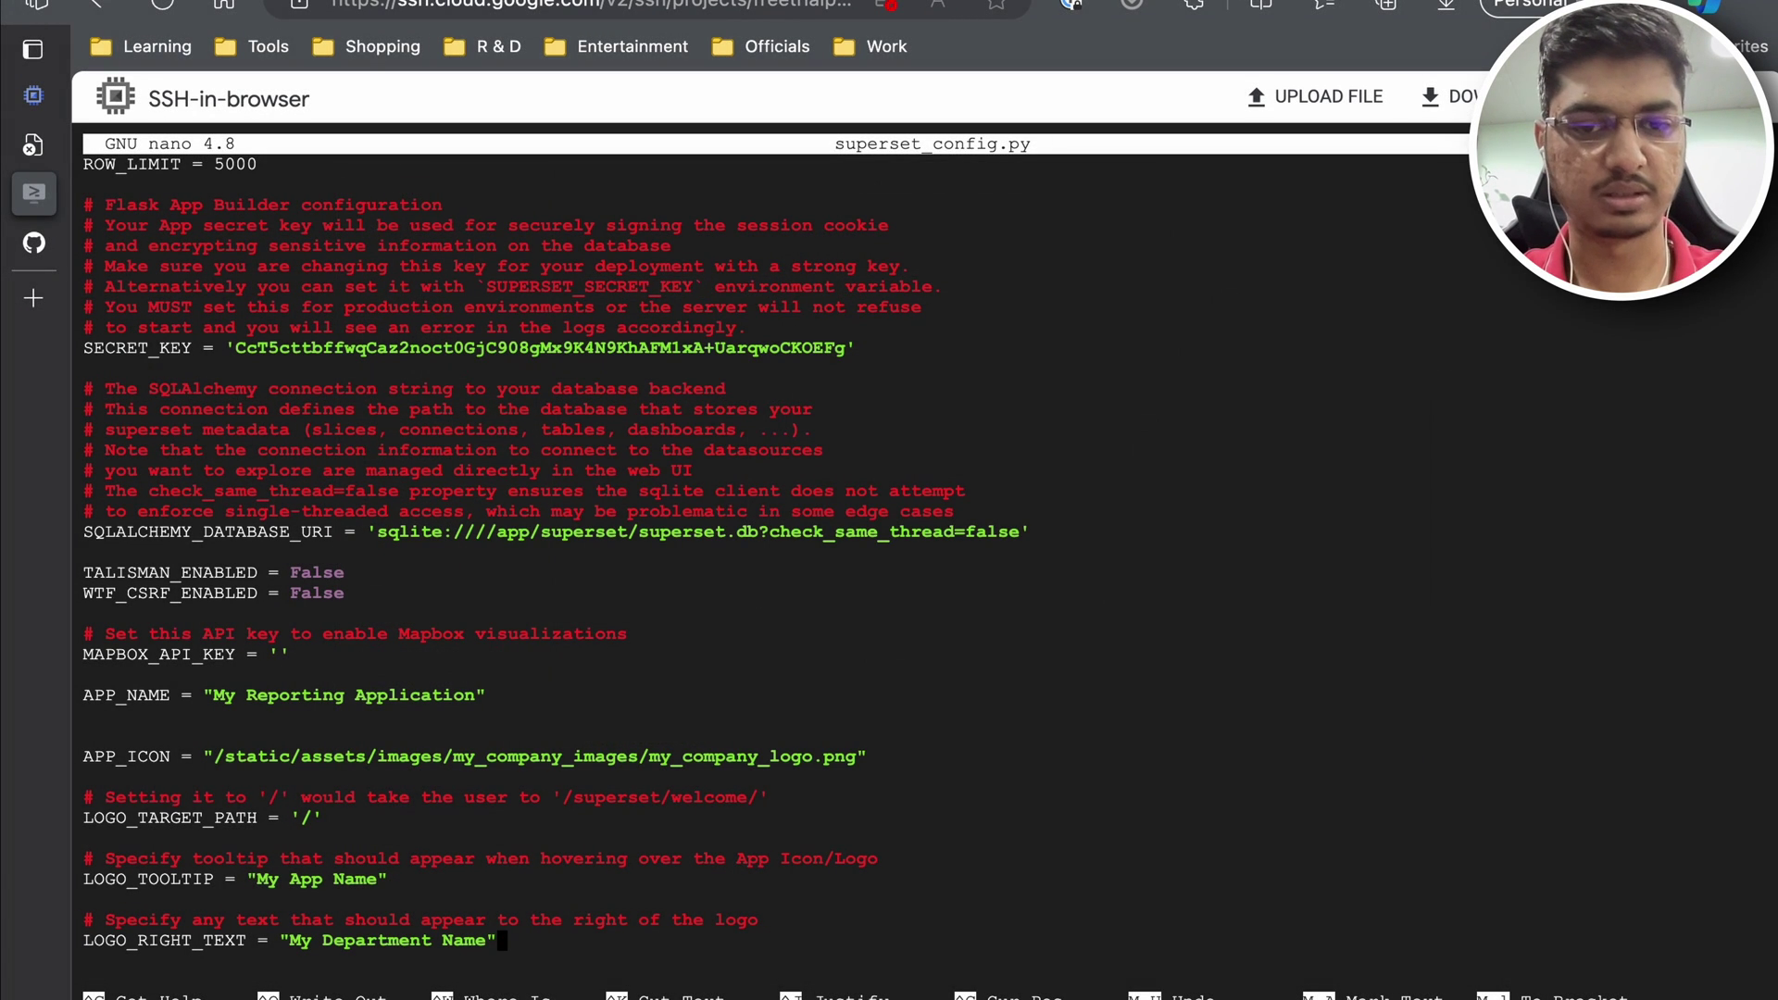
key("ctrl+s")
key("ctrl+x")
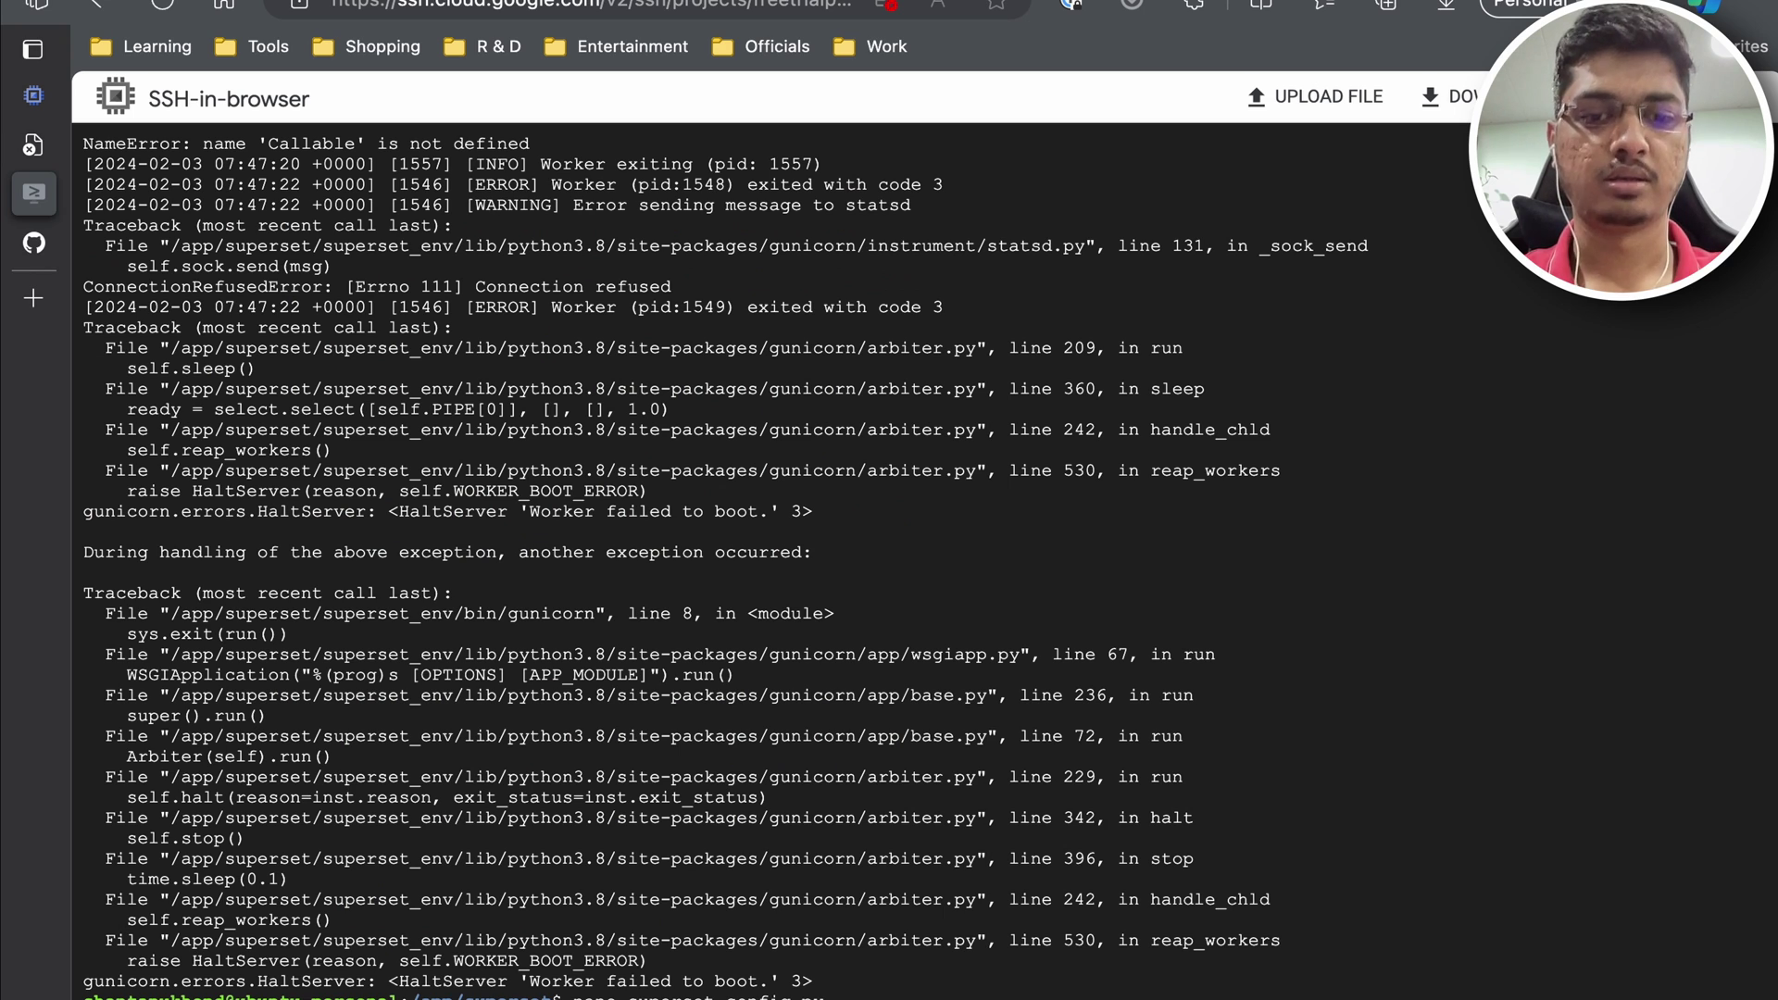
key("Up")
key("Up")
key("Return")
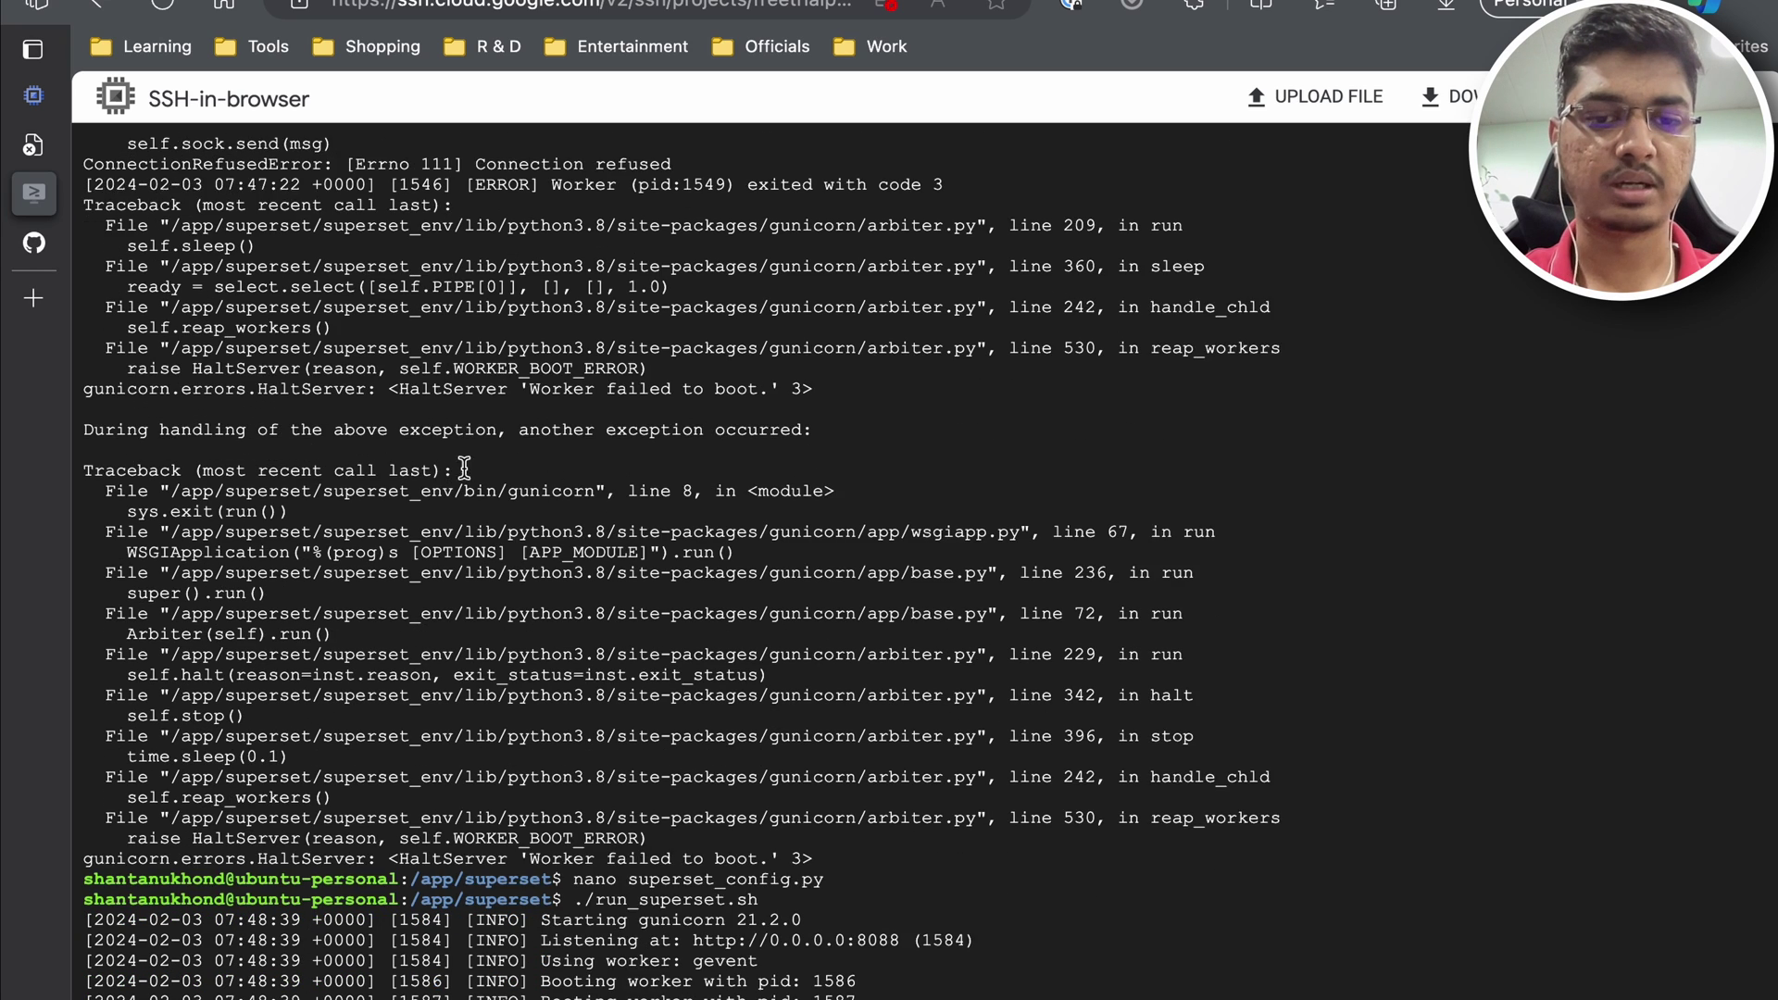
Step: Reload Superset and verify the logo, its 'My App Name' tooltip and 'My Department Name' text
left_click(29, 159)
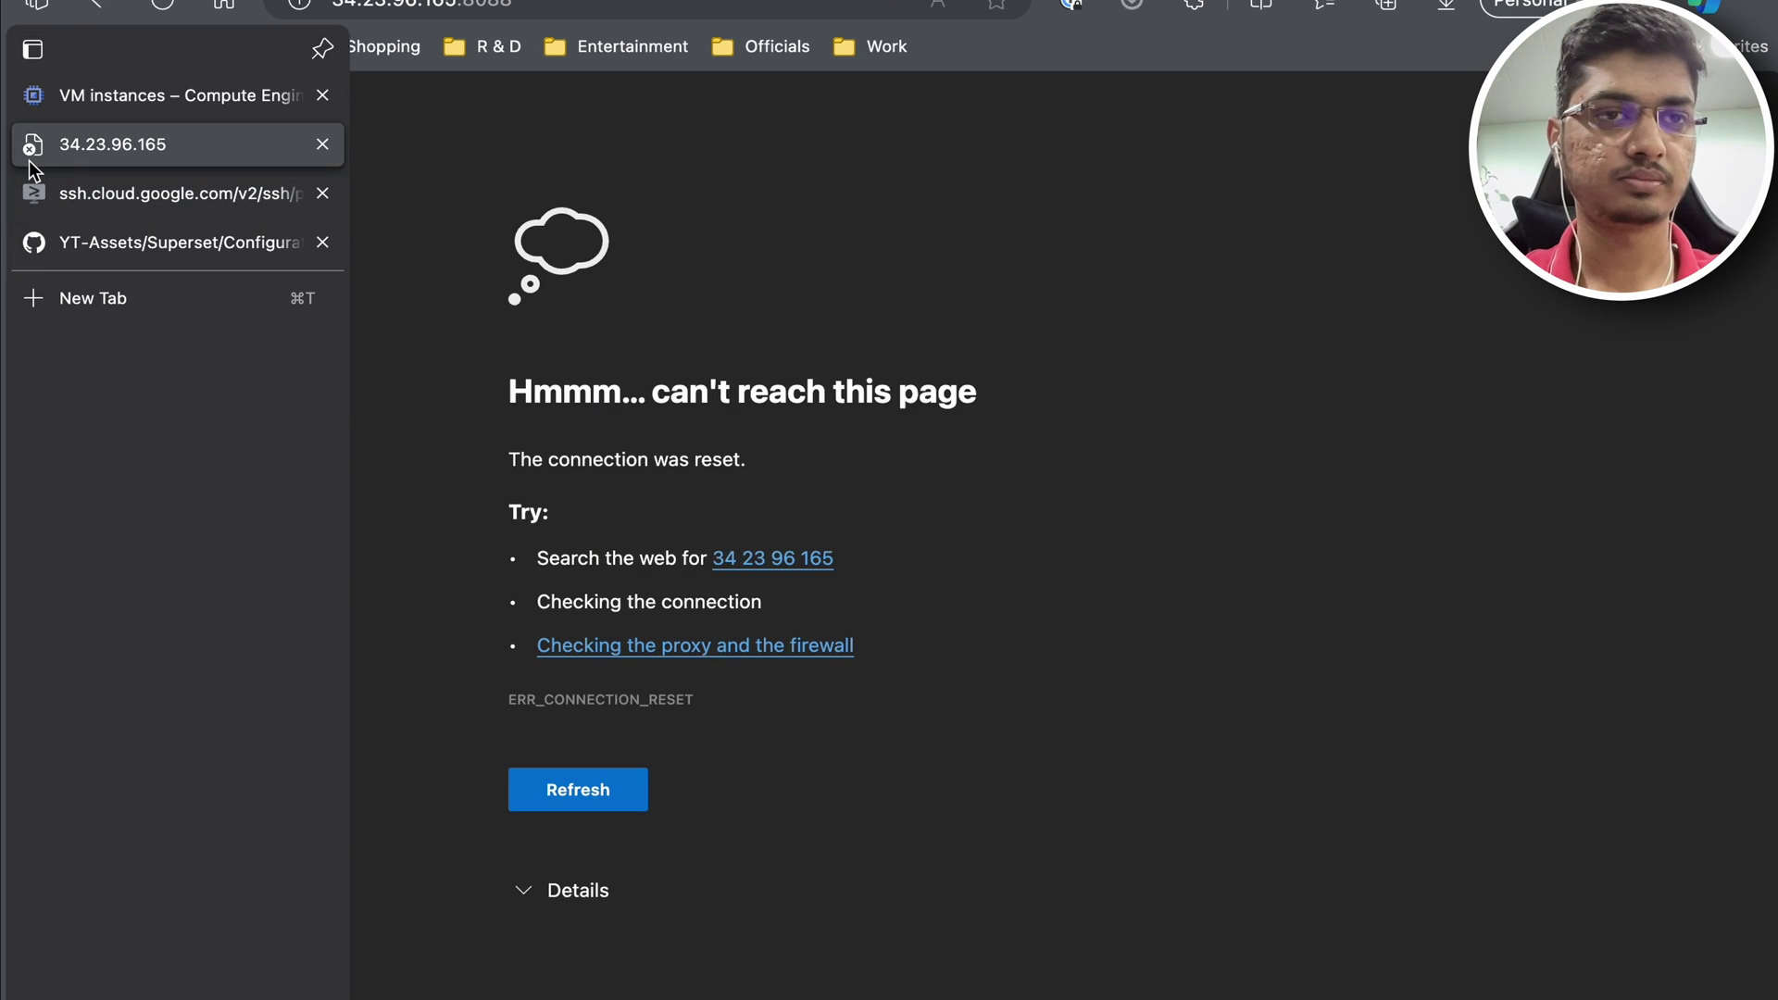
left_click(155, 11)
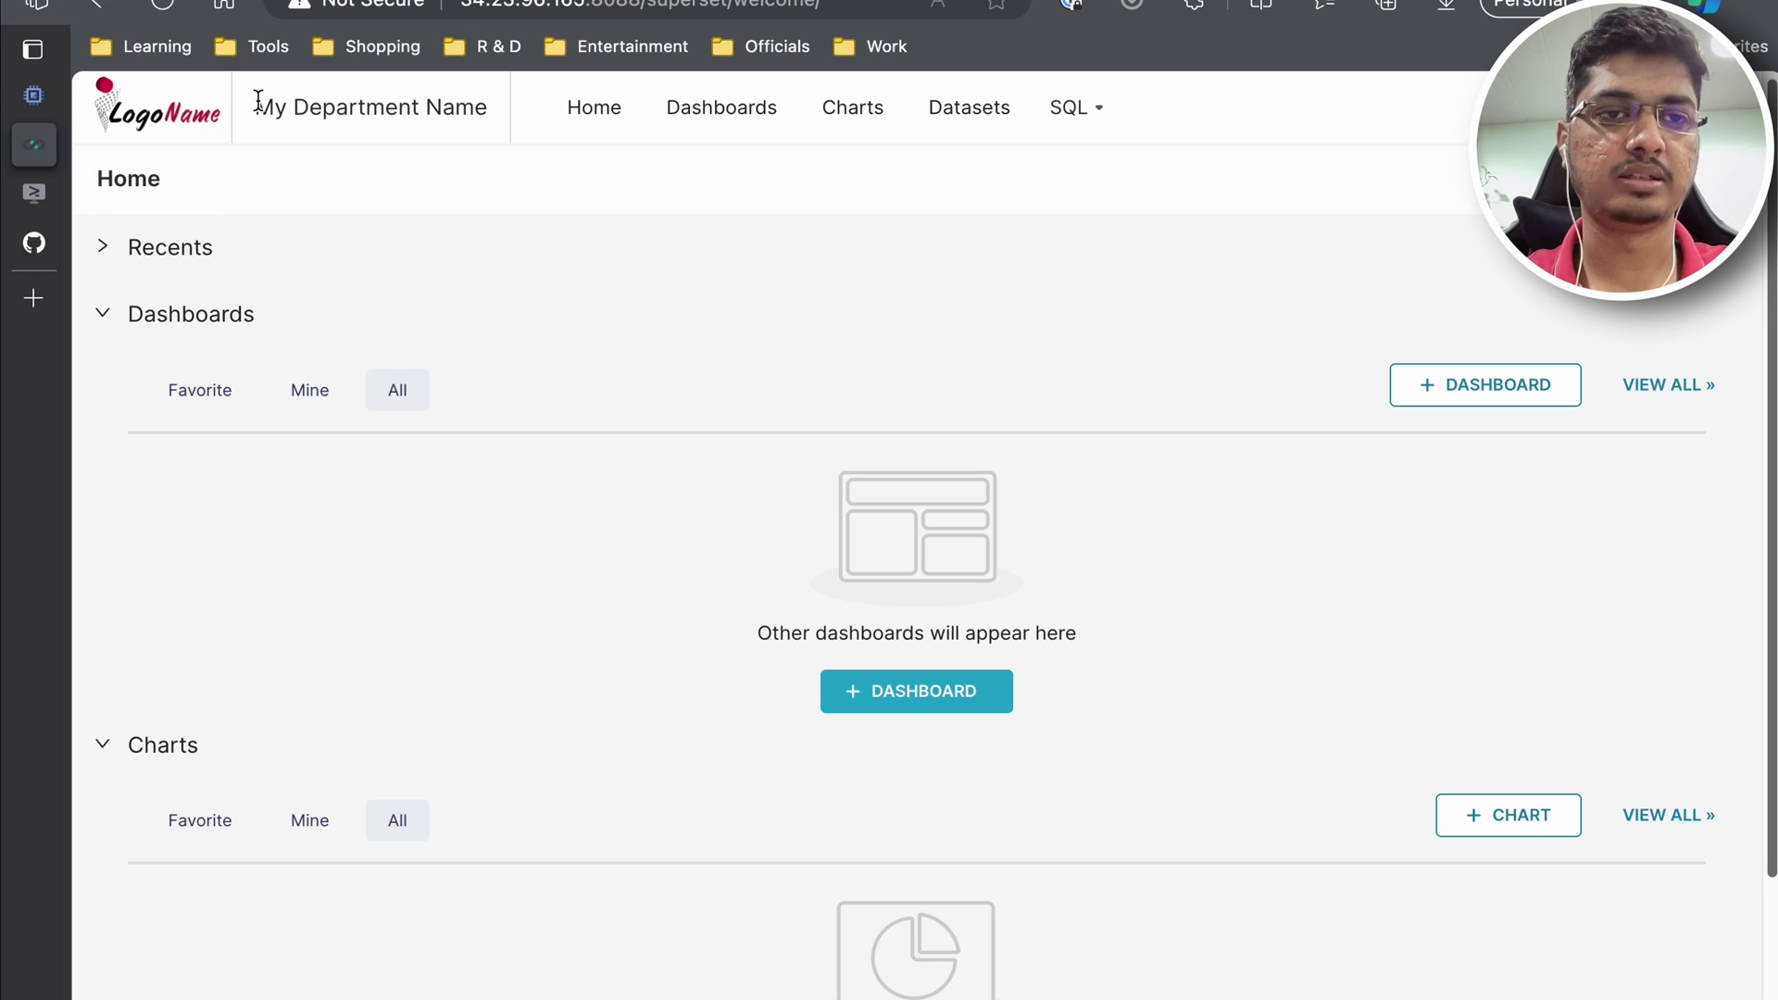
left_click_drag(254, 108, 469, 131)
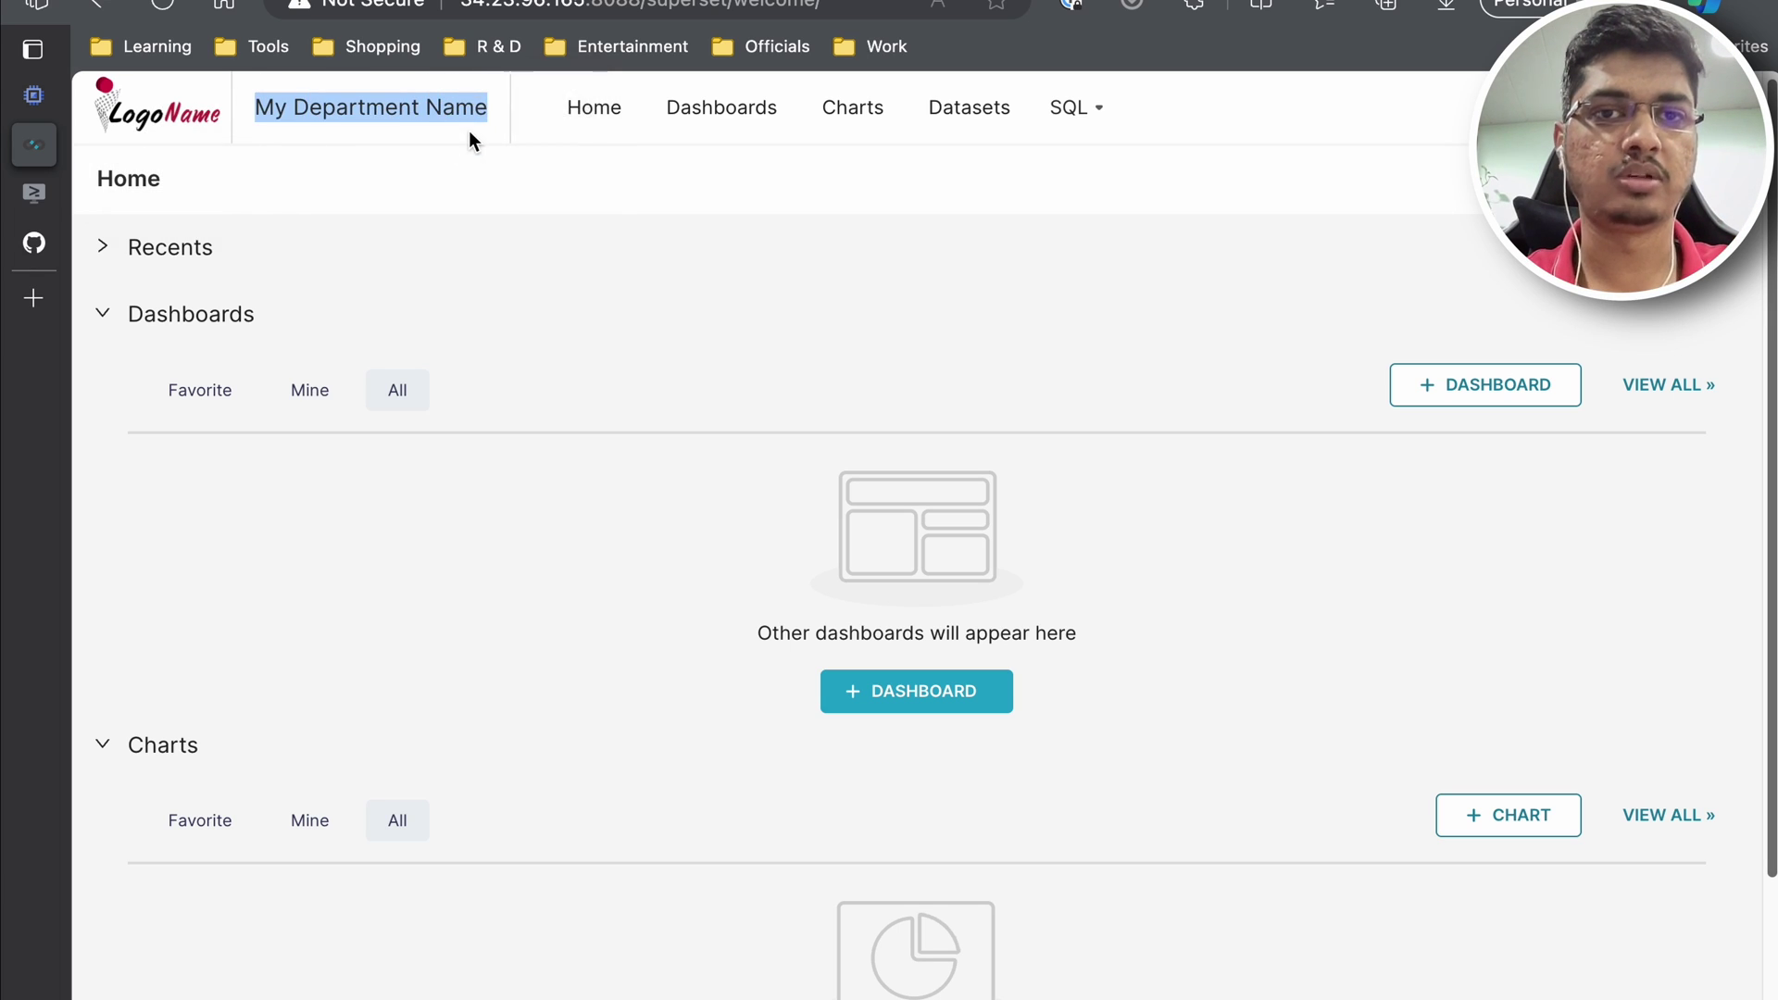
left_click(468, 131)
double_click(428, 100)
left_click(361, 139)
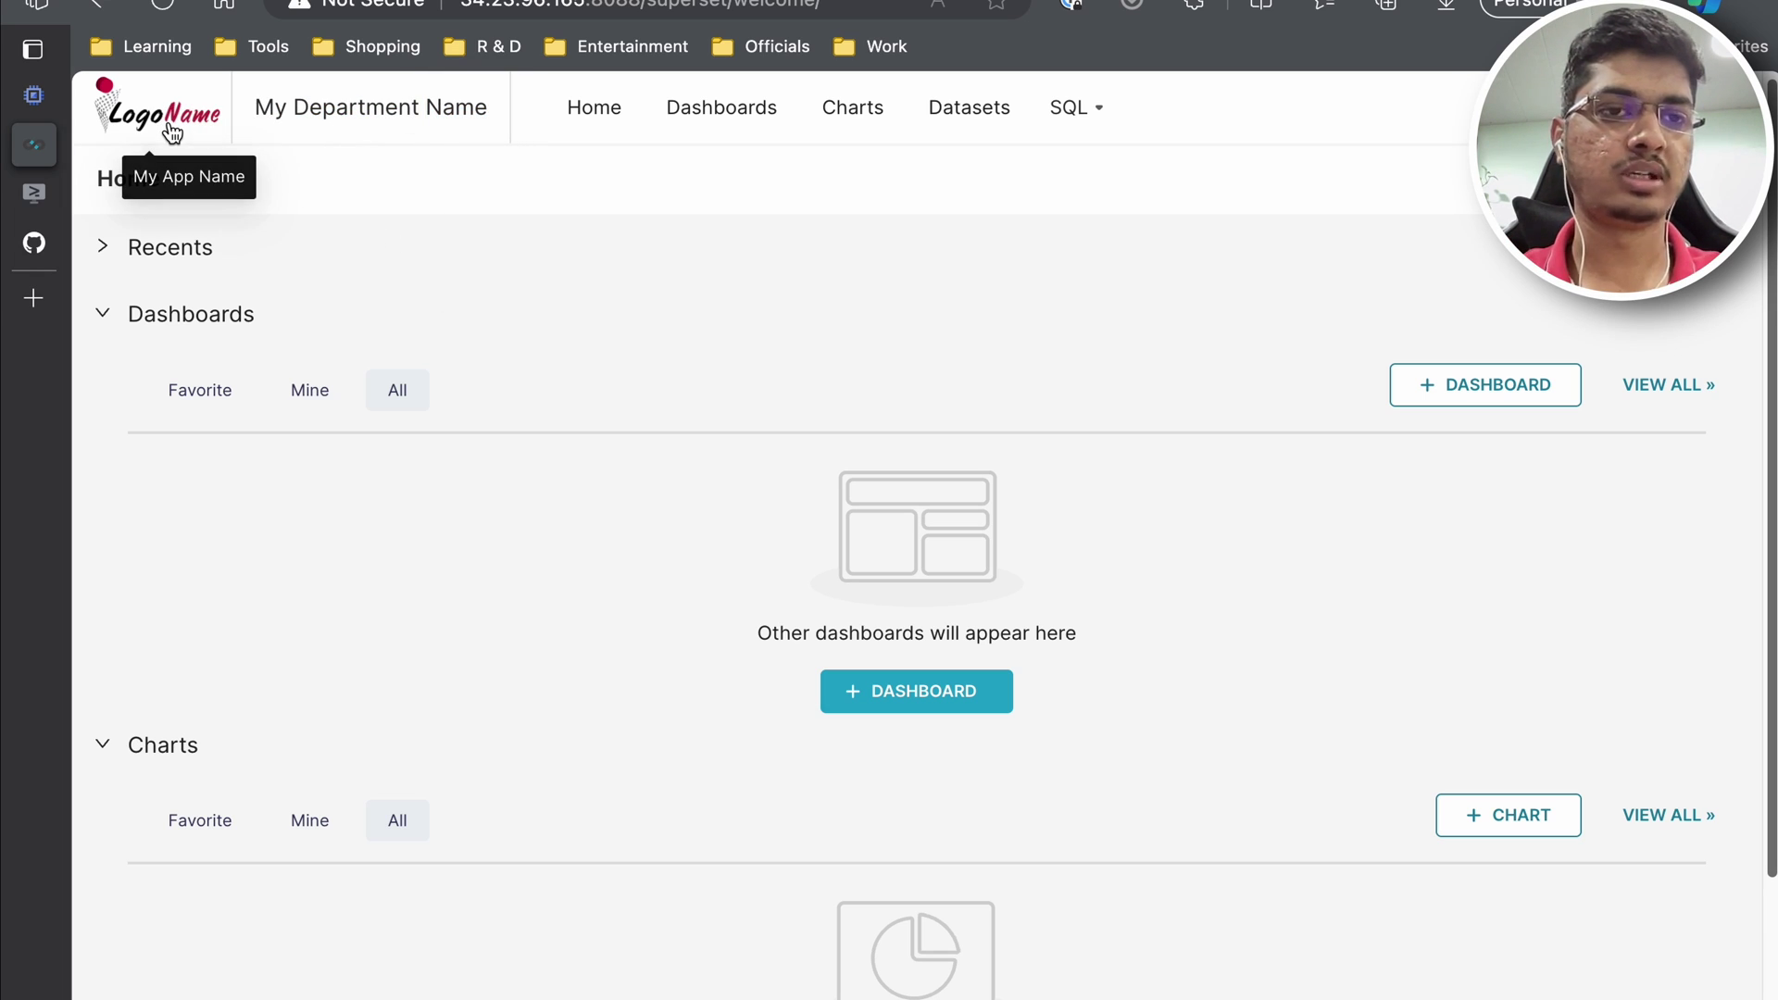
mouse_move(121, 148)
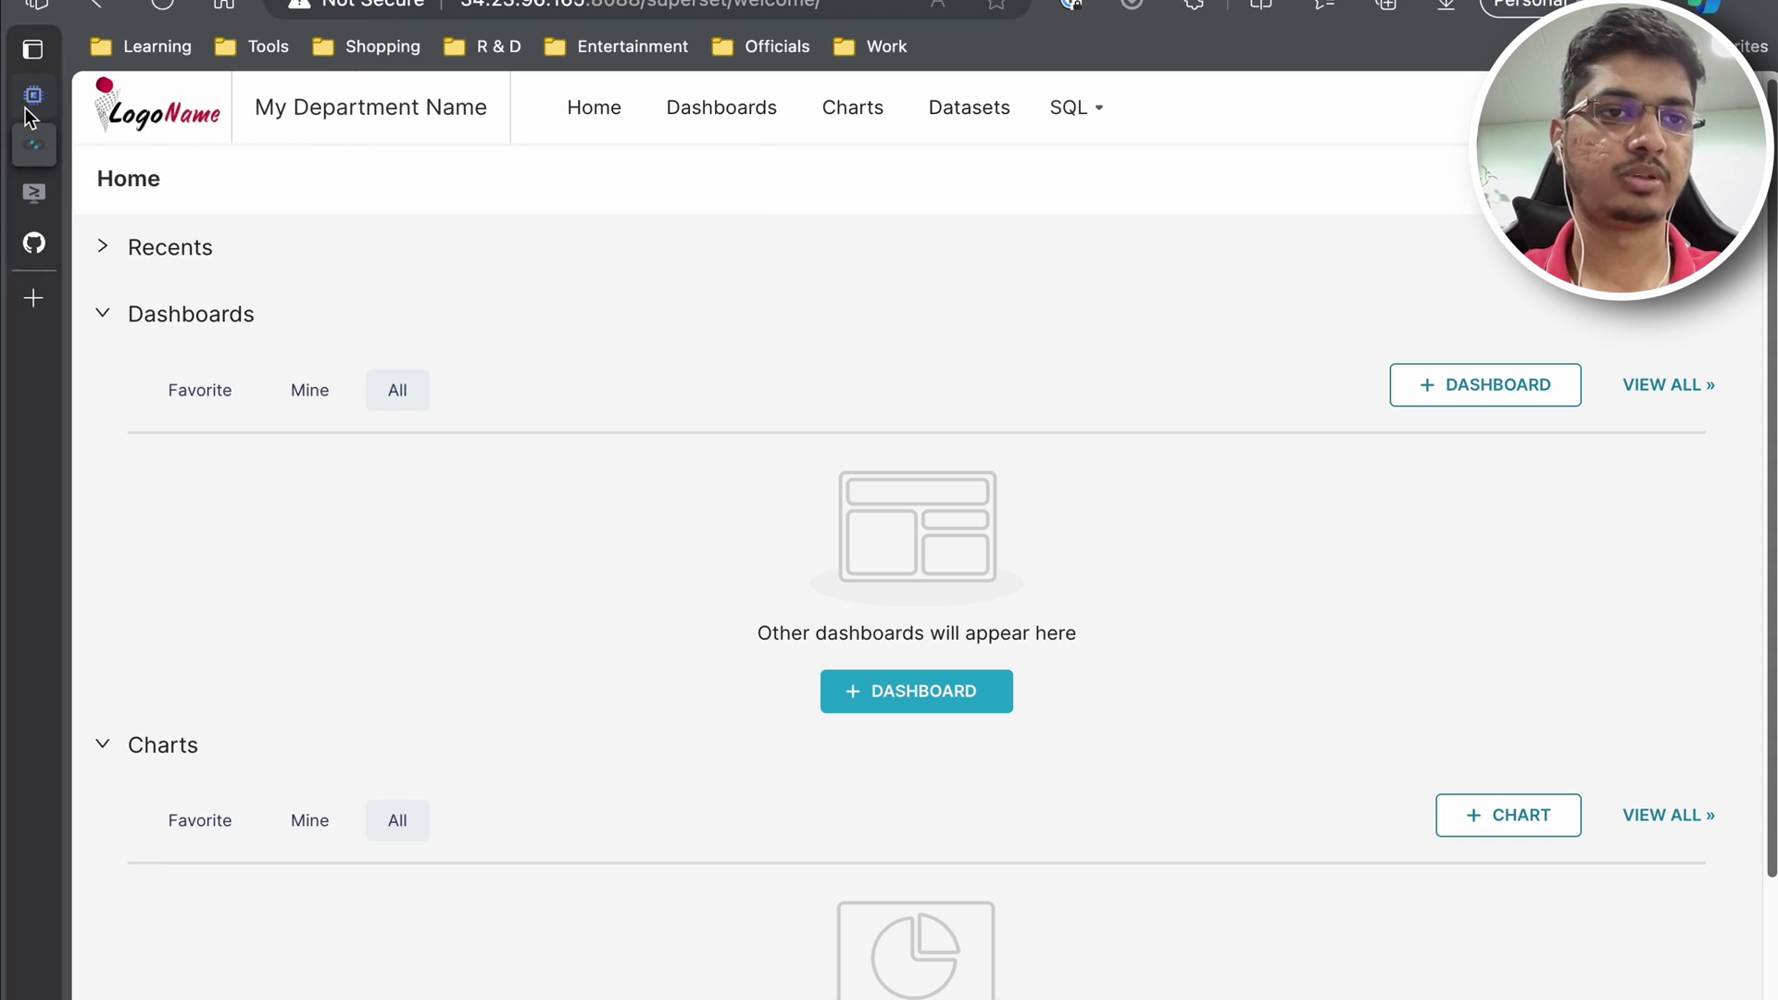
mouse_move(53, 196)
left_click(81, 245)
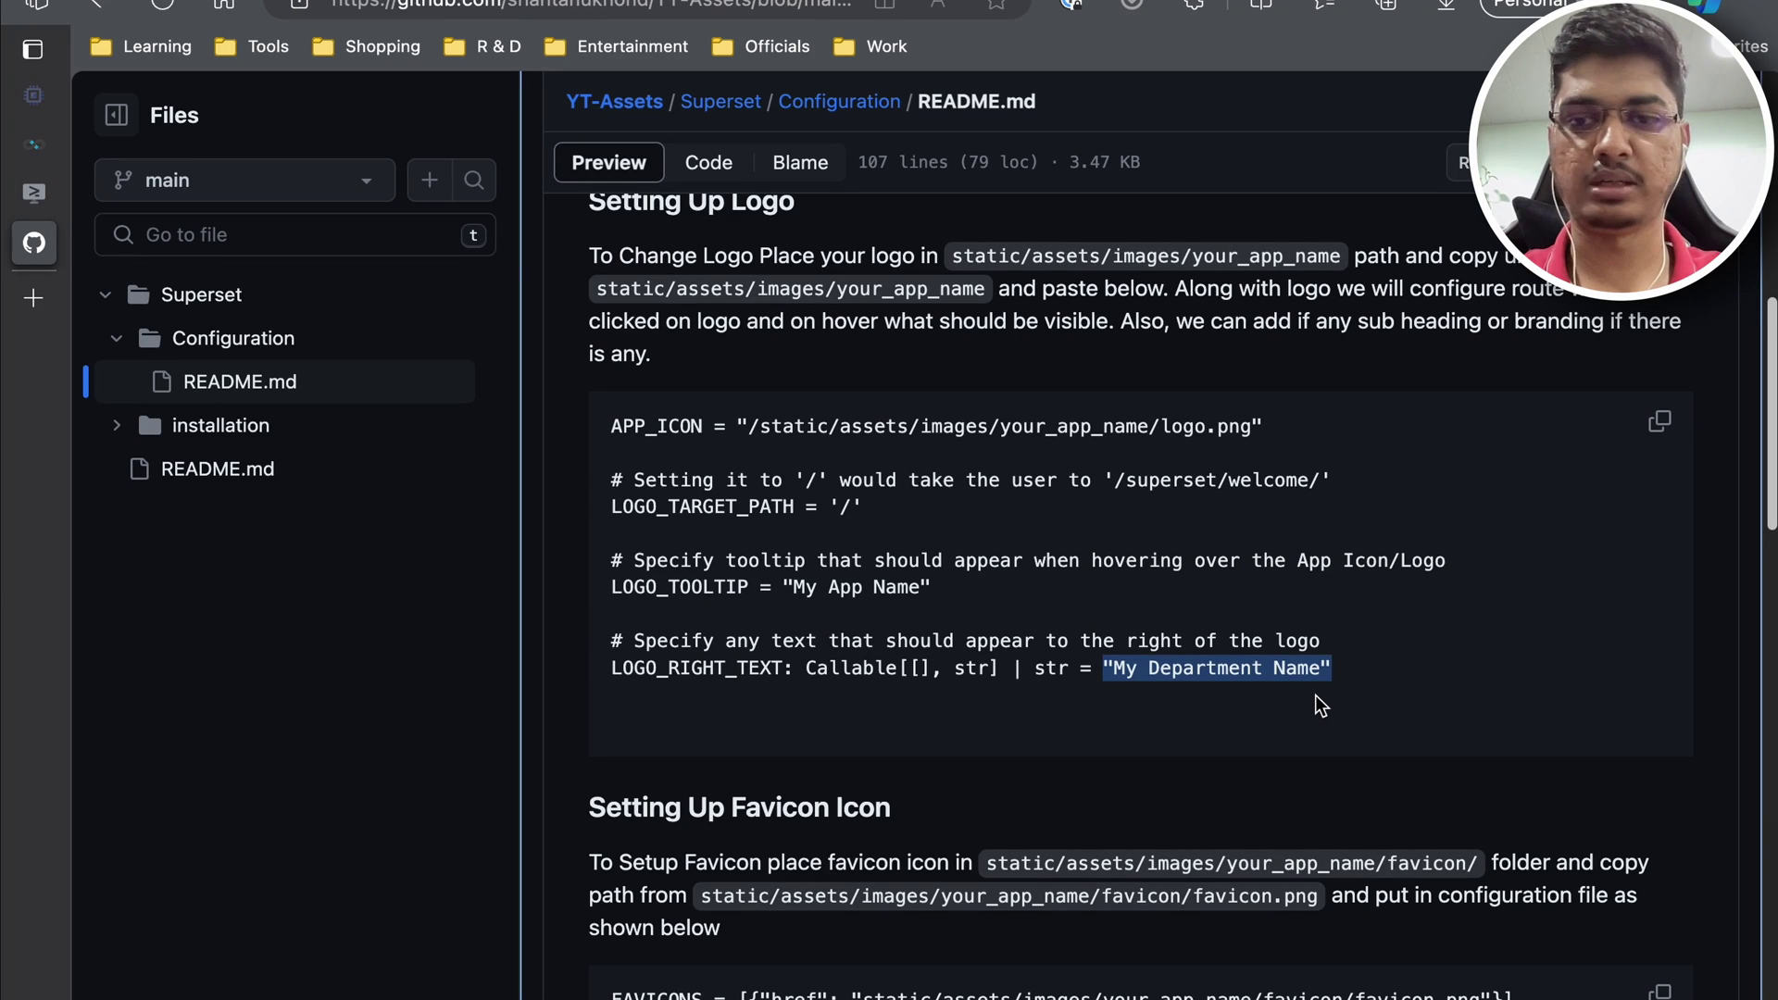
Step: Jump to the README's Setting Up Favicon Icon section via its contents link
left_click_drag(1381, 674, 630, 646)
scroll(841, 668, "down", 1)
left_click(948, 615)
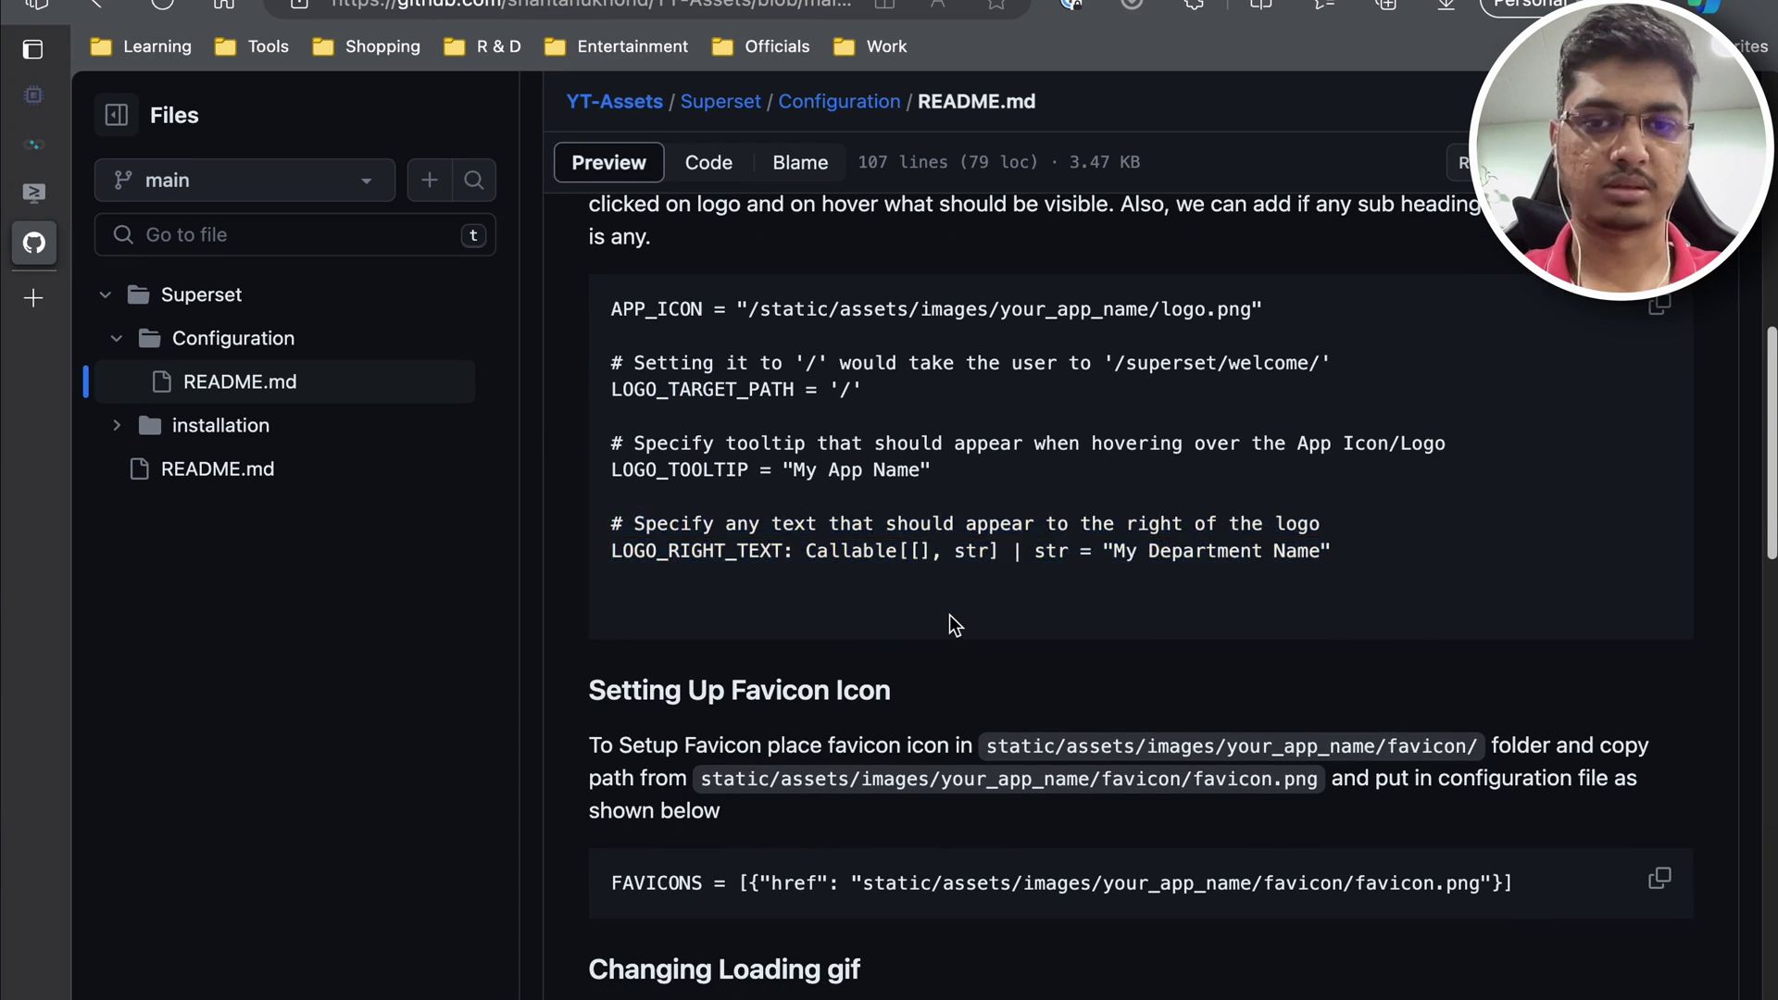
scroll(948, 615, "down", 1)
scroll(948, 615, "up", 2)
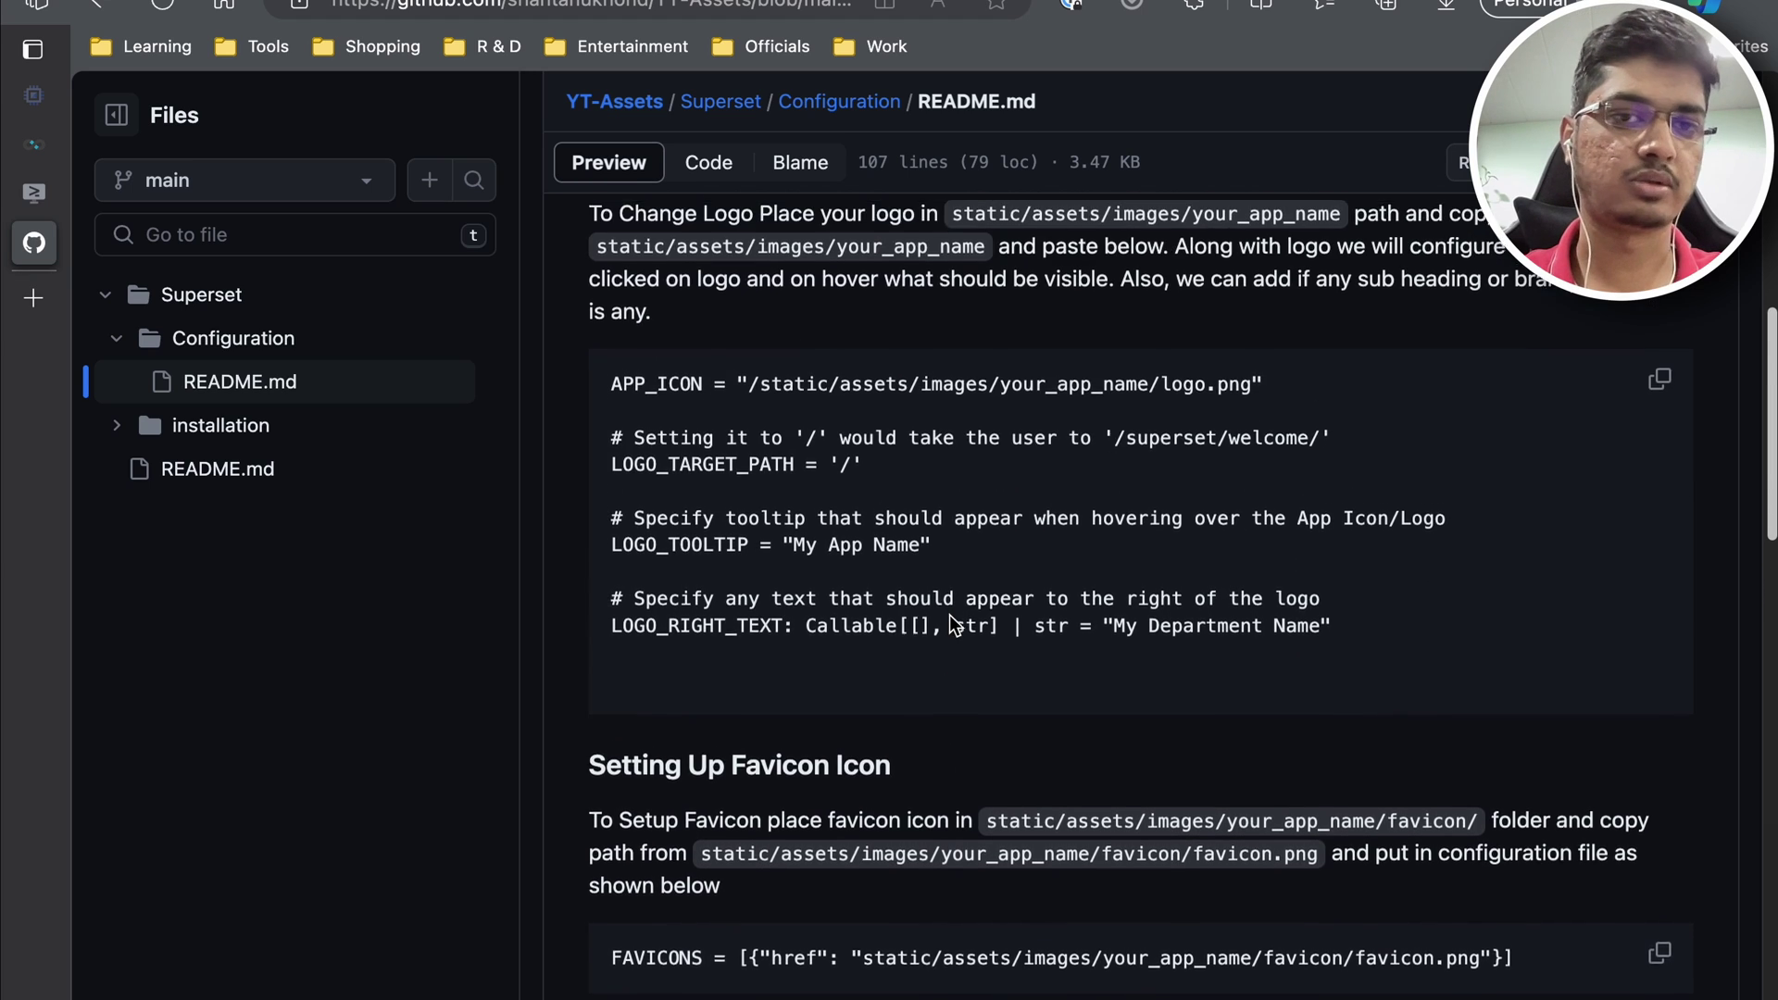
scroll(948, 614, "up", 9)
scroll(948, 615, "down", 4)
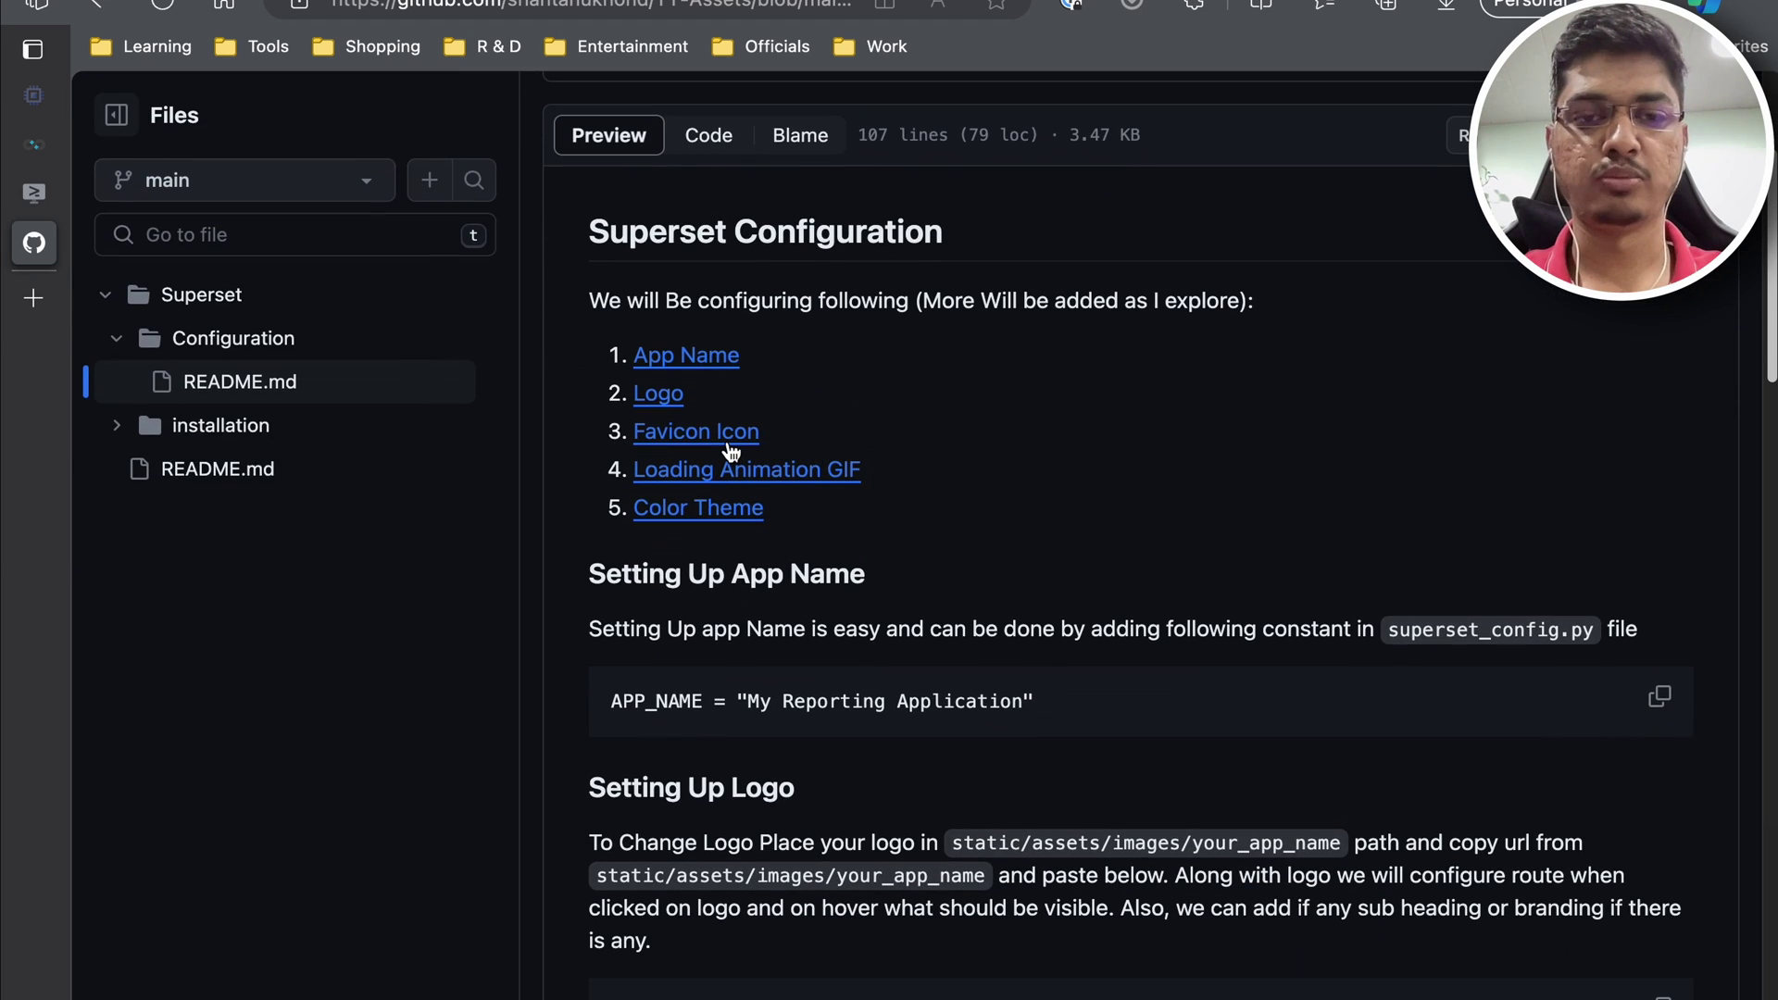
left_click(727, 435)
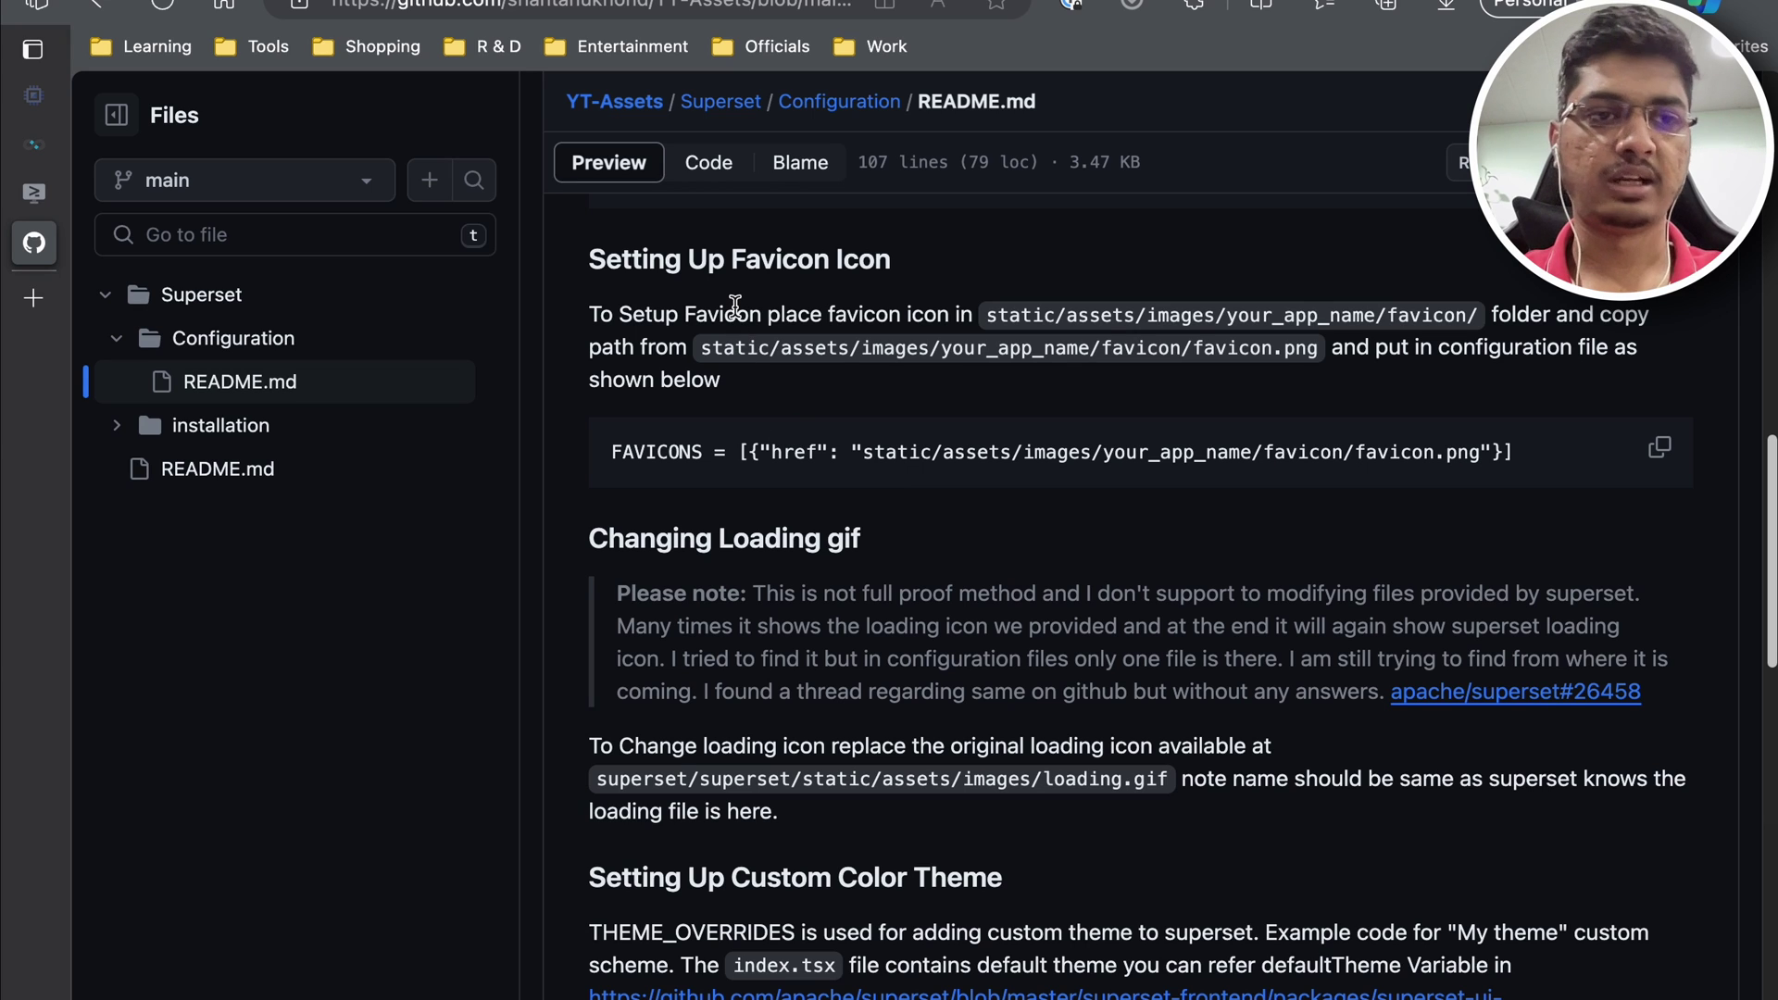
key("super+Tab")
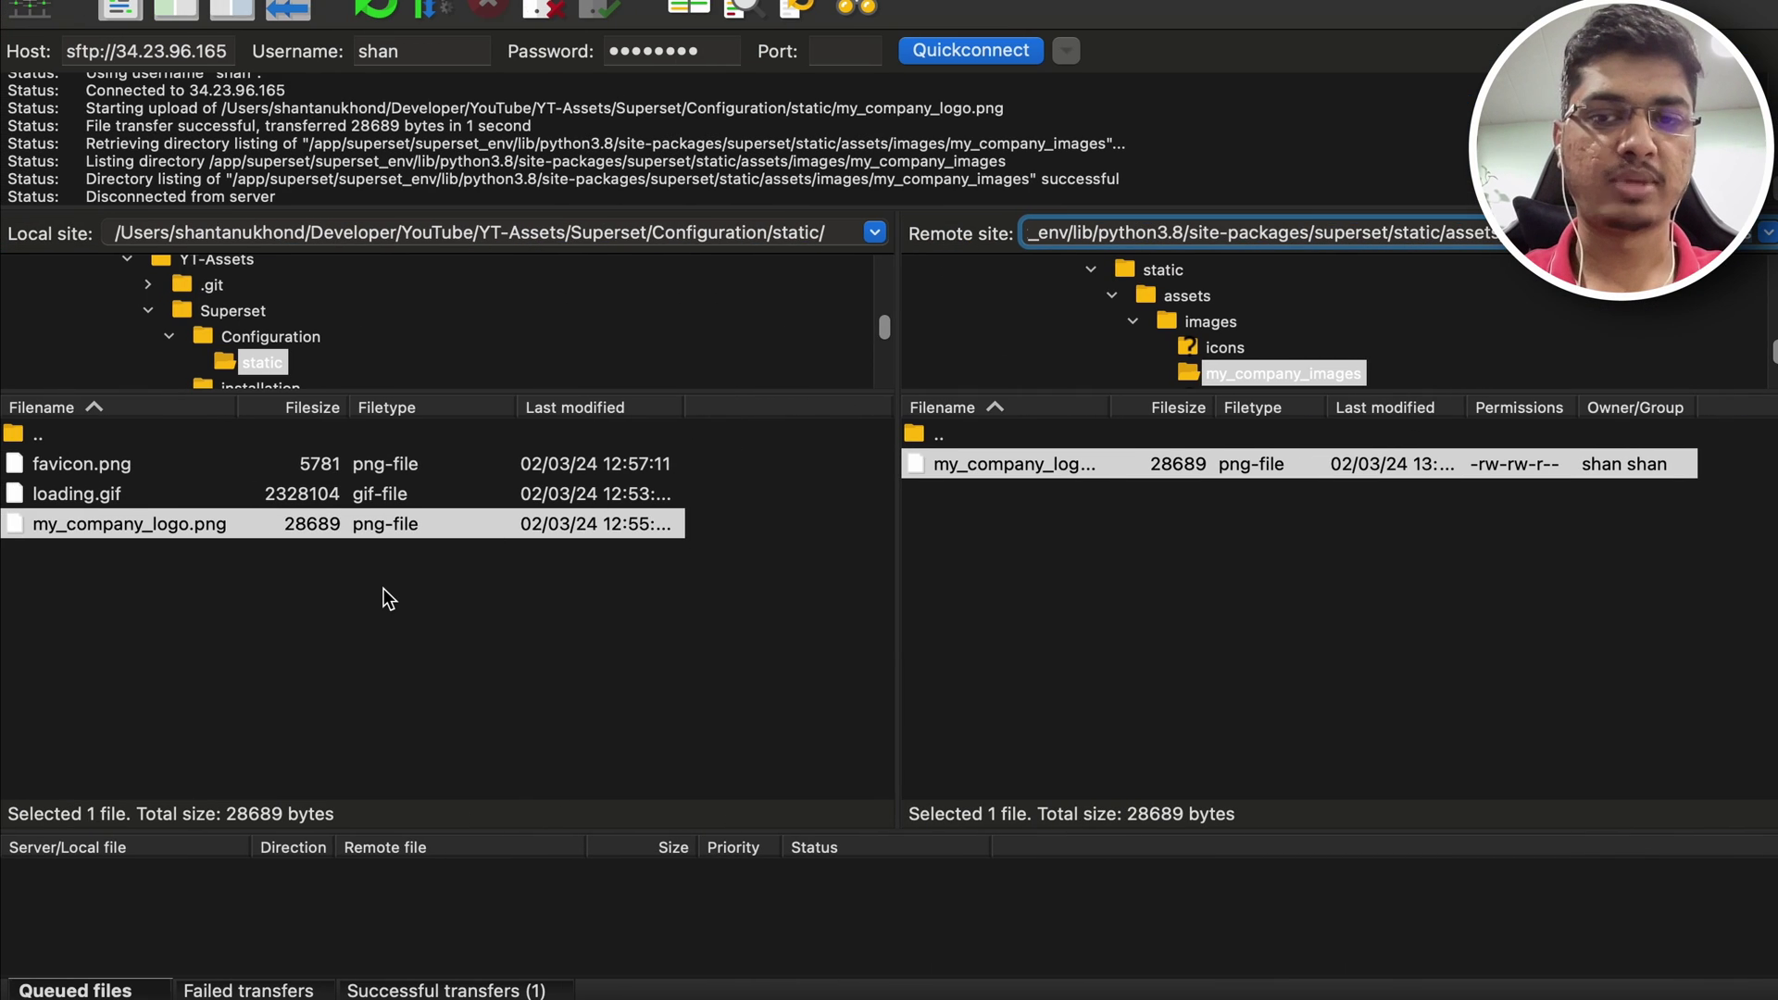
Step: Upload favicon.png into the server's my_company_images folder, then begin renaming the remote logo file
left_click(158, 568)
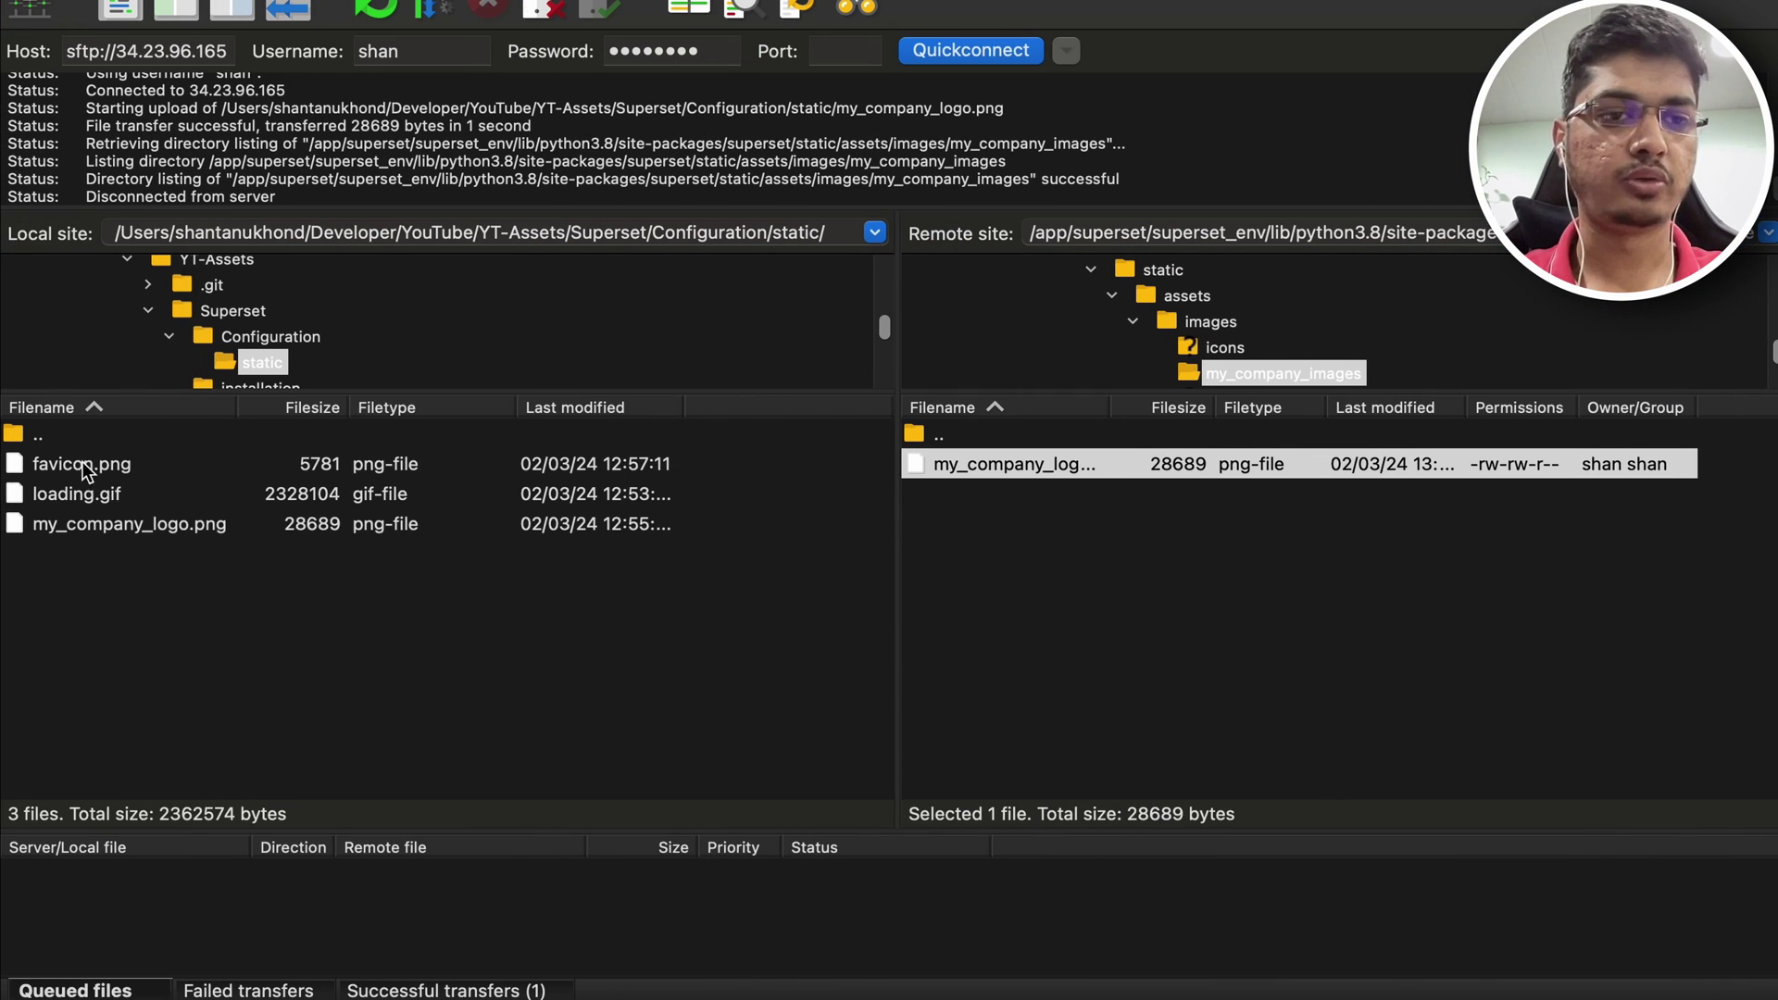
left_click_drag(83, 464, 1095, 548)
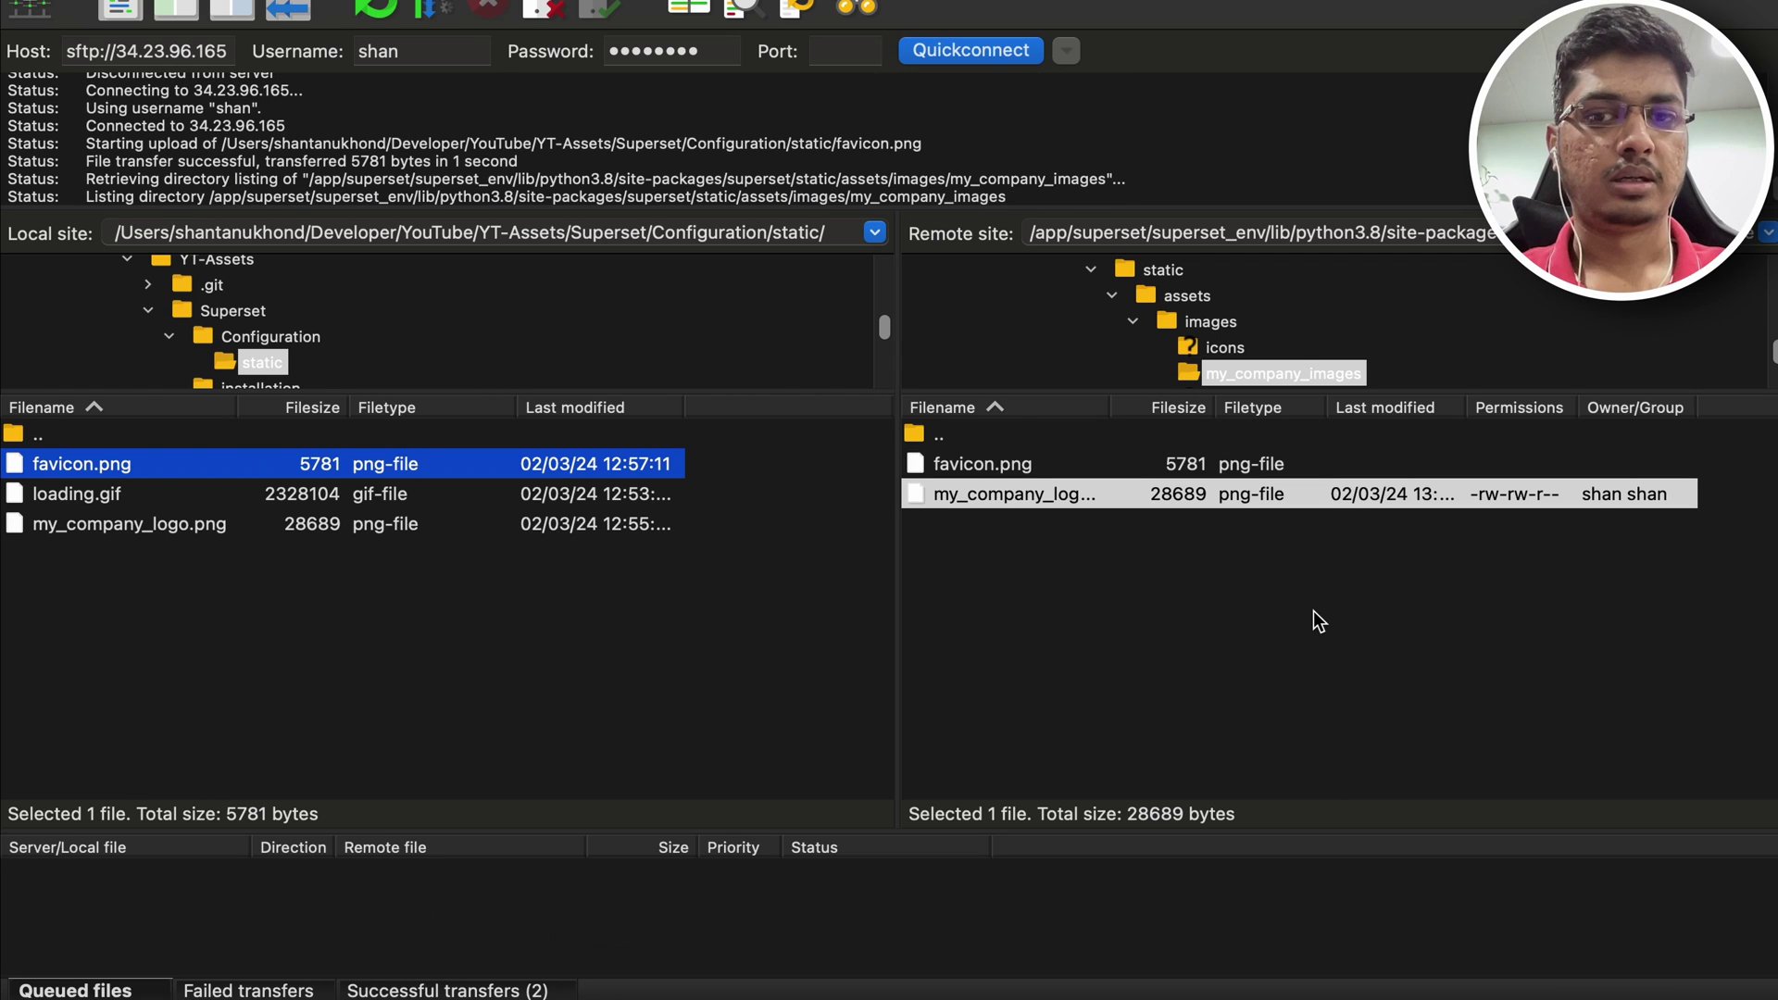
key("super+Tab")
key("super+Tab")
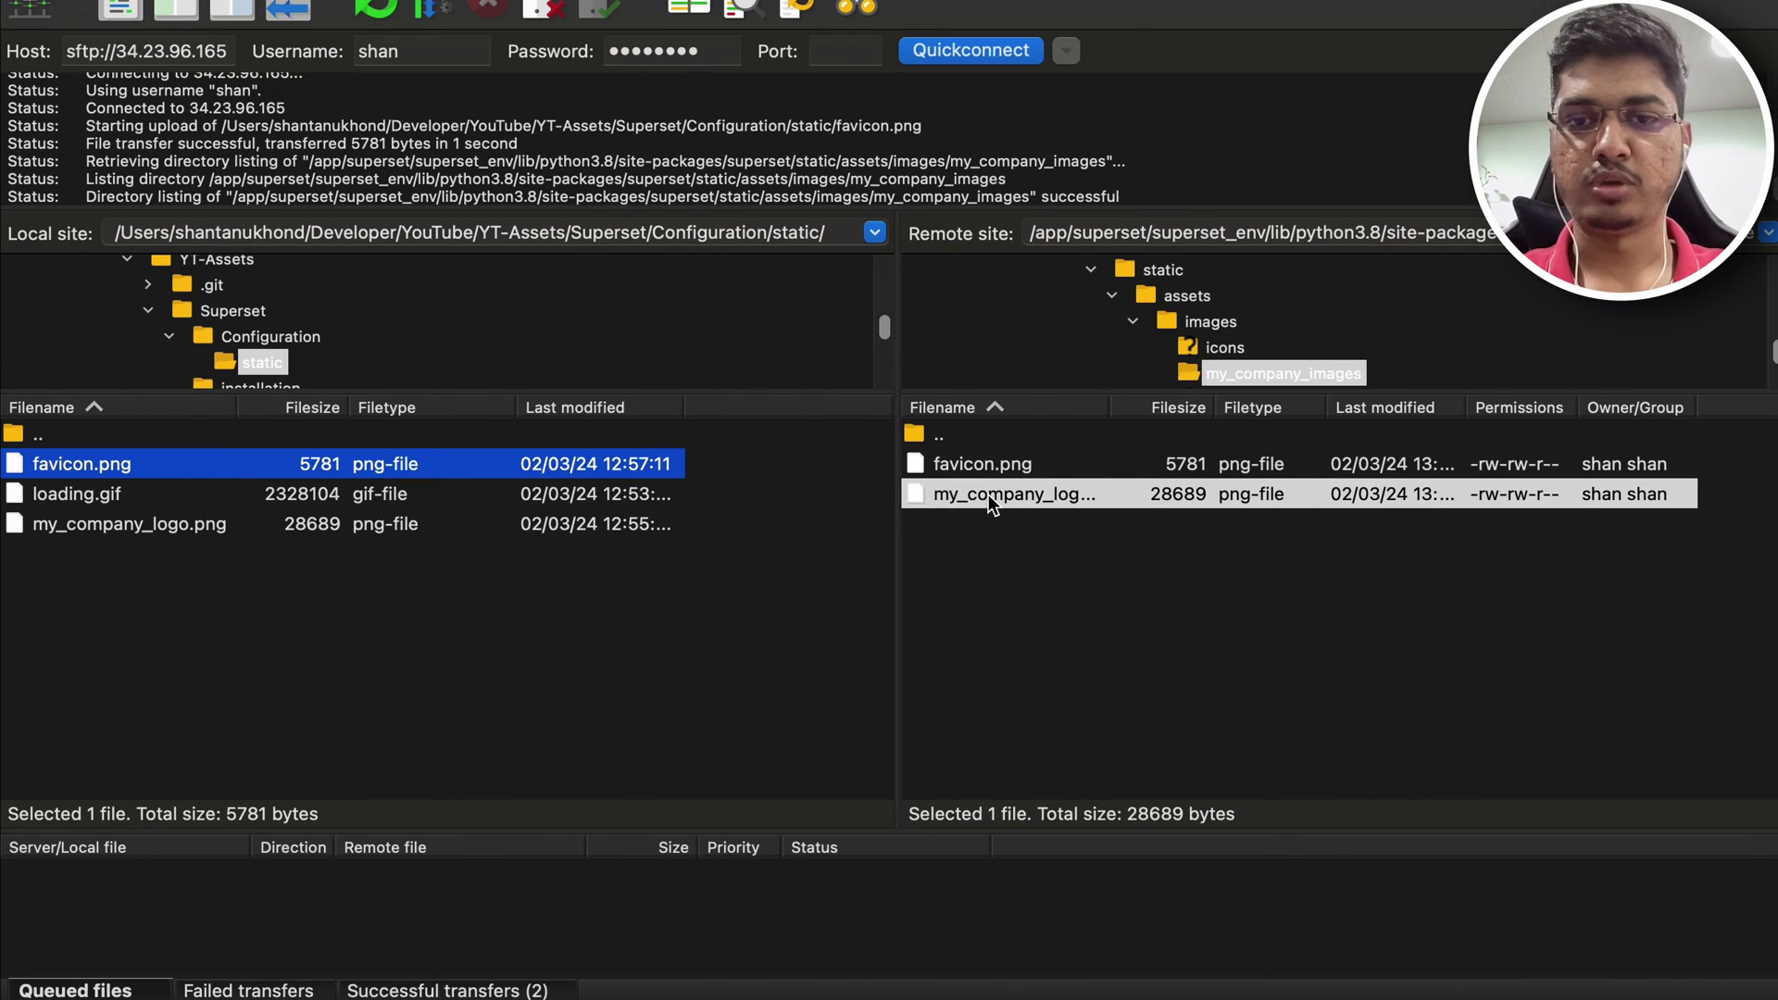
right_click(990, 503)
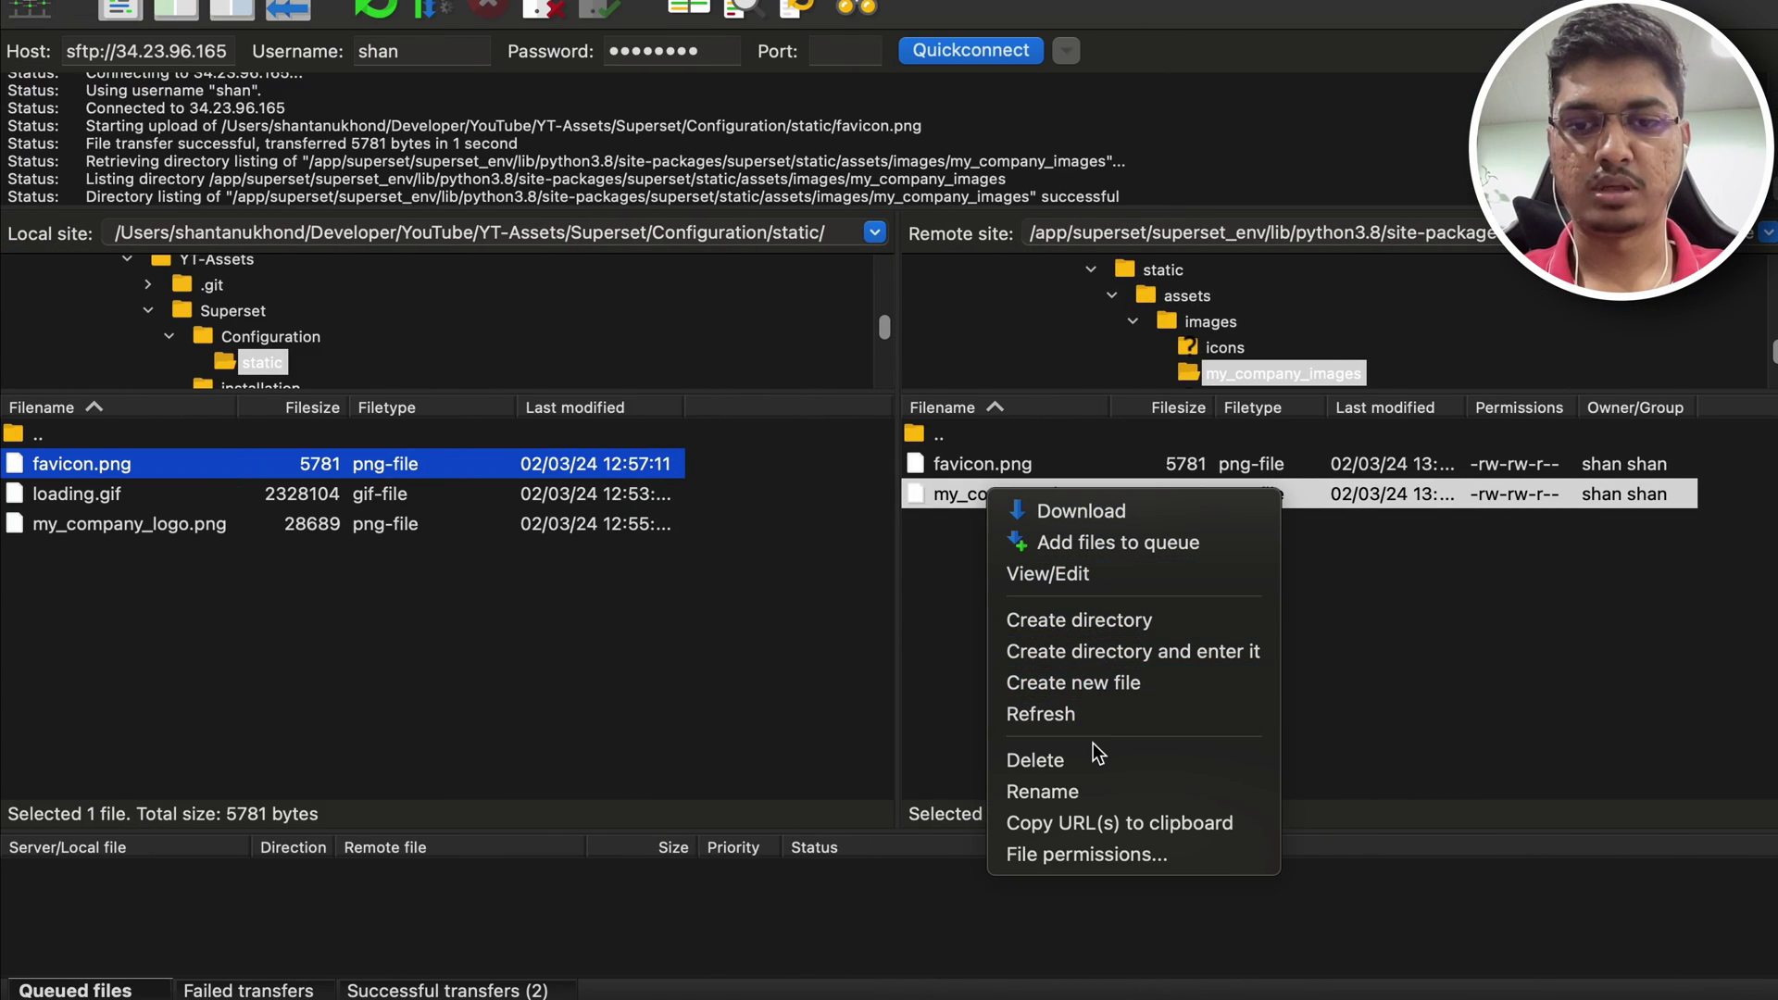
left_click(1099, 793)
key("super+Tab")
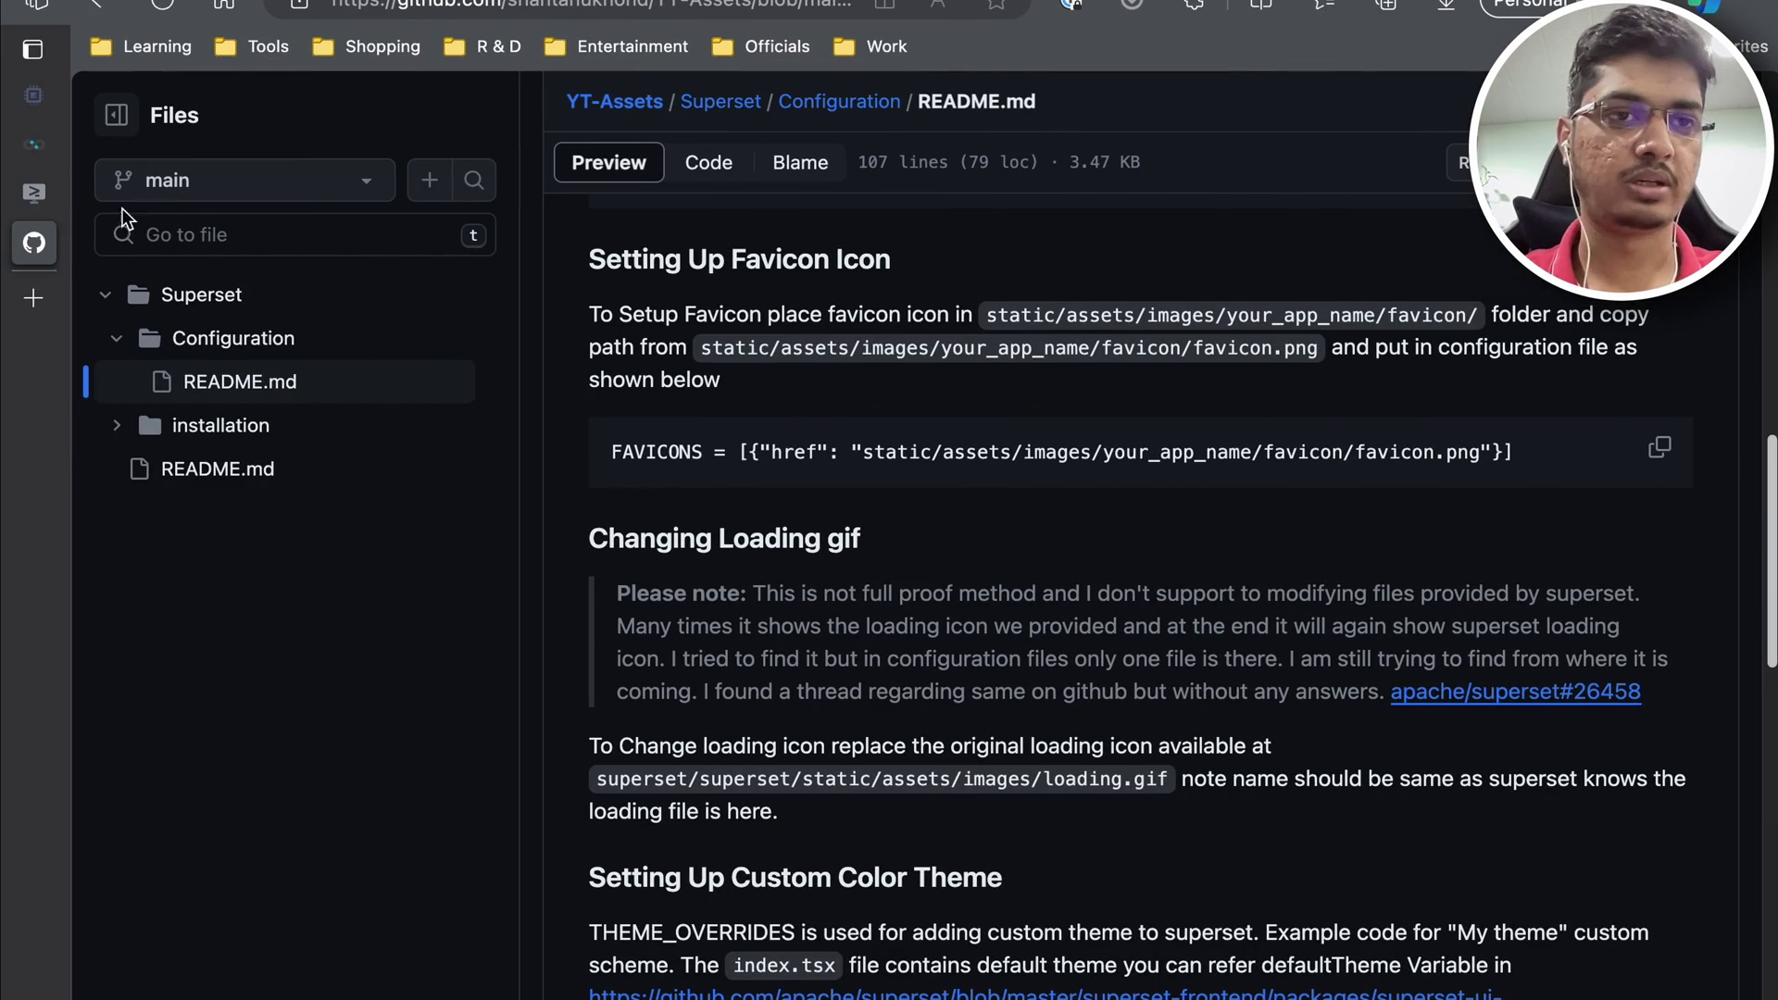
Step: Stop the foreground Superset and run sudo systemctl start superset.service
left_click(40, 192)
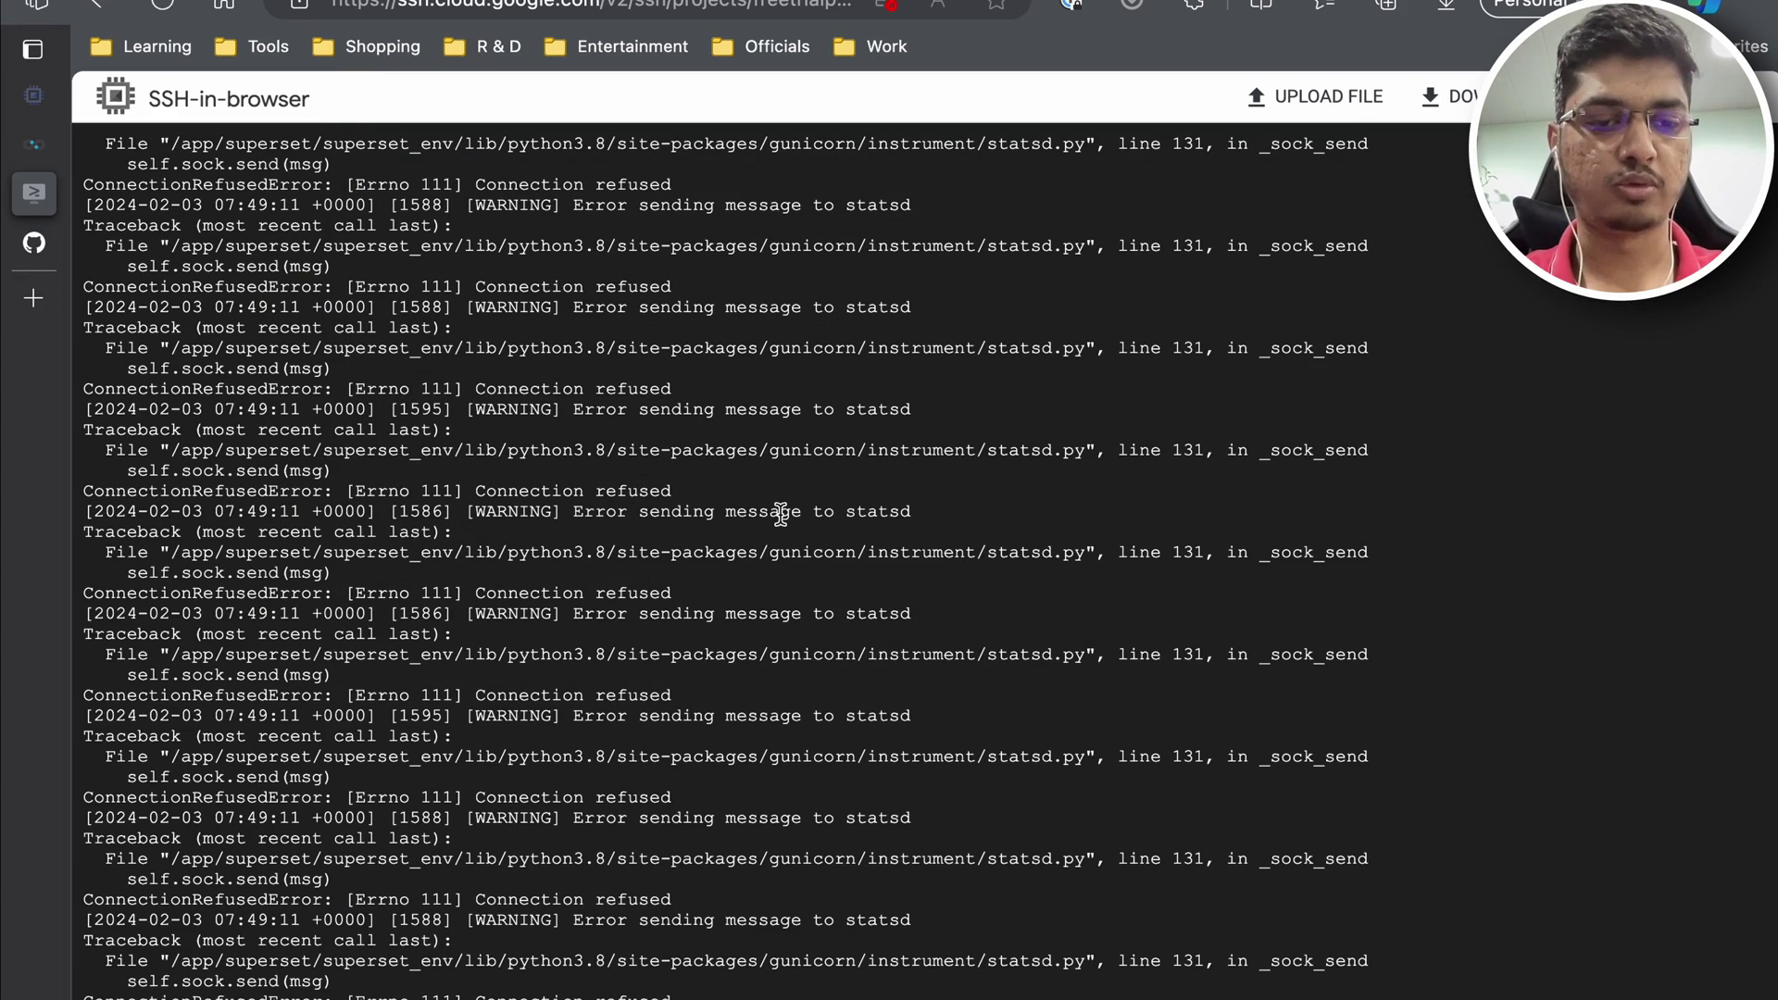
key("ctrl+c")
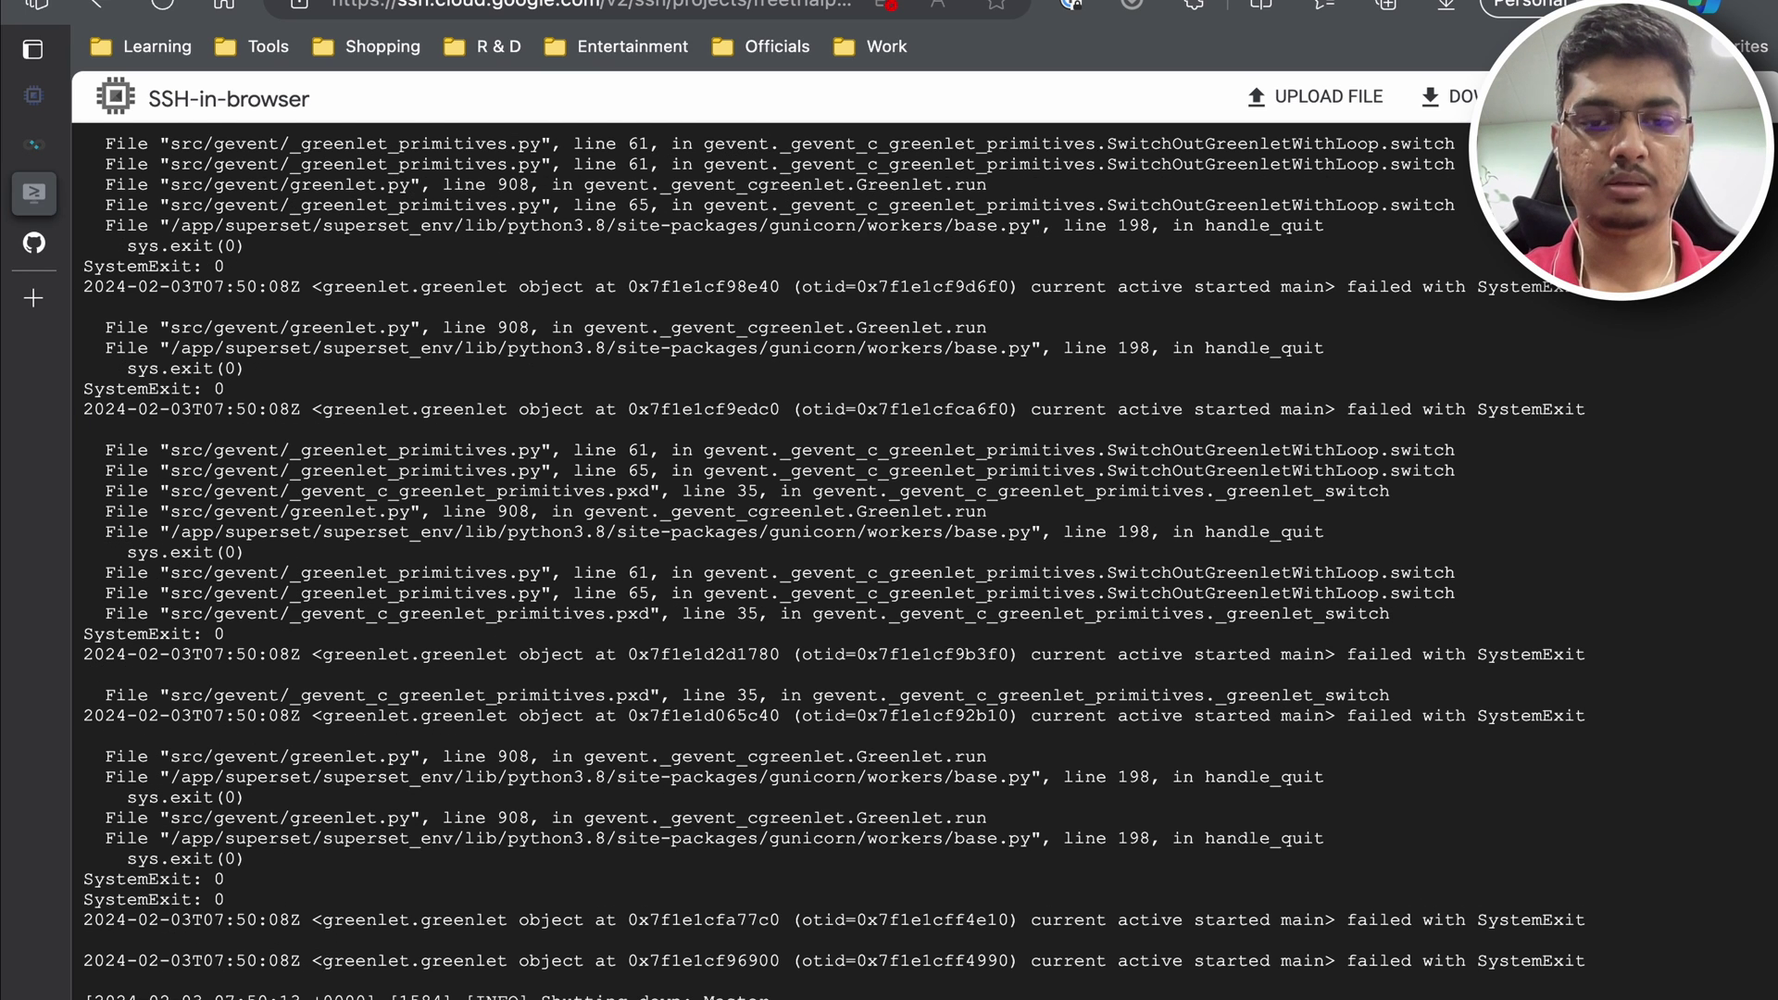
type("clear")
key("Return")
key("Up")
key("Up")
key("Up")
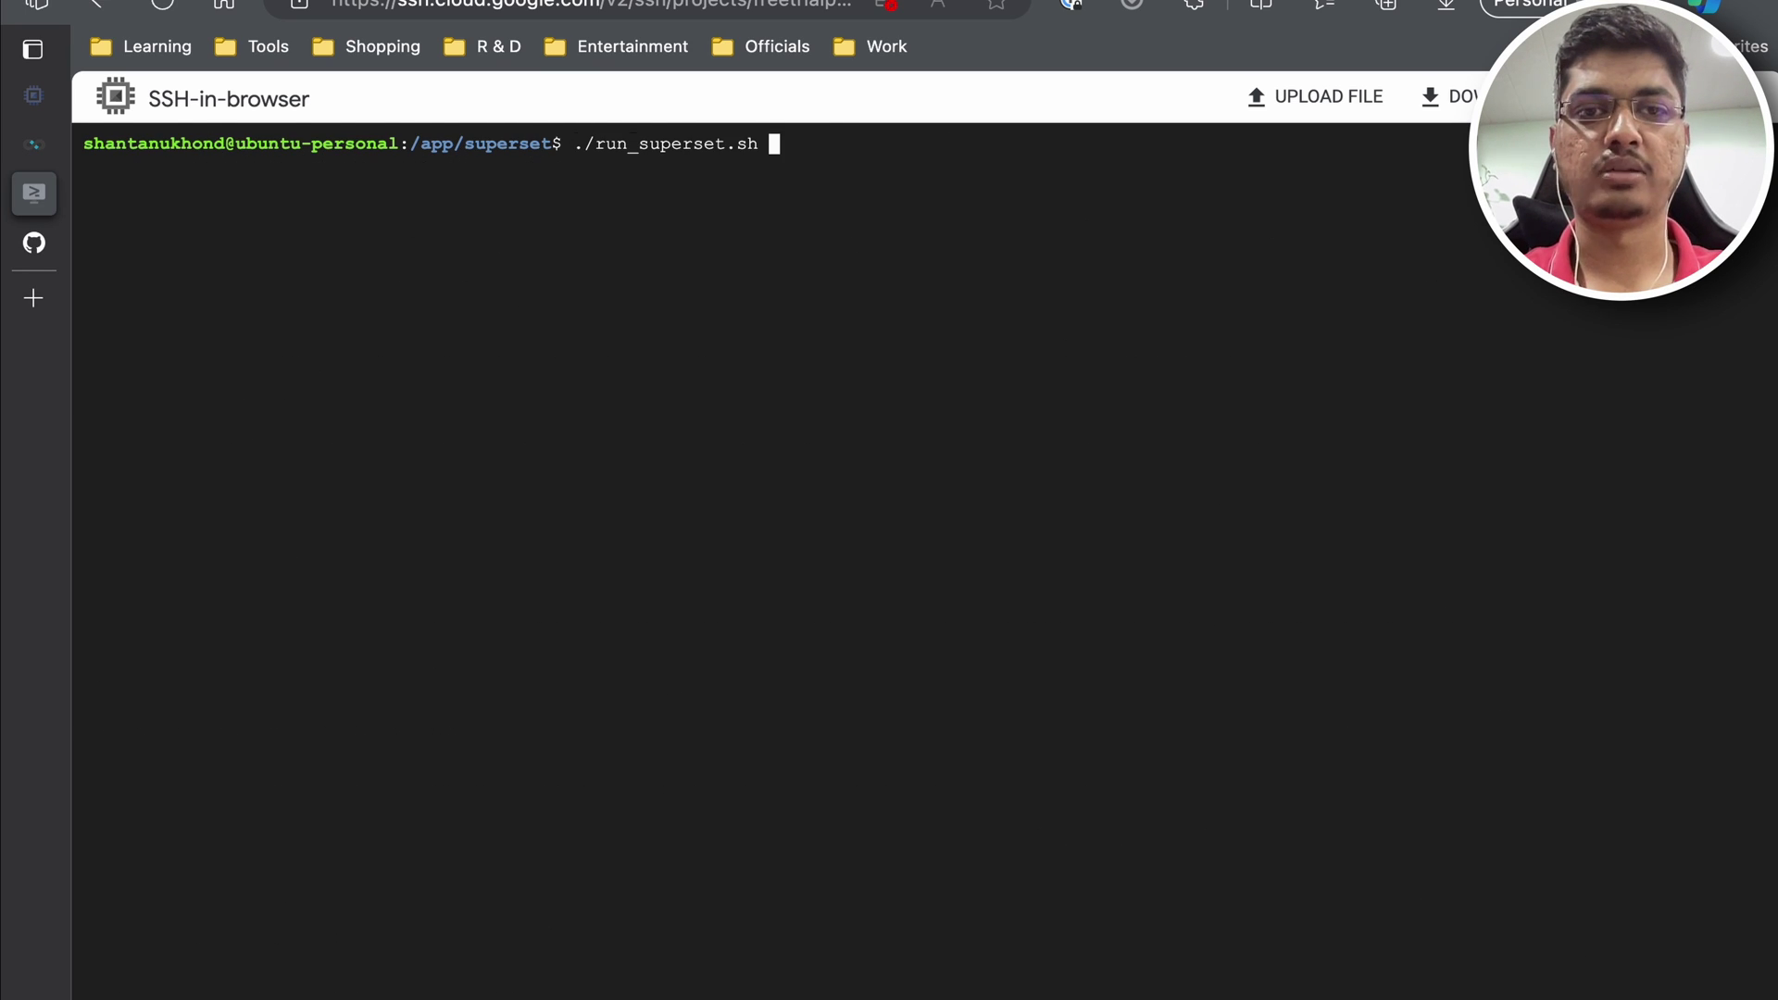
key("Up")
key("Up")
key("Up")
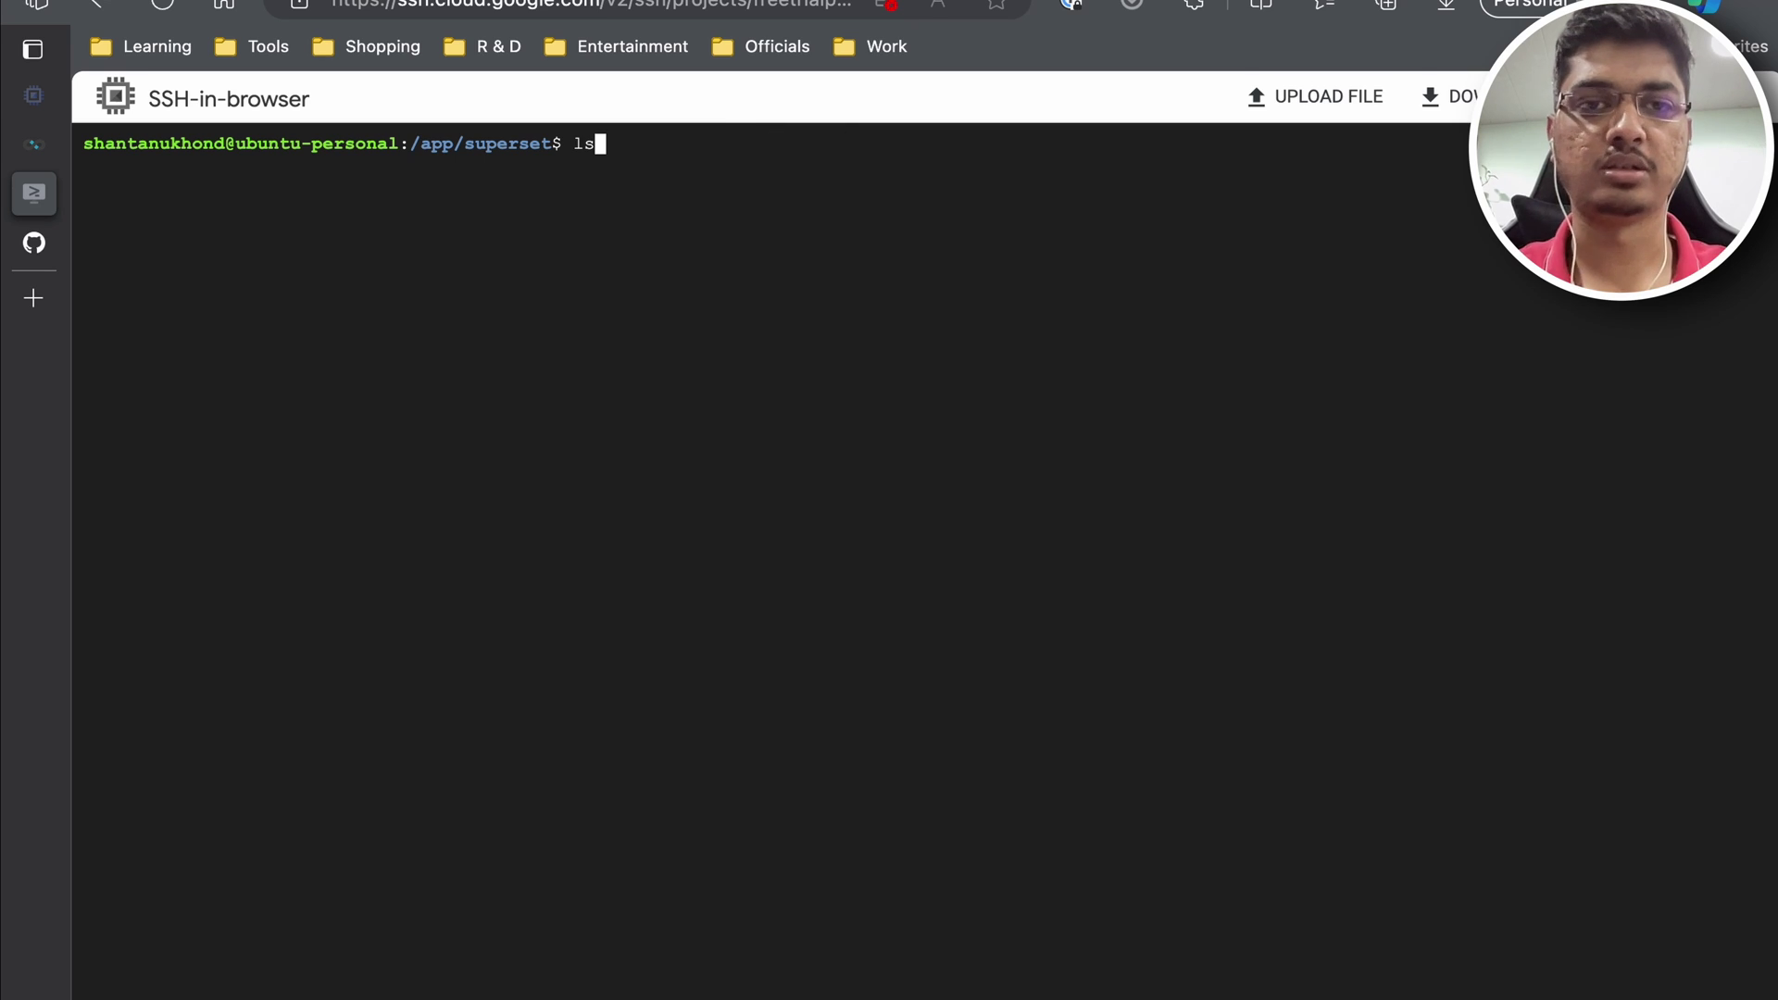
key("Left")
key("Left")
key("Left")
key("Left")
key("Left")
key("Left")
key("Left")
key("Left")
key("Left")
key("Left")
key("Left")
key("Left")
key("Left")
key("Left")
key("Left")
key("Left")
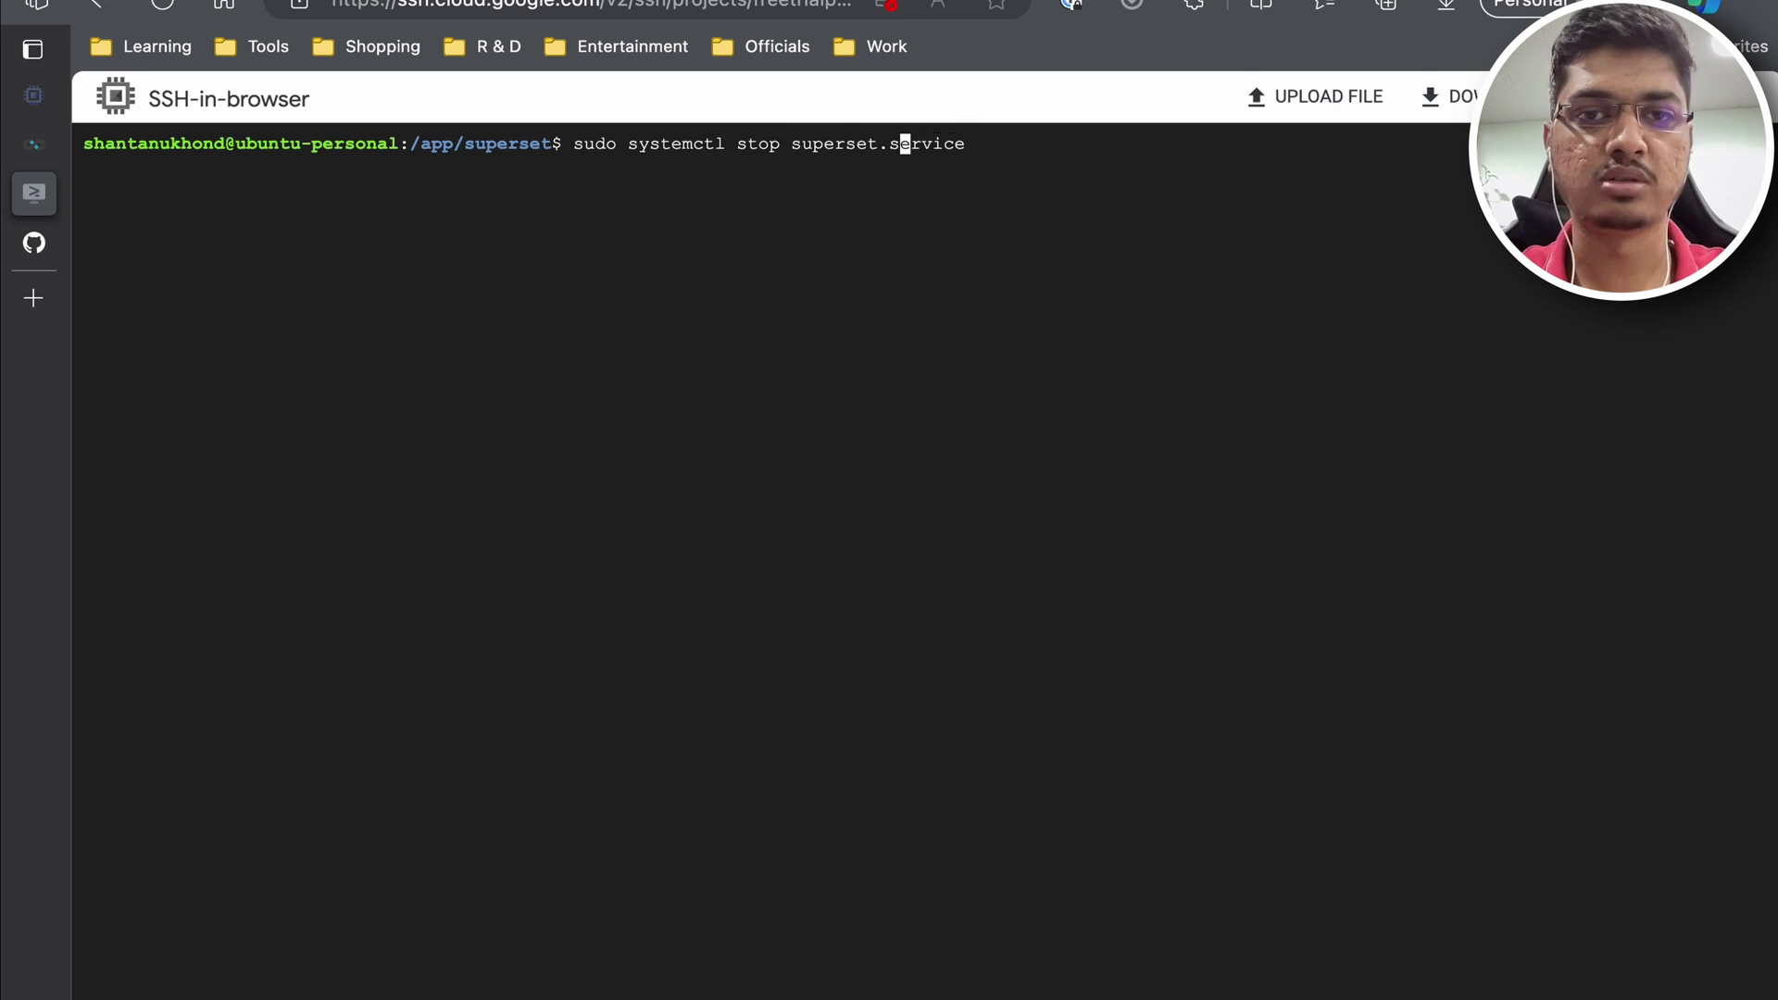
key("BackSpace")
key("BackSpace")
key("BackSpace")
key("BackSpace")
key("BackSpace")
type("start")
key("Return")
Step: Reopen superset_config.py in nano and move below the LOGO_RIGHT_TEXT line
type("clear")
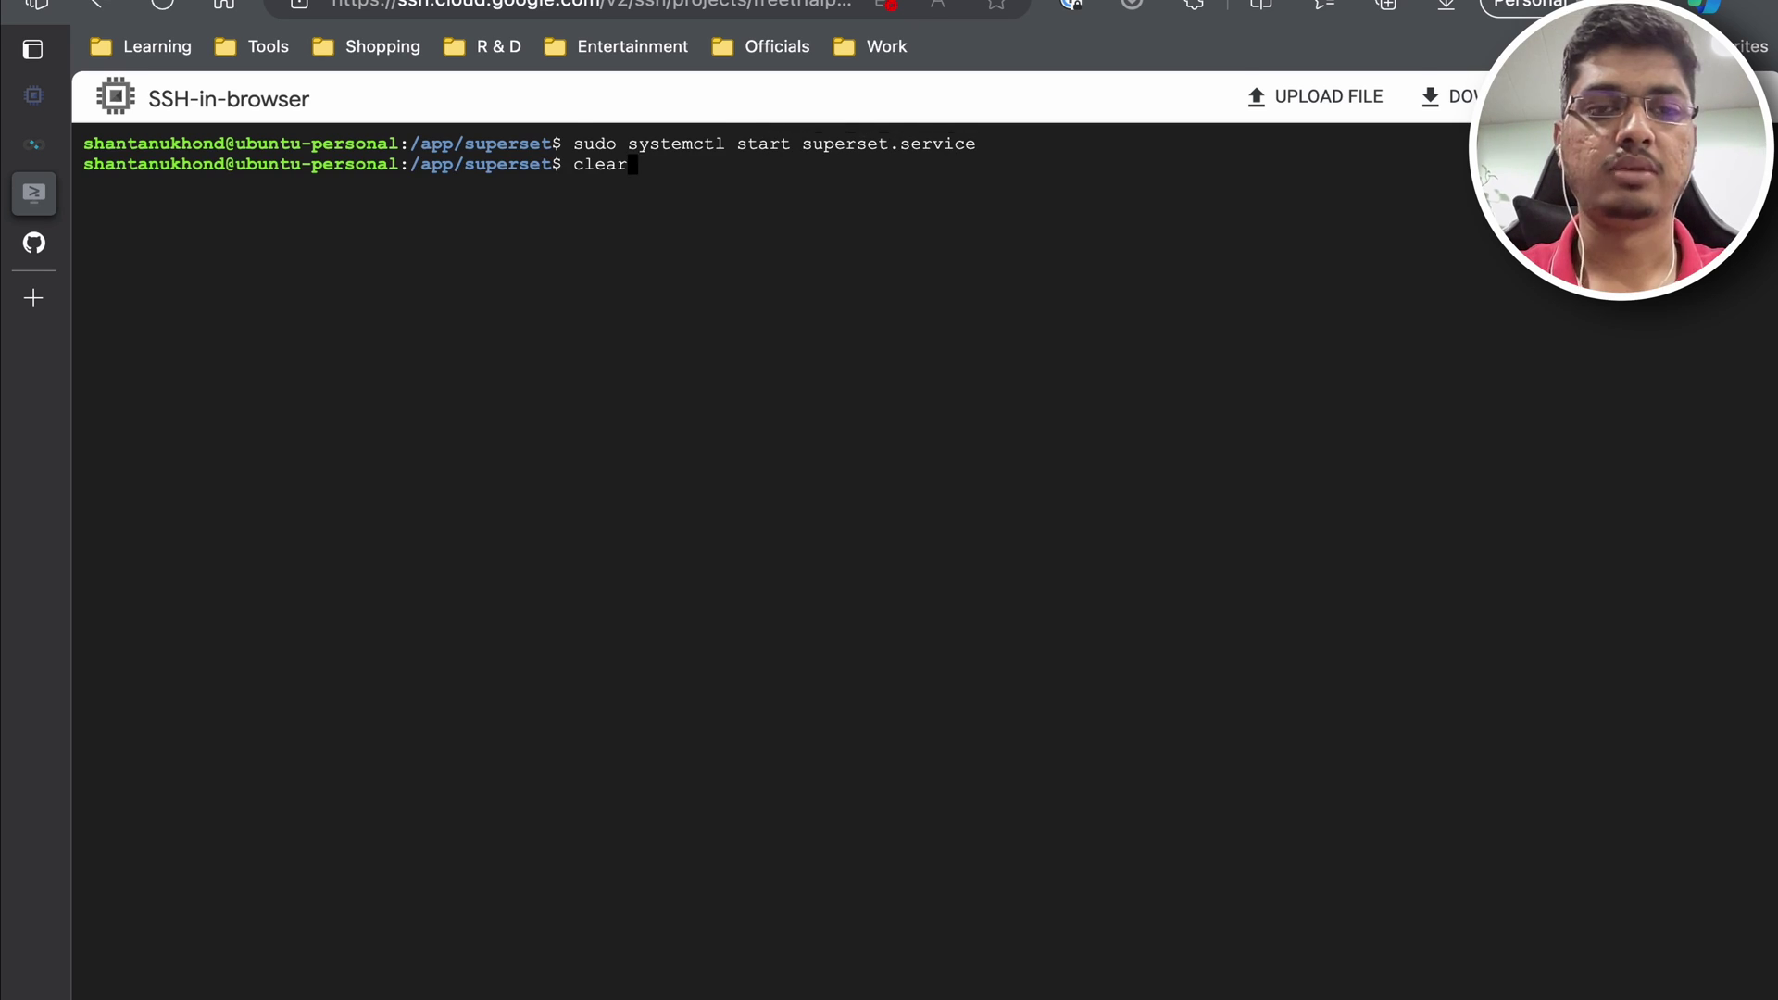
key("Up")
key("Up")
key("Up")
key("Up")
key("Up")
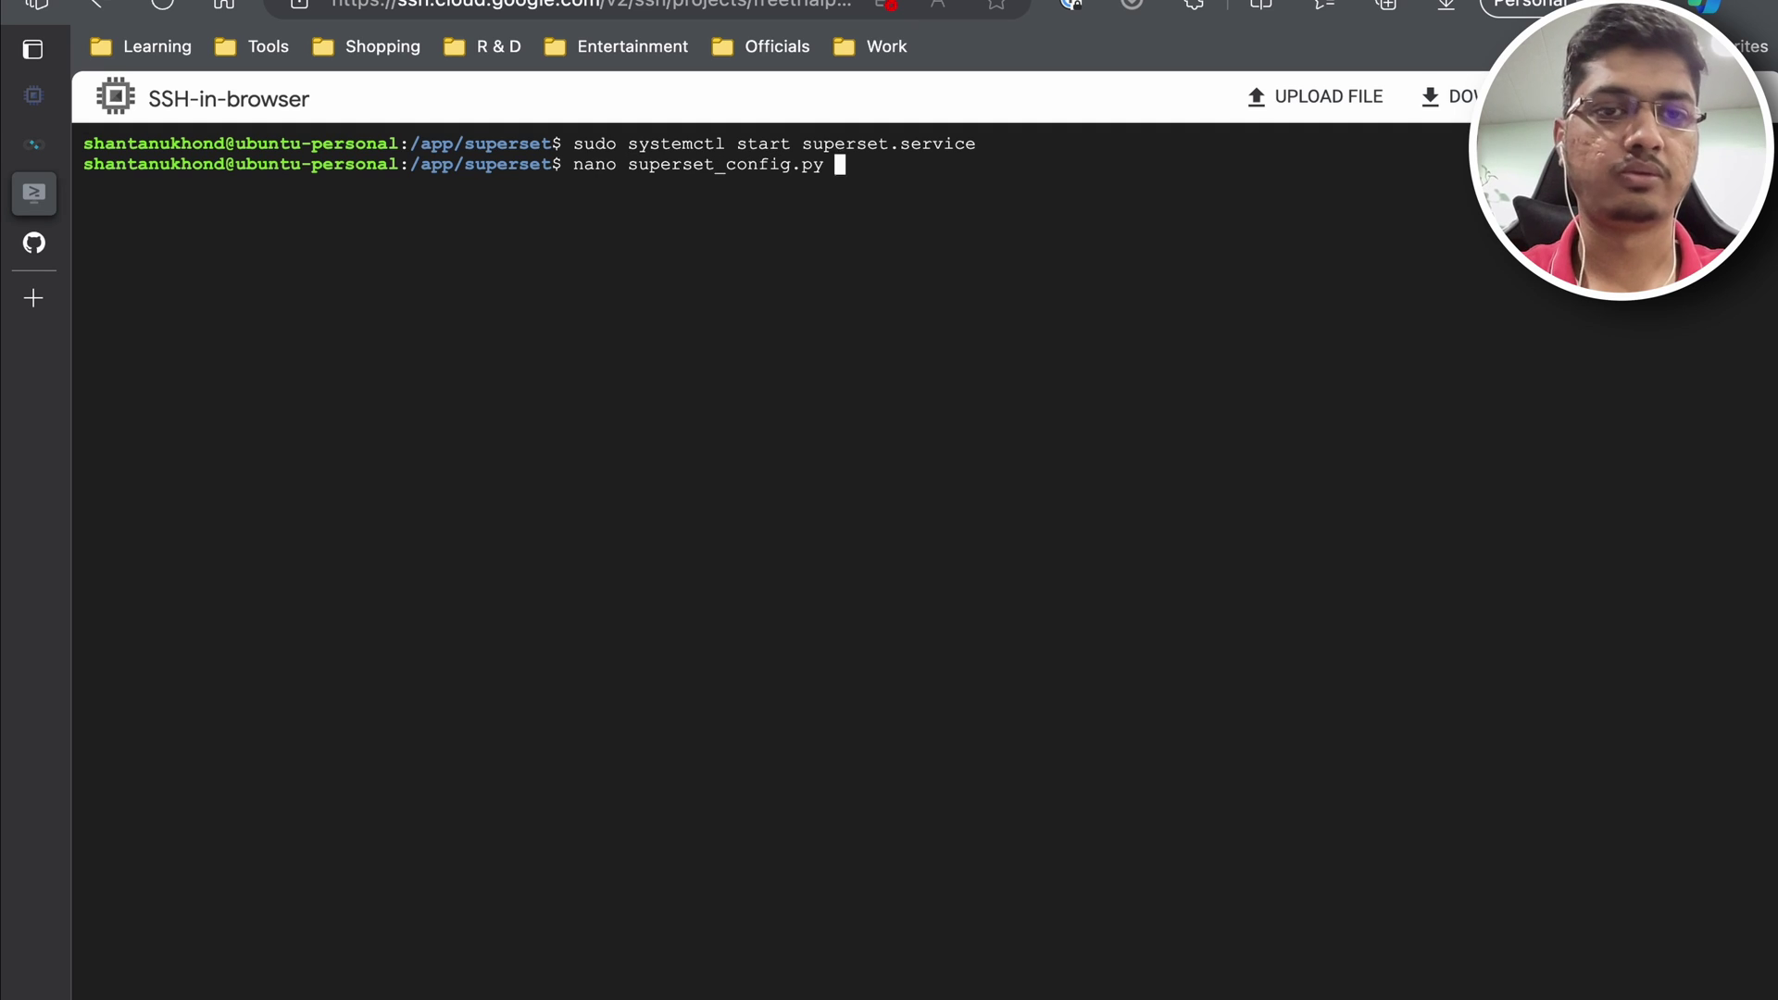
key("Return")
key("Down")
key("Down")
key("Down")
key("Down")
key("Down")
key("Down")
key("Down")
key("Down")
key("Down")
key("Down")
key("Down")
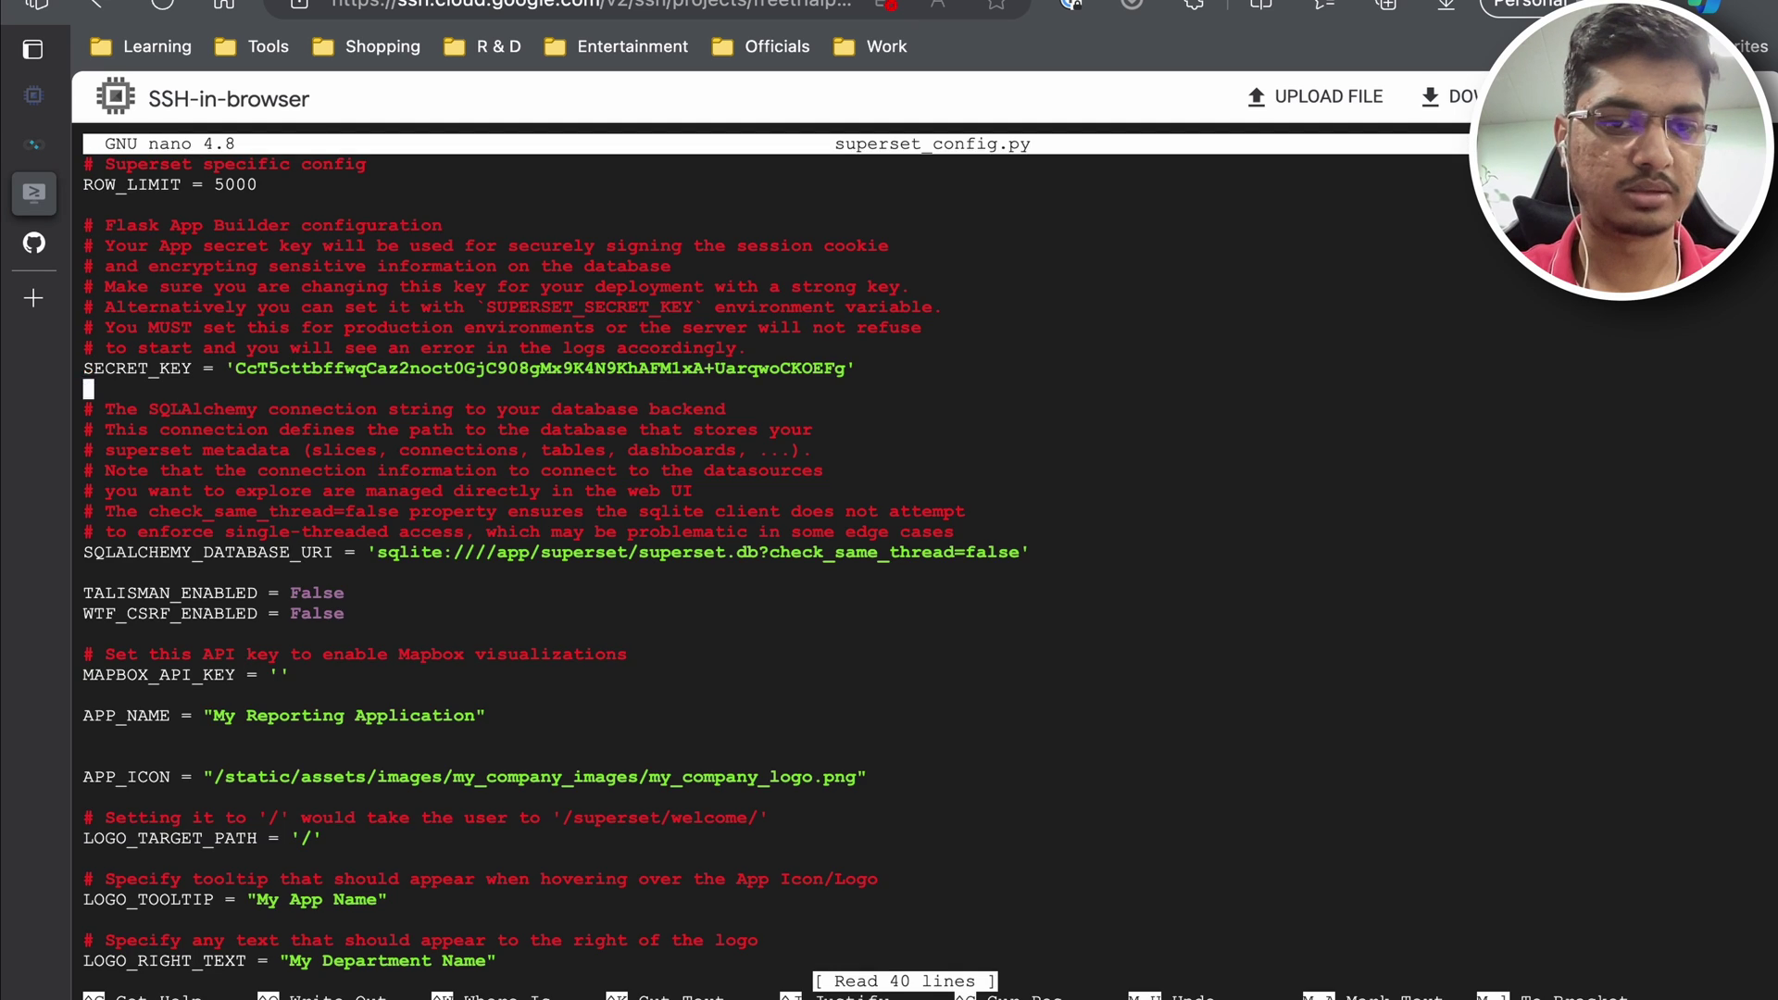
key("Down")
key("Down")
key("Down")
key("Down")
key("Down")
key("Down")
key("Down")
key("Down")
key("Down")
key("Down")
key("Down")
key("Down")
key("Down")
key("Down")
key("Down")
key("Down")
key("Down")
key("Down")
key("Down")
key("Down")
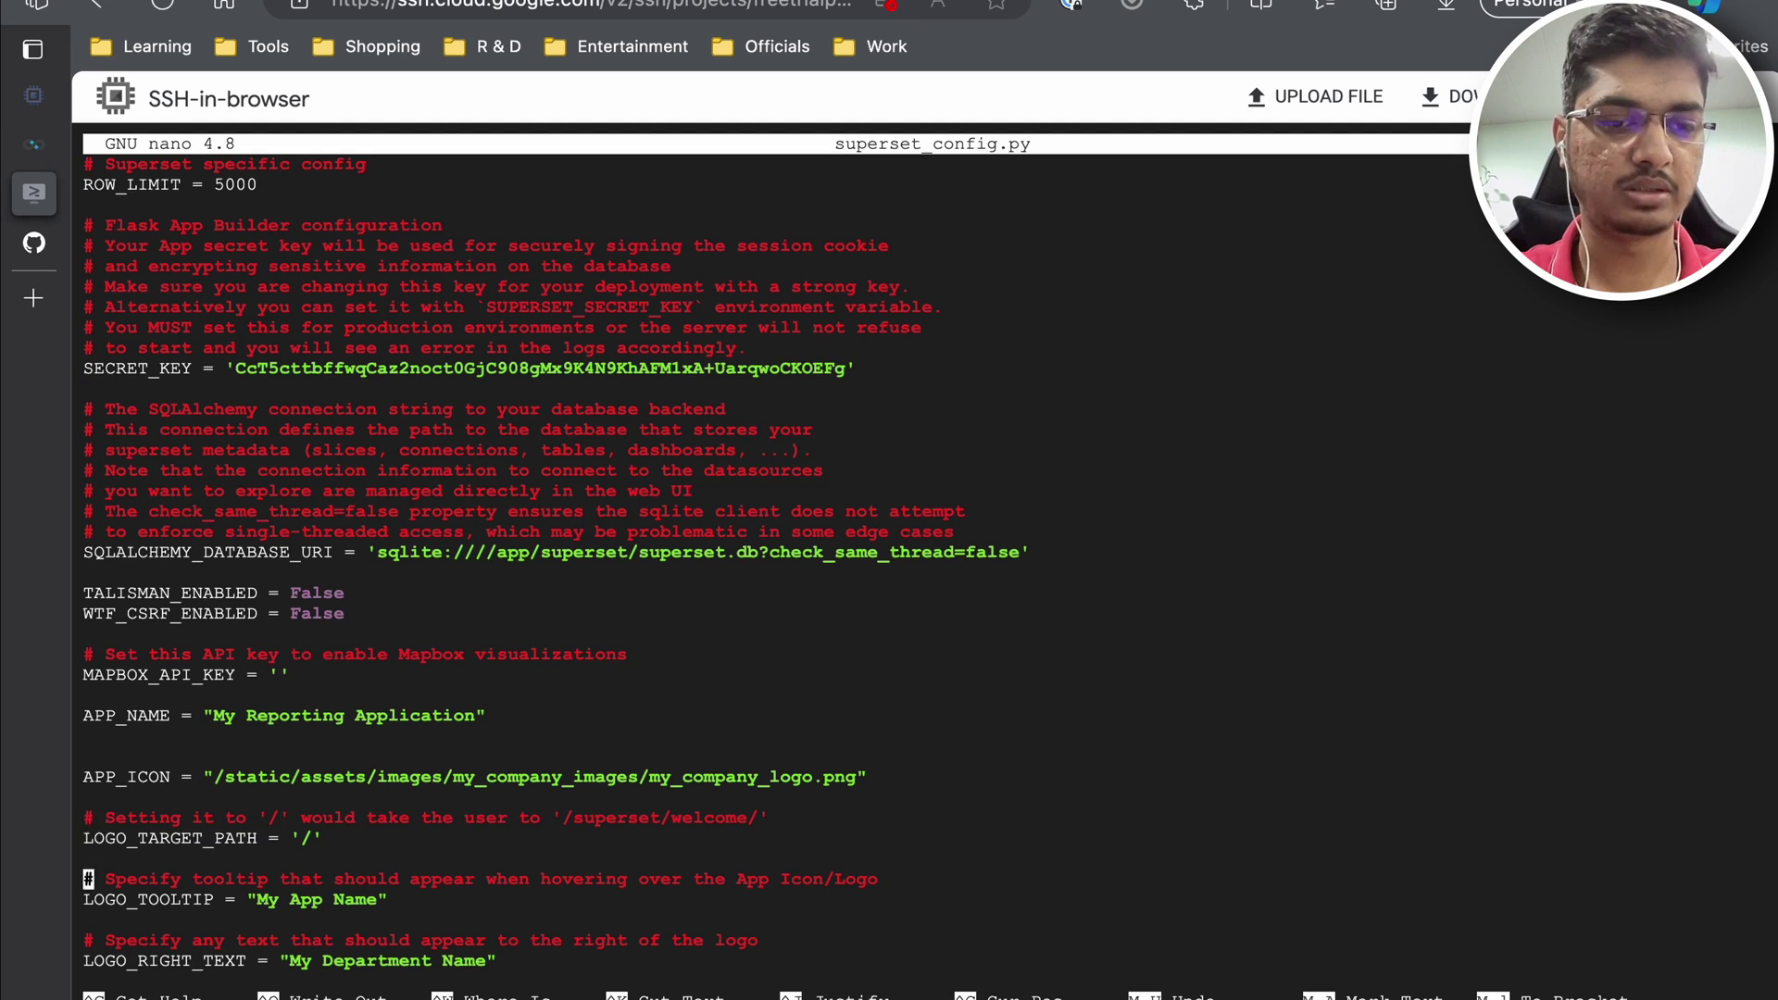
key("Down")
key("Down")
key("Down")
key("Down")
key("Down")
key("Down")
key("Down")
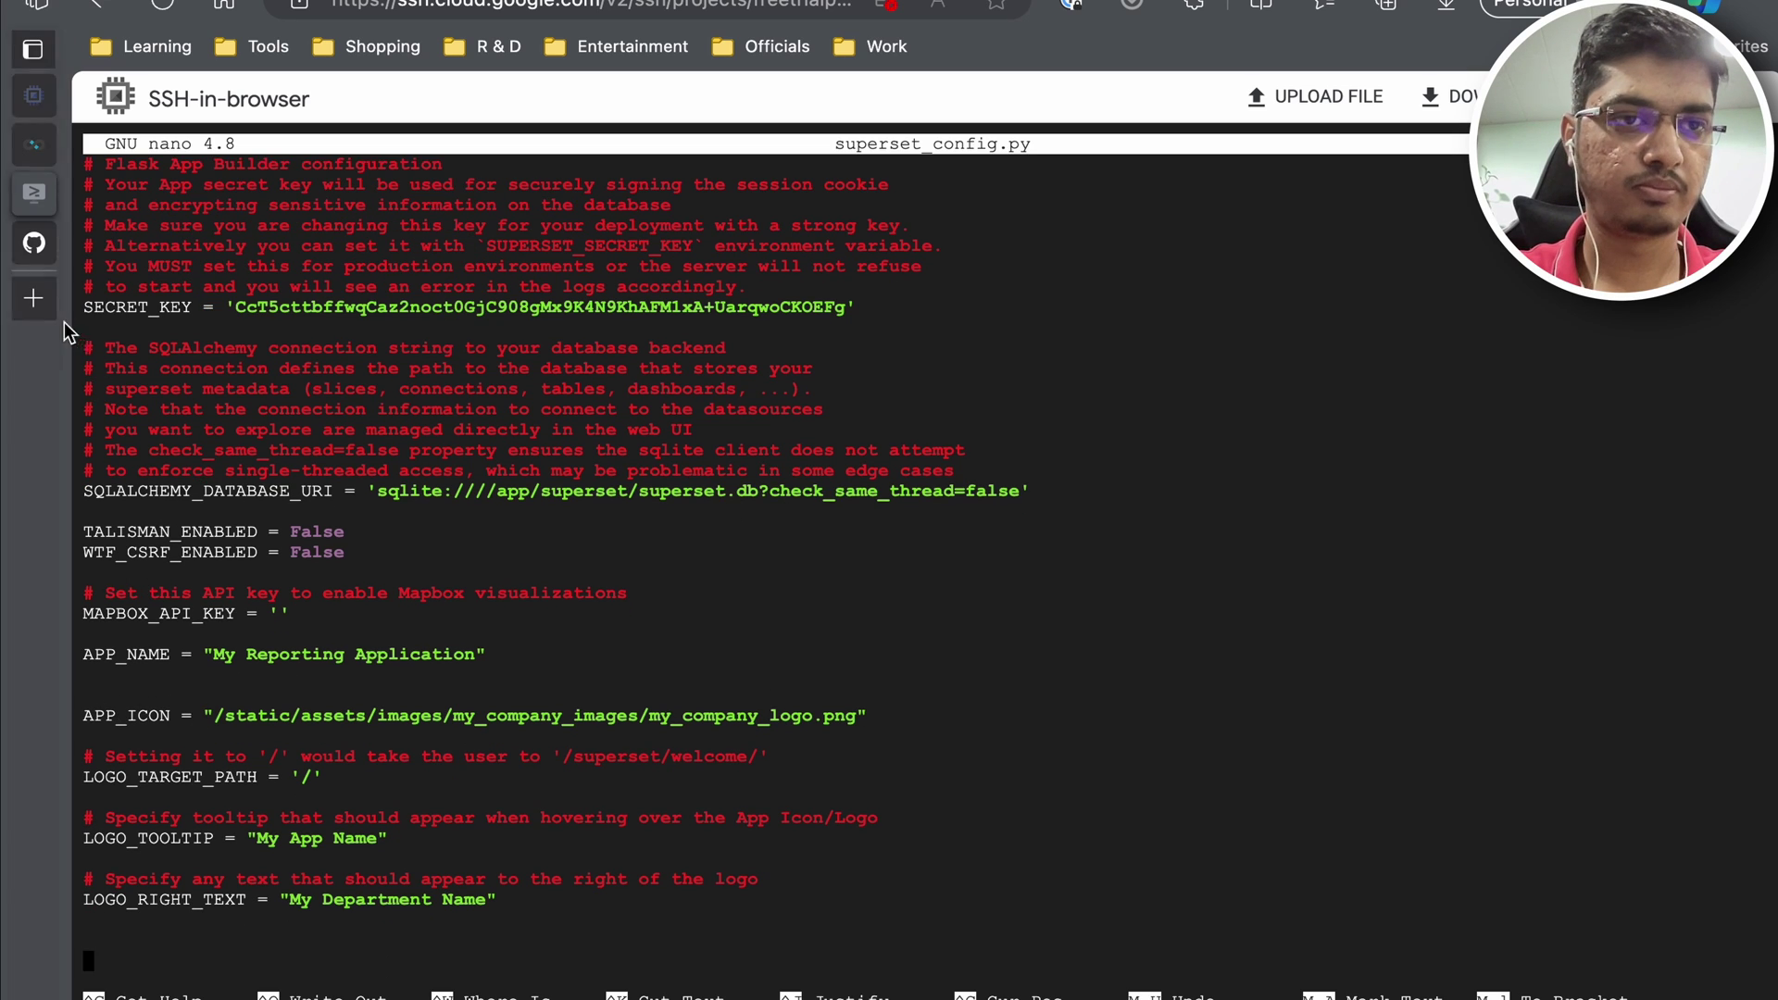
Step: Paste the README's FAVICONS line into superset_config.py and point its path at my_company_images/
left_click(34, 243)
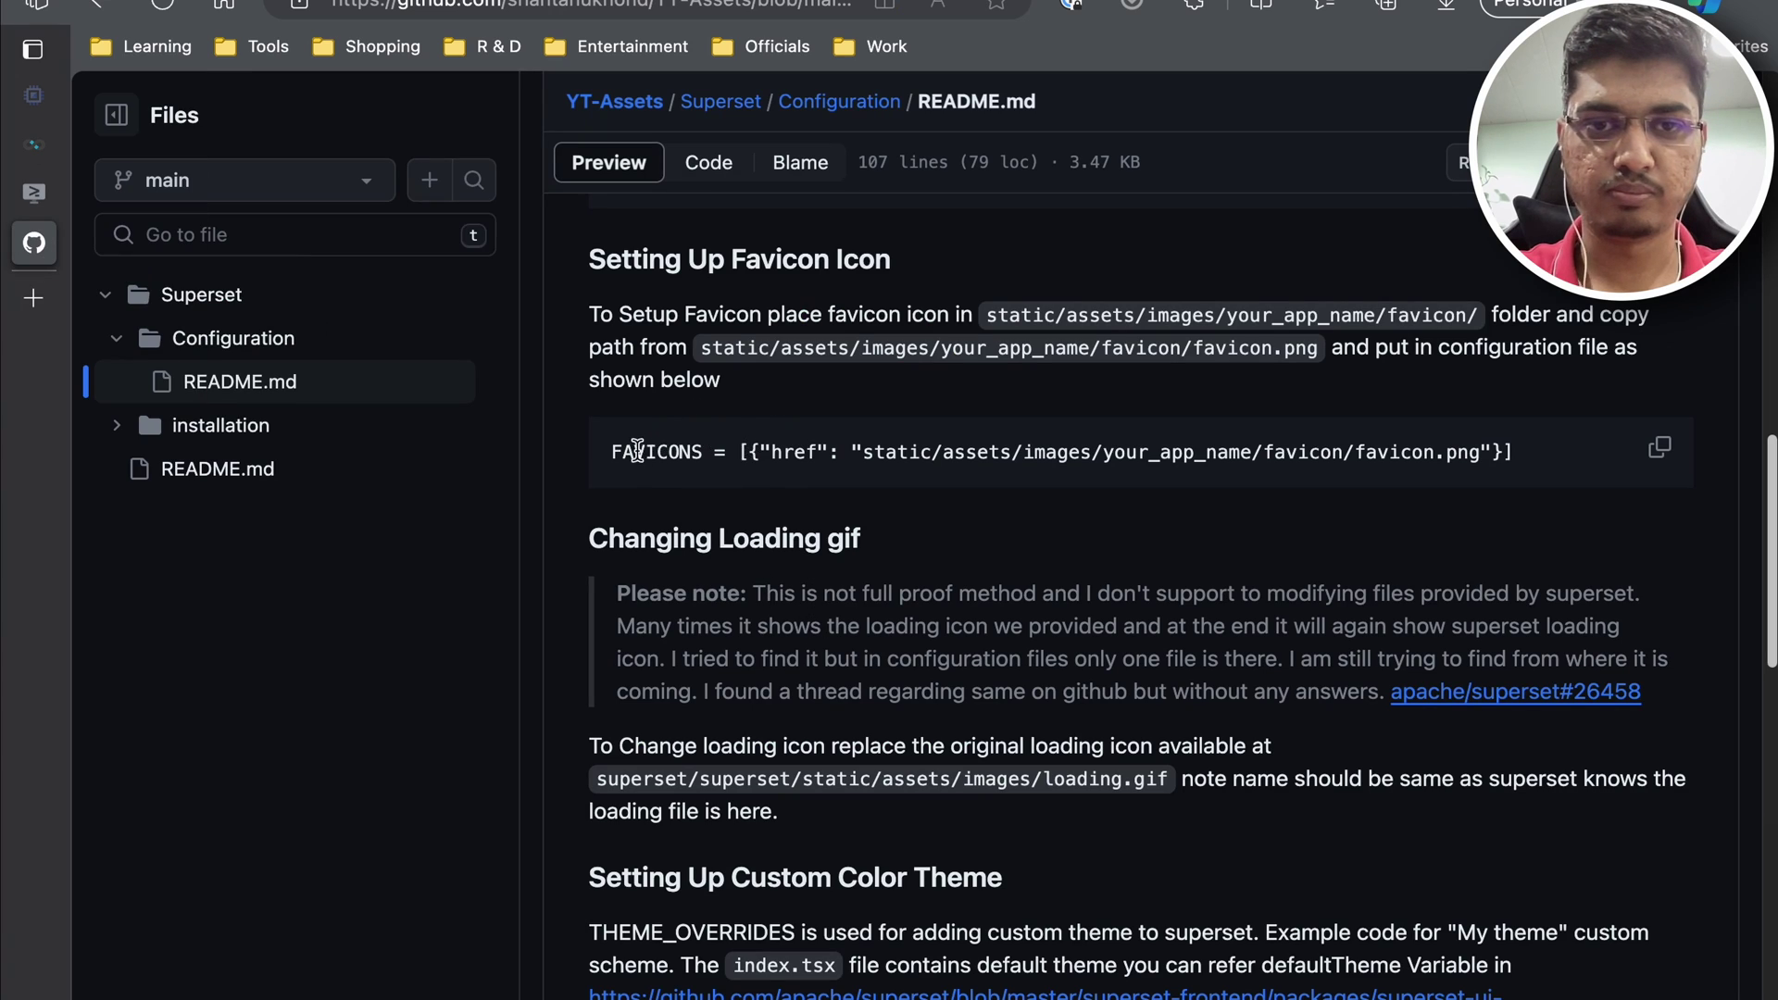
left_click(1659, 448)
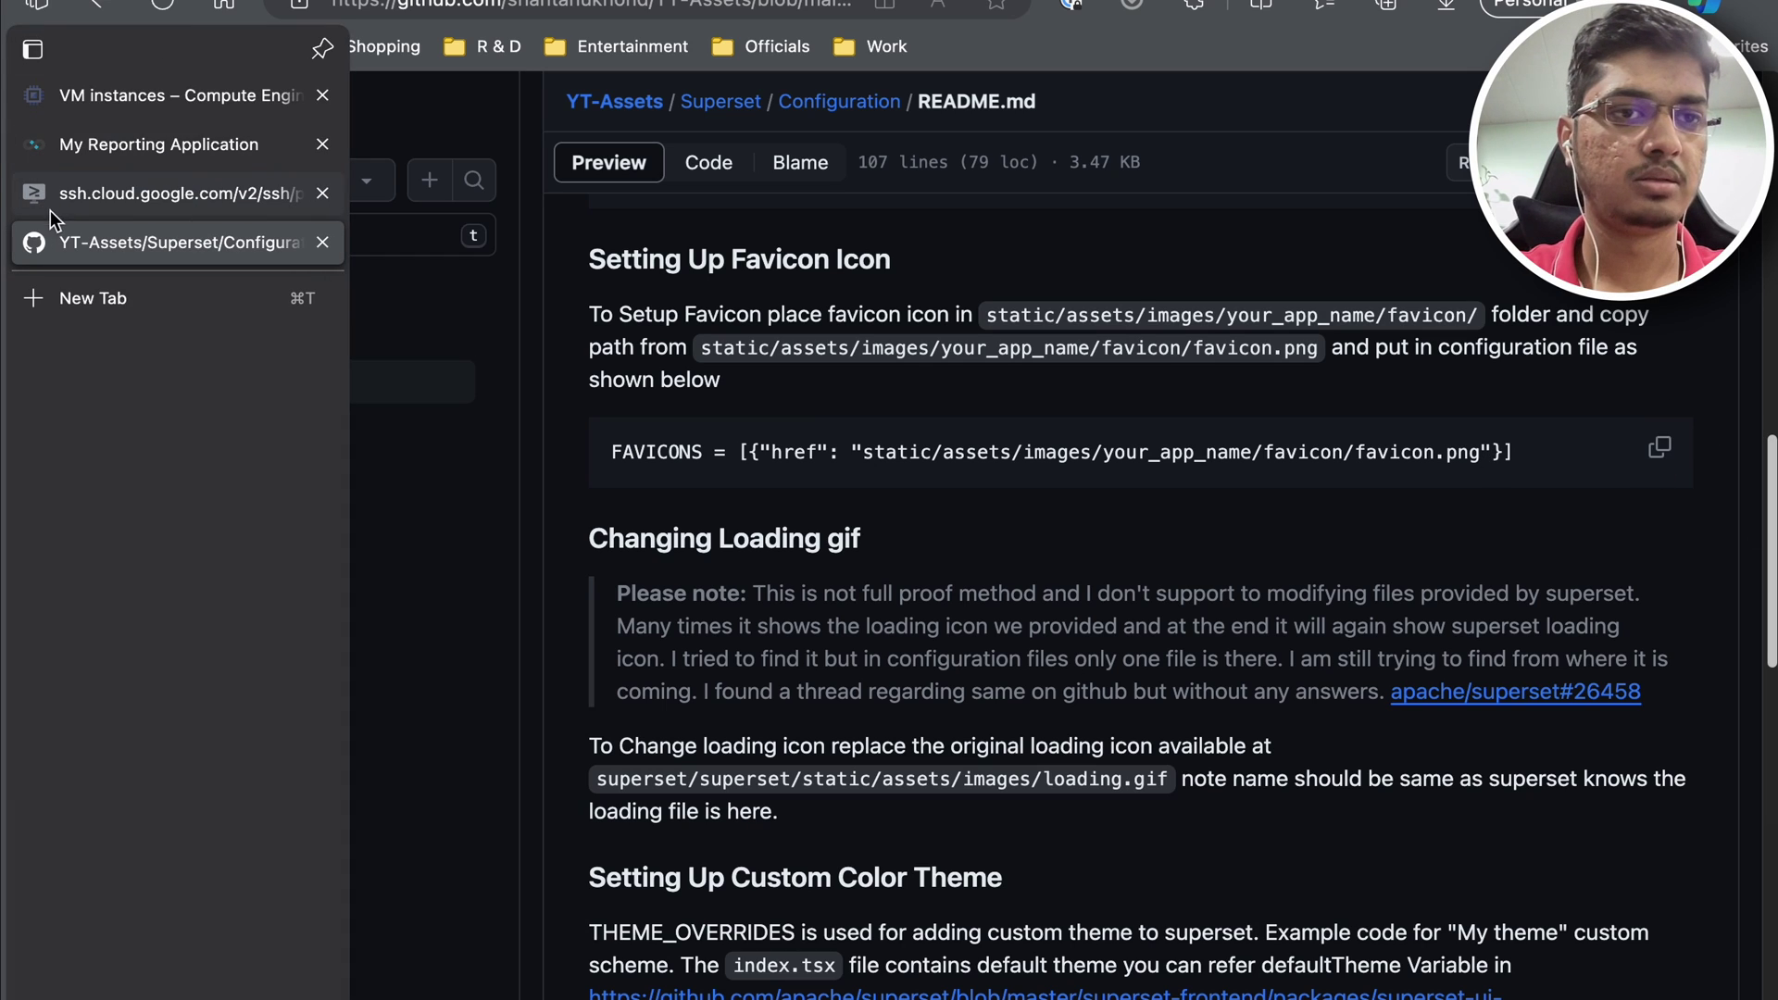
left_click(56, 199)
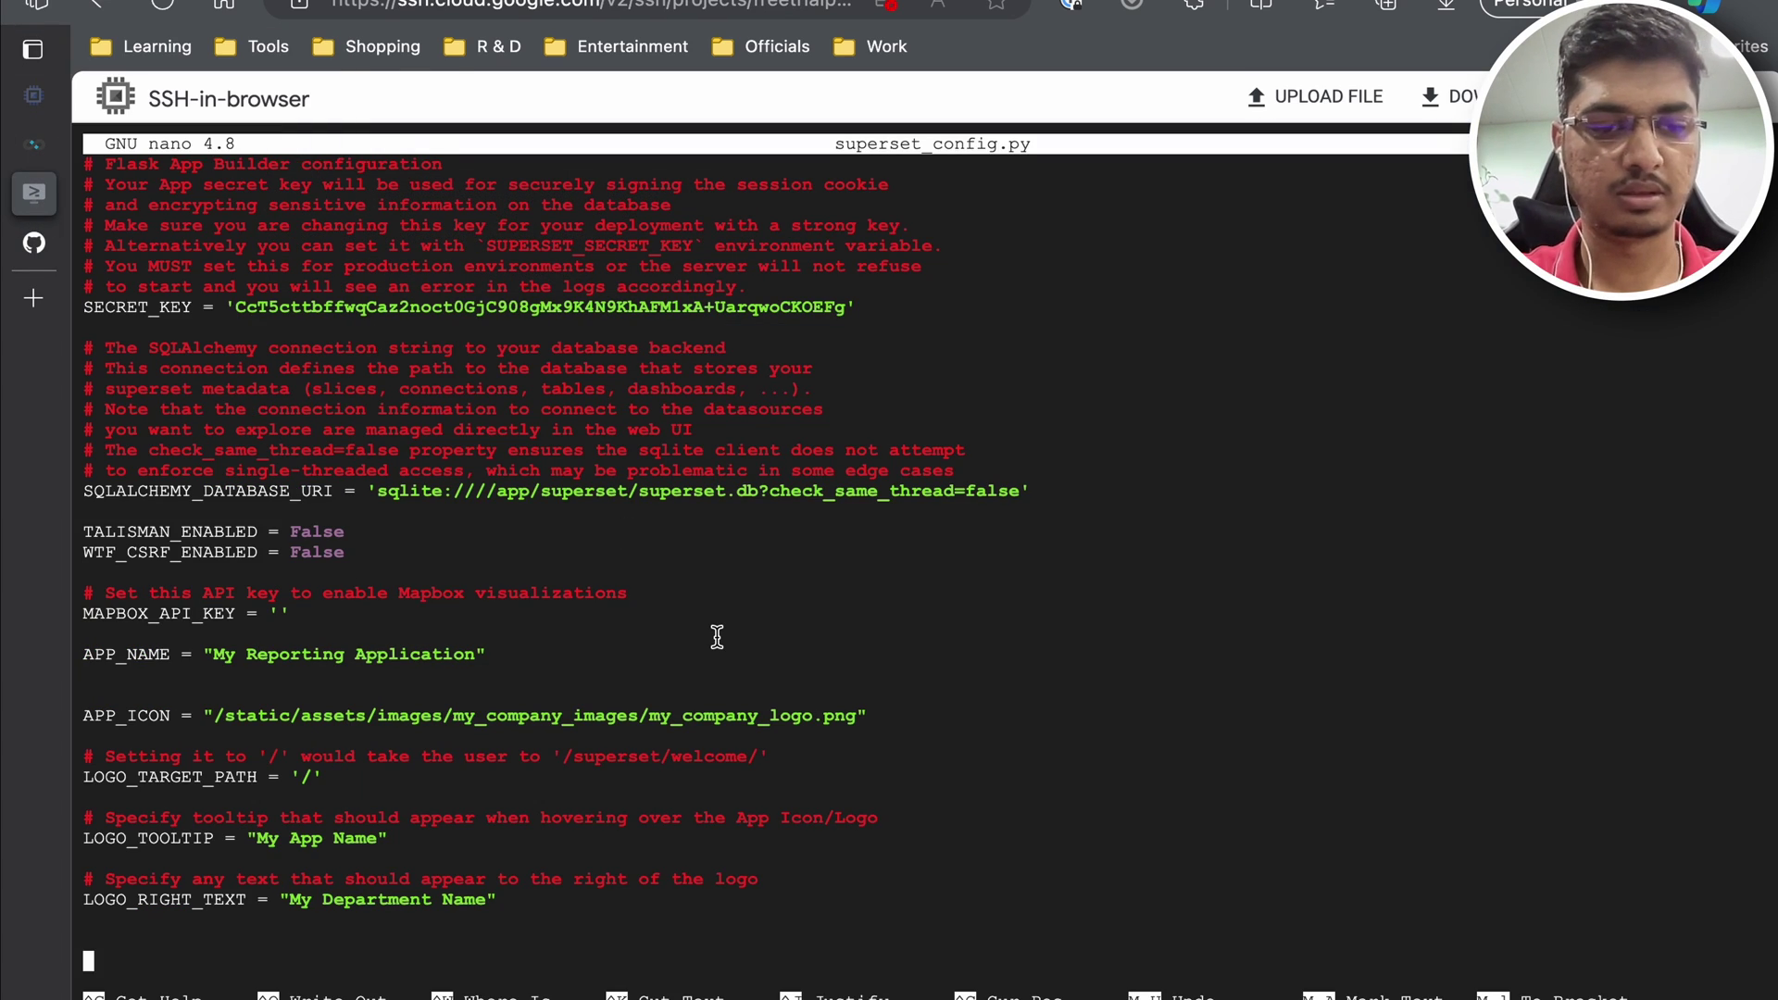
key("ctrl+v")
key("Left")
key("Left")
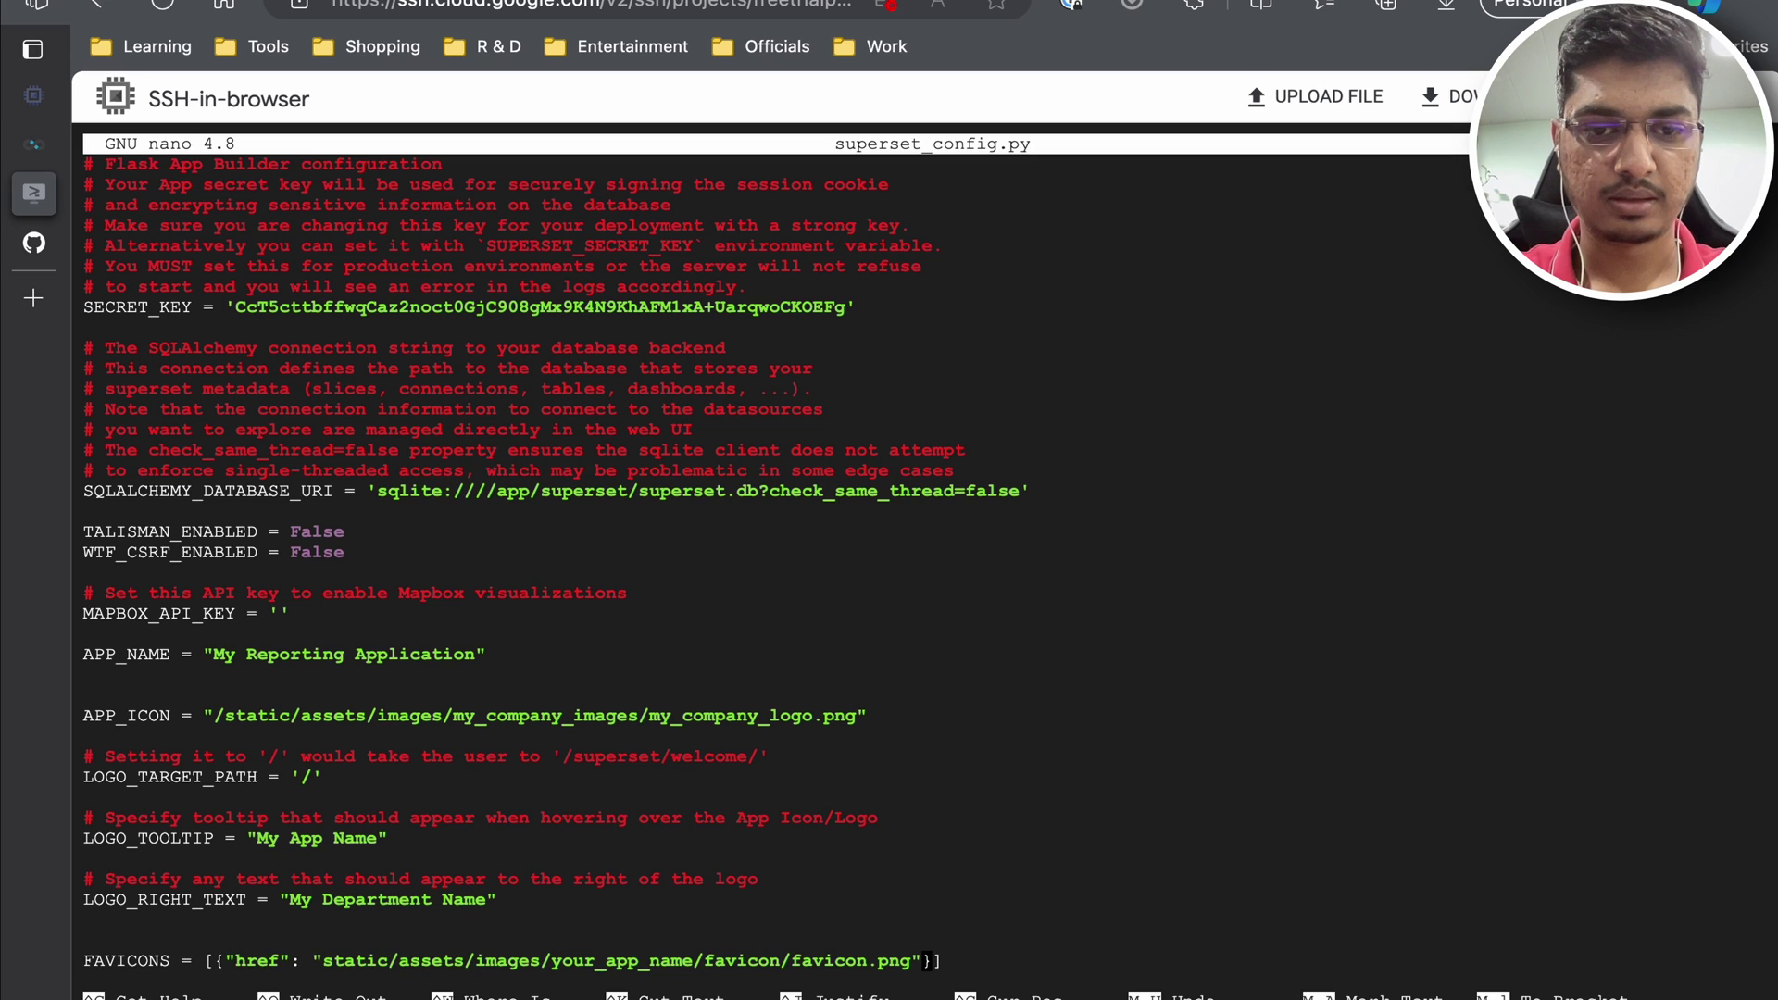
key("Left")
key("BackSpace")
key("BackSpace")
key("BackSpace")
key("BackSpace")
key("BackSpace")
key("BackSpace")
key("BackSpace")
key("BackSpace")
key("BackSpace")
key("BackSpace")
key("BackSpace")
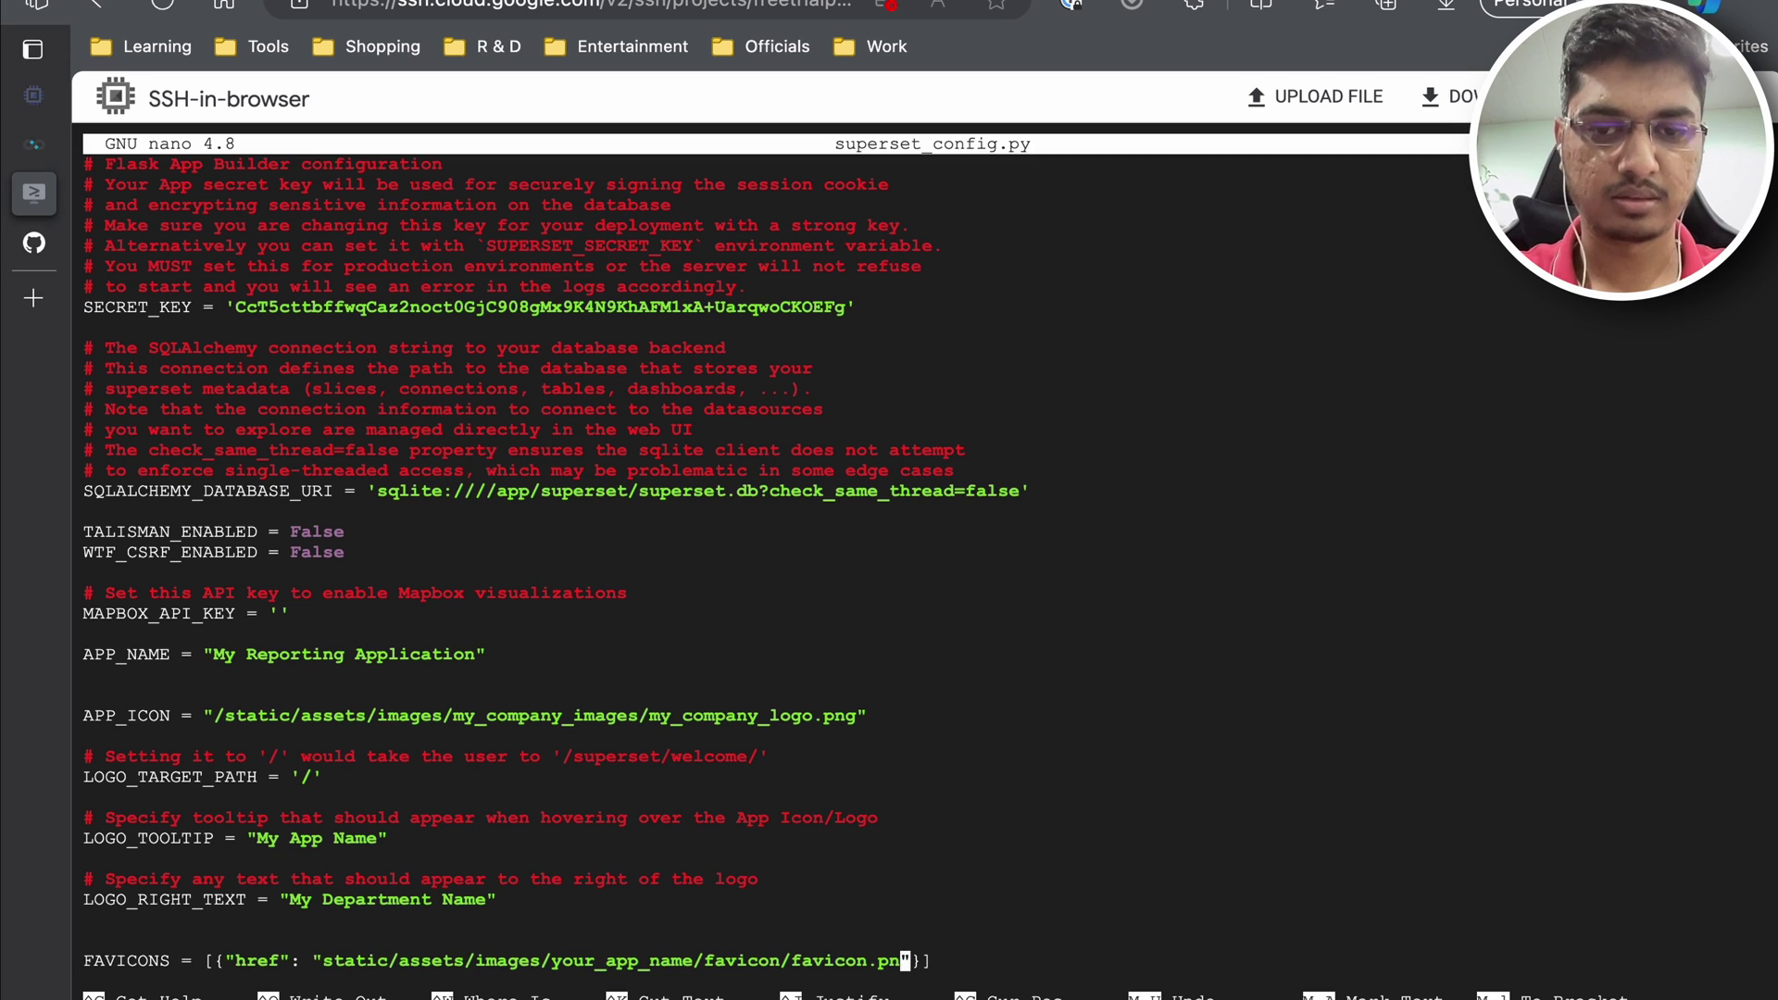
key("BackSpace")
key("BackSpace")
key("BackSpace")
key("BackSpace")
key("BackSpace")
key("BackSpace")
key("BackSpace")
key("BackSpace")
key("BackSpace")
key("BackSpace")
key("BackSpace")
key("BackSpace")
key("BackSpace")
key("BackSpace")
key("BackSpace")
key("BackSpace")
key("BackSpace")
key("BackSpace")
key("BackSpace")
key("BackSpace")
key("BackSpace")
key("BackSpace")
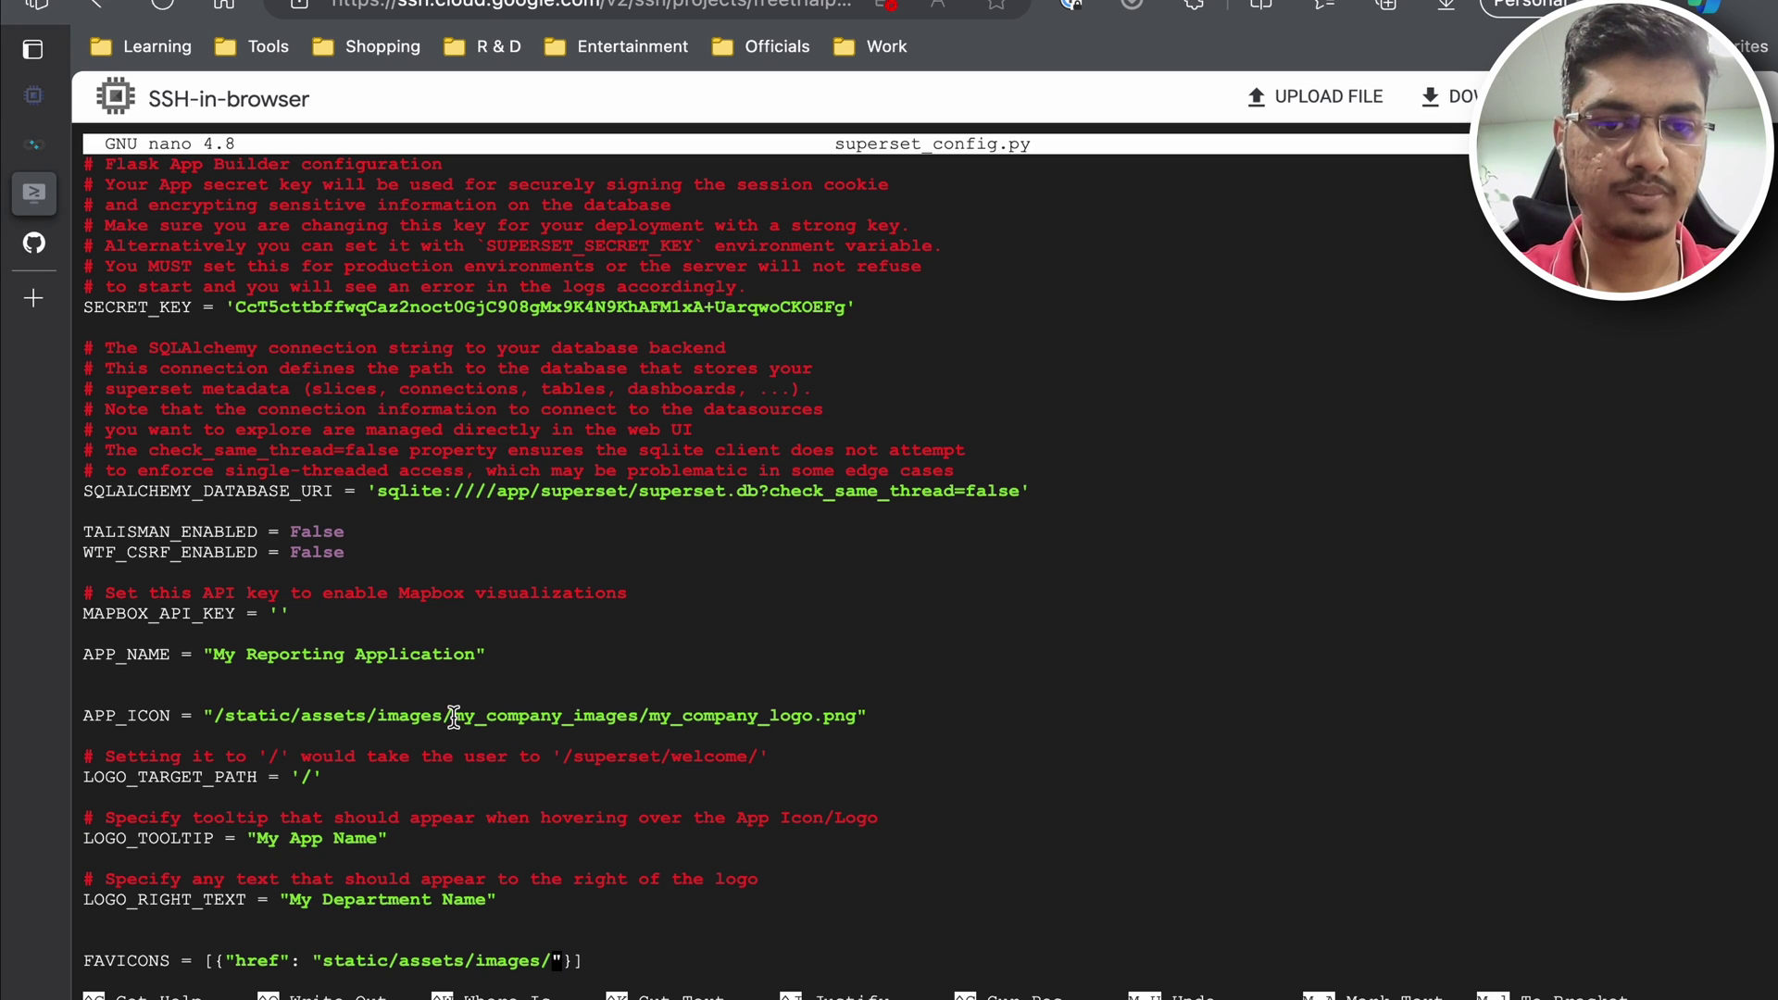
left_click_drag(452, 709, 651, 709)
key("ctrl+v")
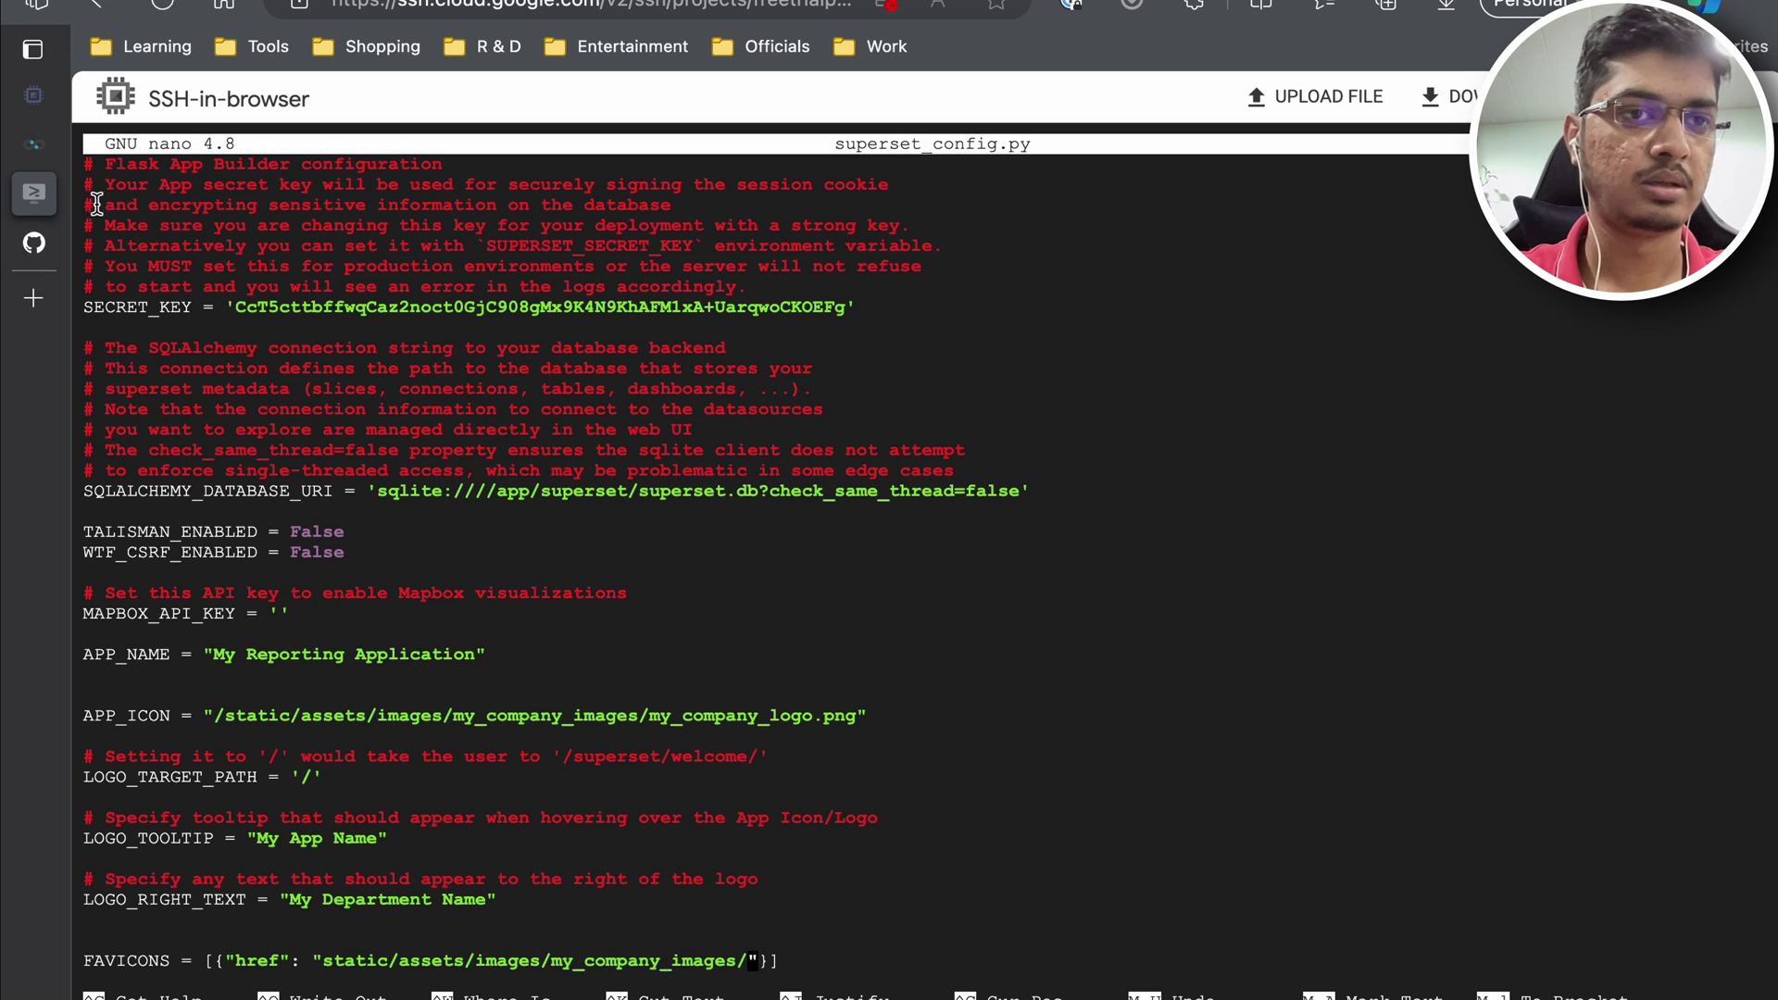
key("super+Tab")
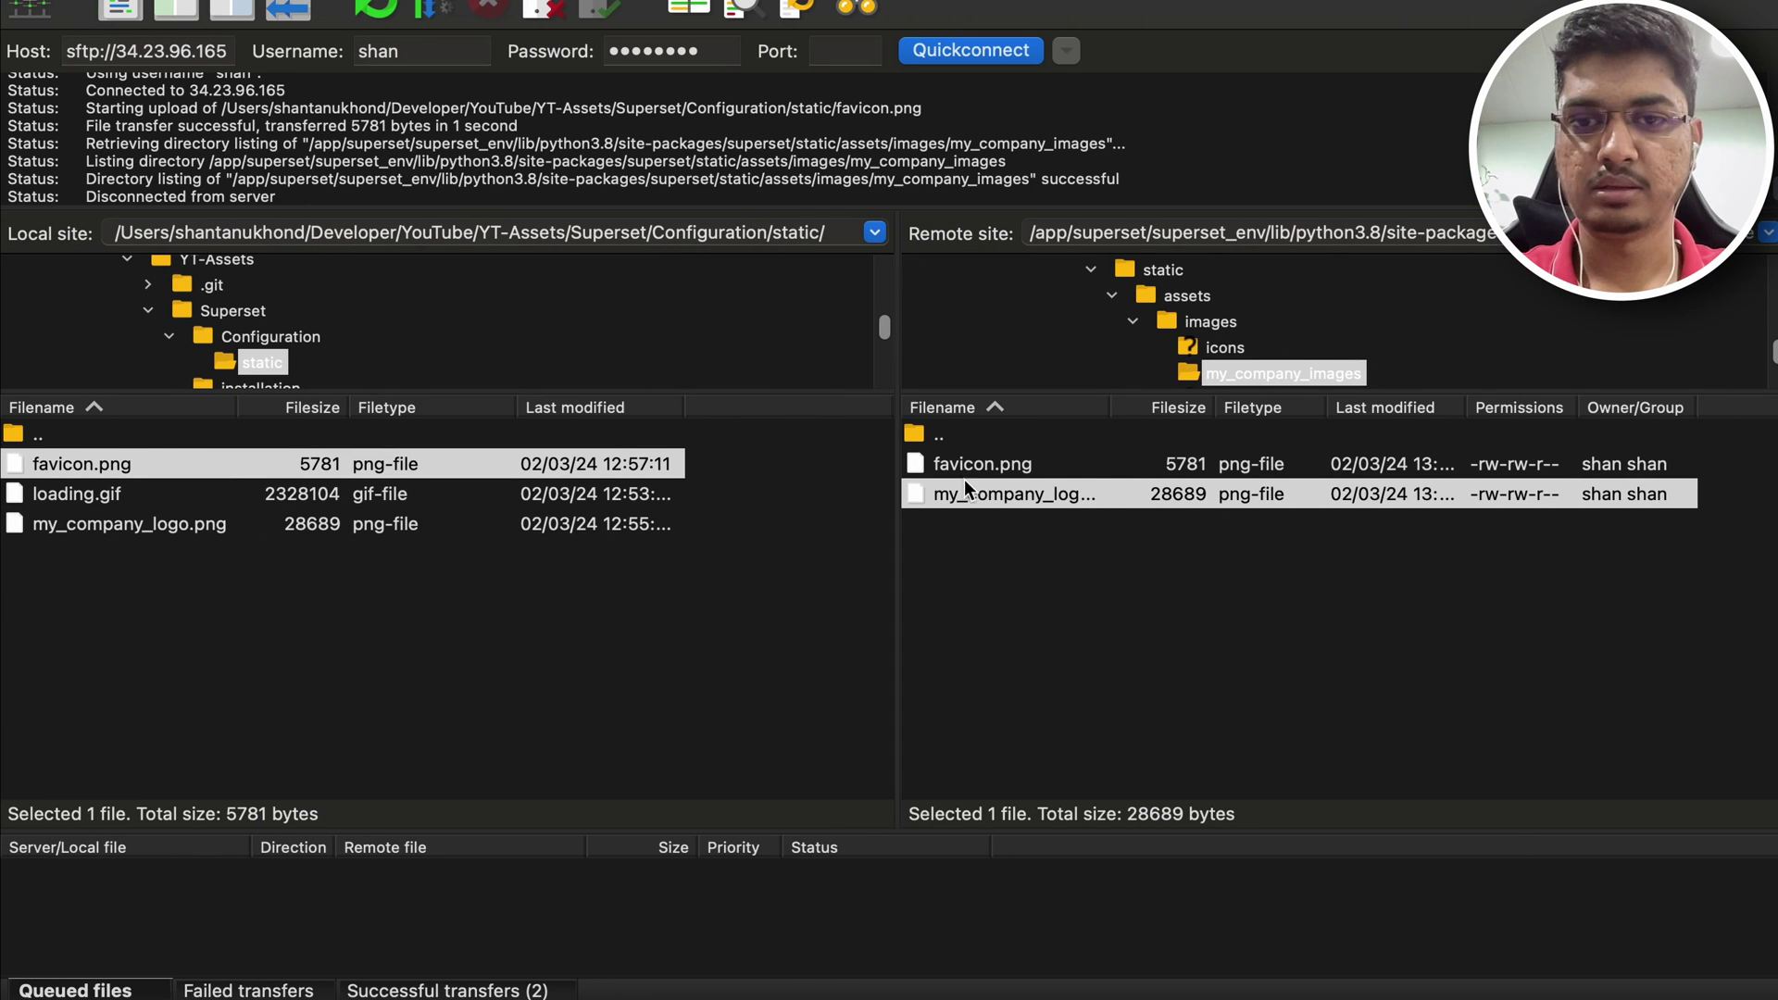
Step: Copy favicon.png's name from FileZilla into the FAVICONS path and save superset_config.py in nano
left_click(989, 469)
right_click(989, 469)
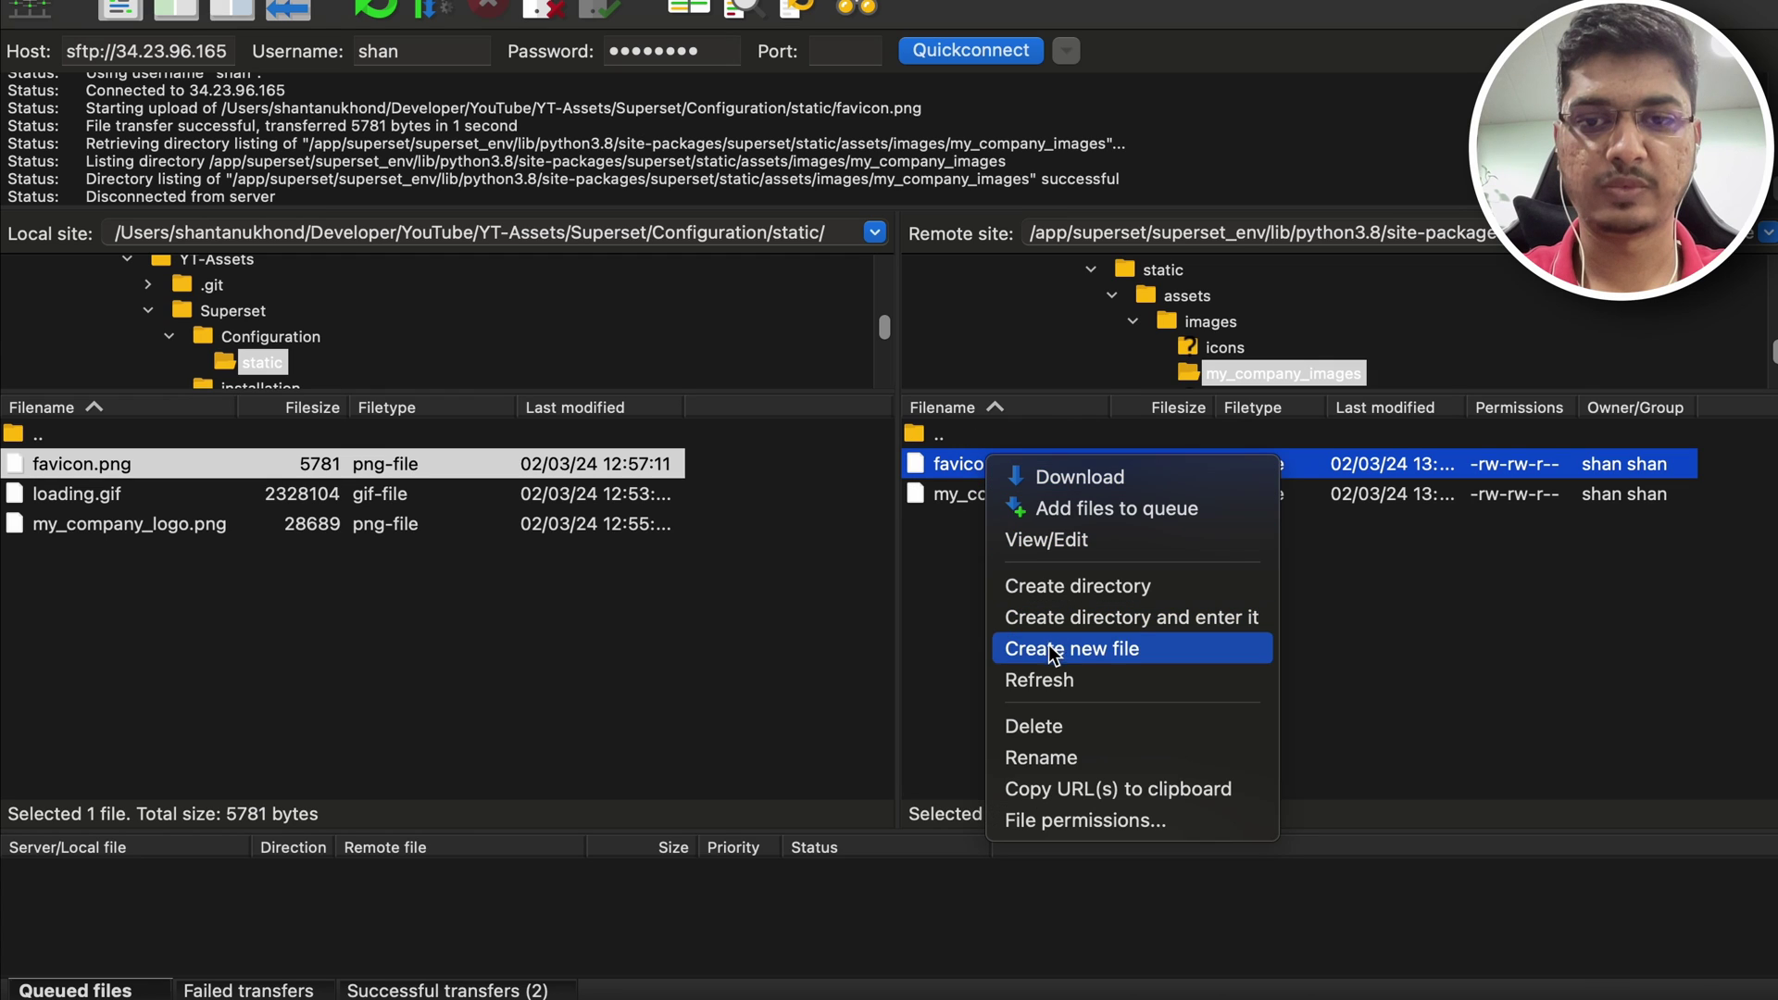
left_click(1077, 746)
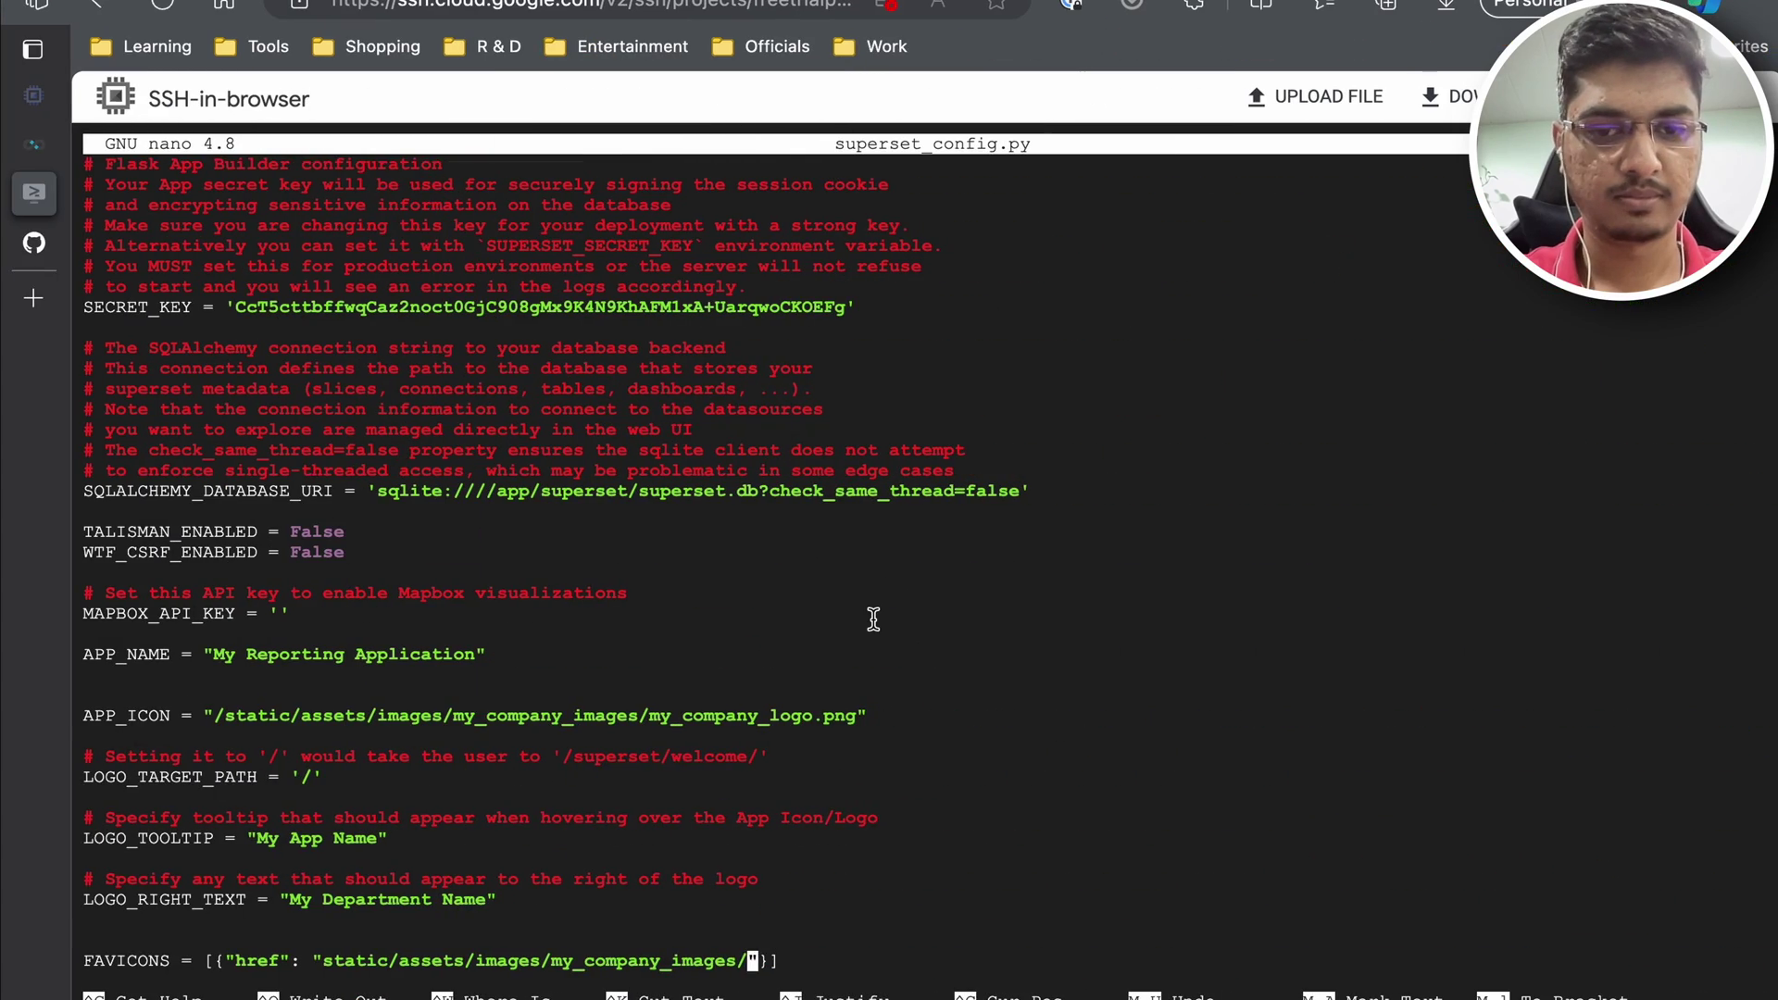
type("favicon.png")
key("super+s")
key("Escape")
key("ctrl+s")
key("ctrl+x")
Step: Edit the recalled start command into sudo systemctl restart superset.service and run it
key("Up")
key("Up")
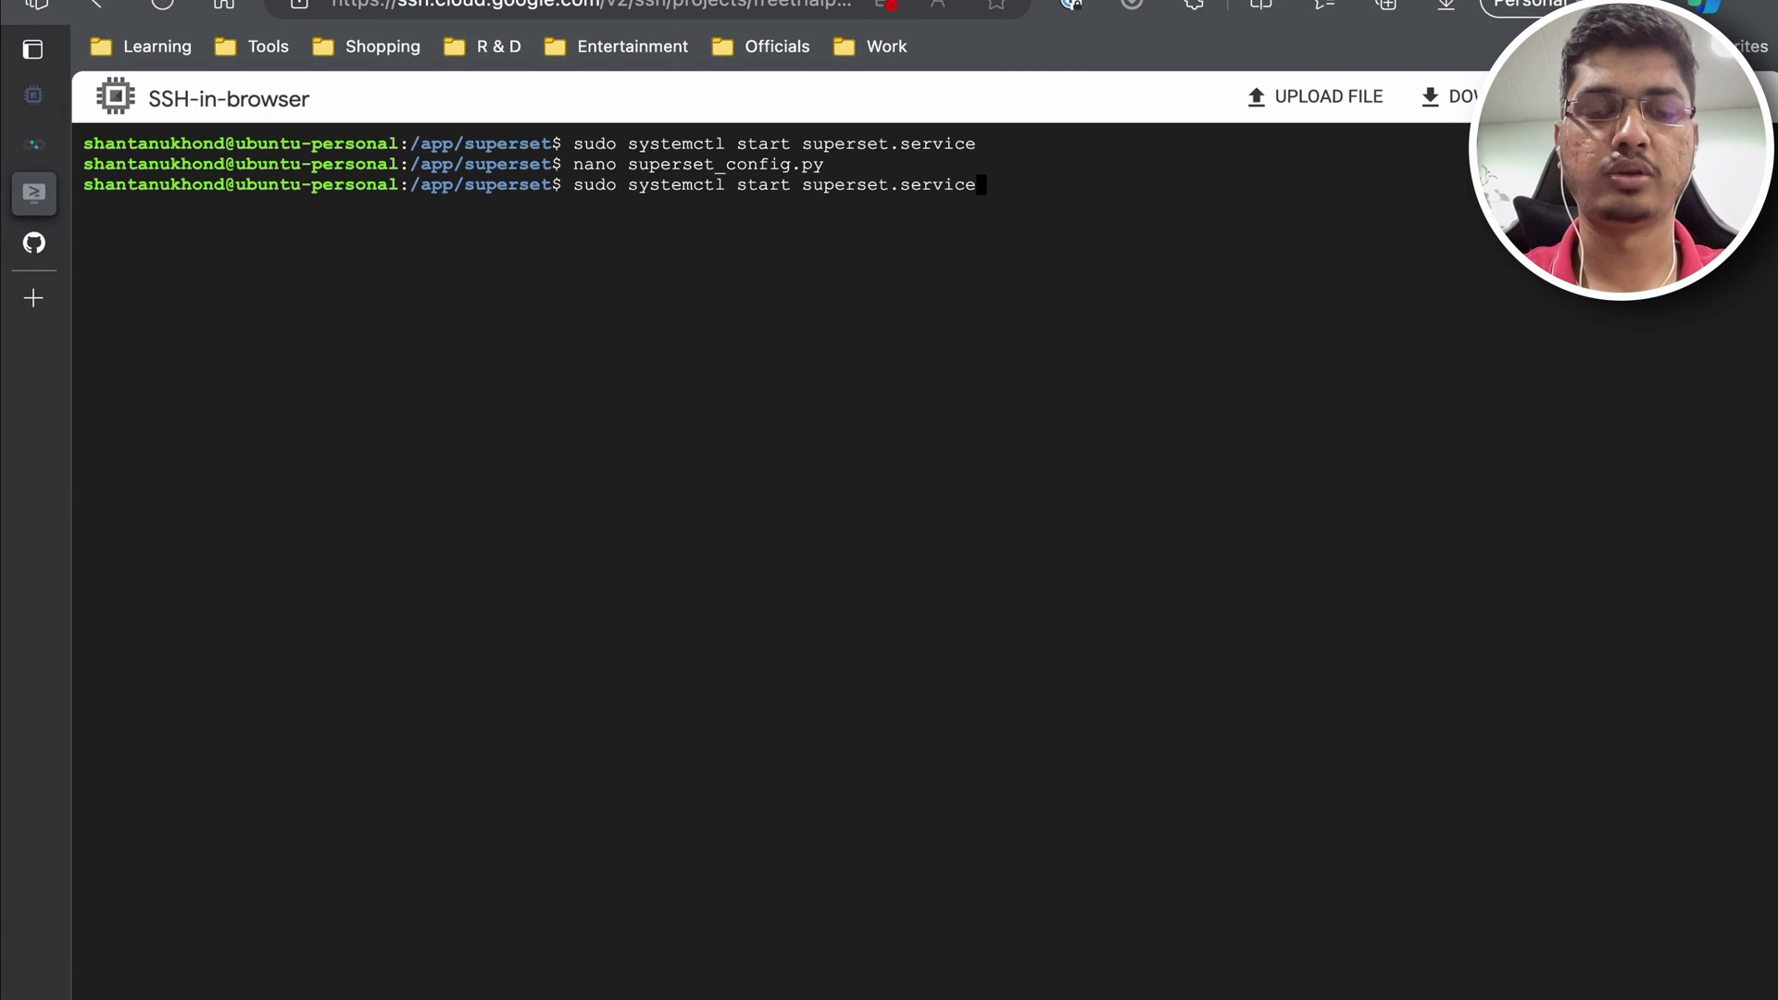
key("Left")
key("Left")
key("Left")
key("Left")
key("Left")
key("Left")
key("Left")
key("Left")
key("Left")
key("Left")
key("Left")
key("Left")
key("Left")
key("Left")
key("Left")
key("Left")
key("Left")
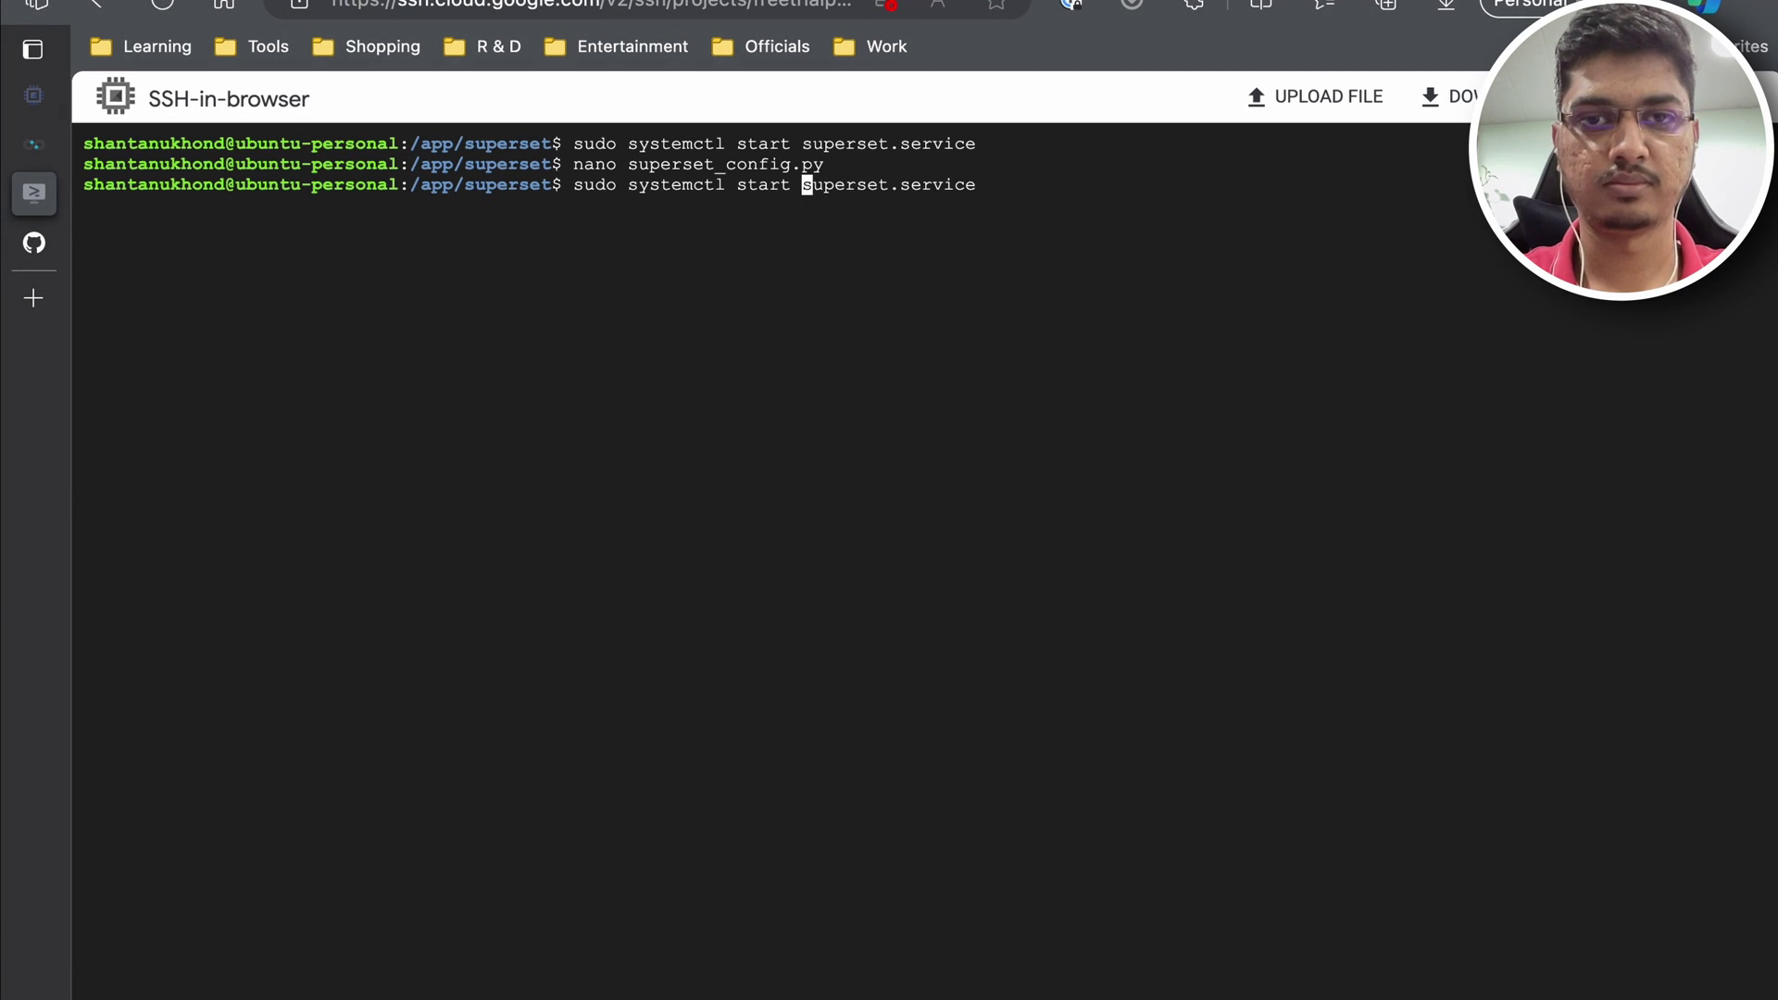
key("Left")
key("Left")
key("Right")
key("Right")
key("BackSpace")
key("BackSpace")
key("BackSpace")
key("BackSpace")
key("BackSpace")
type("re")
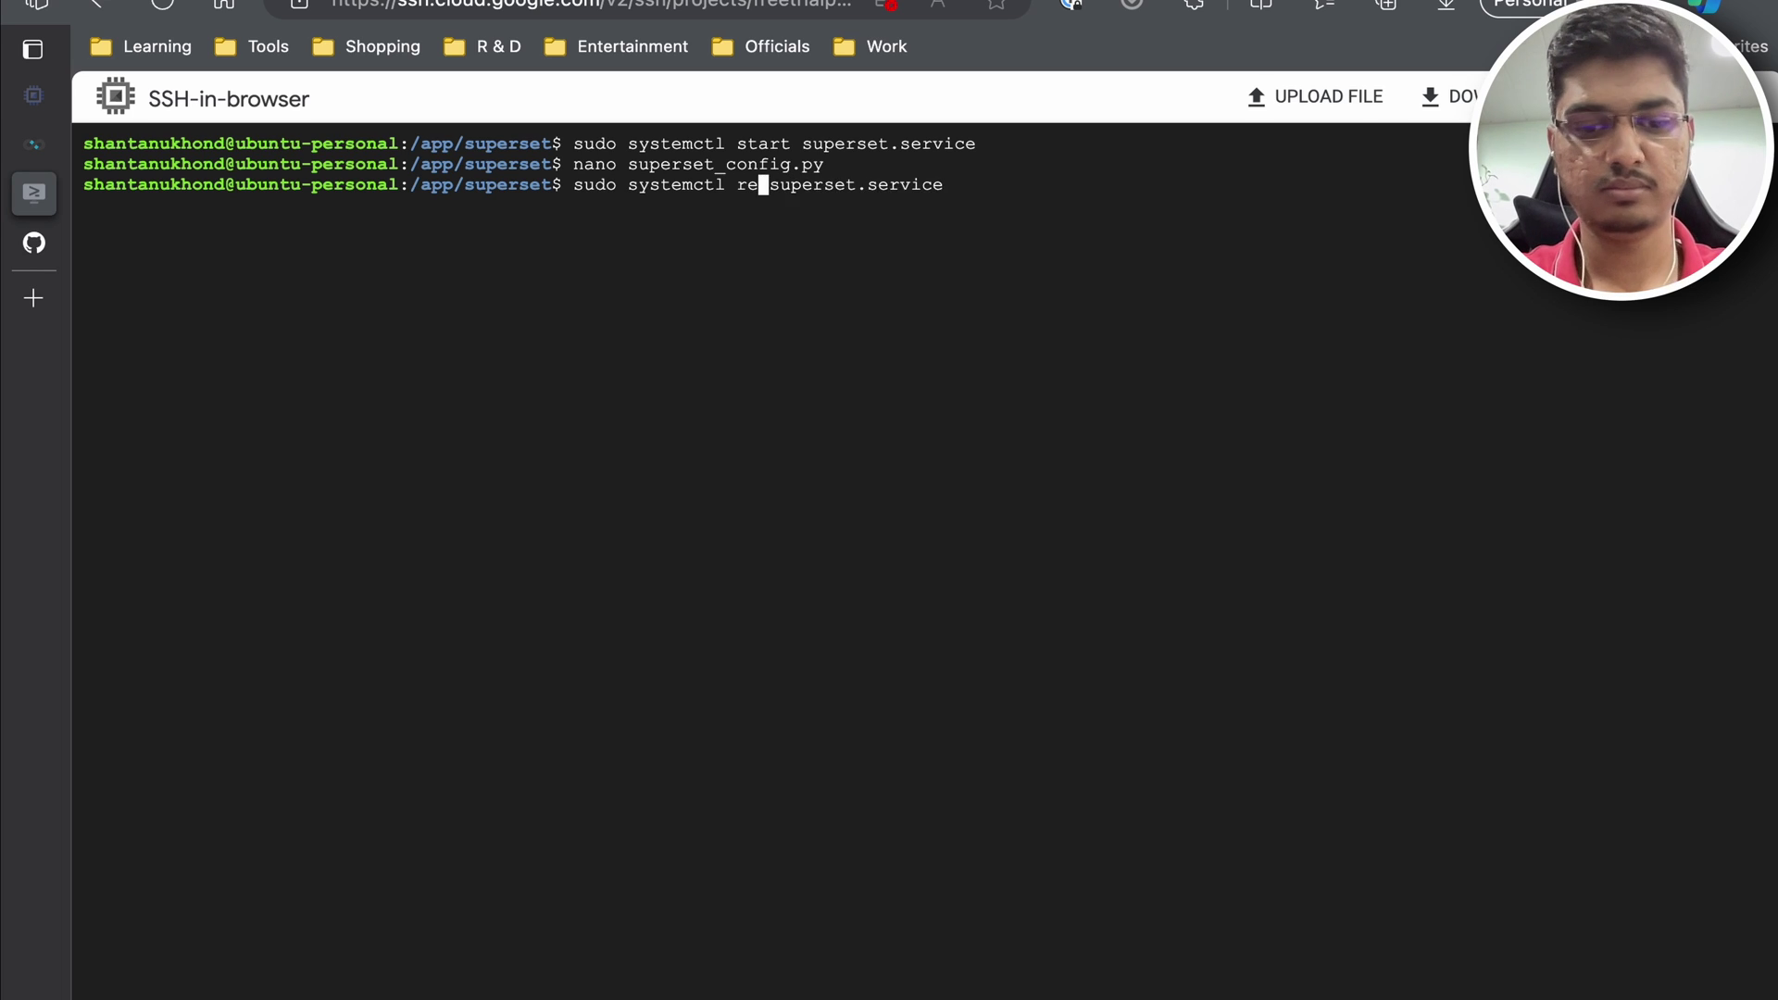
type("start")
key("Return")
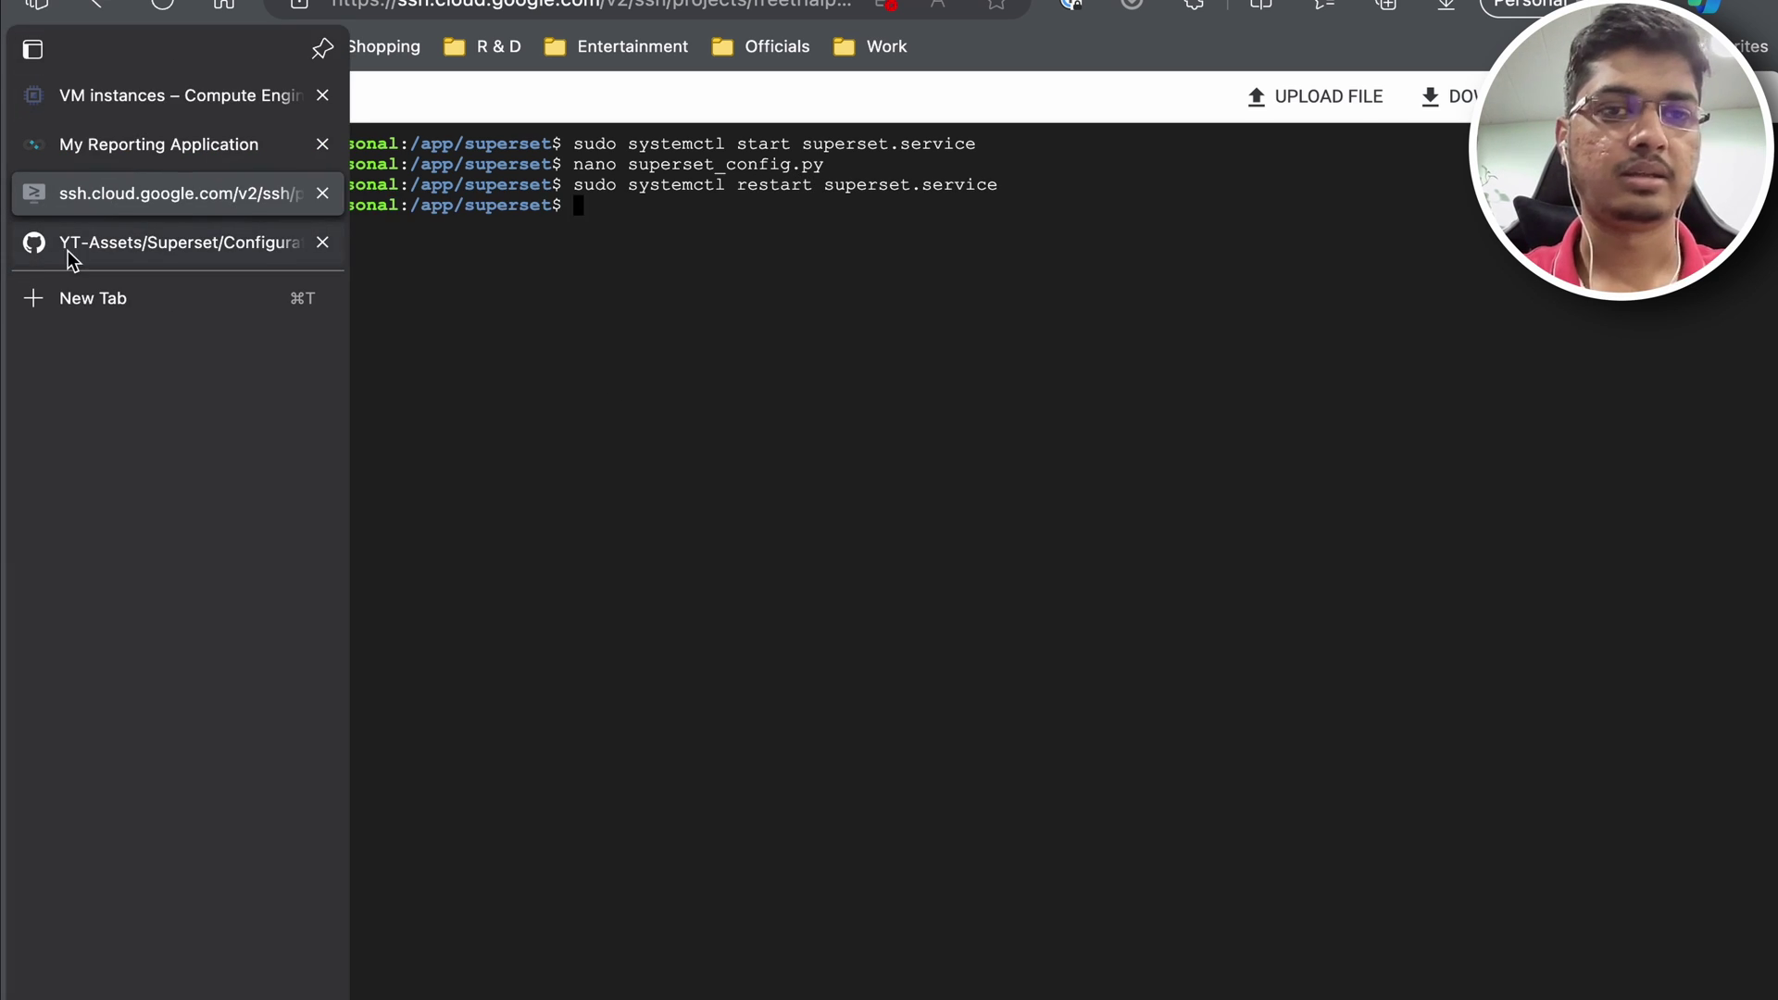
Step: Scroll the GitHub README to the Changing Loading gif section, then go back to the Superset tab
left_click(41, 245)
scroll(742, 609, "down", 3)
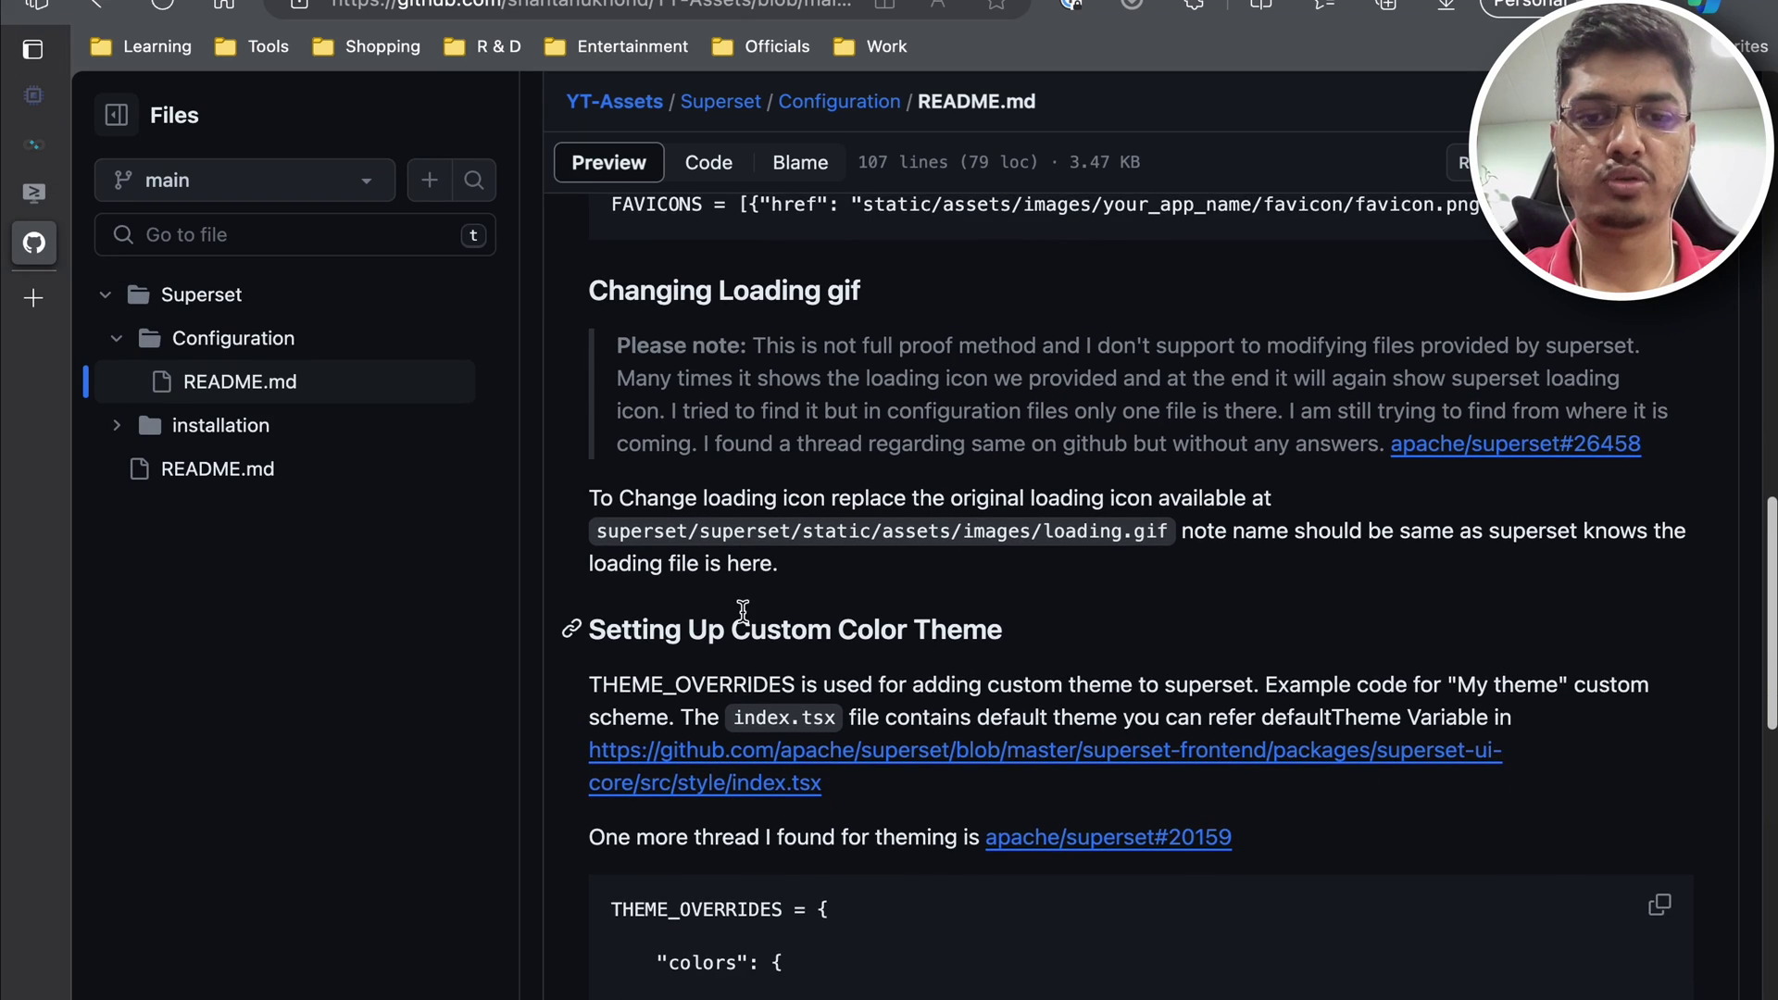
scroll(742, 609, "down", 1)
scroll(742, 609, "up", 2)
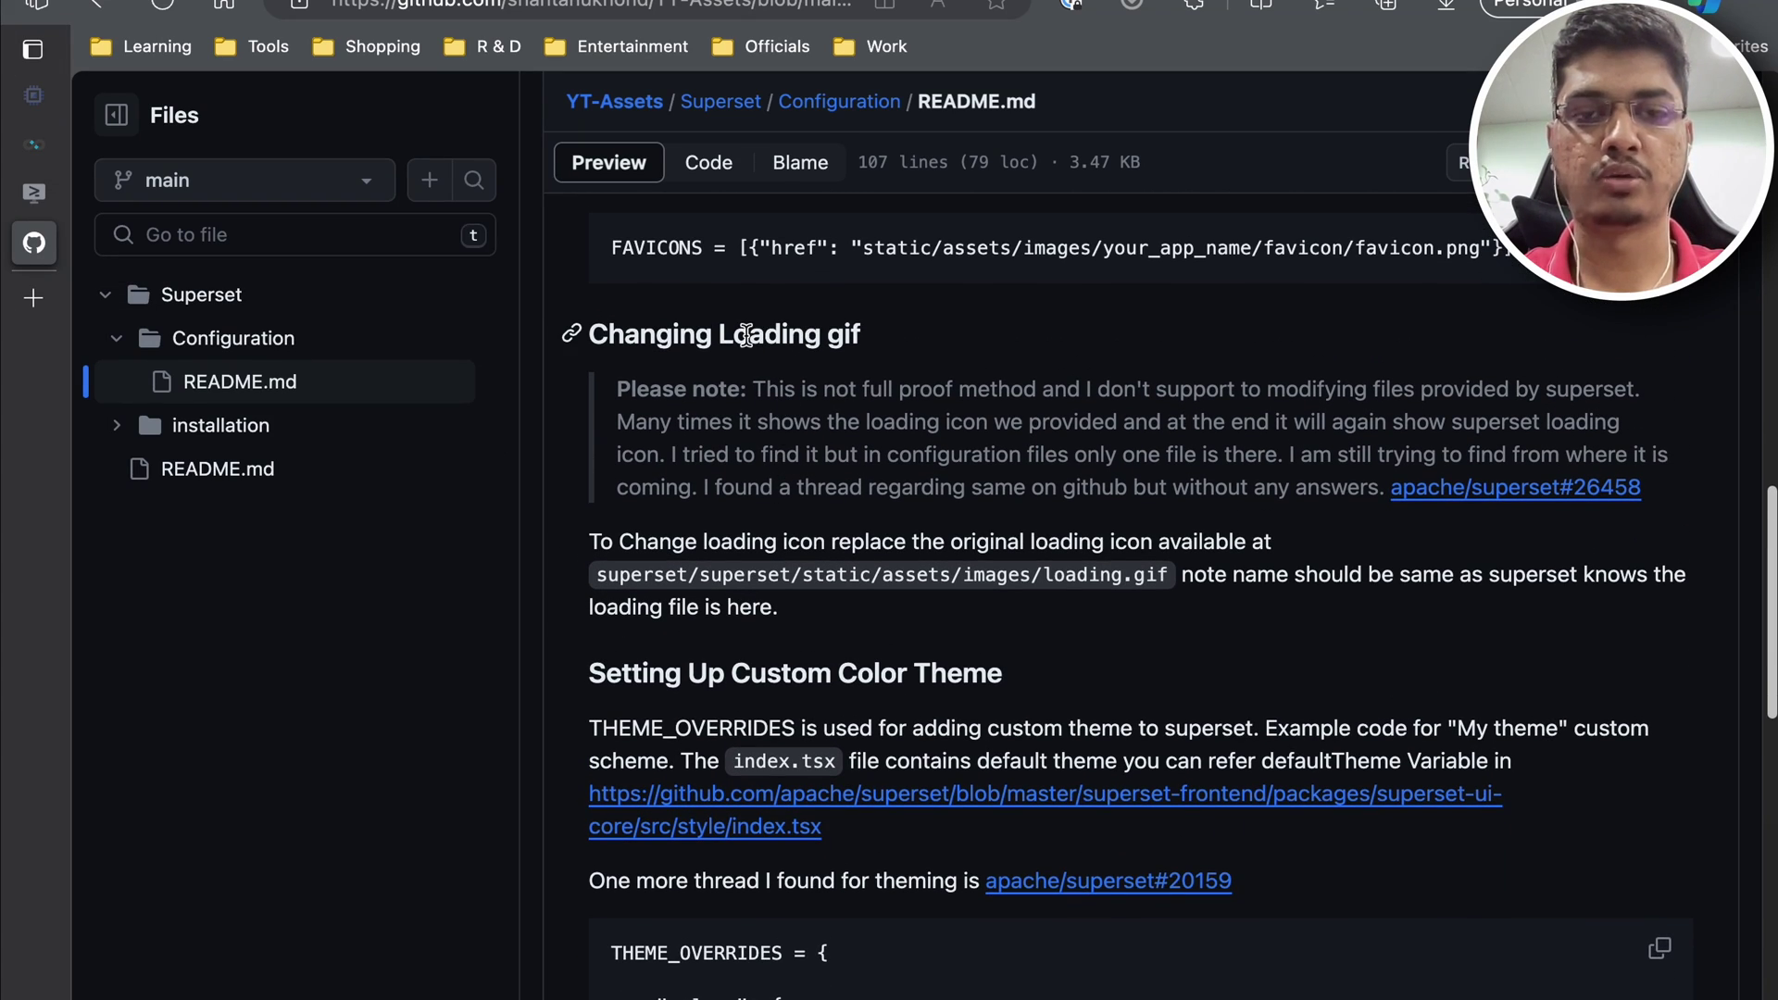
left_click(36, 155)
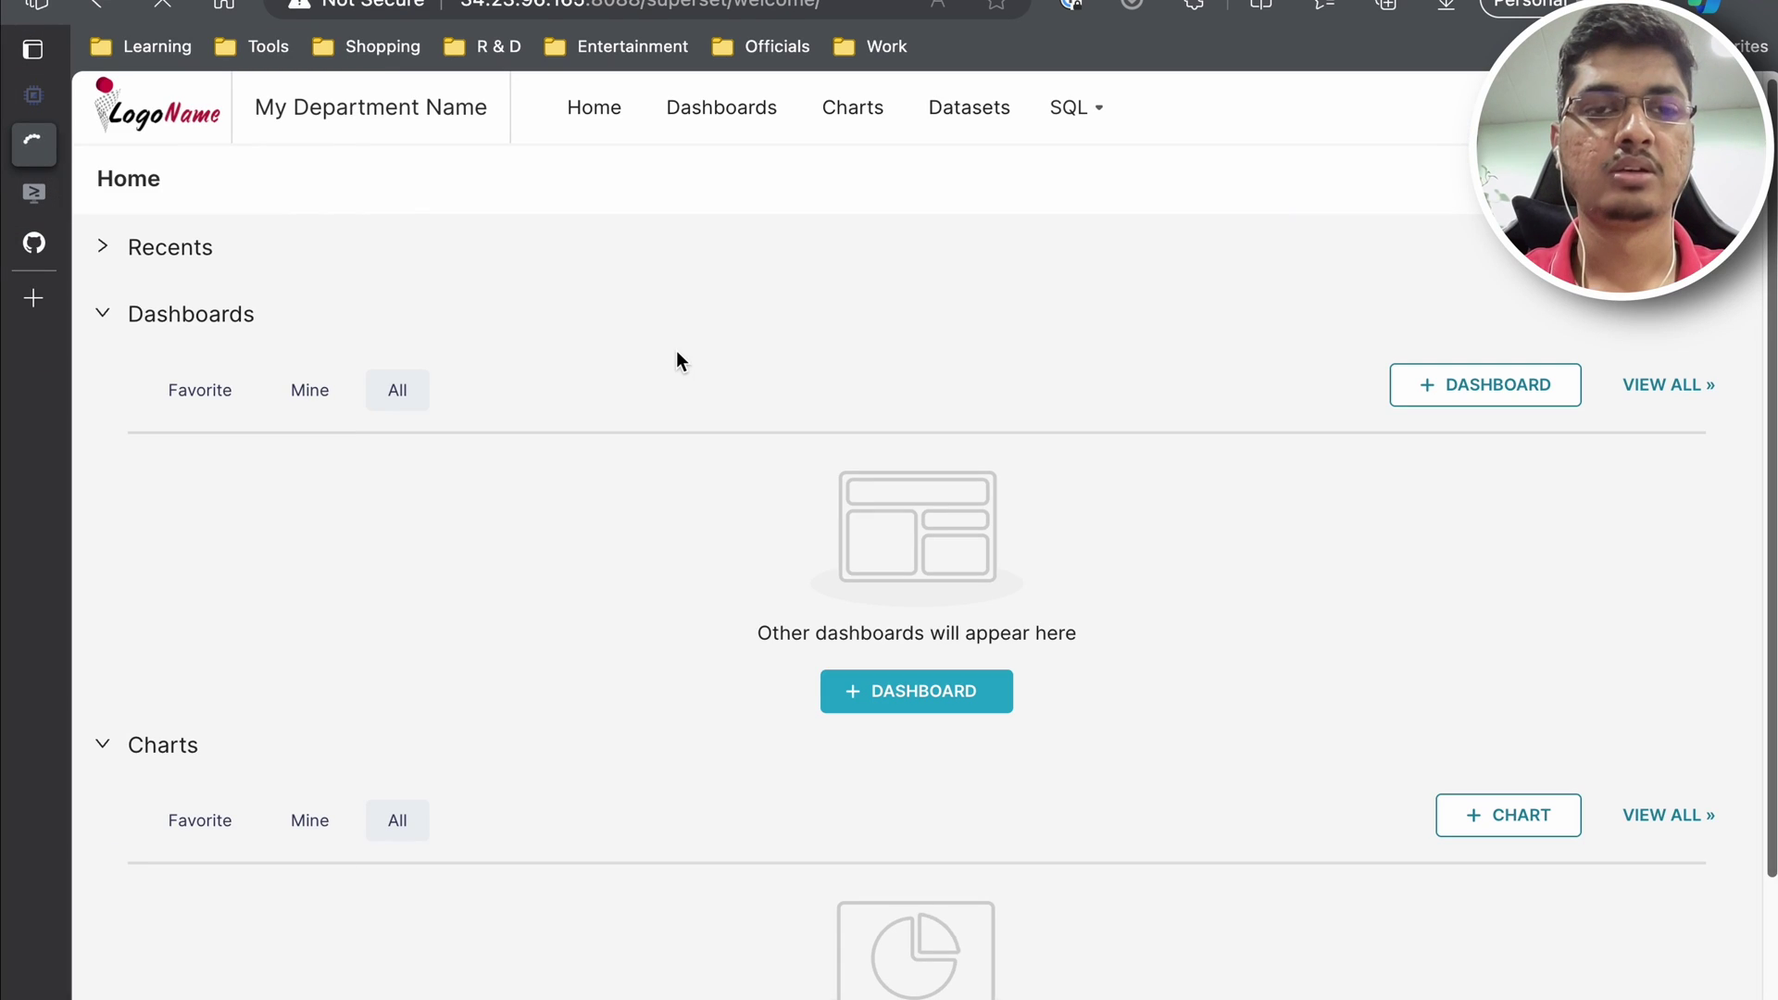
Step: Reload Superset Home to verify the custom logo and My Department Name, then switch to the SSH tab
left_click(603, 127)
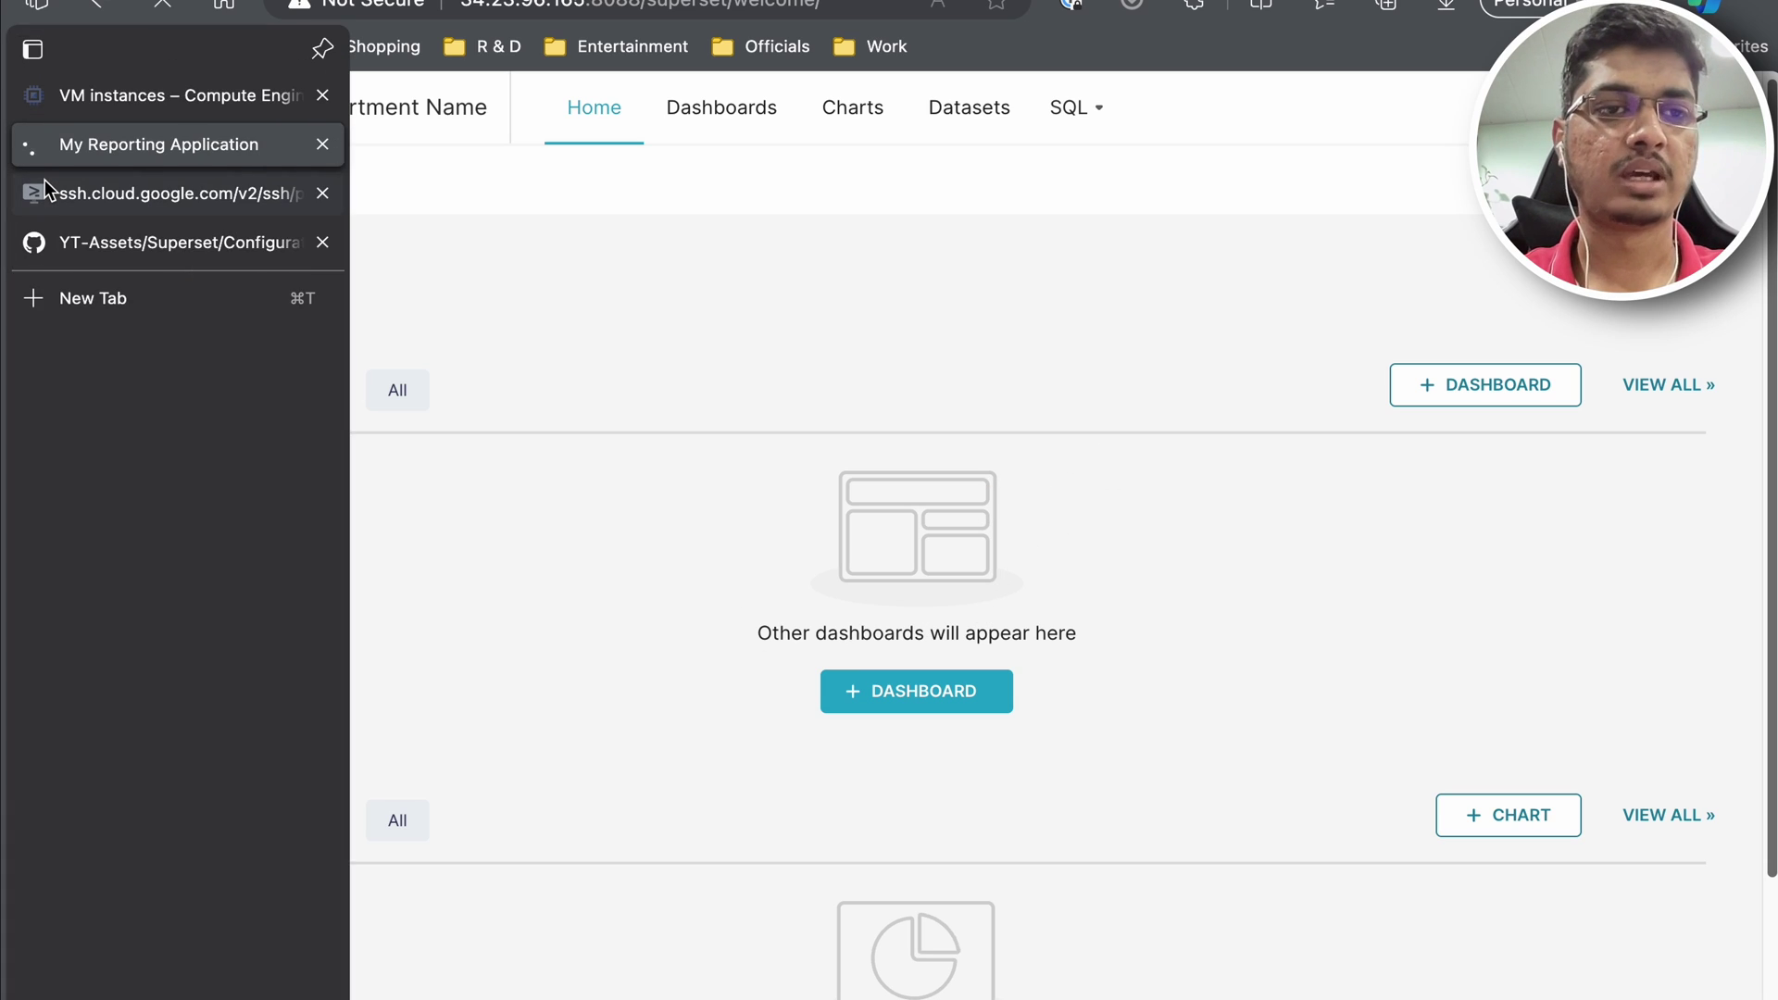
left_click(41, 194)
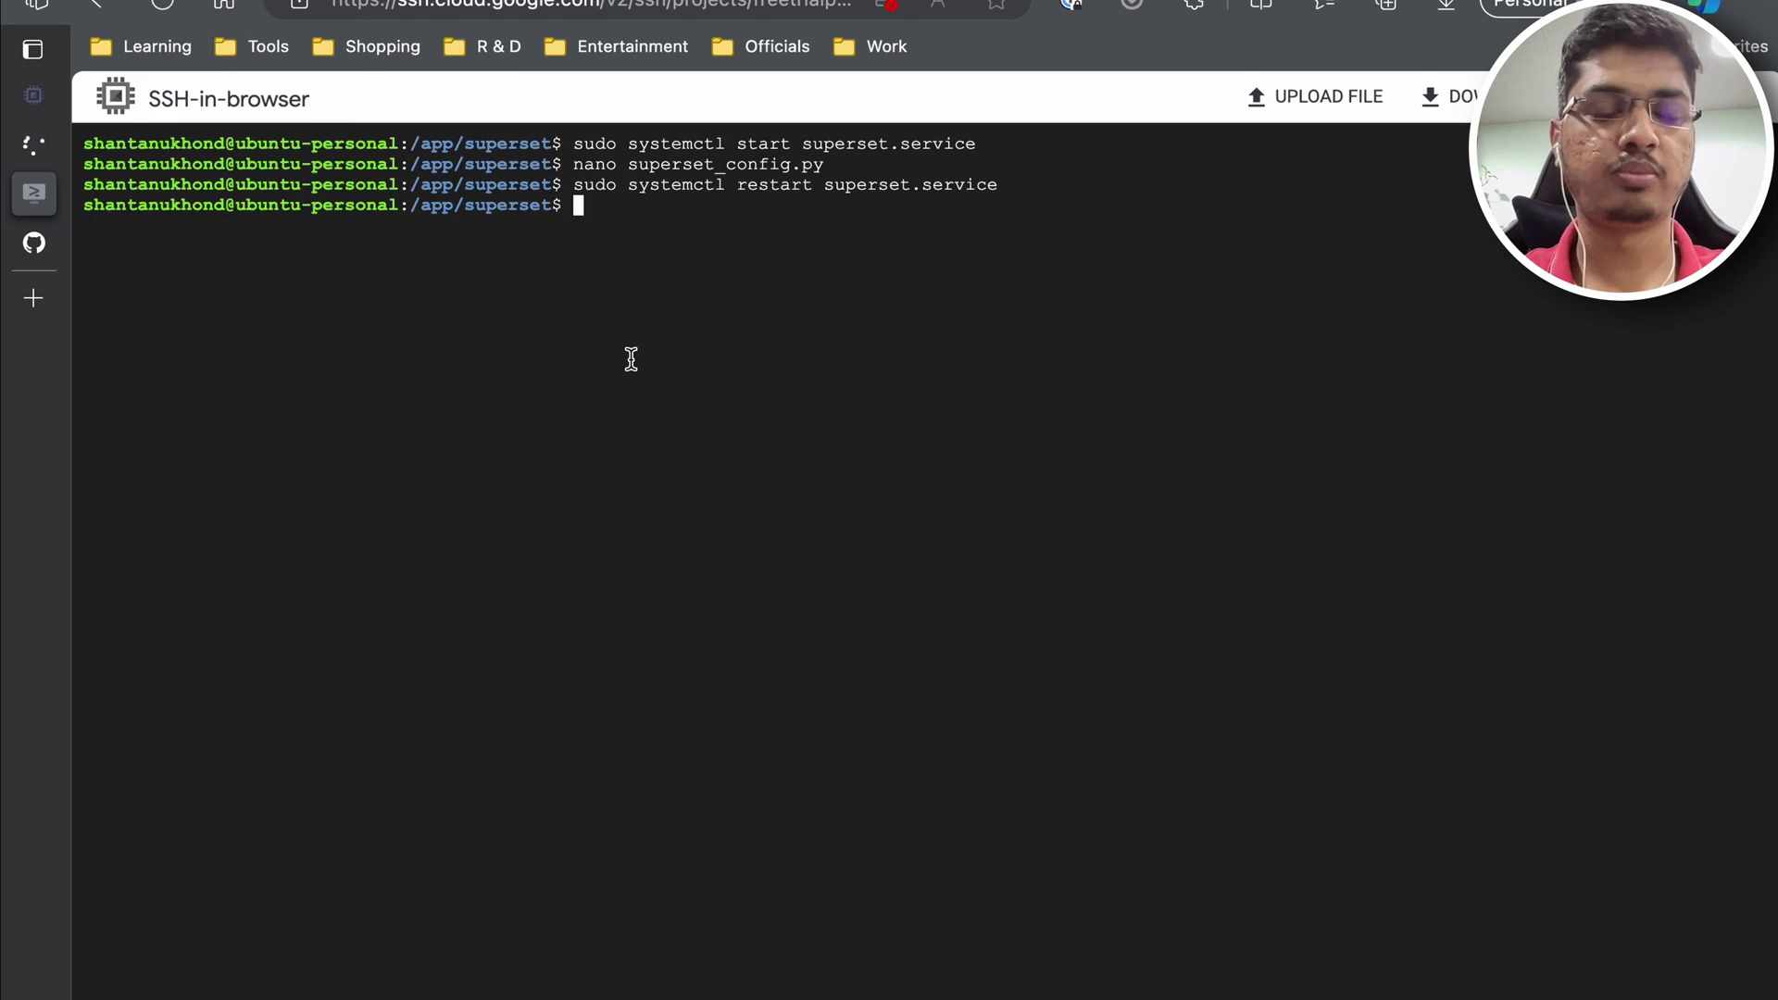
Step: Open the server's static/assets/images folder in FileZilla and drag local loading.gif (2328104 bytes) into it
key("super+Tab")
key("super+Tab")
key("super+shift+Tab")
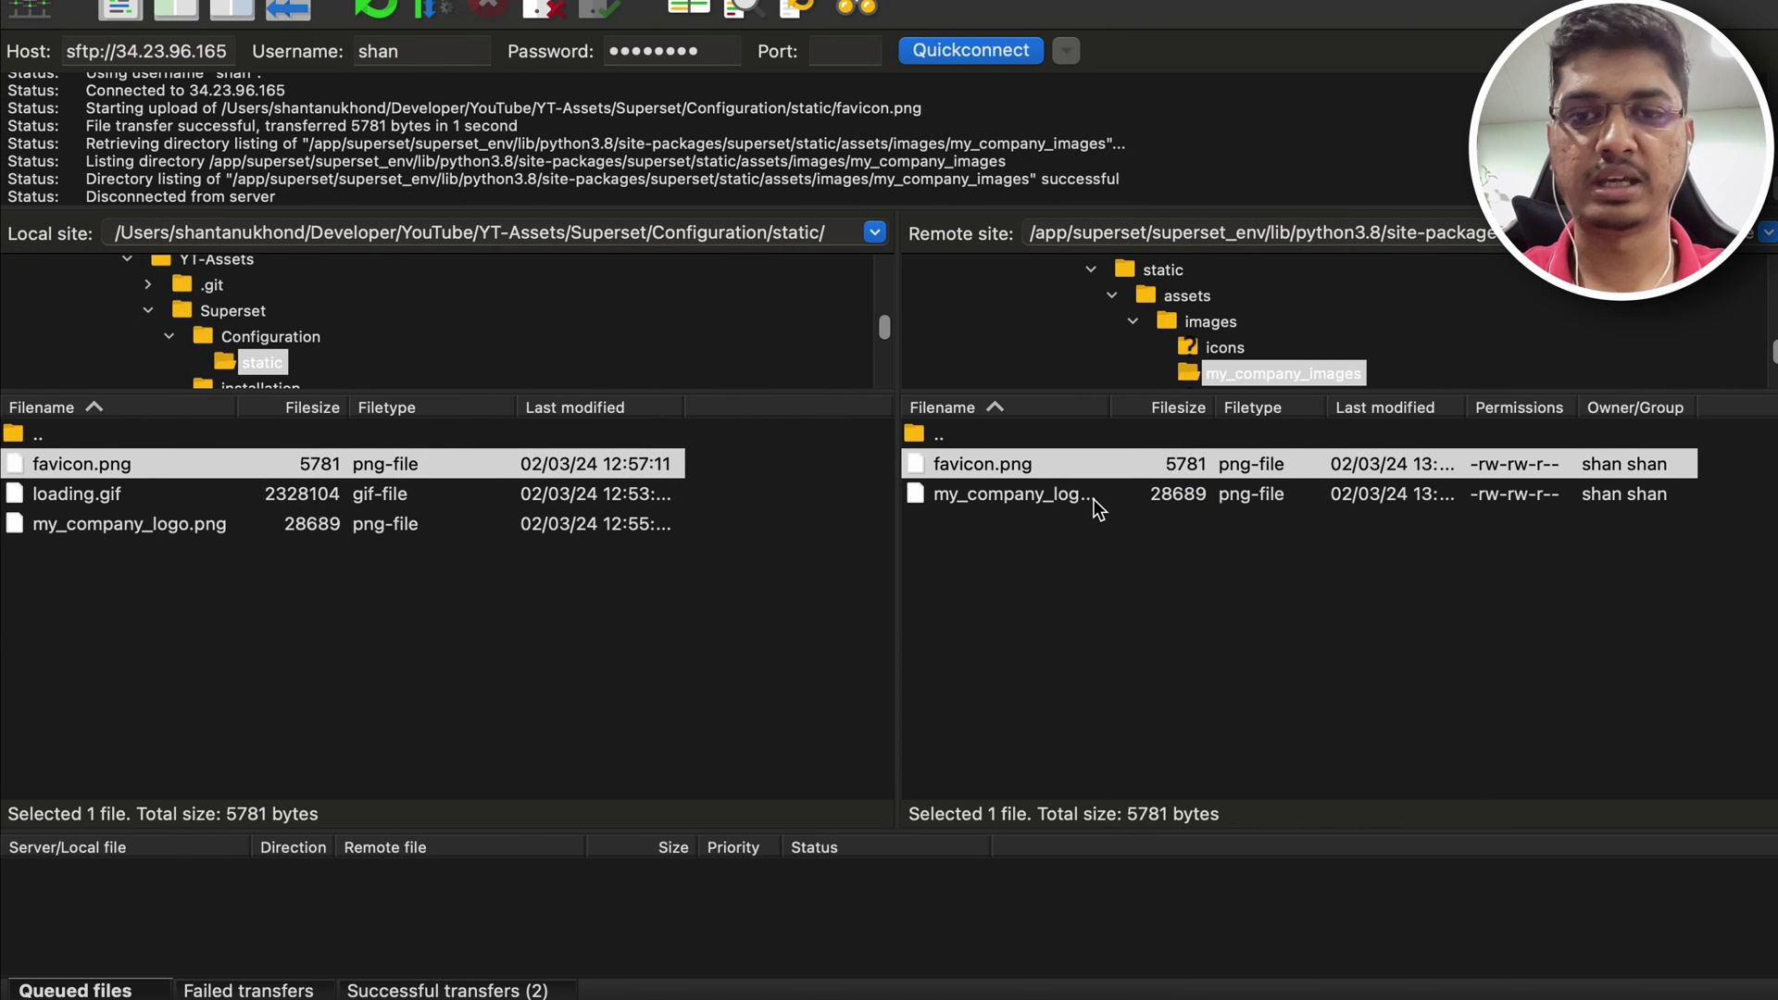
double_click(984, 437)
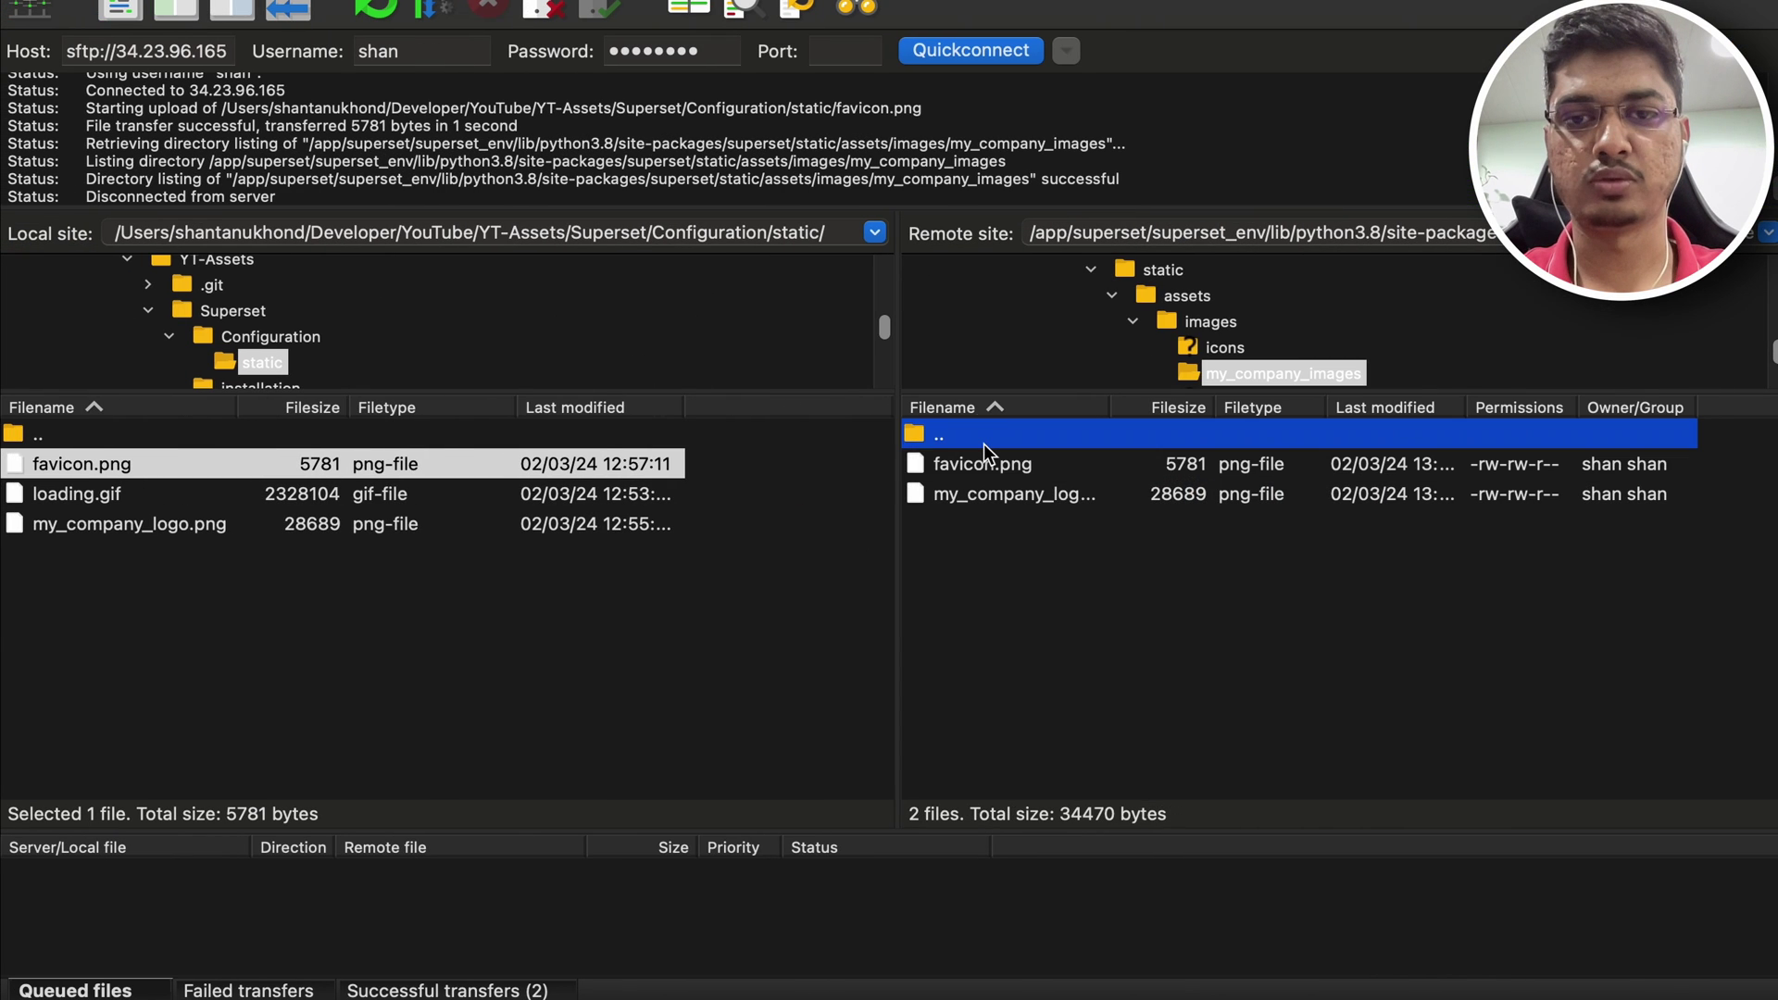
left_click(1129, 562)
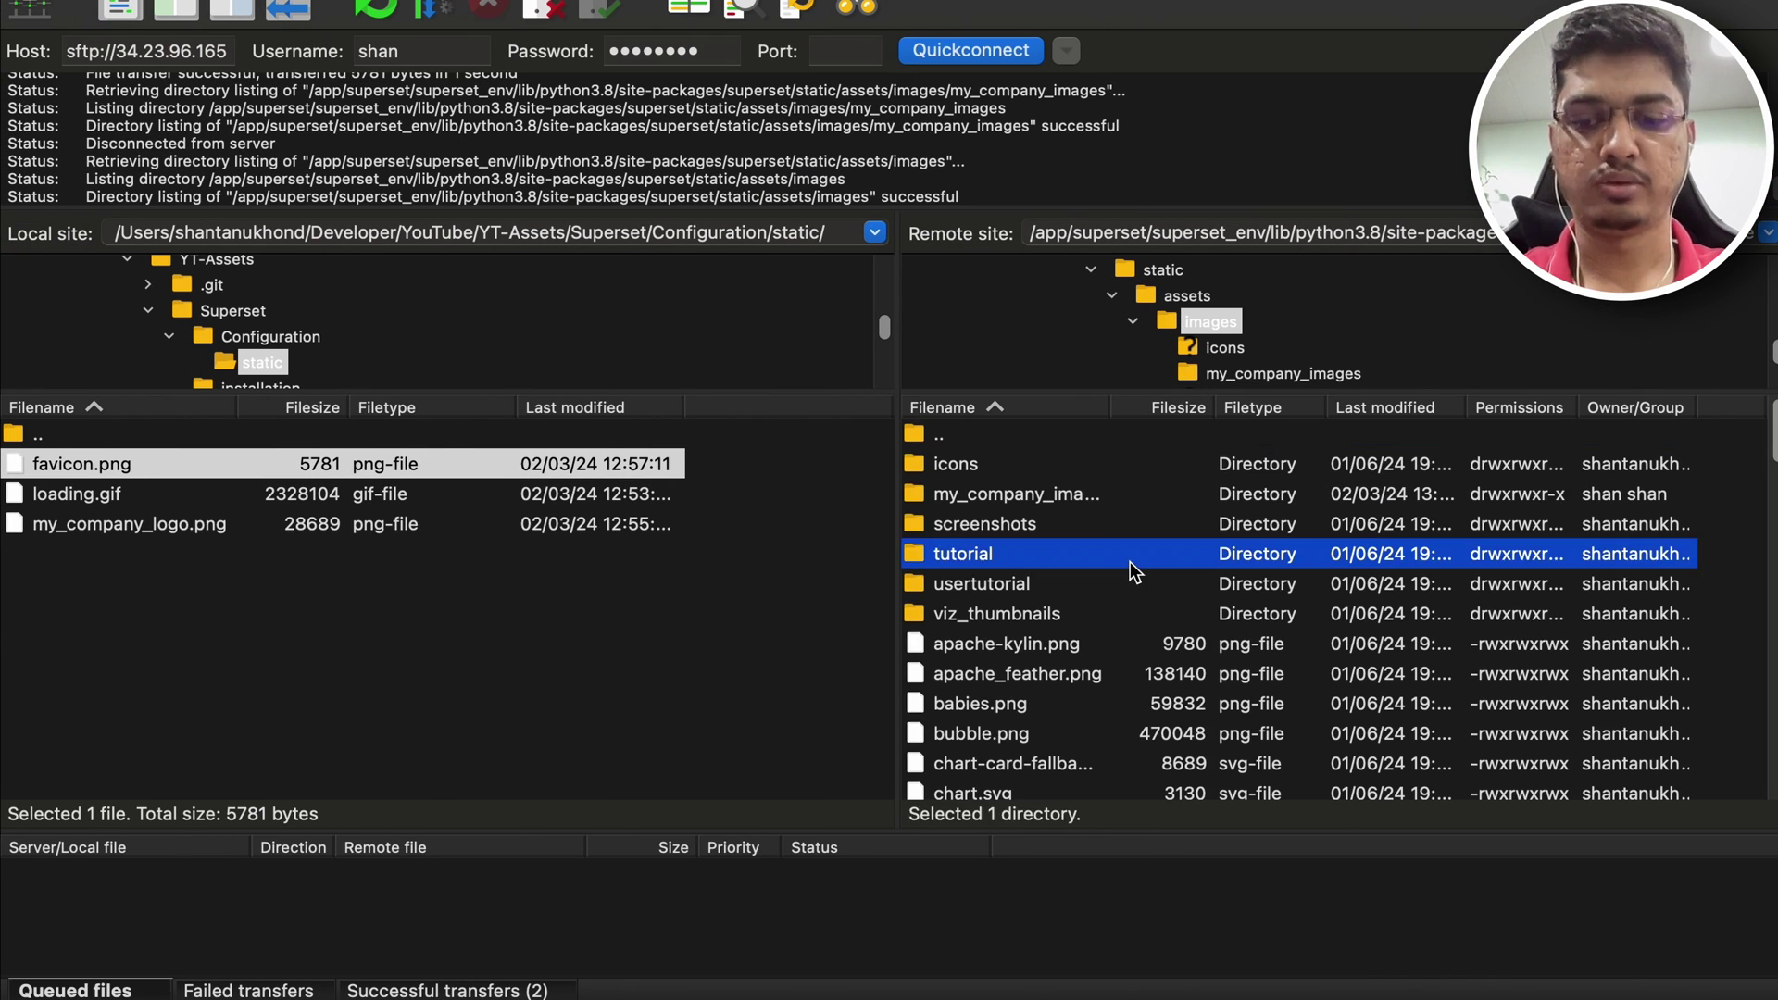
key("l")
scroll(1136, 572, "down", 3)
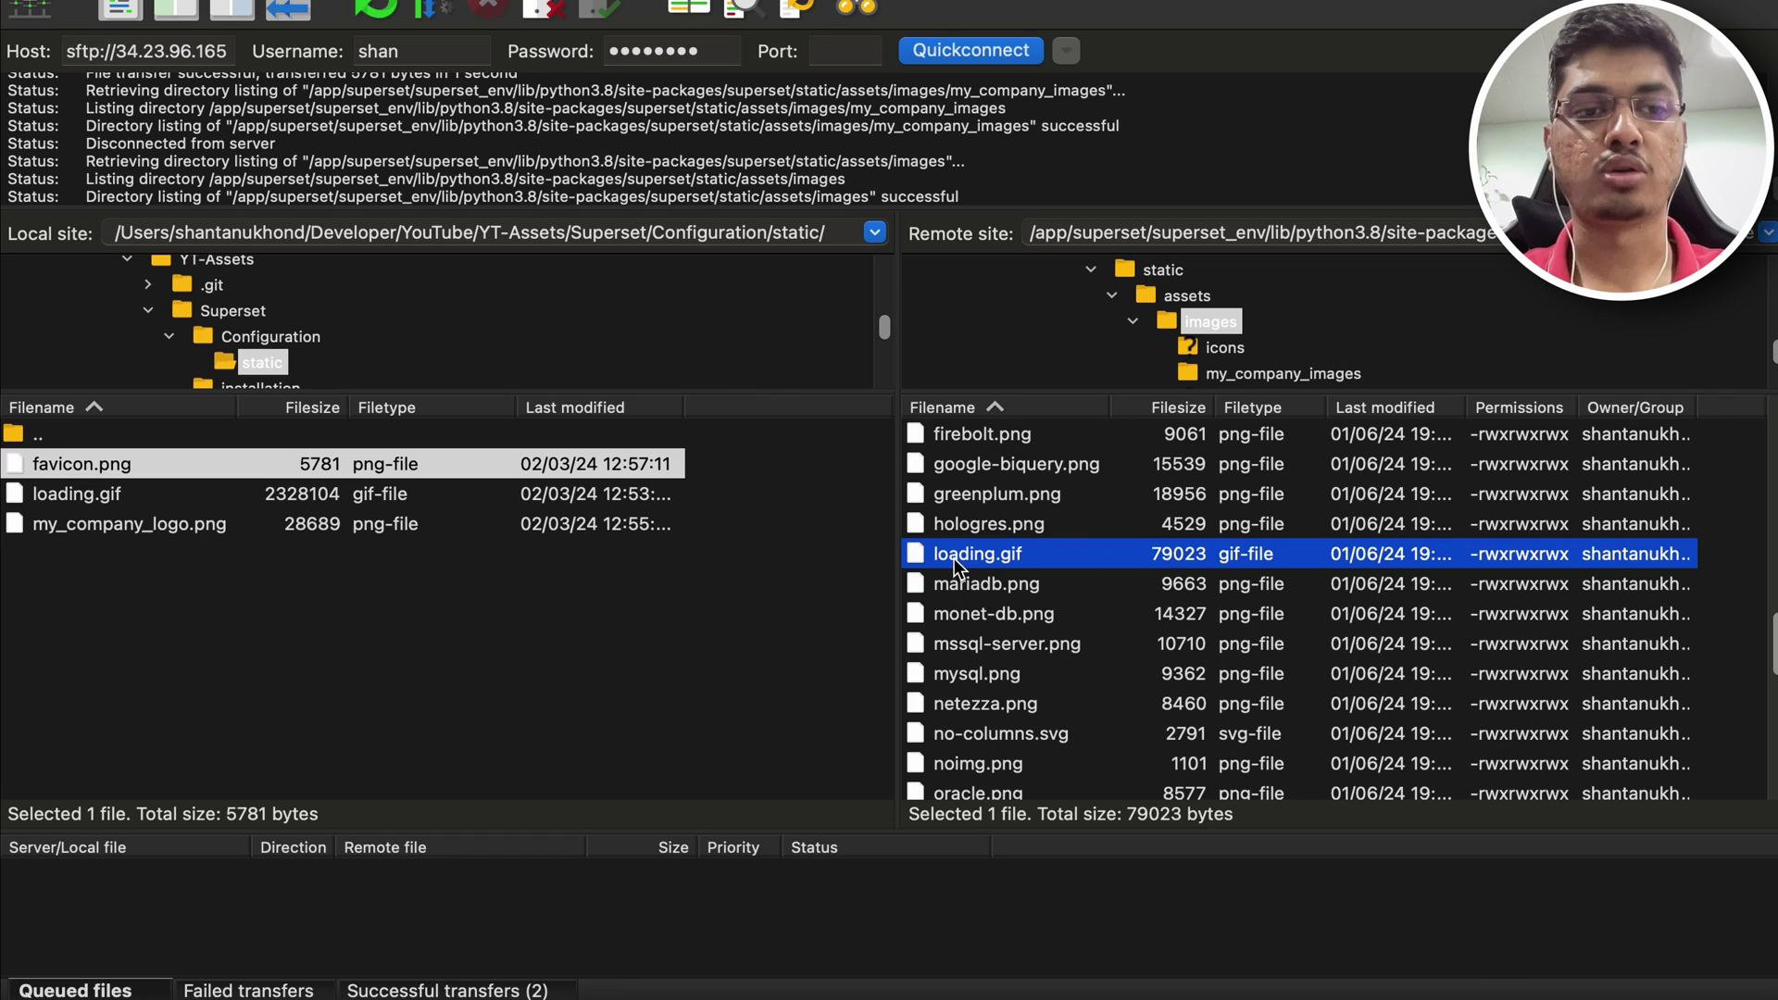
key("BackSpace")
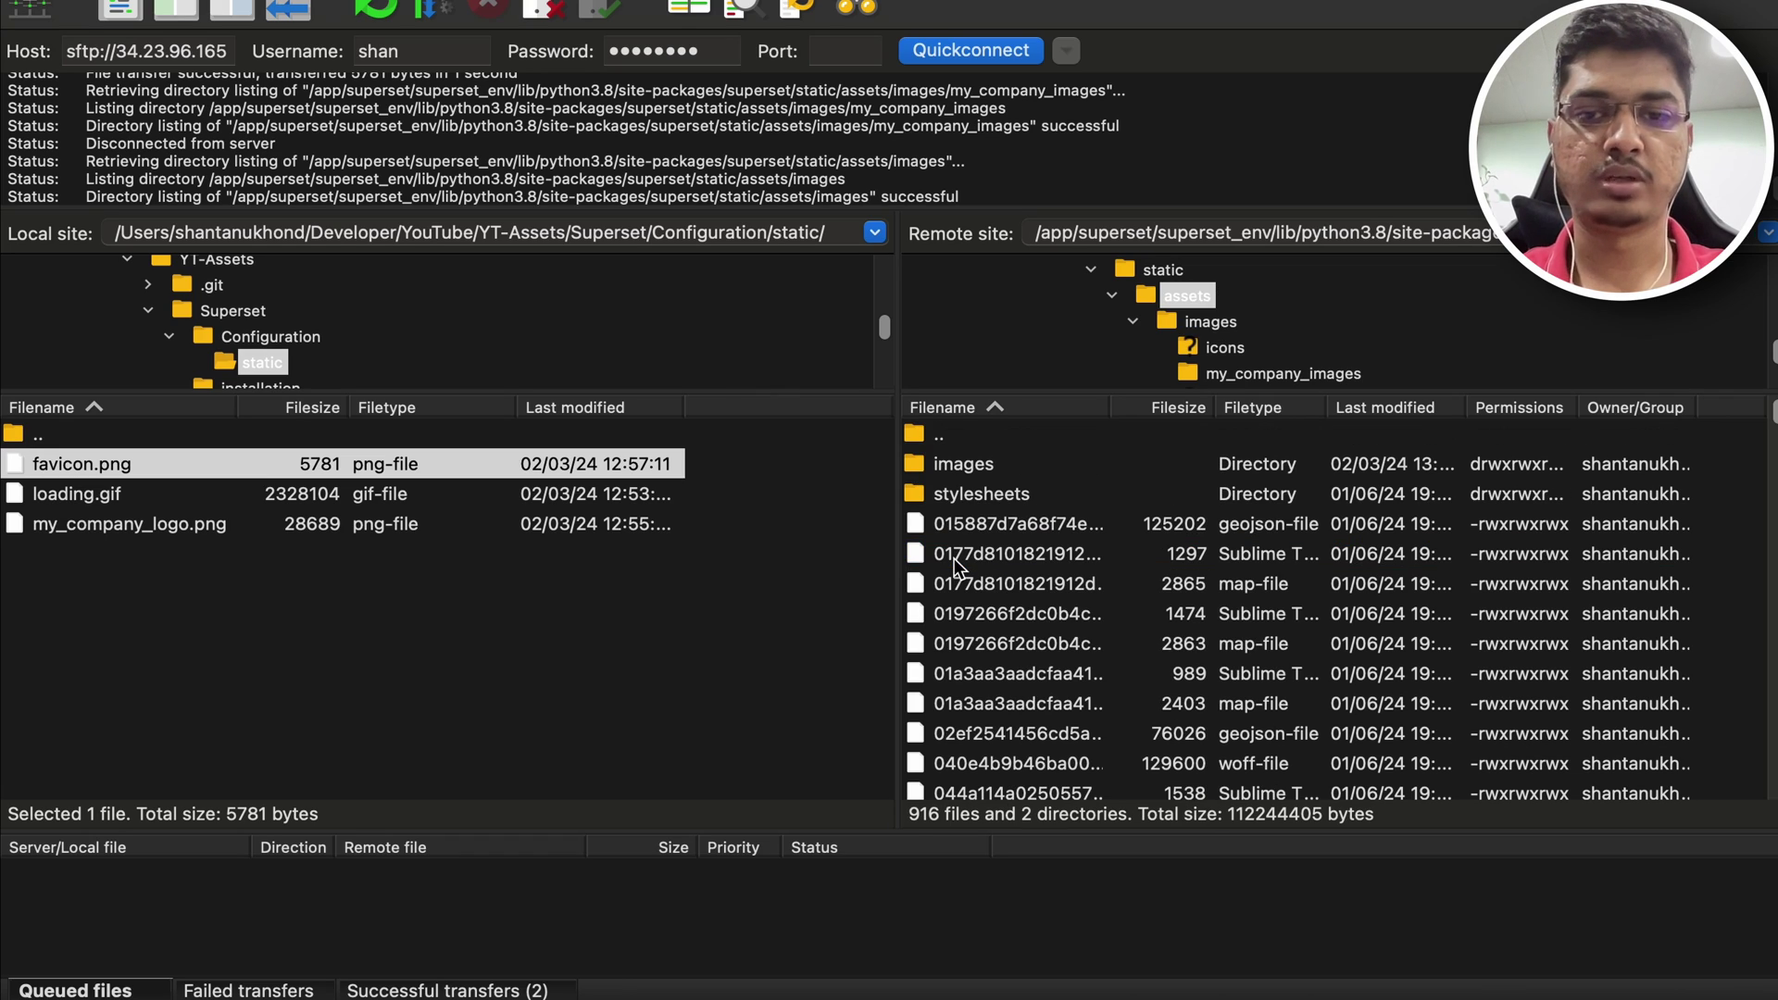
double_click(940, 464)
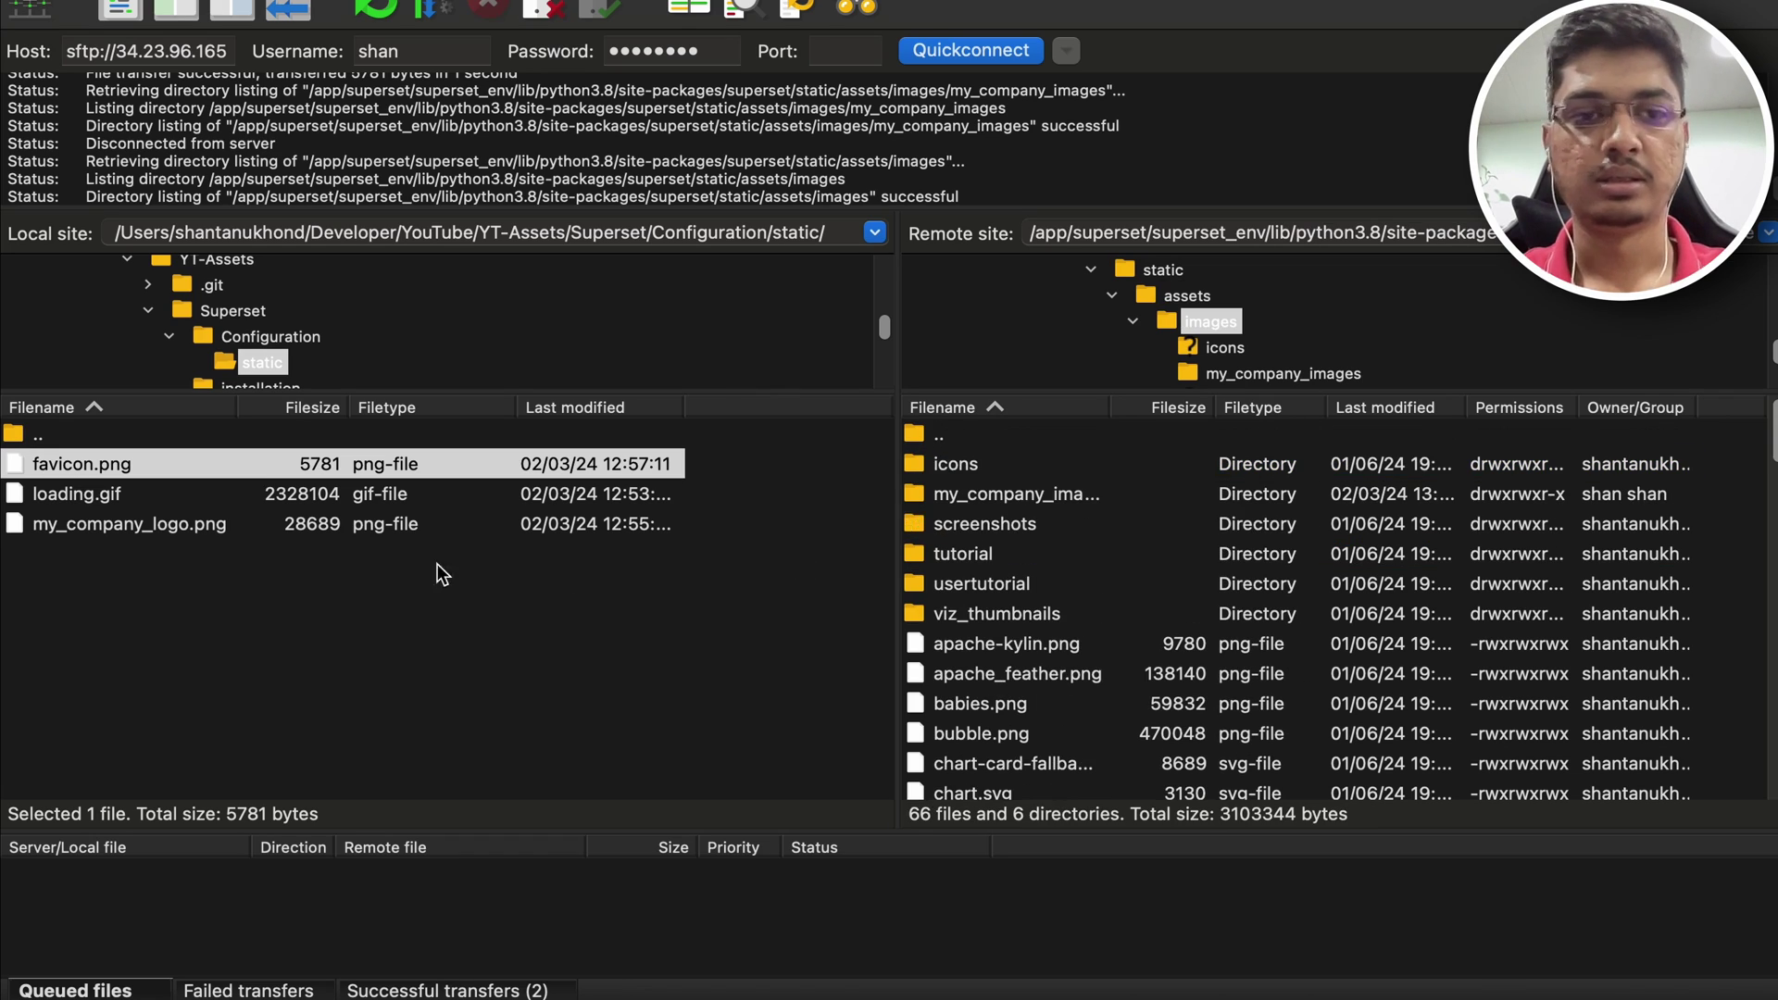
left_click_drag(153, 495, 1090, 631)
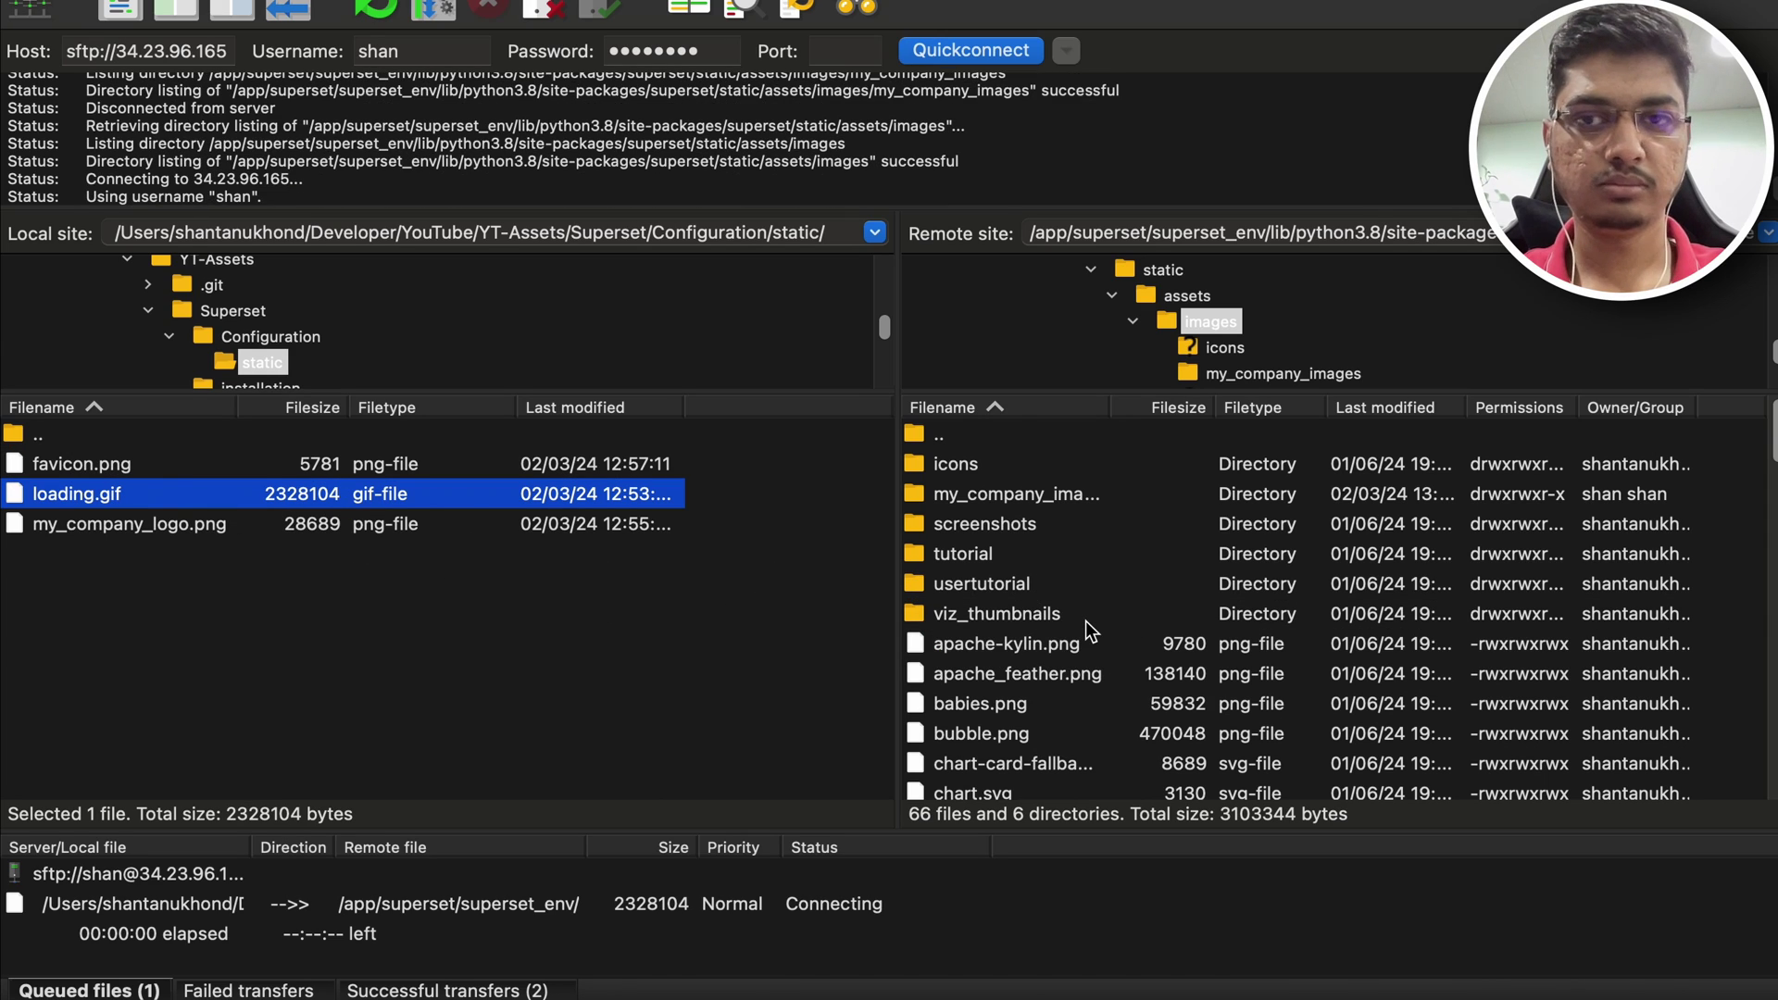
scroll(1091, 632, "down", 15)
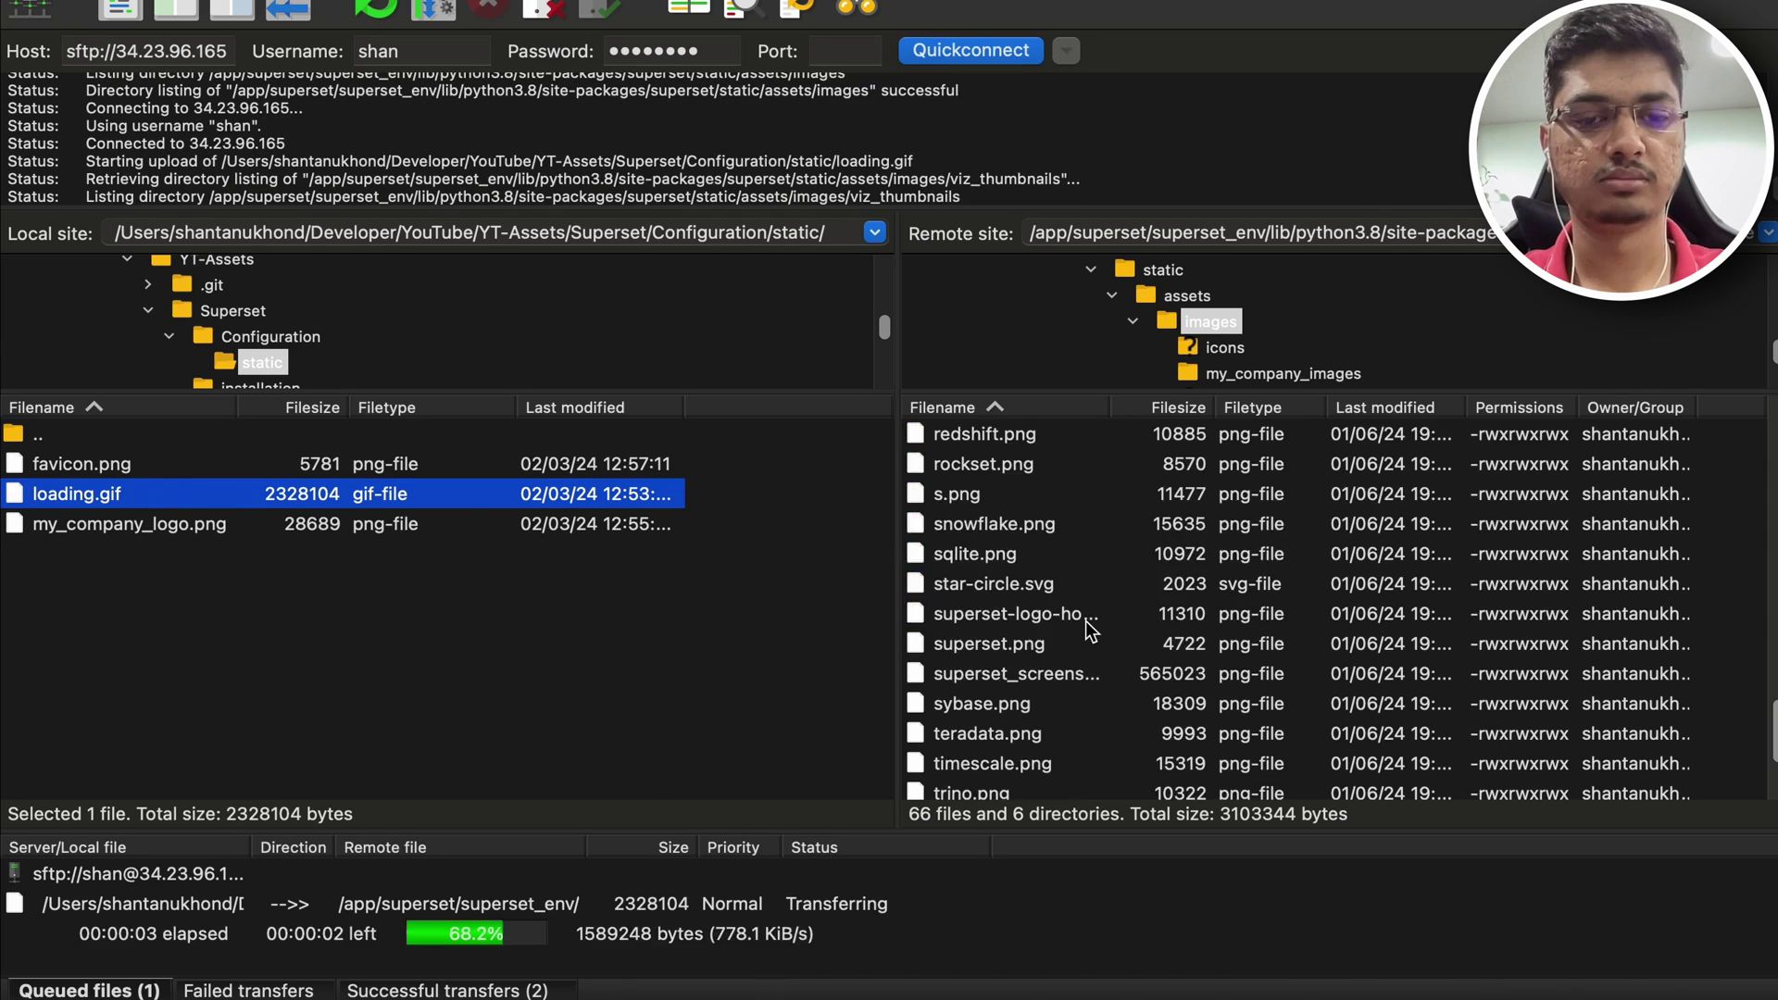
key("super+Tab")
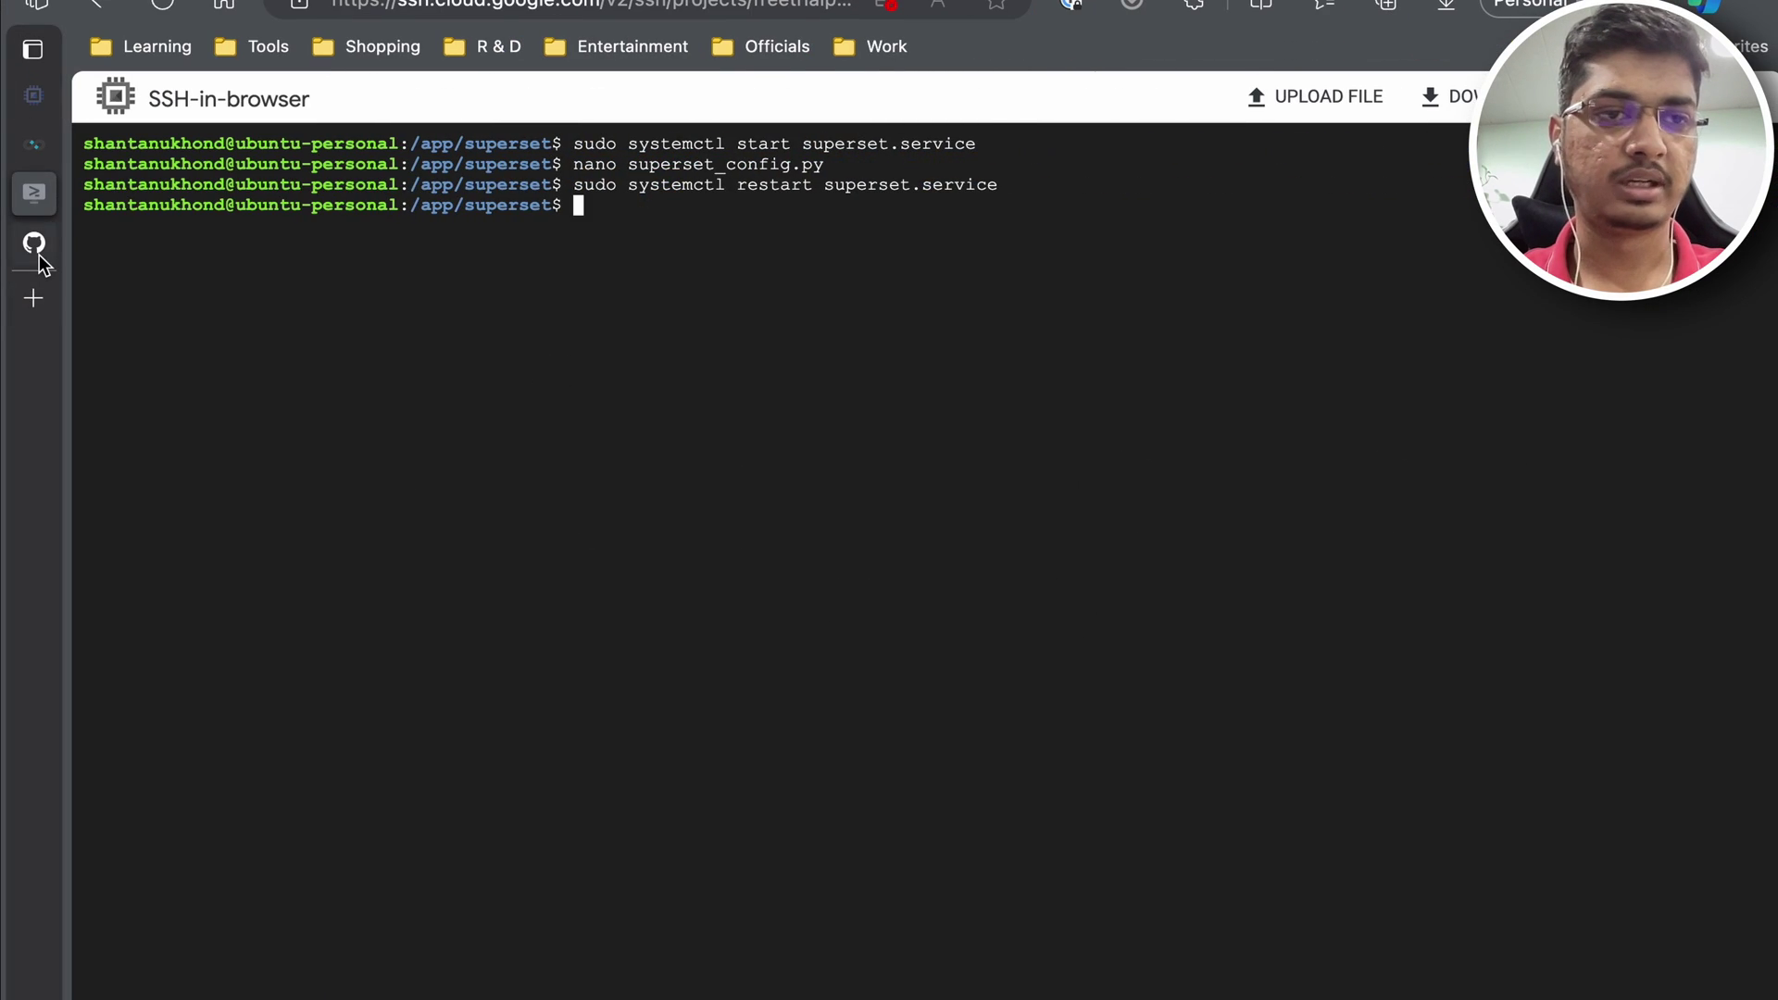
Step: Highlight the loading gif caveat note in the GitHub README
left_click(34, 244)
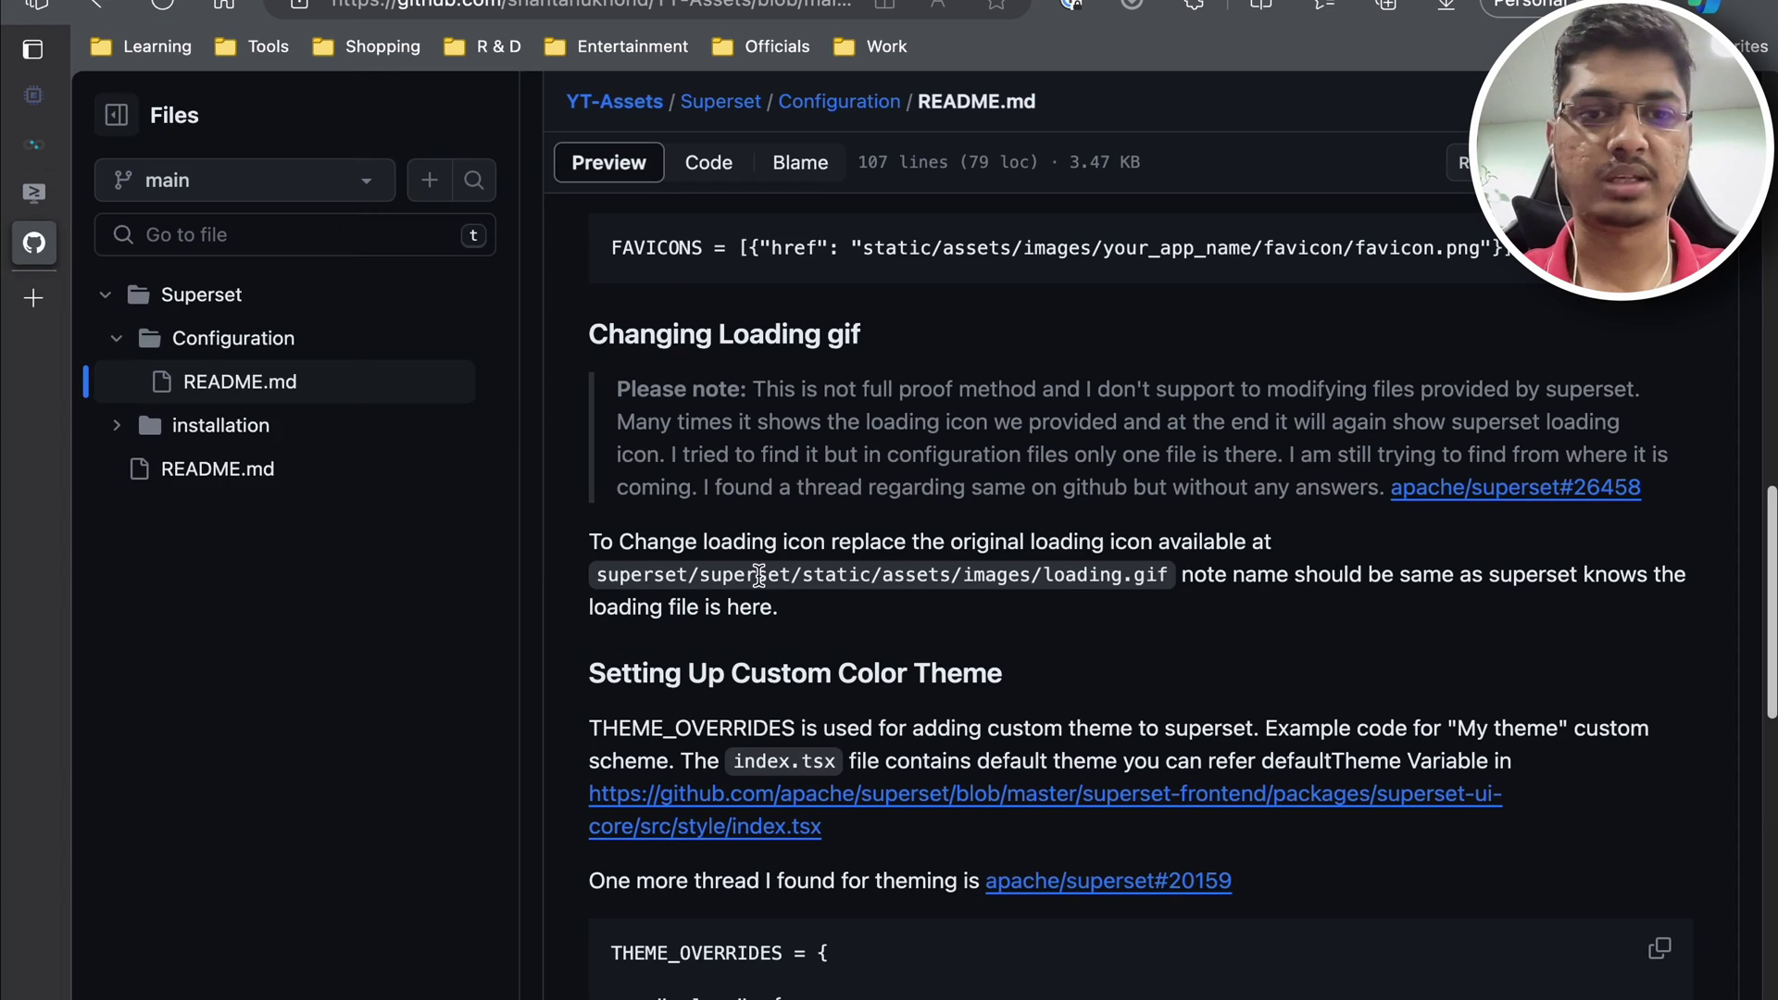
left_click_drag(614, 385, 919, 408)
left_click(919, 408)
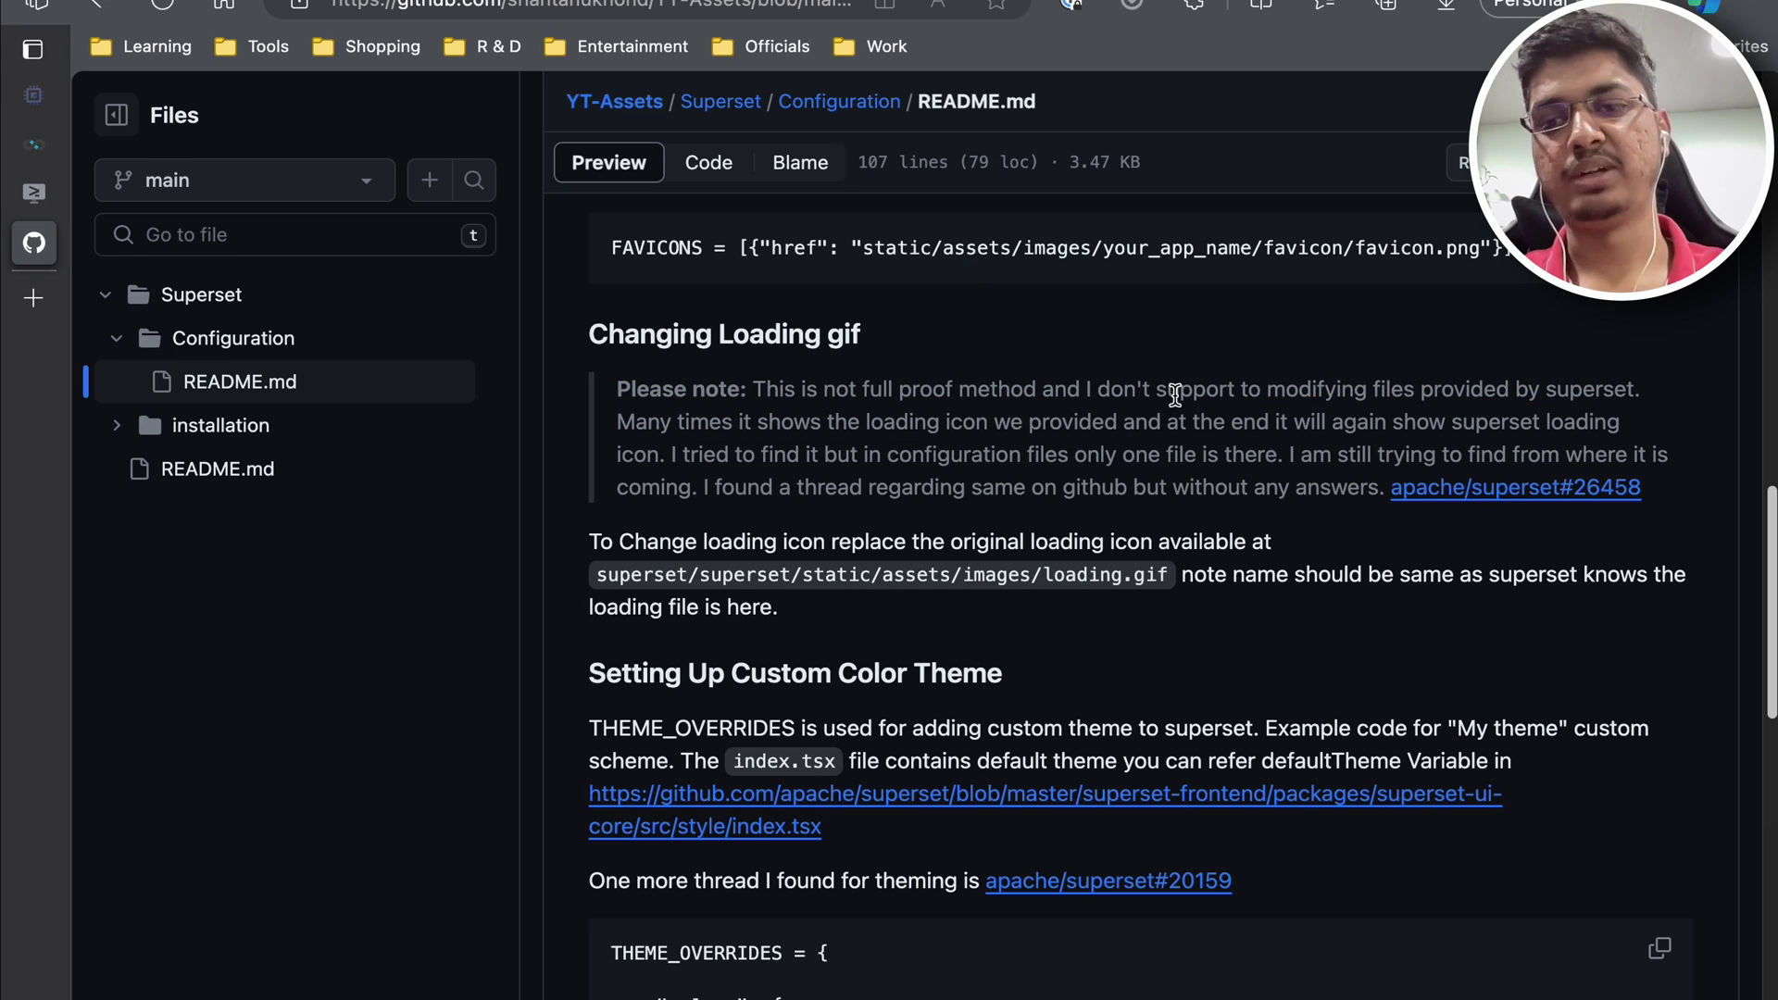
Step: Browse Superset's Home, Dashboards, Charts and Datasets pages, ending on the Charts list
left_click(46, 150)
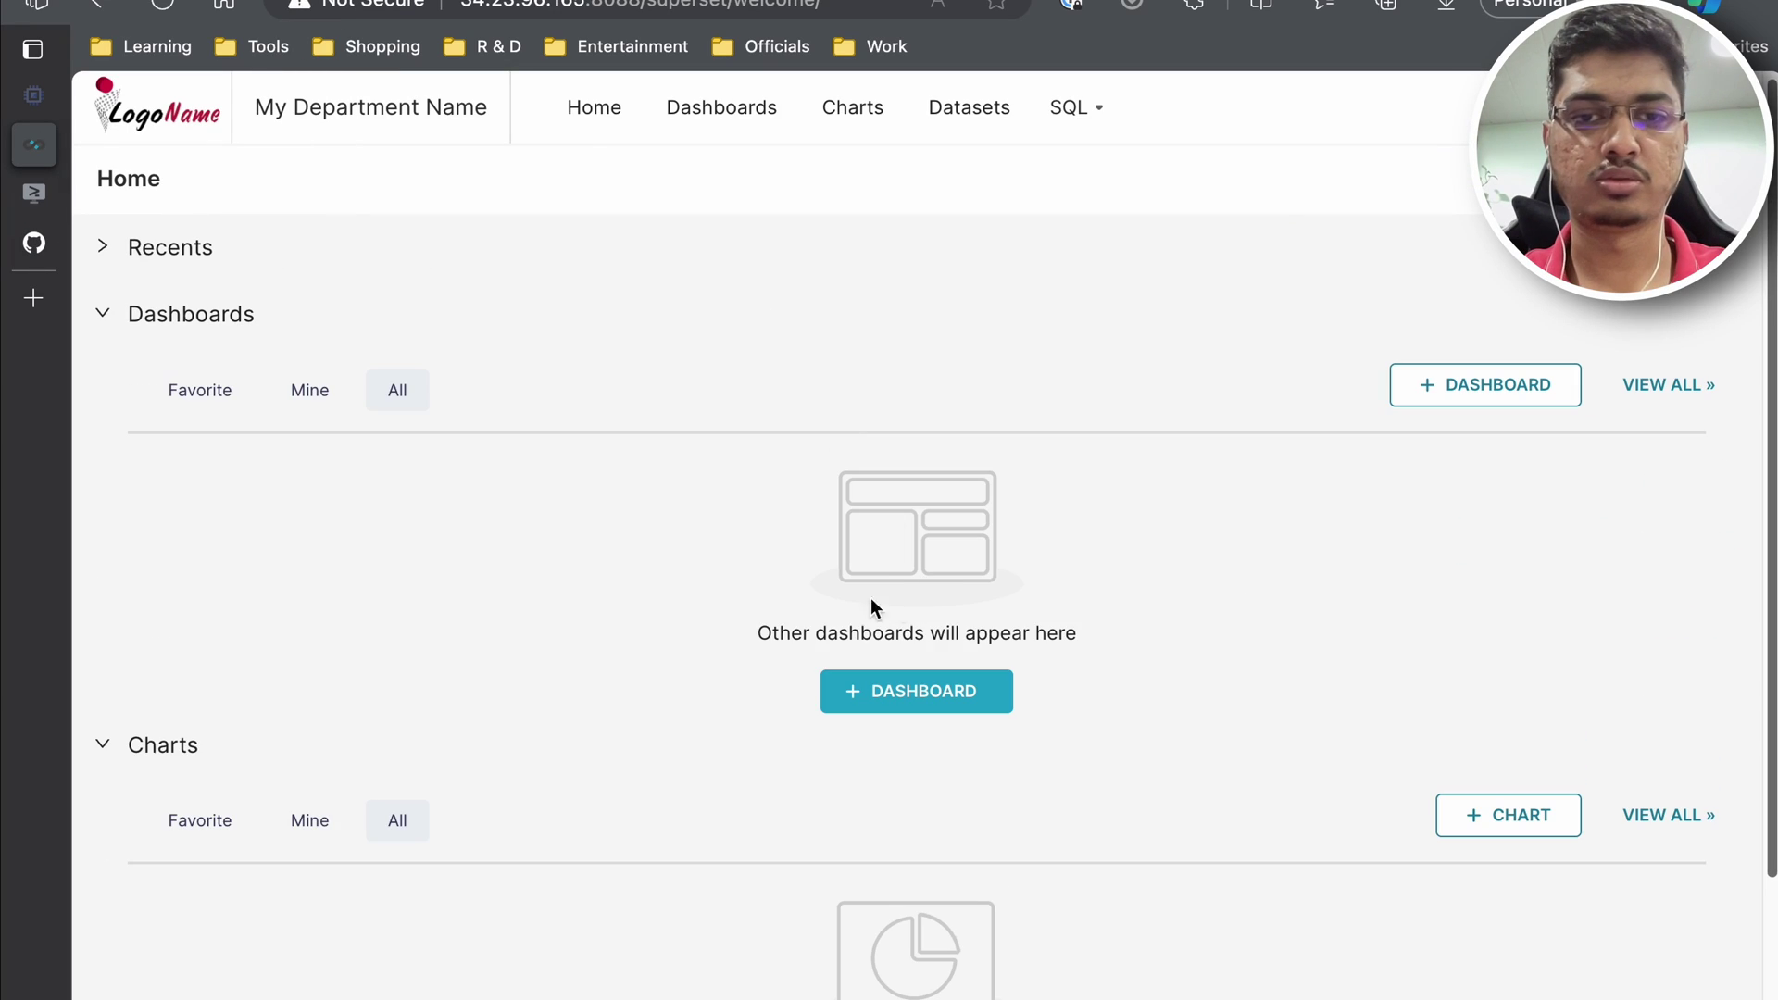
left_click(565, 106)
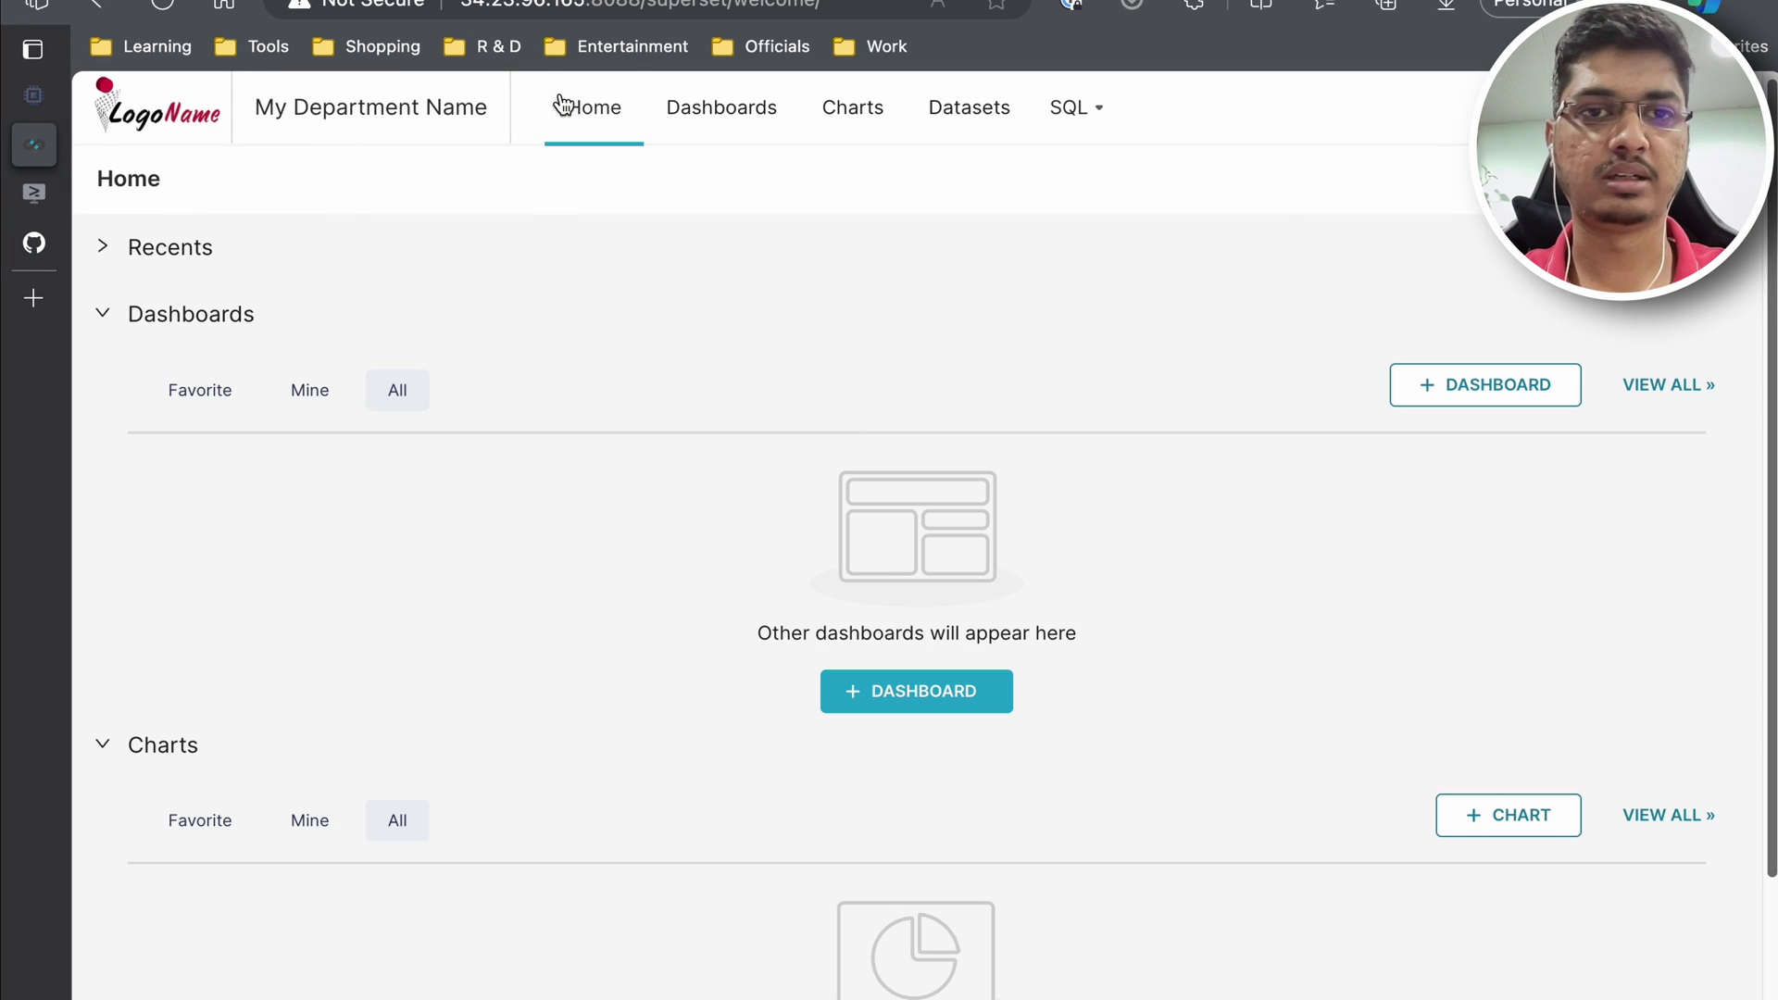
left_click(714, 115)
left_click(844, 116)
left_click(963, 121)
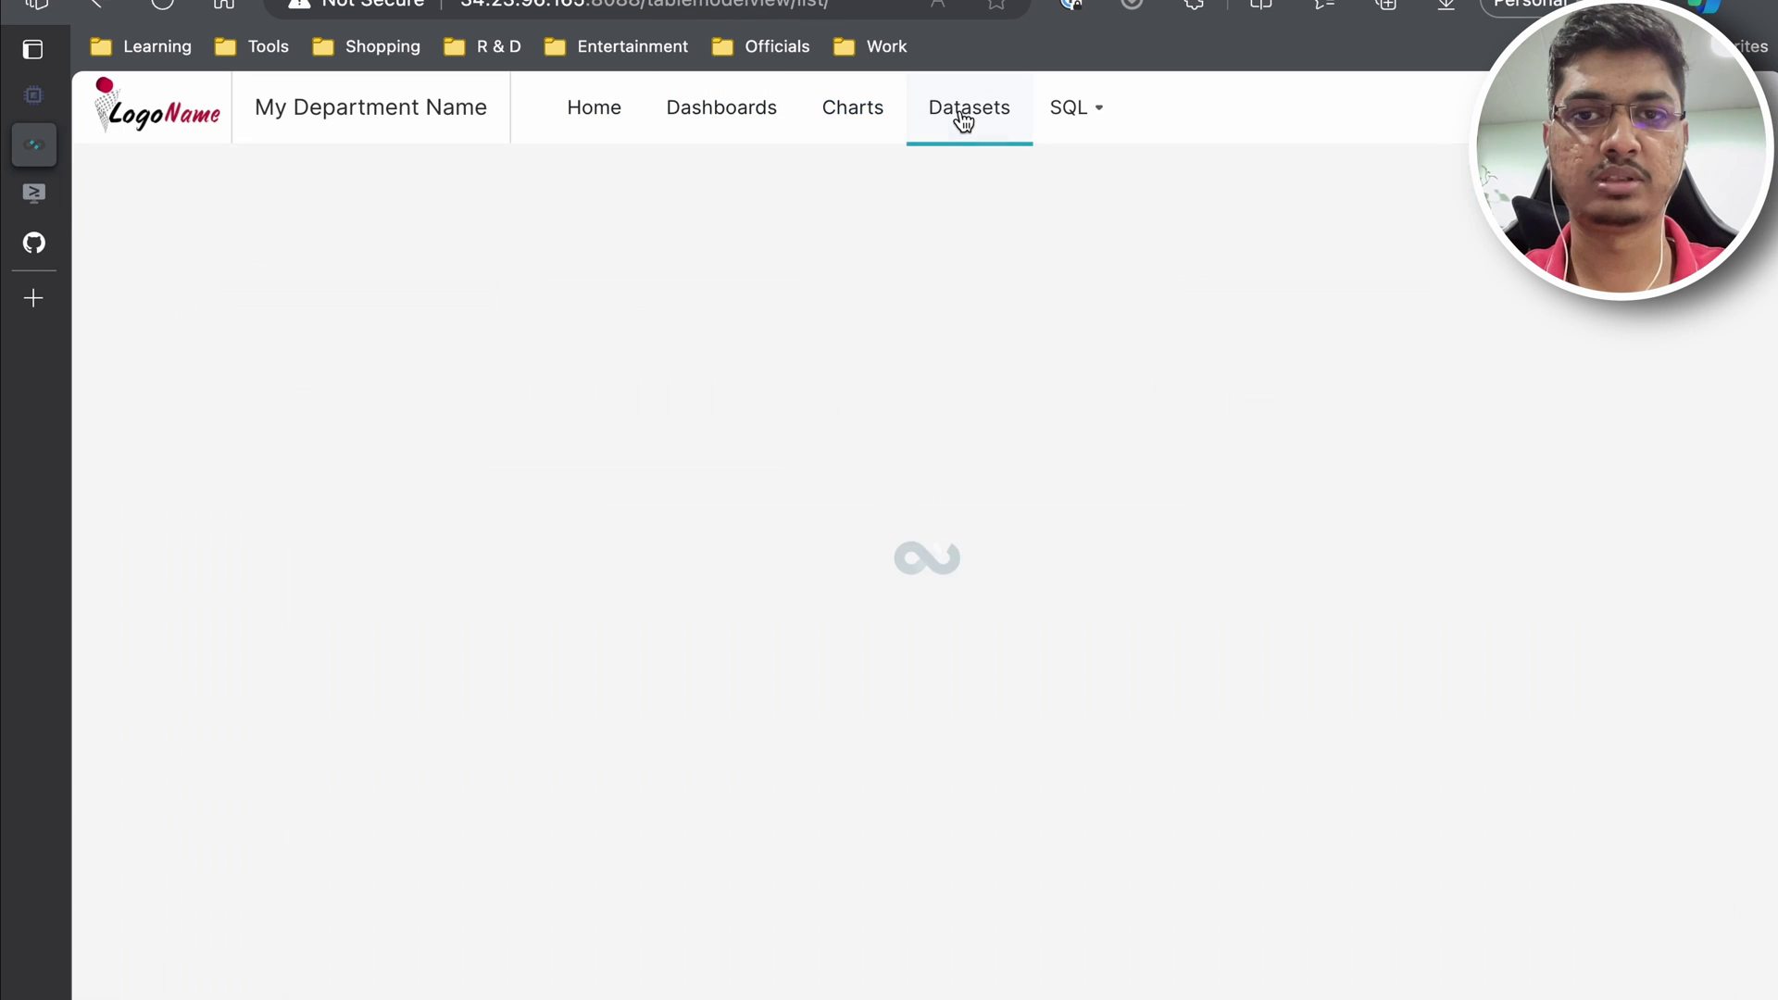
left_click(829, 127)
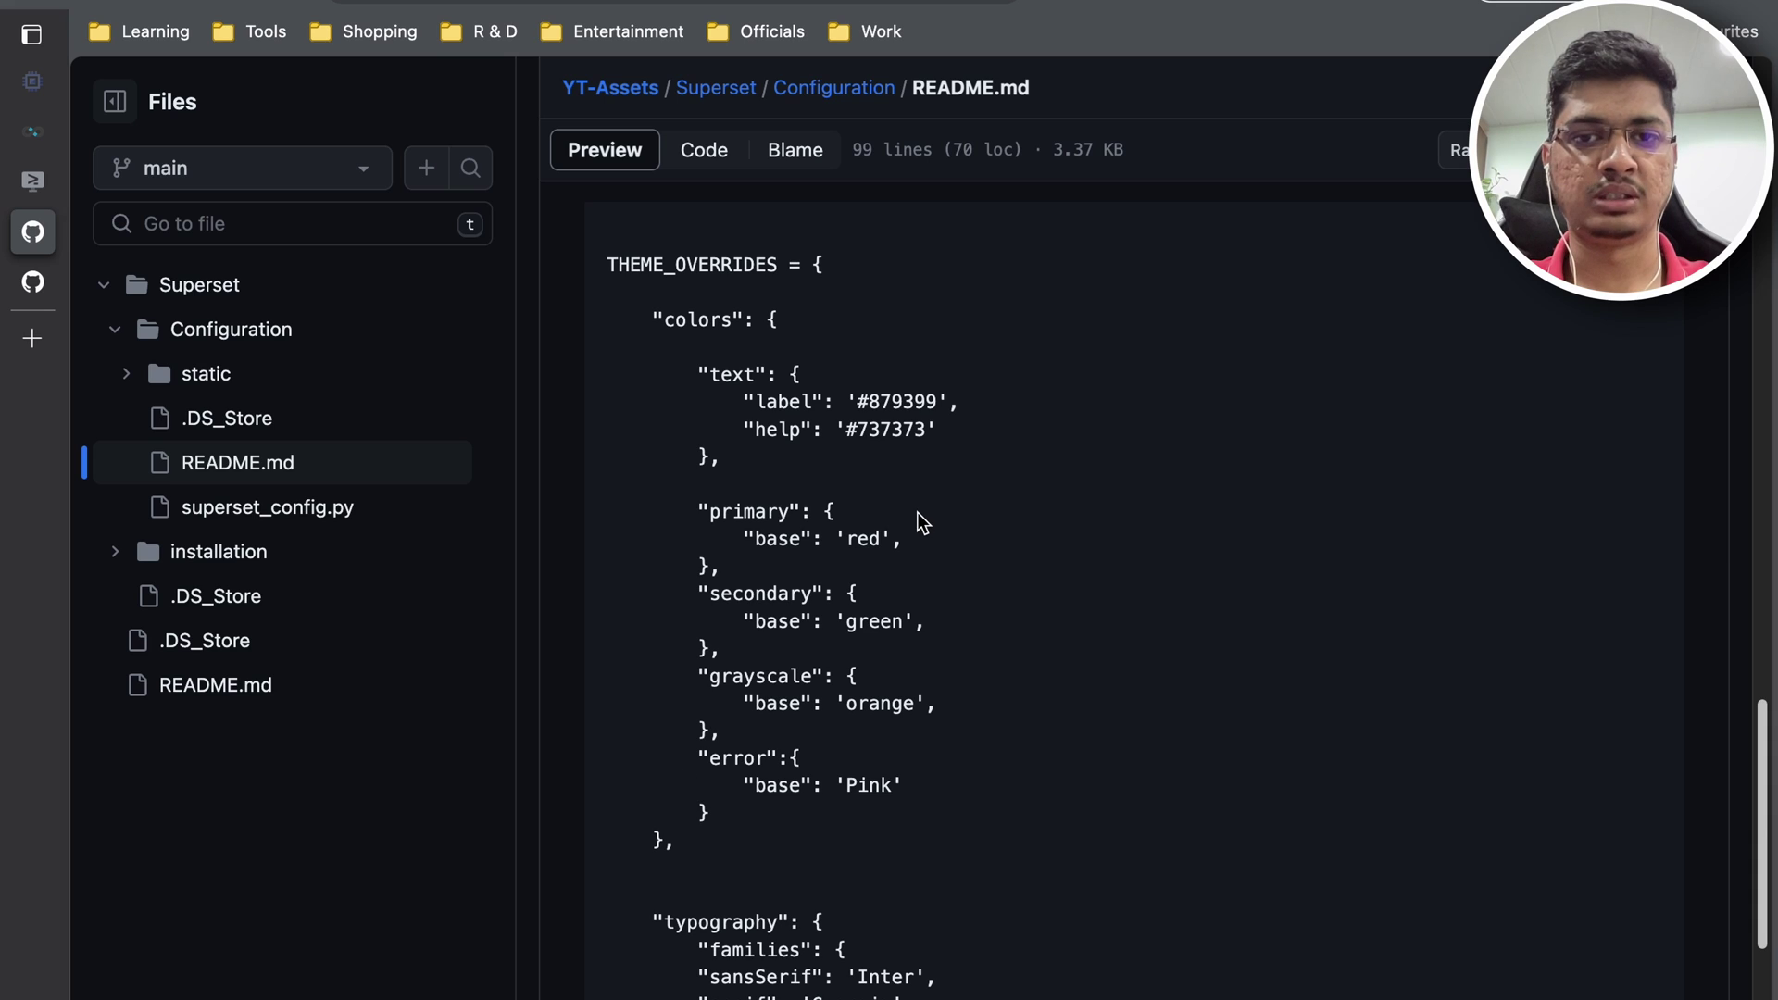
Step: Scroll to Setting Up Custom Color Theme and open the apache/superset#20159 link in a new tab
scroll(917, 513, "up", 3)
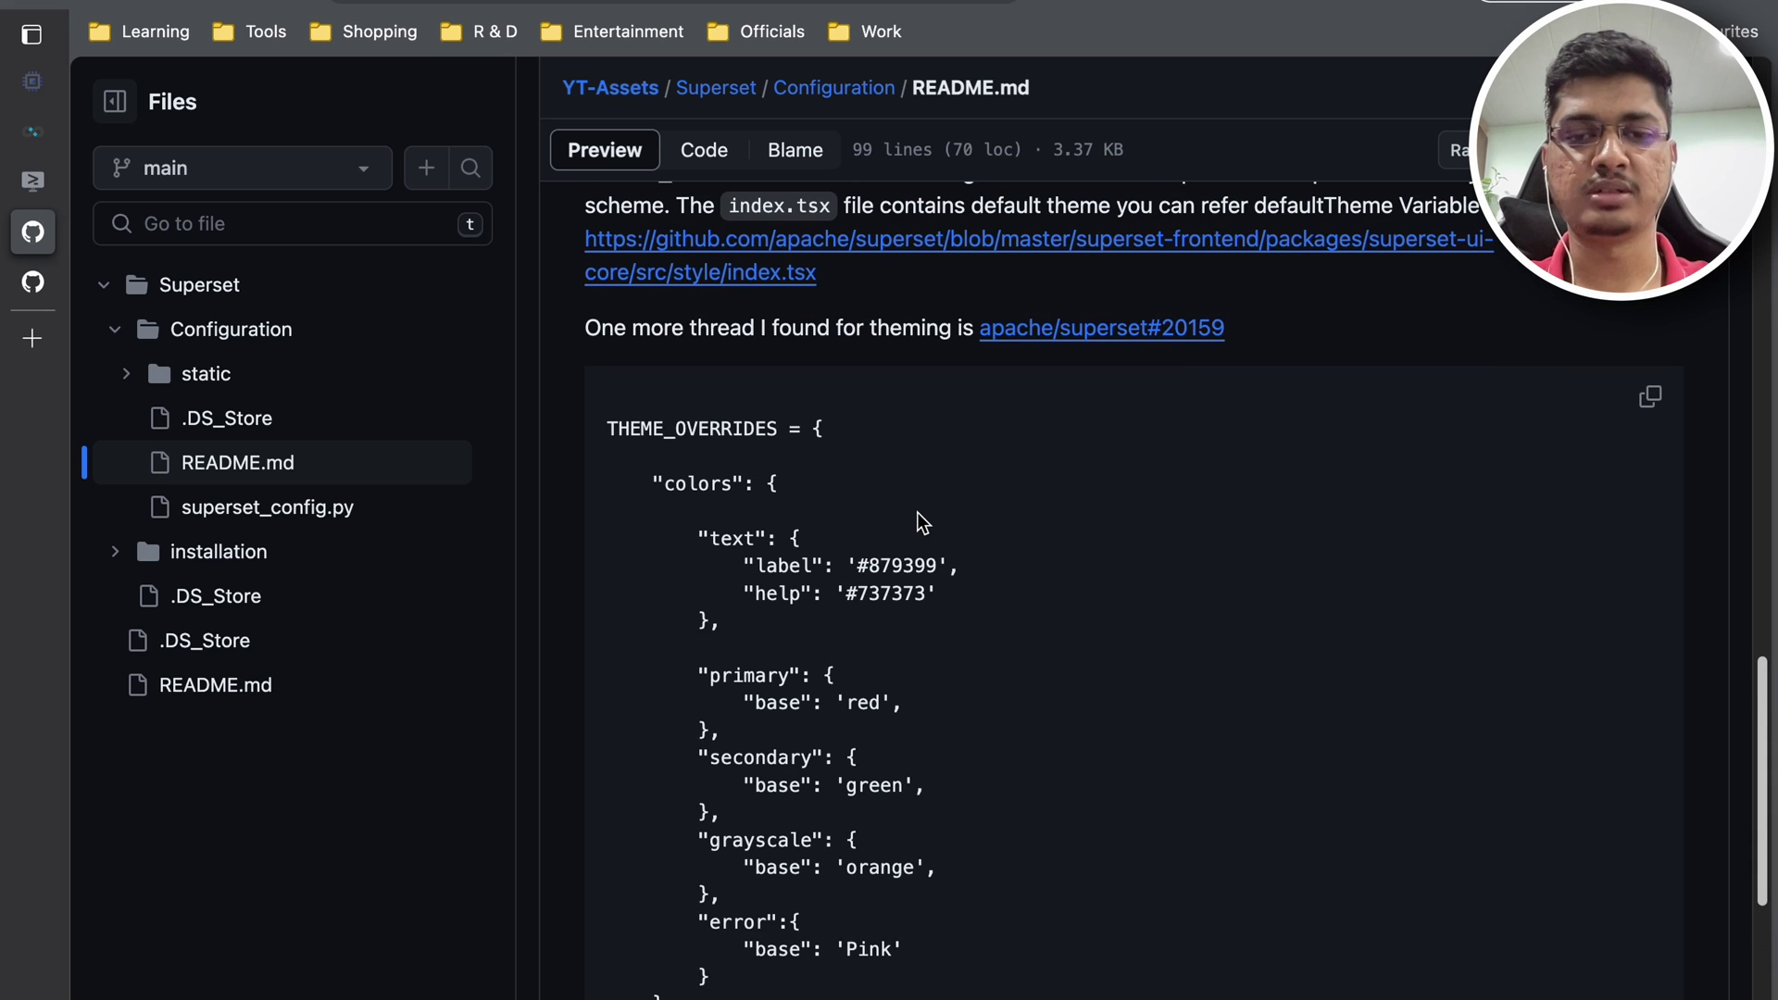
scroll(828, 662, "down", 3)
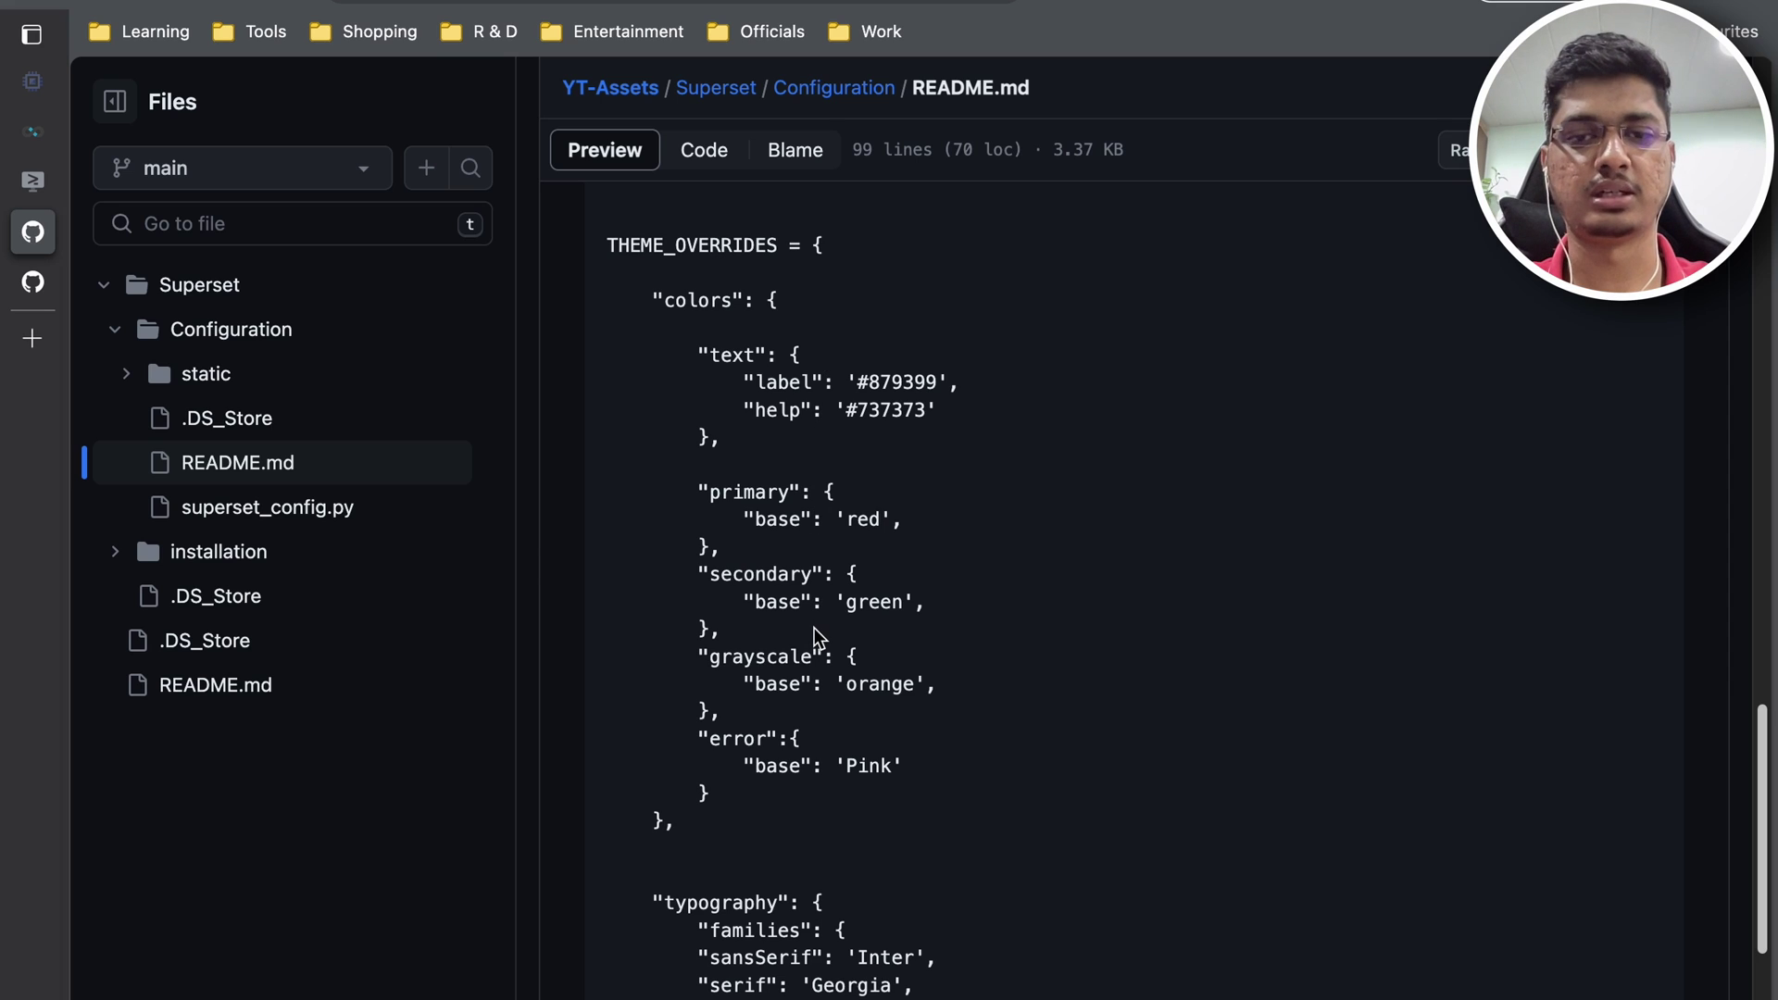
scroll(814, 628, "down", 2)
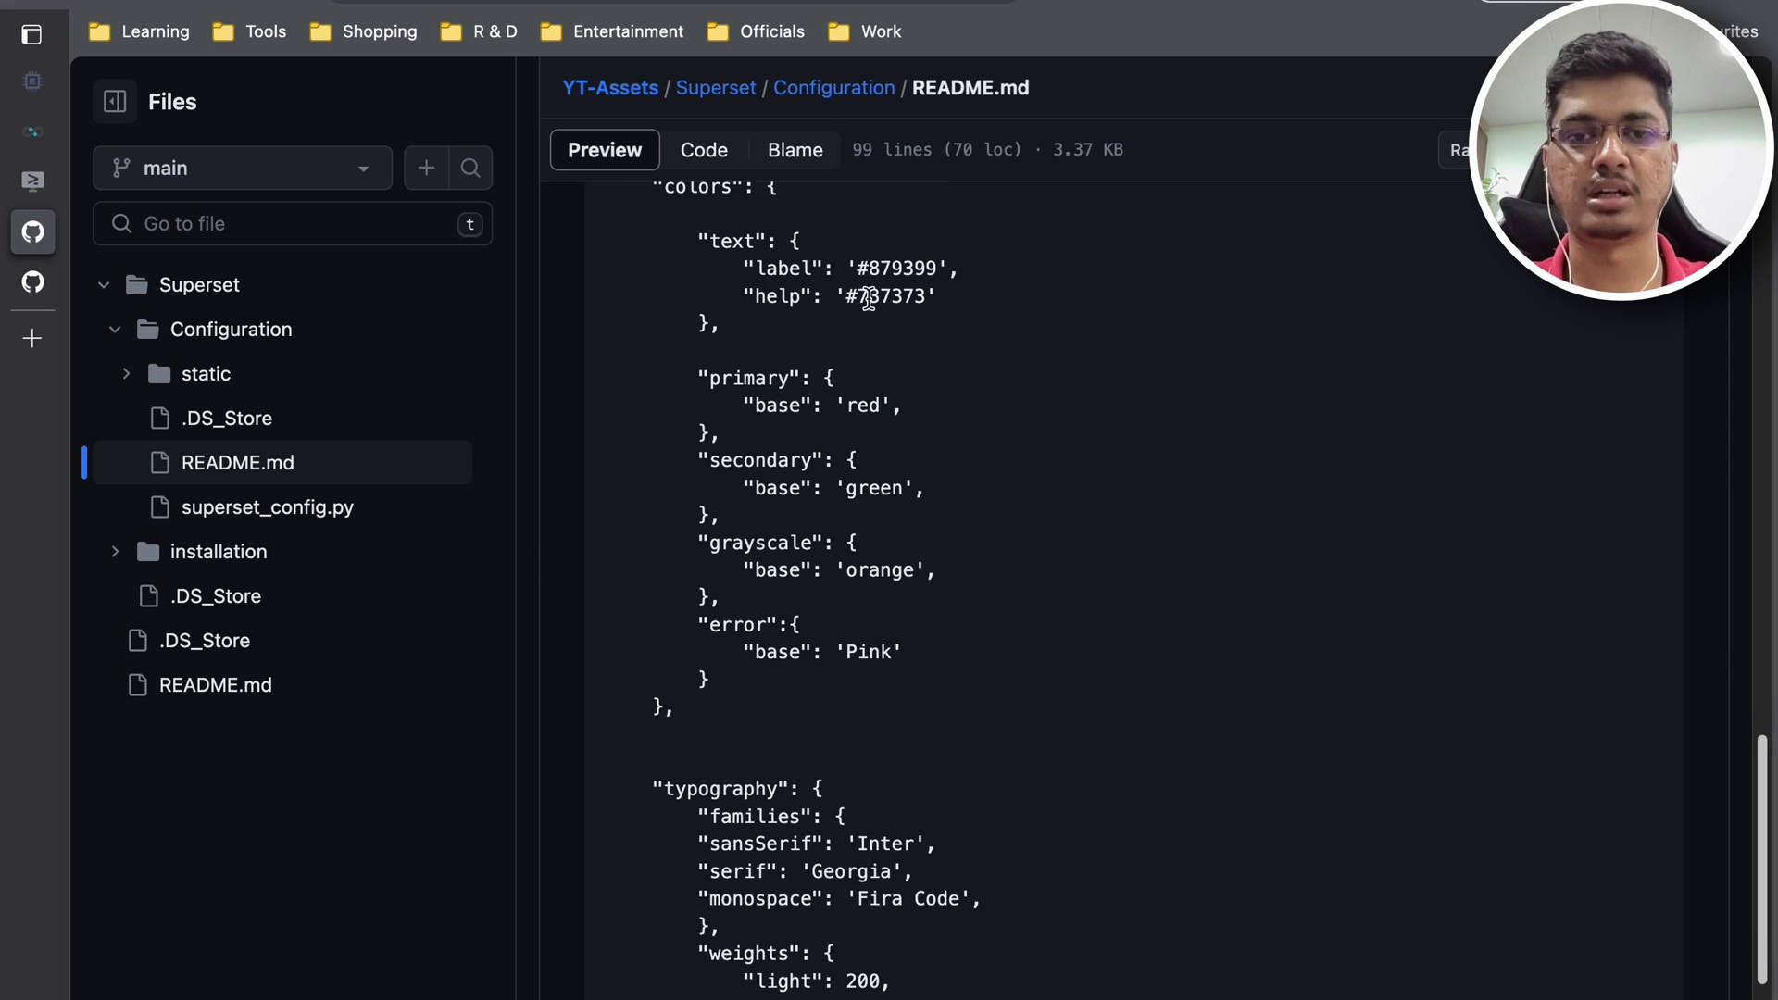
scroll(852, 547, "down", 4)
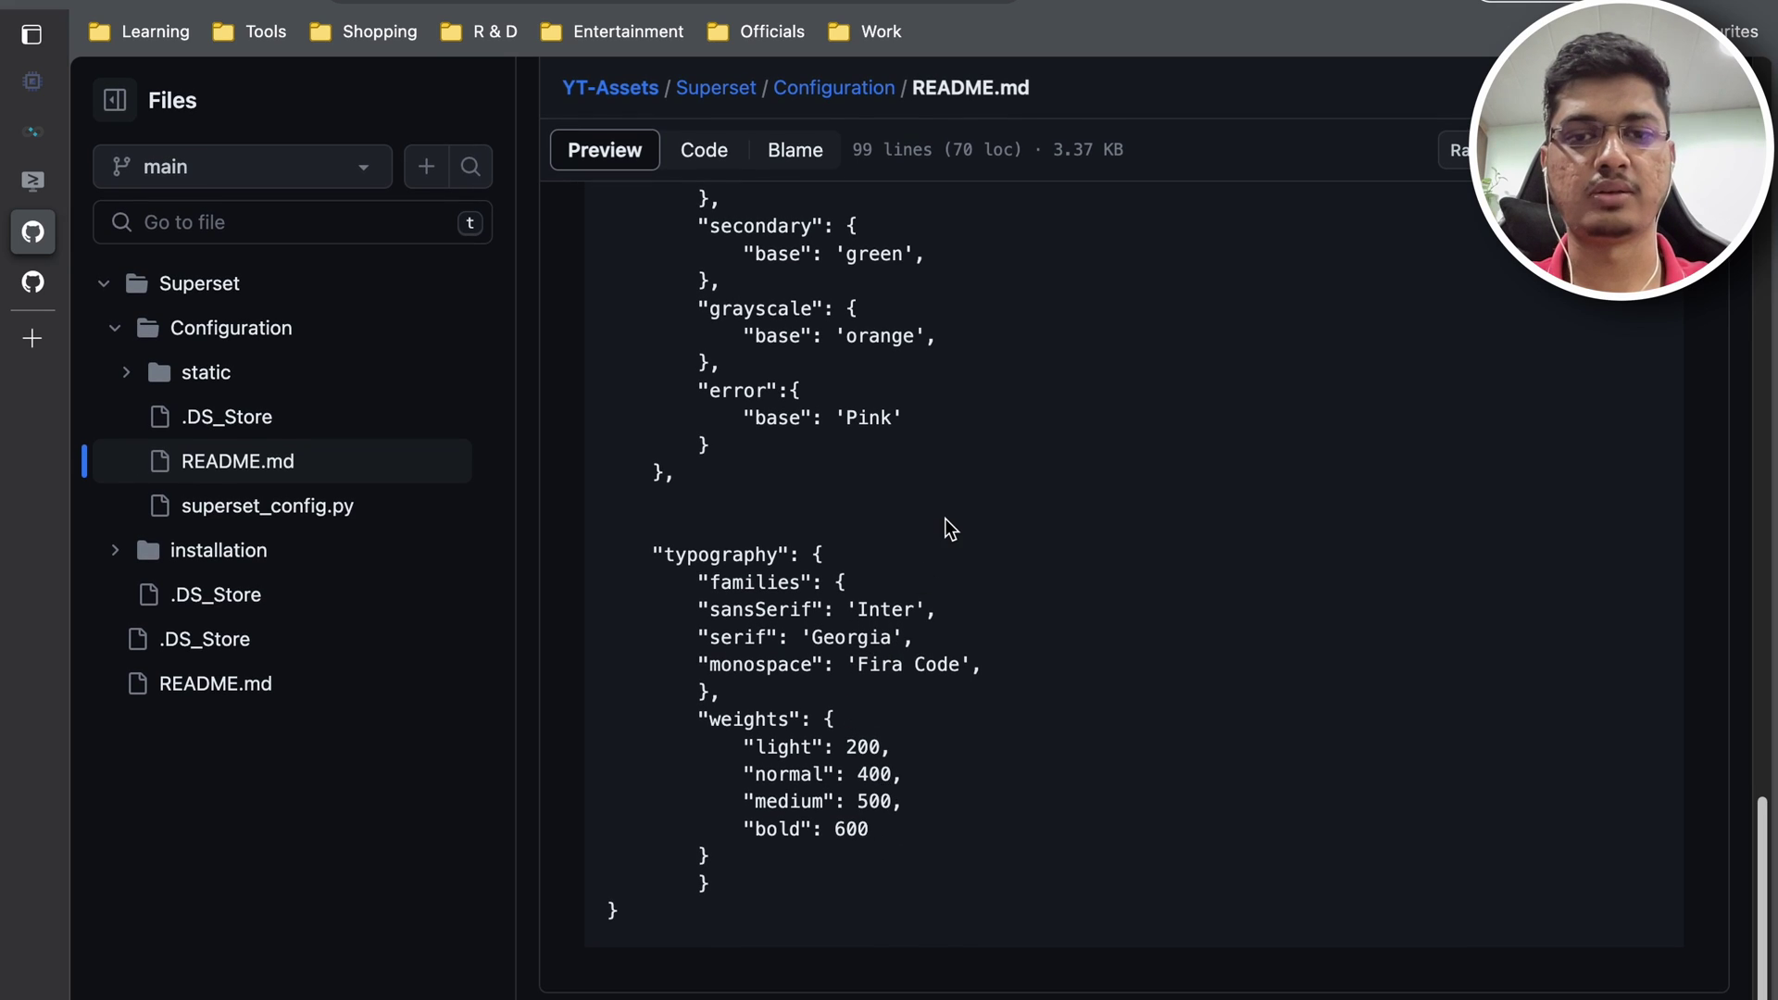
scroll(944, 523, "up", 6)
scroll(944, 528, "up", 10)
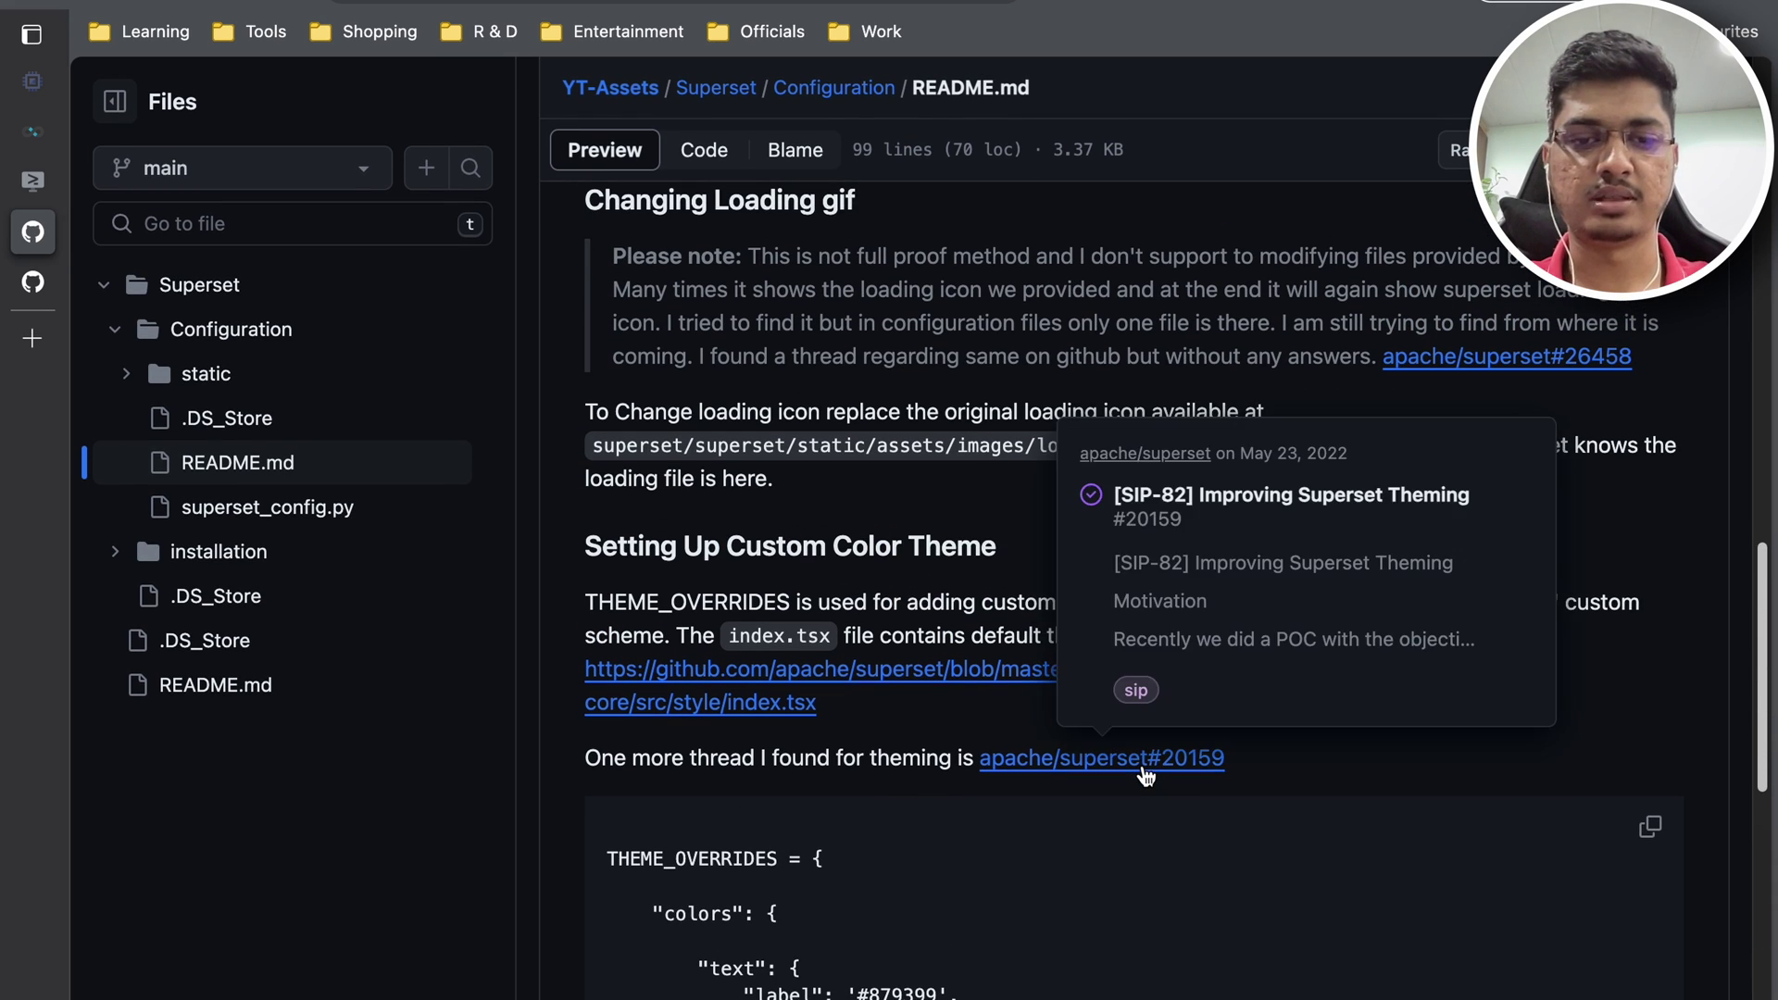
left_click(1060, 759, "super")
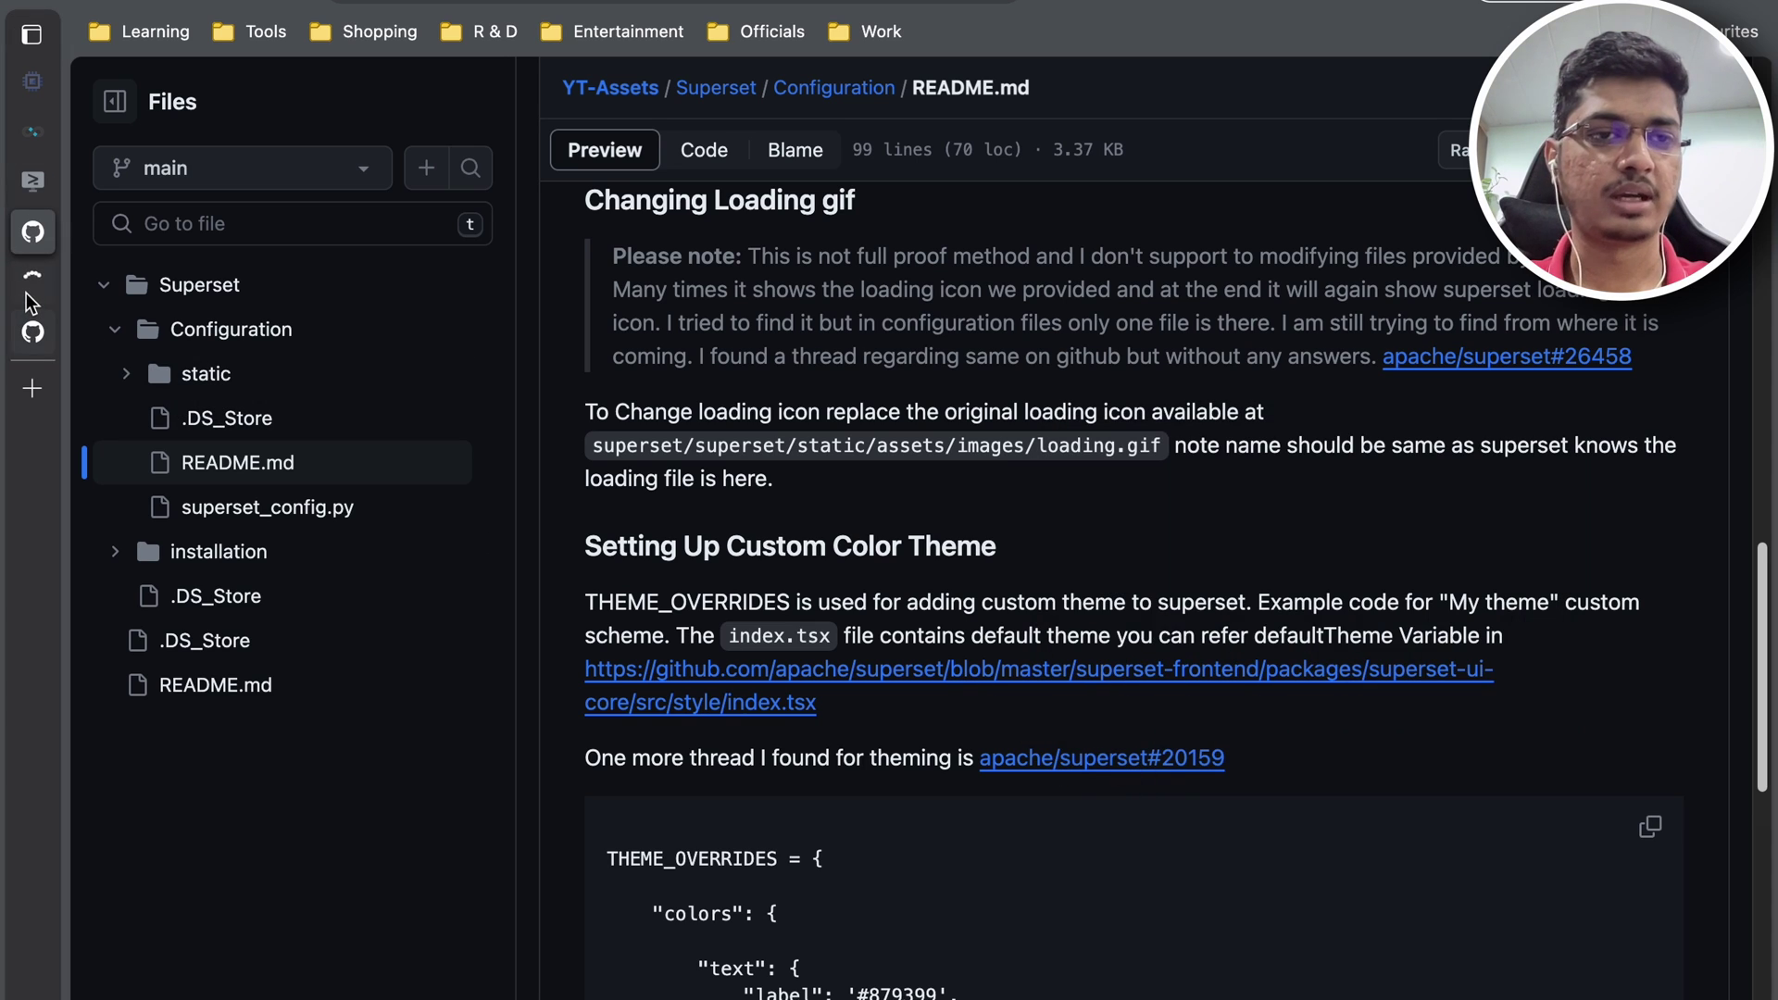
Step: Scroll through the SIP-82 Improving Superset Theming issue and its screenshots, then switch to the index.tsx tab
left_click(26, 292)
scroll(354, 476, "down", 3)
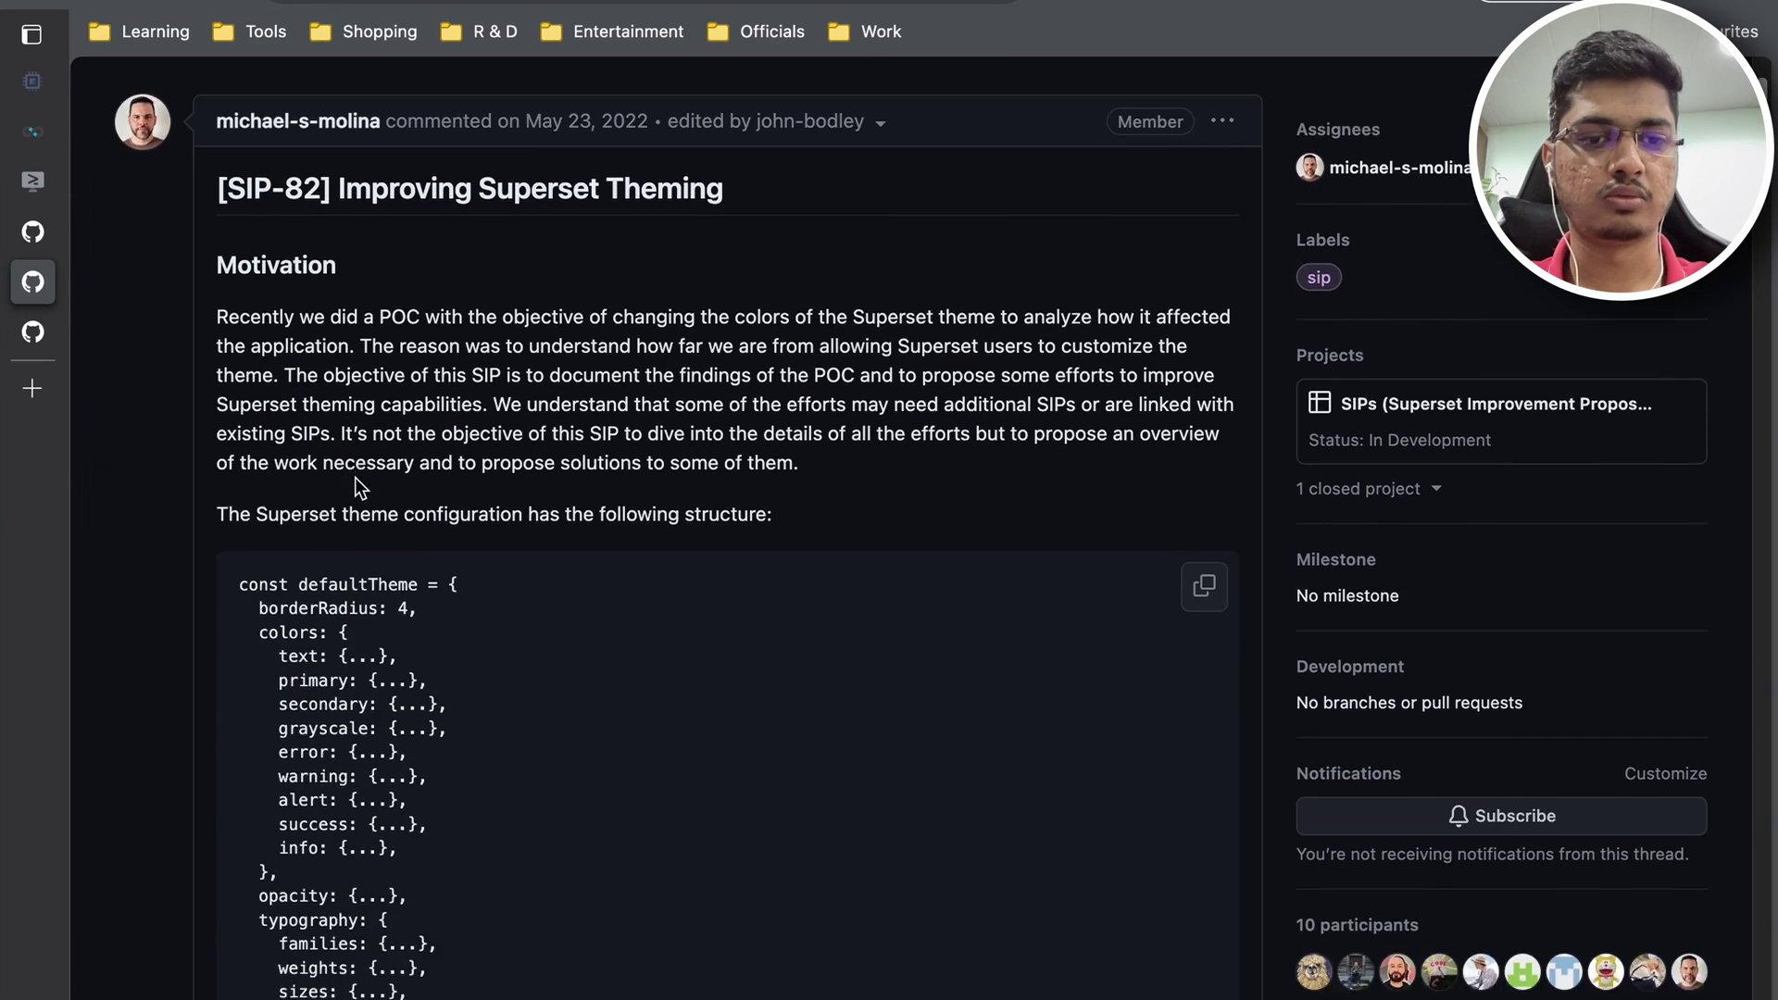
scroll(354, 476, "down", 20)
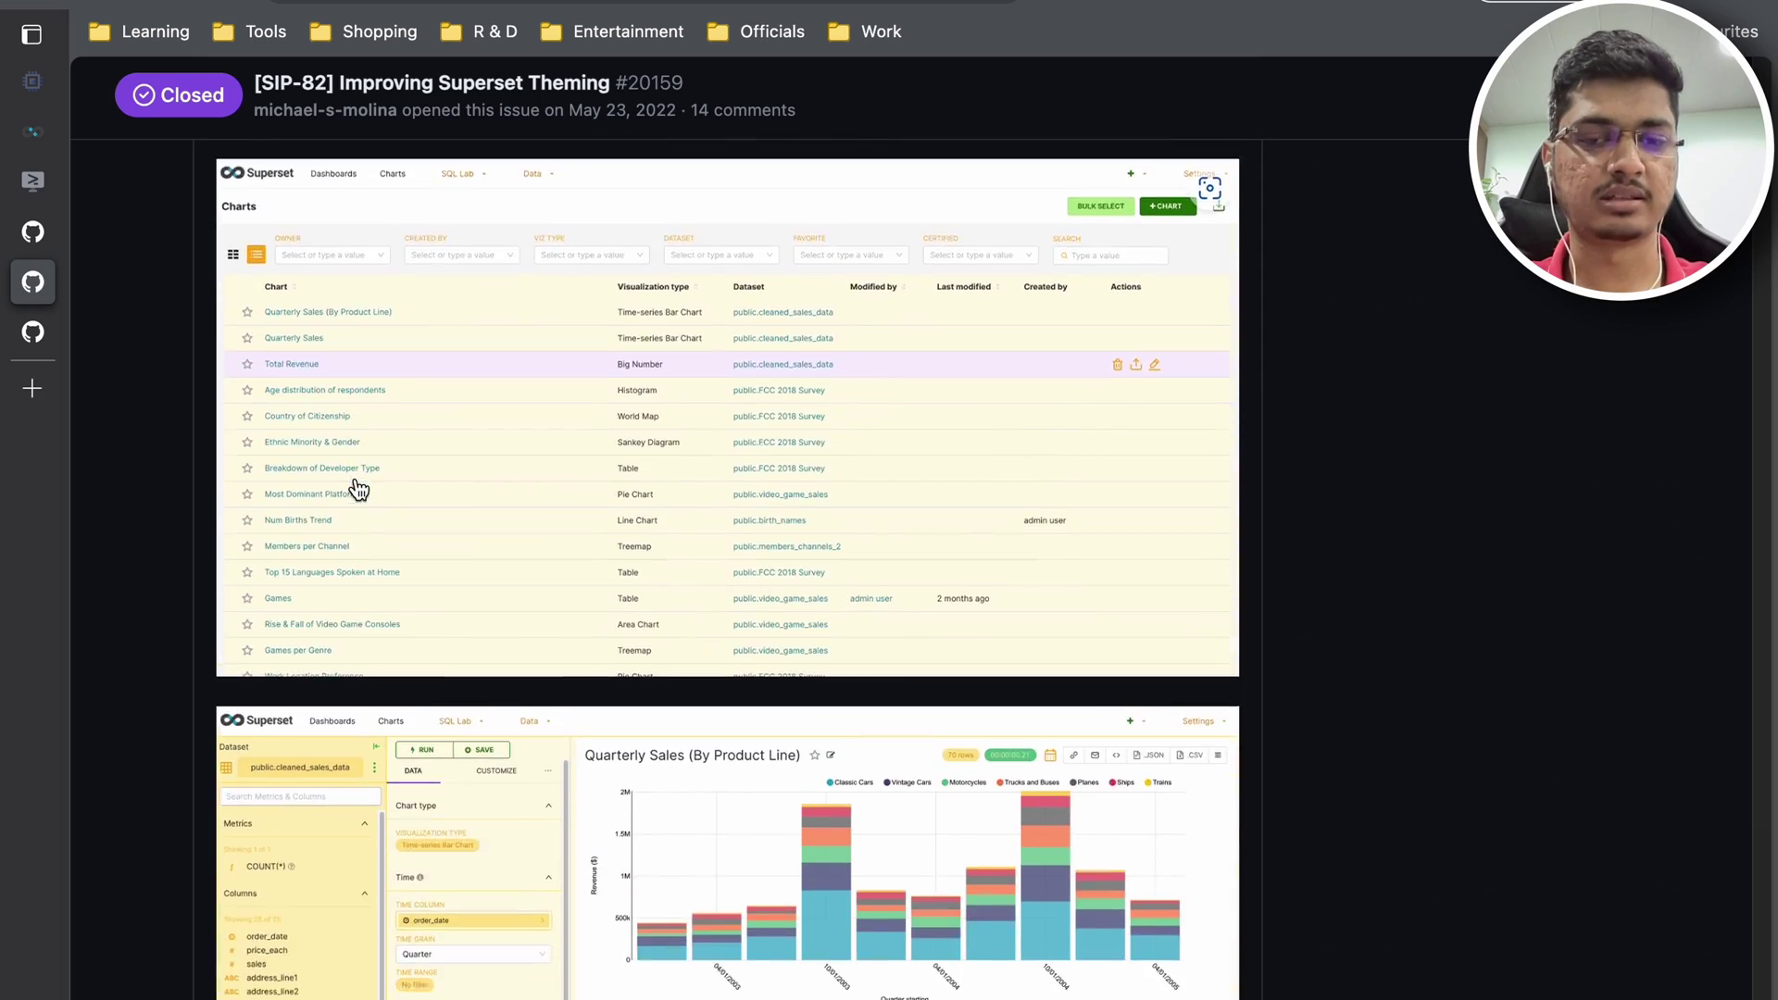
scroll(360, 489, "down", 10)
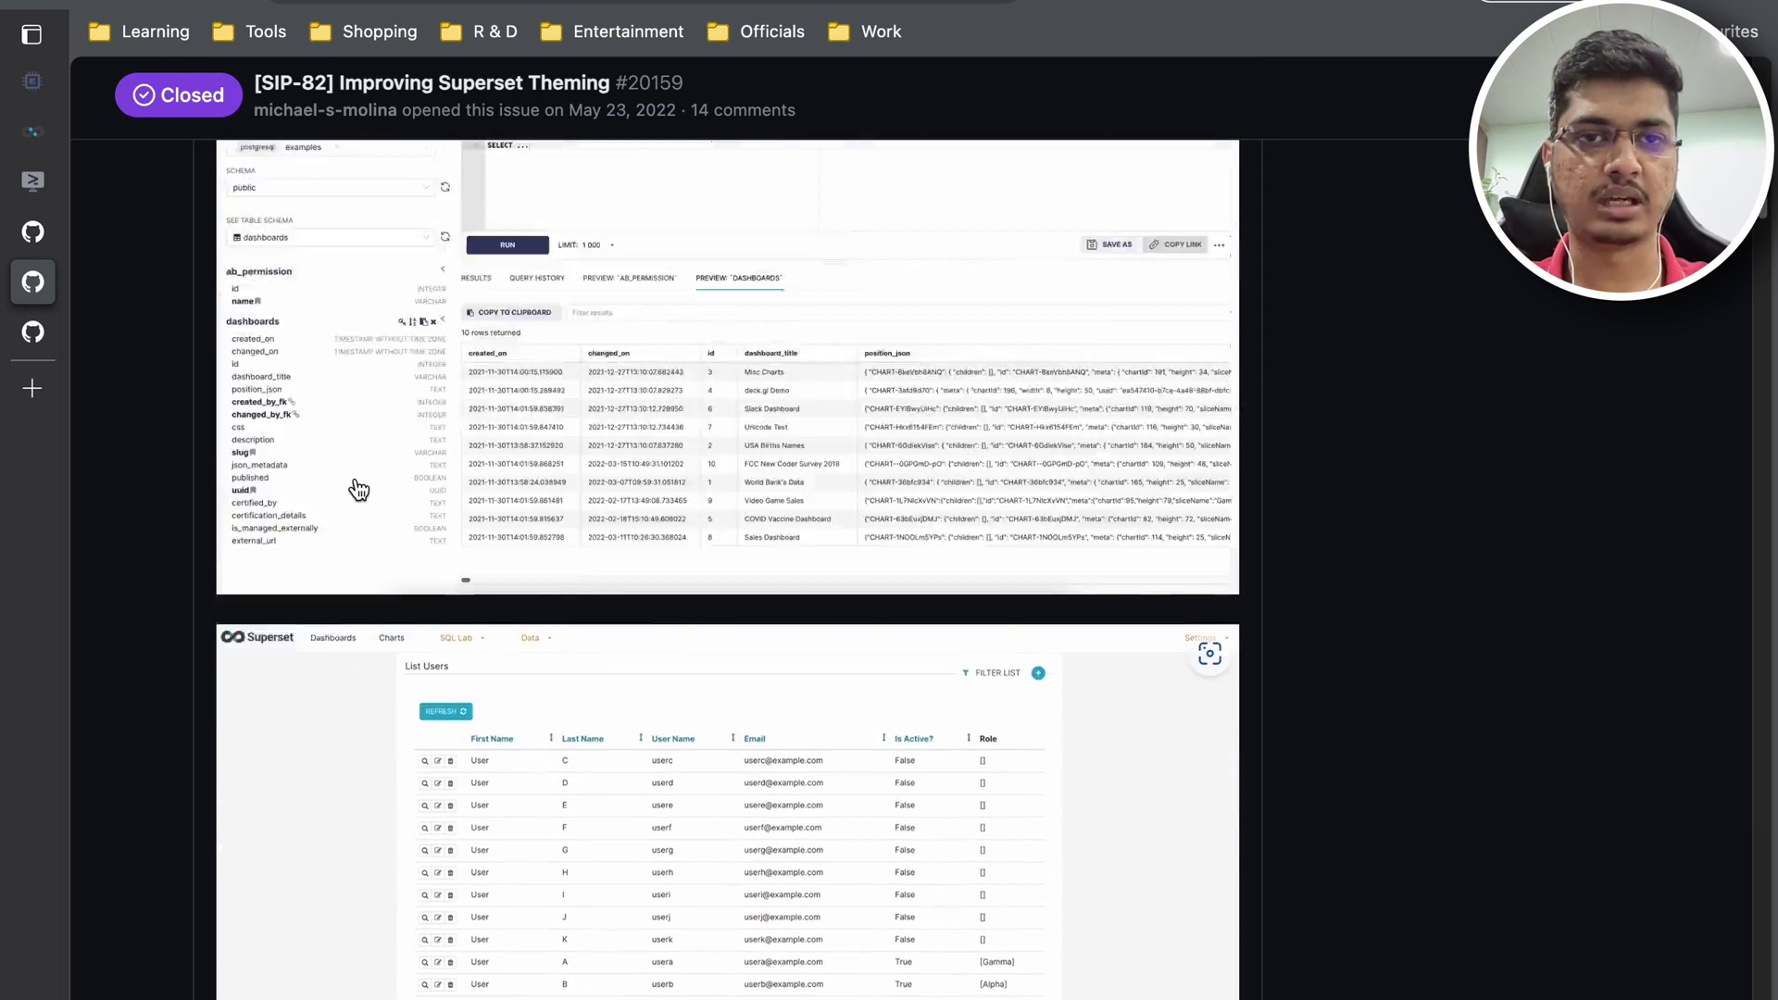
scroll(356, 481, "down", 15)
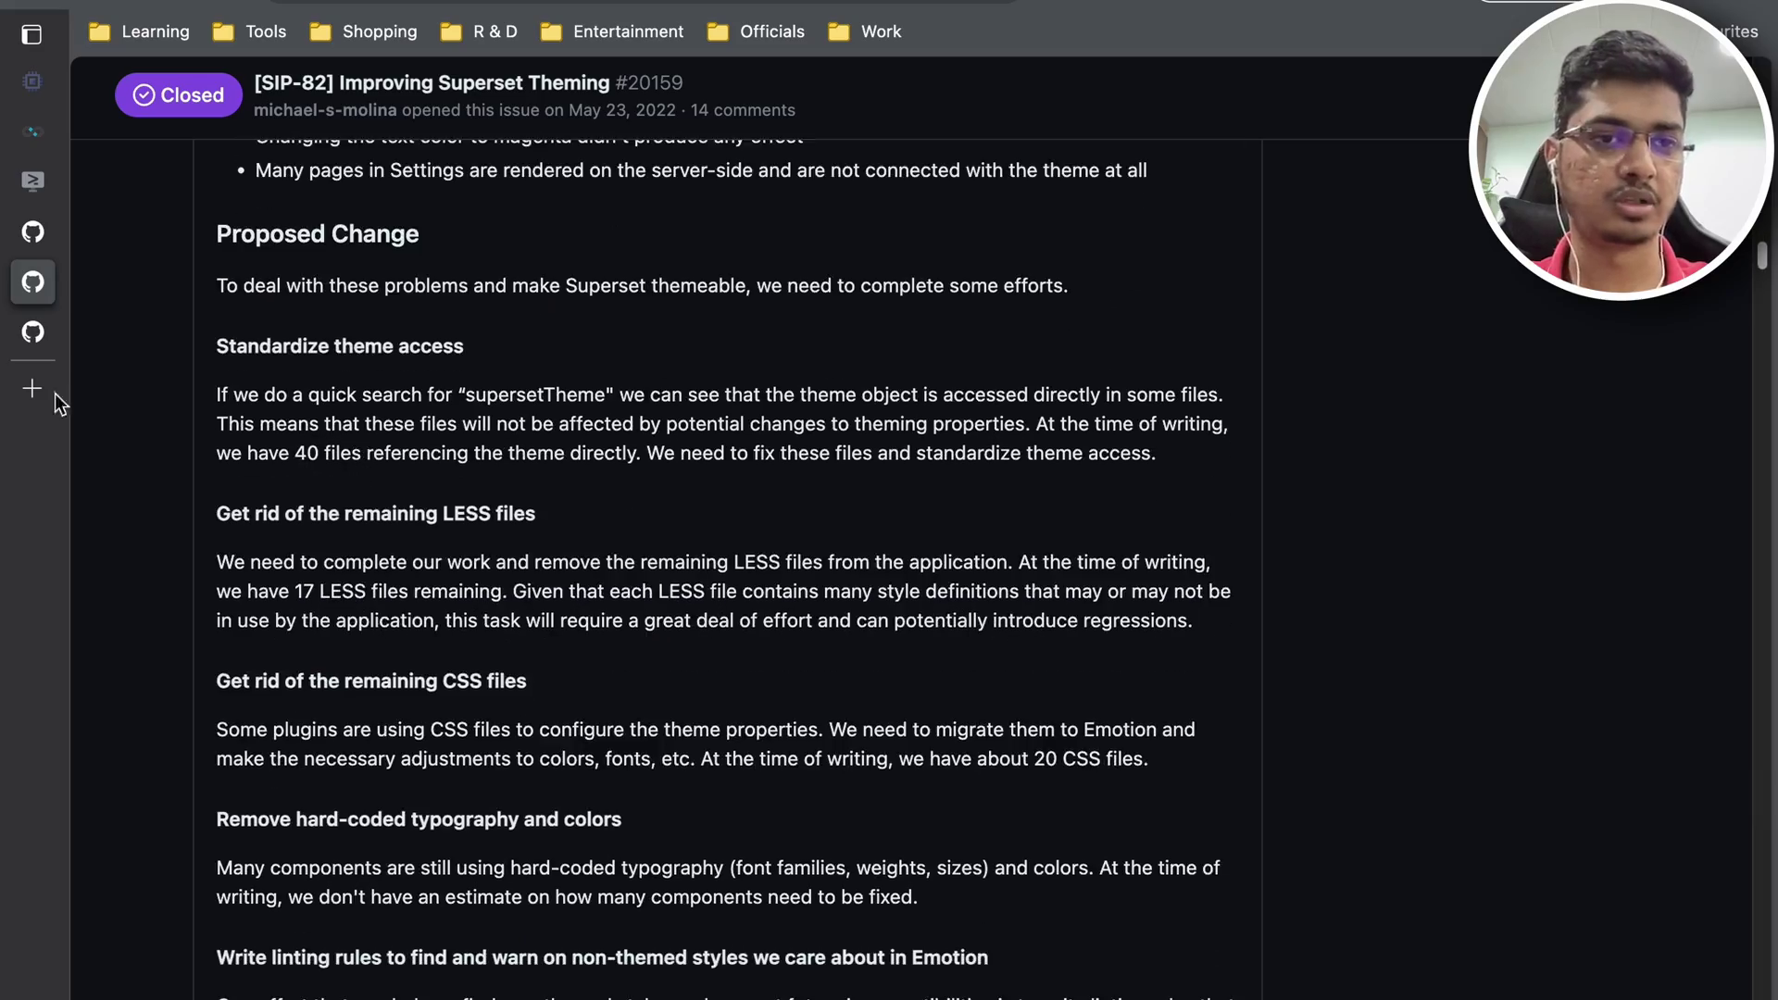
left_click(33, 331)
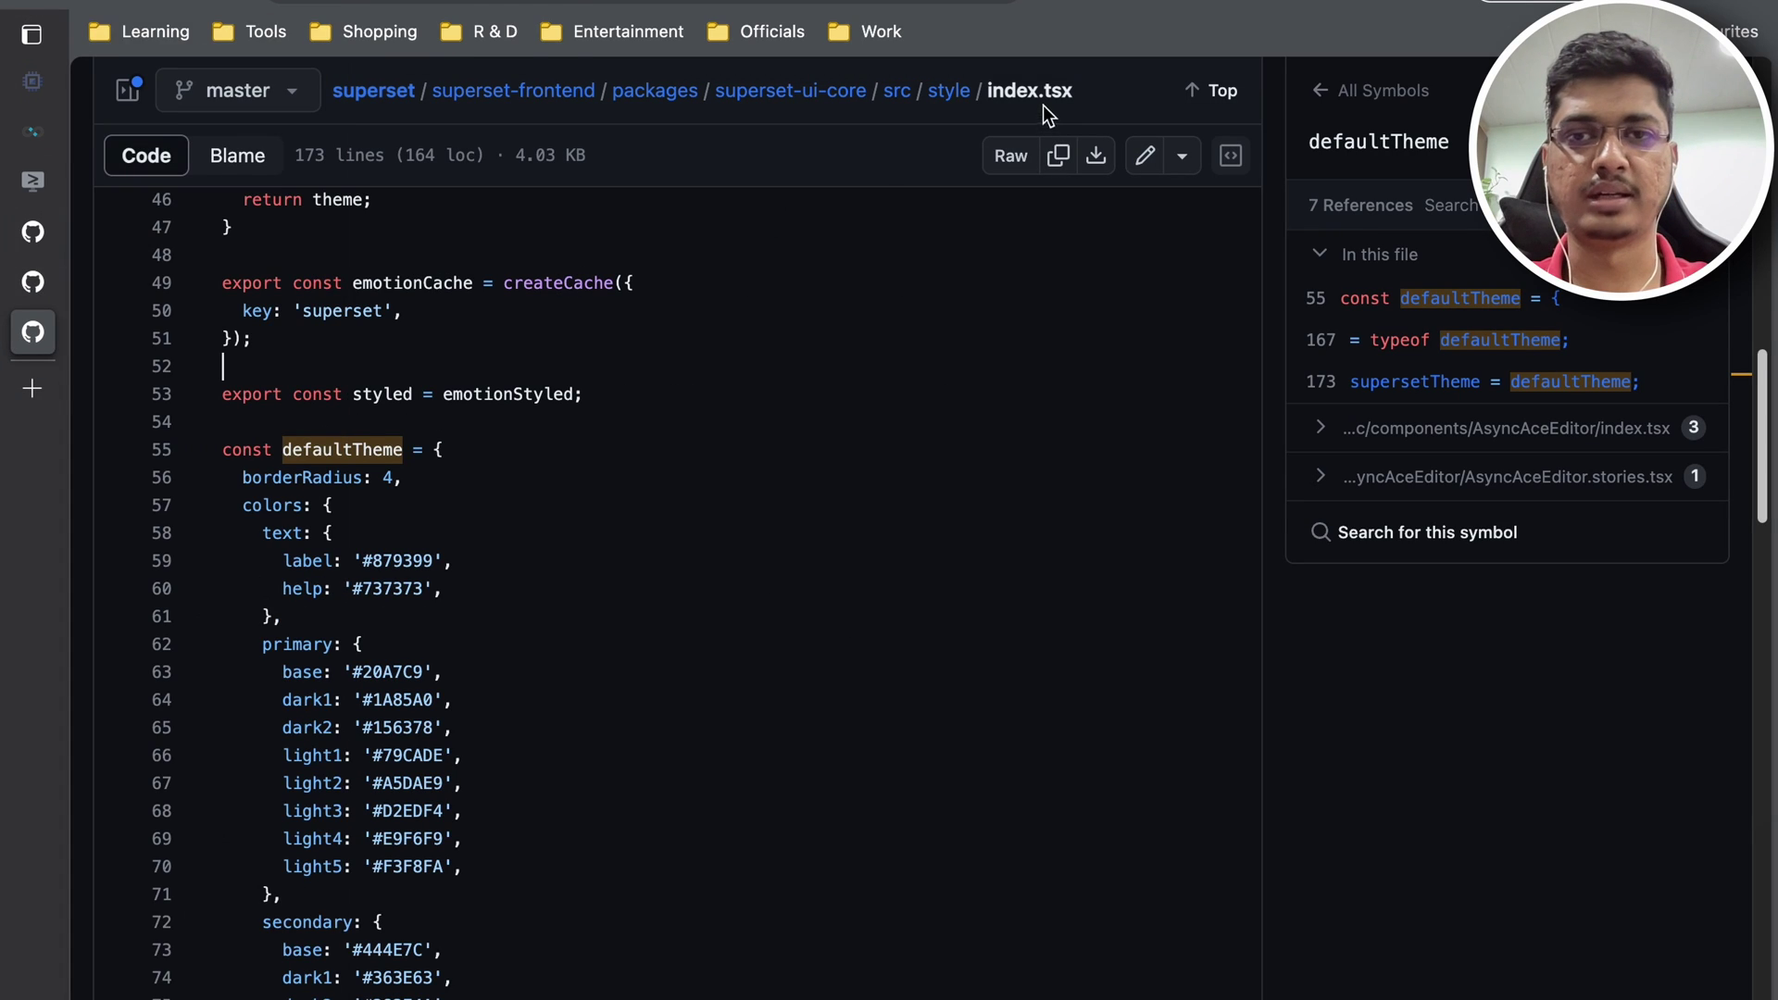
Step: Scroll through defaultTheme's colour and opacity values, highlighting the sansSerif font value on line 137
scroll(705, 493, "down", 12)
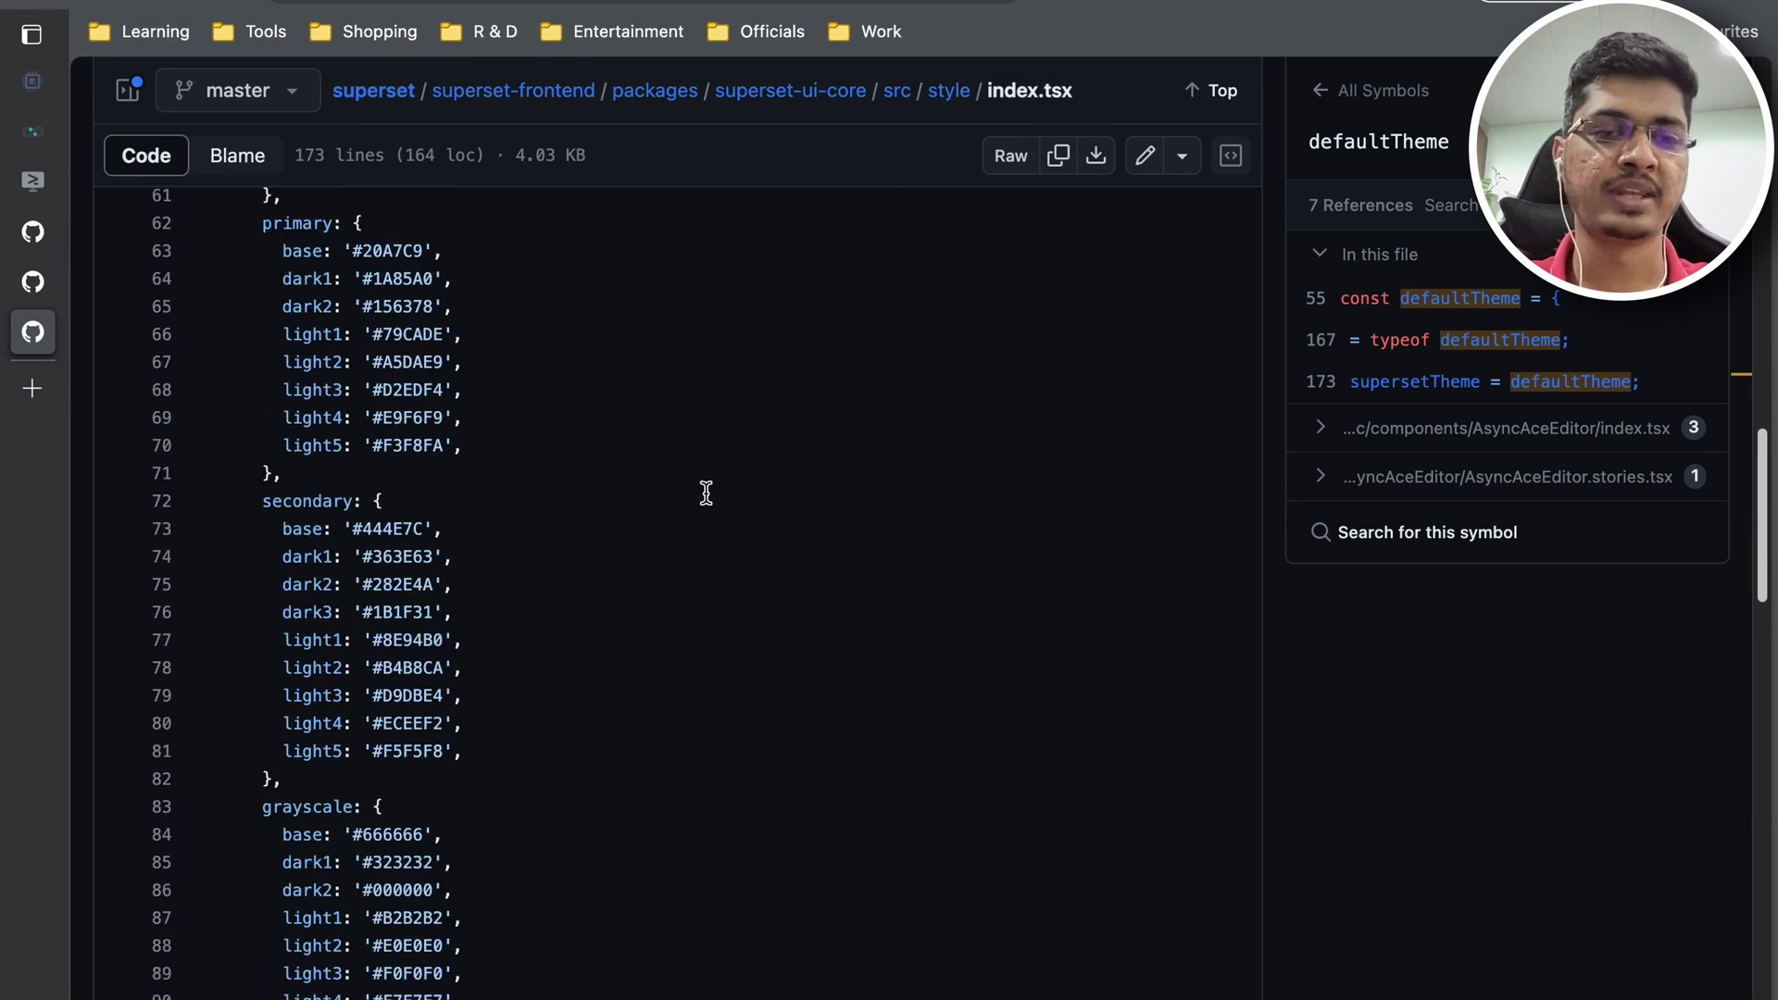
scroll(706, 493, "down", 8)
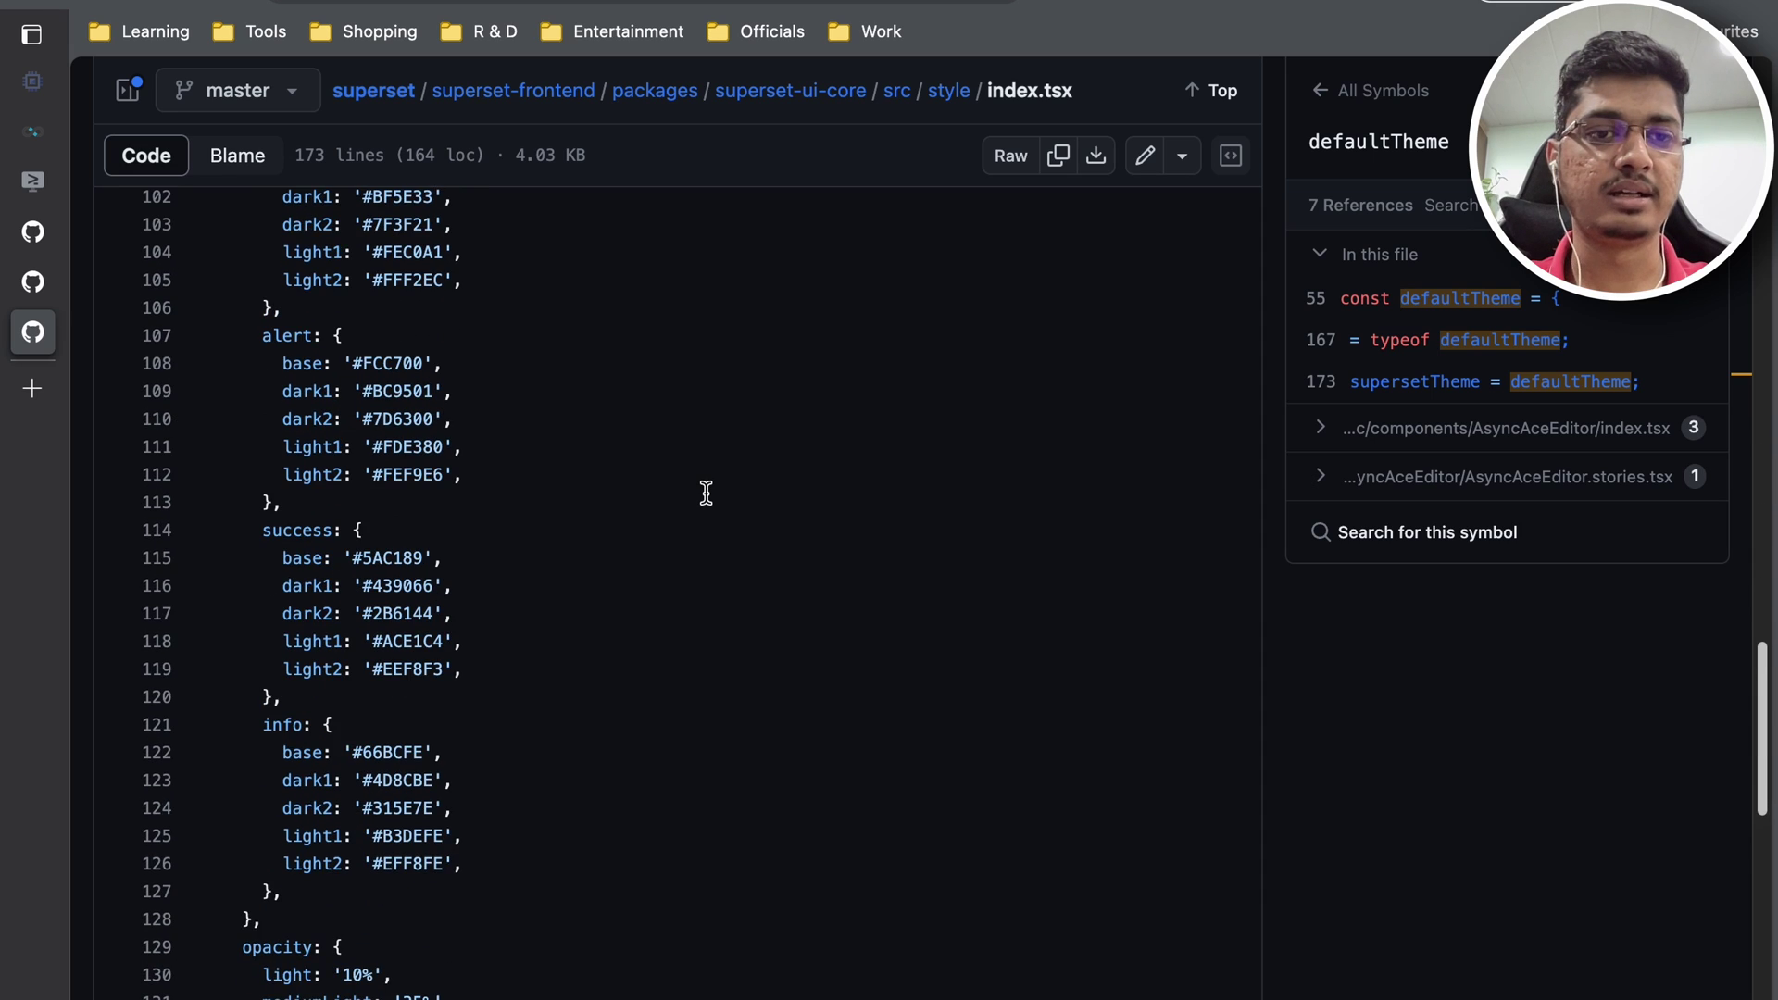
scroll(447, 442, "down", 3)
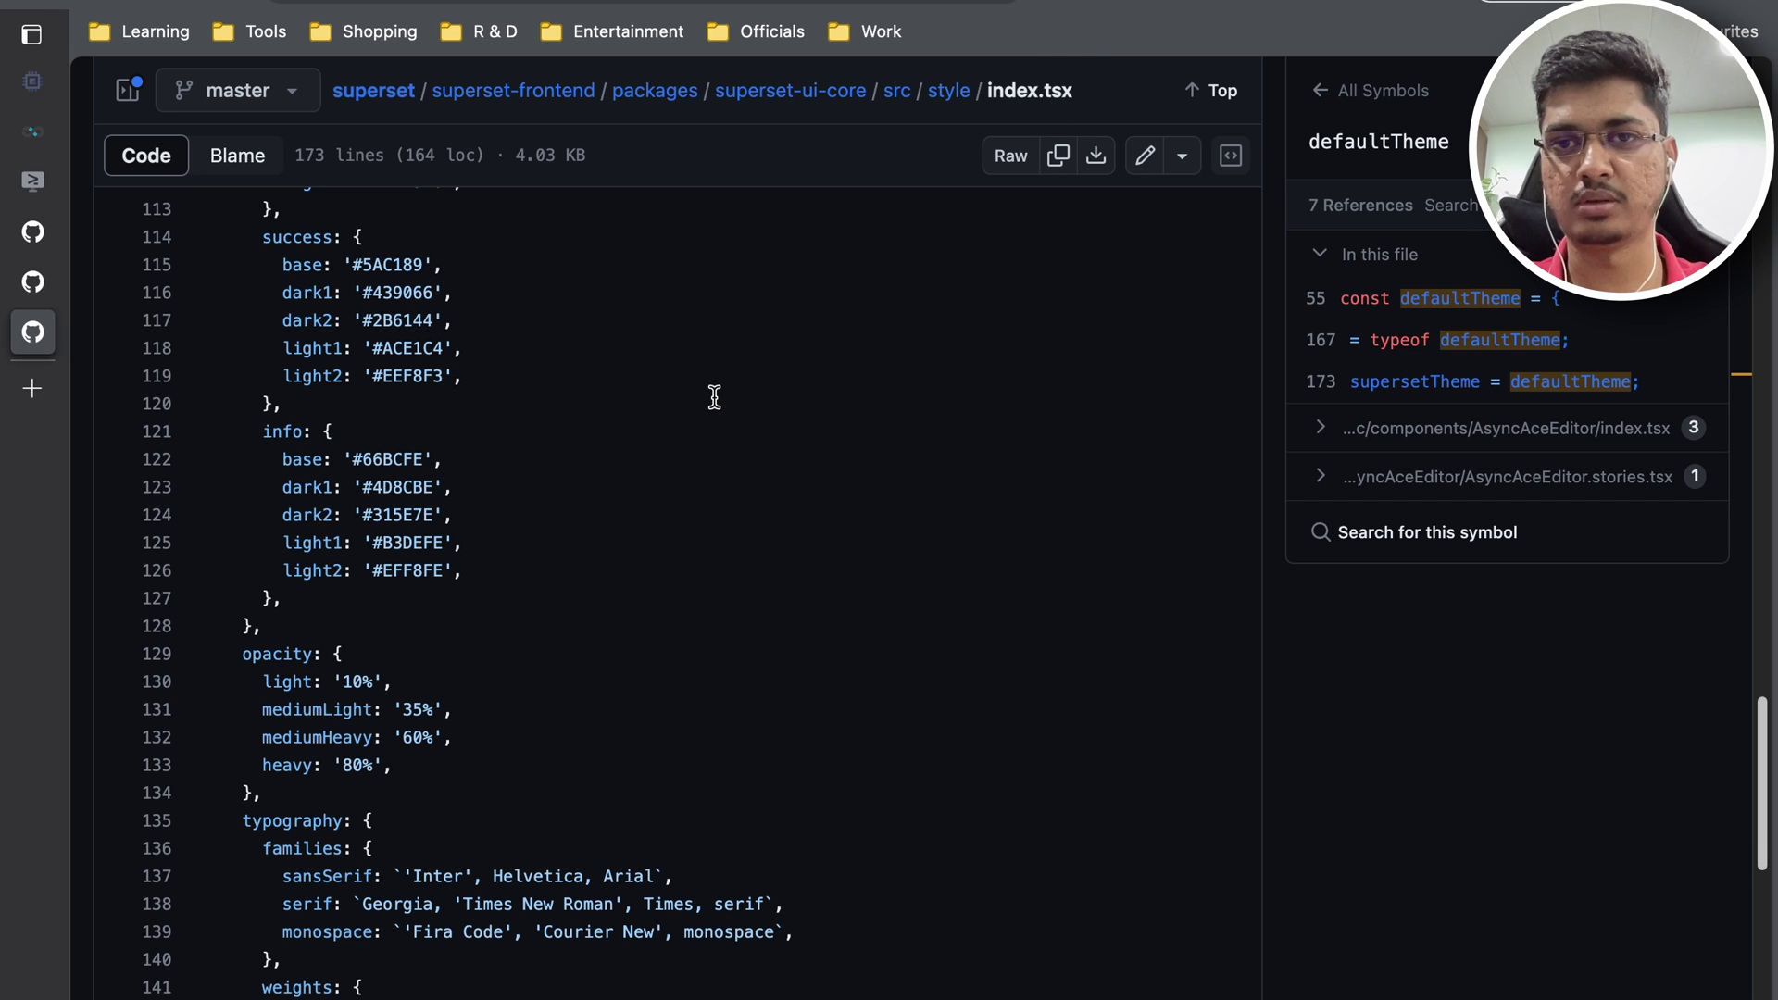
scroll(557, 544, "down", 8)
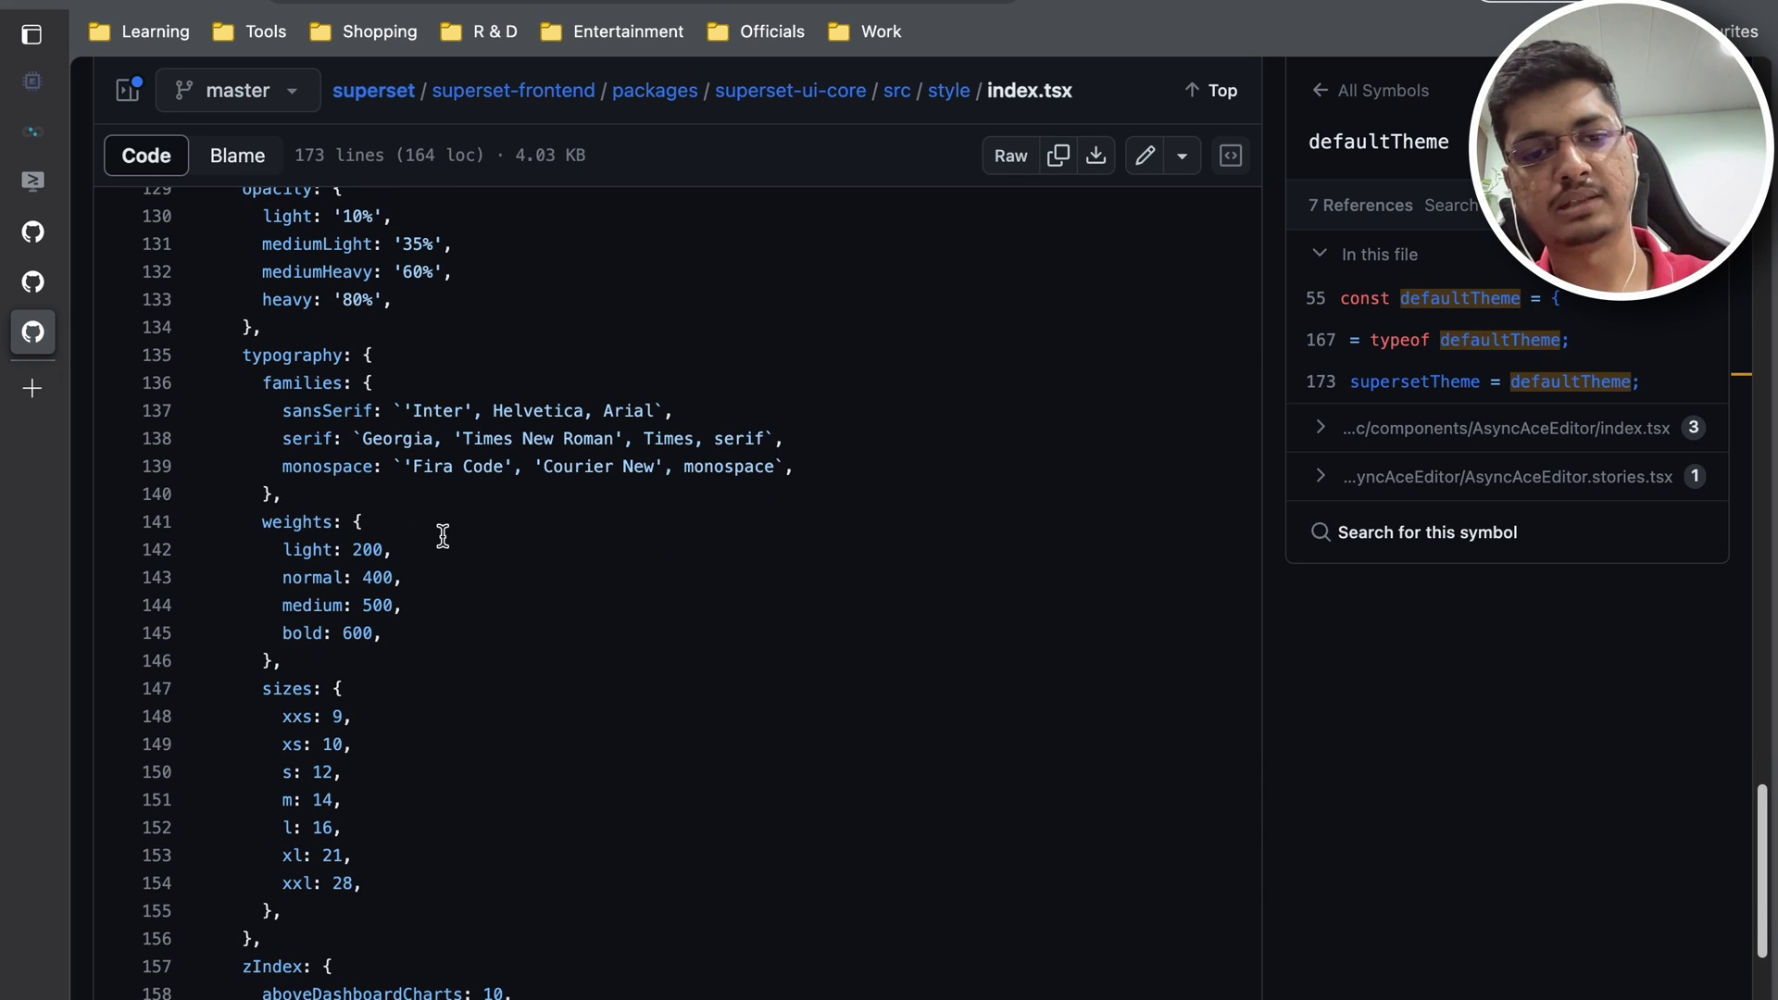
scroll(291, 544, "down", 4)
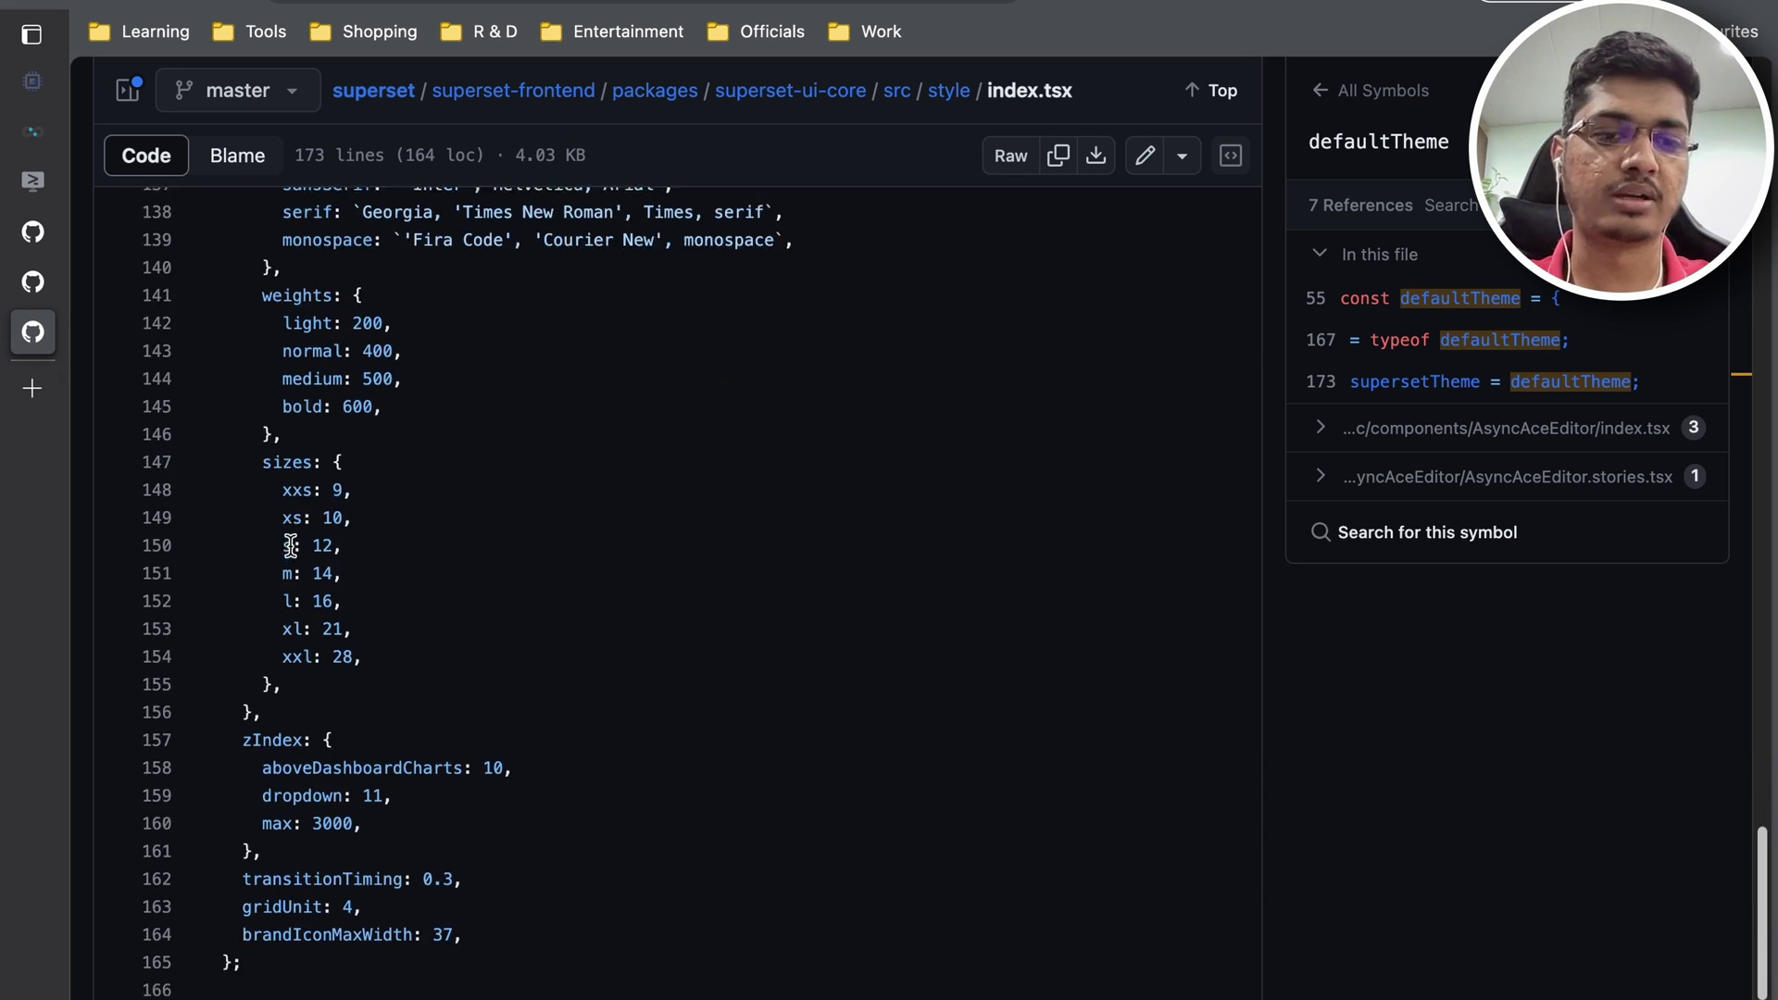
scroll(291, 545, "up", 10)
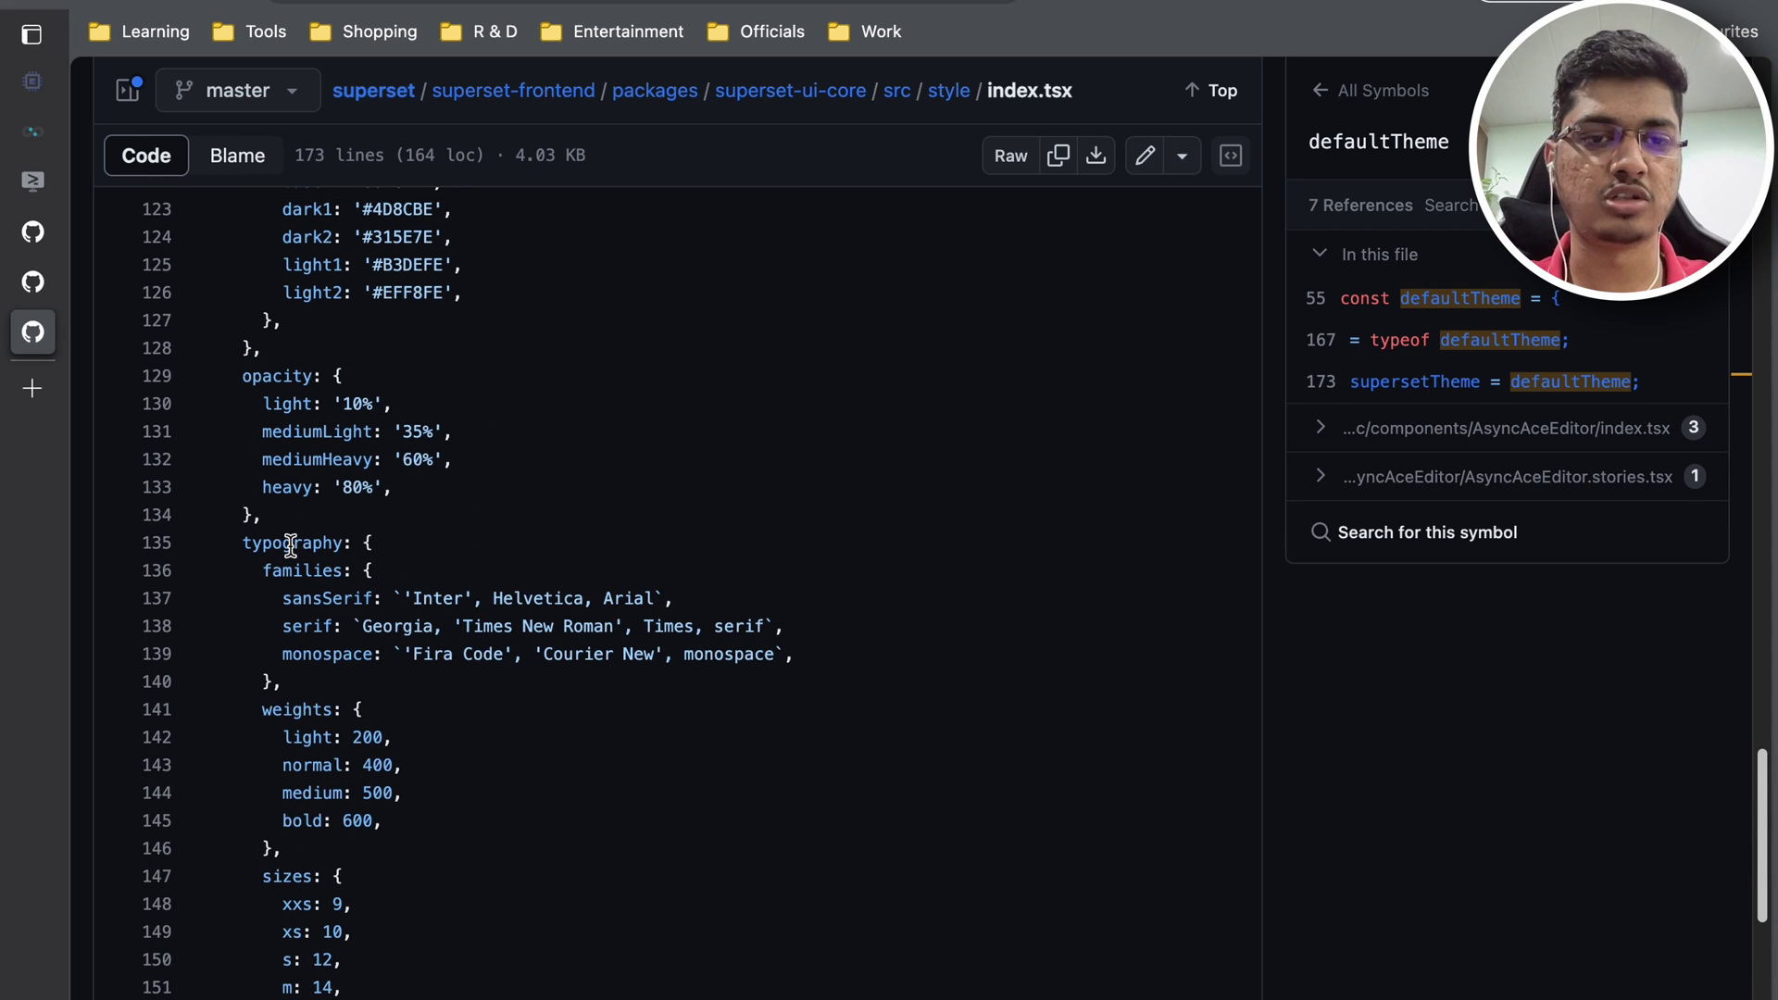
mouse_move(398, 598)
left_mouse_down()
mouse_move(382, 598)
mouse_move(405, 598)
left_mouse_up()
left_click(690, 598)
scroll(693, 597, "up", 3)
left_click(399, 720)
left_click_drag(398, 721, 686, 719)
left_click(836, 730)
Step: Scroll back up the defaultTheme code, then return through the SIP-82 tab to the YT-Assets README
scroll(836, 730, "up", 10)
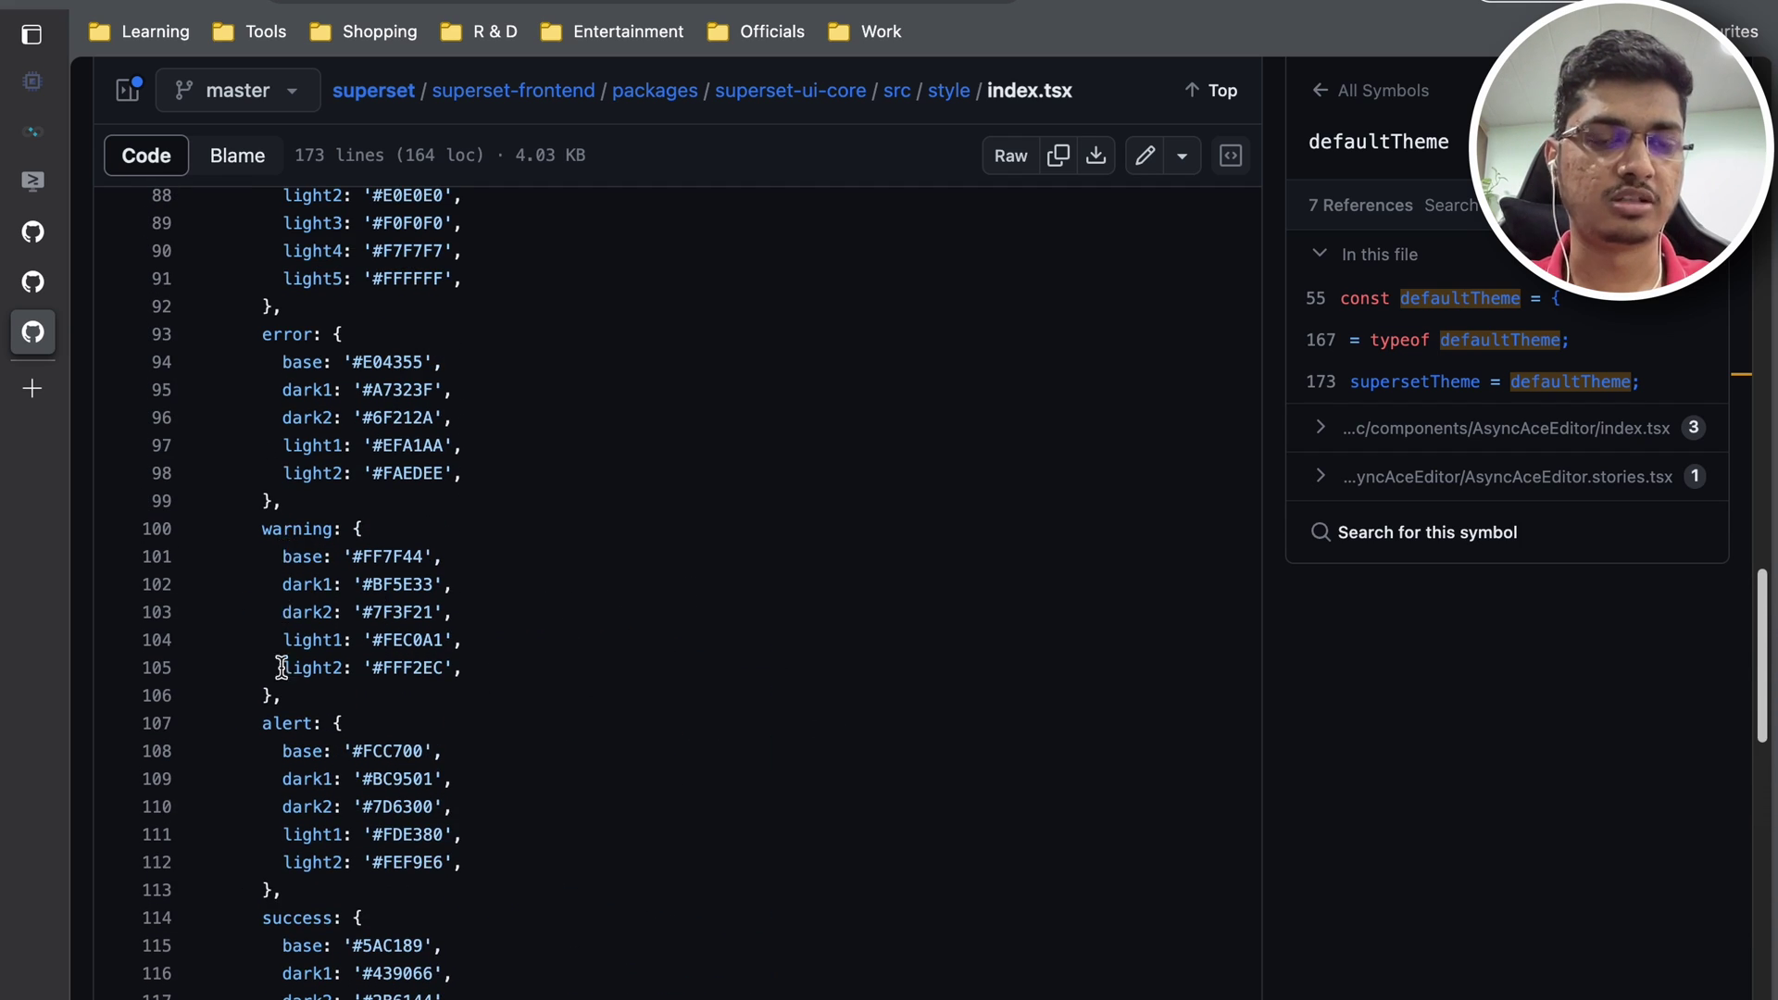
scroll(497, 401, "up", 15)
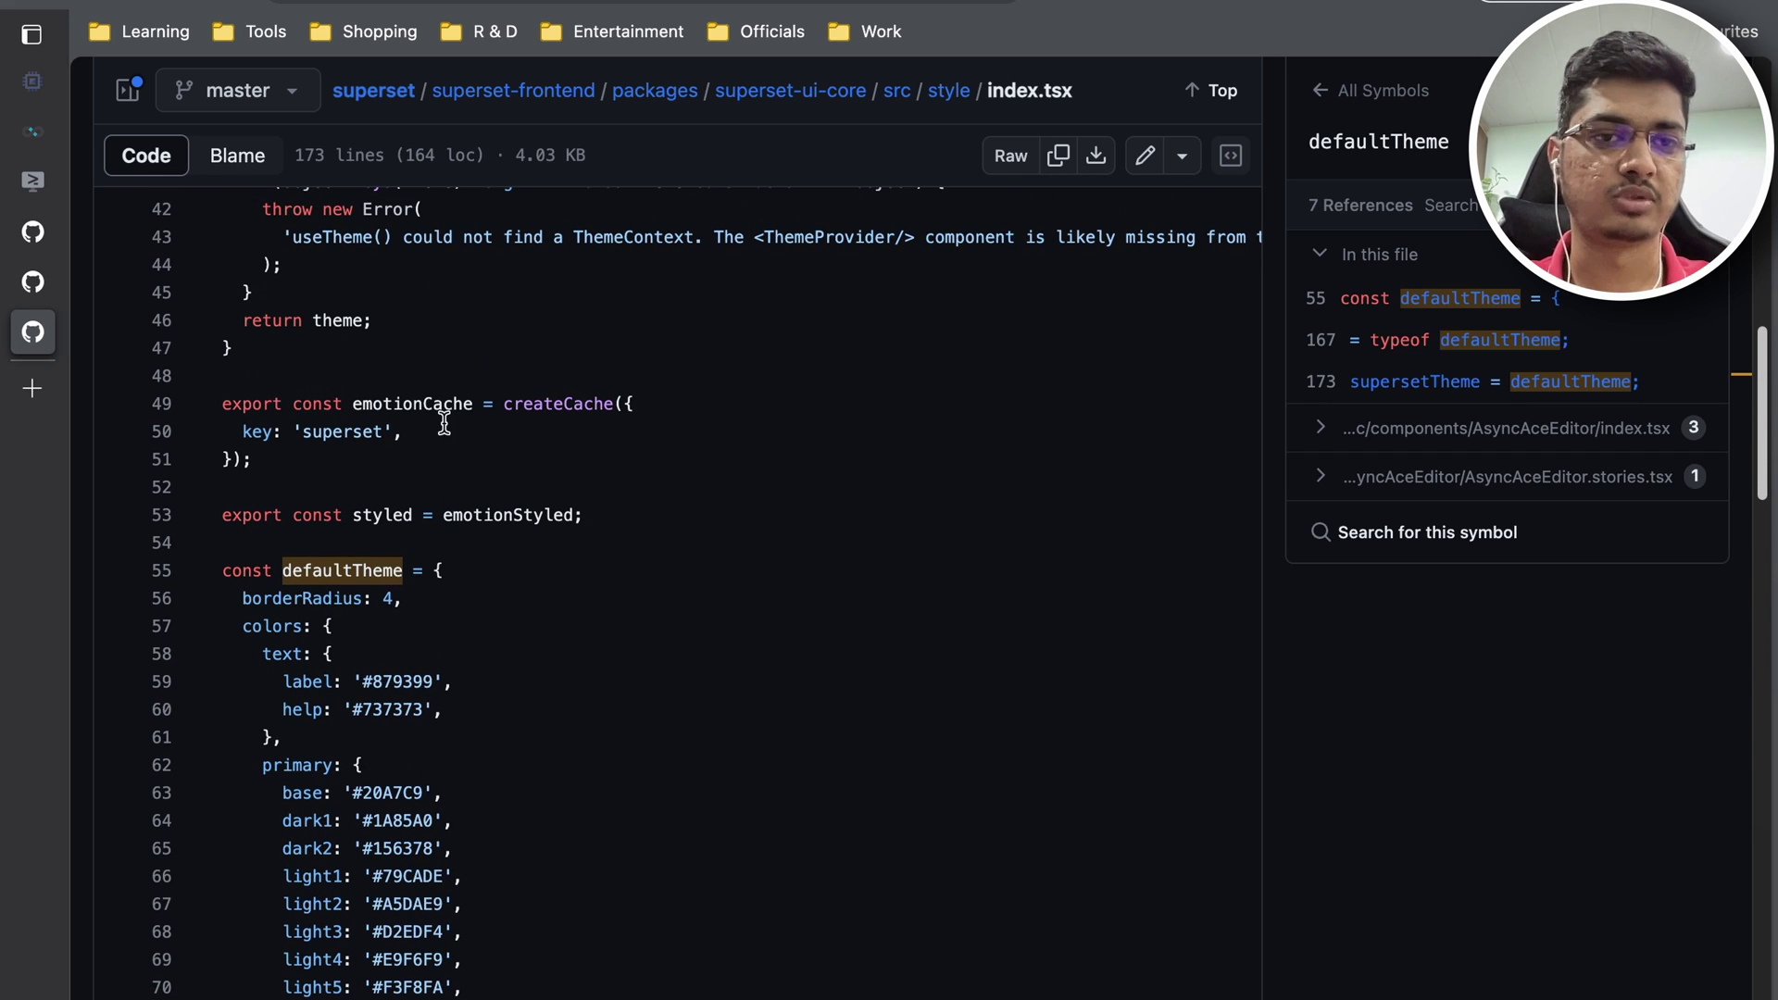
scroll(444, 421, "up", 6)
scroll(445, 421, "up", 2)
scroll(445, 421, "down", 3)
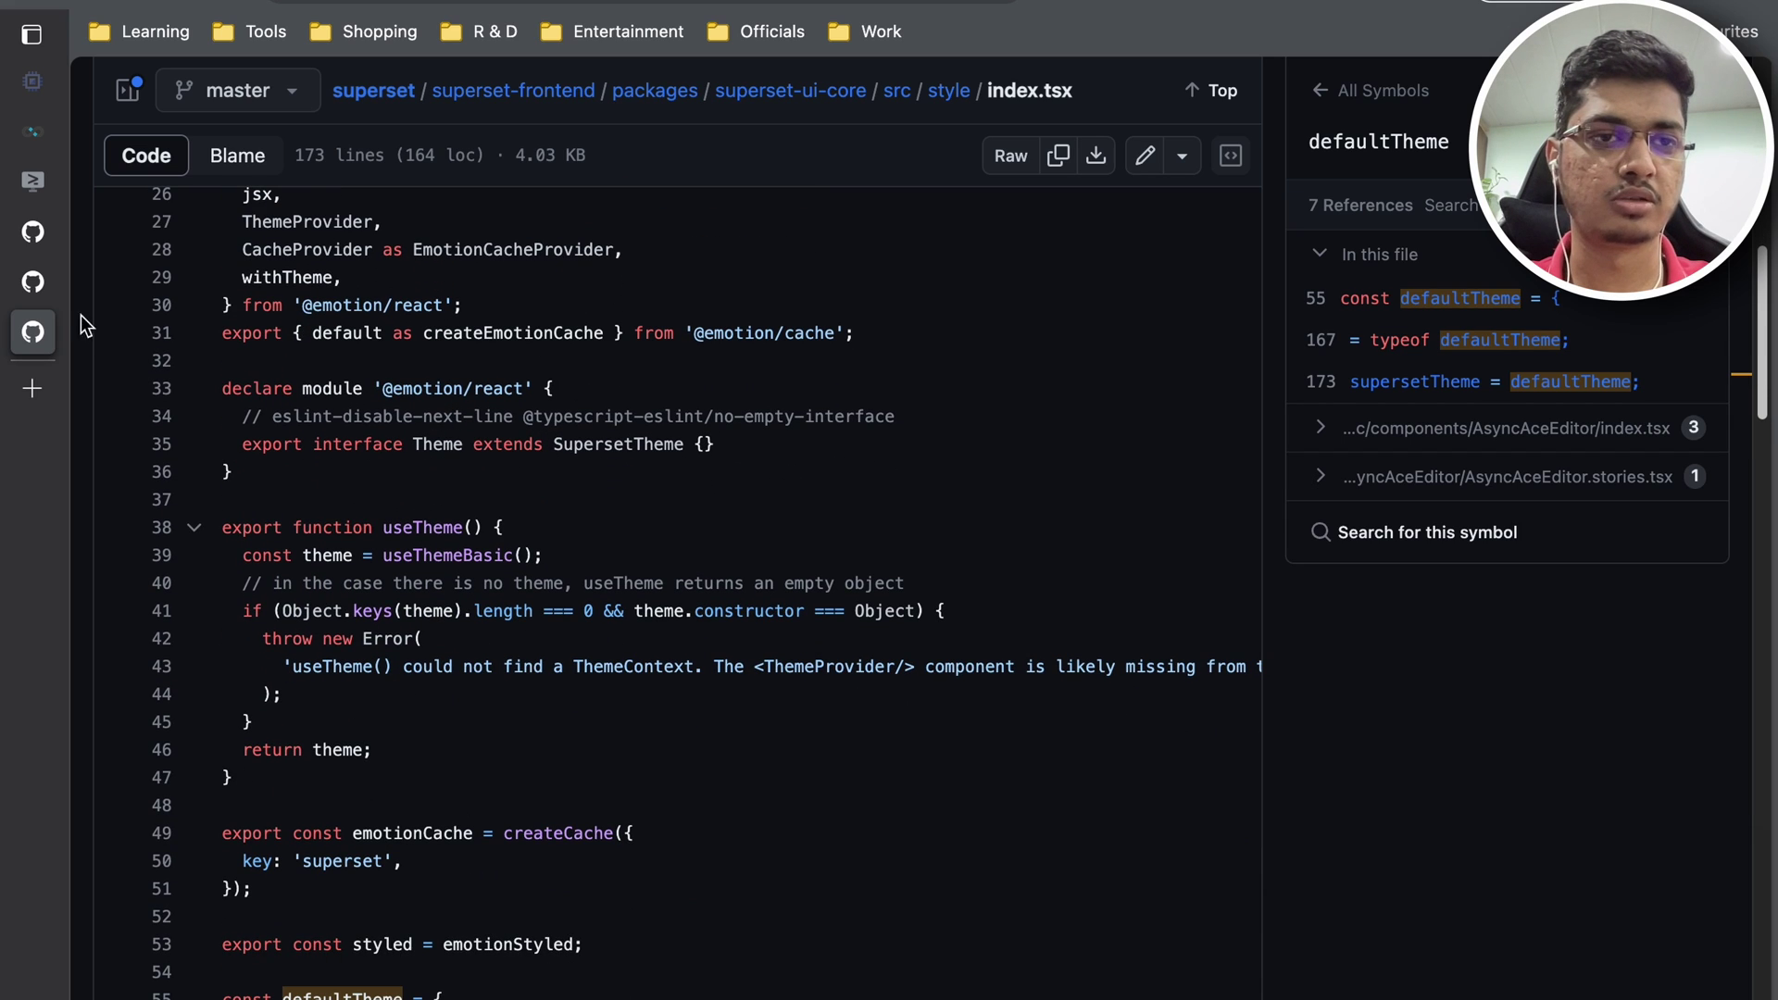
left_click(37, 283)
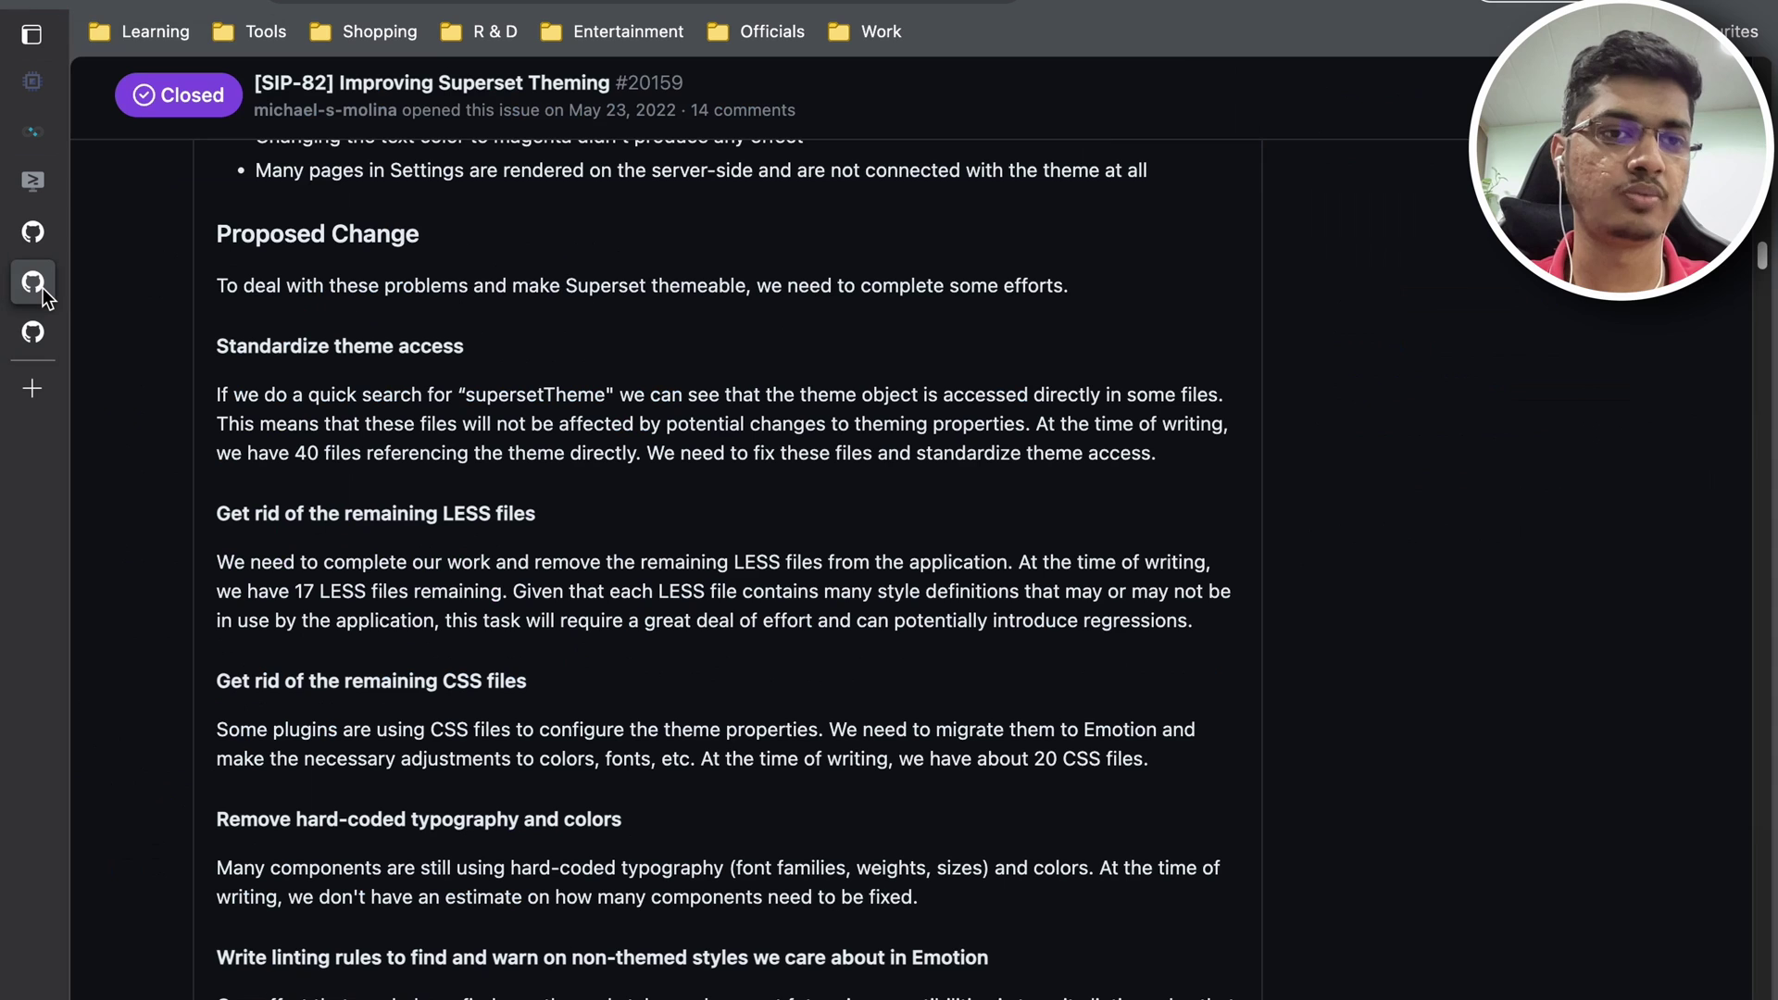
left_click(33, 250)
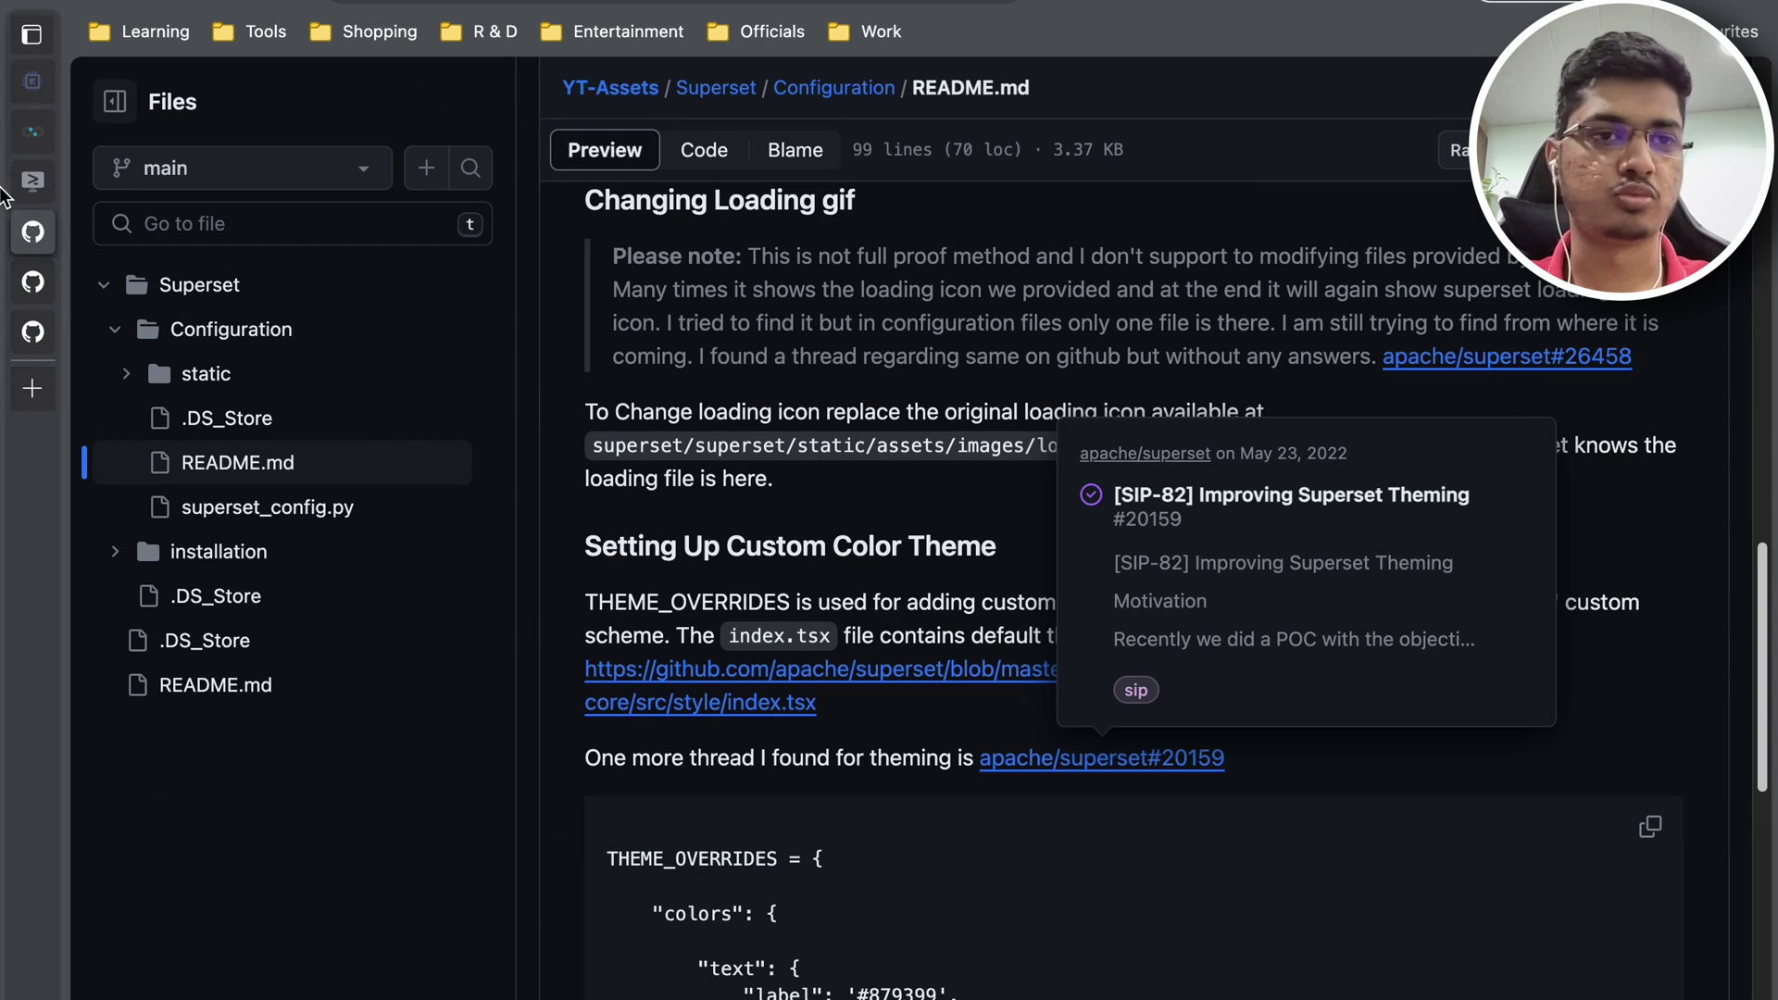
Step: Recall and run 'sudo nano superset_config.py' in the SSH tab, then arrow down to the empty line below FAVICONS
left_click(33, 180)
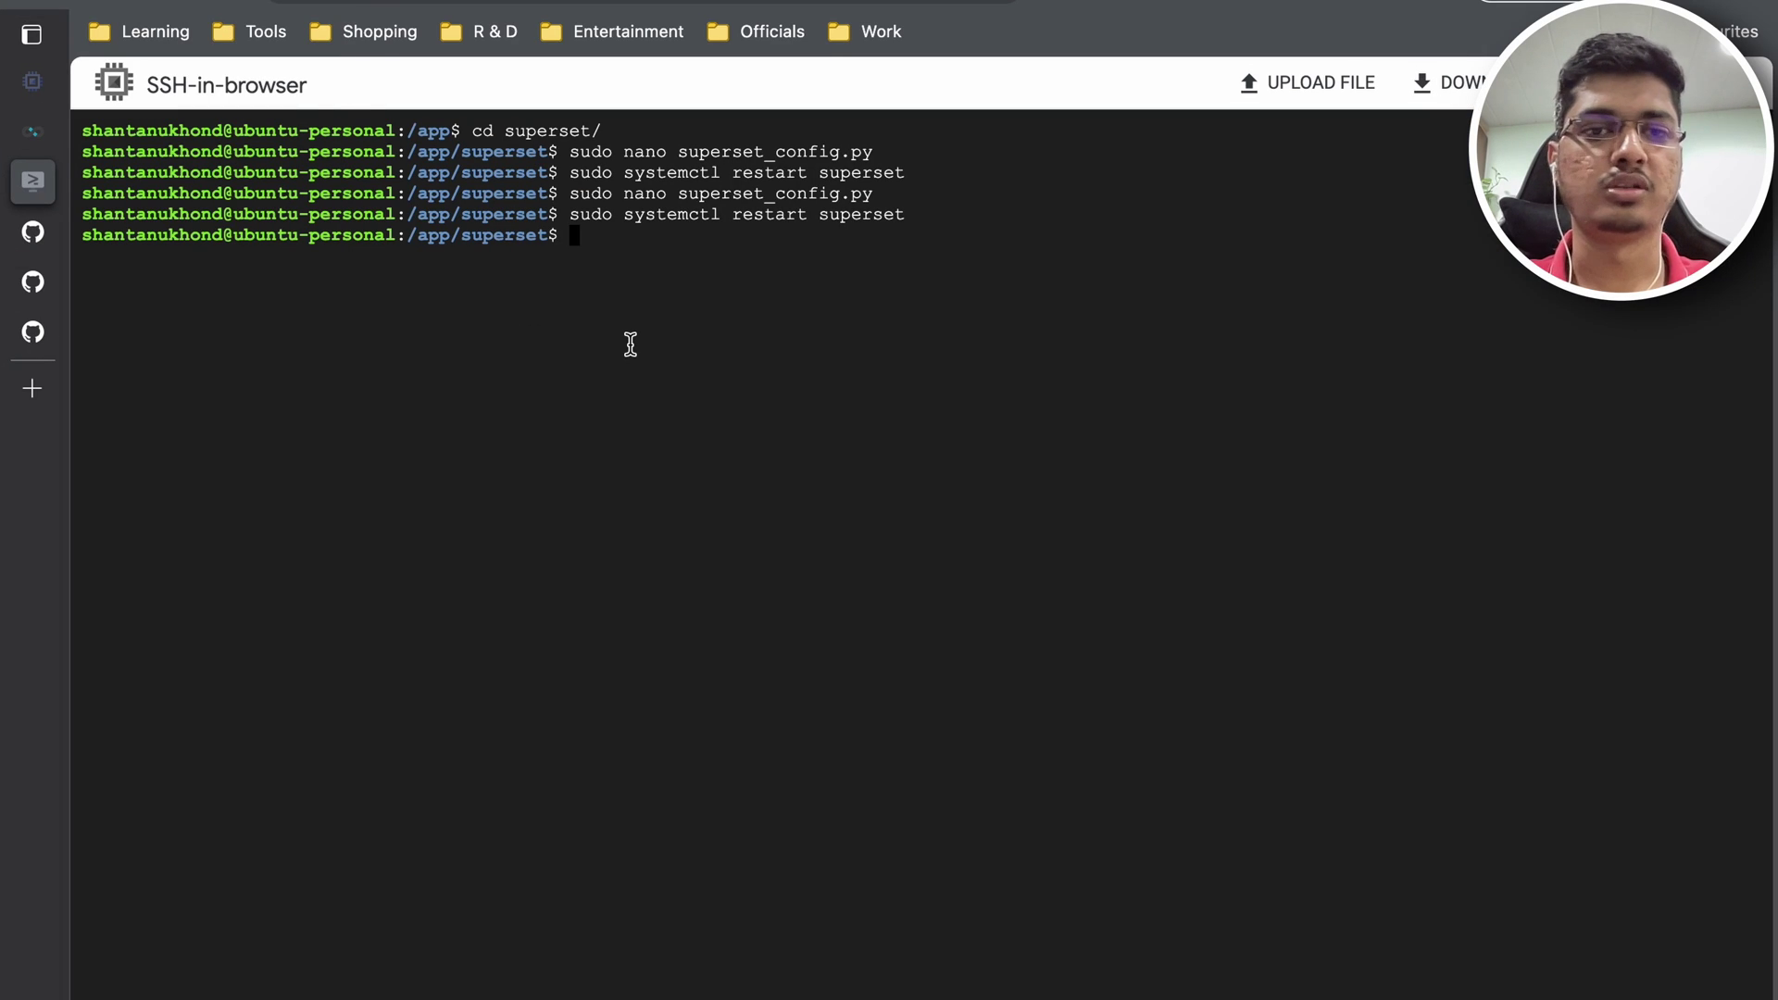
key("Up")
key("Up")
key("Down")
key("Up")
key("Return")
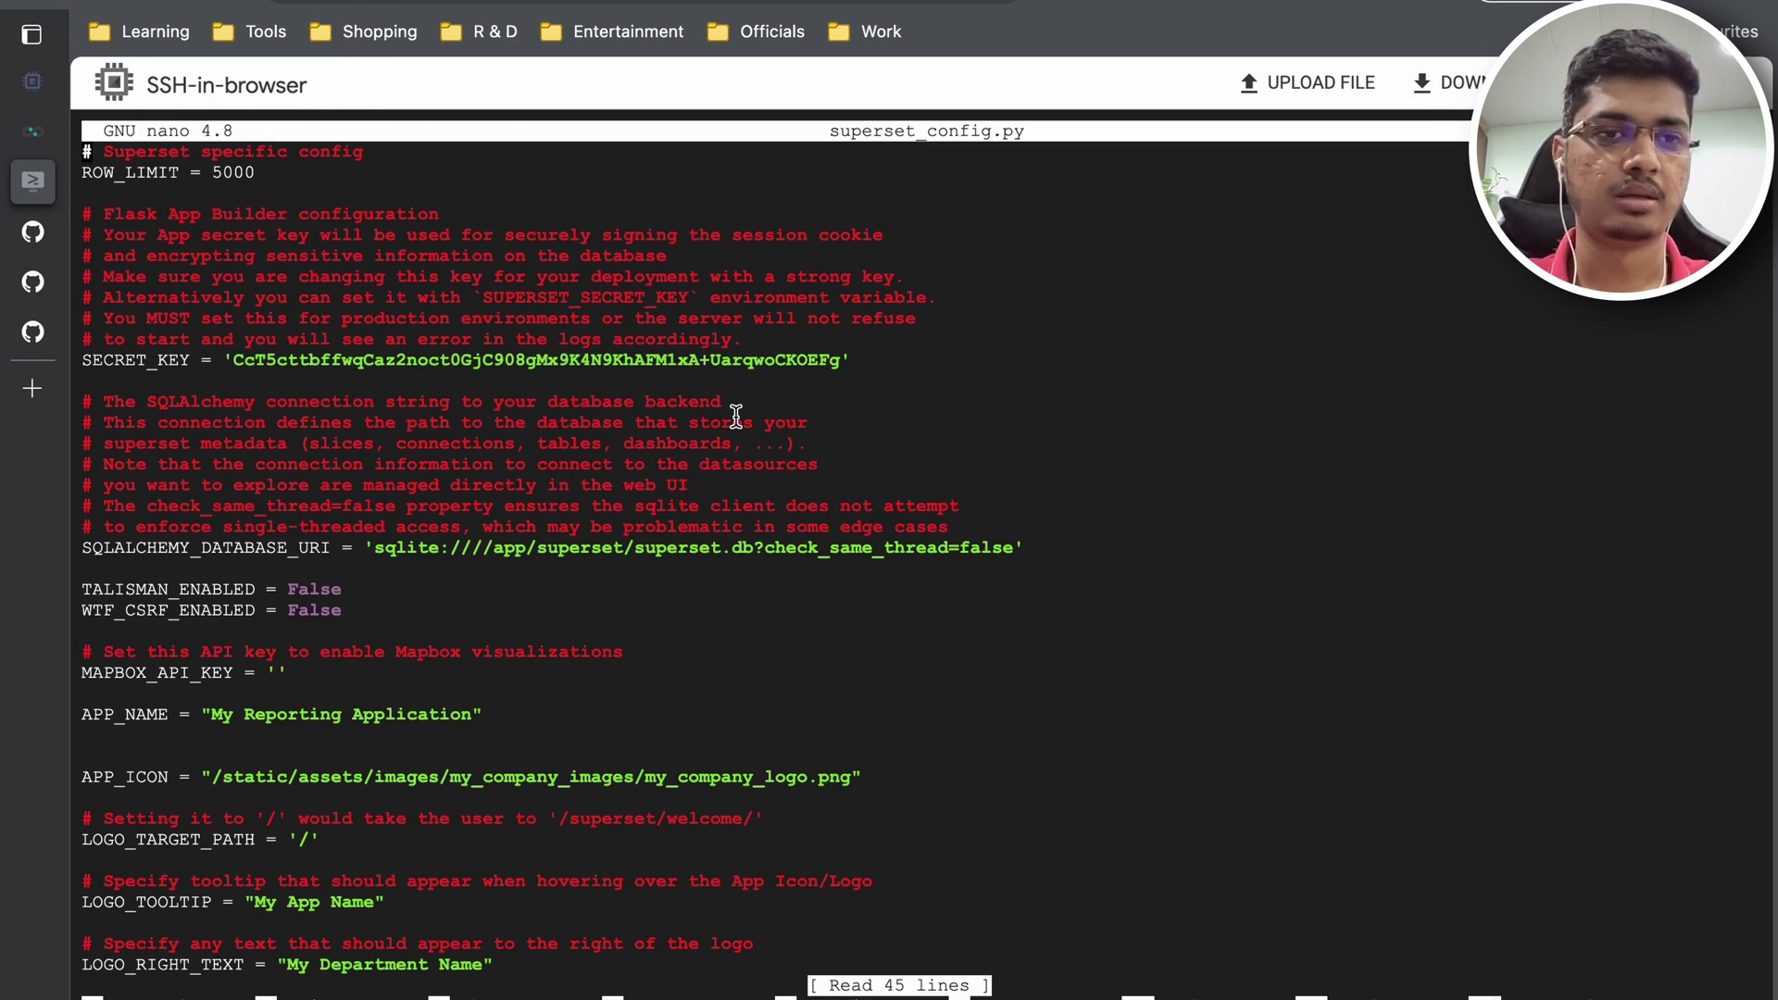
key("Down")
key("Down")
key("Down")
key("Down")
key("Down")
key("Down")
key("Down")
key("Down")
key("Down")
key("Down")
key("Down")
key("Down")
key("Down")
key("Down")
key("Down")
key("Down")
key("Down")
key("Down")
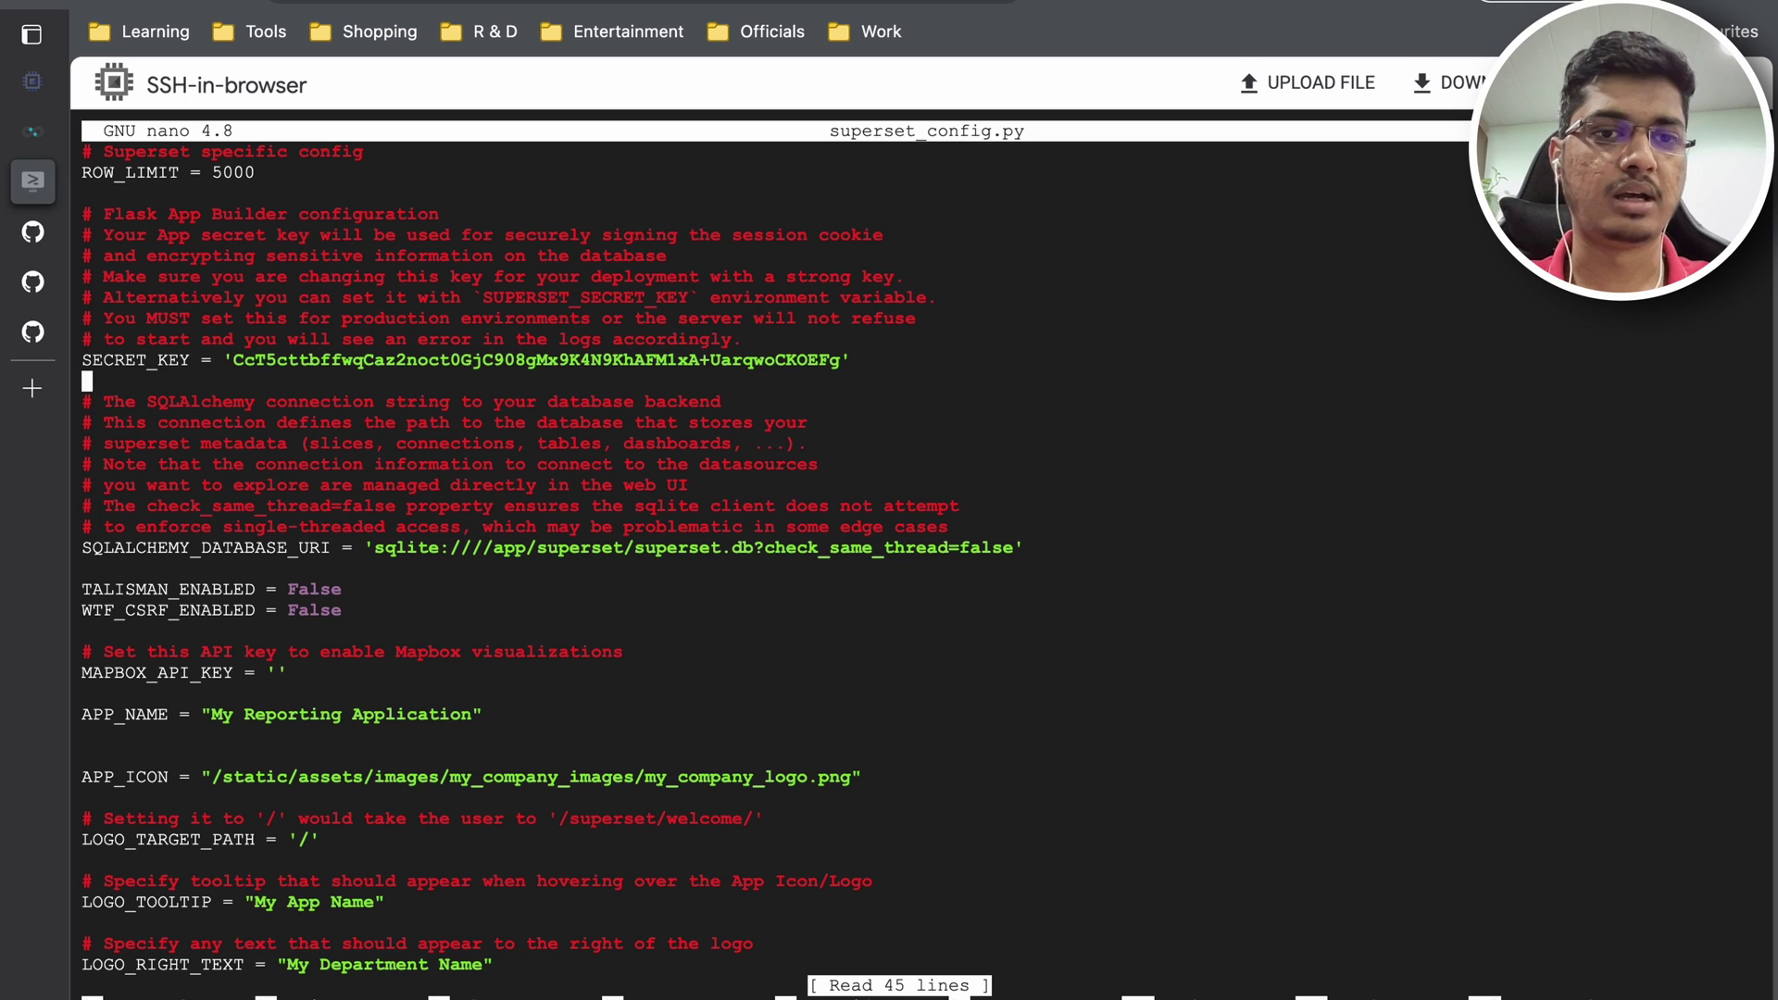
key("Down")
key("Down")
key("Down")
key("Down")
key("Down")
key("Down")
key("Down")
key("Down")
key("Down")
key("Down")
key("Down")
key("Down")
key("Down")
key("Down")
key("Down")
key("Down")
key("Down")
key("Down")
key("Down")
key("Down")
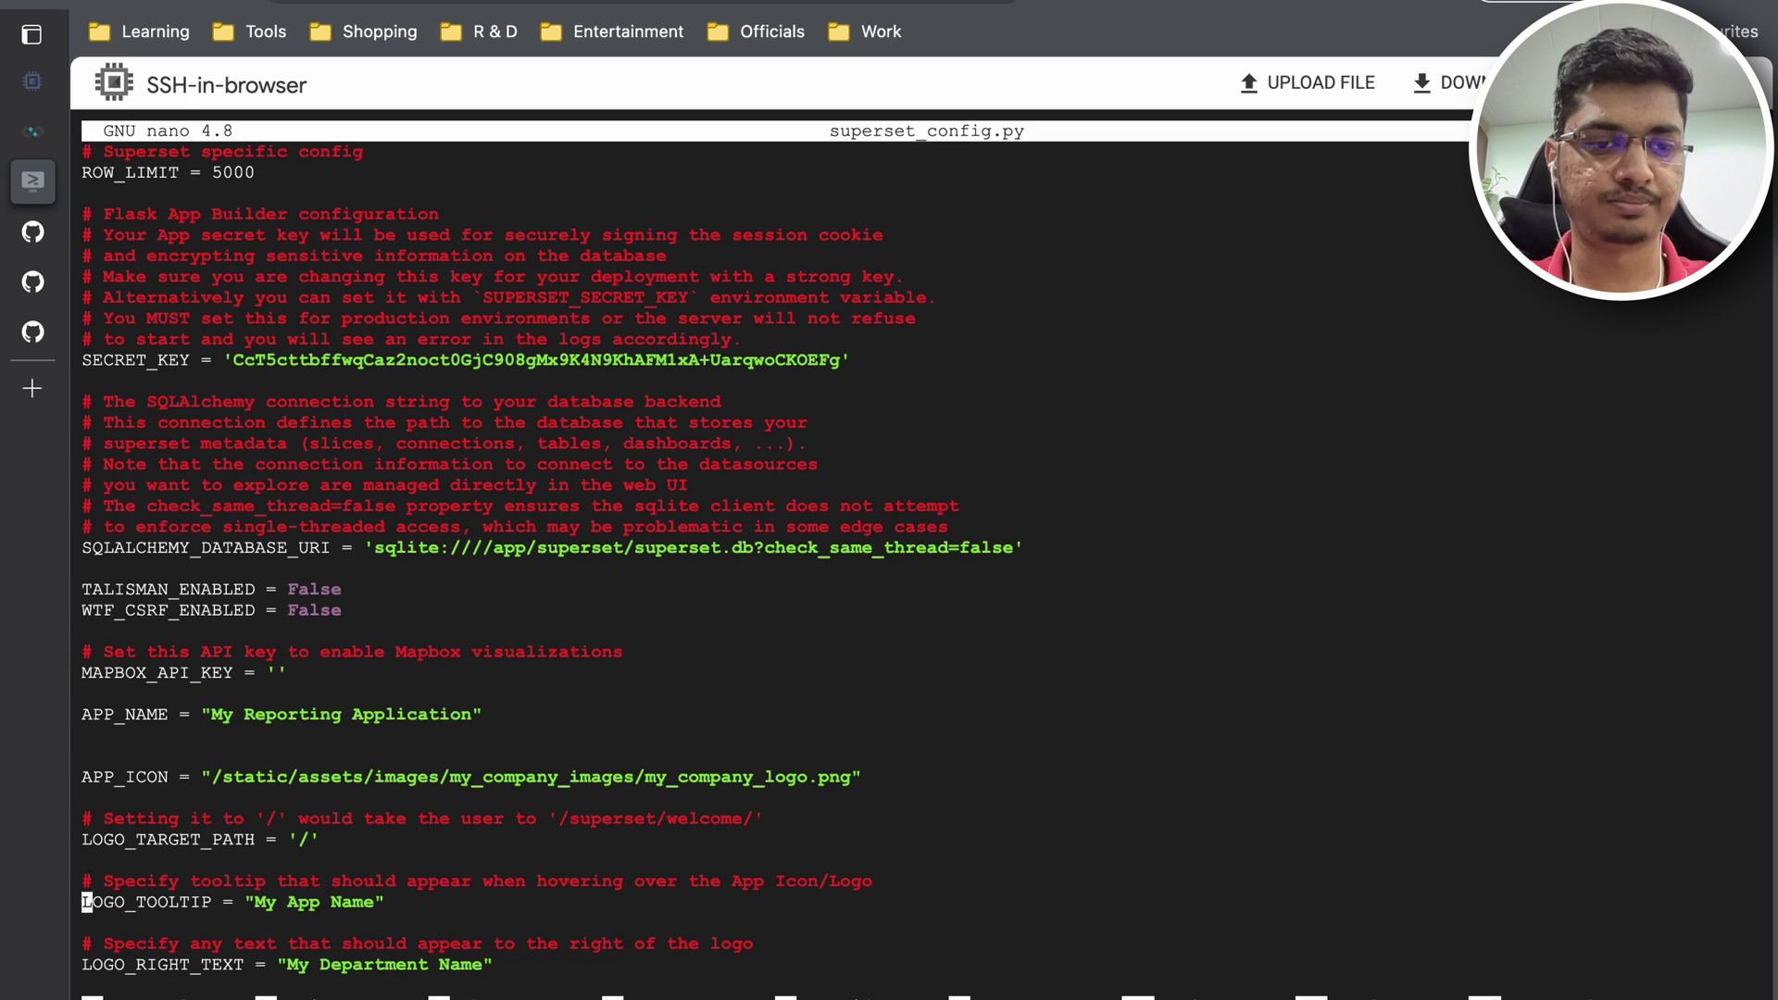
key("Down")
key("Down")
key("Down")
key("Down")
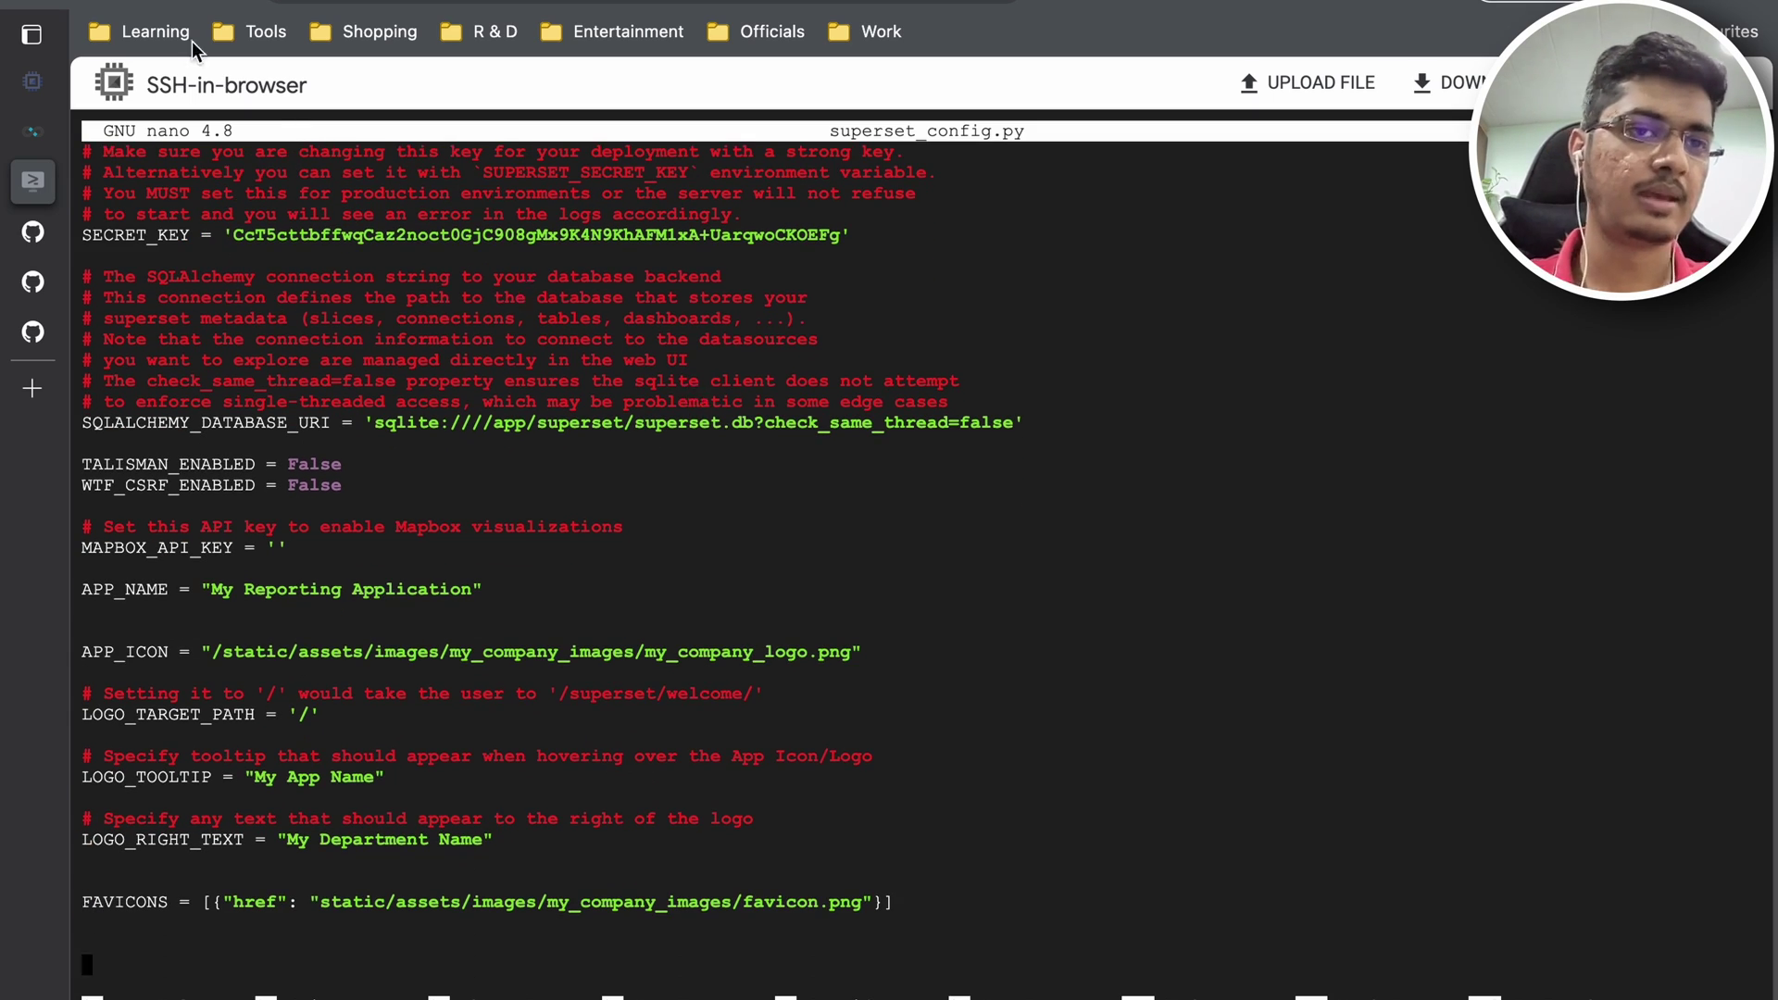
Step: Copy the README's THEME_OVERRIDES code block and scroll down to its light 200 to bold 600 typography weights
mouse_move(41, 248)
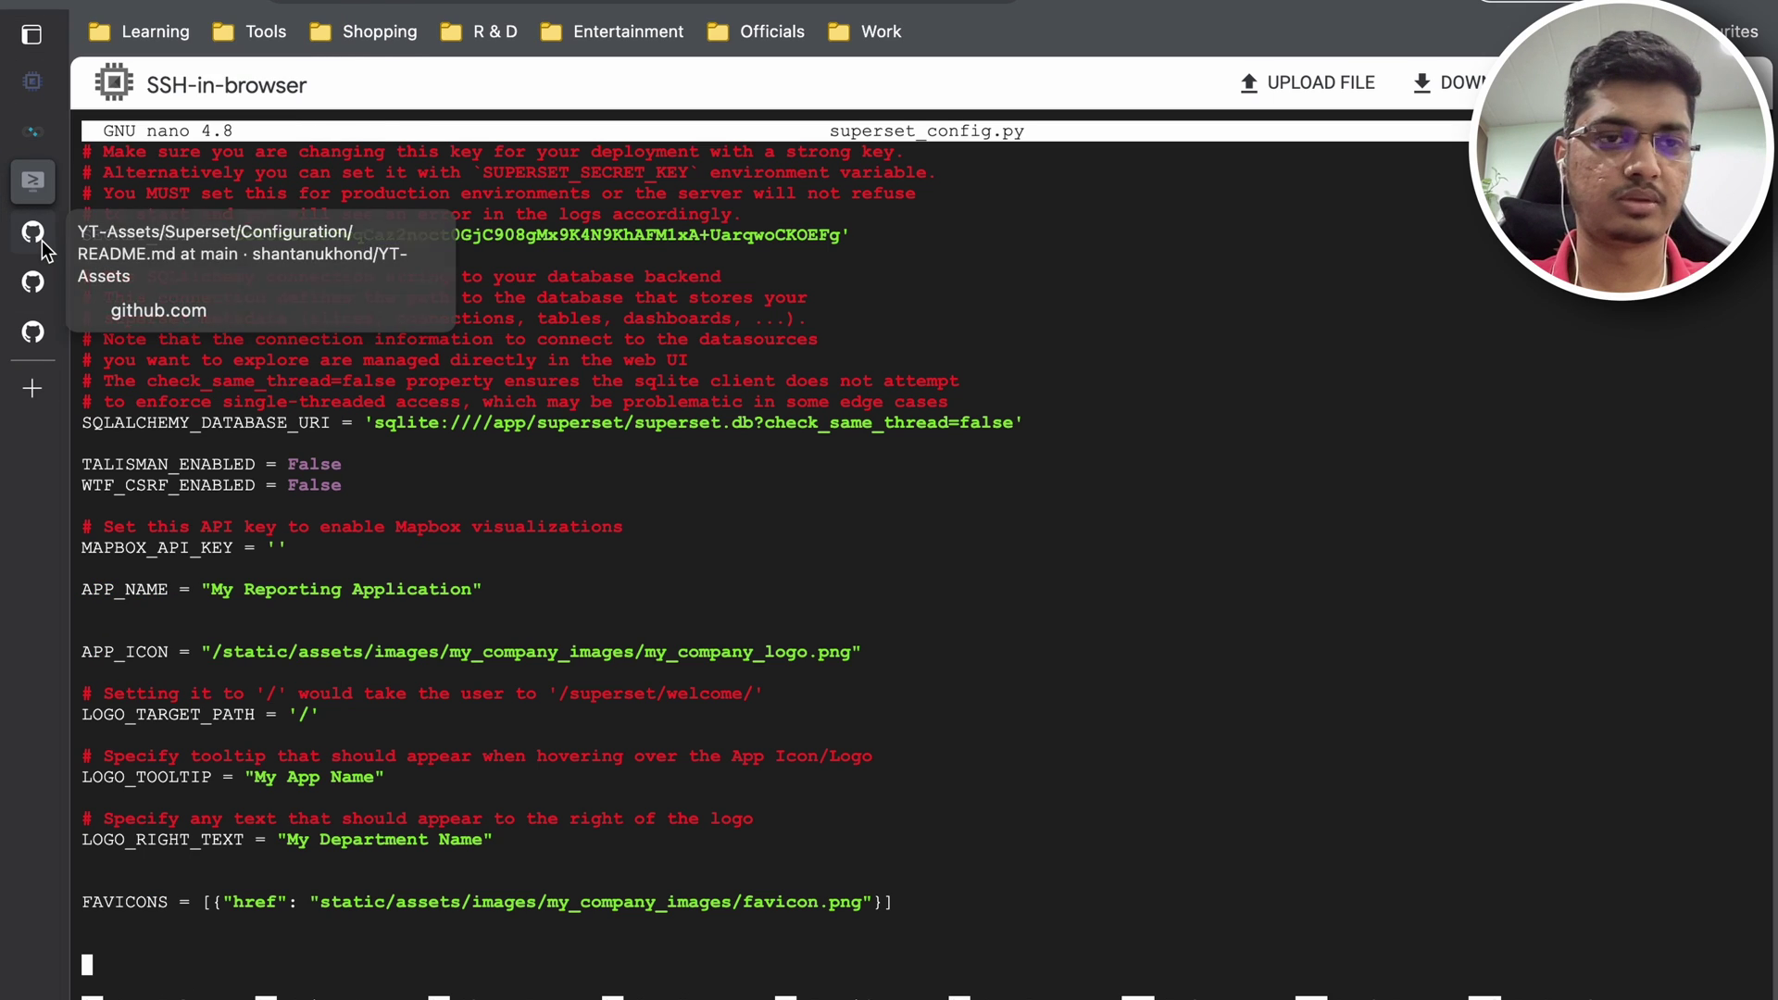
left_click(32, 232)
scroll(652, 396, "down", 6)
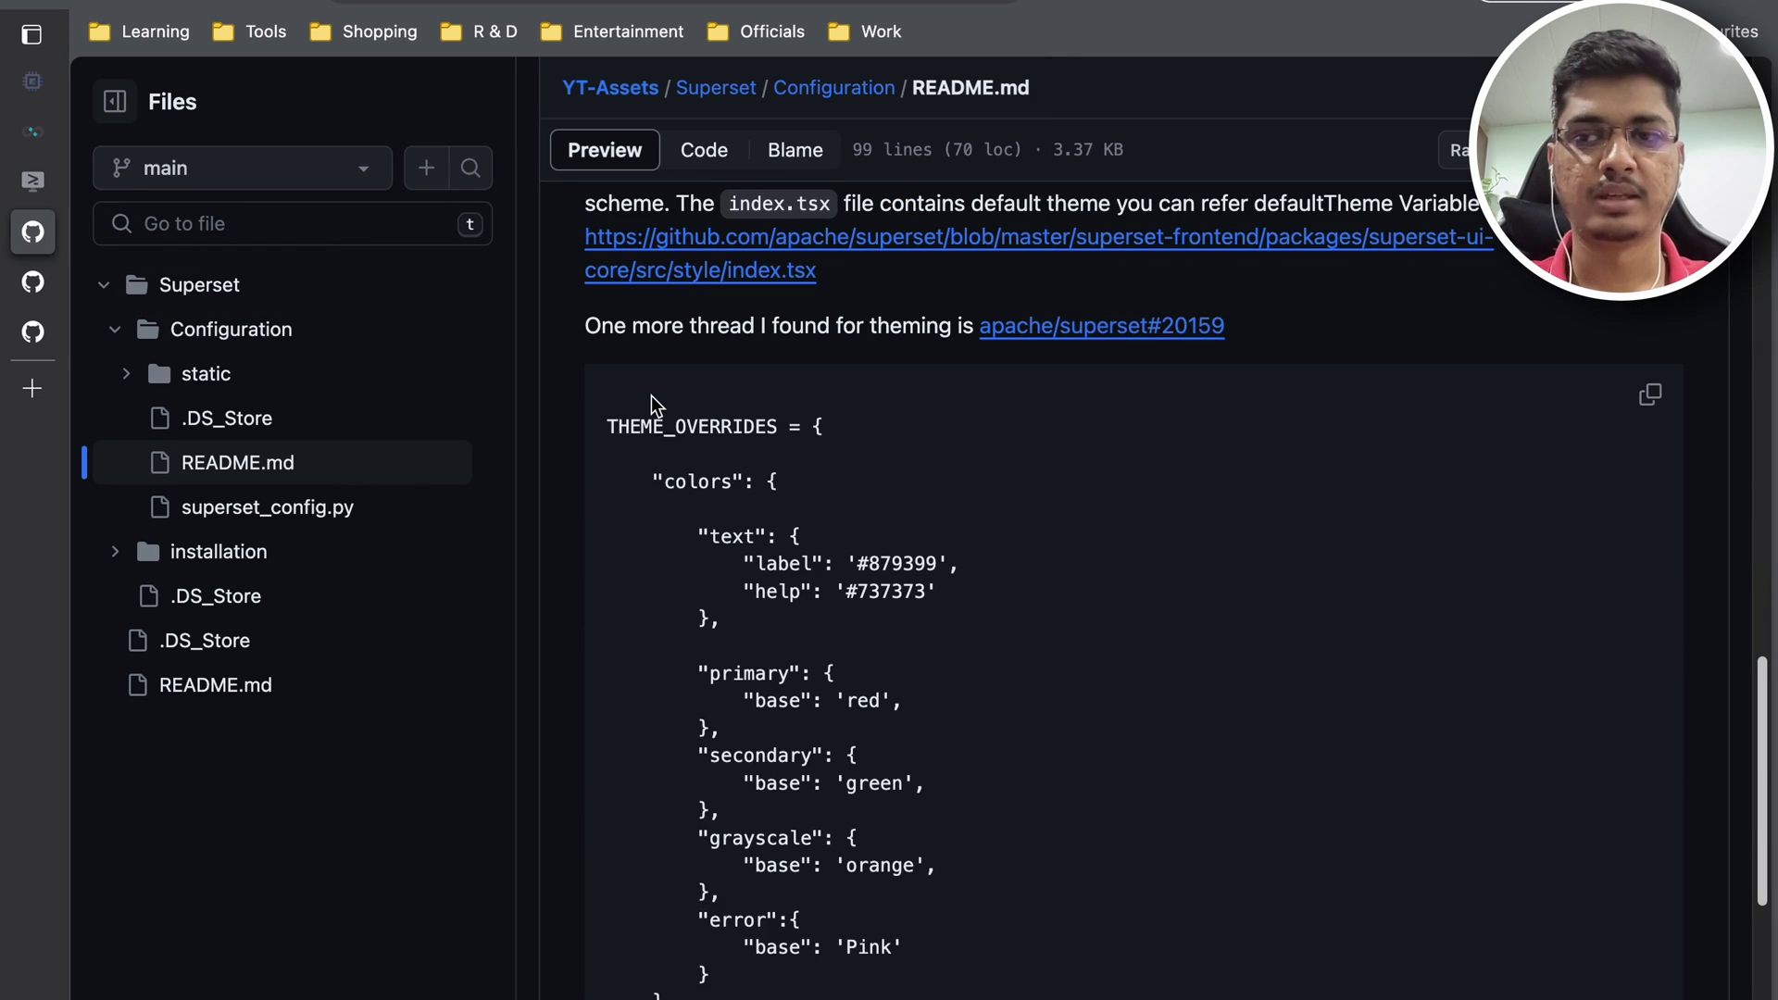
left_click(1650, 394)
scroll(924, 380, "down", 3)
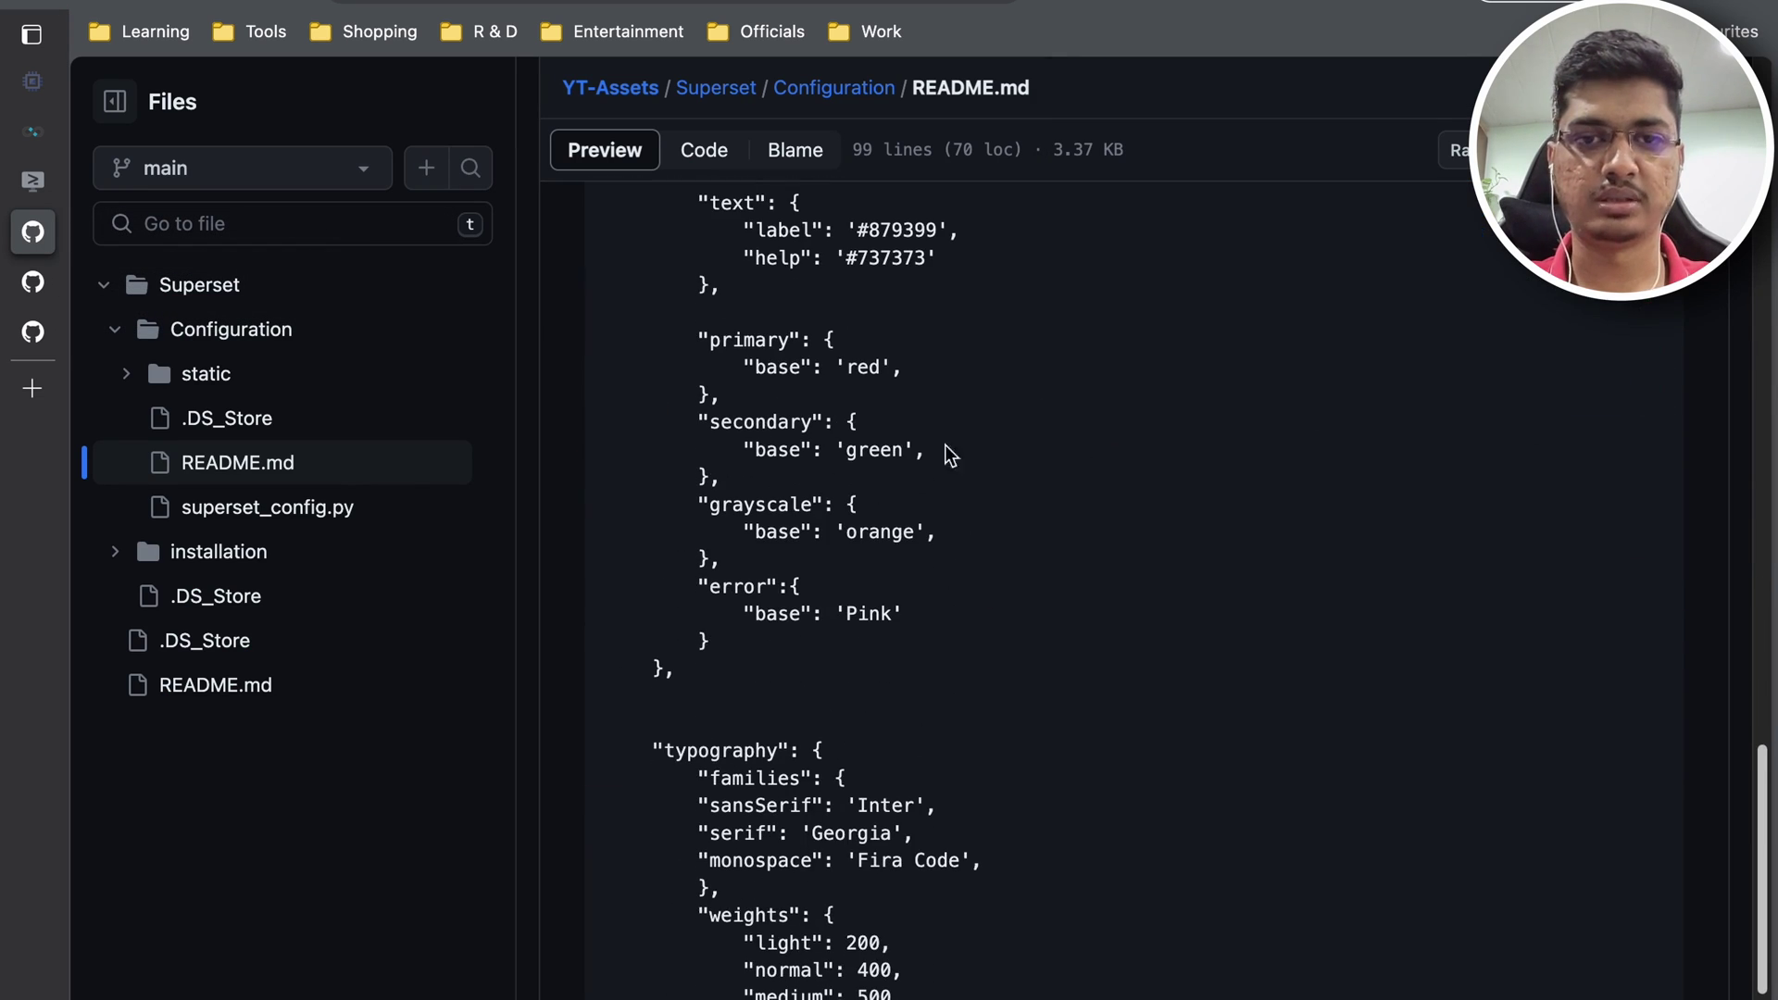
scroll(896, 309, "up", 2)
scroll(892, 342, "down", 1)
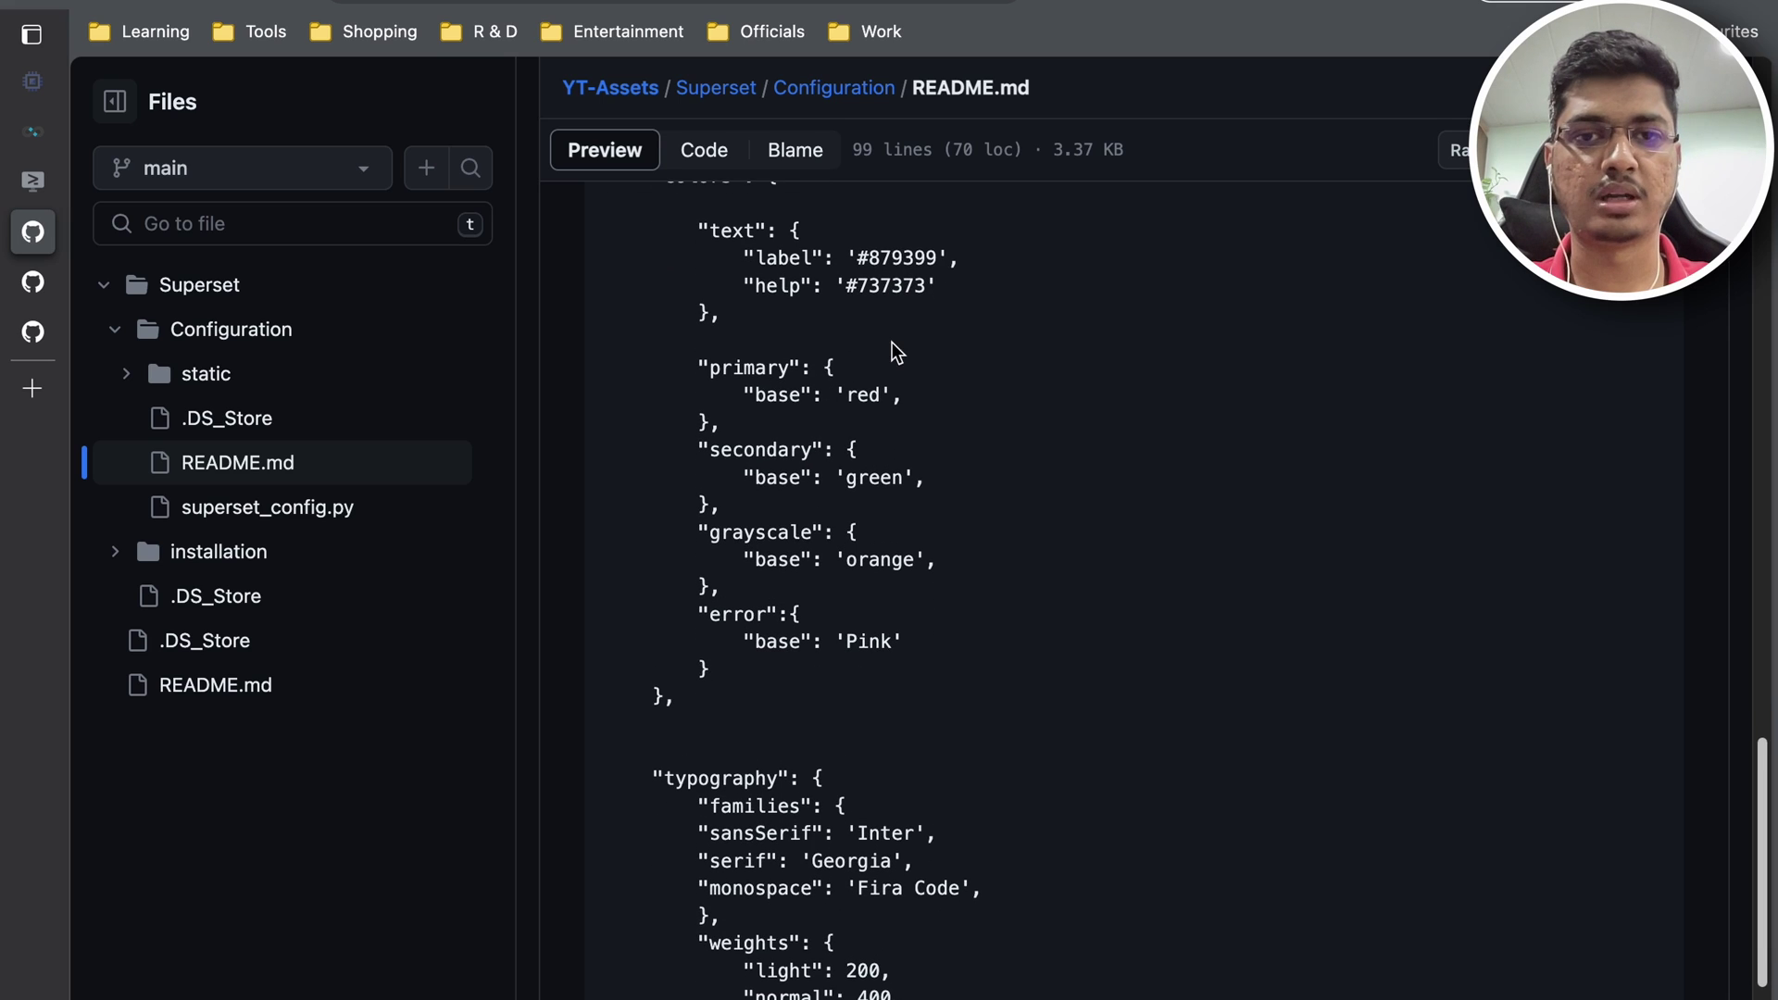
scroll(958, 301, "down", 1)
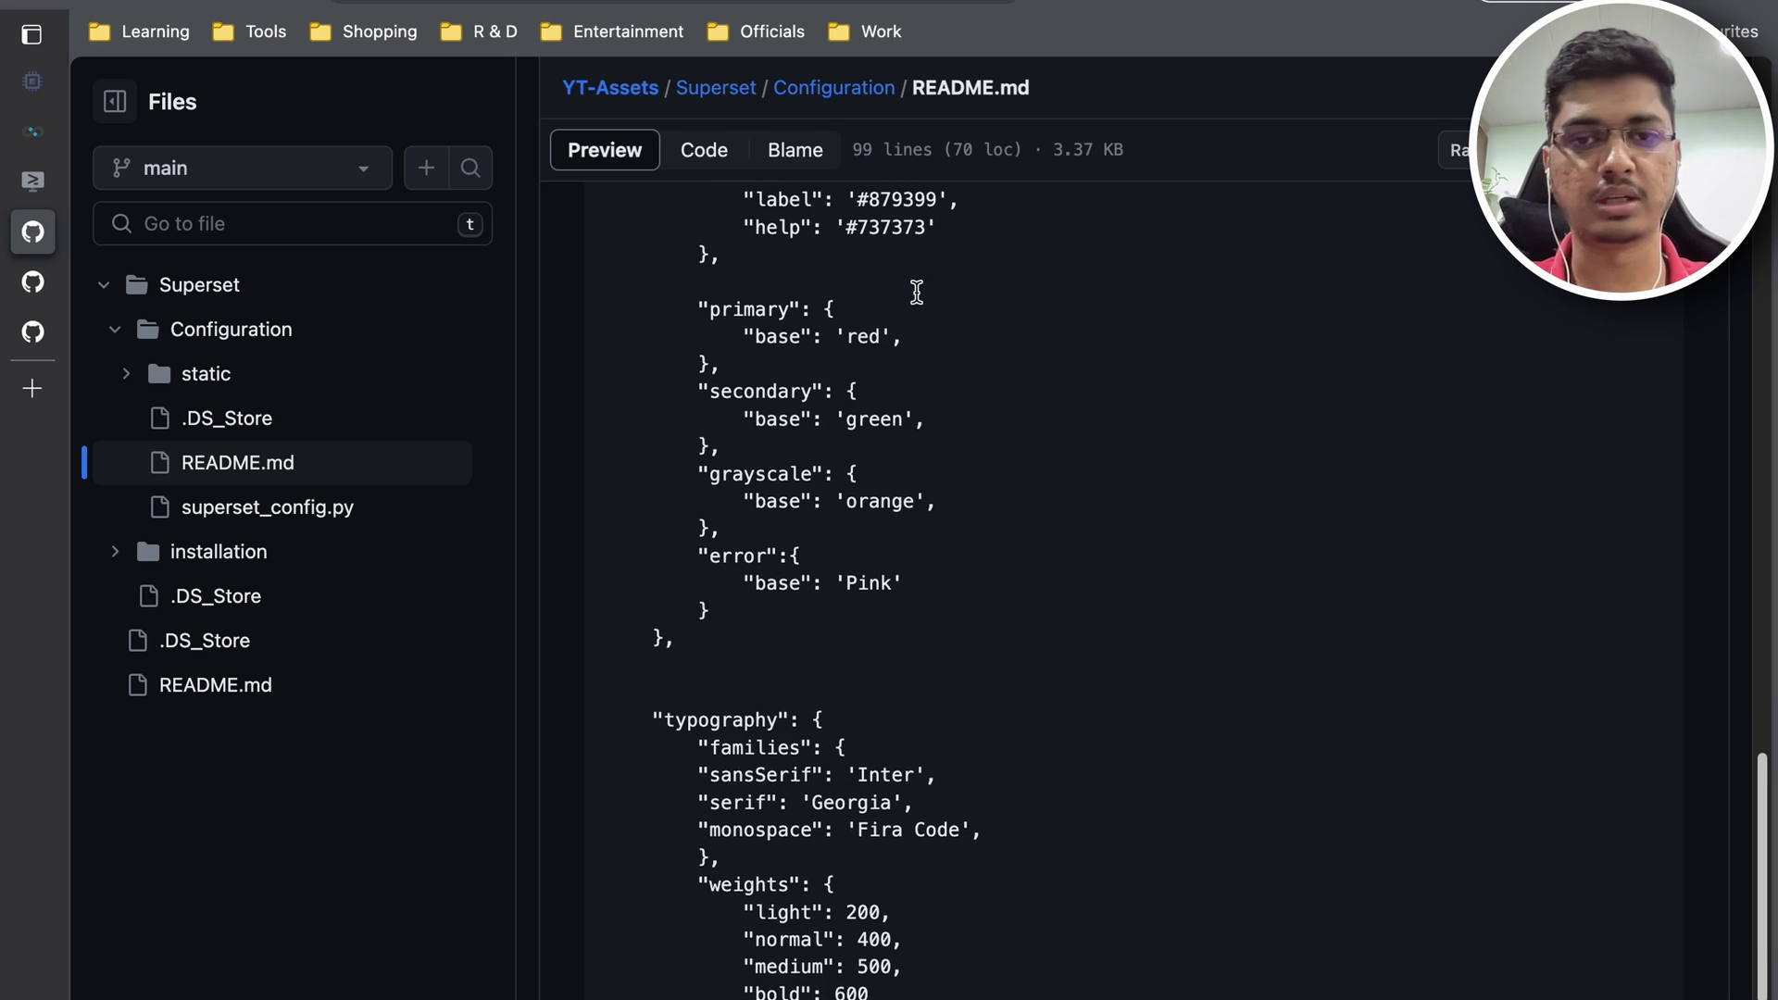
scroll(950, 320, "down", 2)
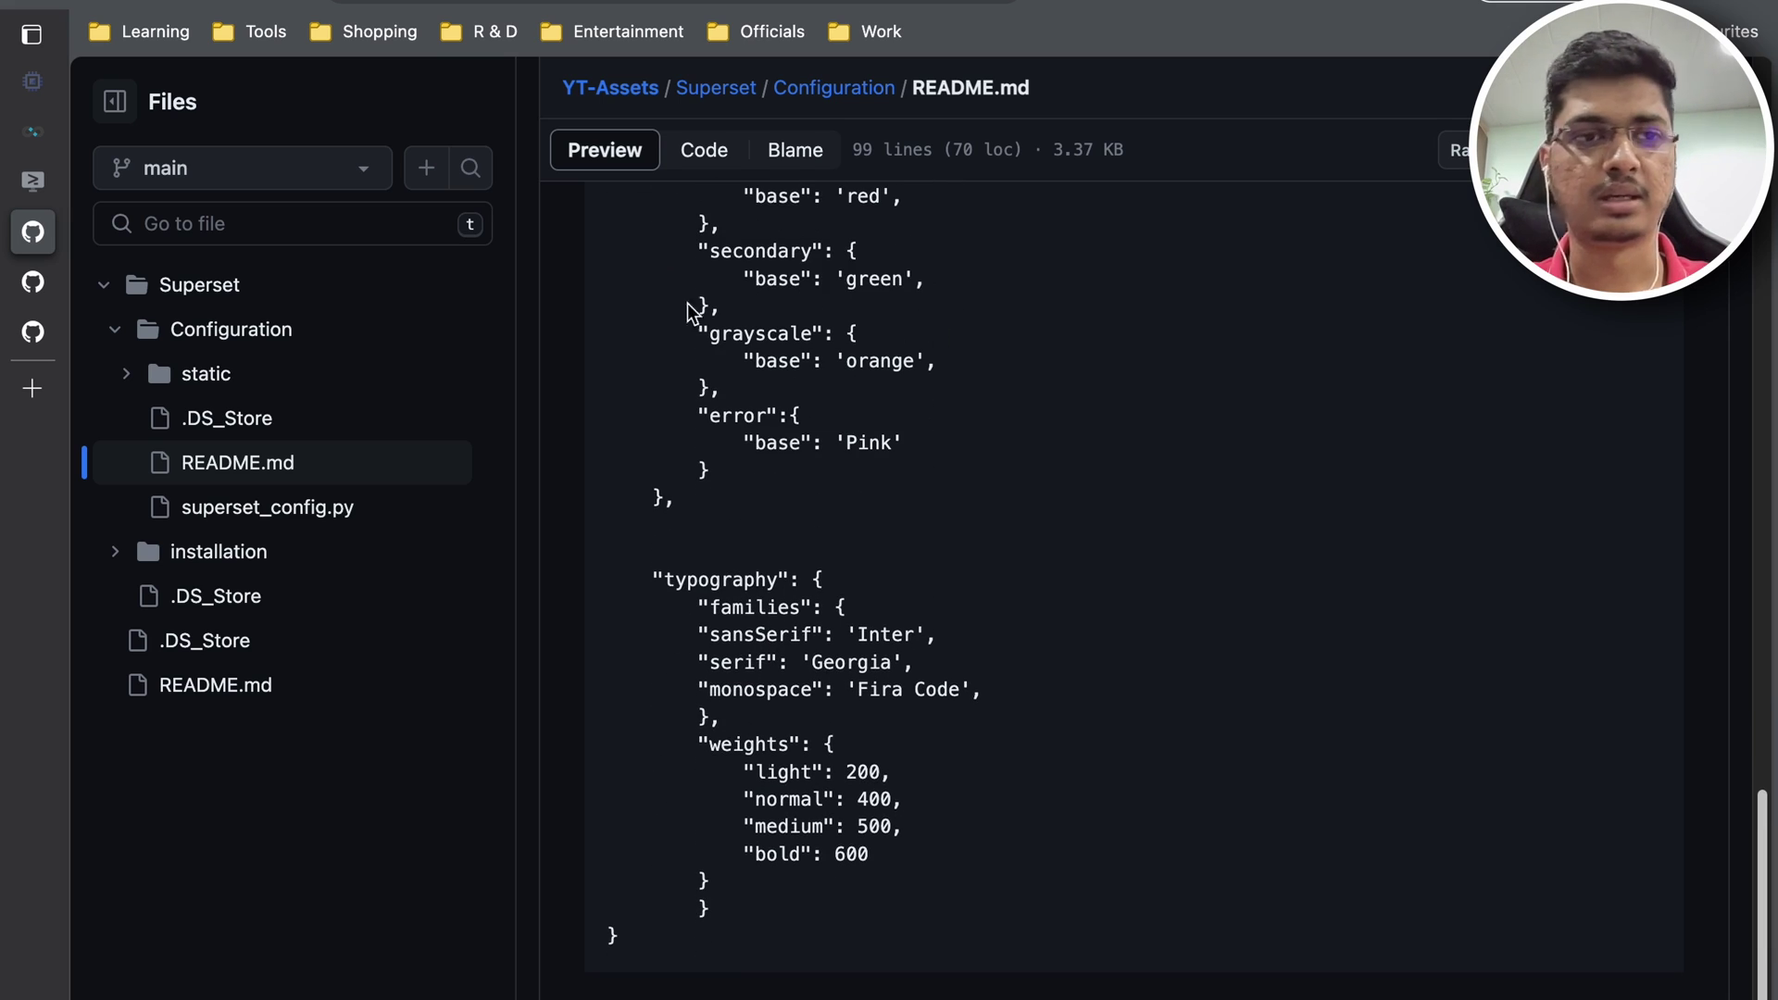
left_click(16, 132)
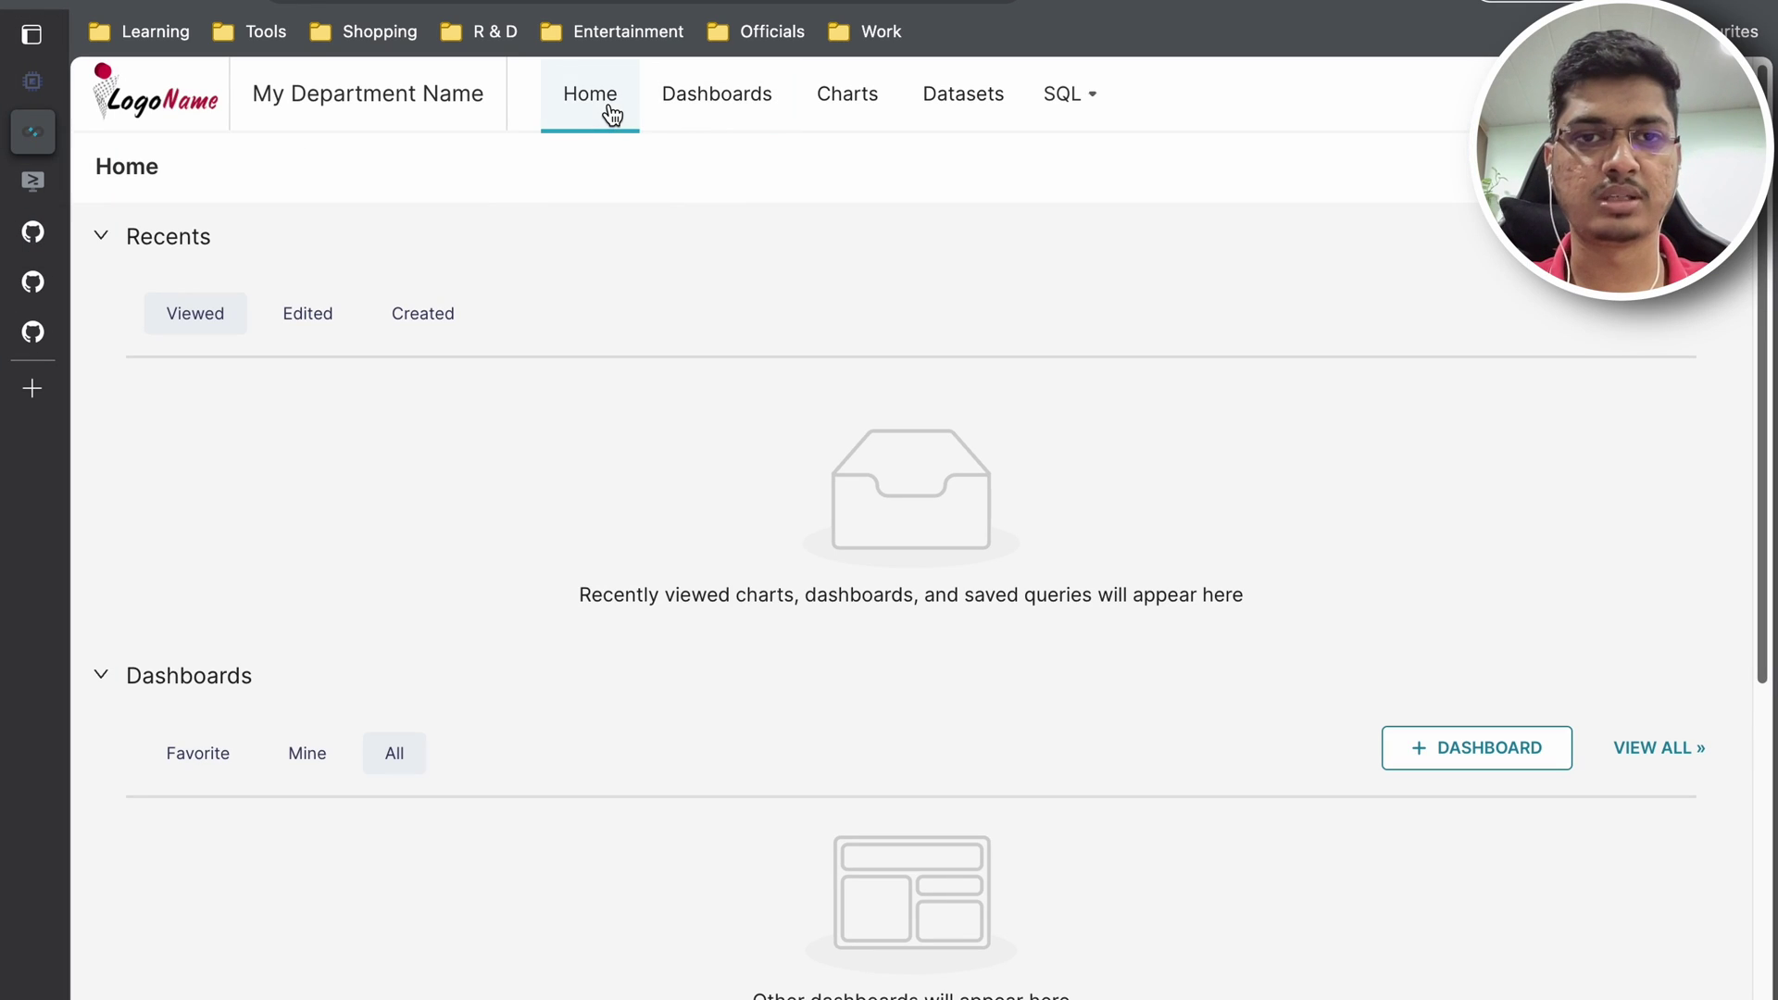
mouse_move(1518, 94)
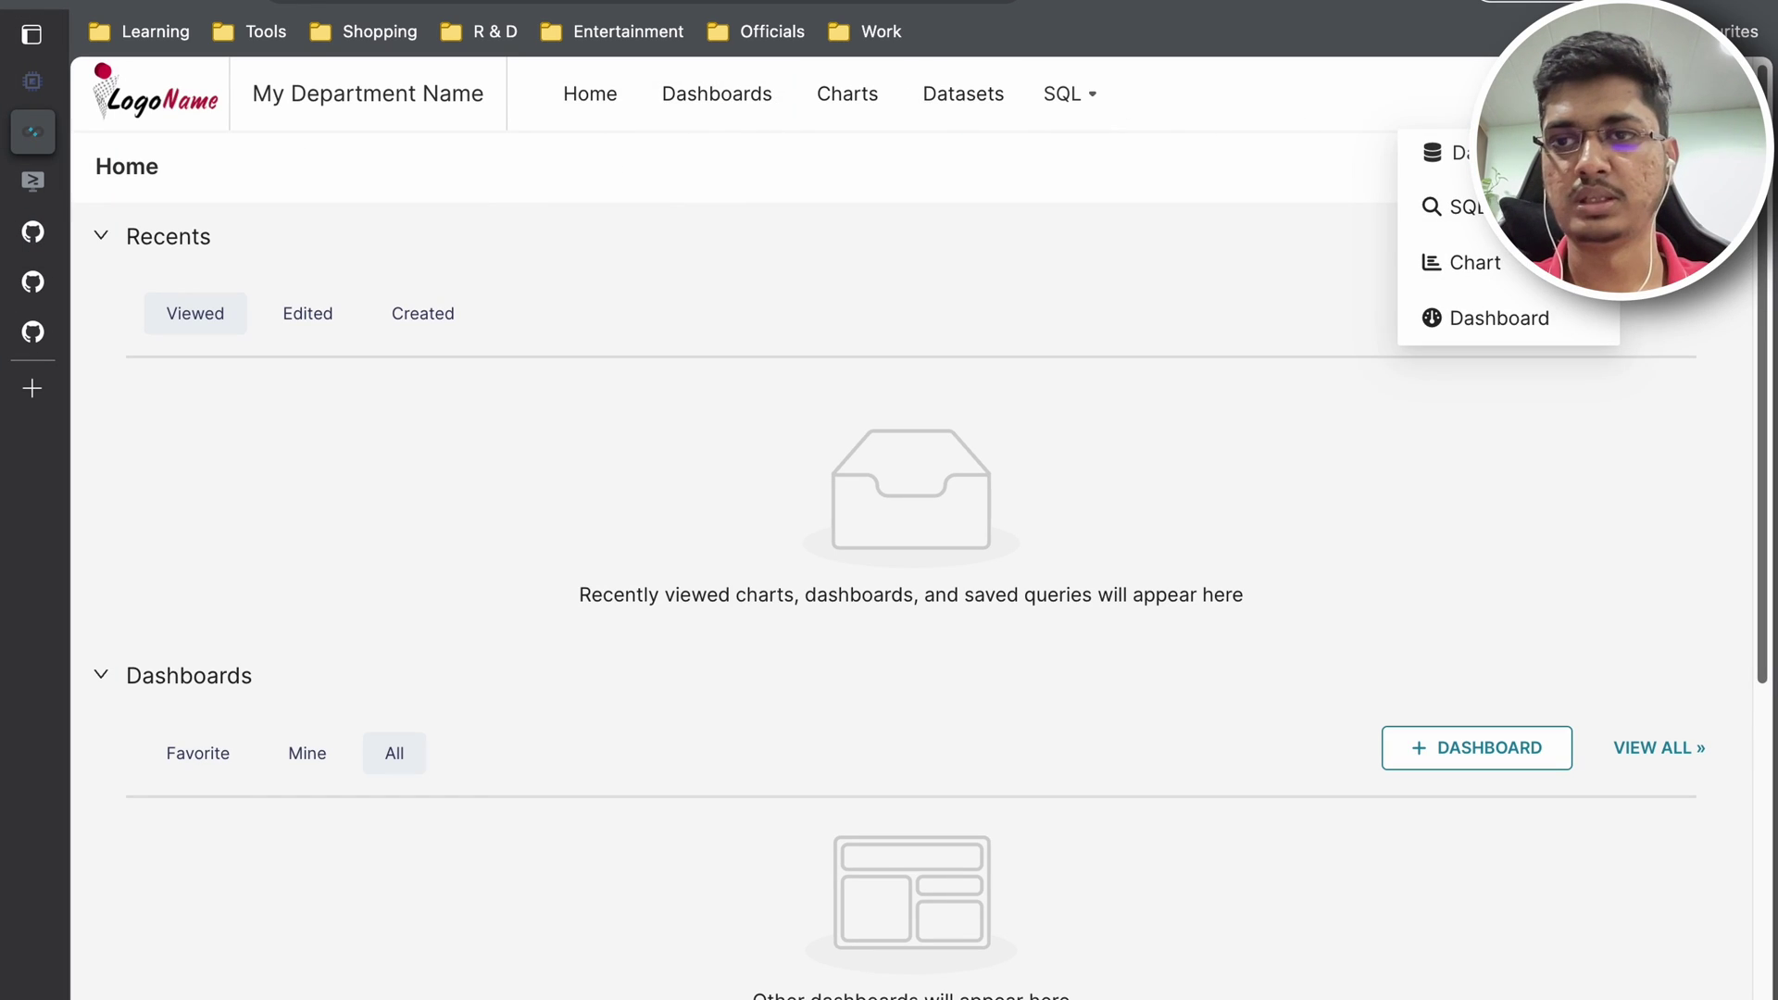
scroll(1282, 580, "down", 3)
scroll(952, 903, "down", 4)
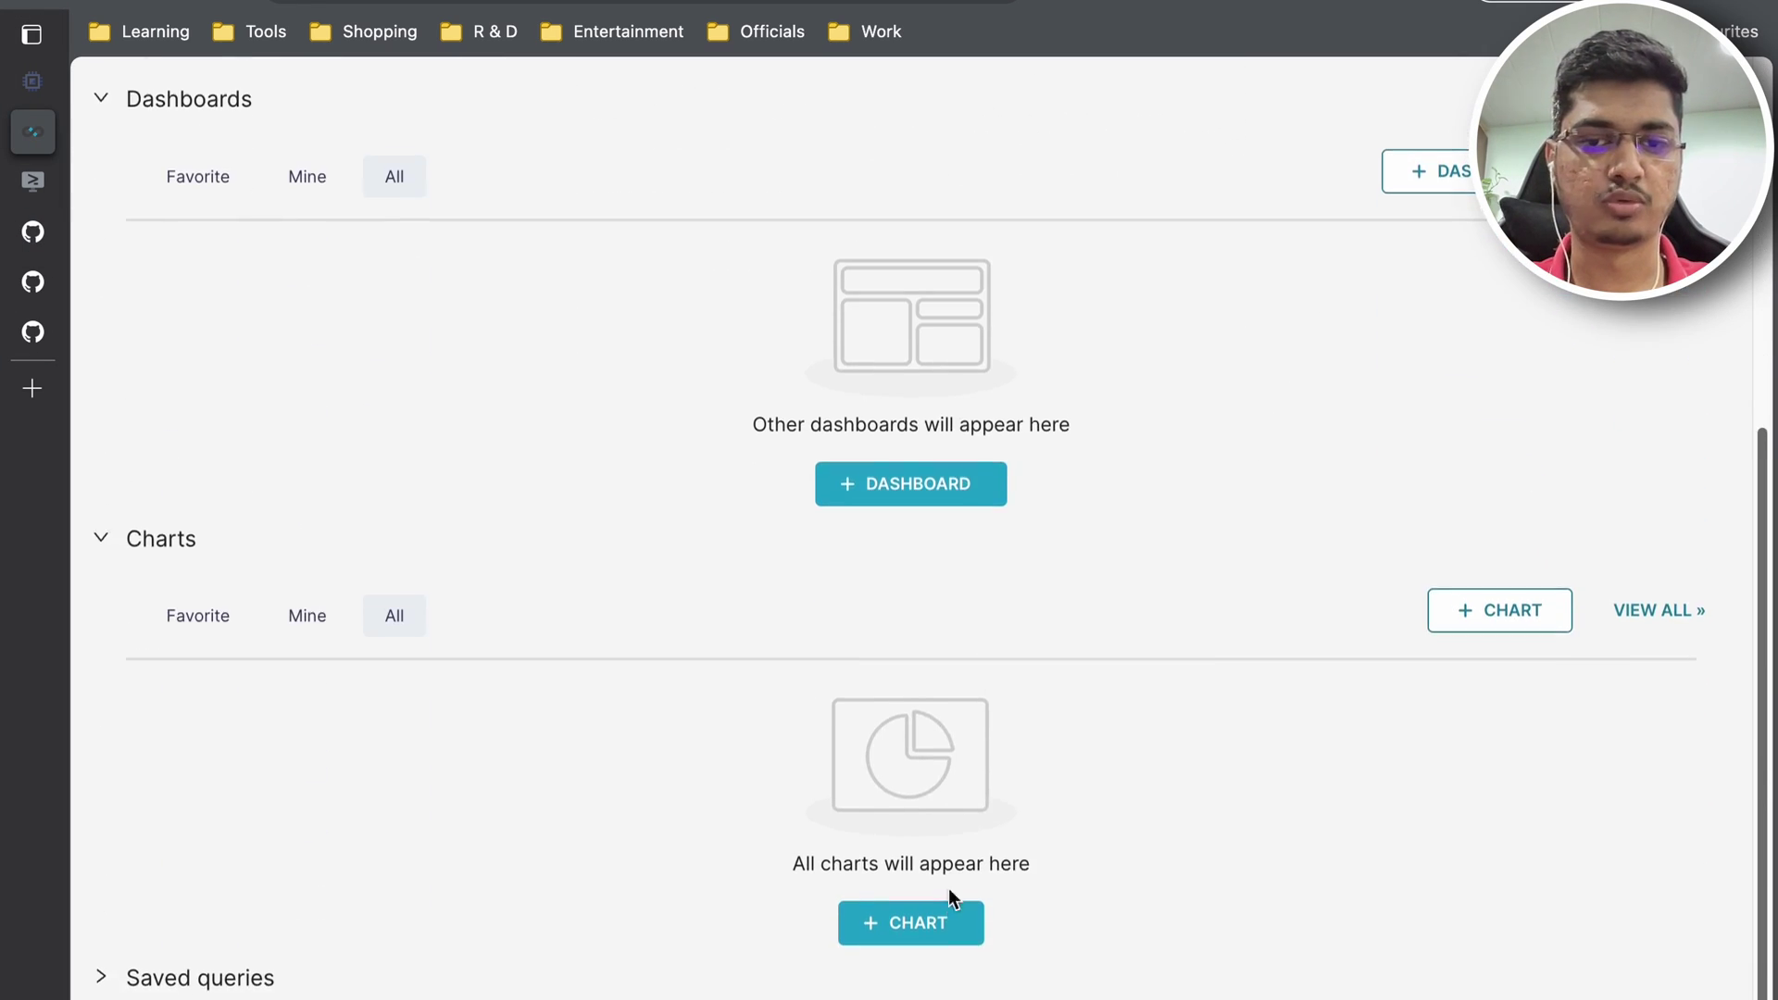
scroll(925, 880, "up", 7)
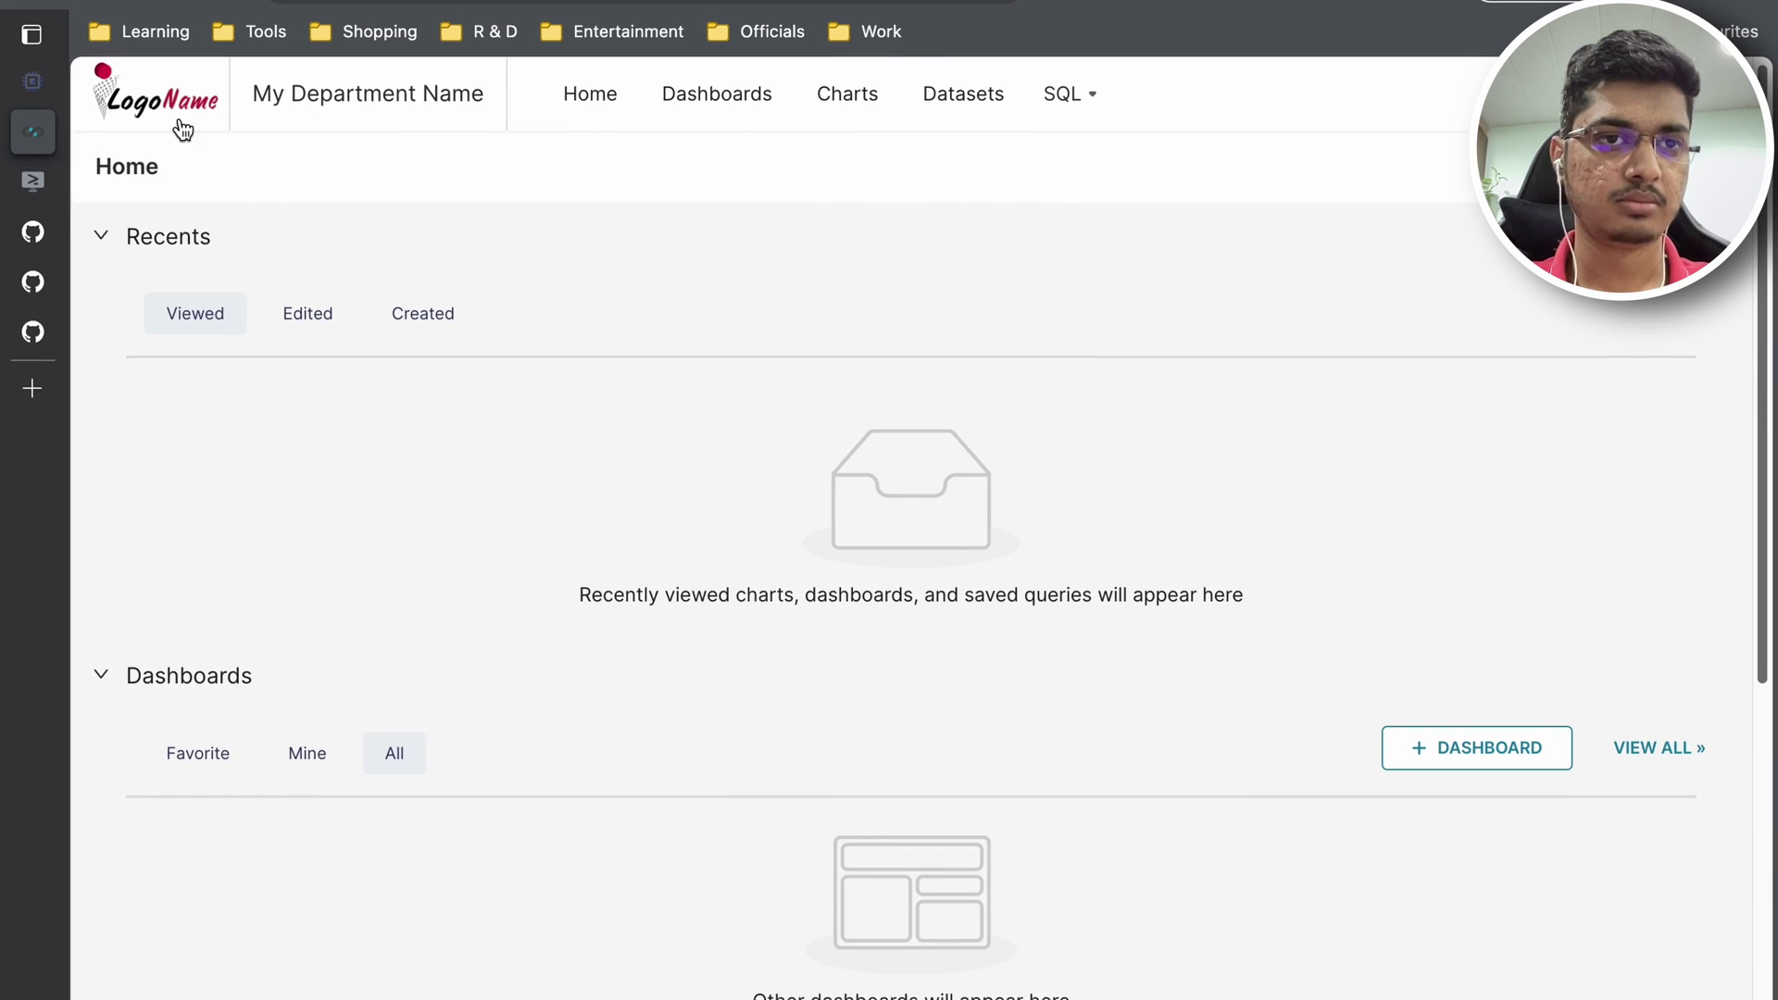
Step: Paste the THEME_OVERRIDES block (primary red, grayscale orange) into superset_config.py, save, and exit nano
left_click(45, 172)
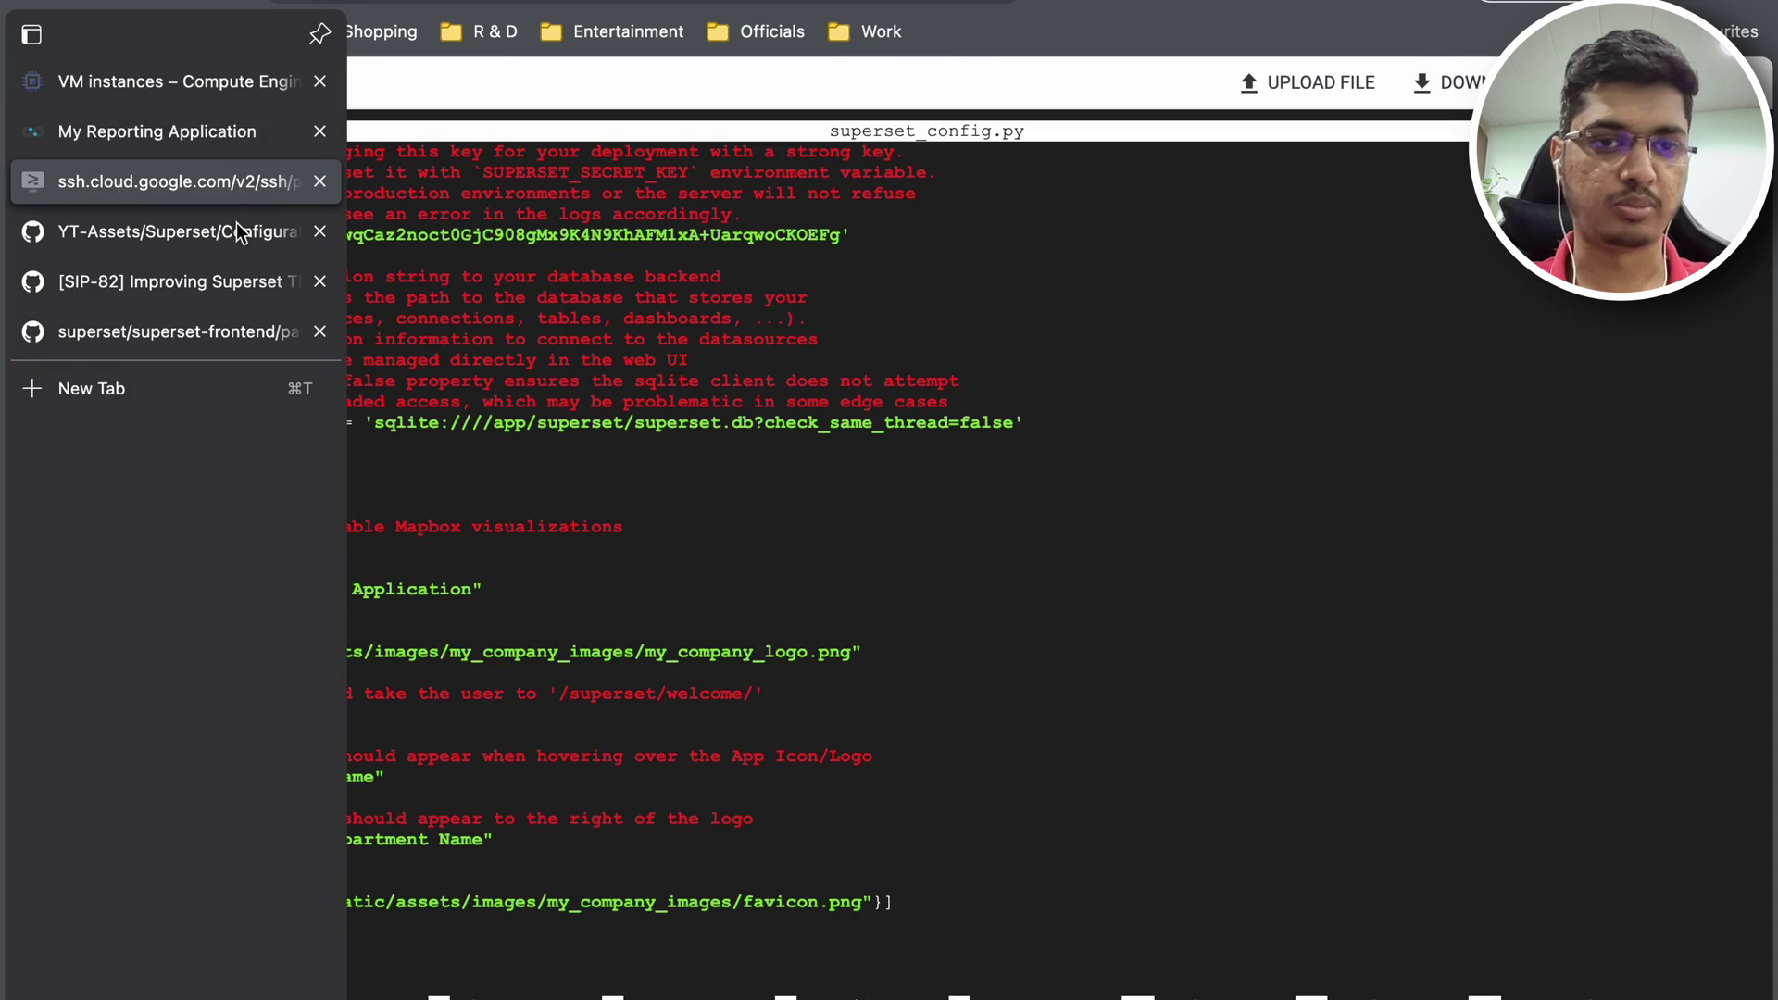
key("ctrl+v")
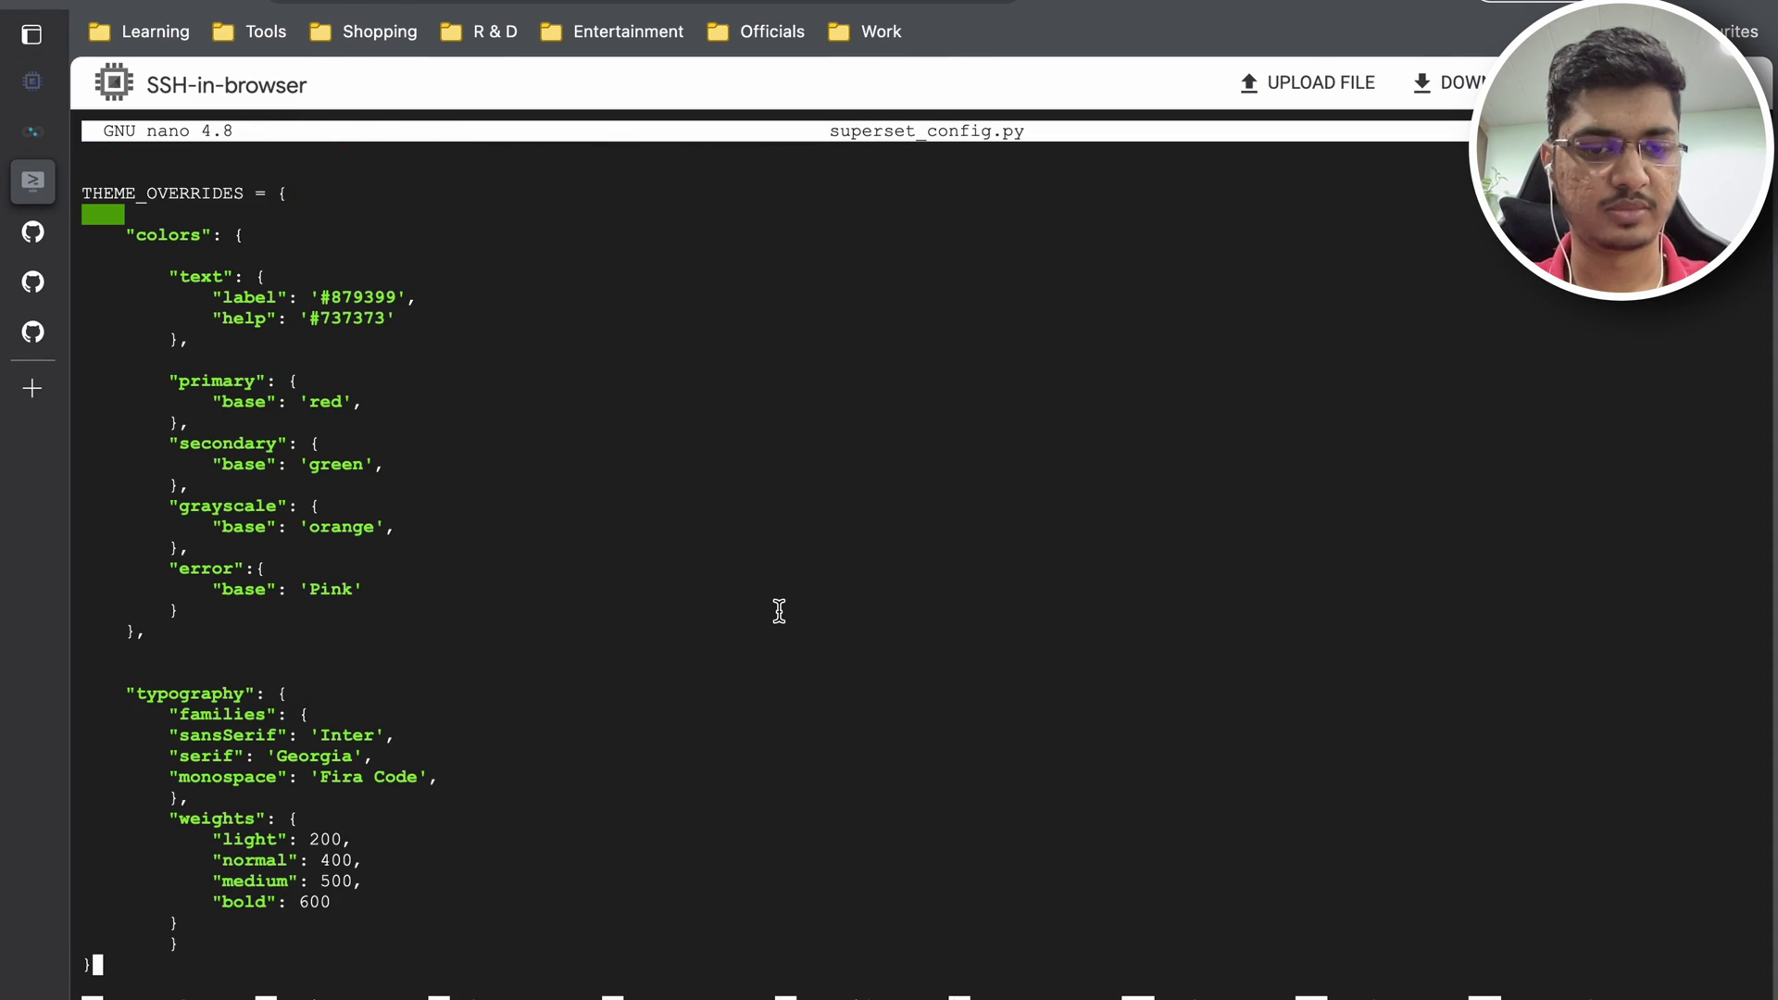
key("super+s")
key("Escape")
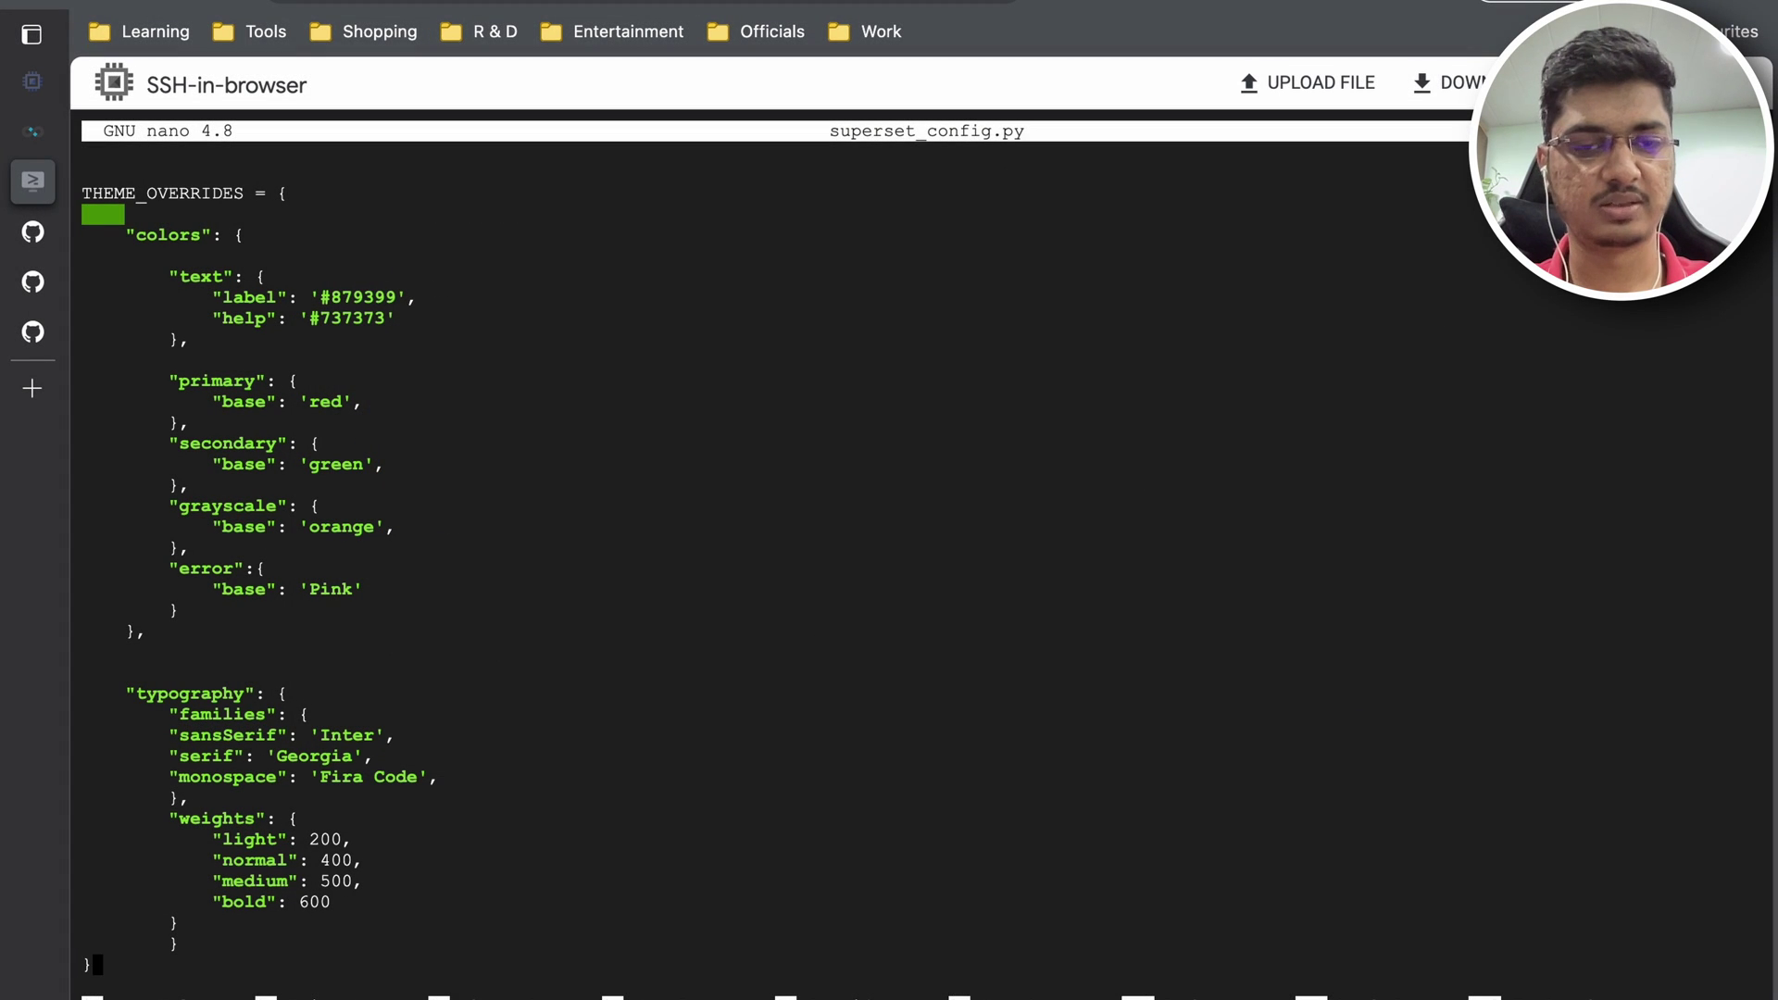
key("ctrl+s")
key("ctrl+x")
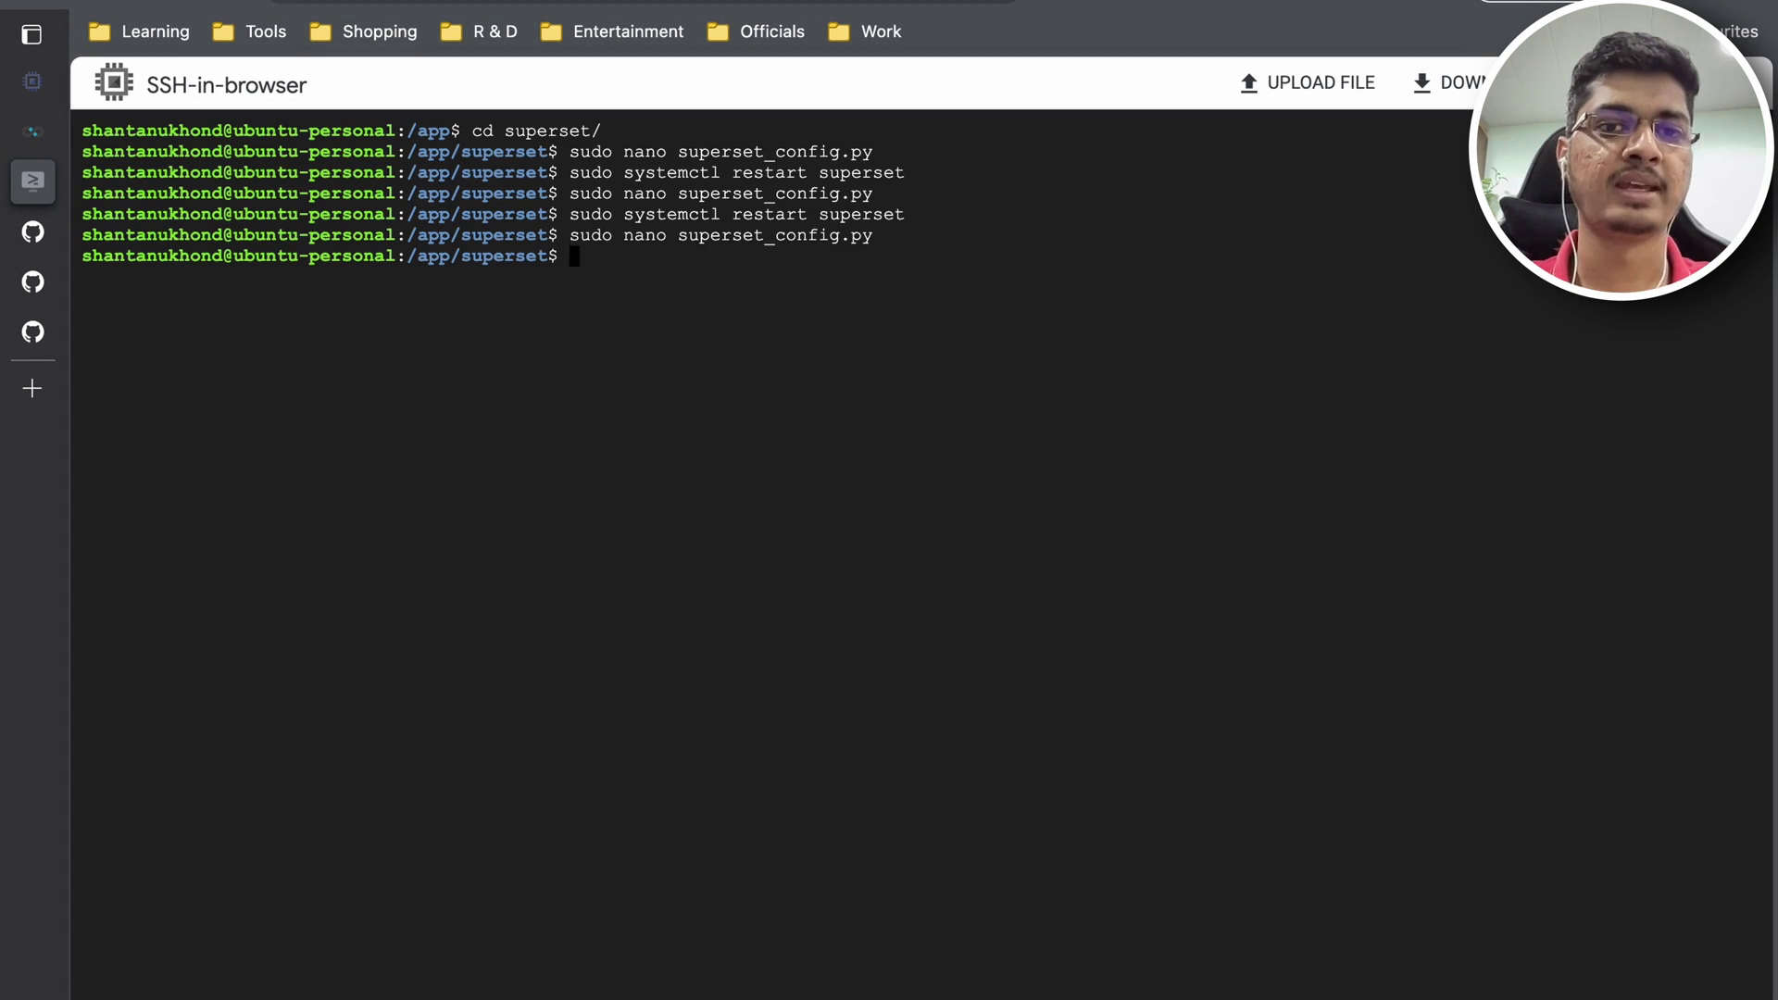
Step: Rerun sudo systemctl restart superset to apply the new theme config
key("Up")
key("Up")
key("Return")
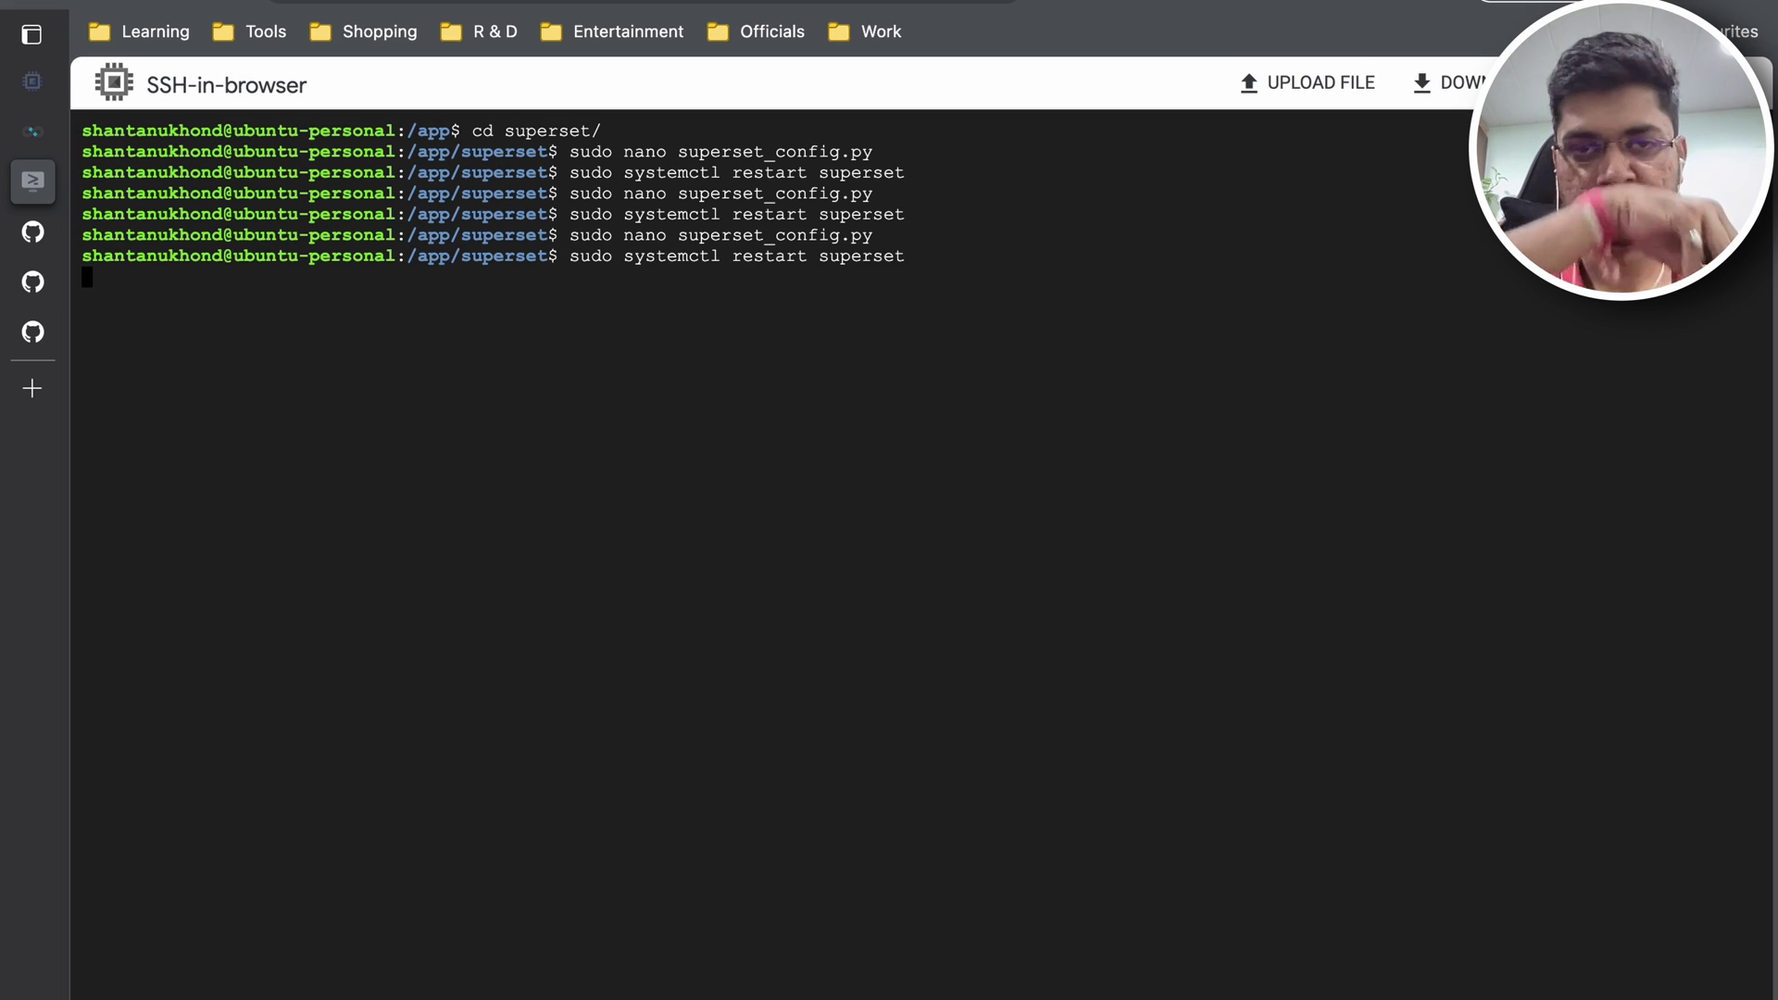
left_click(47, 143)
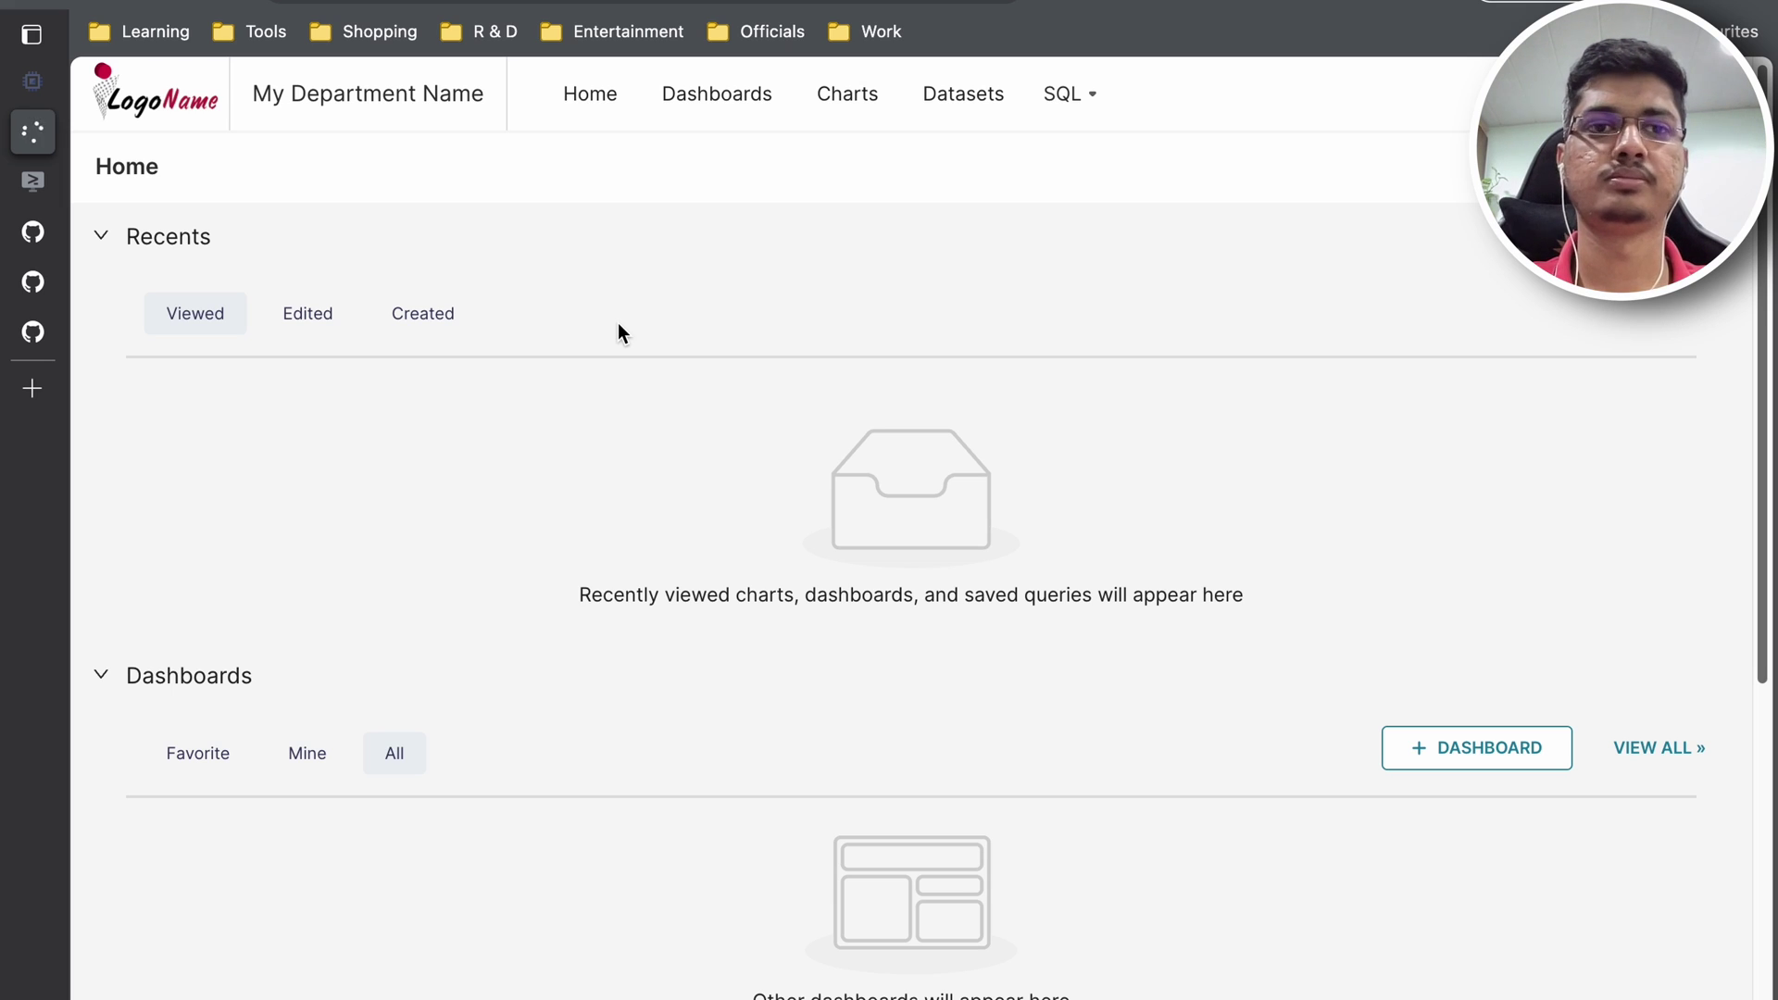
Step: Reload the Superset home page and check that dashboard and chart buttons now render red
key("ctrl+Tab")
key("ctrl+shift+Tab")
scroll(786, 360, "down", 6)
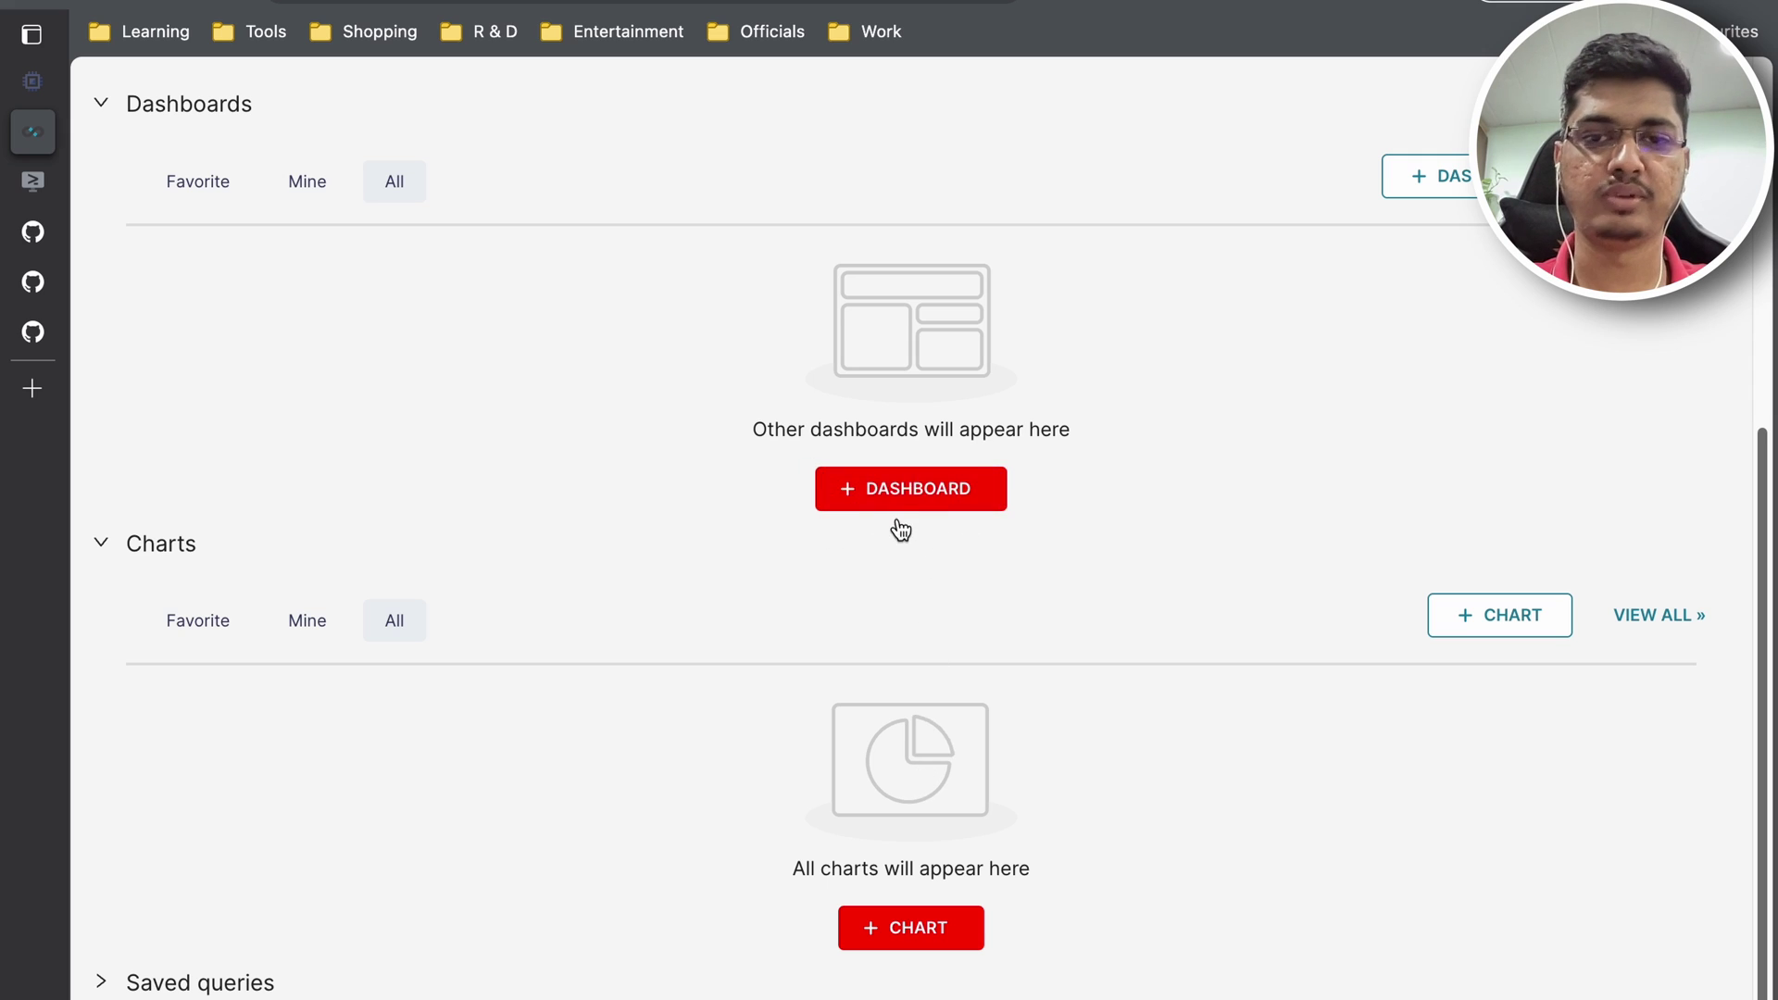
scroll(870, 405, "up", 6)
mouse_move(42, 210)
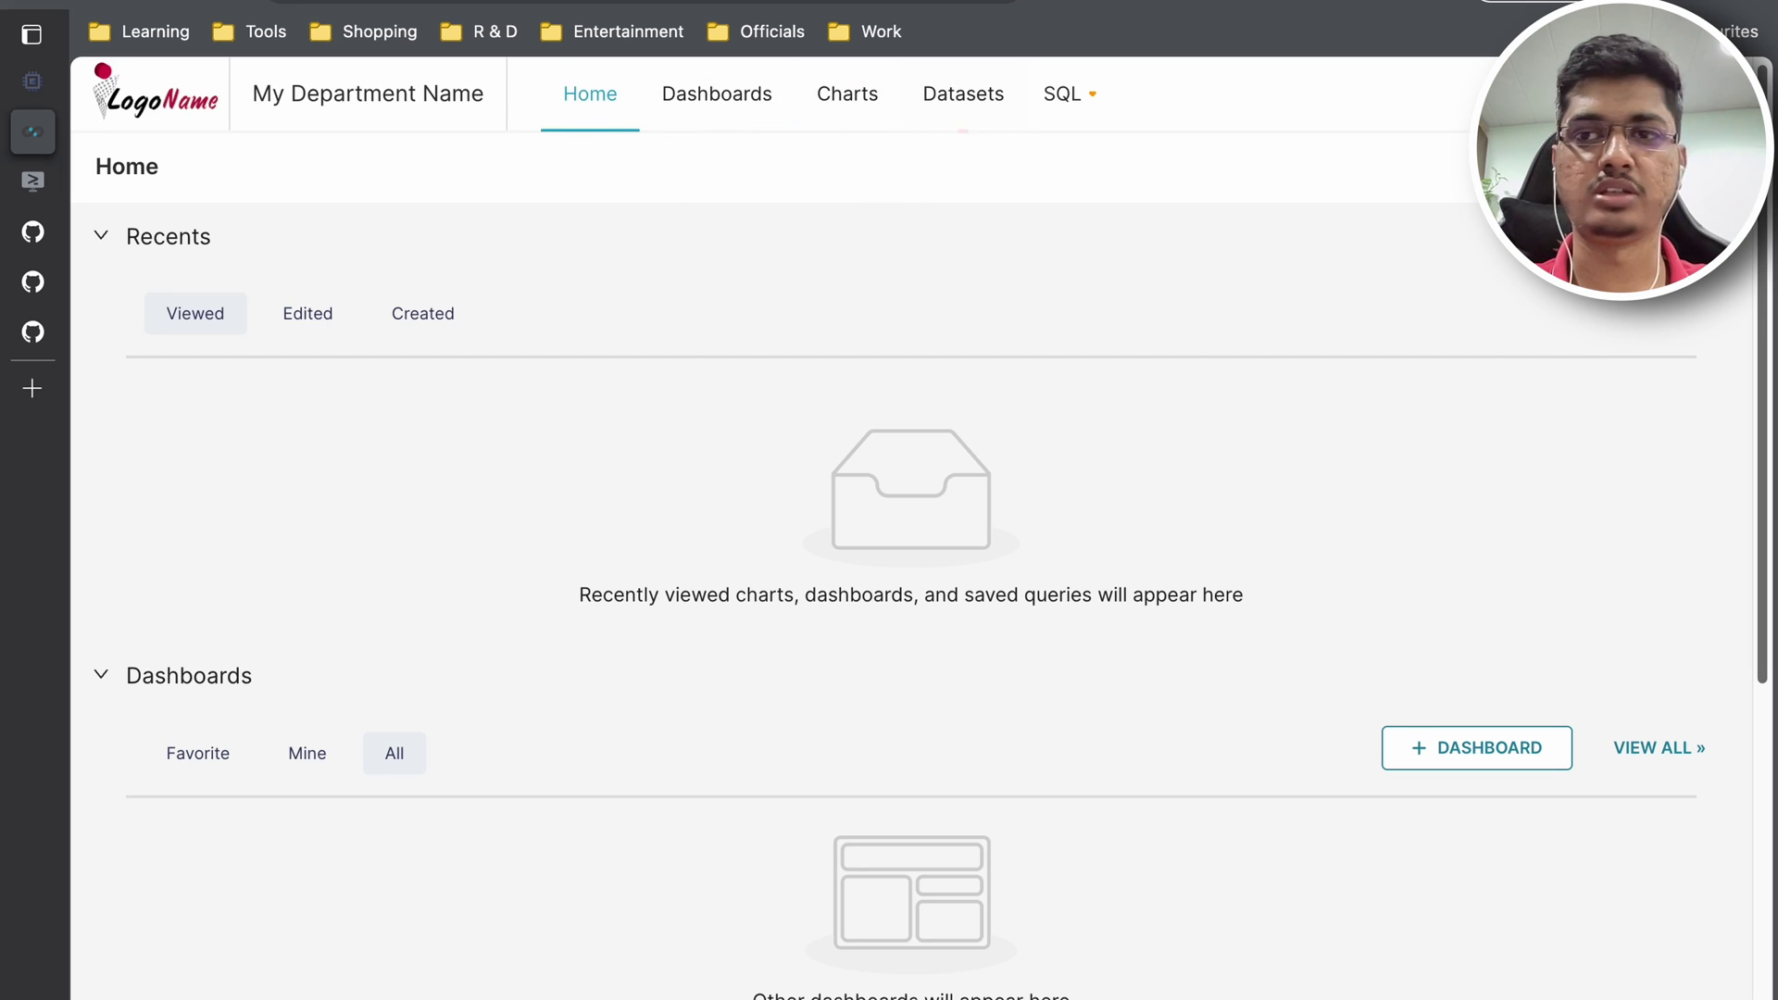
Step: Reopen superset_config.py in nano and bring up the SIP-82 theming issue #20159
mouse_move(1667, 93)
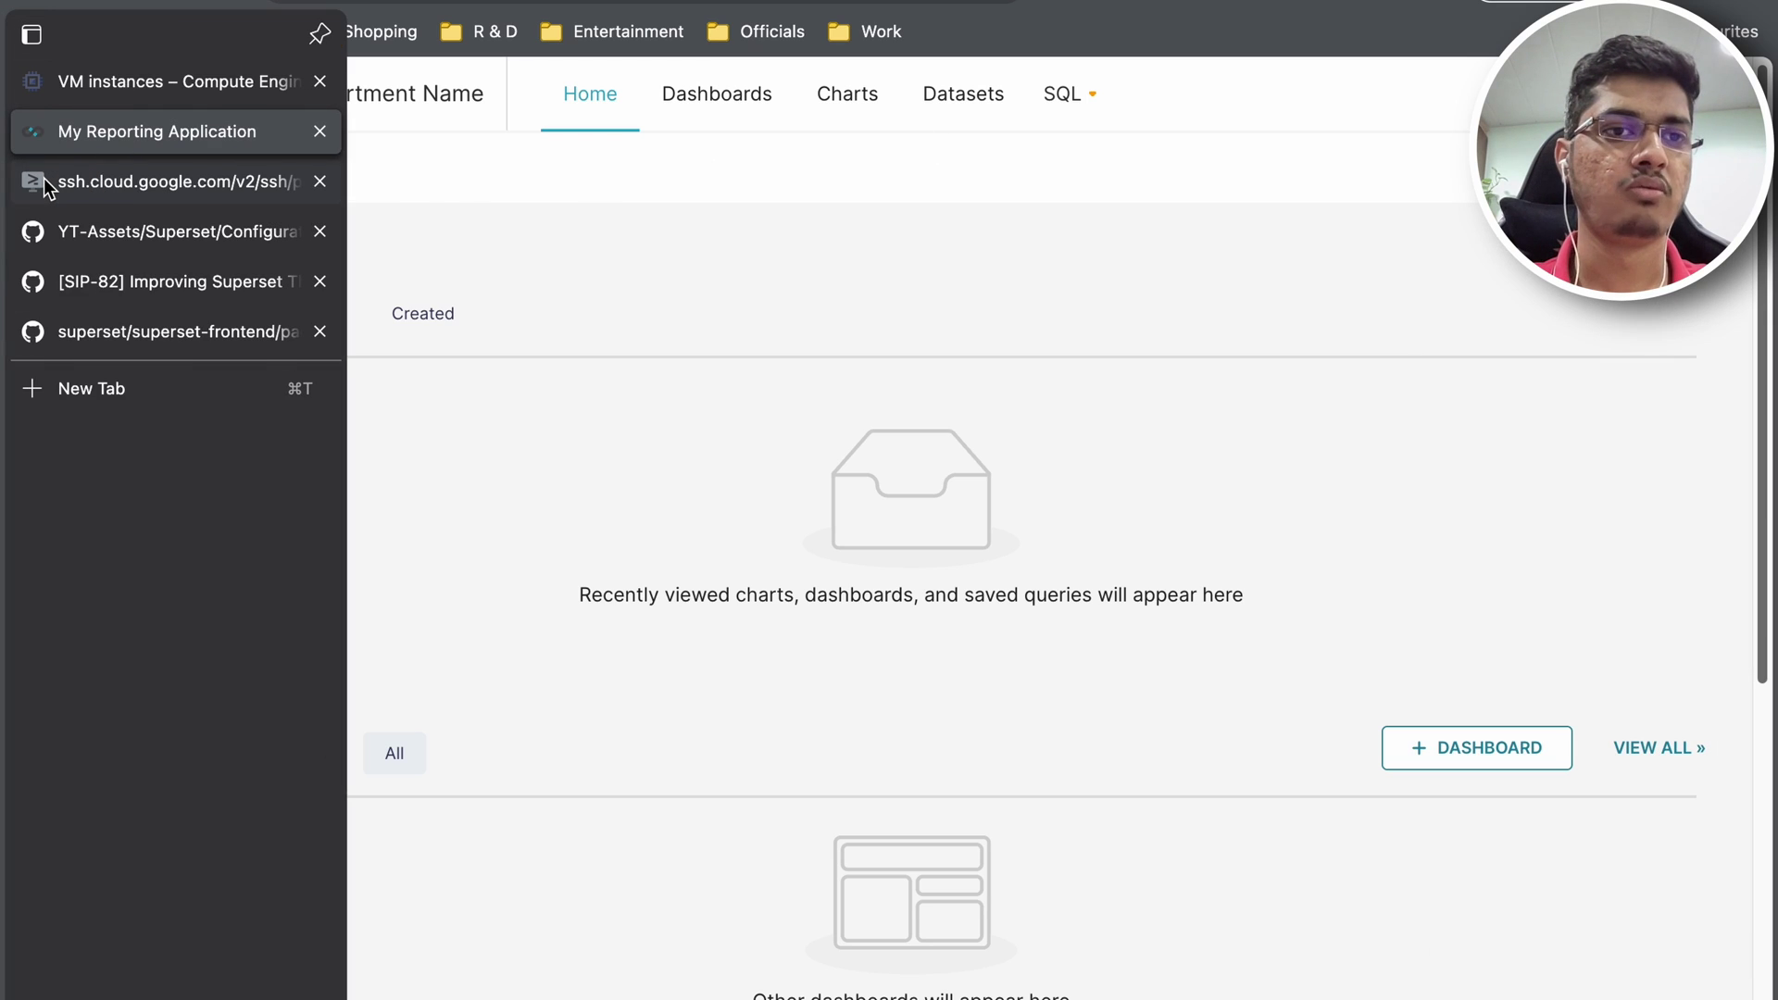
left_click(127, 179)
key("Up")
key("Up")
key("Return")
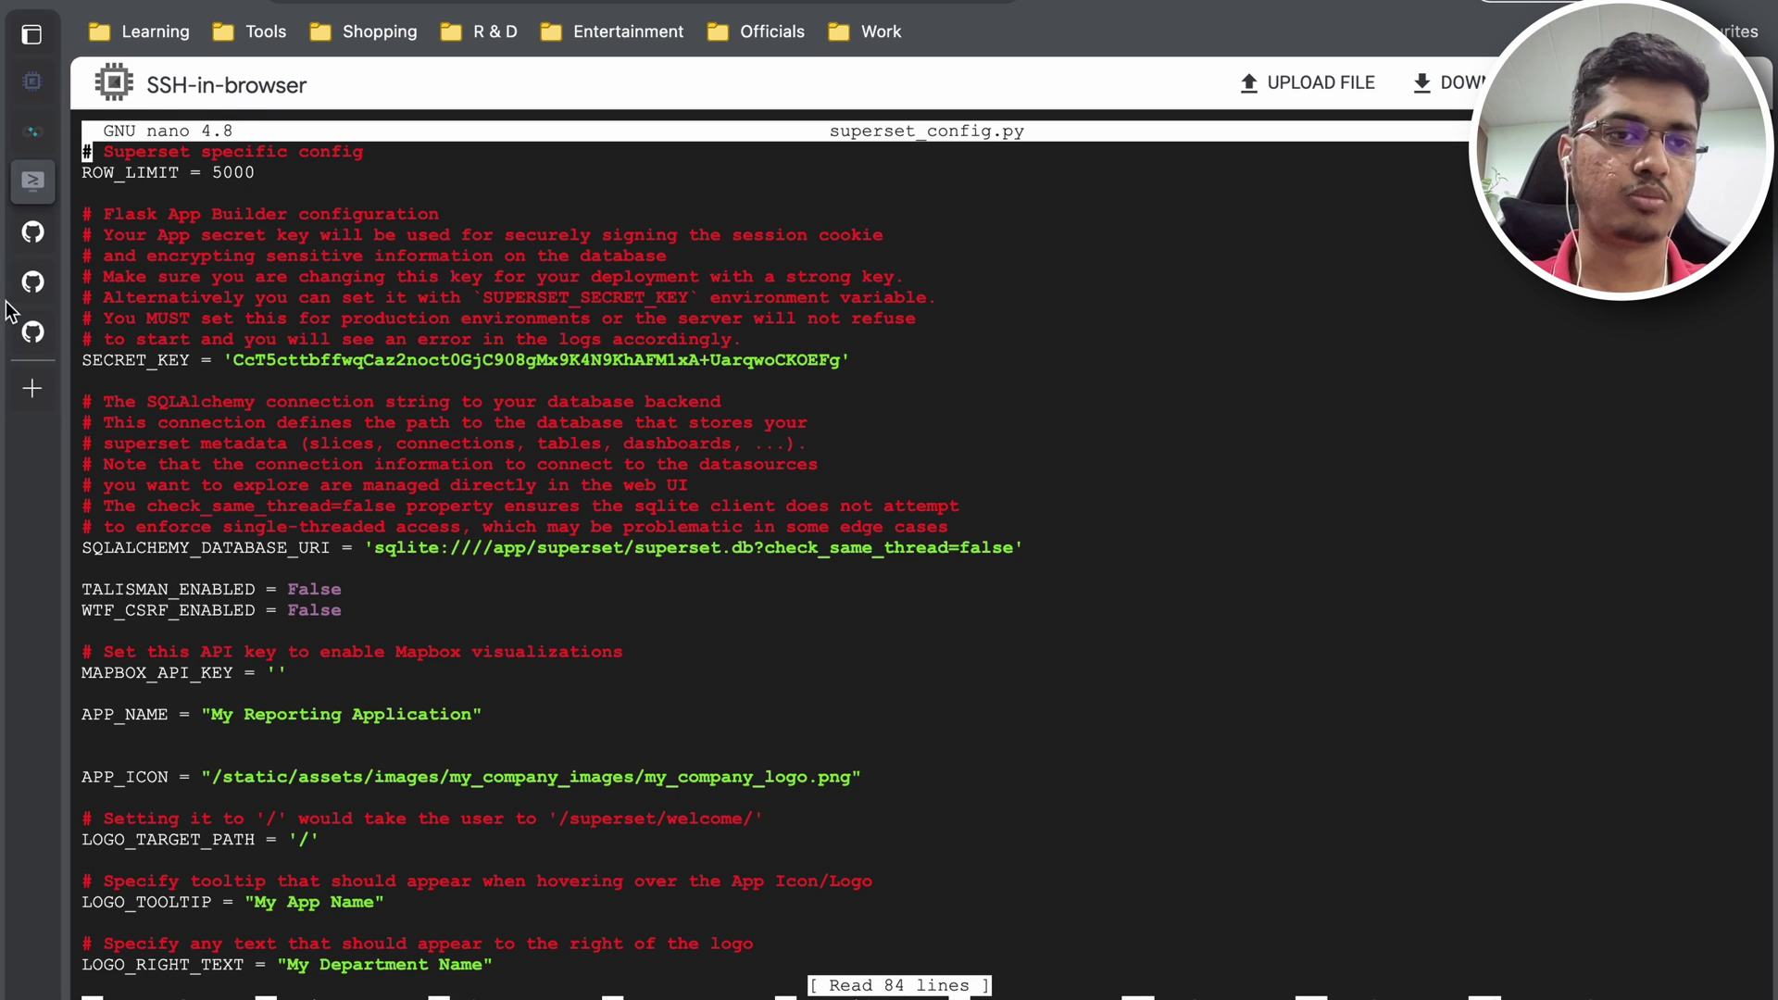
left_click(81, 281)
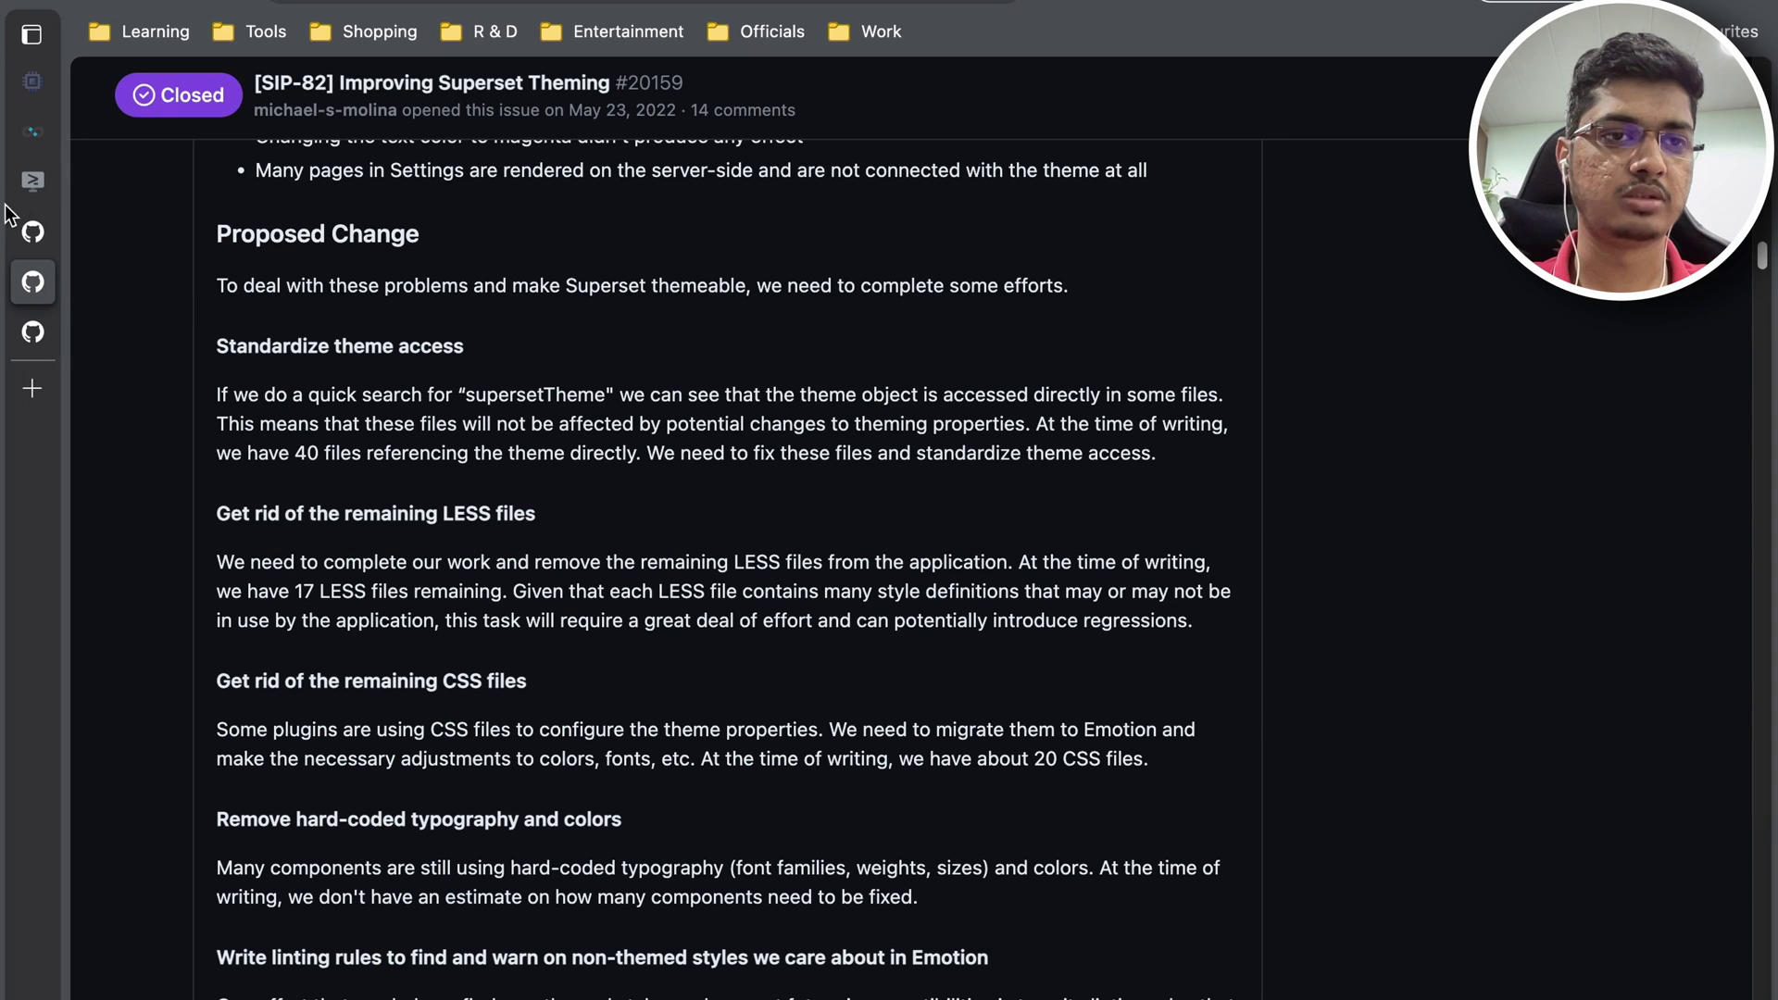
Step: Open superset-frontend's style/index.tsx and scroll through the defaultTheme typography and spacing values
left_click(28, 230)
left_click(41, 344)
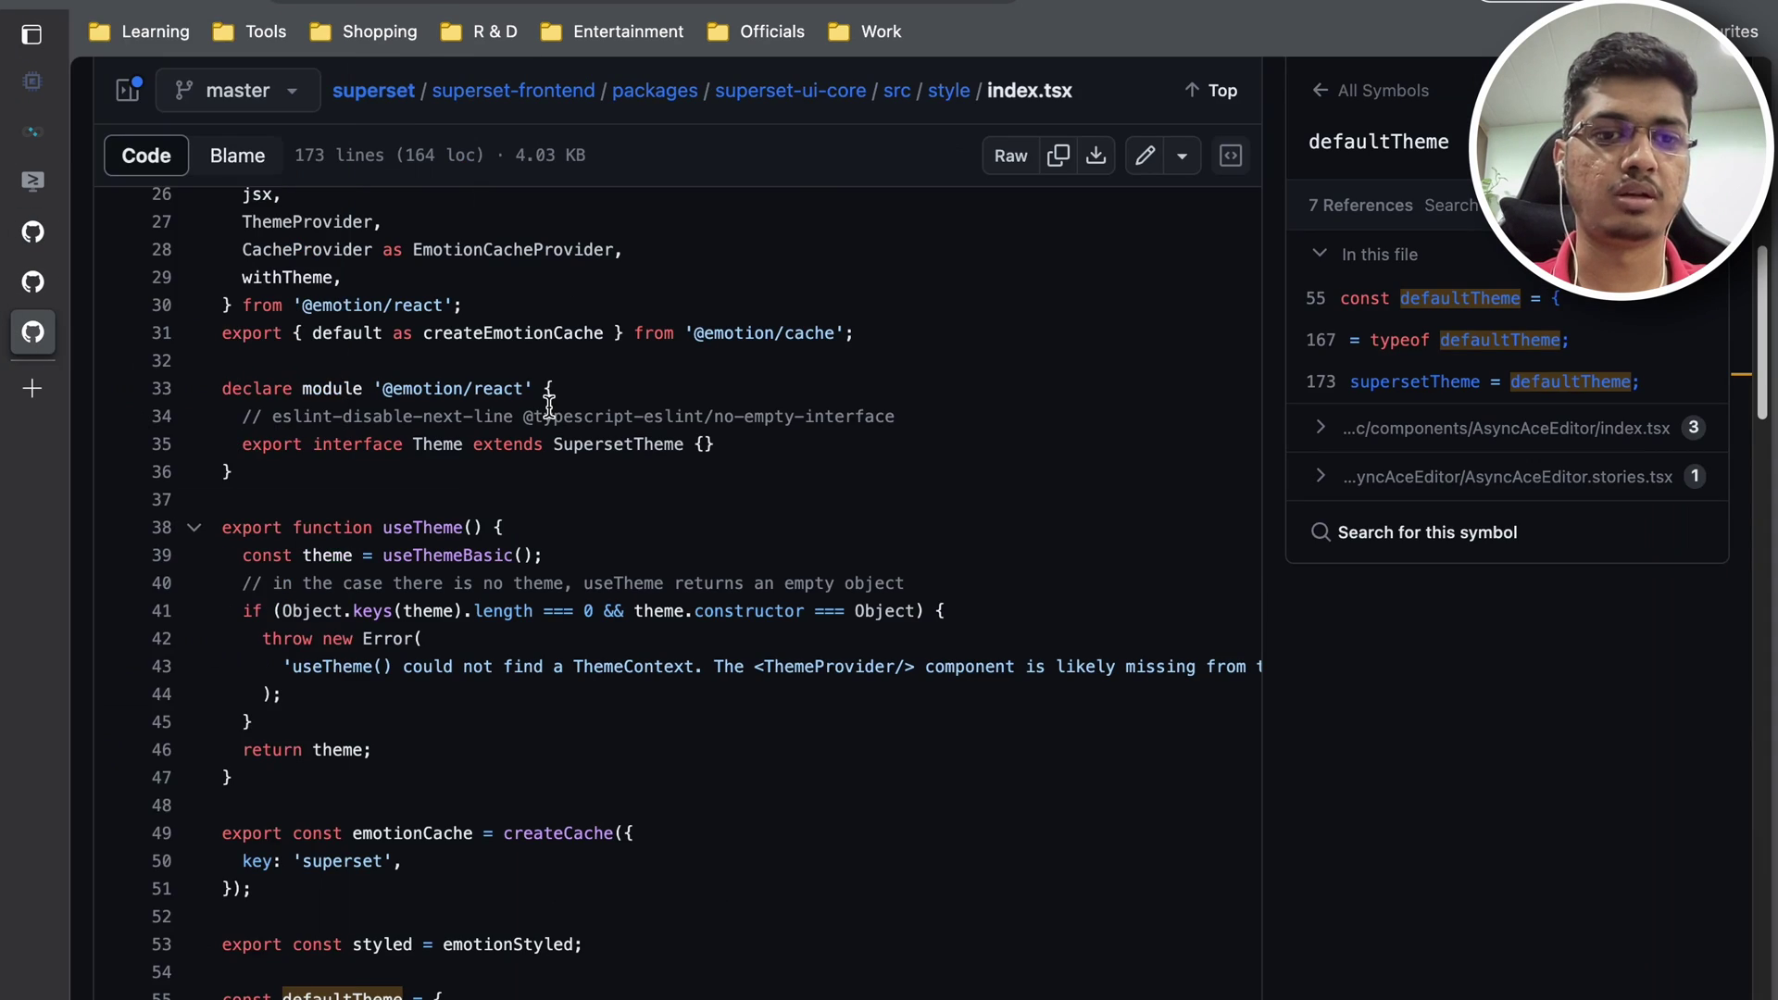
scroll(549, 406, "down", 10)
scroll(504, 365, "up", 5)
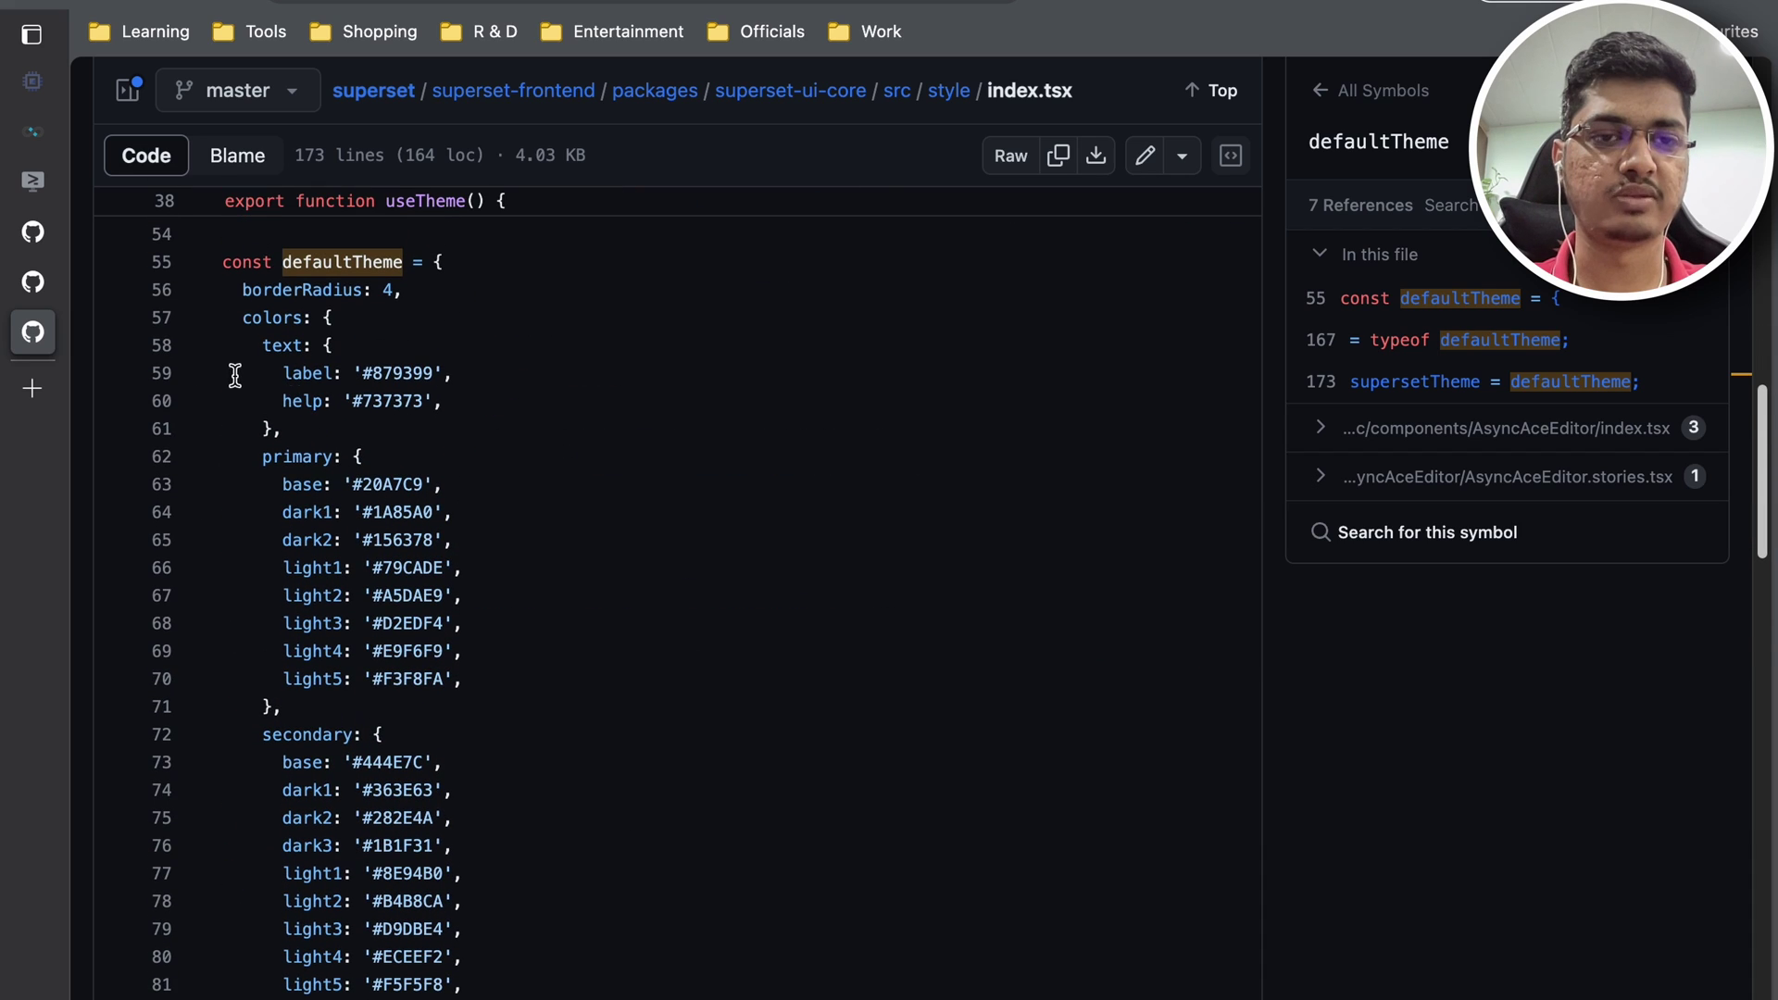
scroll(307, 543, "down", 5)
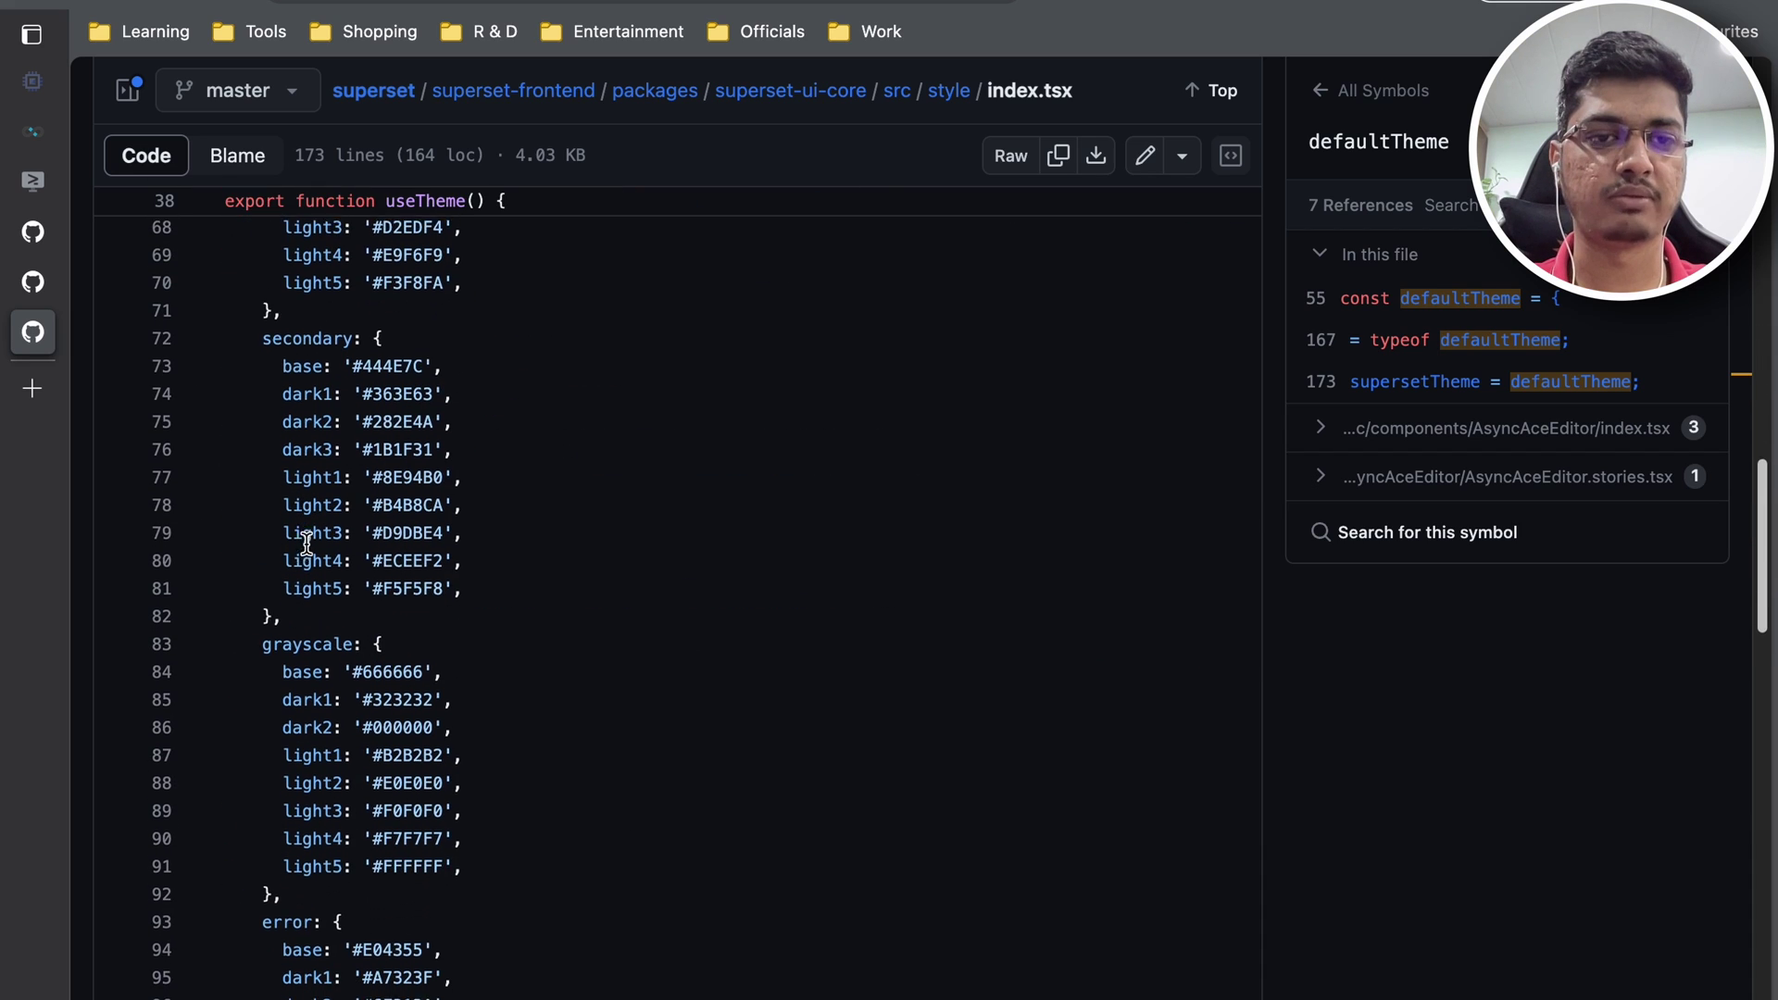
scroll(306, 543, "down", 5)
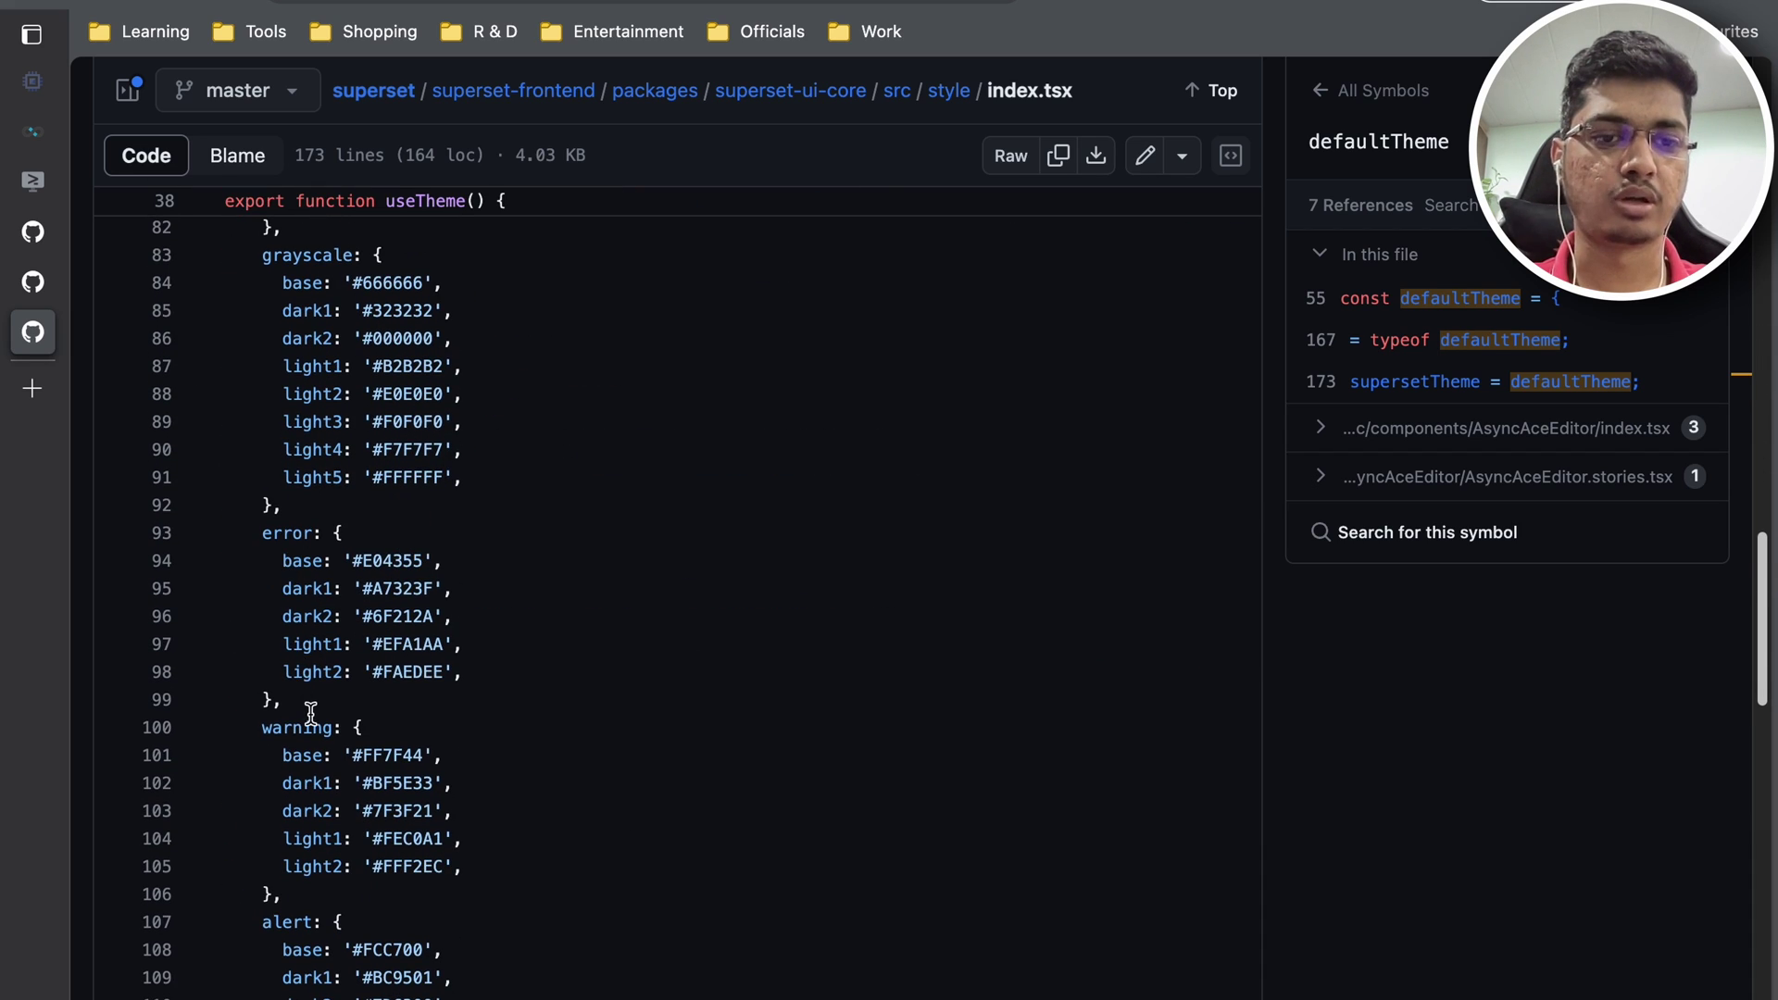
scroll(310, 712, "down", 6)
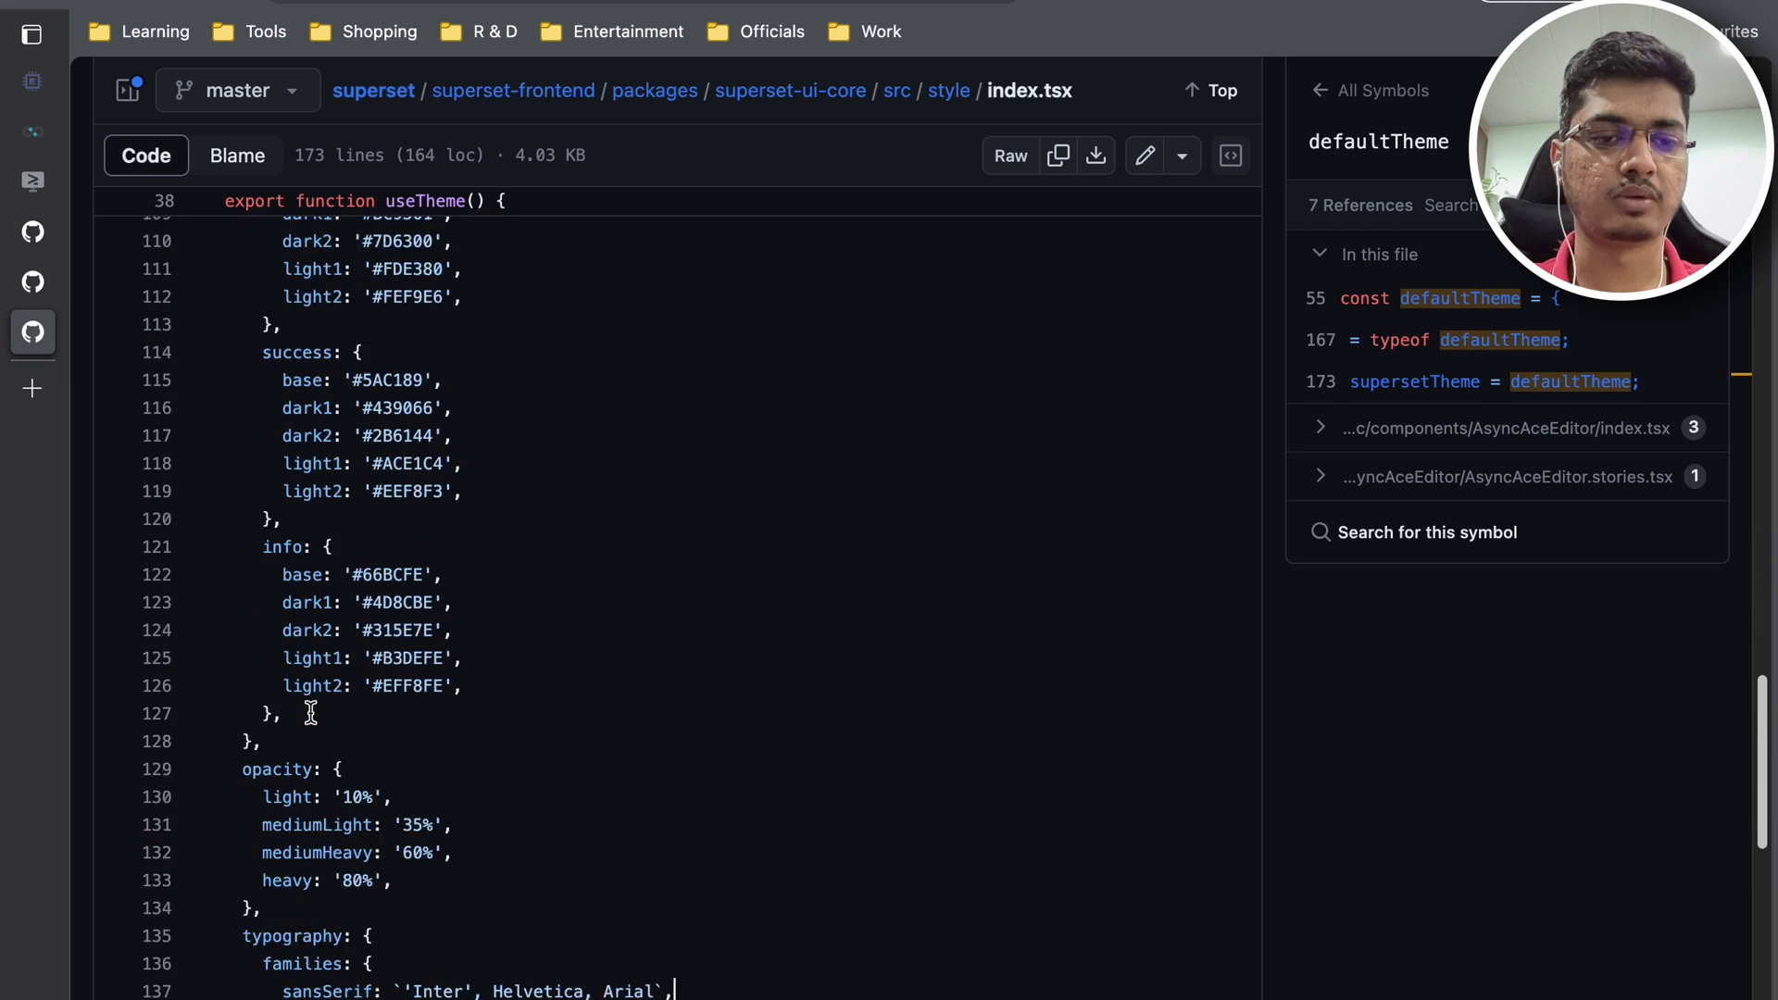
scroll(310, 712, "down", 7)
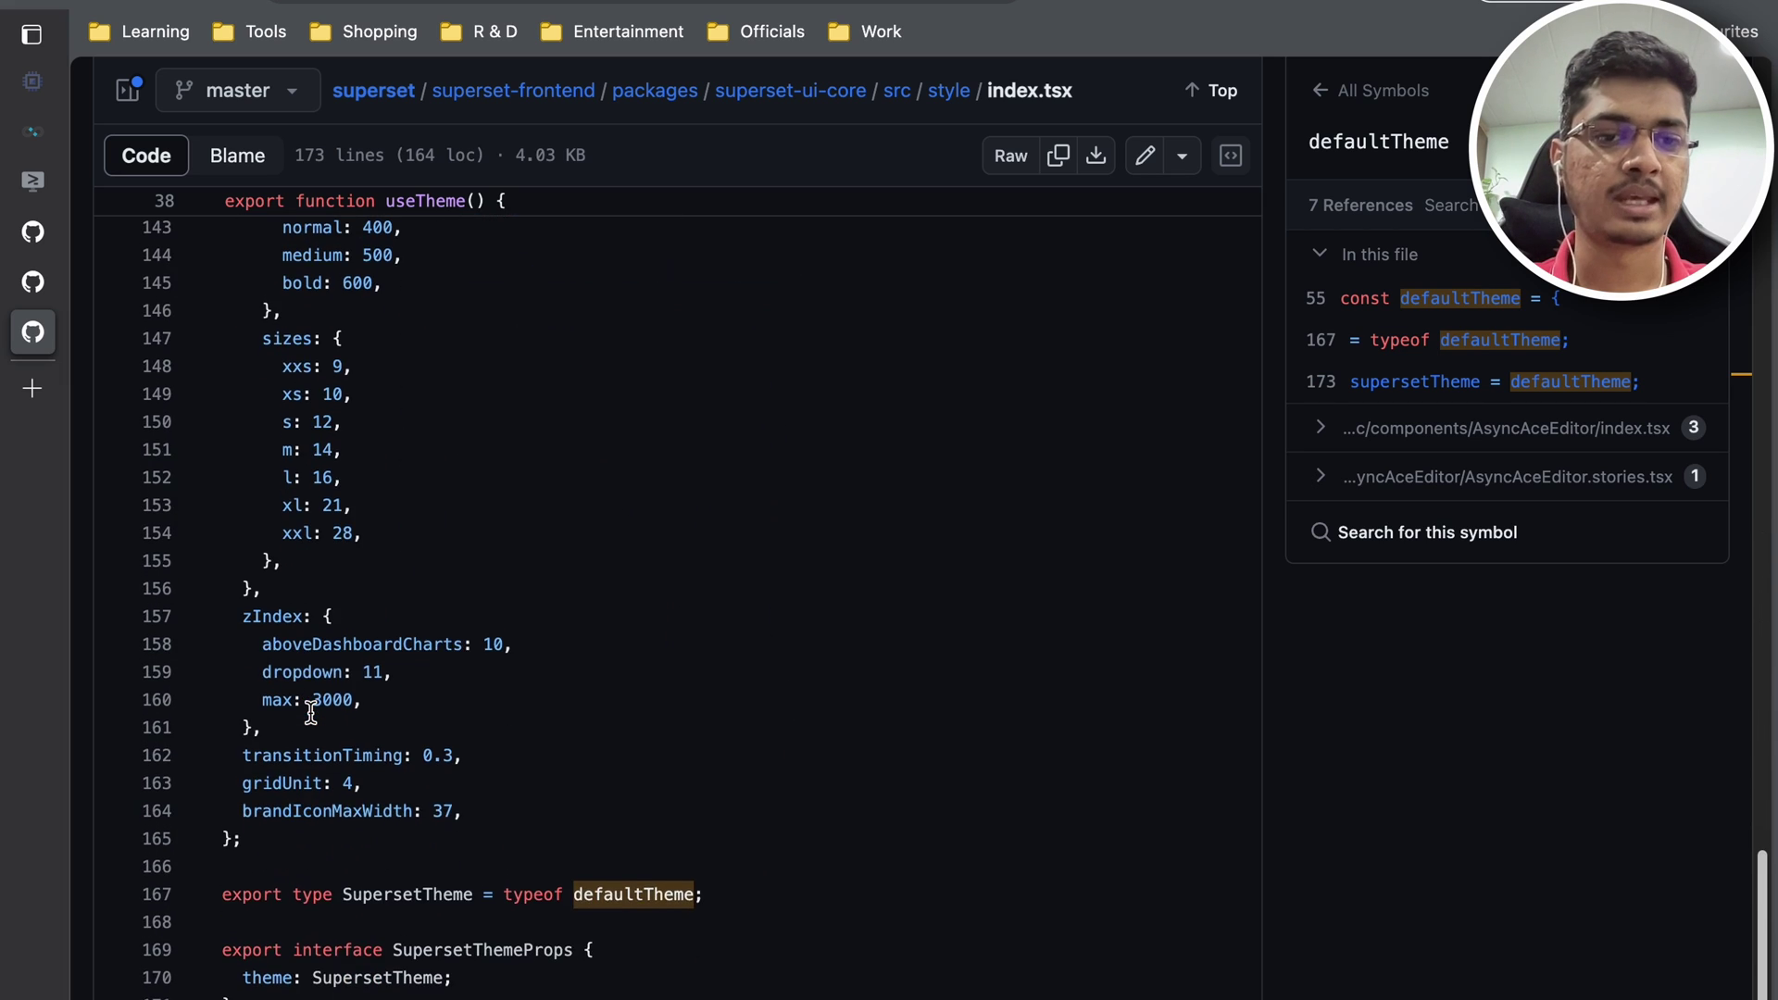
scroll(311, 712, "down", 2)
Step: Scroll back up to the defaultTheme error, warning, alert and success colour values
scroll(310, 712, "up", 1)
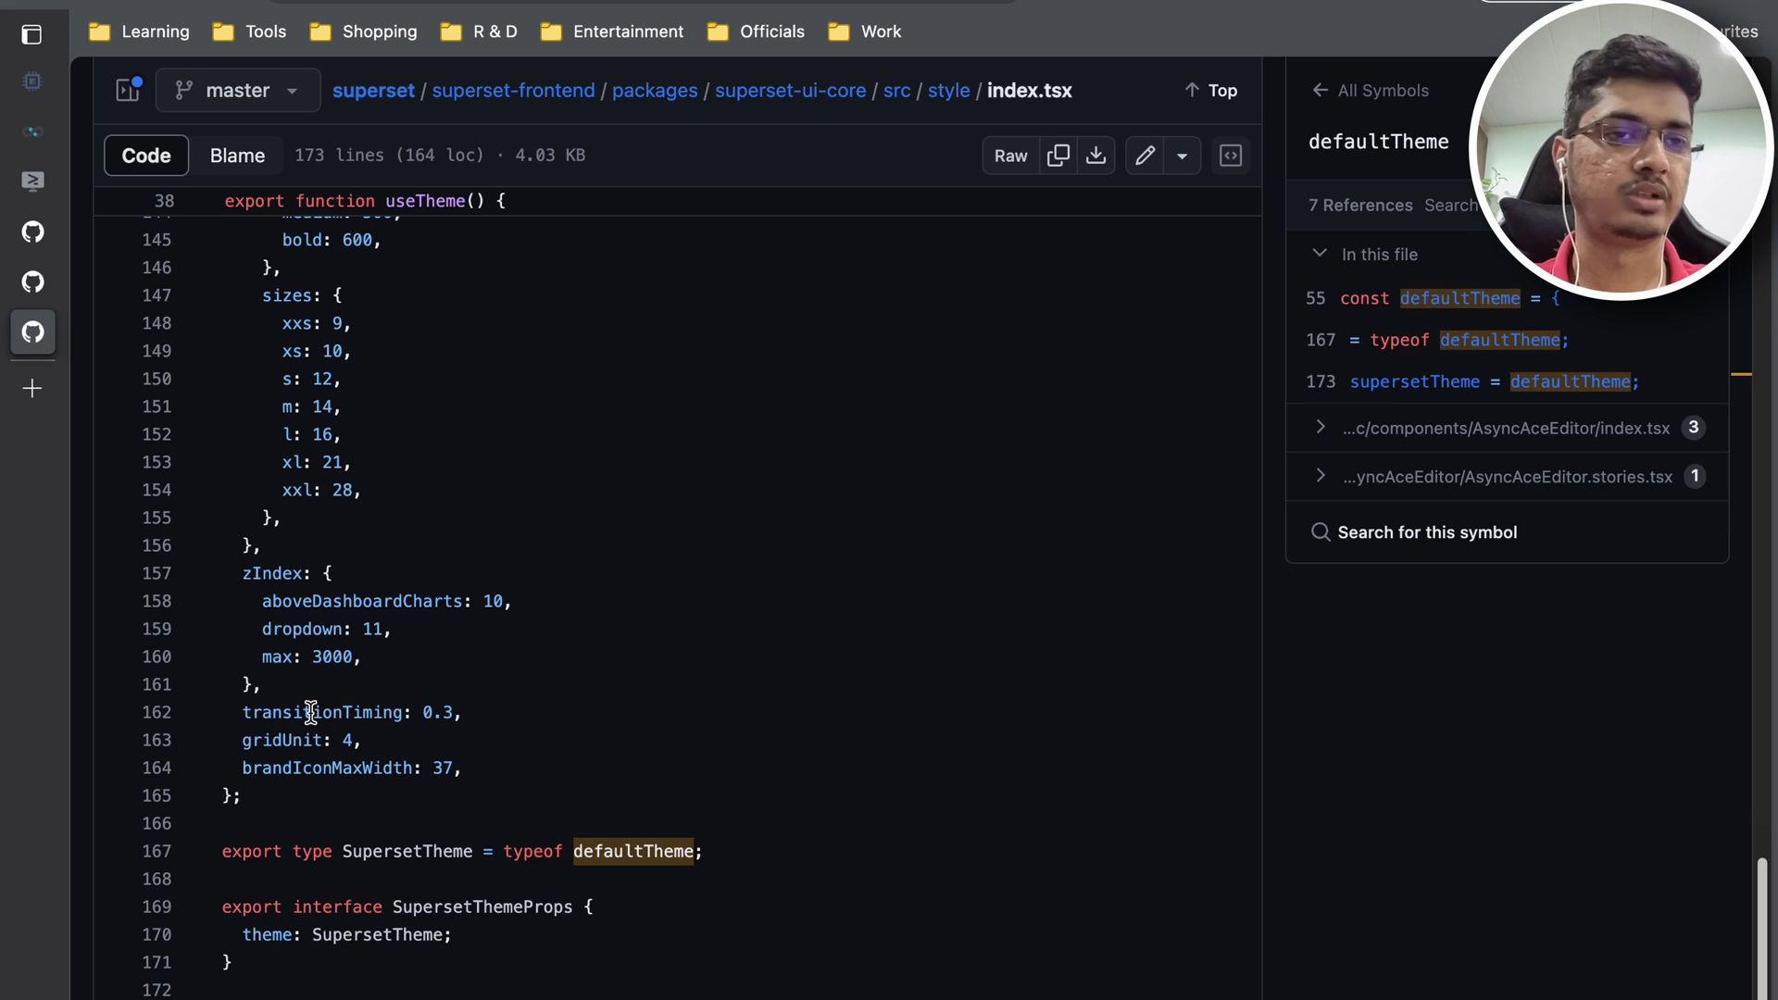
scroll(310, 712, "up", 4)
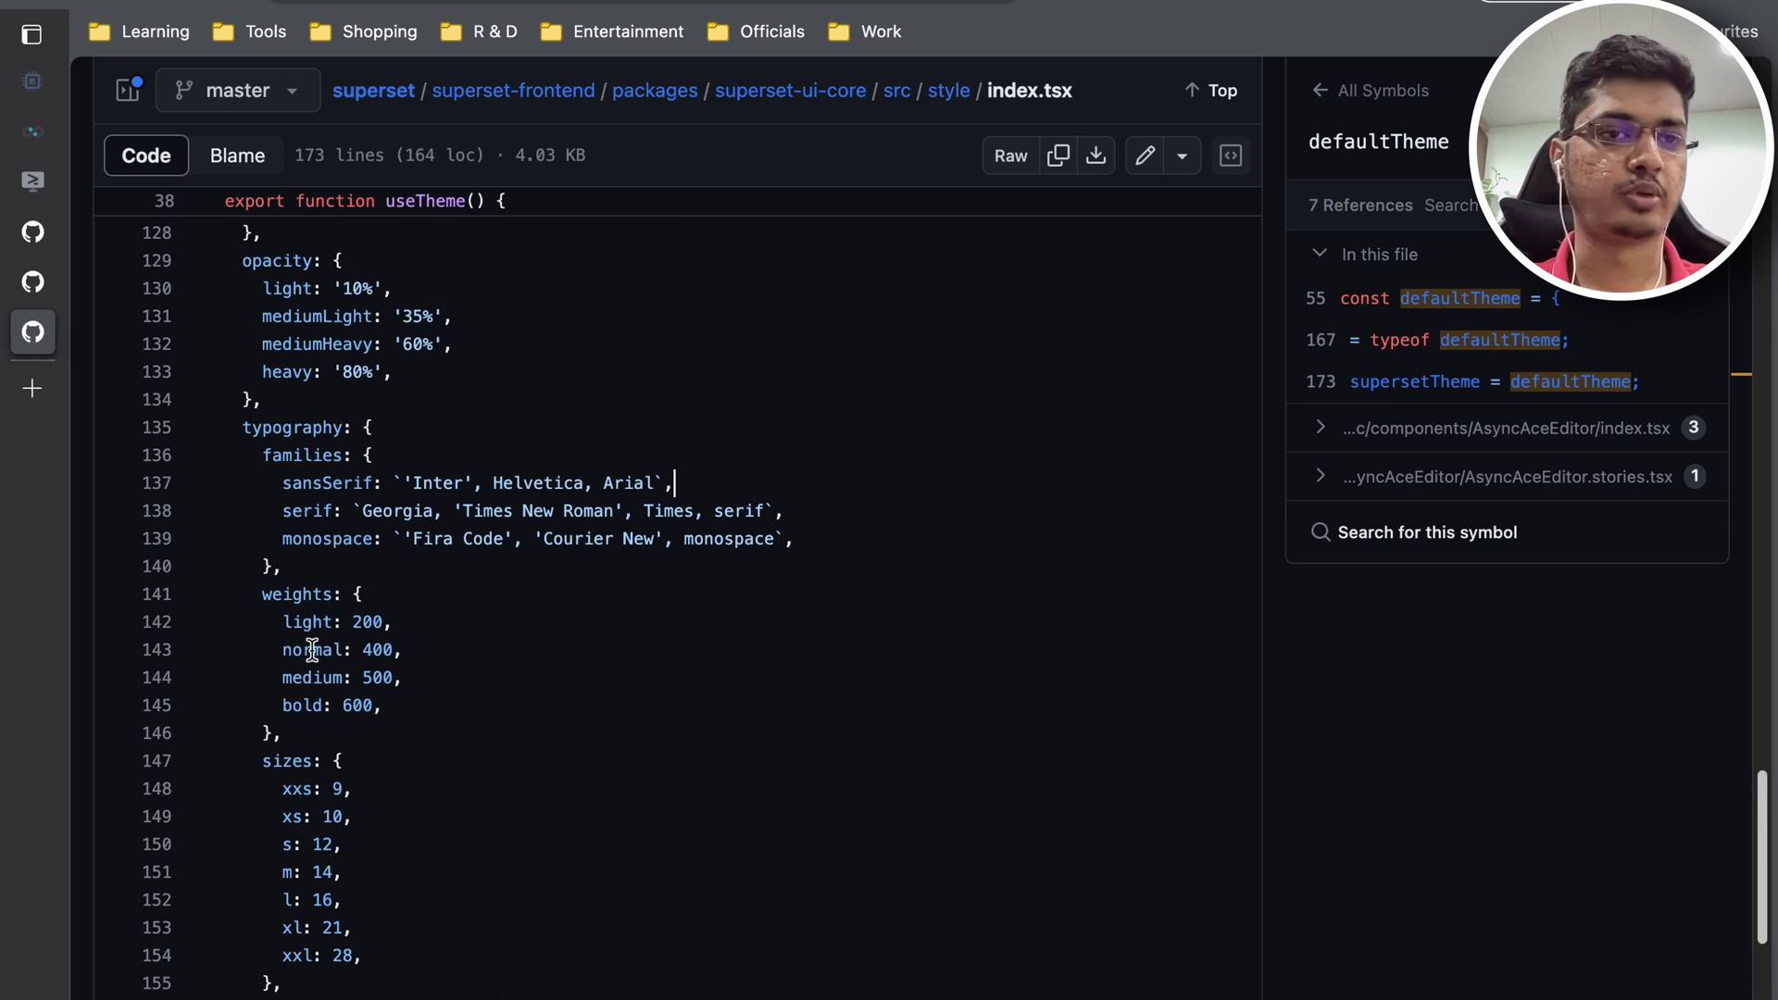
scroll(309, 513, "up", 5)
scroll(310, 513, "up", 1)
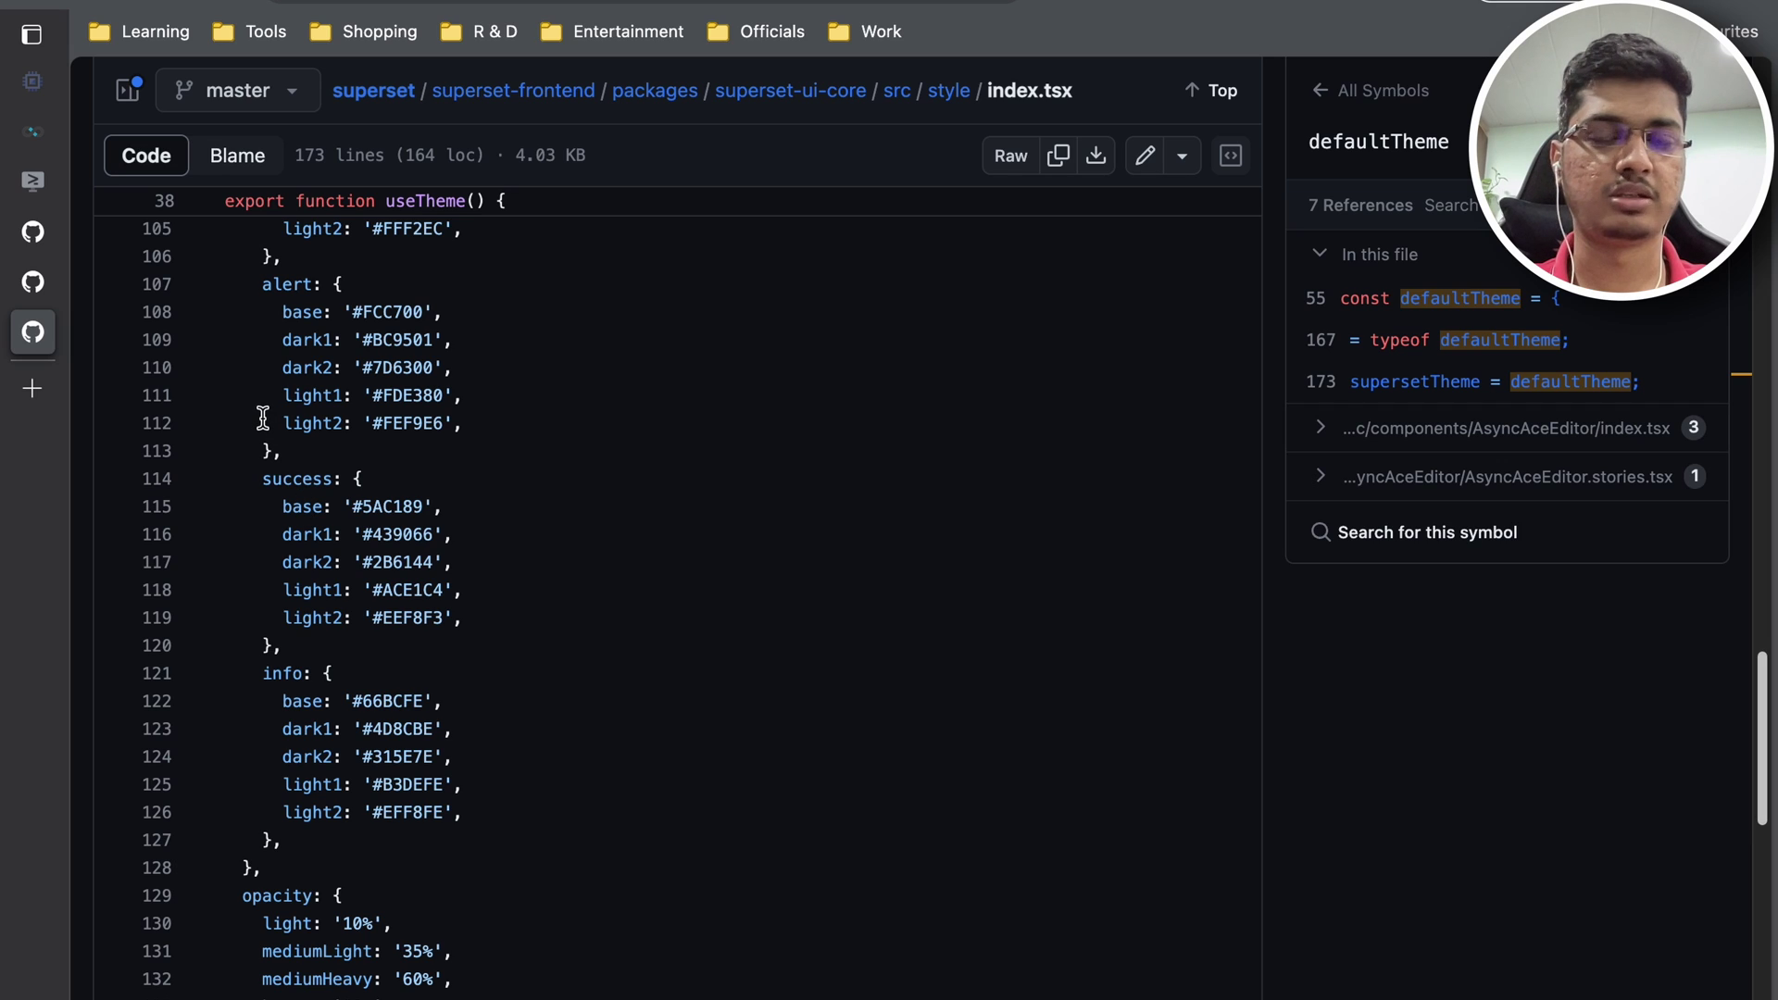
scroll(263, 419, "up", 3)
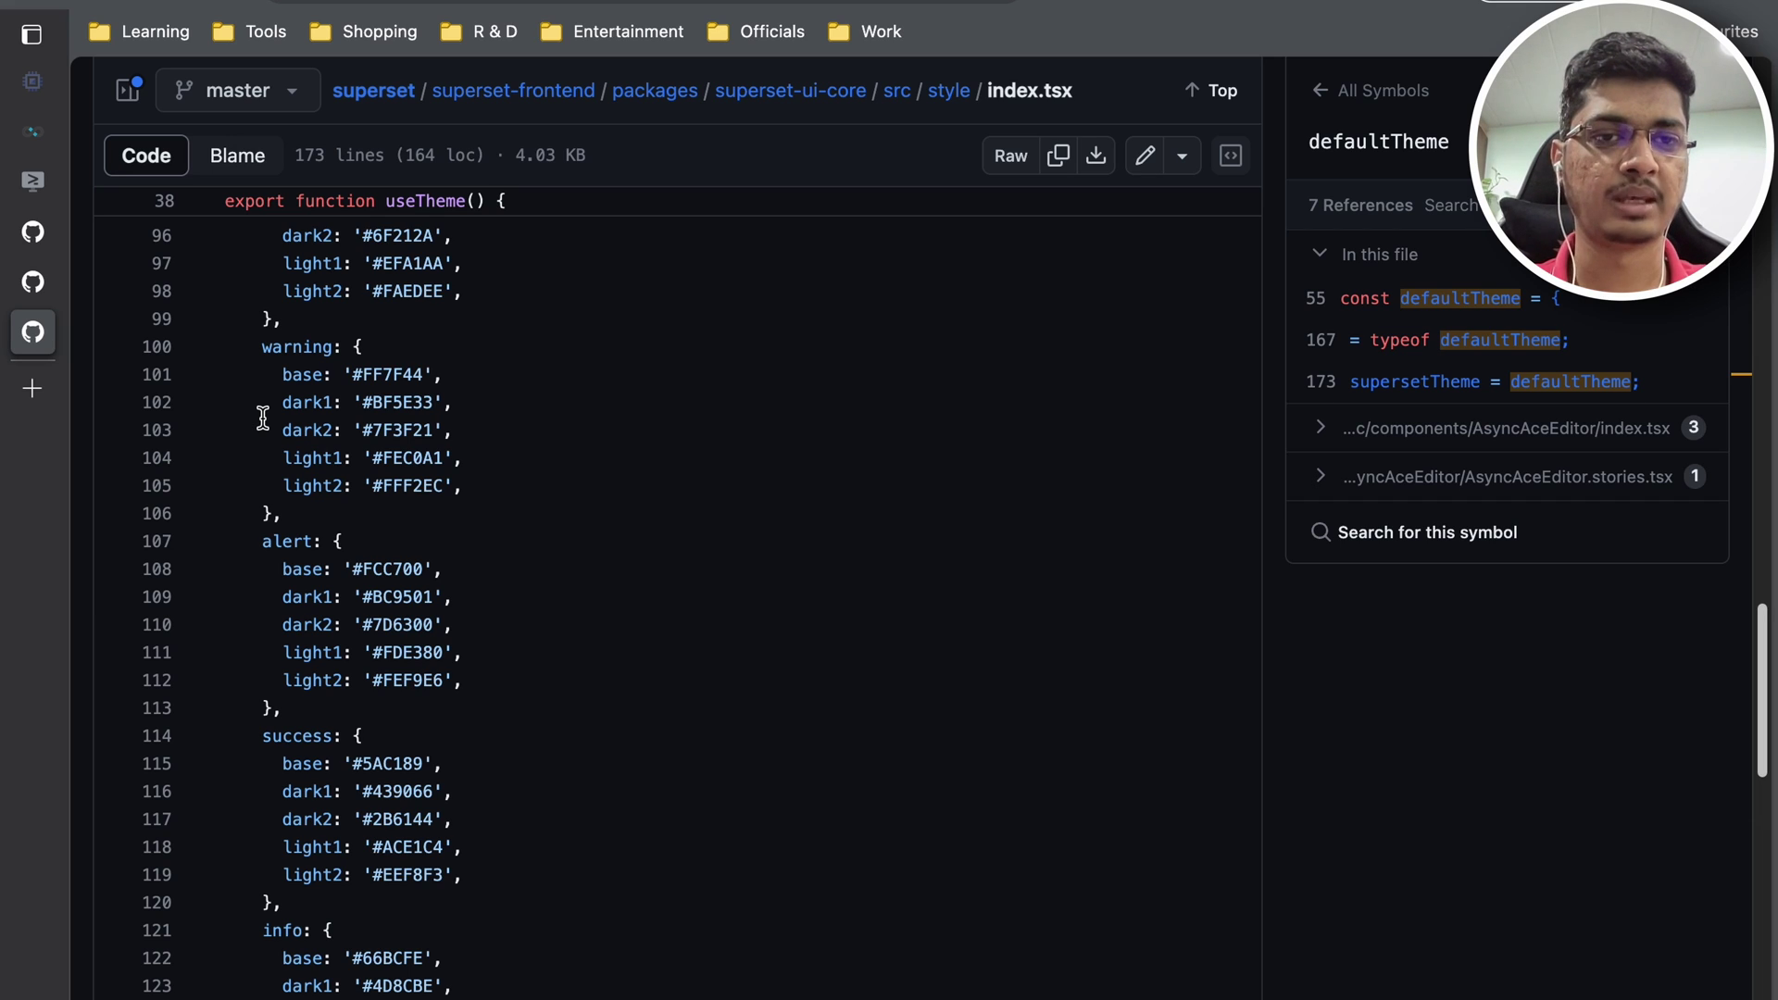
scroll(263, 418, "up", 2)
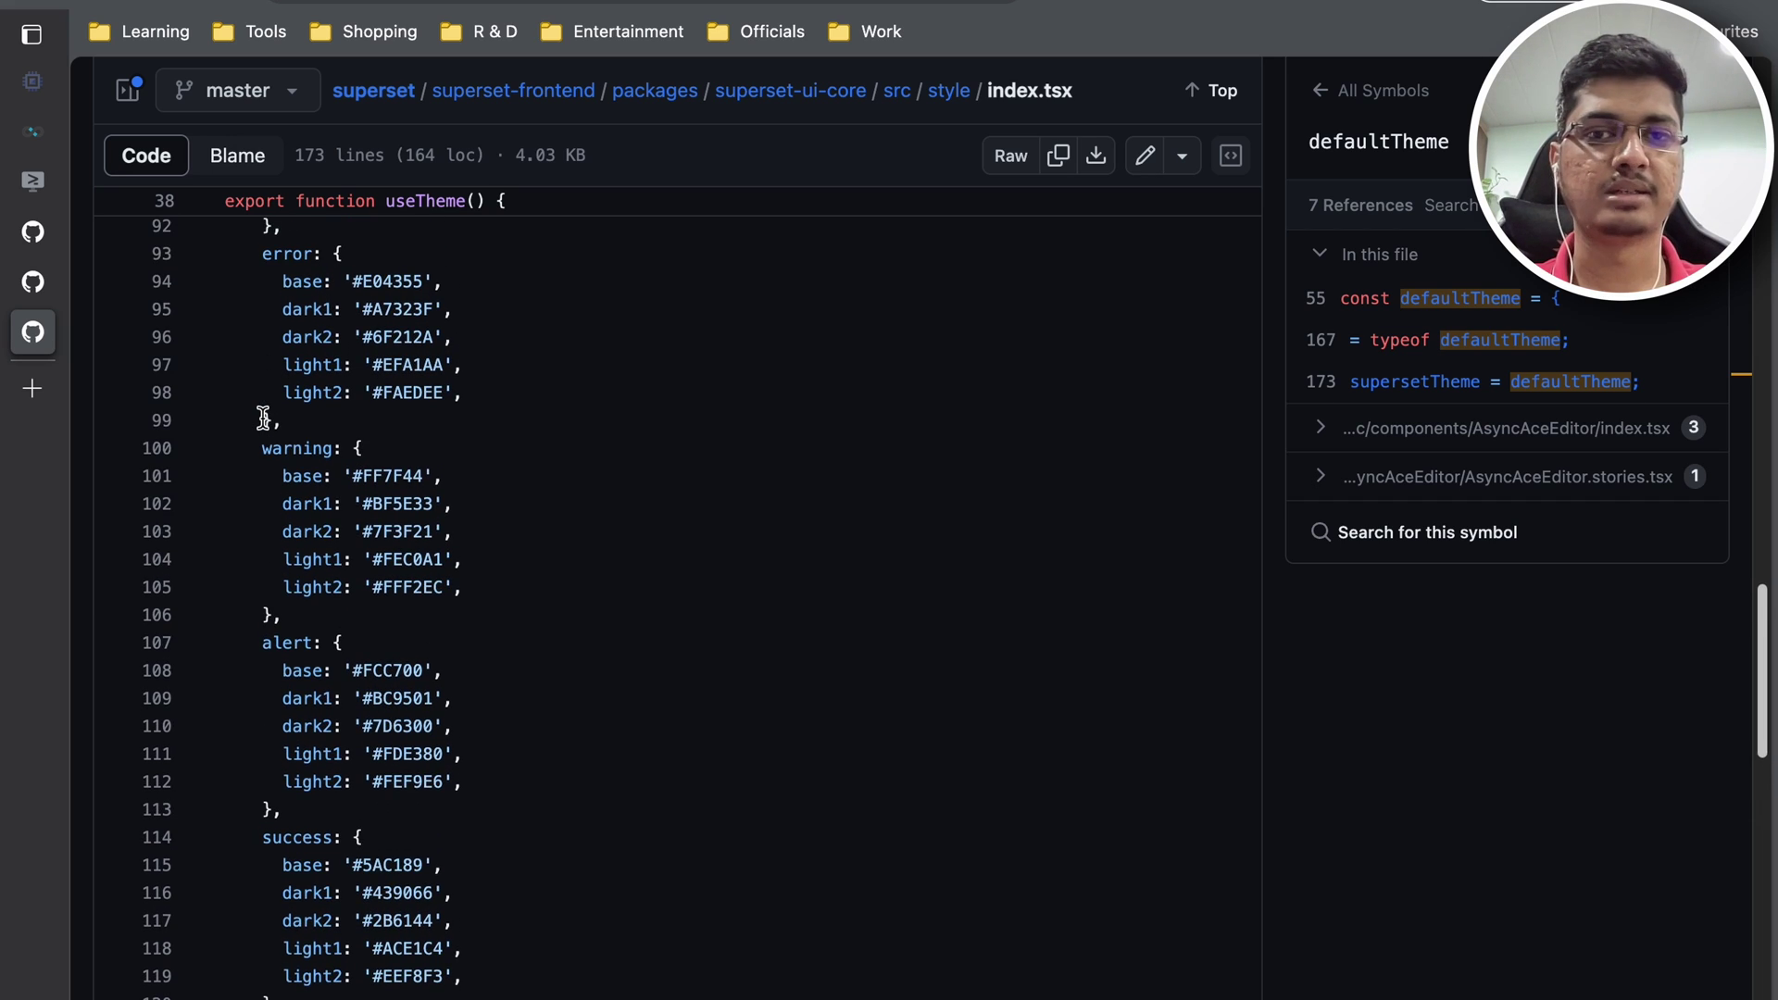